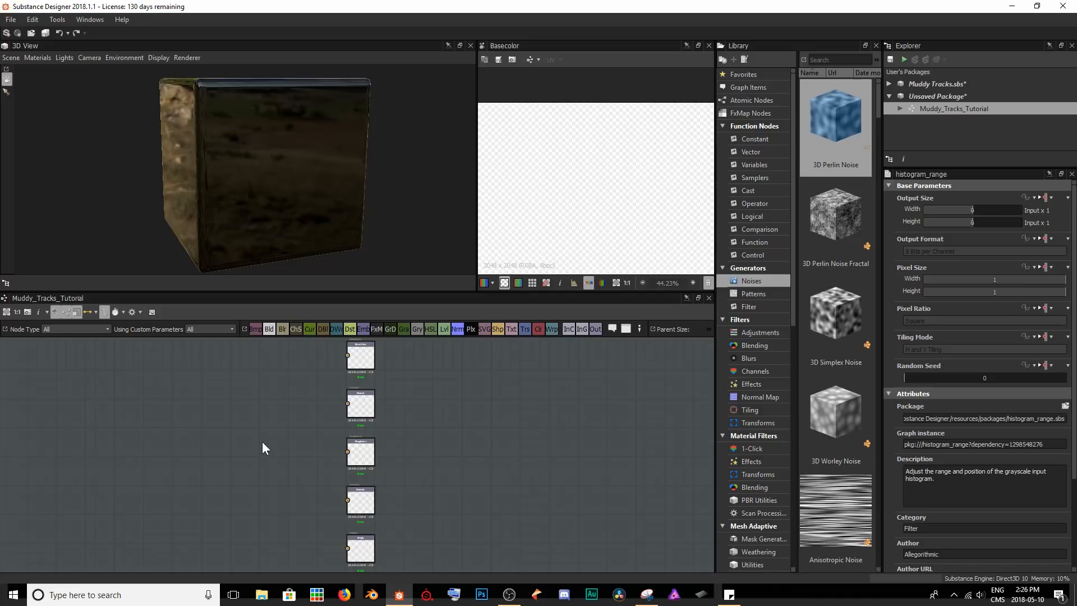
pyautogui.click(11, 19)
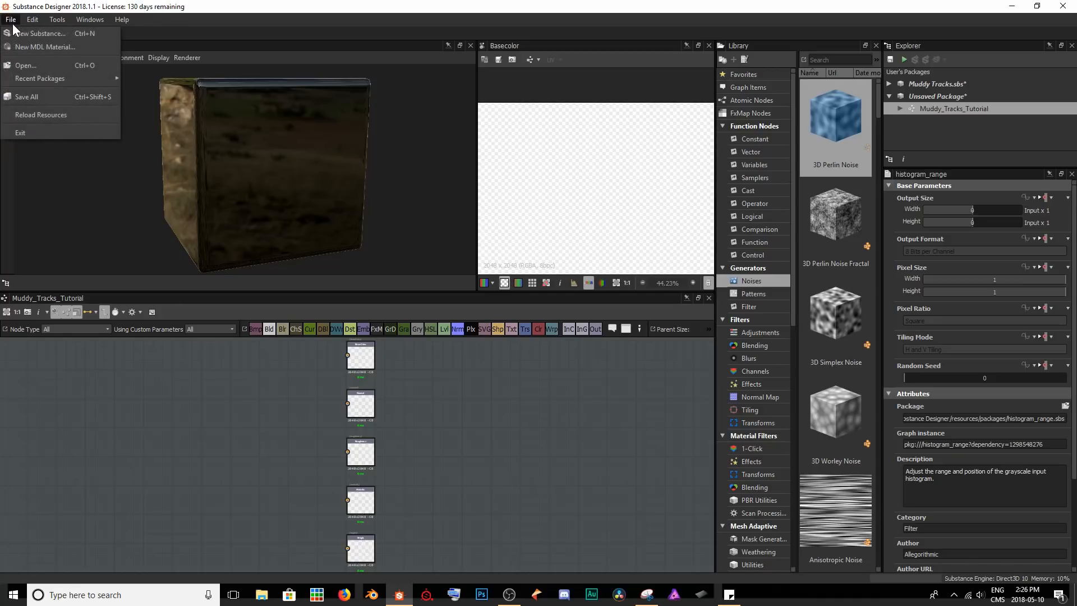
pyautogui.click(16, 35)
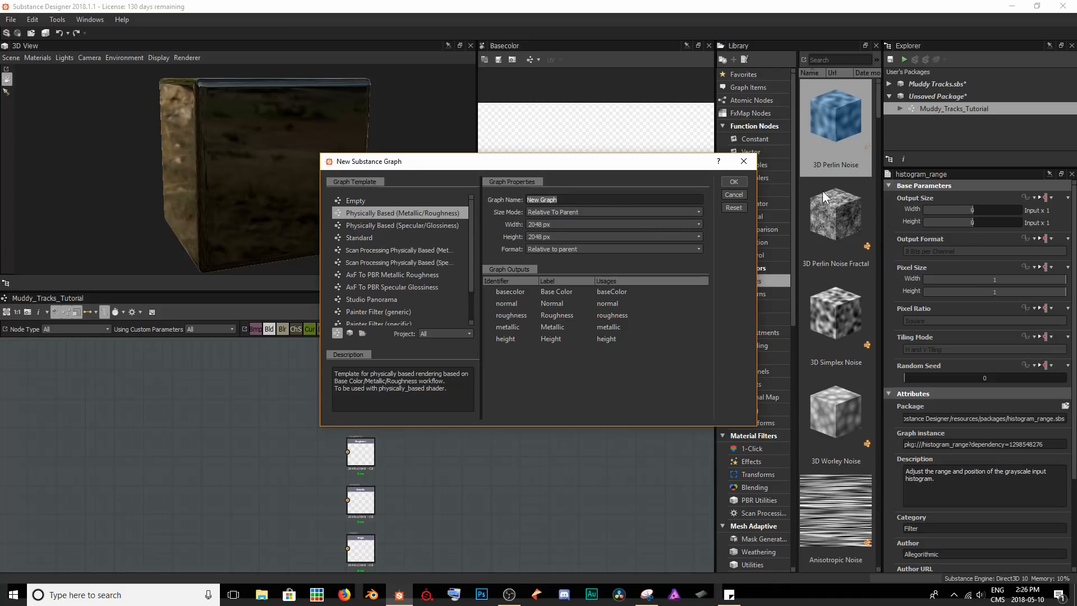
pyautogui.click(753, 163)
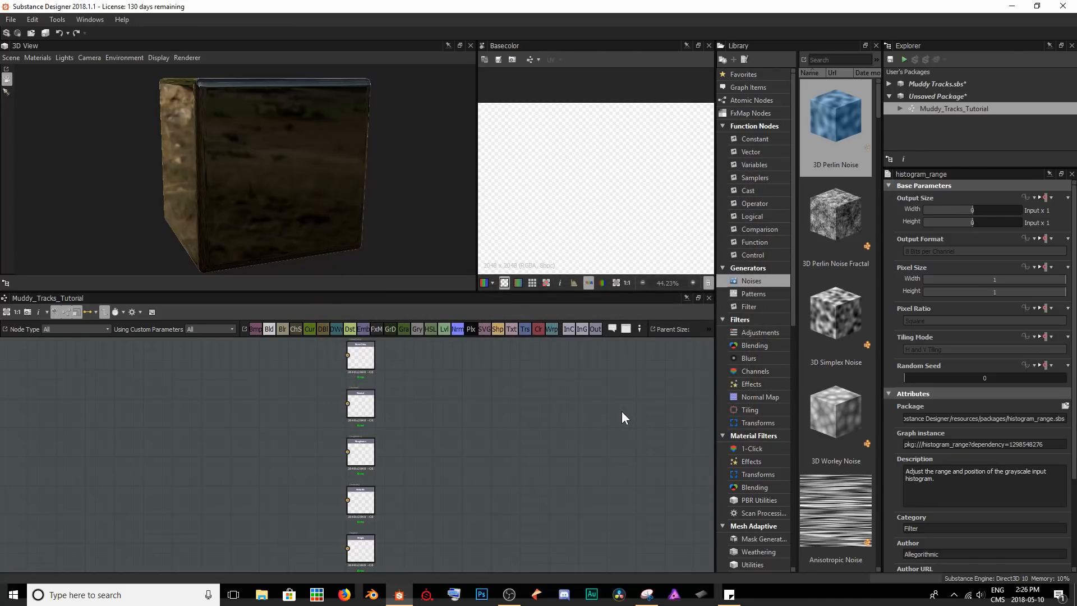
# Add a Base Material node beside the graph's output nodes and open its parameters.
pyautogui.moveTo(173, 452); pyautogui.dragTo(420, 451, button='middle')
pyautogui.press('space')
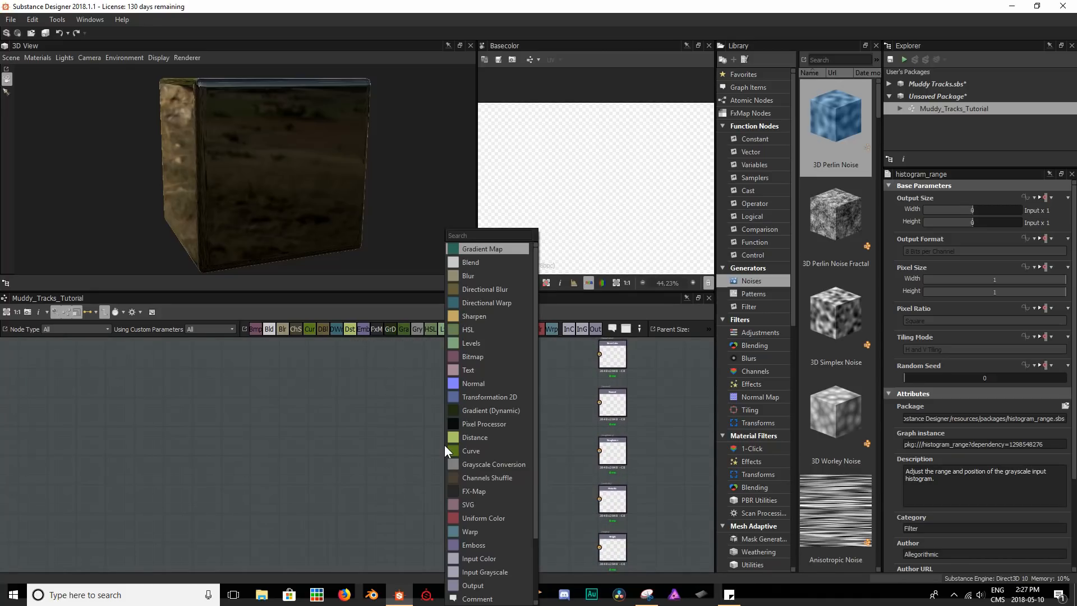
pyautogui.write('base material')
pyautogui.press('Return')
pyautogui.doubleClick(436, 443)
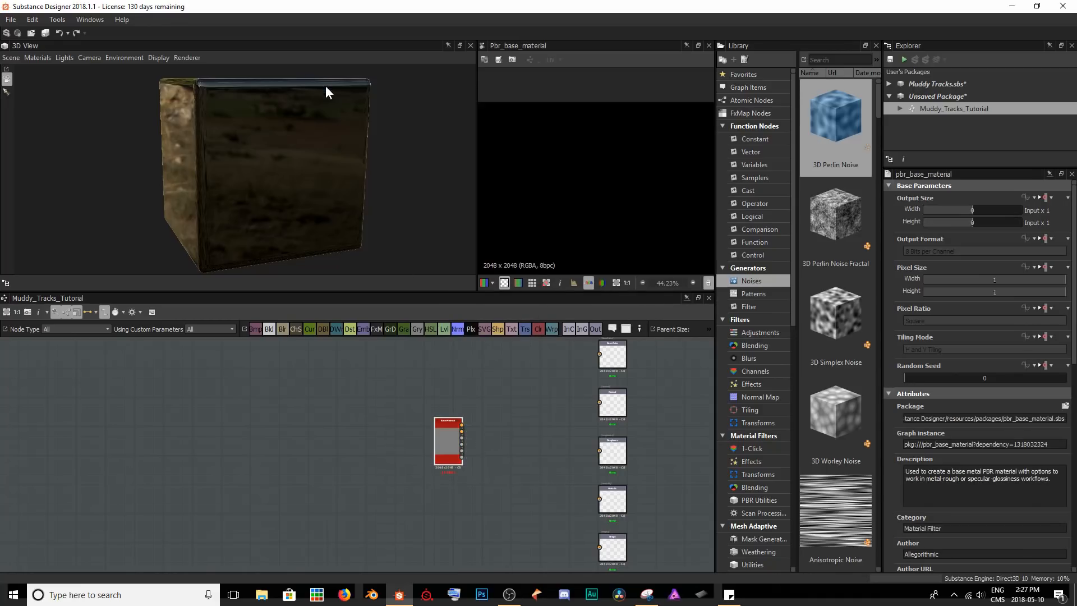
# Show the Base Material node's outputs on the cube in the 3D view.
pyautogui.scroll(3, 534, 453)
pyautogui.moveTo(368, 440); pyautogui.dragTo(530, 432, button='middle')
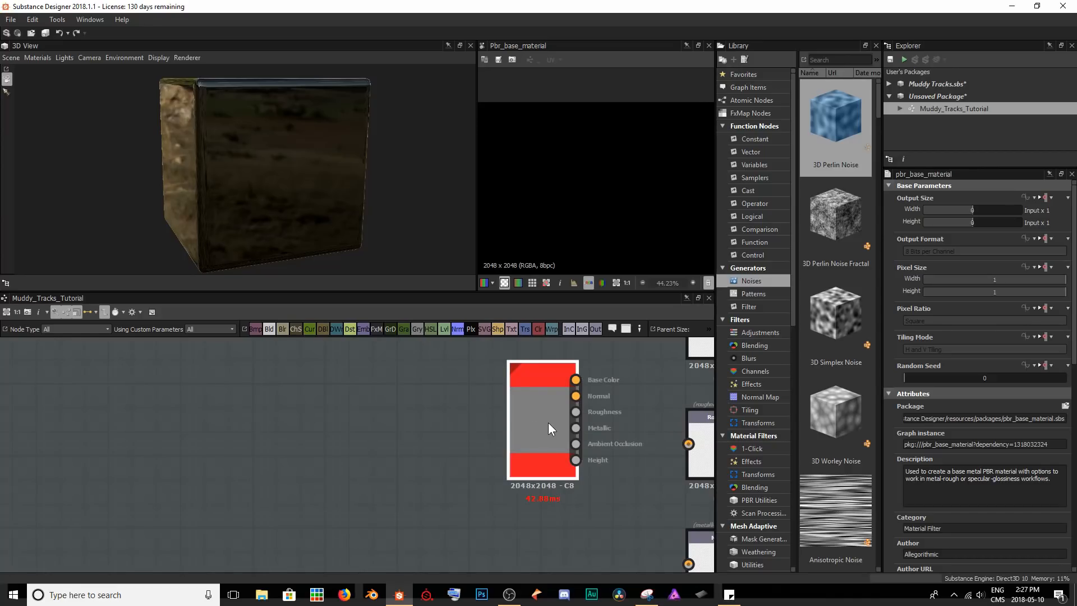
pyautogui.rightClick(548, 424)
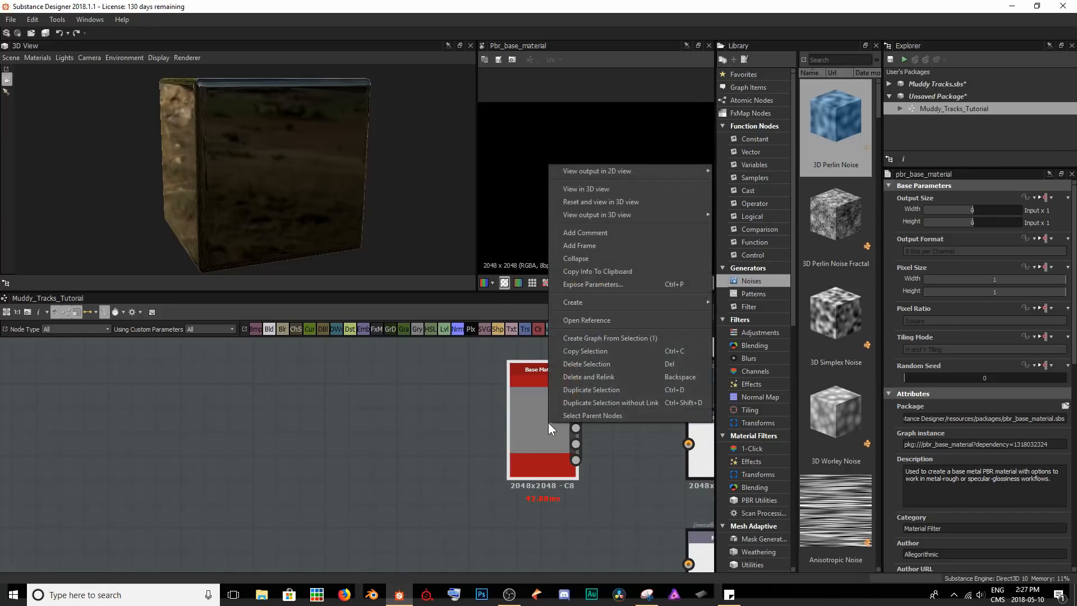
pyautogui.click(577, 189)
pyautogui.moveTo(350, 132); pyautogui.dragTo(353, 169)
# Set the Base Material's preset to Dielectric and enable its user-defined Normal and Height maps.
pyautogui.moveTo(555, 416); pyautogui.dragTo(375, 431, button='middle')
pyautogui.scroll(-5, 392, 435)
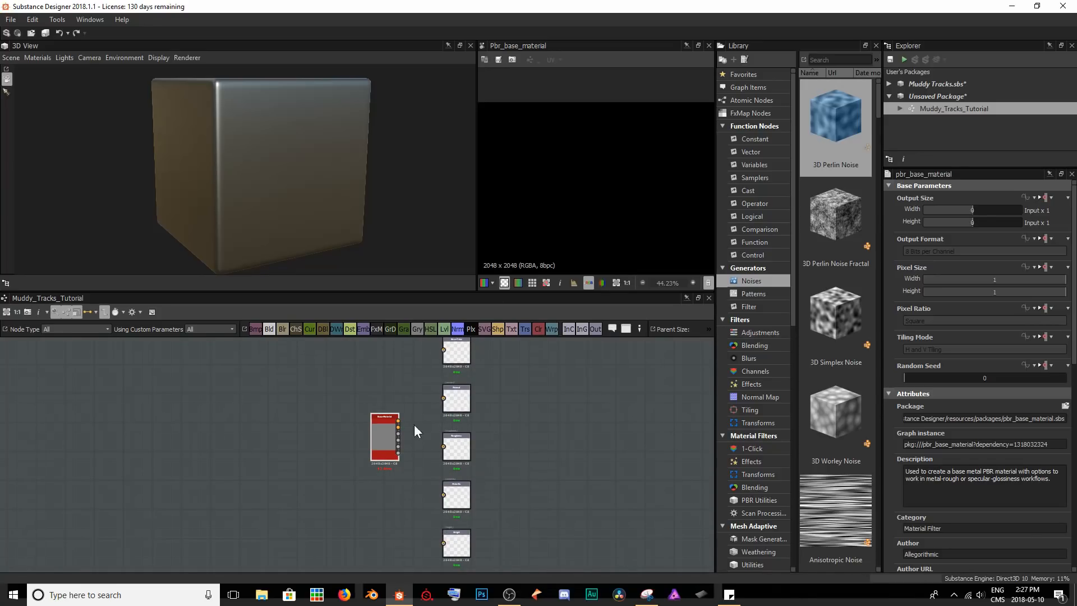
pyautogui.moveTo(418, 487); pyautogui.dragTo(656, 548, button='middle')
pyautogui.scroll(1, 569, 502)
pyautogui.scroll(4, 567, 498)
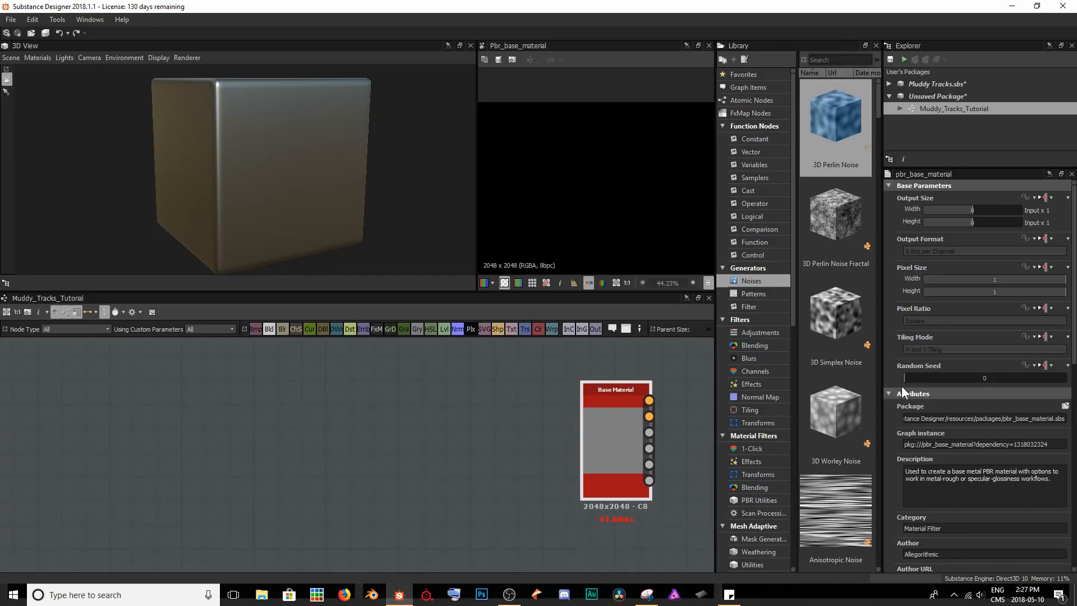
pyautogui.scroll(-10, 943, 368)
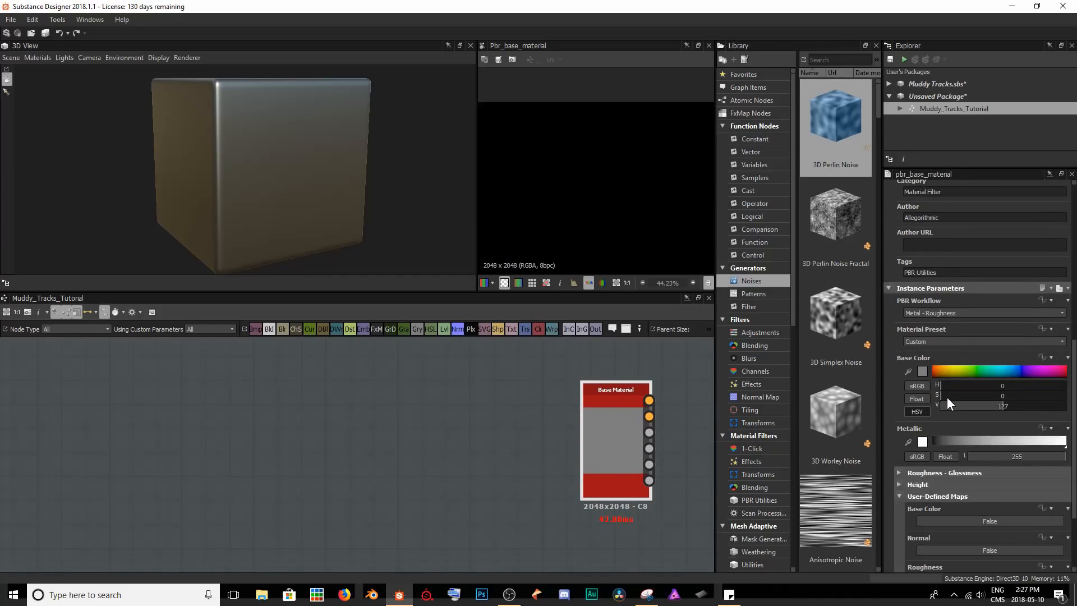
pyautogui.scroll(-2, 949, 320)
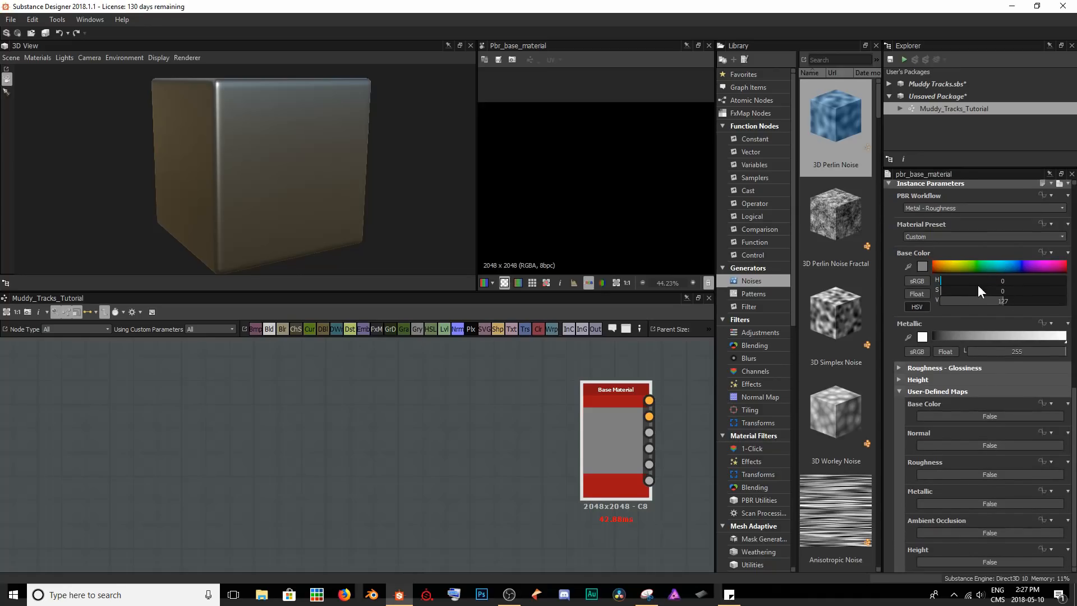
pyautogui.click(941, 238)
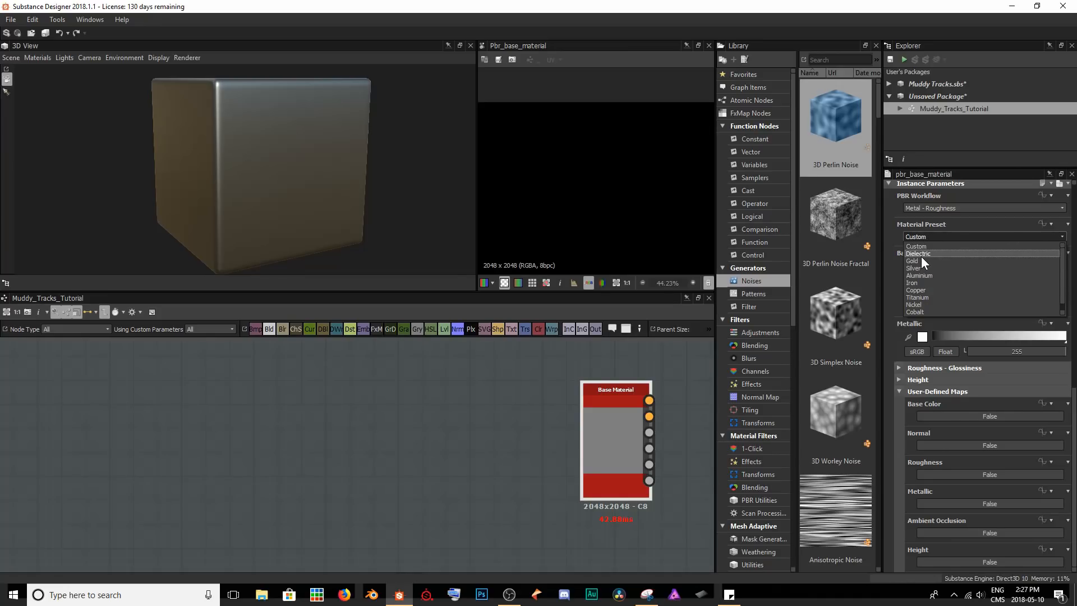
pyautogui.click(921, 256)
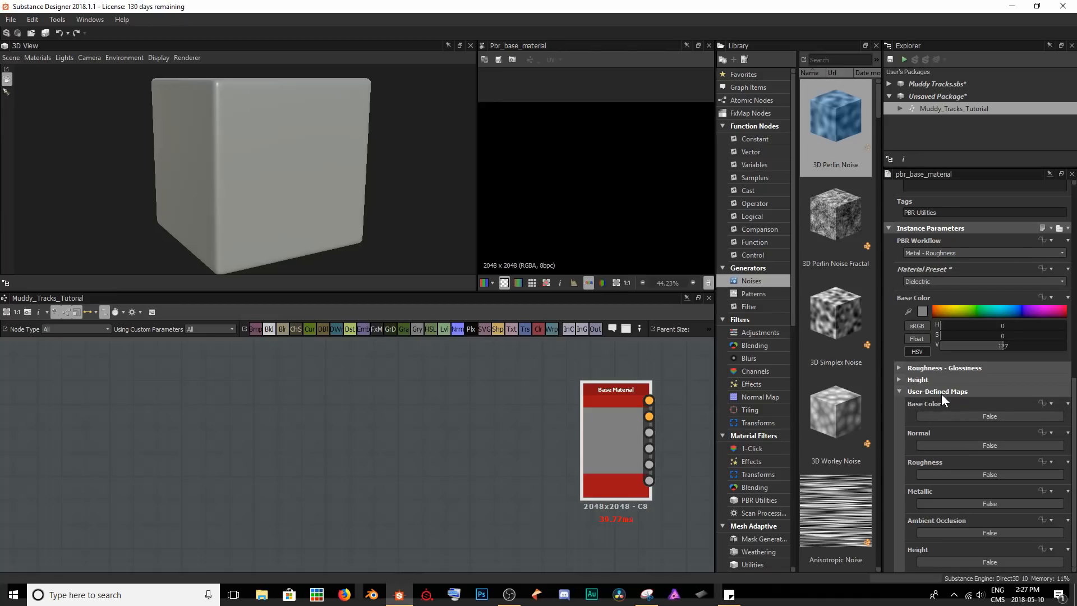
pyautogui.click(940, 444)
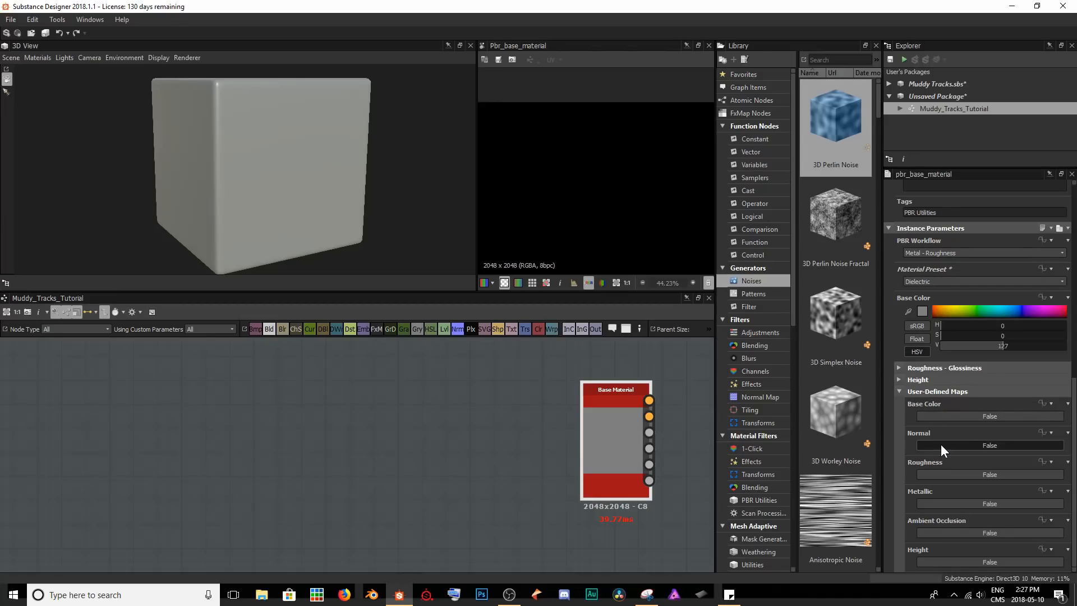
pyautogui.click(934, 560)
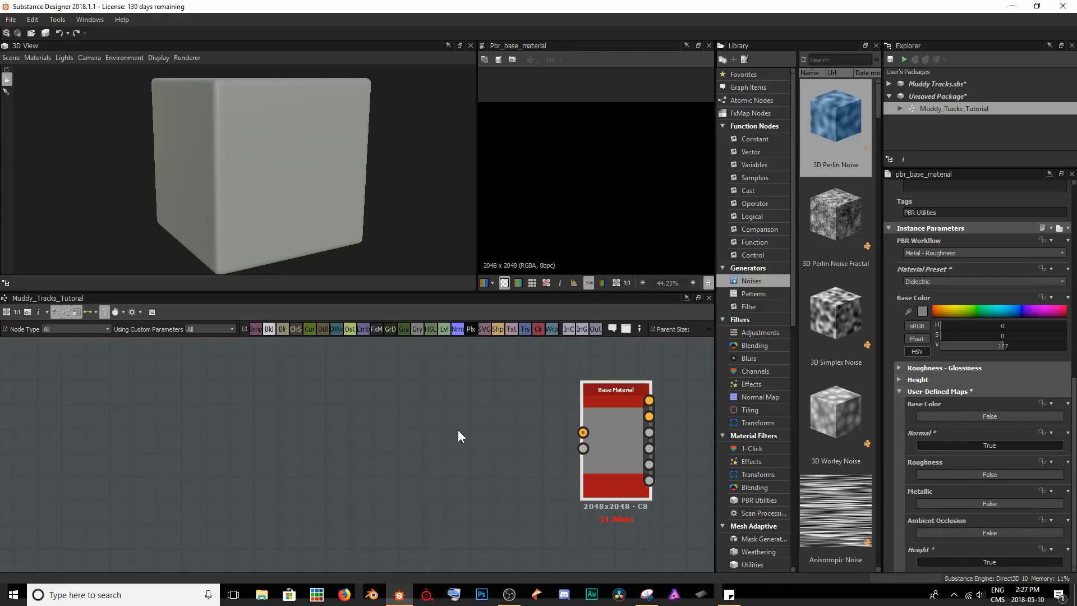
# Add a Normal node and connect its output to the Base Material's Normal input.
pyautogui.moveTo(437, 420); pyautogui.dragTo(462, 430, button='middle')
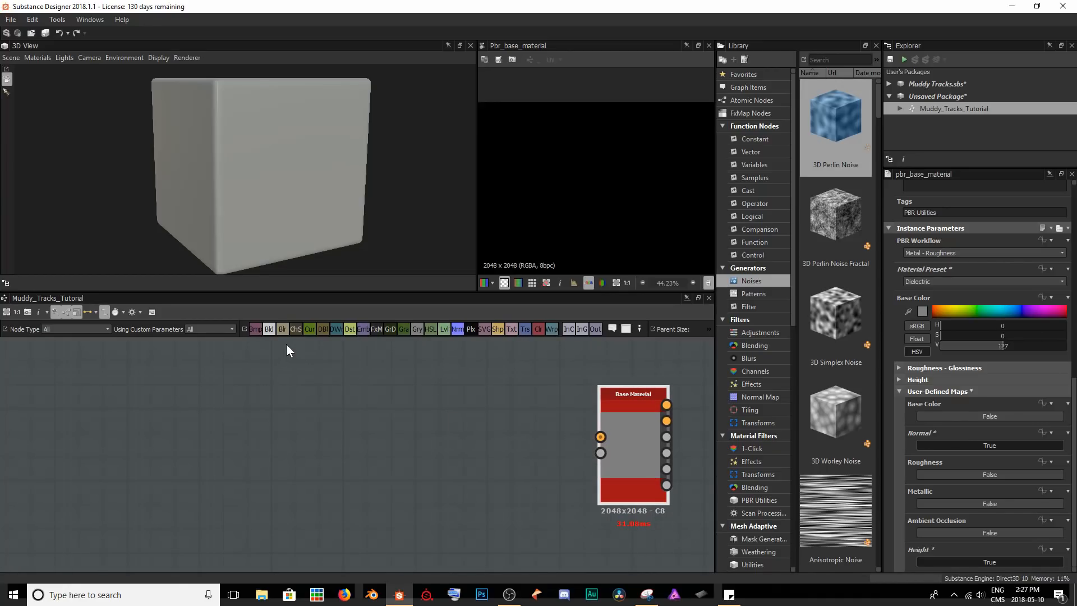
pyautogui.click(457, 330)
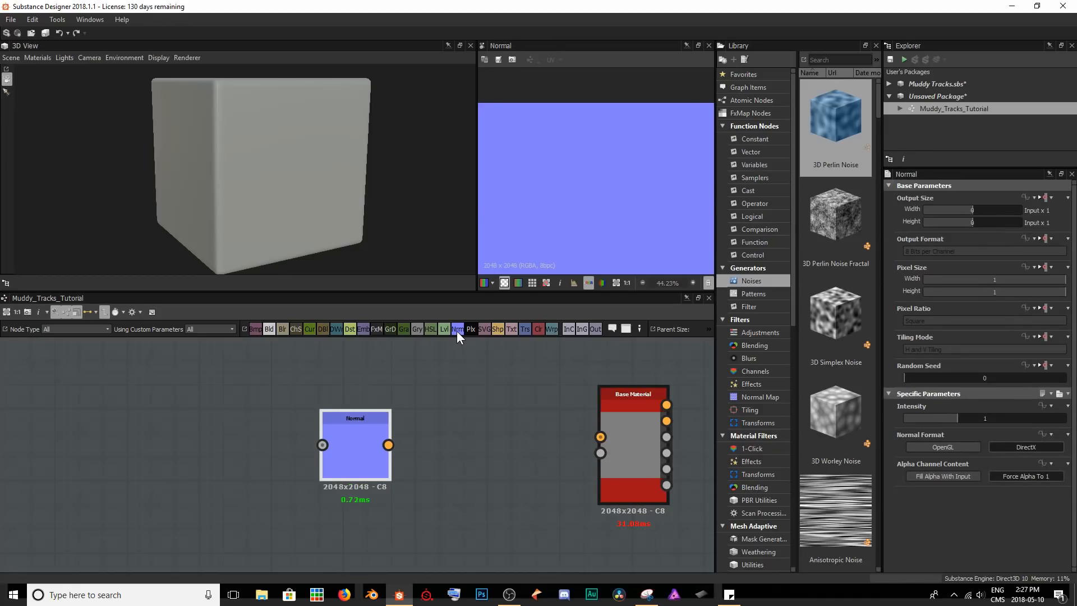
pyautogui.moveTo(345, 469); pyautogui.dragTo(611, 437)
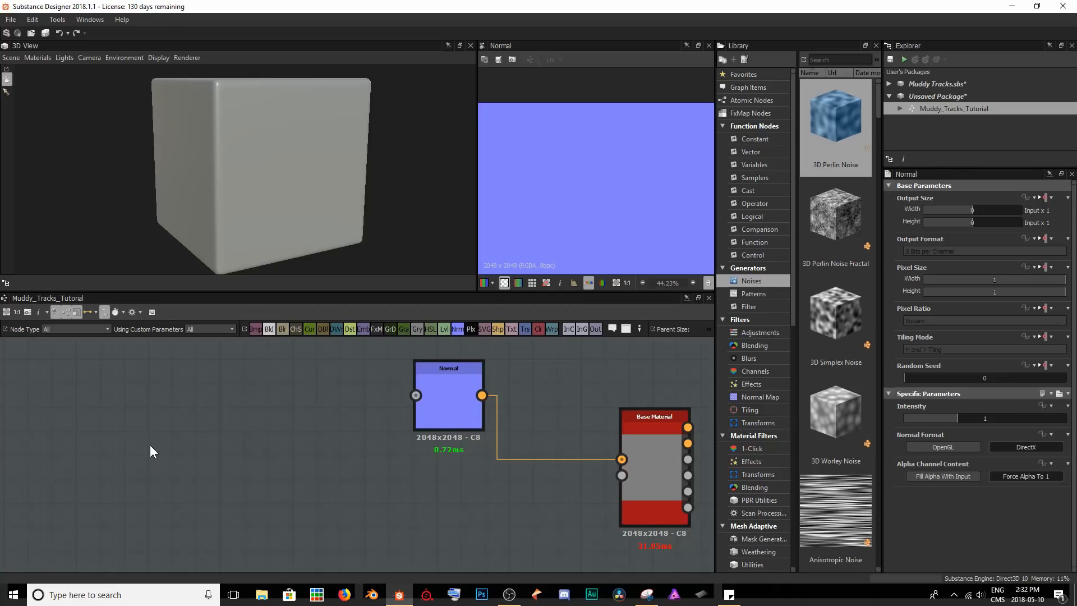
# Add a Clouds 2 noise node and connect it to the Normal node's input and the Base Material's Height input.
pyautogui.press('space')
pyautogui.write('clouds')
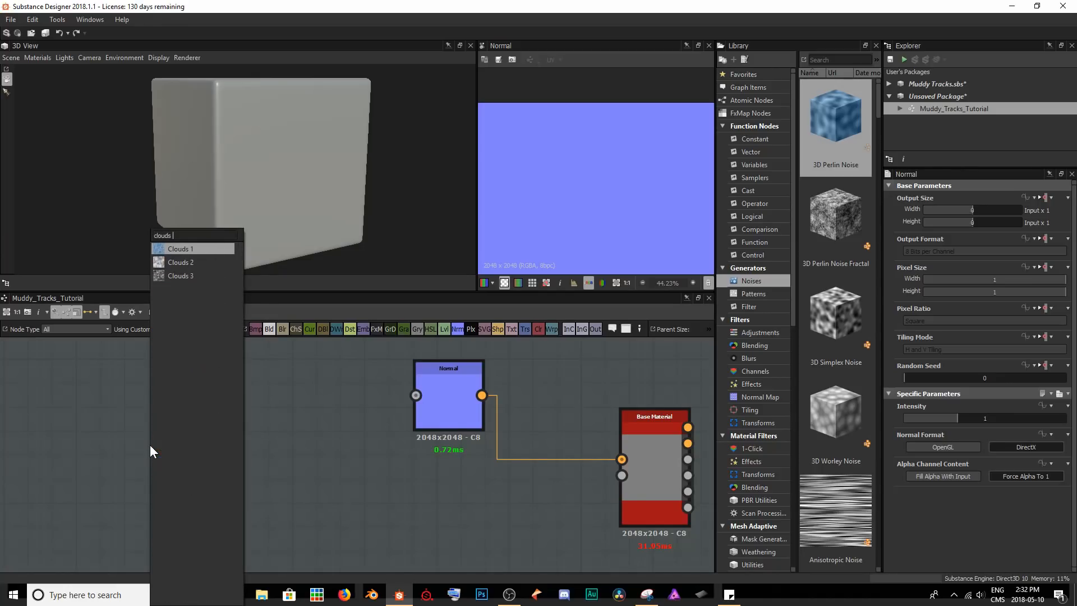
pyautogui.press('Down')
pyautogui.press('Return')
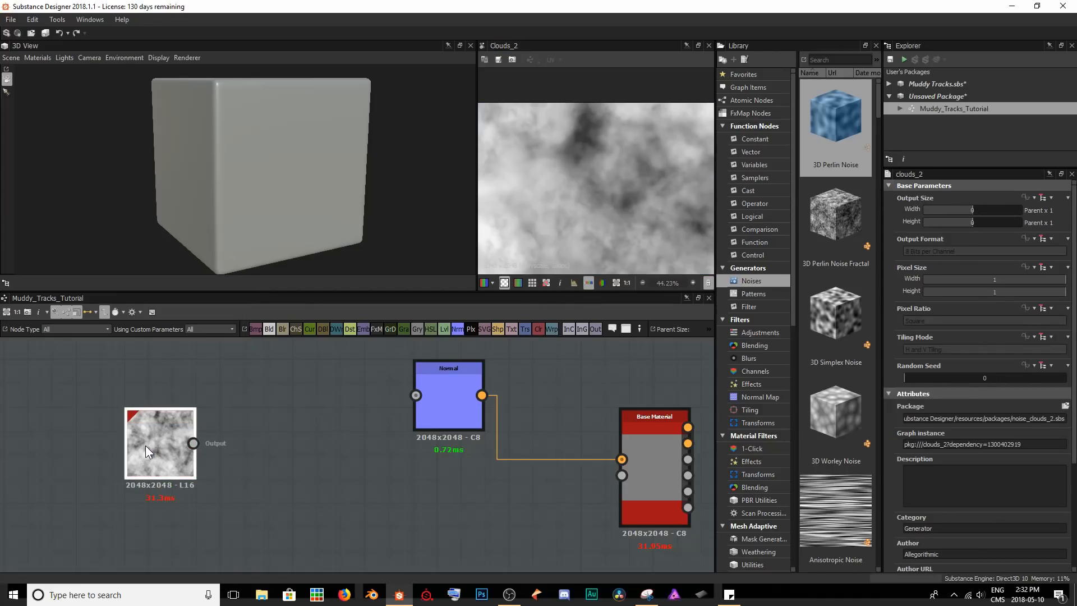
pyautogui.scroll(-3, 583, 158)
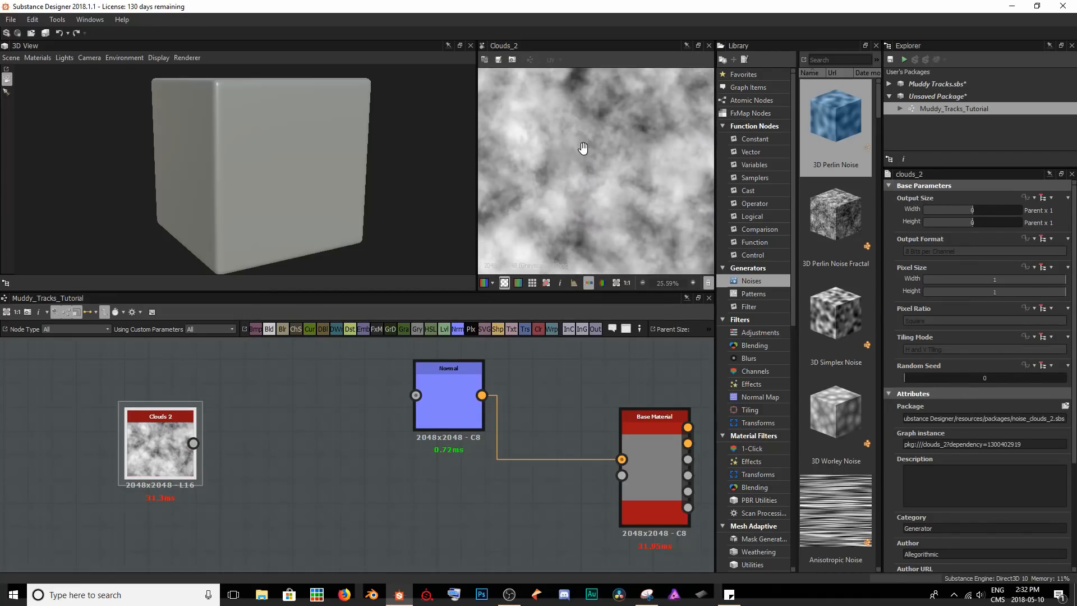
pyautogui.scroll(-1, 570, 200)
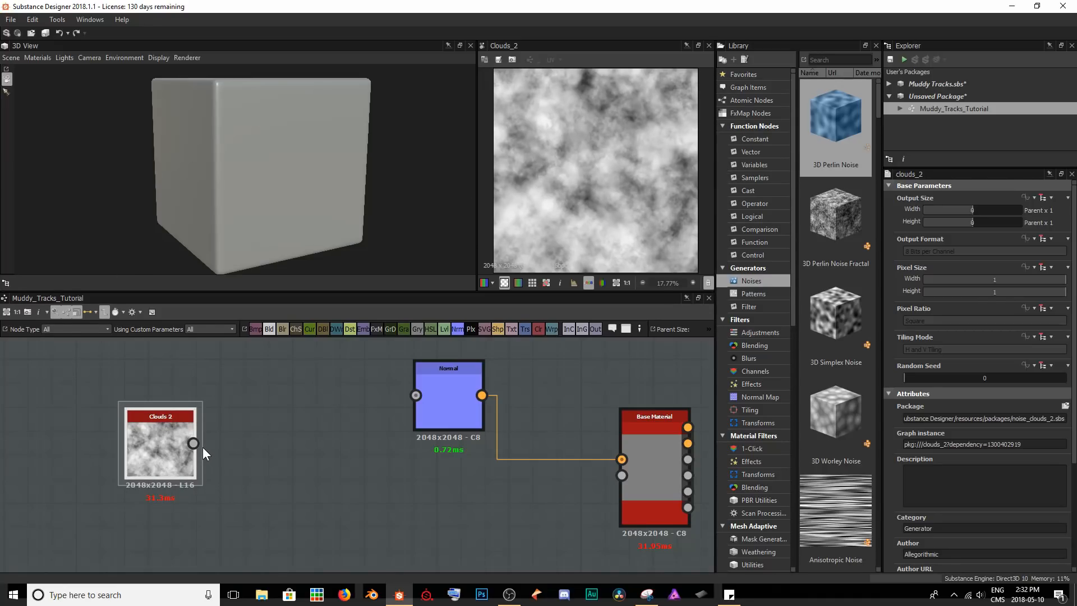
pyautogui.moveTo(193, 443); pyautogui.dragTo(416, 395)
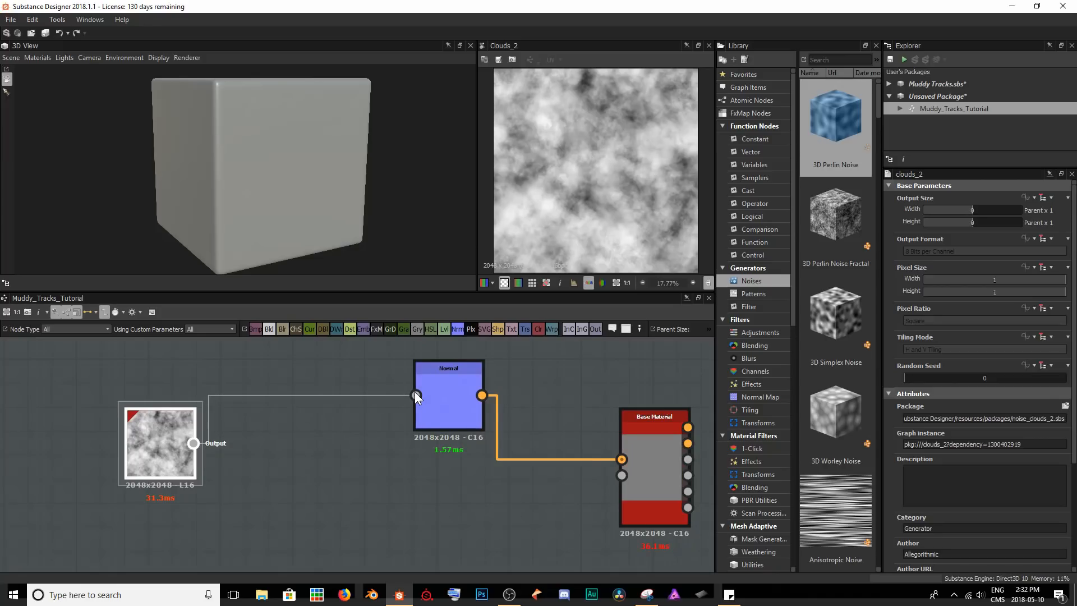
pyautogui.moveTo(191, 443); pyautogui.dragTo(622, 475)
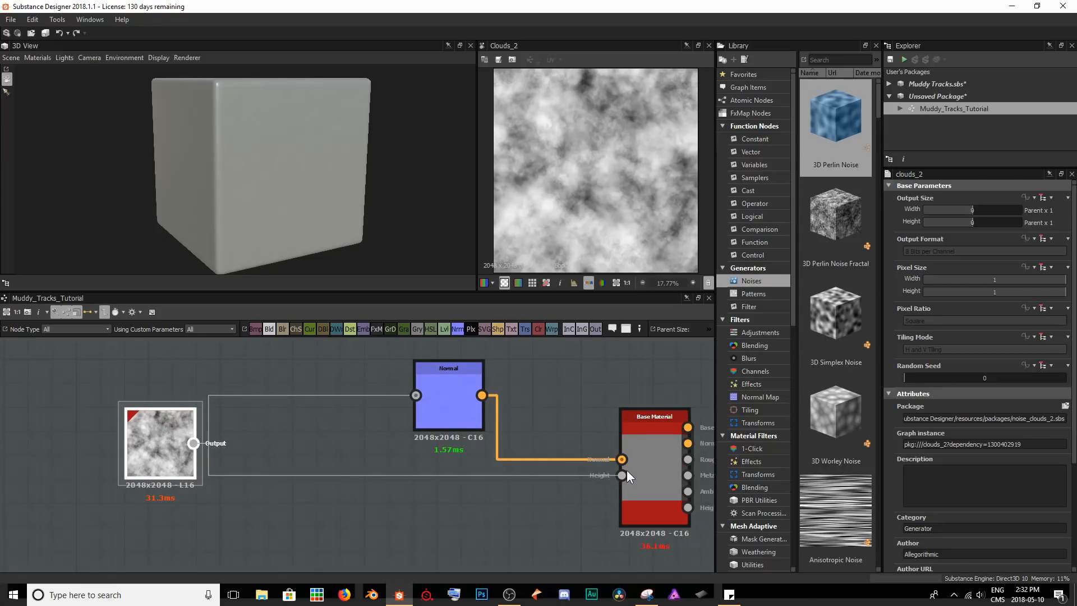
# Edit the 3D view's default material and set its height scale to 10.
pyautogui.moveTo(267, 163); pyautogui.dragTo(266, 183, button='middle')
pyautogui.scroll(5, 264, 186)
pyautogui.moveTo(258, 194); pyautogui.dragTo(237, 192)
pyautogui.scroll(4, 238, 194)
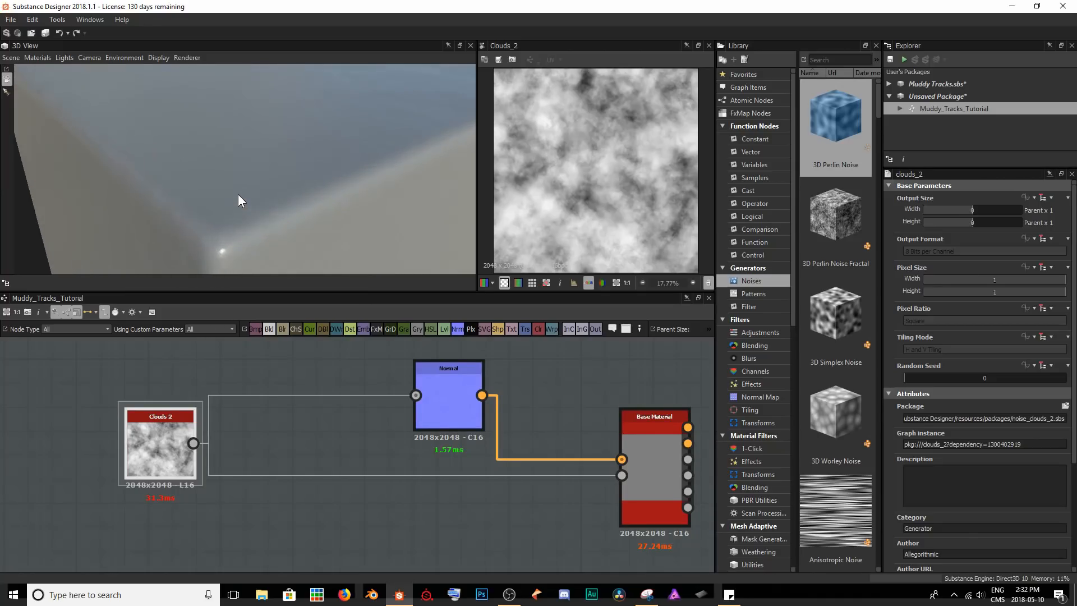
pyautogui.moveTo(238, 194); pyautogui.dragTo(235, 207, button='middle')
pyautogui.moveTo(236, 207); pyautogui.dragTo(355, 202)
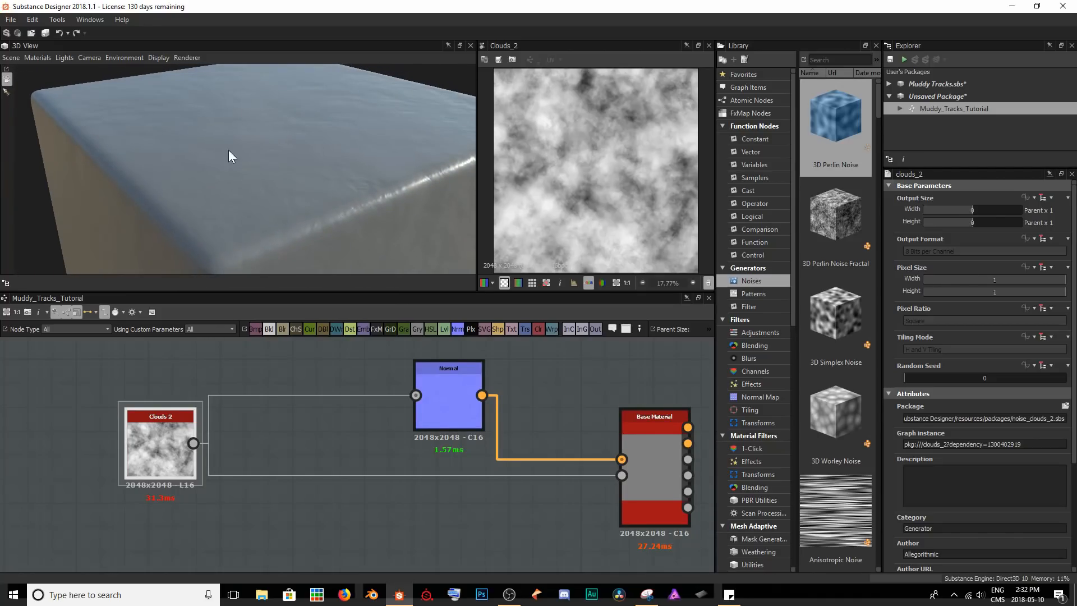
pyautogui.click(39, 57)
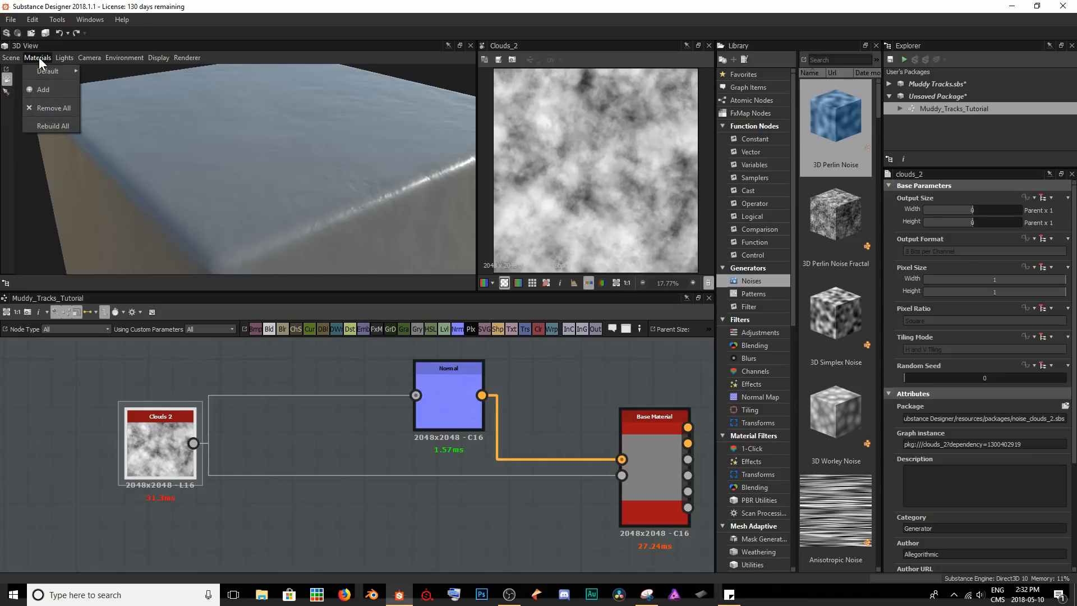
pyautogui.moveTo(35, 73)
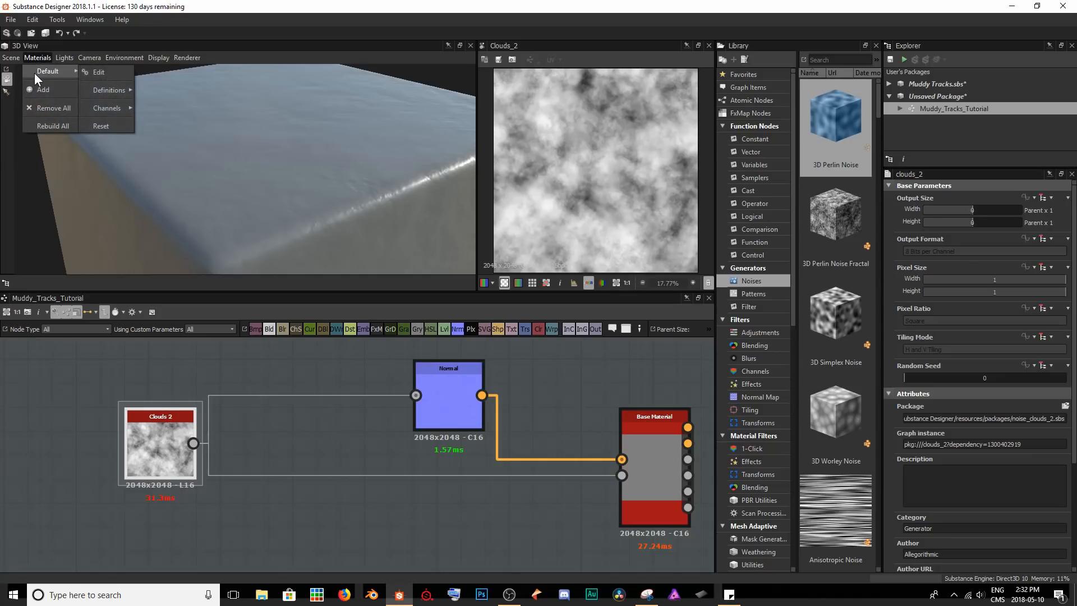
pyautogui.click(96, 72)
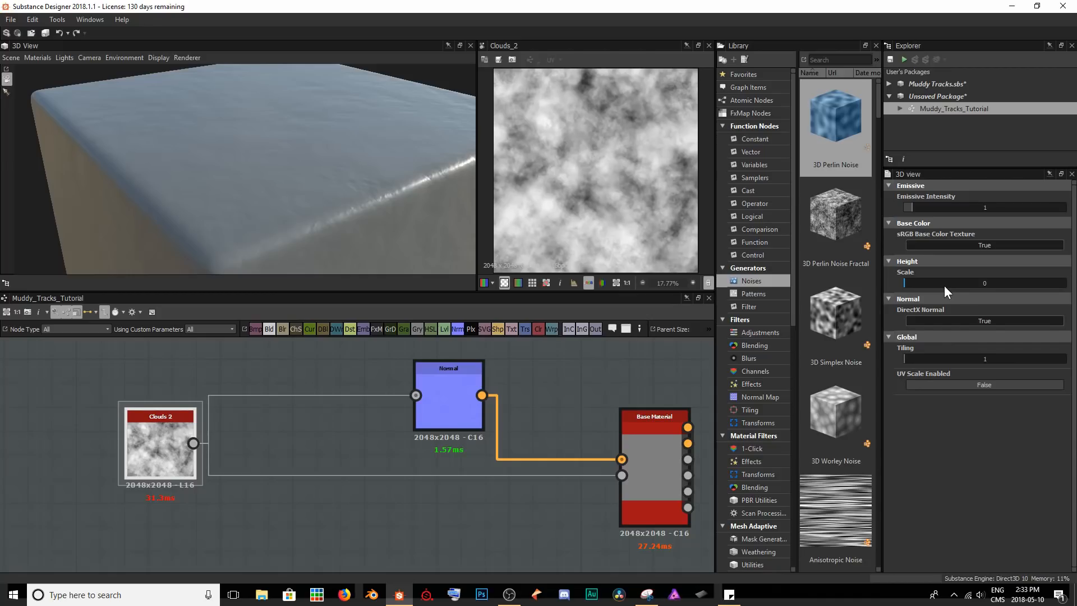
pyautogui.moveTo(335, 187); pyautogui.dragTo(282, 148)
pyautogui.moveTo(282, 148); pyautogui.dragTo(288, 170, button='middle')
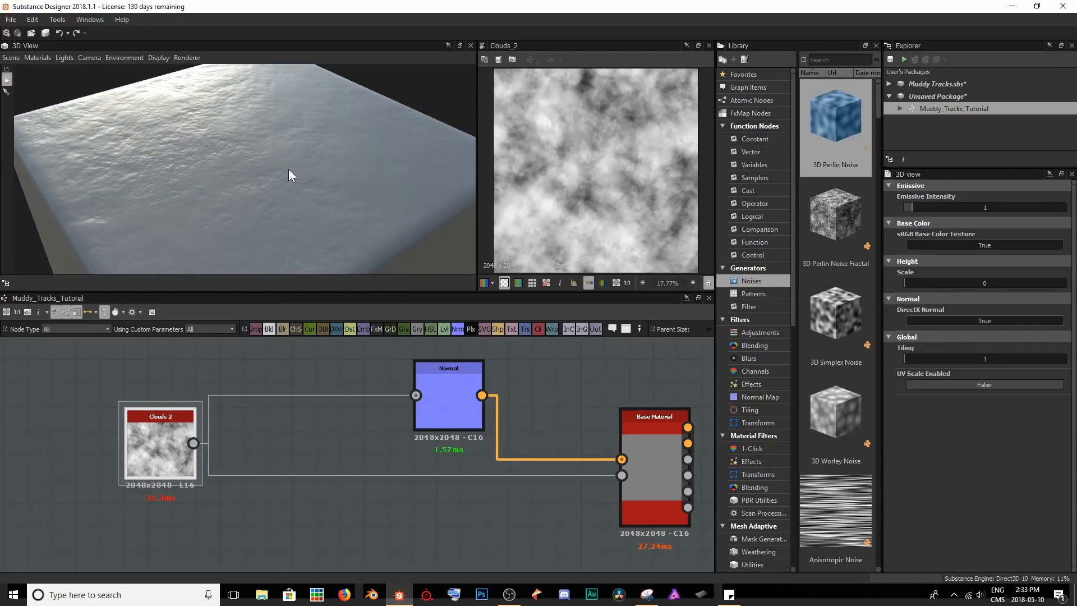
pyautogui.scroll(3, 288, 169)
pyautogui.keyDown('ctrl'); pyautogui.keyDown('shift'); pyautogui.moveTo(288, 169); pyautogui.dragTo(207, 104); pyautogui.keyUp('shift'); pyautogui.keyUp('ctrl')
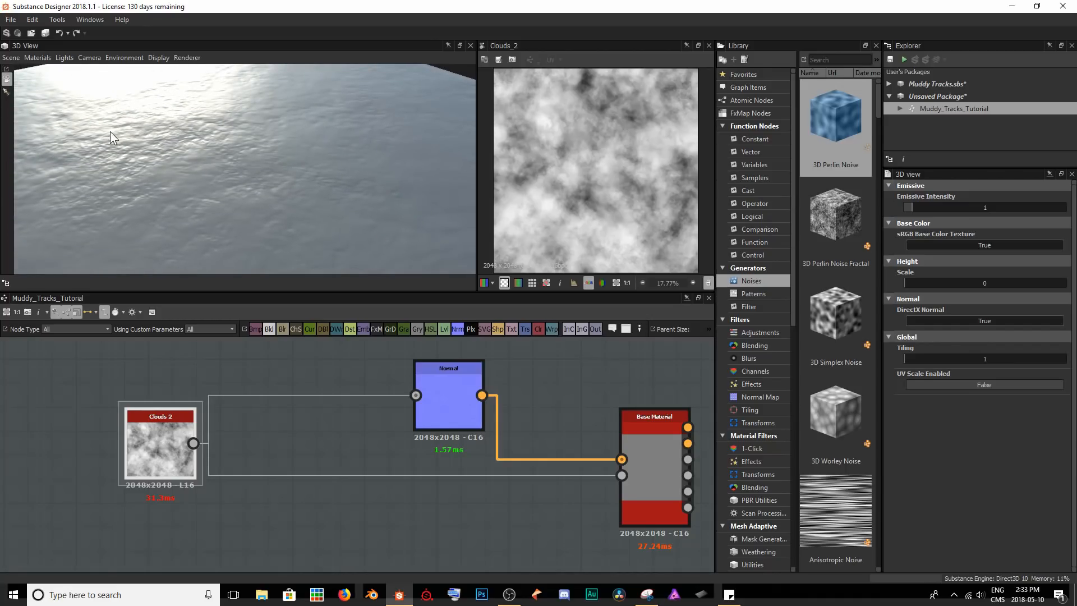
pyautogui.moveTo(906, 281); pyautogui.dragTo(1068, 273)
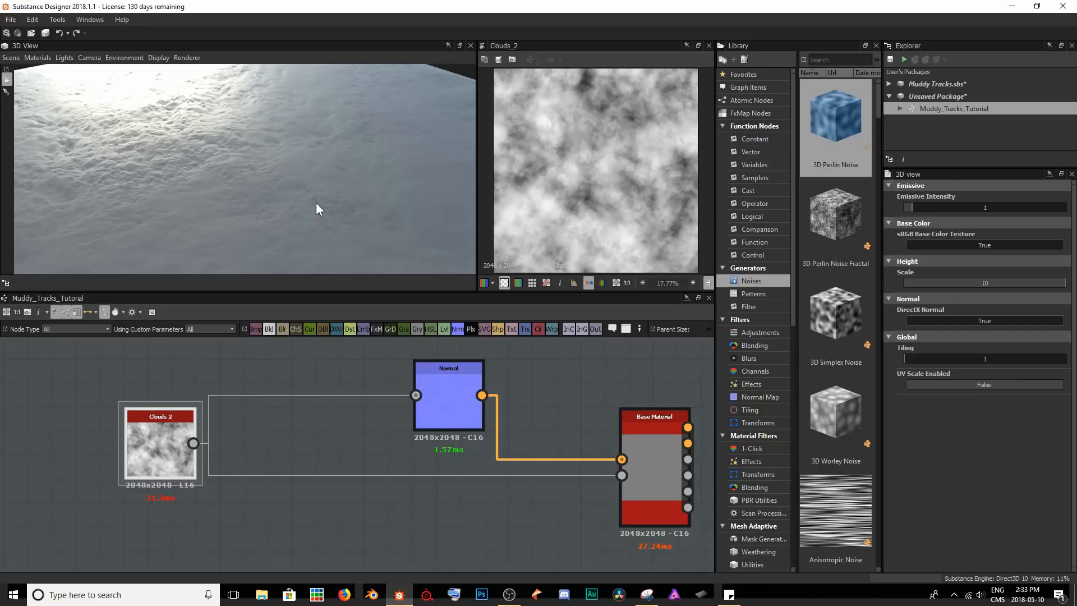
# Set the Normal node's intensity to 4 and check the surface in the 3D view.
pyautogui.scroll(-2, 301, 95)
pyautogui.keyDown('ctrl'); pyautogui.keyDown('shift'); pyautogui.moveTo(243, 169); pyautogui.dragTo(300, 169, button='right'); pyautogui.keyUp('shift'); pyautogui.keyUp('ctrl')
pyautogui.moveTo(301, 169); pyautogui.dragTo(329, 154)
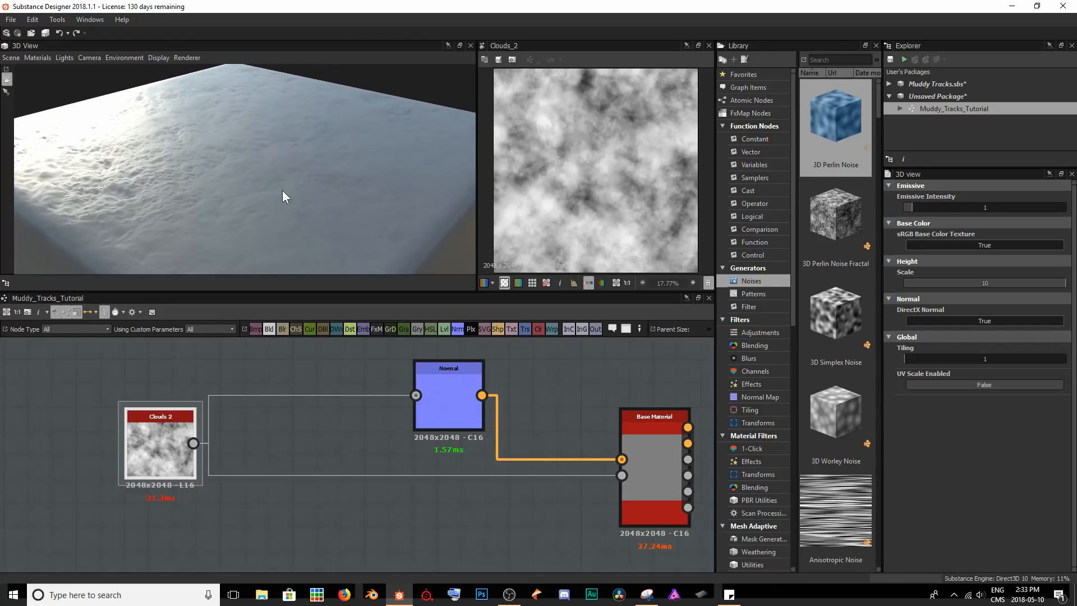
pyautogui.moveTo(306, 212); pyautogui.dragTo(289, 137)
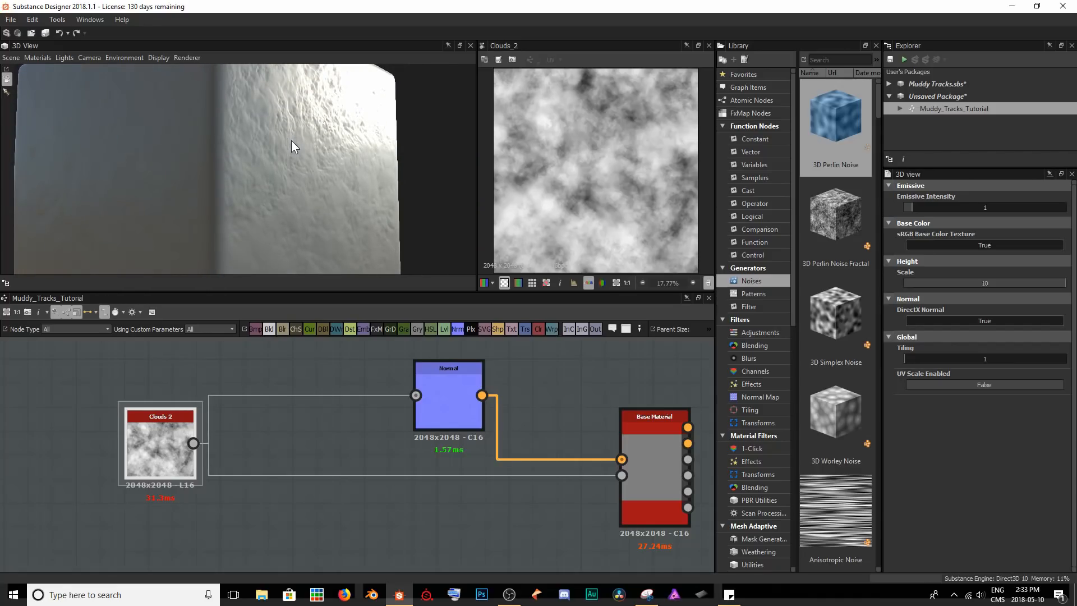
pyautogui.doubleClick(445, 392)
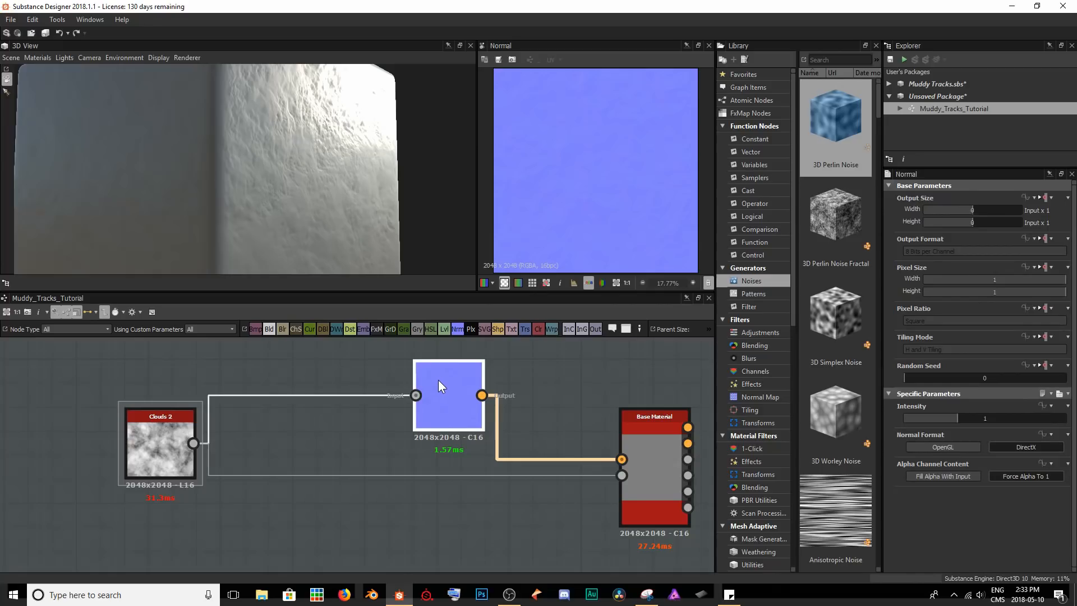
pyautogui.doubleClick(991, 420)
pyautogui.write('4')
pyautogui.press('Return')
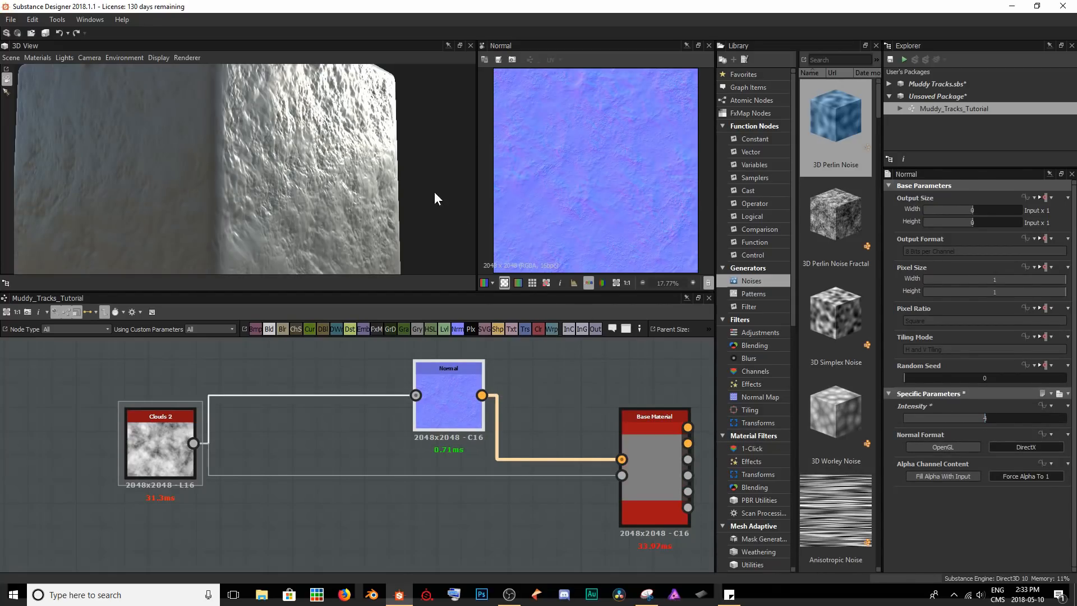
pyautogui.moveTo(350, 156)
pyautogui.mouseDown()
pyautogui.moveTo(282, 144)
pyautogui.moveTo(157, 147)
pyautogui.moveTo(360, 251)
pyautogui.moveTo(310, 173)
pyautogui.moveTo(369, 165)
pyautogui.mouseUp()
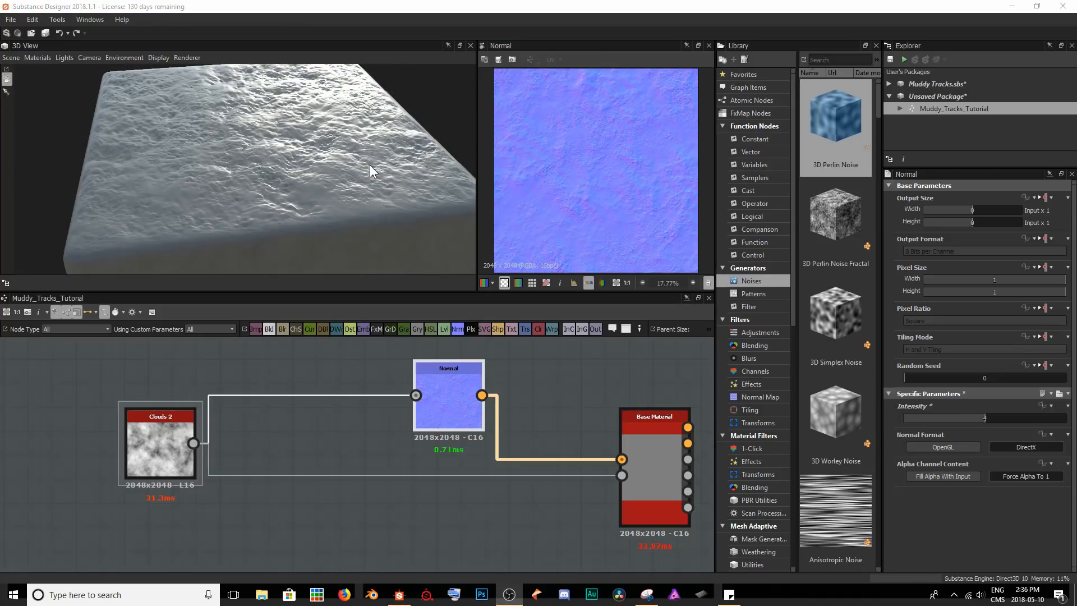
pyautogui.moveTo(369, 164); pyautogui.dragTo(282, 107)
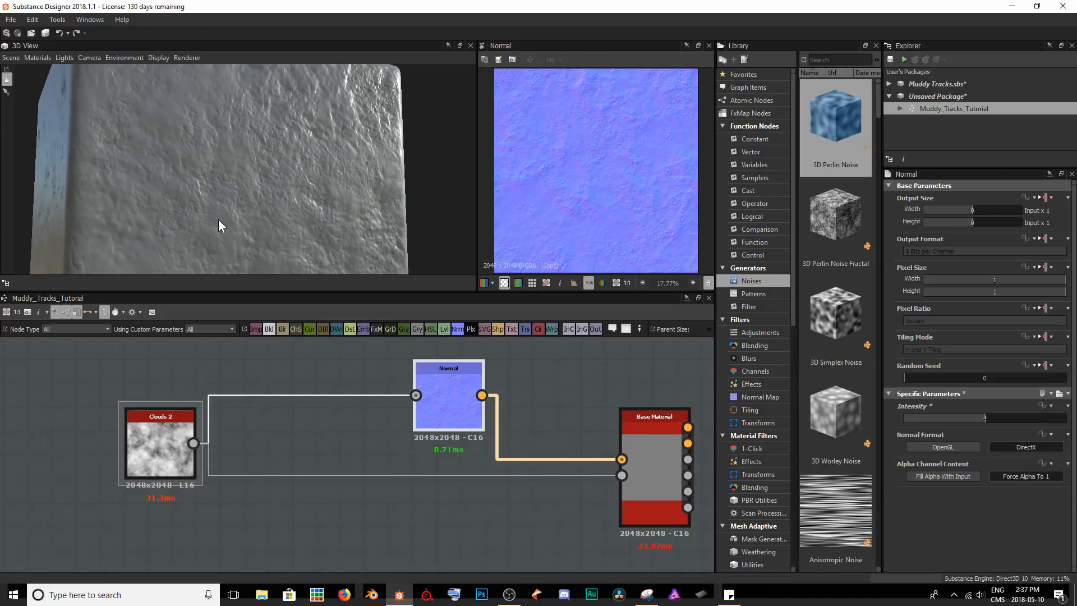
# Insert a Directional Warp node after Clouds 2 and connect Clouds 2 to its Intensity Input as well.
pyautogui.moveTo(181, 456); pyautogui.dragTo(371, 420, button='middle')
pyautogui.moveTo(371, 417); pyautogui.dragTo(106, 406)
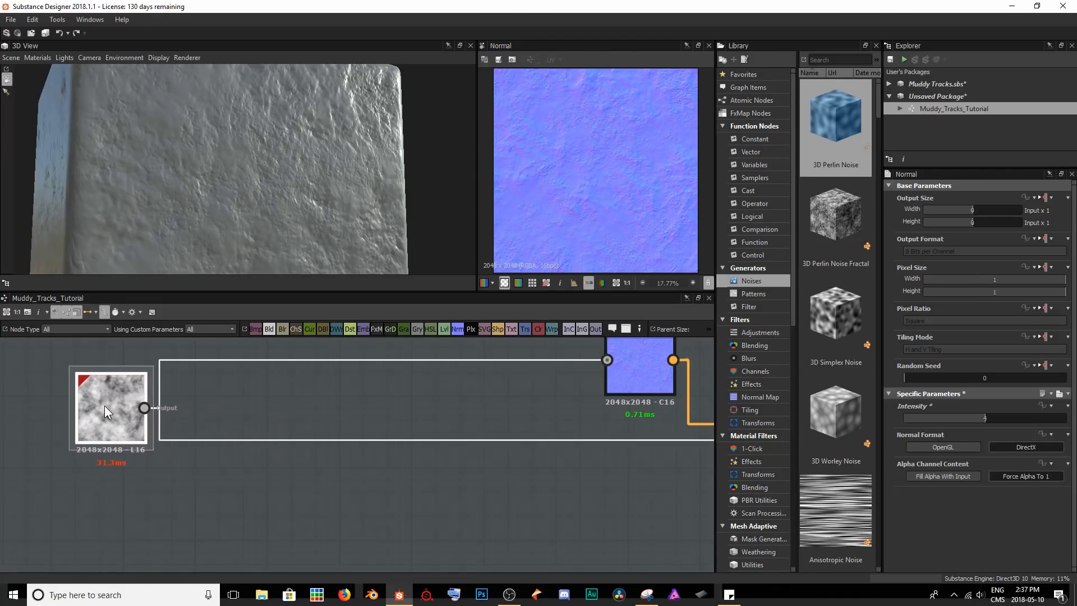
pyautogui.press('space')
pyautogui.write('dirc')
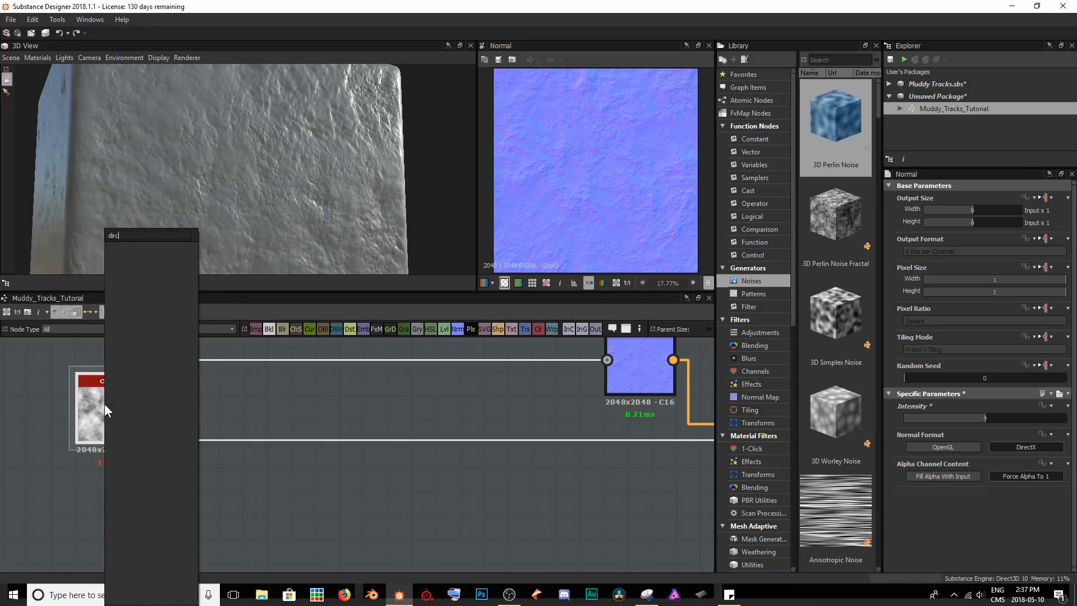
pyautogui.press('BackSpace')
pyautogui.press('Down')
pyautogui.press('Return')
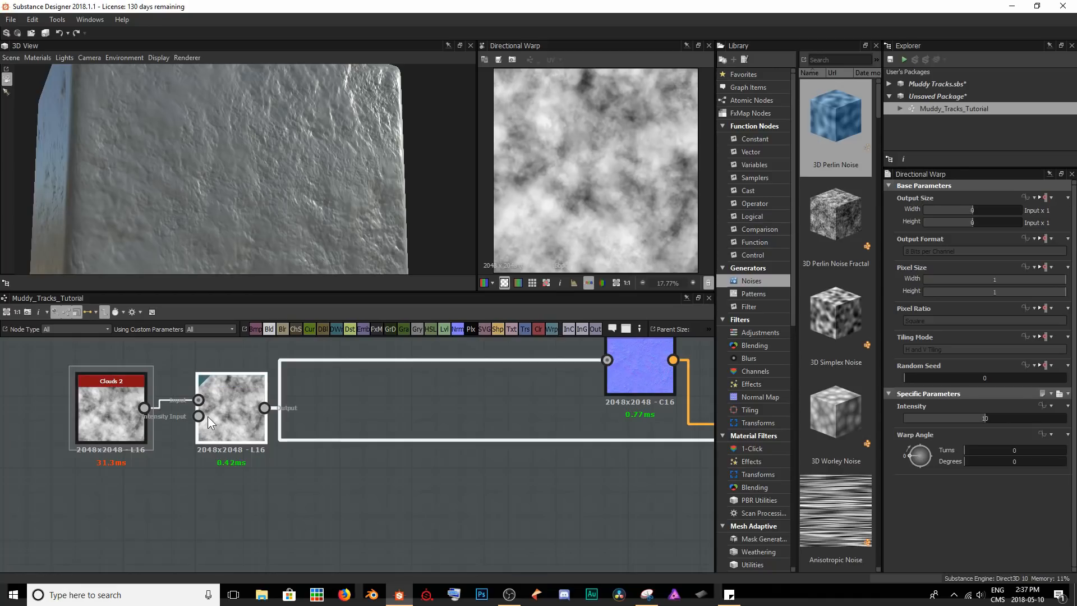
pyautogui.moveTo(146, 409); pyautogui.dragTo(199, 416)
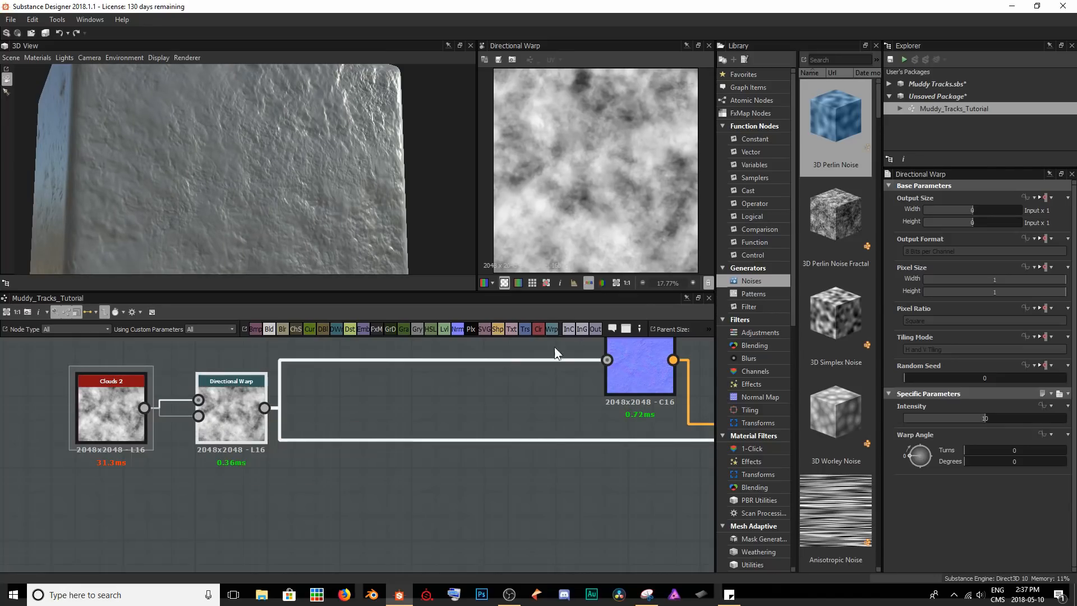
# Try a Directional Warp intensity of 50.
pyautogui.scroll(3, 610, 174)
pyautogui.scroll(-4, 609, 177)
pyautogui.scroll(1, 609, 177)
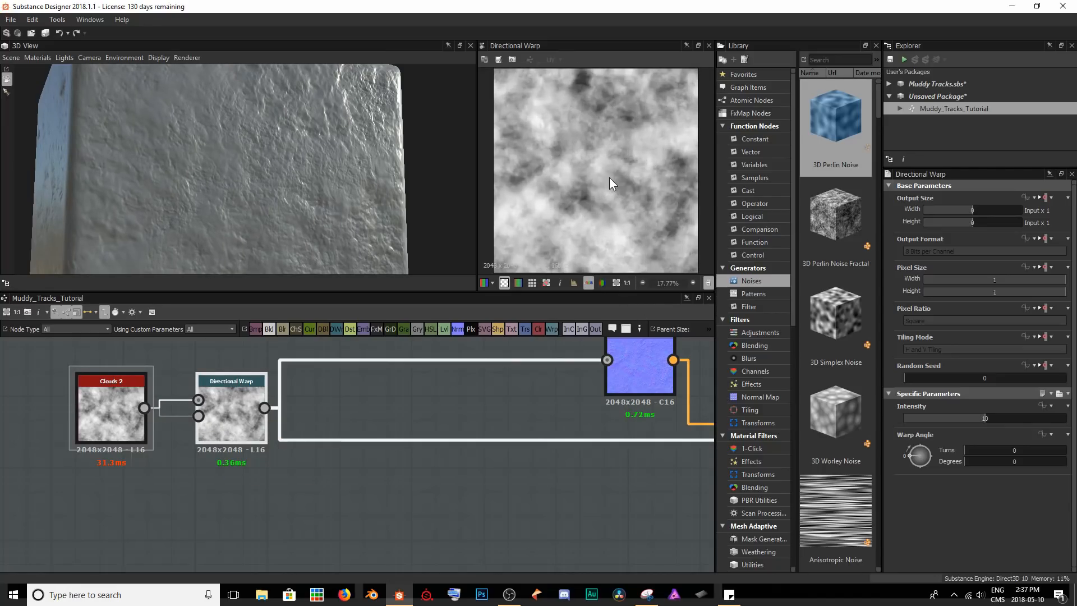
pyautogui.doubleClick(981, 417)
pyautogui.write('50')
pyautogui.press('Return')
pyautogui.moveTo(387, 198)
pyautogui.mouseDown()
pyautogui.moveTo(201, 194)
pyautogui.moveTo(382, 193)
pyautogui.mouseUp()
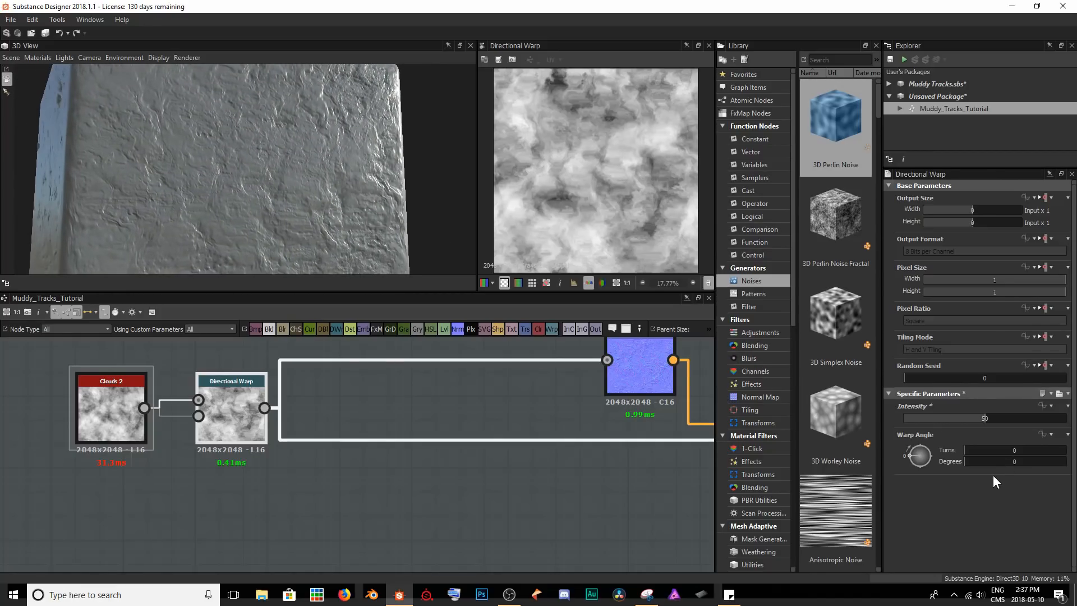
# Try warp angles of 167 and 66 degrees on the Directional Warp.
pyautogui.moveTo(973, 463); pyautogui.dragTo(1011, 456)
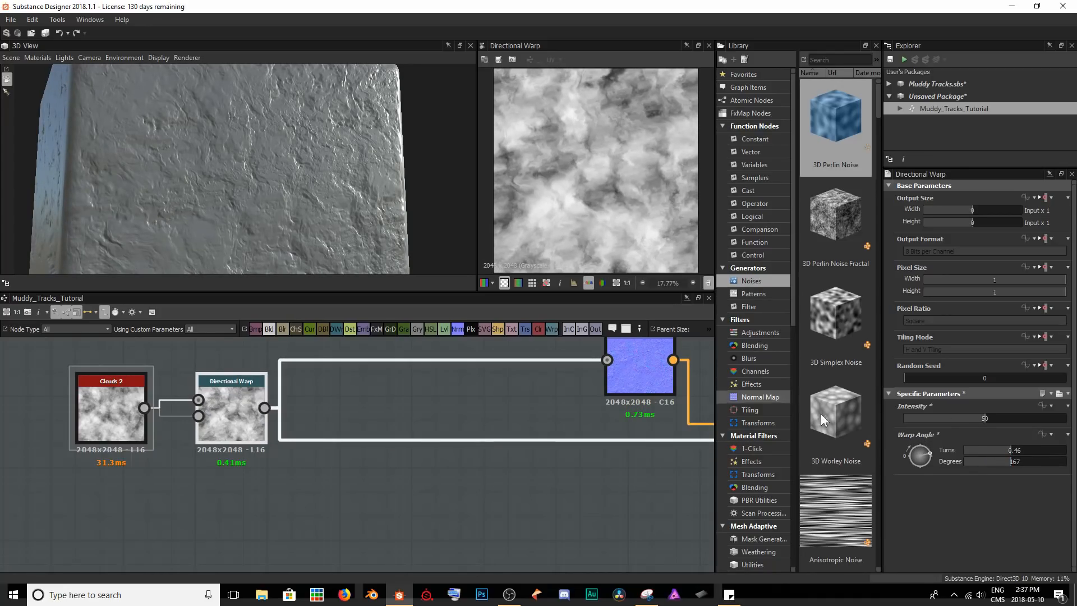
pyautogui.moveTo(1011, 462); pyautogui.dragTo(981, 461)
pyautogui.moveTo(292, 186); pyautogui.dragTo(328, 207)
# Set the Directional Warp's intensity to 35 and its warp angle to 85 degrees.
pyautogui.click(988, 419)
pyautogui.write('5')
pyautogui.press('Return')
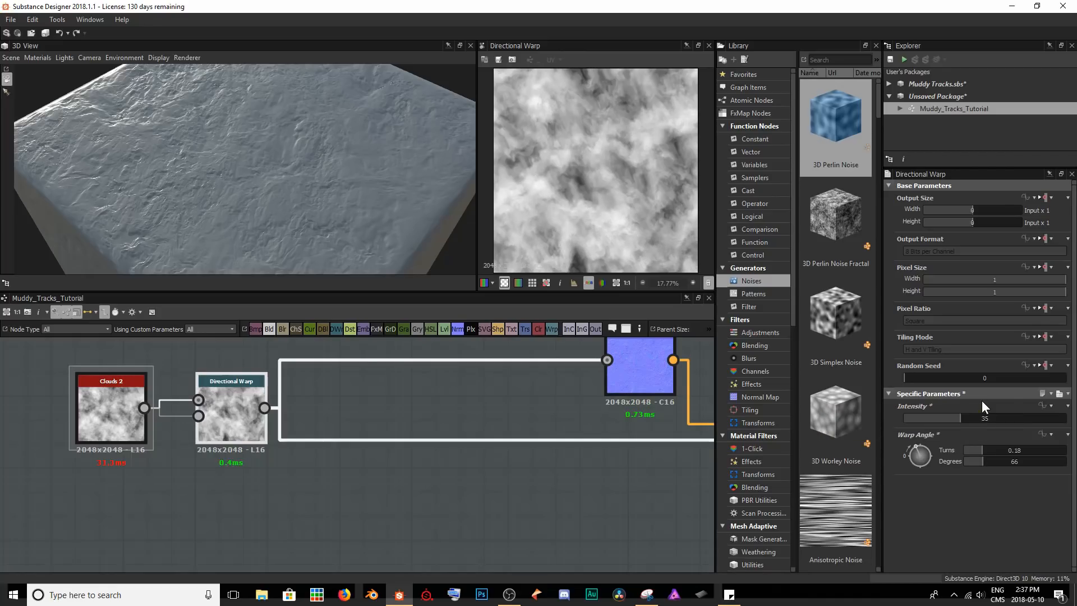
pyautogui.click(1014, 460)
pyautogui.write('85')
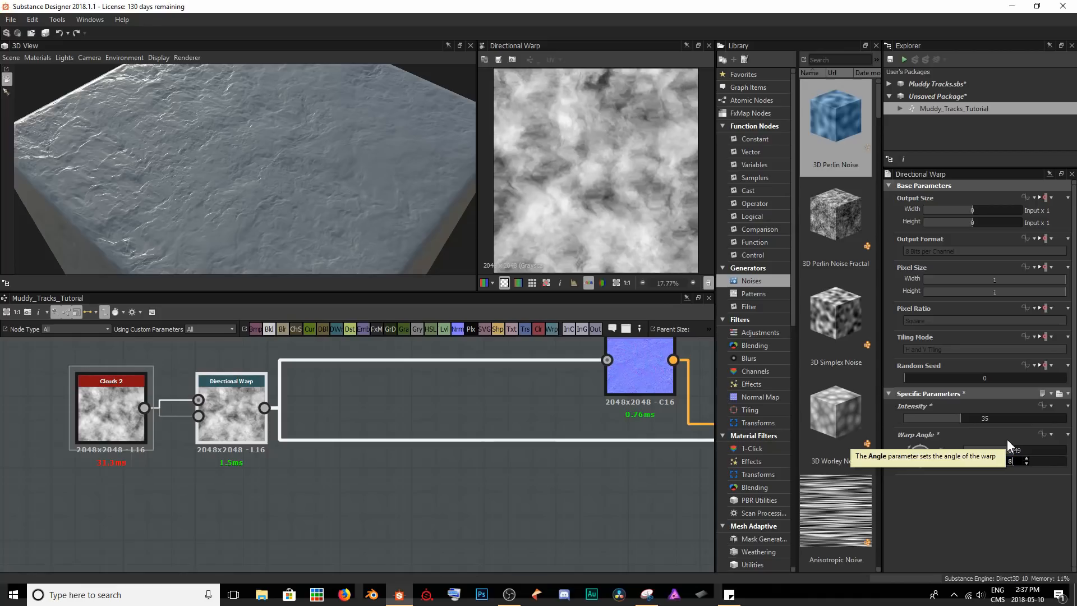
pyautogui.press('Return')
pyautogui.moveTo(309, 213); pyautogui.dragTo(169, 130)
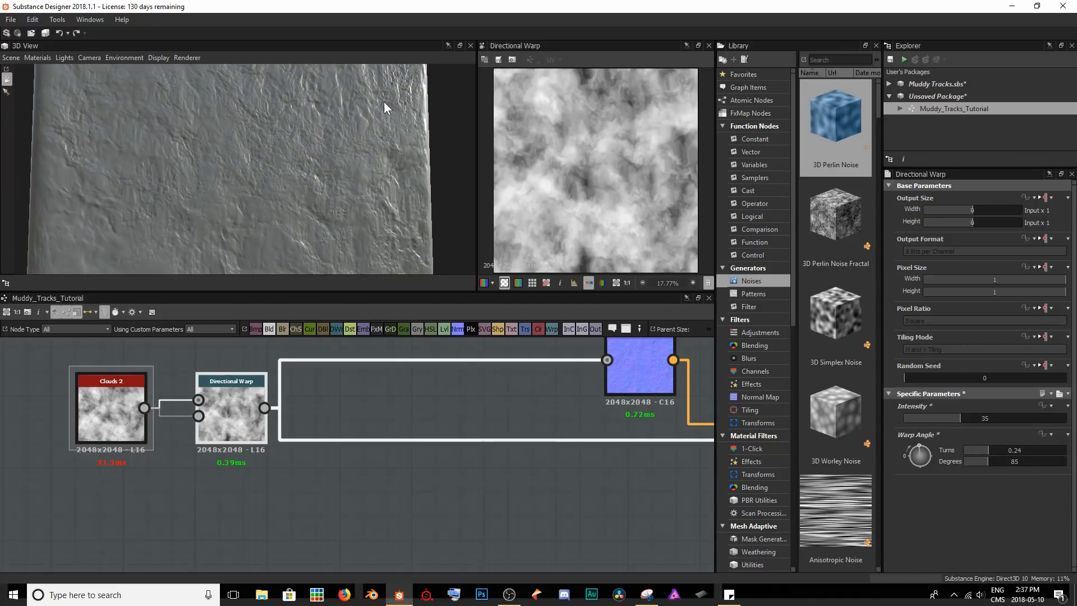
pyautogui.moveTo(304, 204); pyautogui.dragTo(340, 212)
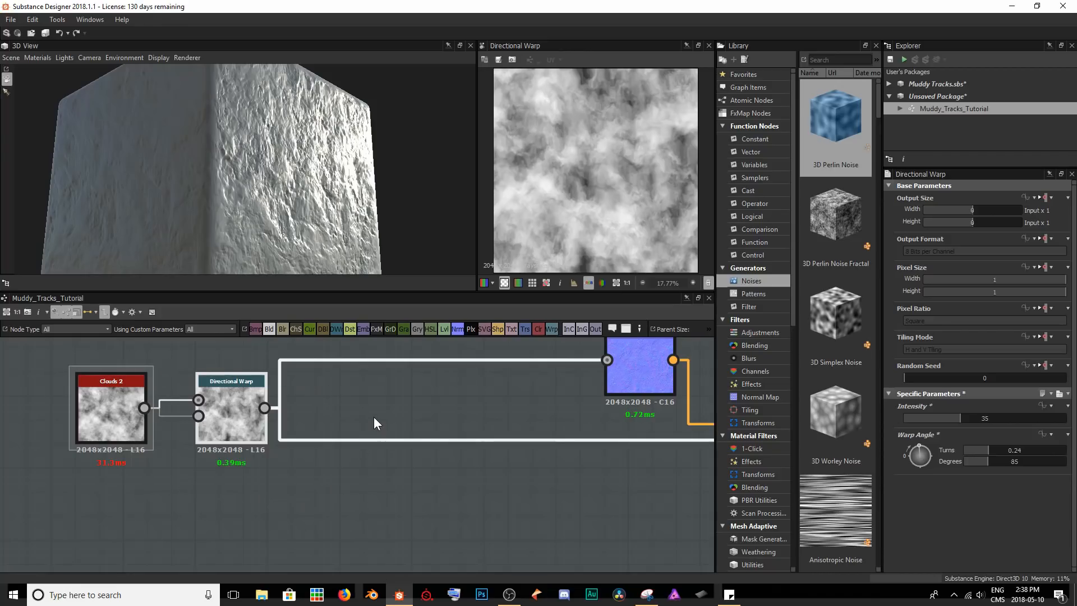
# Insert a Histogram Range node on the height link from the Directional Warp and place it near the warp node.
pyautogui.moveTo(374, 418); pyautogui.dragTo(374, 457)
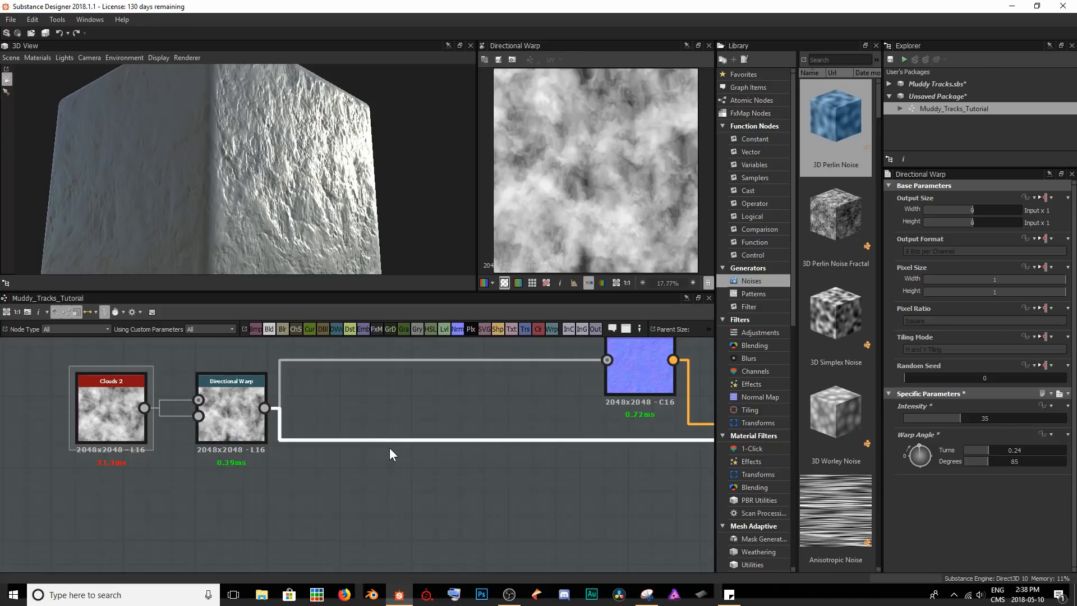
pyautogui.press('space')
pyautogui.write('histr')
pyautogui.press('Return')
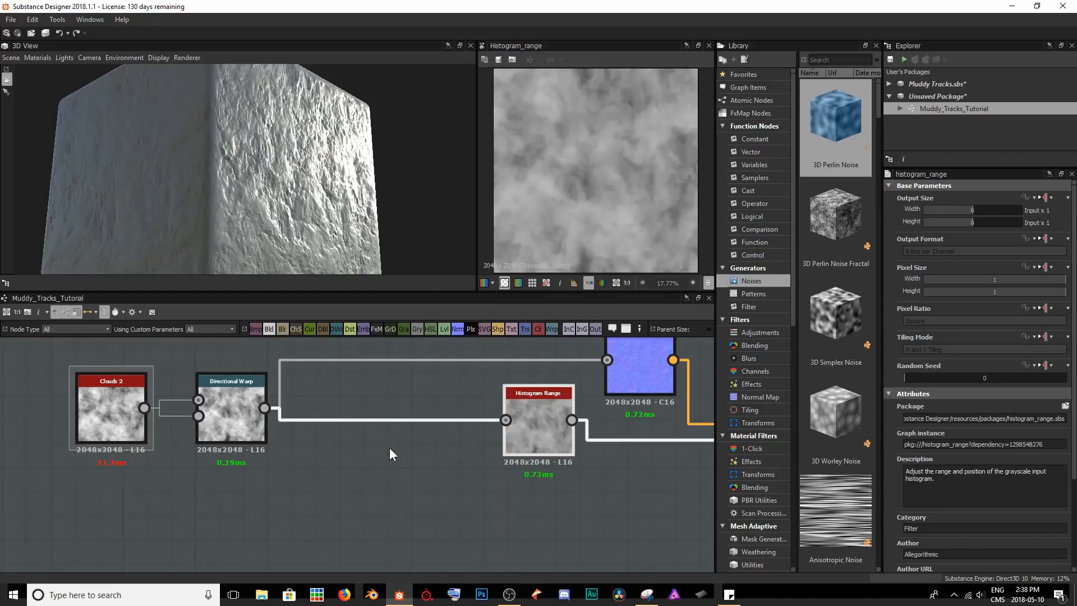
pyautogui.moveTo(546, 425); pyautogui.dragTo(389, 439)
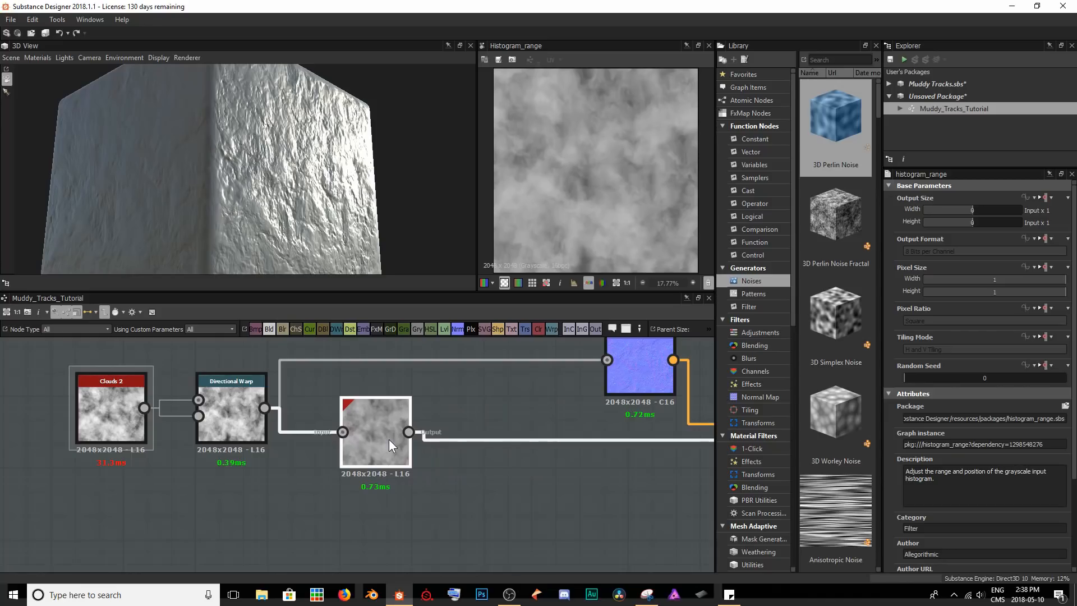
# Try a Range of 0.19 on the Histogram Range node and return it to 0.5.
pyautogui.scroll(-4, 960, 467)
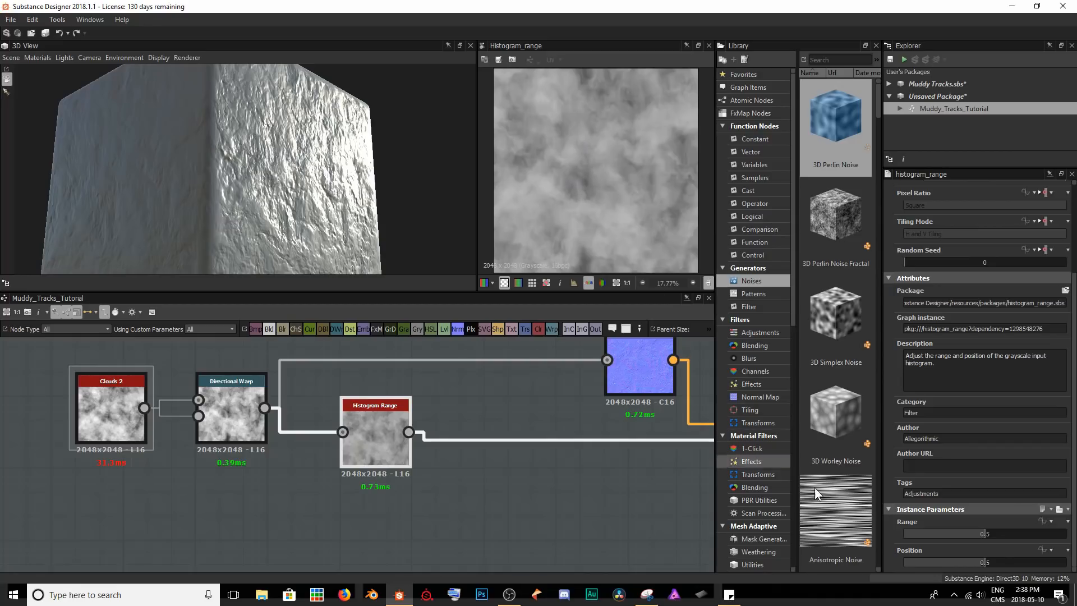
pyautogui.moveTo(985, 532); pyautogui.dragTo(935, 547)
pyautogui.moveTo(220, 161); pyautogui.dragTo(238, 147)
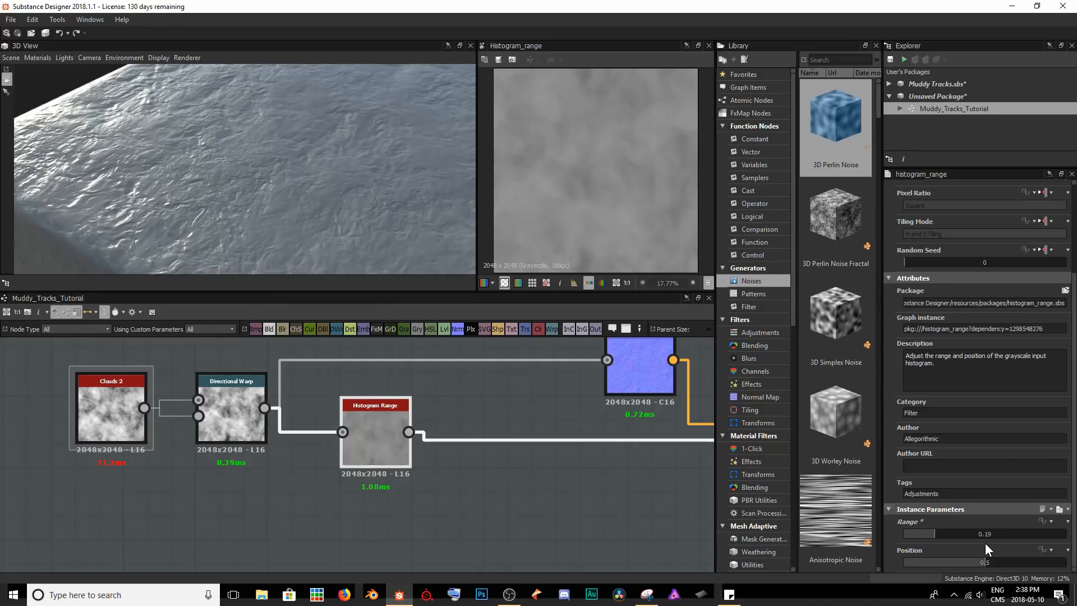
pyautogui.moveTo(933, 530); pyautogui.dragTo(984, 531)
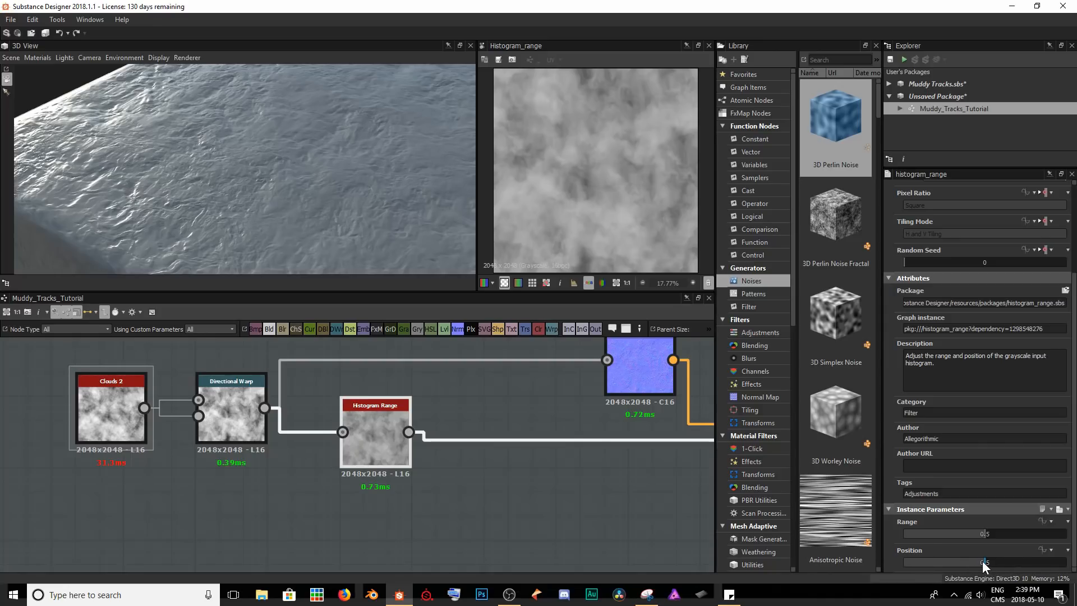
# Try Position values of 0.09 and 0.64 on the Histogram Range node and return it to 0.5.
pyautogui.moveTo(981, 561); pyautogui.dragTo(918, 564)
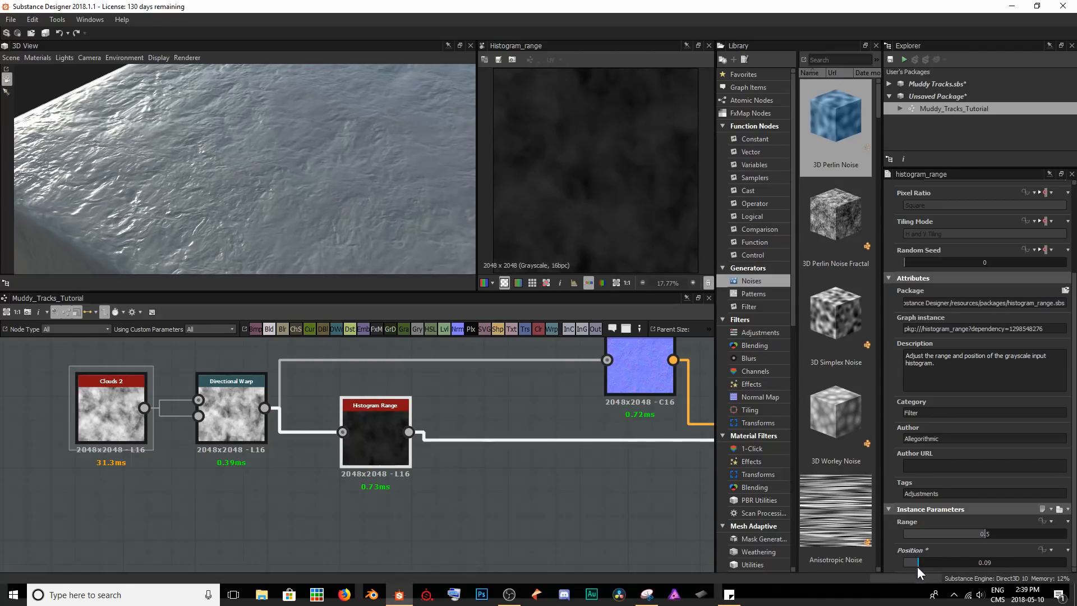
pyautogui.moveTo(920, 563); pyautogui.dragTo(1007, 562)
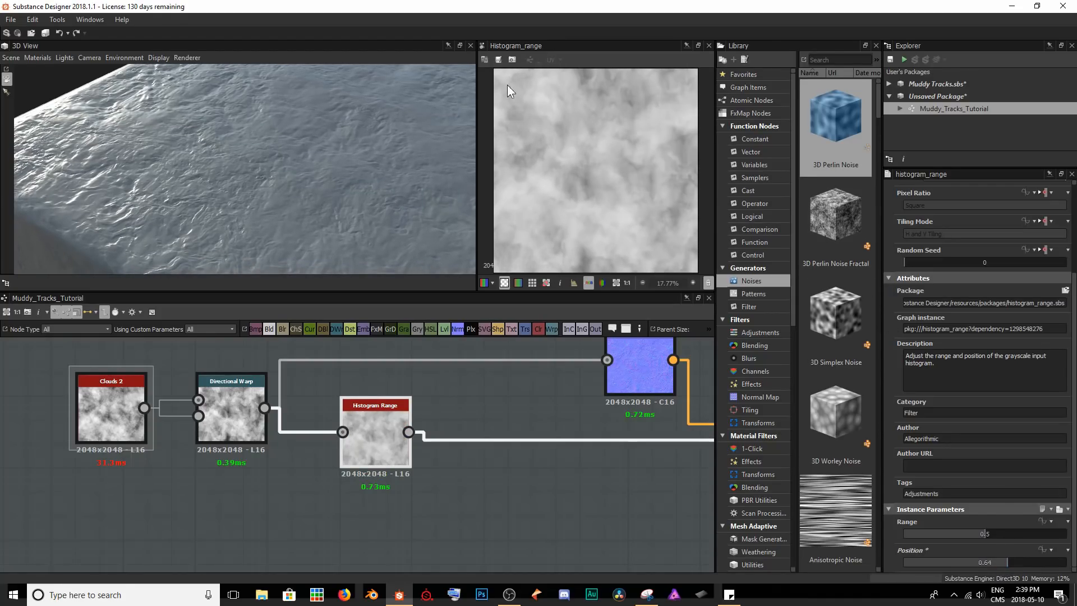
pyautogui.click(988, 560)
pyautogui.write('0.5')
pyautogui.press('Return')
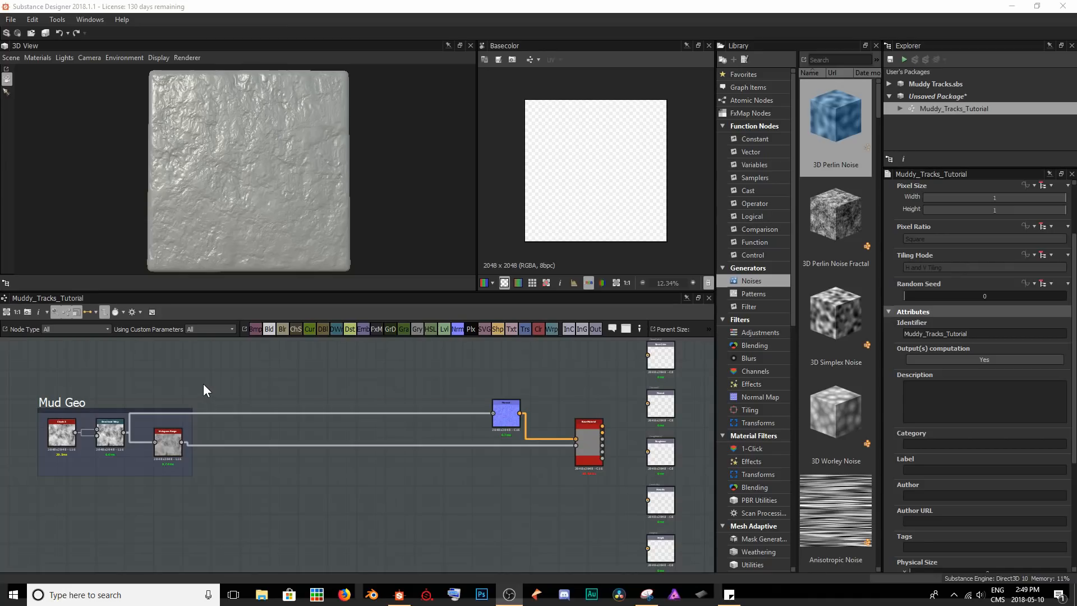
# Add a Gradient Linear 2 node in the empty area above the Mud Geo frame.
pyautogui.scroll(5, 226, 404)
pyautogui.moveTo(203, 415); pyautogui.dragTo(226, 444, button='middle')
pyautogui.press('space')
pyautogui.write('gradi')
pyautogui.press('Down')
pyautogui.press('Down')
pyautogui.press('Down')
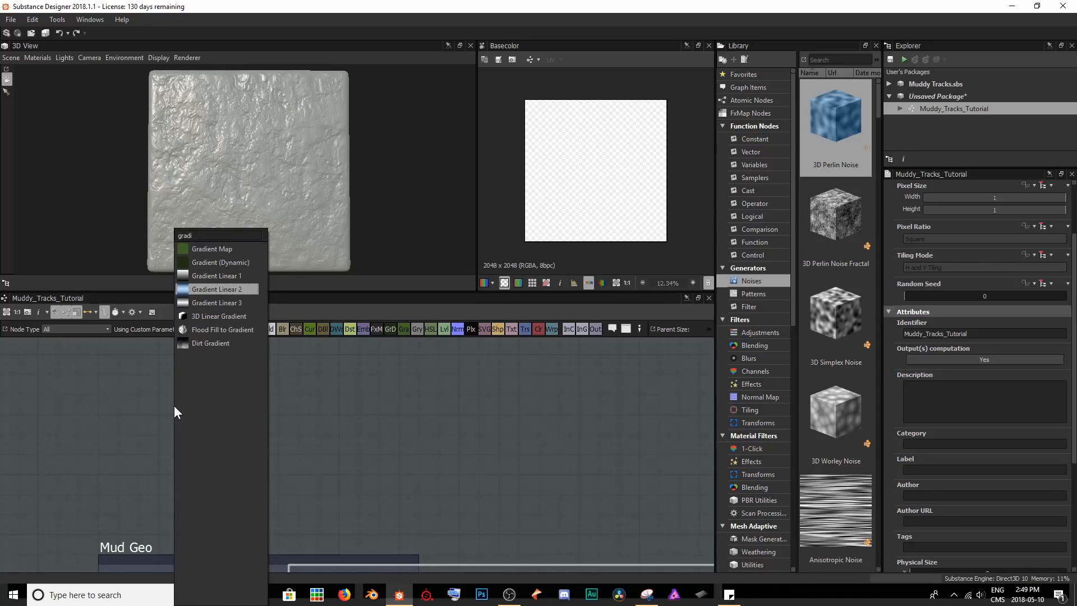
pyautogui.press('Return')
pyautogui.moveTo(174, 405); pyautogui.dragTo(143, 403)
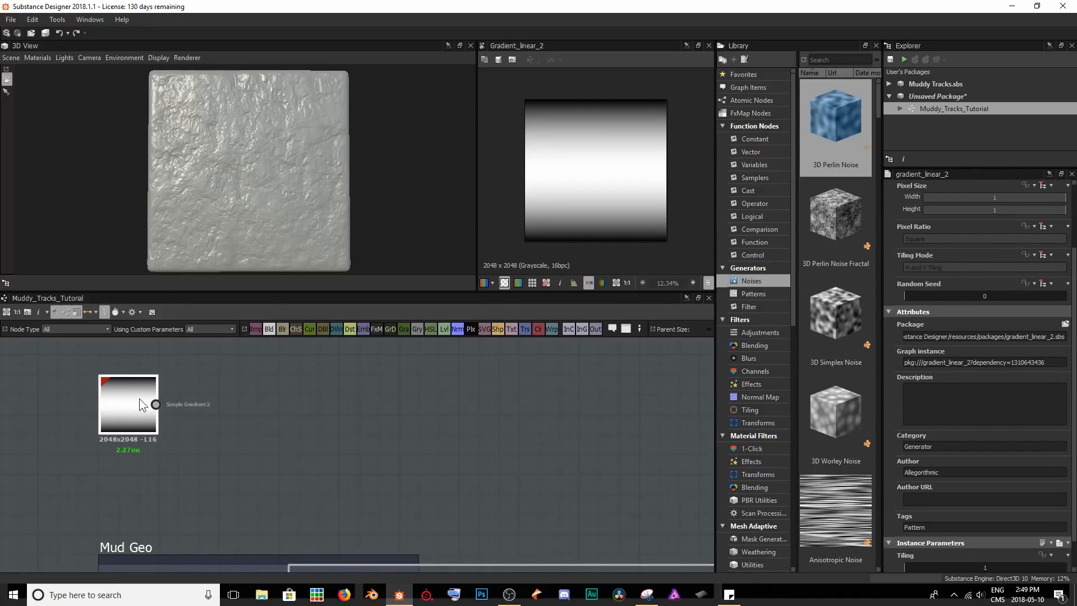
# Set the Gradient Linear 2 node's rotation to 90° and its tiling to 2.
pyautogui.scroll(-1, 984, 479)
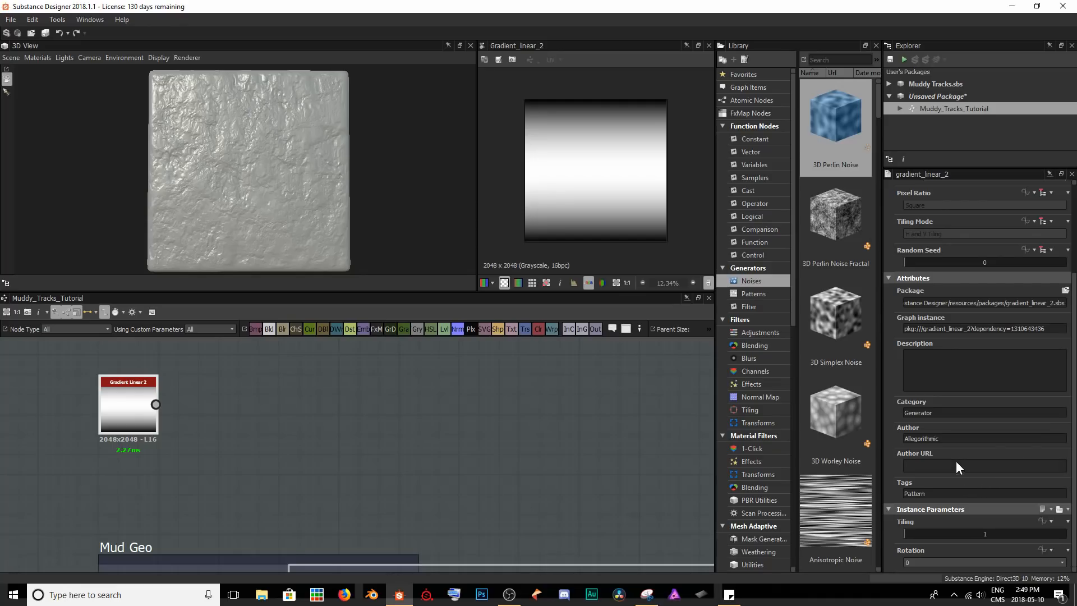
pyautogui.click(916, 563)
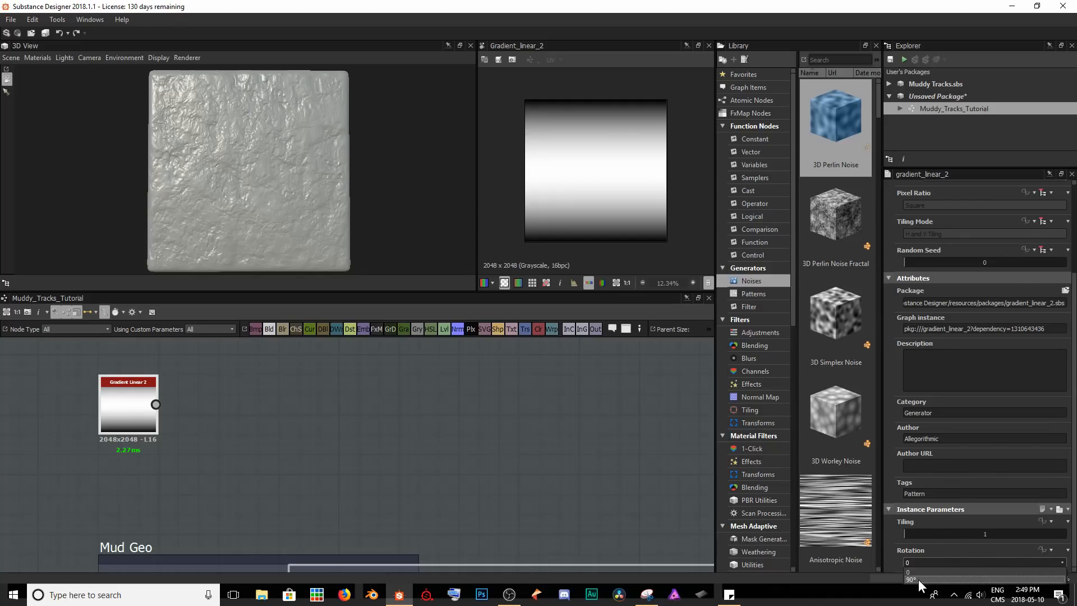
pyautogui.click(914, 579)
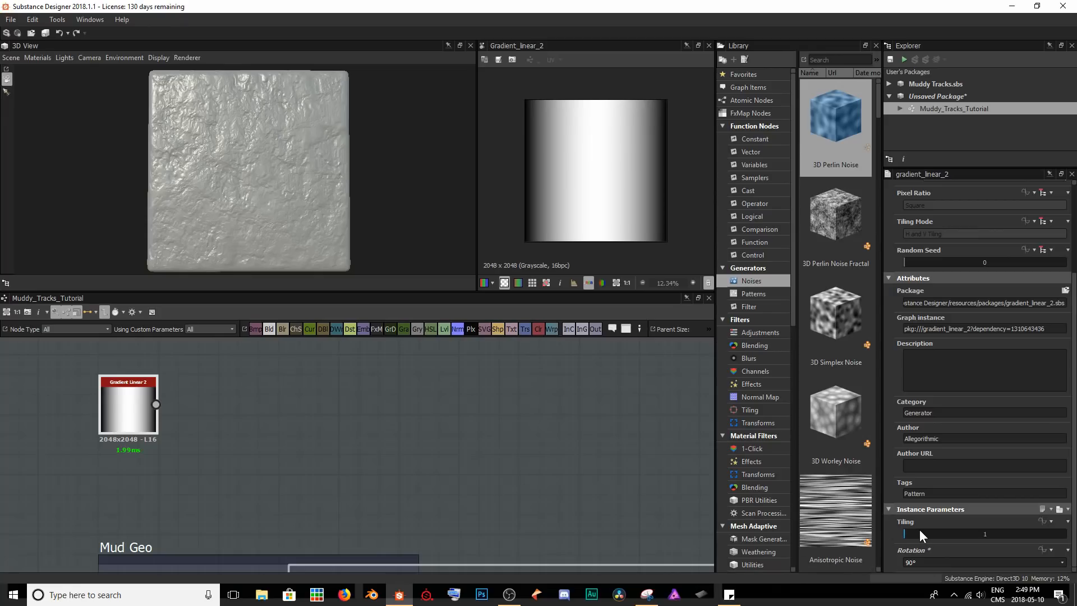
pyautogui.moveTo(910, 533); pyautogui.dragTo(964, 530)
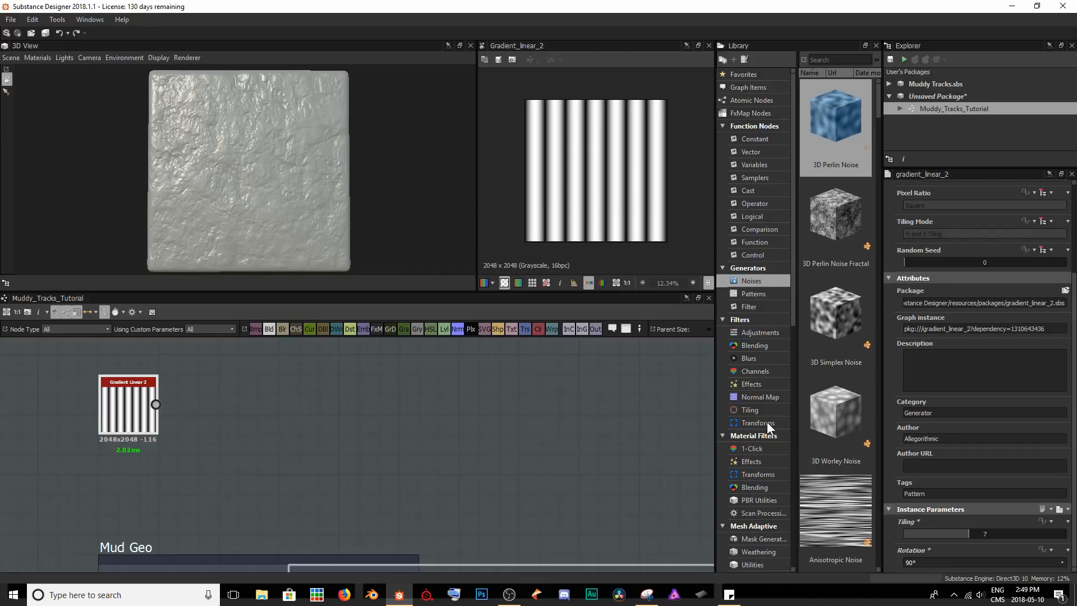
pyautogui.moveTo(957, 531); pyautogui.dragTo(914, 533)
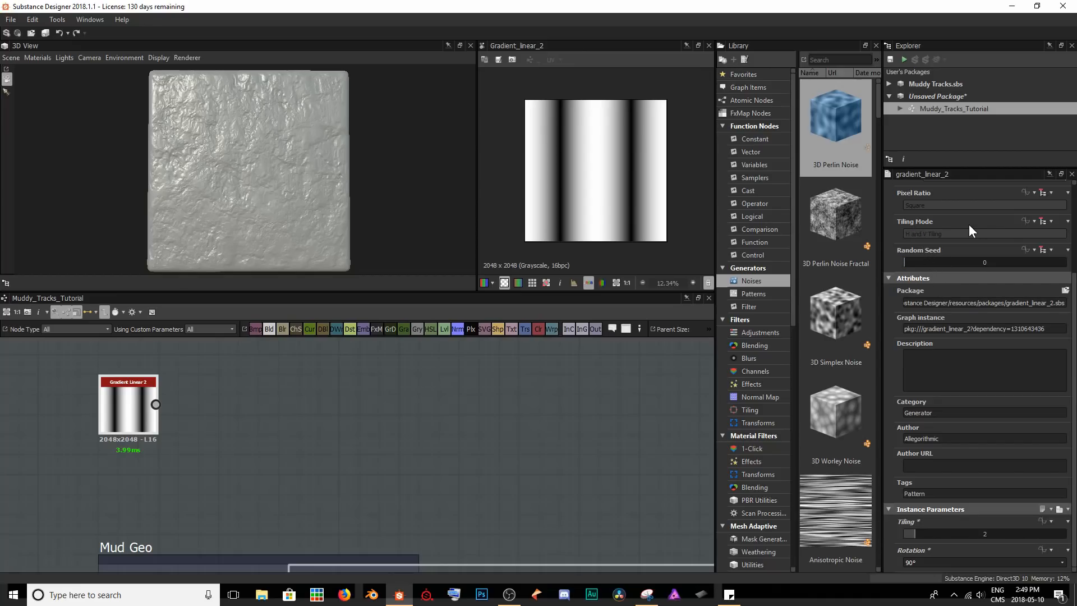
# Make the Gradient Linear 2 node's tiling mode absolute and set it to Vertical Tiling.
pyautogui.click(1047, 221)
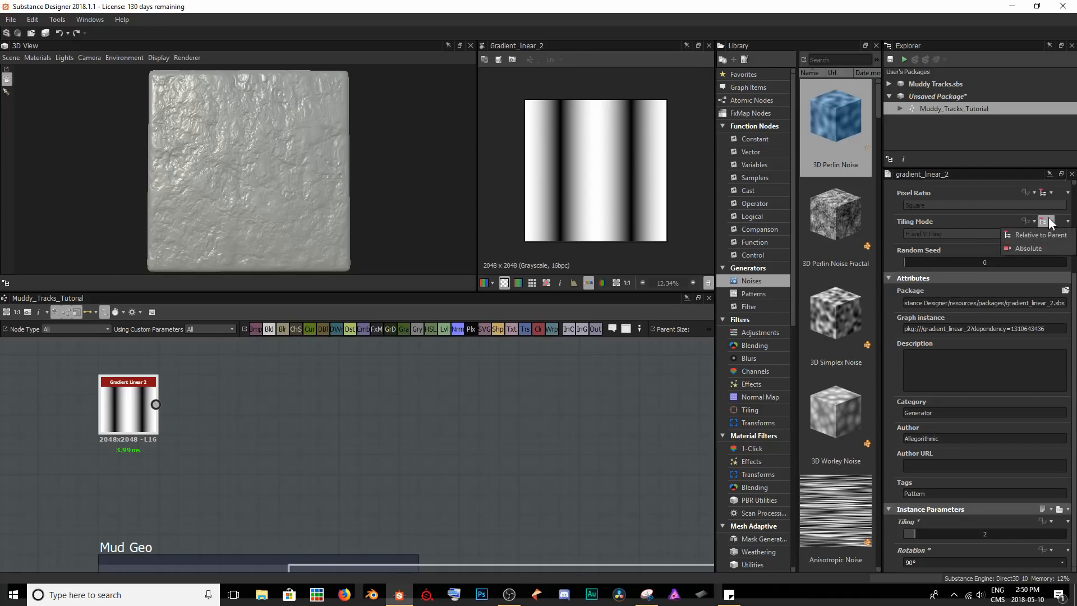
pyautogui.click(1042, 247)
pyautogui.click(947, 235)
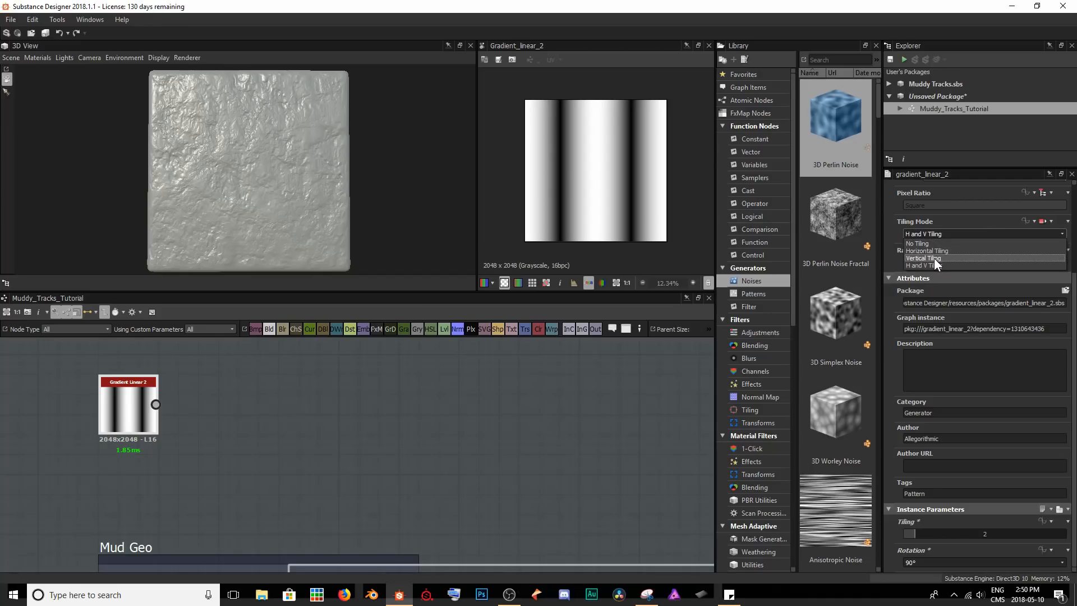
pyautogui.click(934, 258)
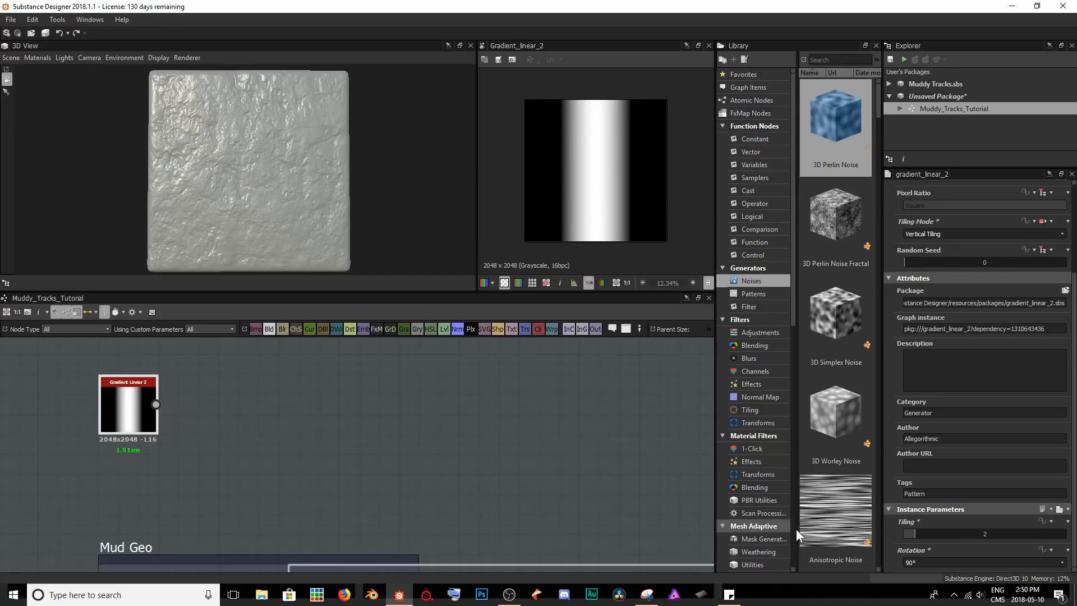
# Try a Tiling value of 5 on the Gradient Linear 2 node and return it to 2.
pyautogui.moveTo(916, 528); pyautogui.dragTo(947, 530)
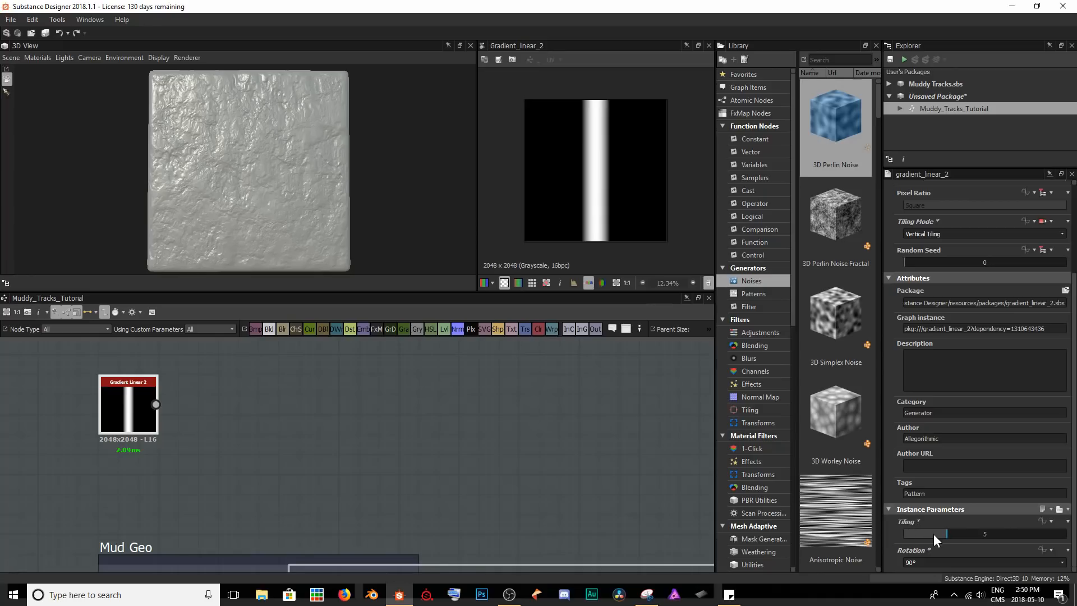
pyautogui.moveTo(944, 534); pyautogui.dragTo(918, 542)
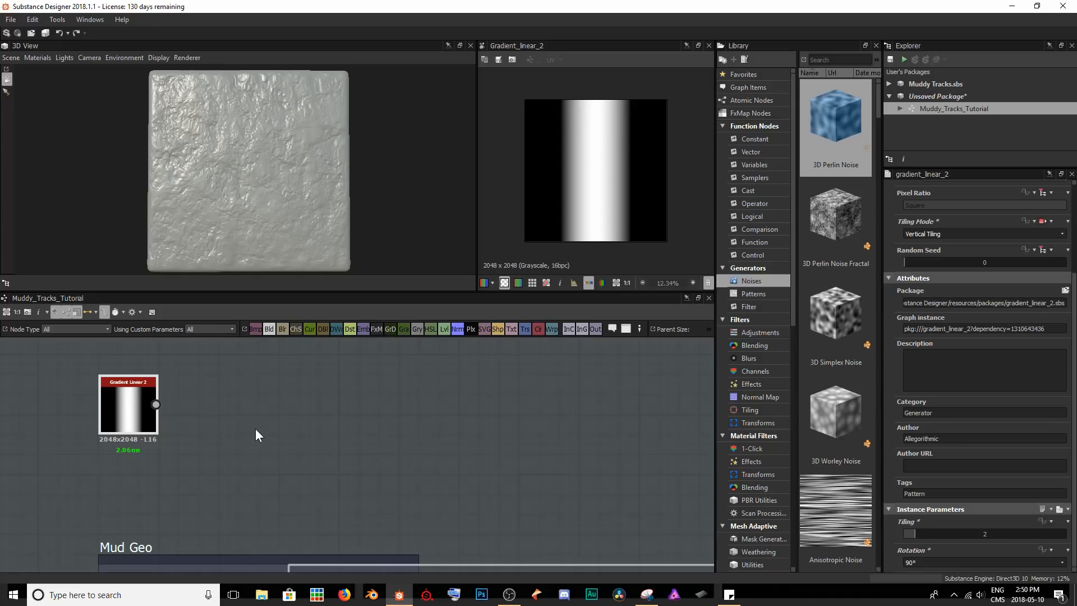
# Add a Curve node fed by the Gradient Linear 2 node.
pyautogui.press('space')
pyautogui.write('cu')
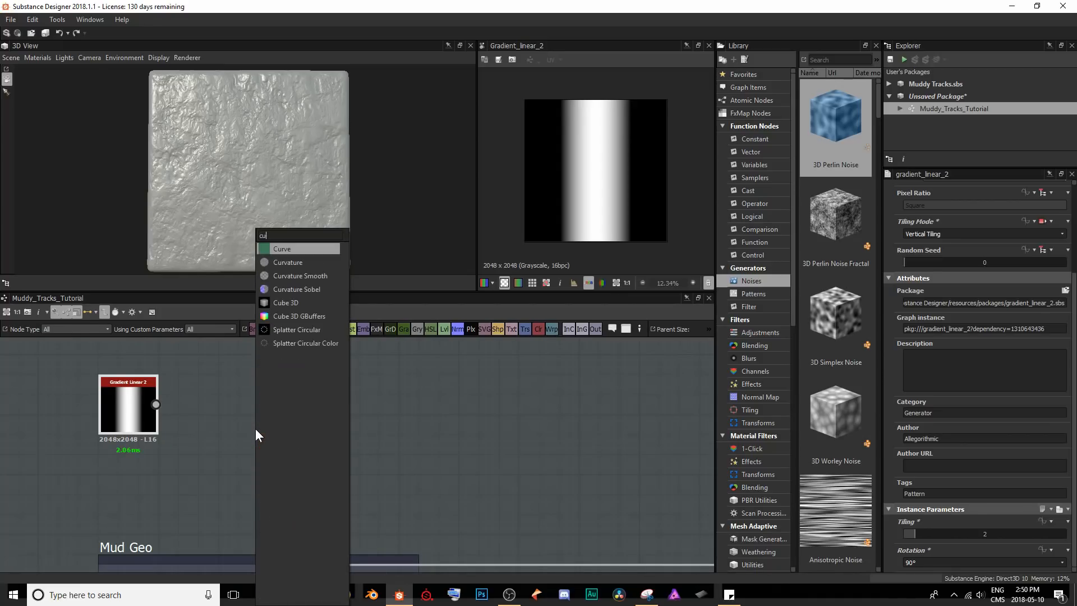
pyautogui.press('Return')
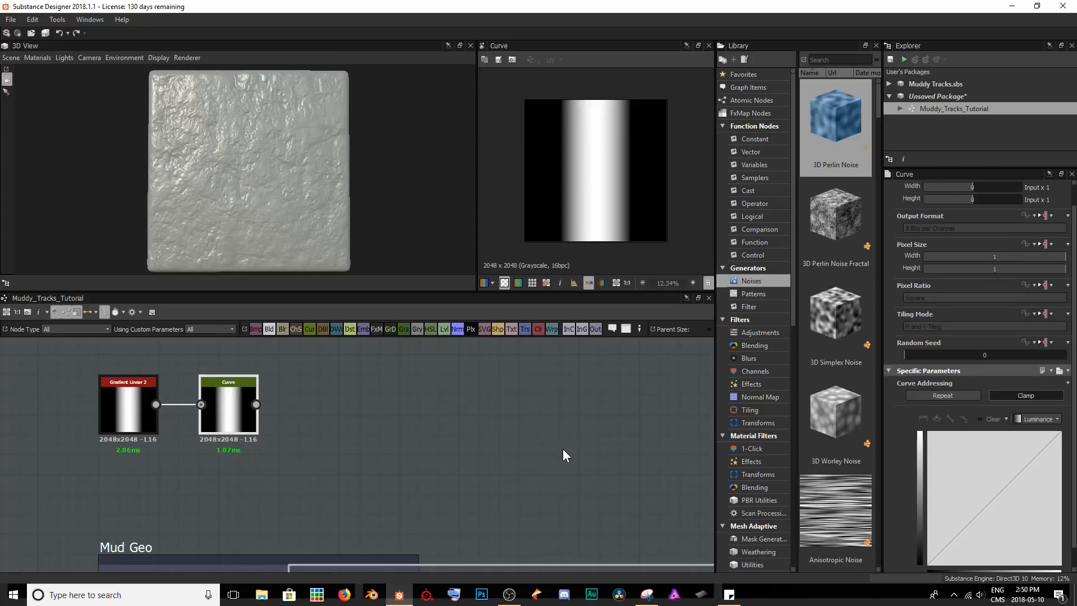
# Add a point to the Curve node's curve, try it low near the white end, and raise it to about 0.68 to bow the curve upward.
pyautogui.scroll(1, 619, 142)
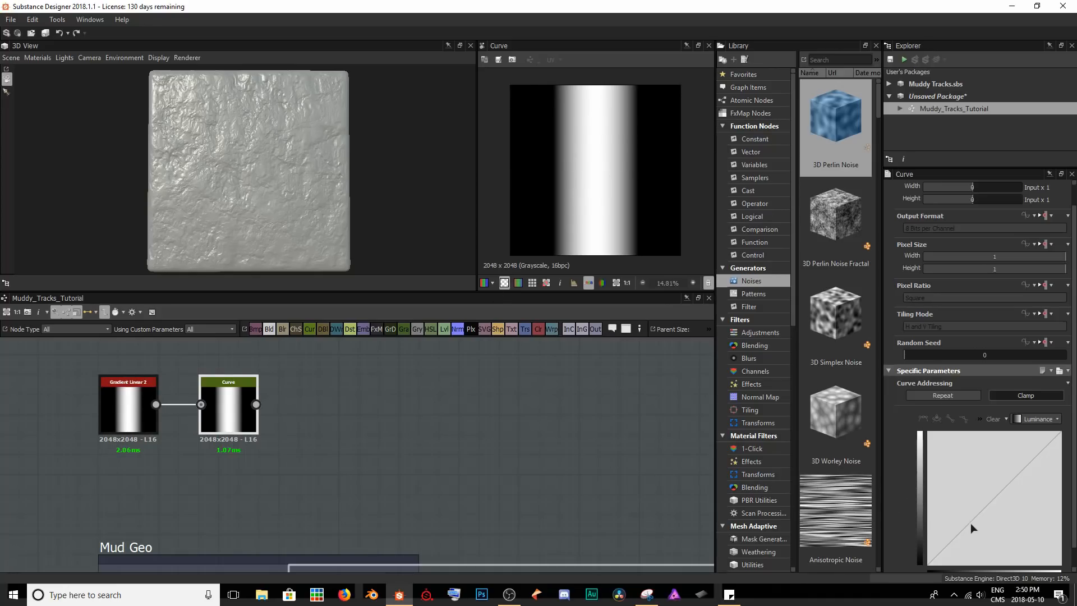
pyautogui.click(979, 511)
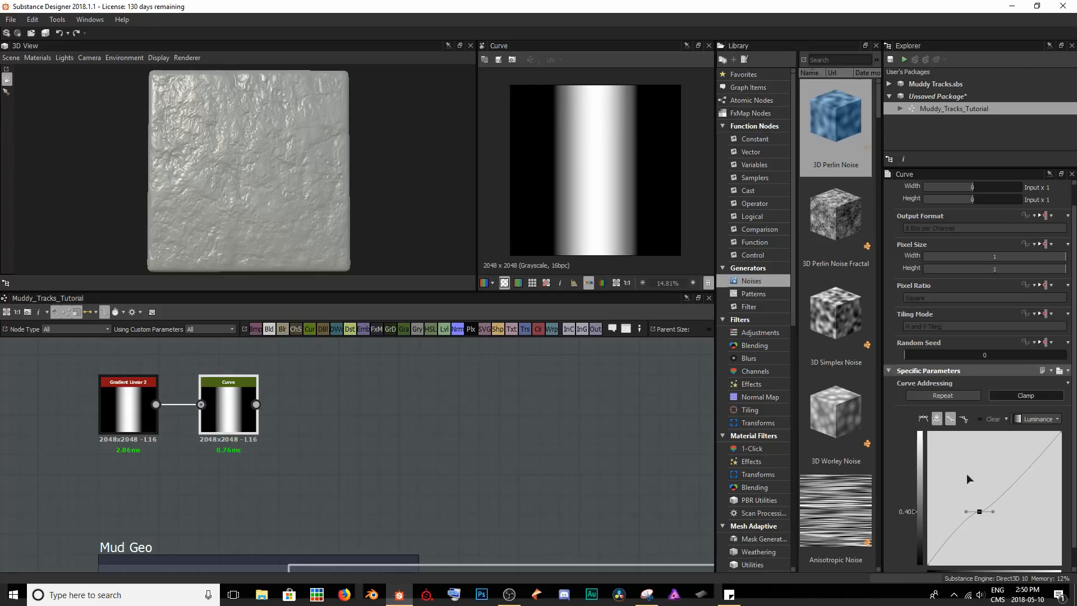
pyautogui.moveTo(980, 512); pyautogui.dragTo(1048, 522)
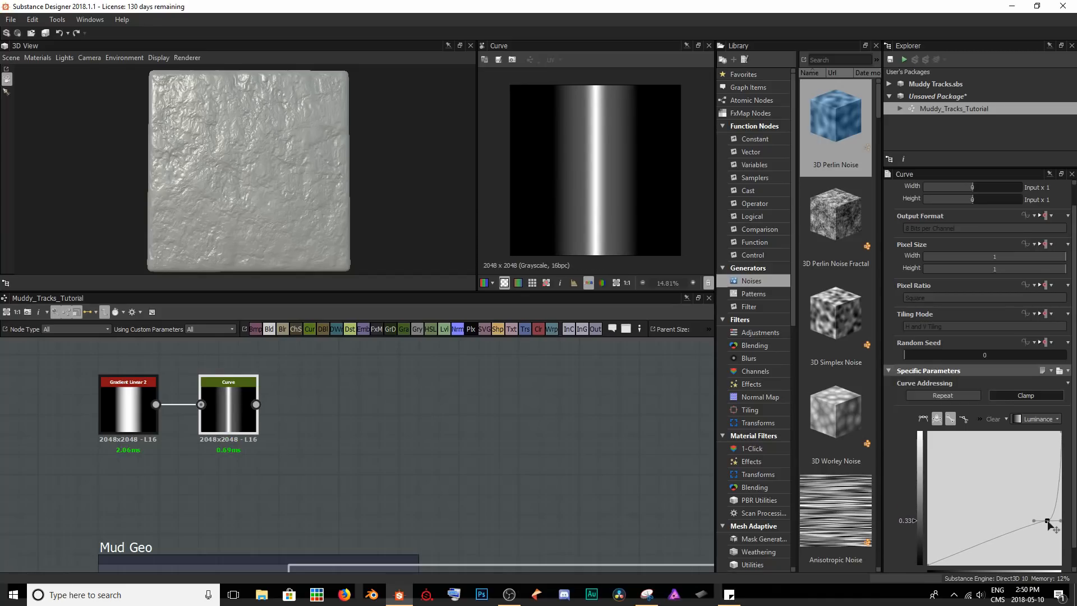
pyautogui.moveTo(1048, 521); pyautogui.dragTo(976, 475)
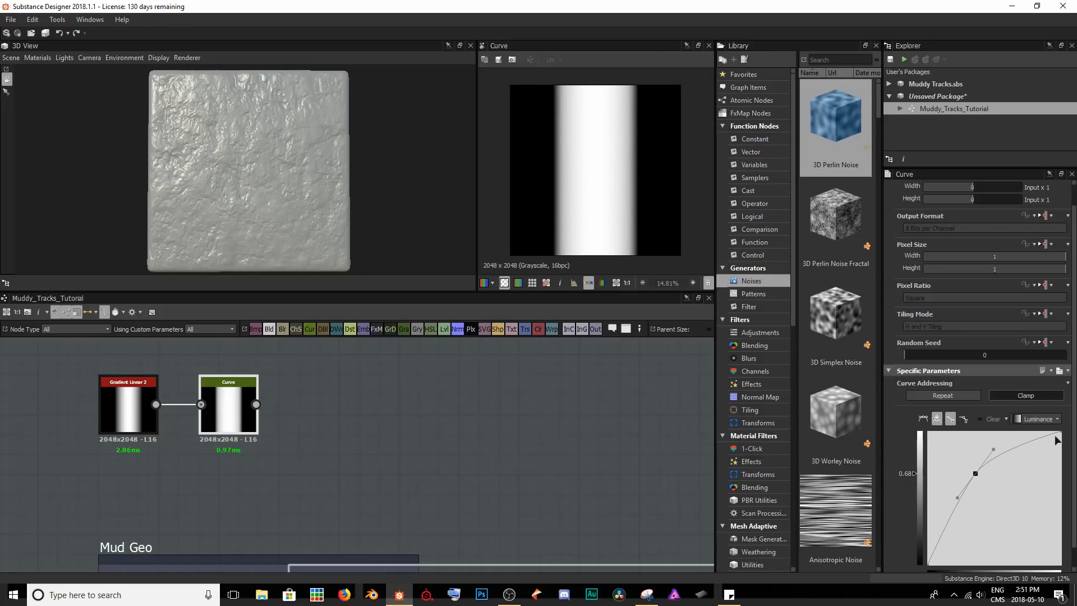
# Lower the curve's end point to about 0.70 and reshape the middle point into a smooth rise to a flat grey plateau.
pyautogui.moveTo(1059, 433); pyautogui.dragTo(1069, 490)
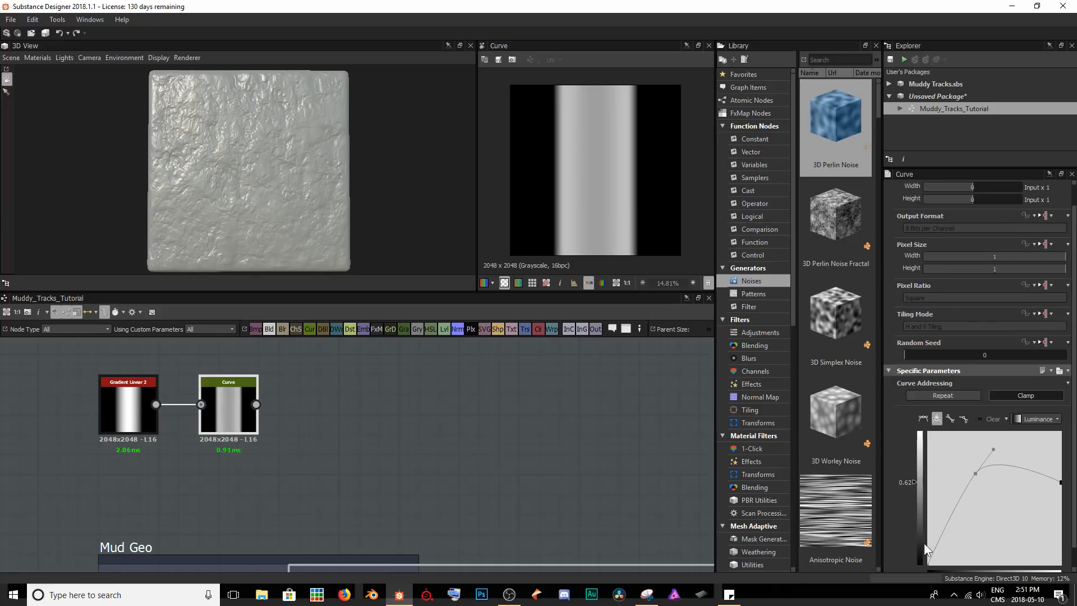
pyautogui.moveTo(929, 563); pyautogui.dragTo(926, 589)
pyautogui.moveTo(1060, 481); pyautogui.dragTo(1046, 515)
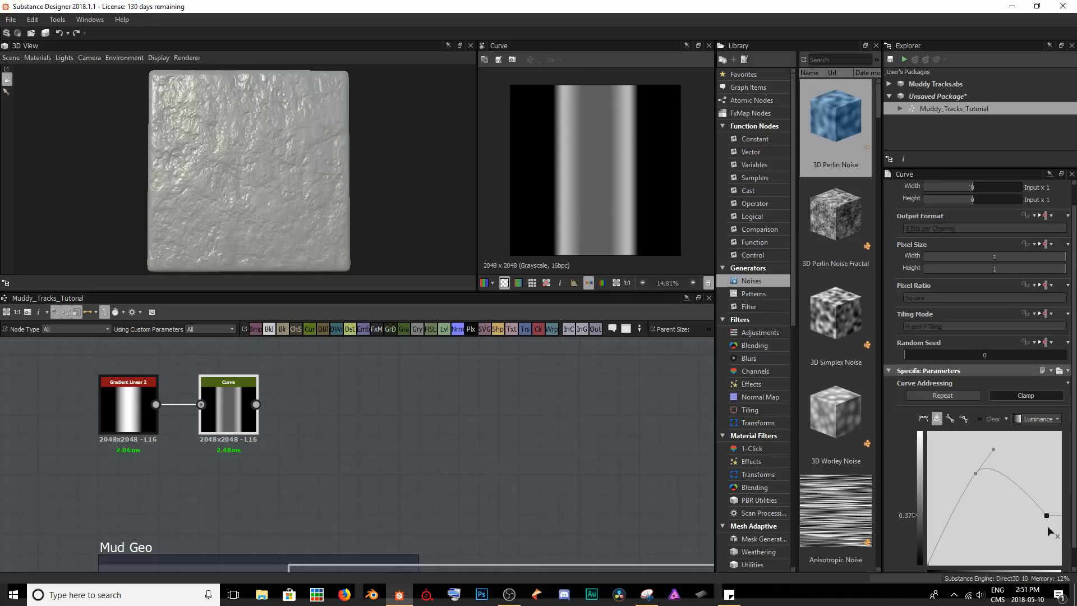
pyautogui.moveTo(1047, 516); pyautogui.dragTo(1061, 471)
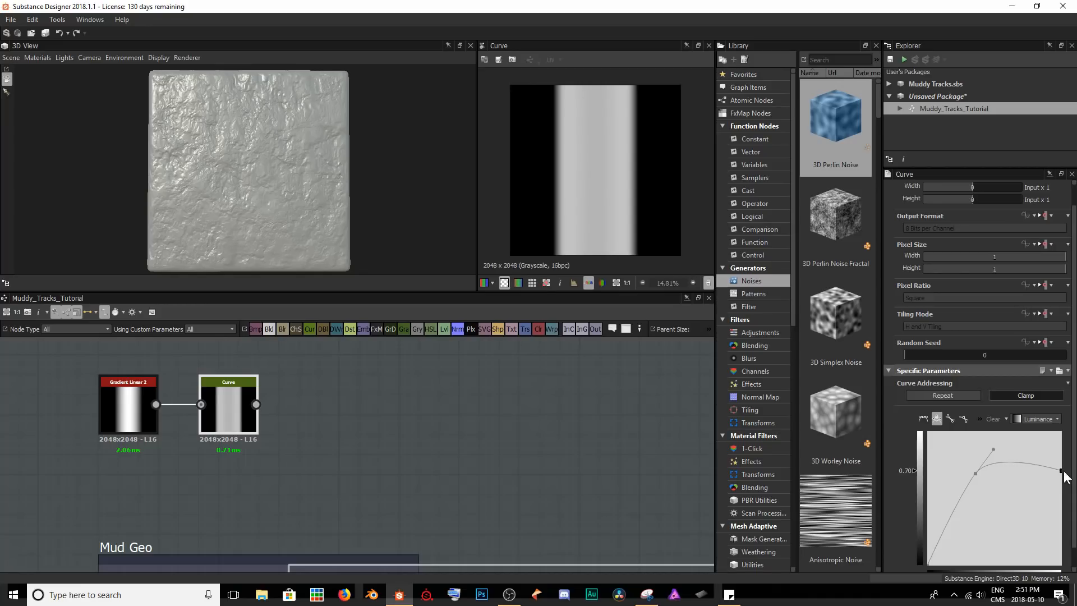
pyautogui.moveTo(976, 473); pyautogui.dragTo(937, 519)
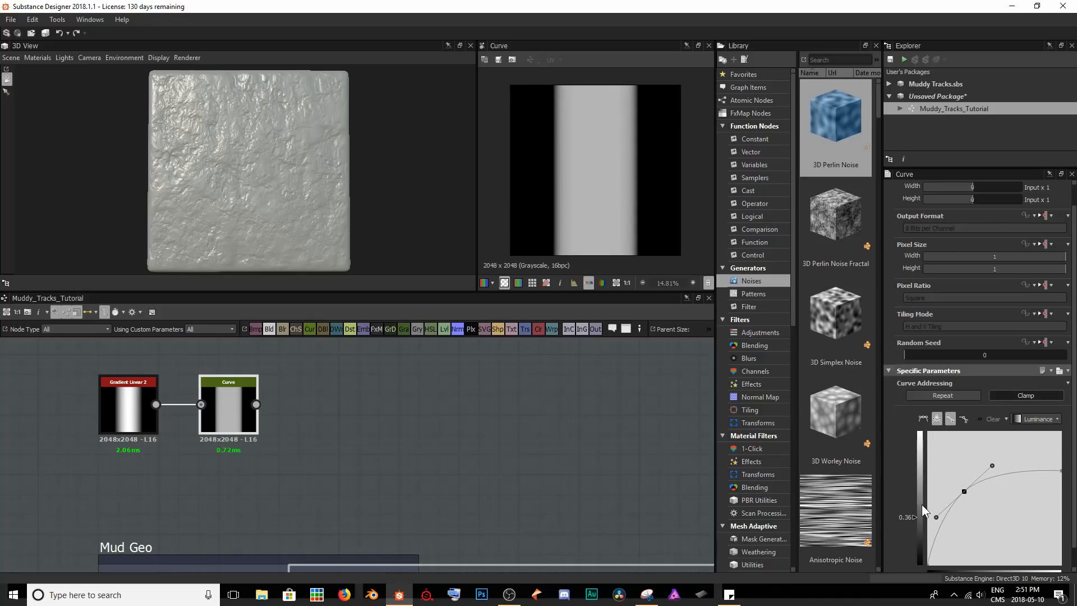
pyautogui.scroll(4, 604, 166)
pyautogui.scroll(-2, 603, 169)
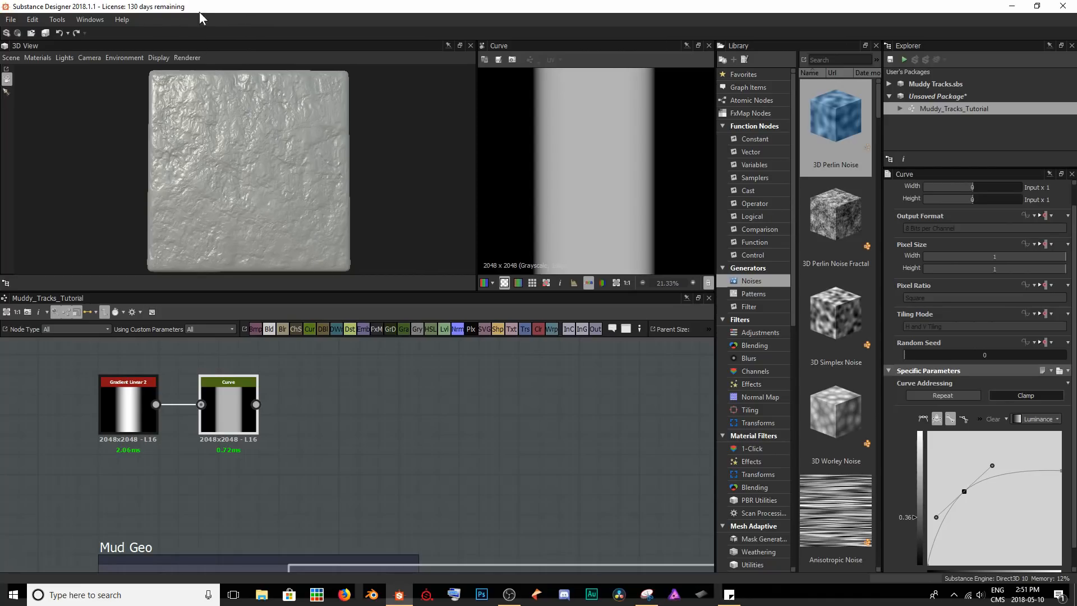
# Add a Tile Generator node fed by the Curve node and place it farther along the graph, above the Curve node's level.
pyautogui.moveTo(346, 453); pyautogui.dragTo(252, 501, button='middle')
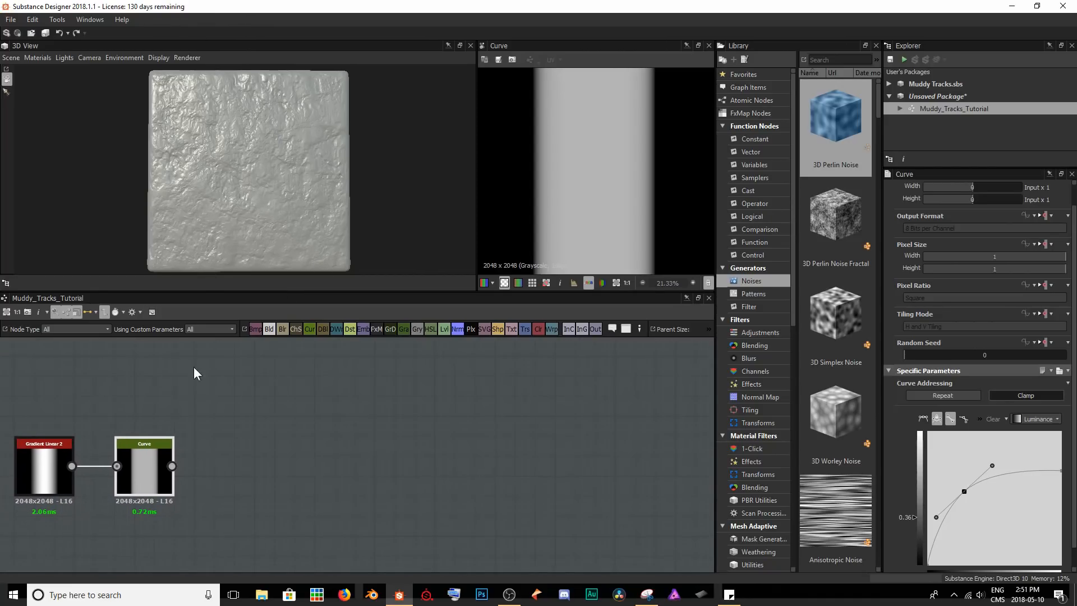
pyautogui.moveTo(172, 466); pyautogui.dragTo(275, 427)
pyautogui.write('til')
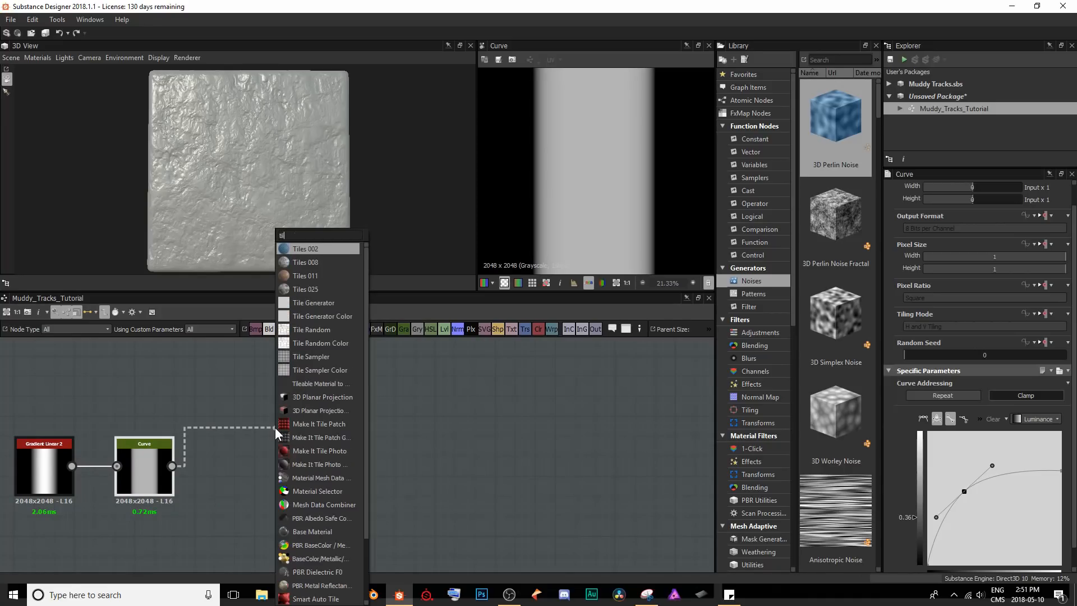
pyautogui.write('e ge')
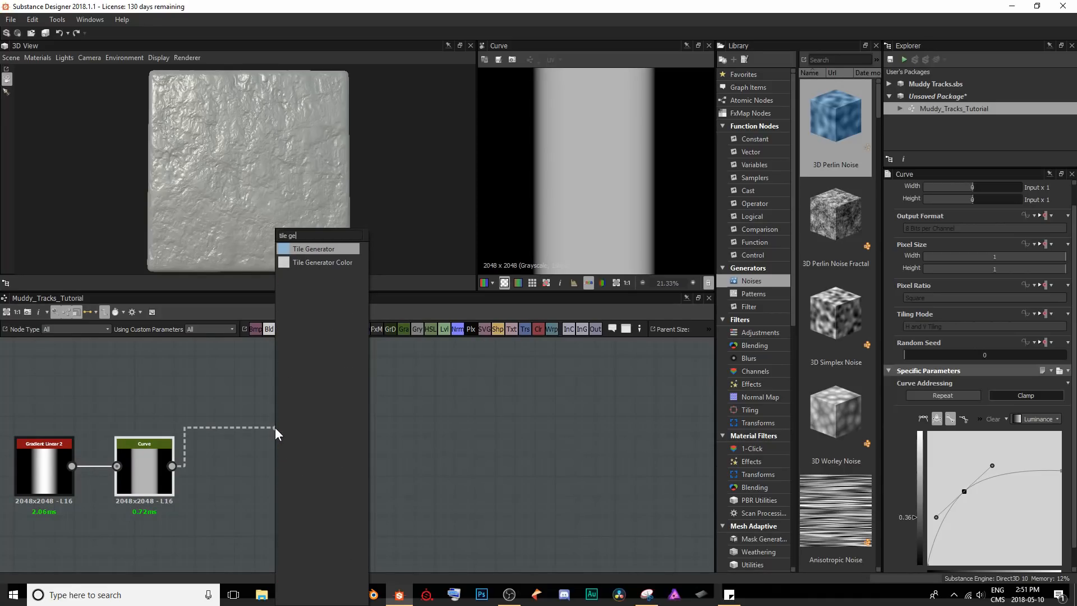
pyautogui.press('Return')
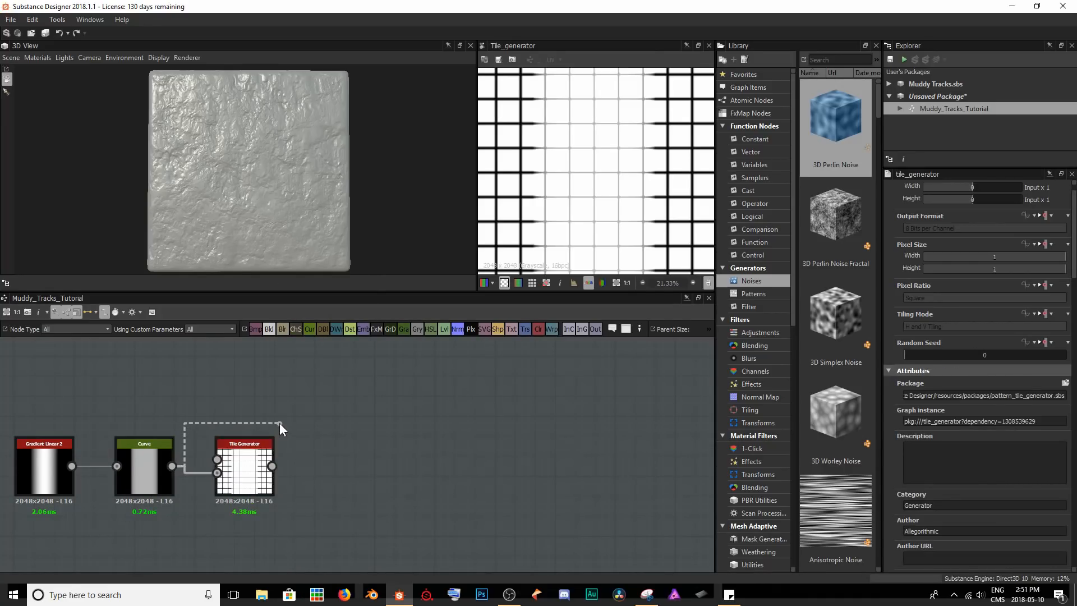
pyautogui.moveTo(274, 463); pyautogui.dragTo(414, 403)
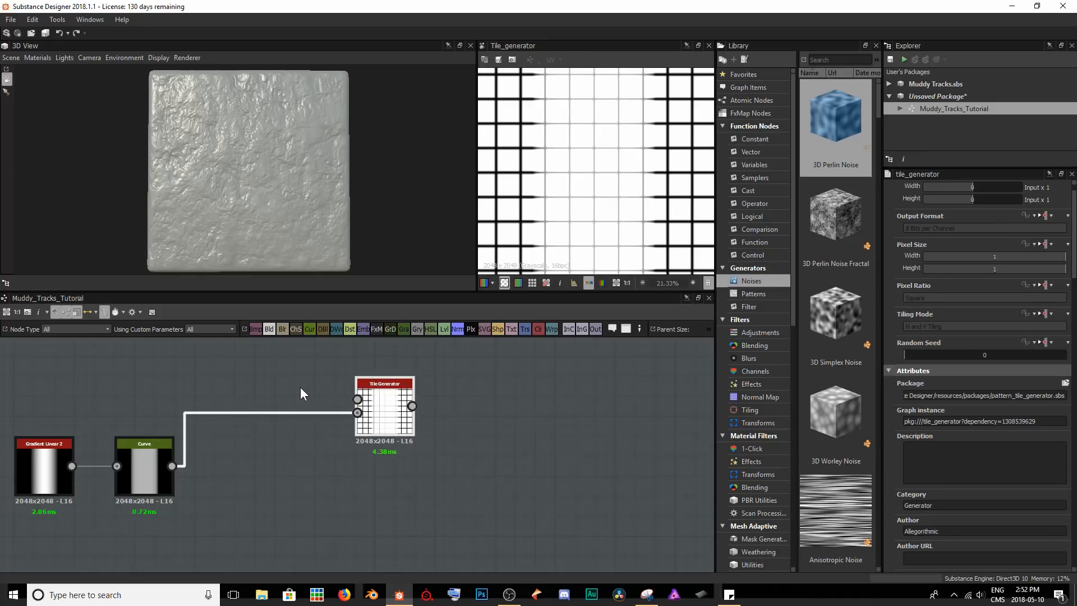
# Connect the Curve output to the Tile Generator's pattern input and delete its connection to the background input.
pyautogui.moveTo(357, 413)
pyautogui.mouseDown()
pyautogui.moveTo(255, 395)
pyautogui.moveTo(306, 383)
pyautogui.moveTo(358, 399)
pyautogui.mouseUp()
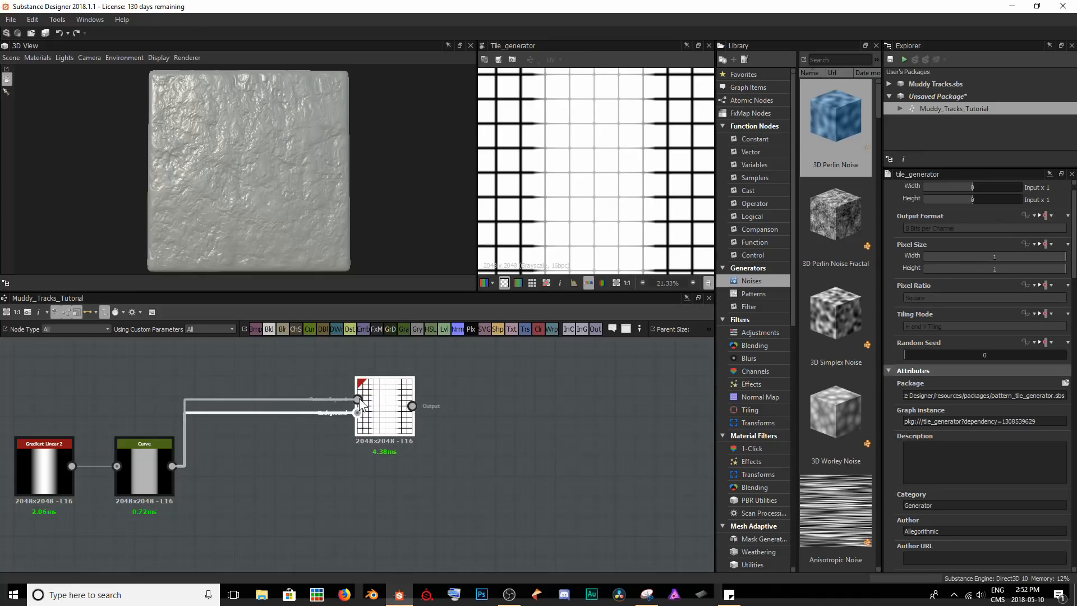
pyautogui.click(298, 432)
pyautogui.click(305, 413)
pyautogui.press('Delete')
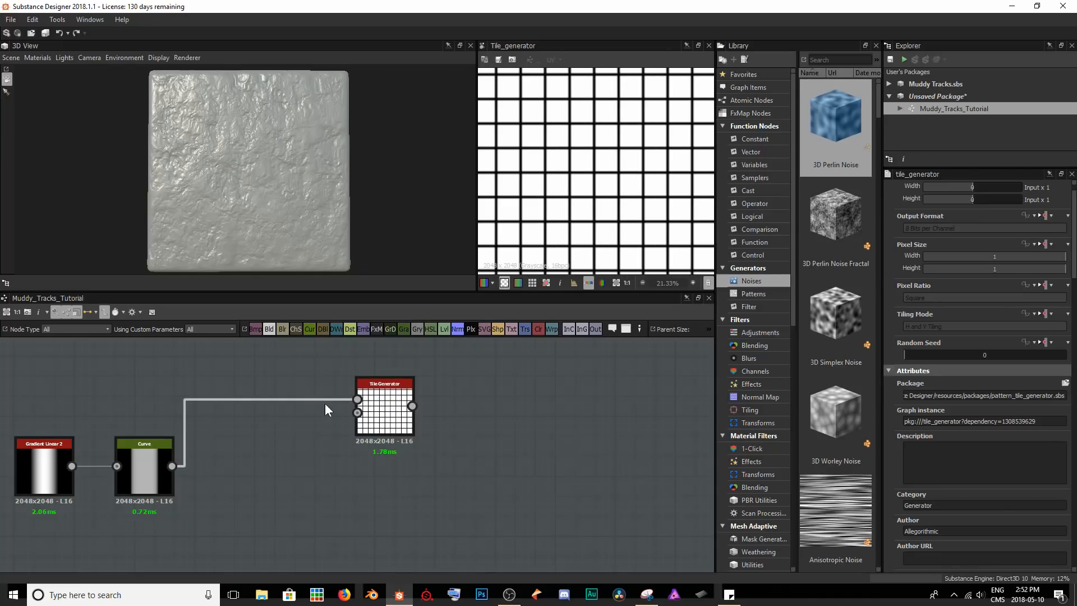
# Set the Tile Generator's pattern to Image Input.
pyautogui.click(385, 415)
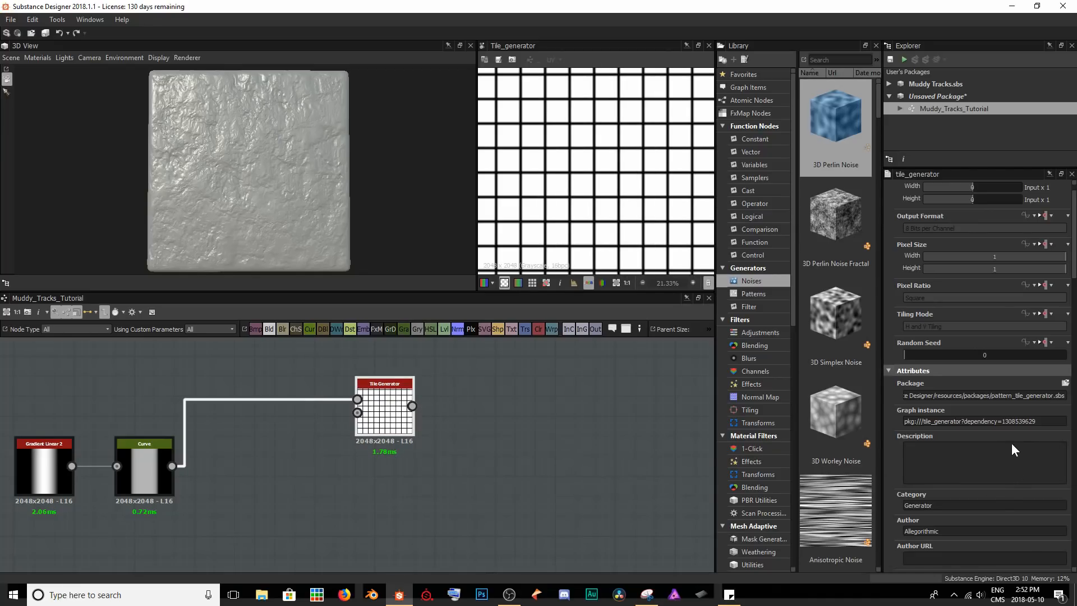
pyautogui.scroll(-3, 1010, 442)
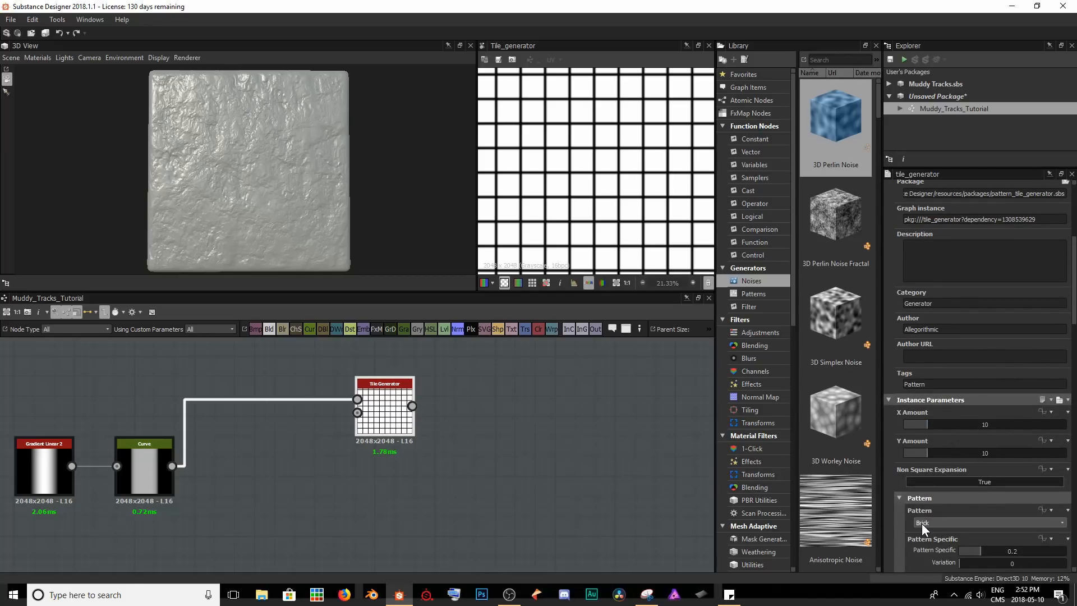
pyautogui.click(948, 523)
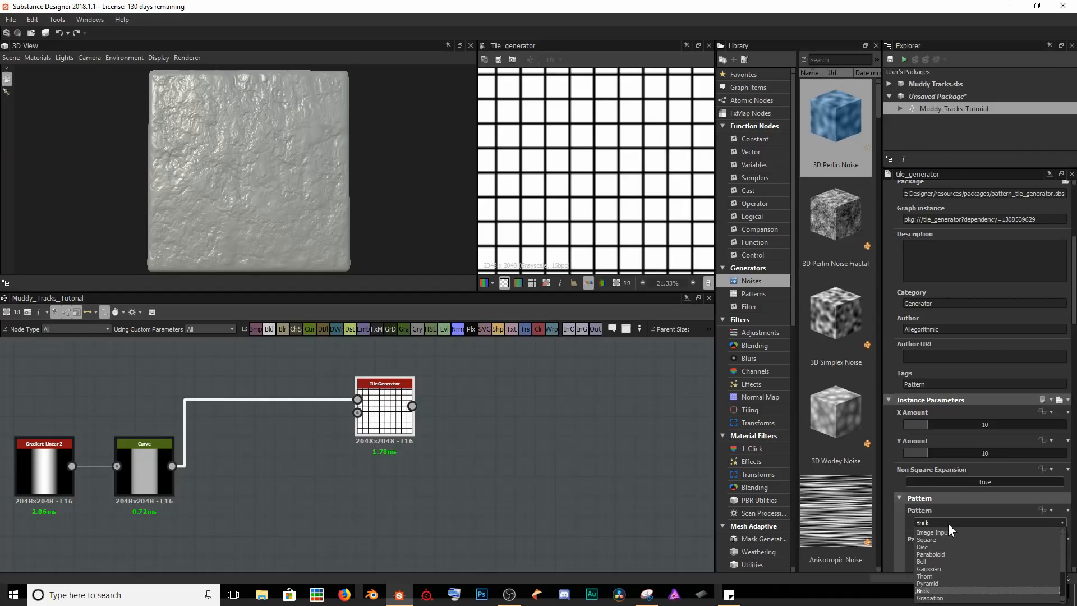
pyautogui.click(988, 533)
pyautogui.scroll(-2, 589, 196)
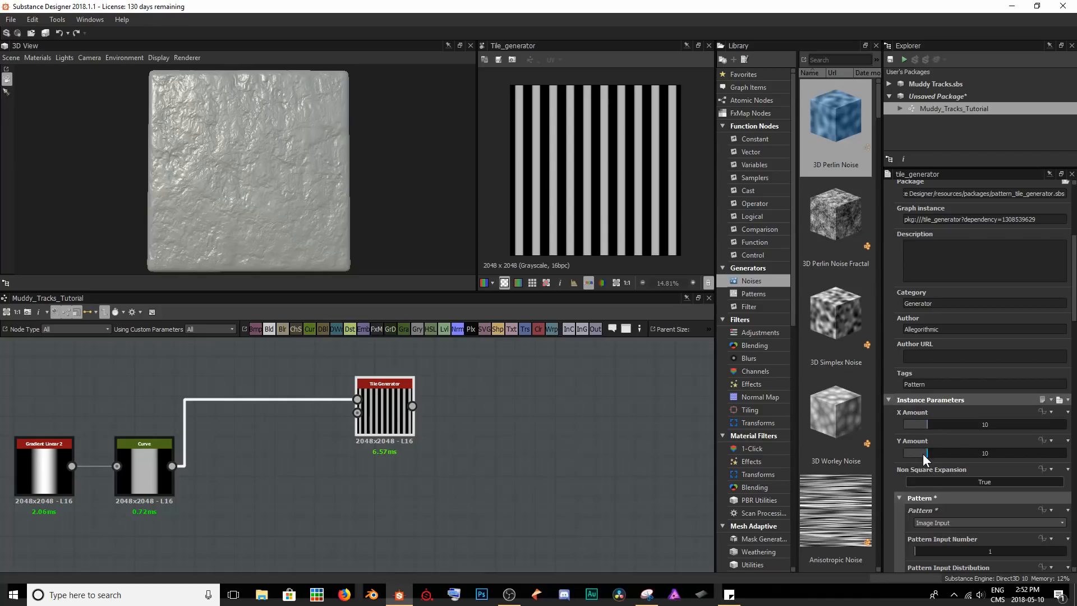
# Set the Tile Generator's Y Amount to 1 and X Amount to 2 to make two vertical tracks.
pyautogui.moveTo(917, 454); pyautogui.dragTo(904, 455)
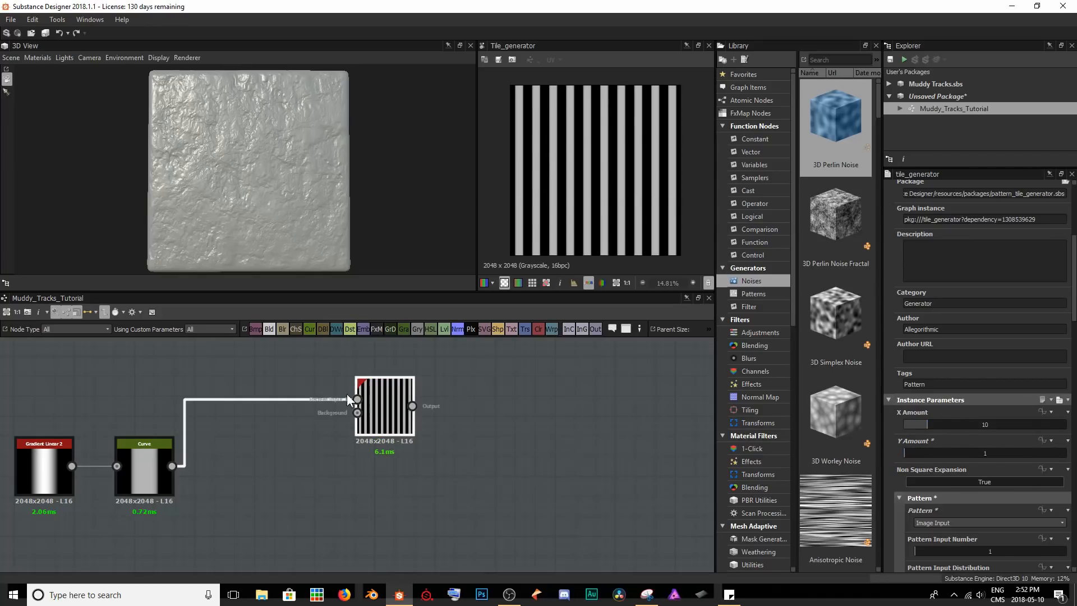
pyautogui.click(155, 482)
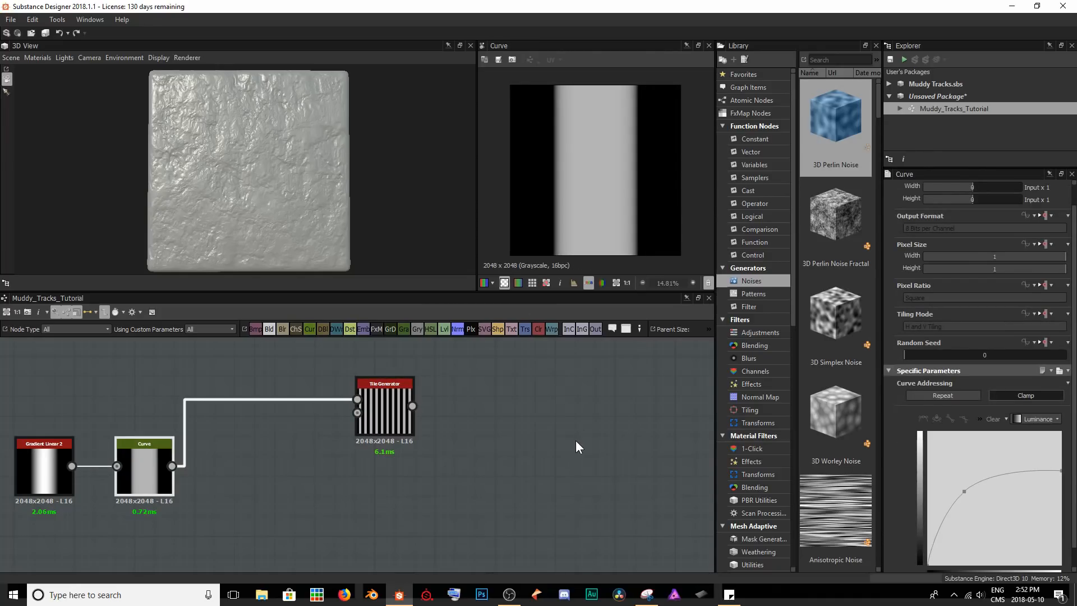
pyautogui.click(402, 413)
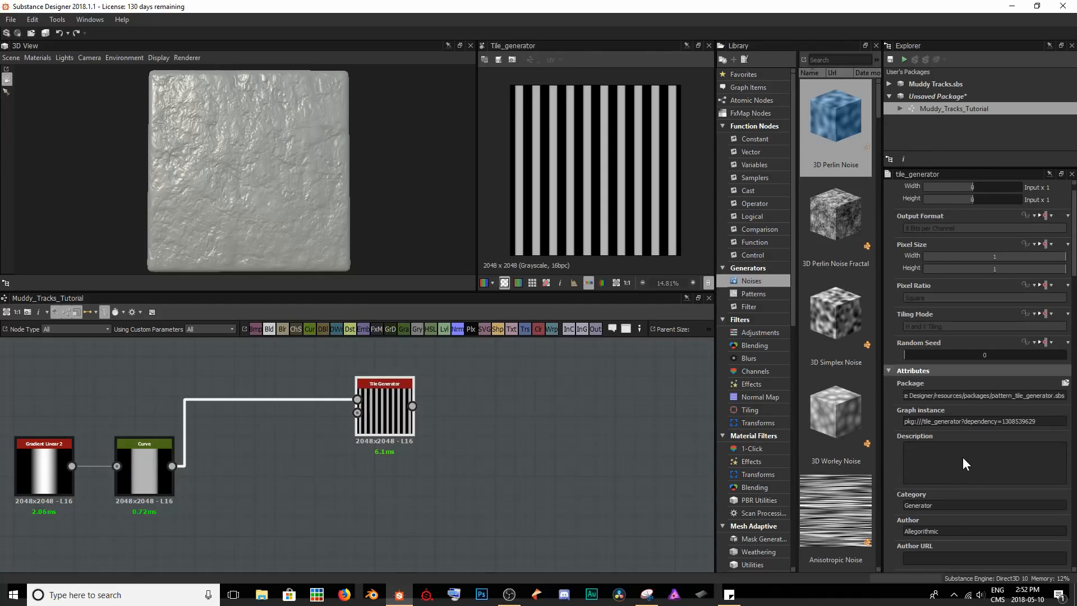
pyautogui.scroll(-4, 959, 415)
pyautogui.moveTo(927, 389); pyautogui.dragTo(907, 389)
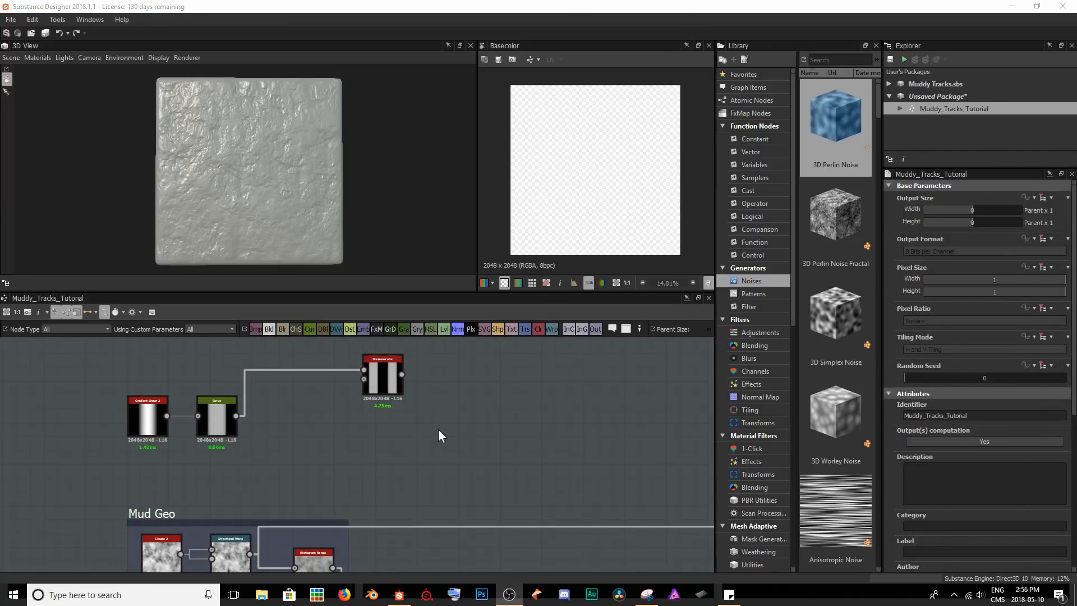
# Add a Blend node fed by the Tile Generator and place it above the Mud Geo connections, before the Normal node.
pyautogui.doubleClick(386, 372)
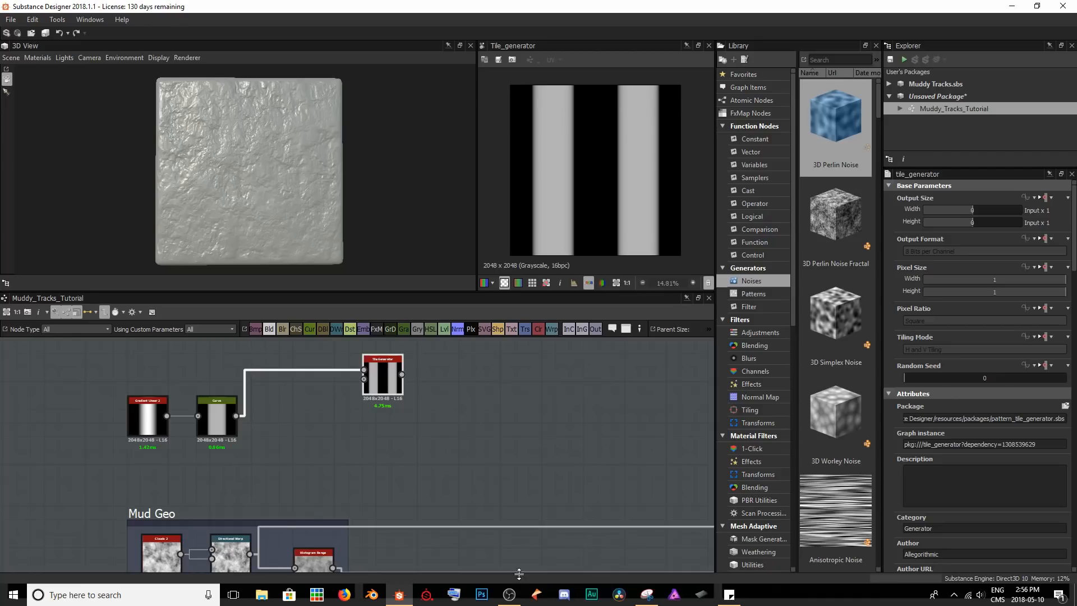
pyautogui.moveTo(530, 488); pyautogui.dragTo(348, 438, button='middle')
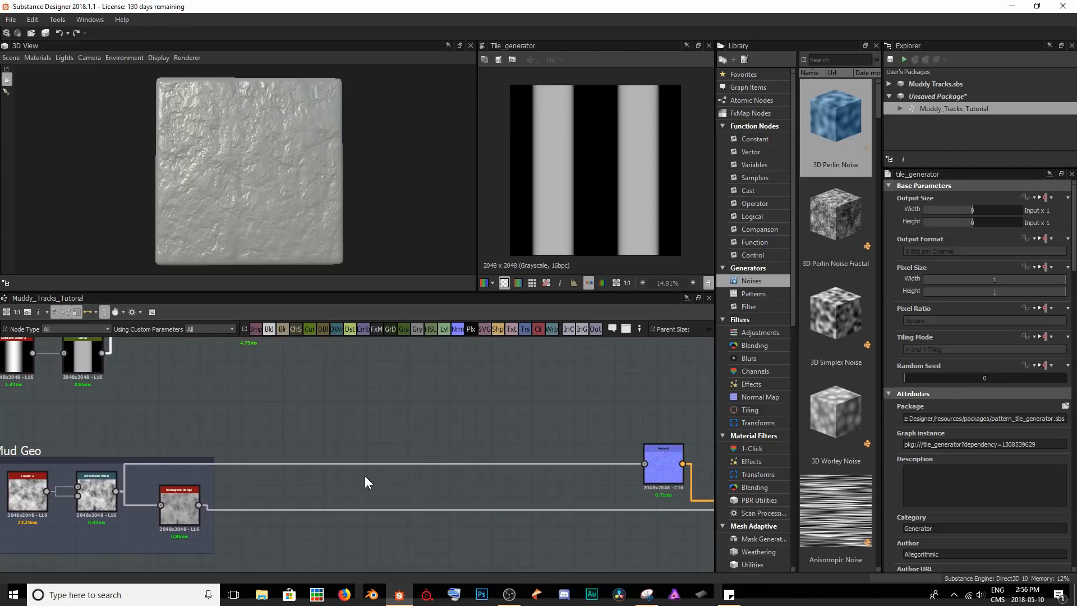
pyautogui.press('space')
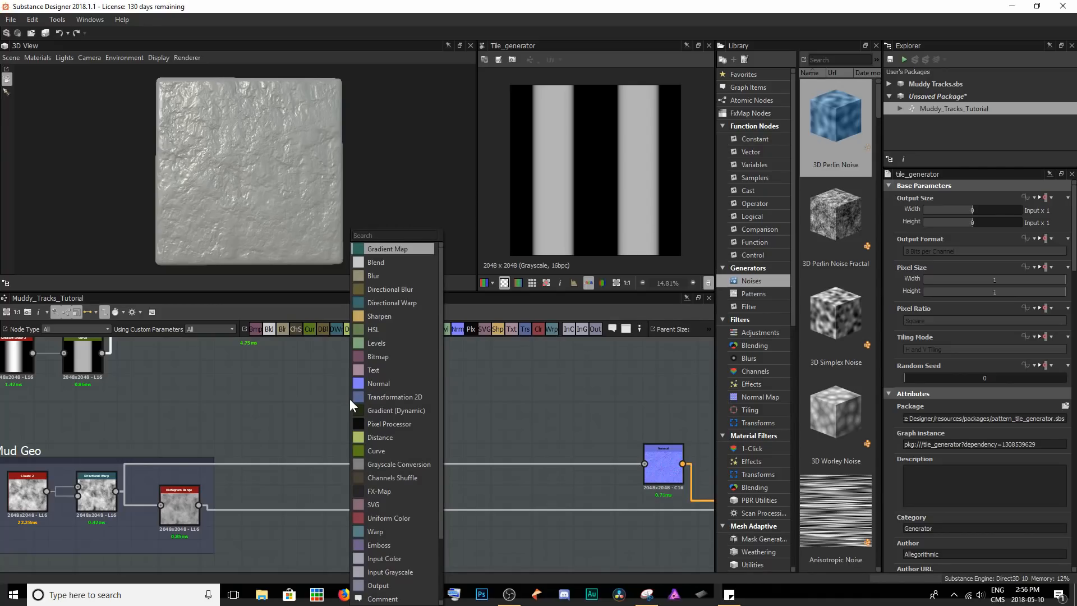
pyautogui.write('blen')
pyautogui.press('Return')
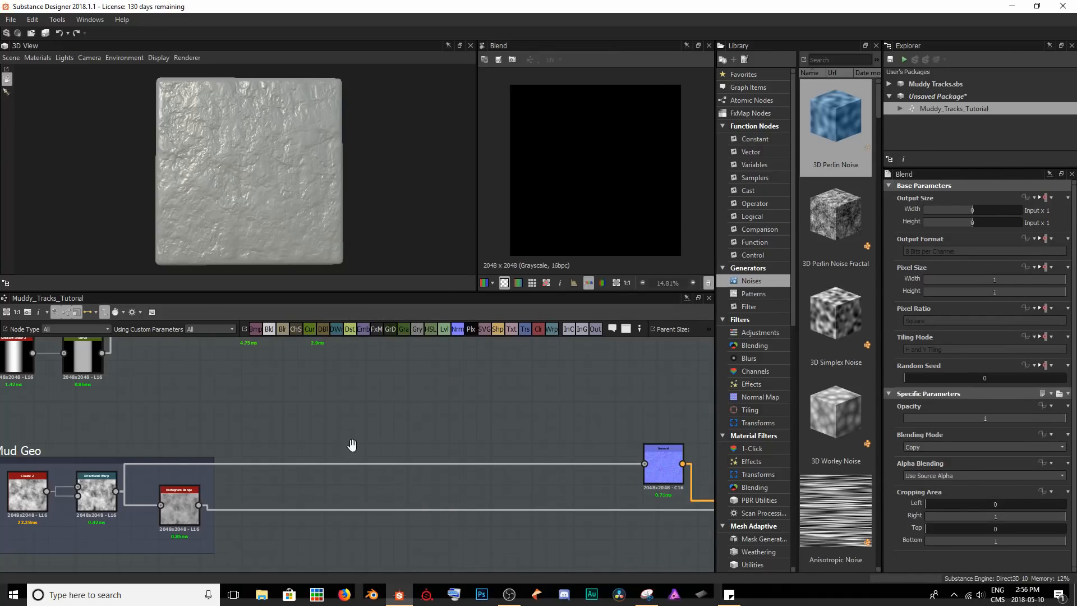
pyautogui.scroll(-2, 337, 420)
pyautogui.moveTo(335, 418); pyautogui.dragTo(379, 474)
pyautogui.moveTo(379, 474); pyautogui.dragTo(387, 433, button='middle')
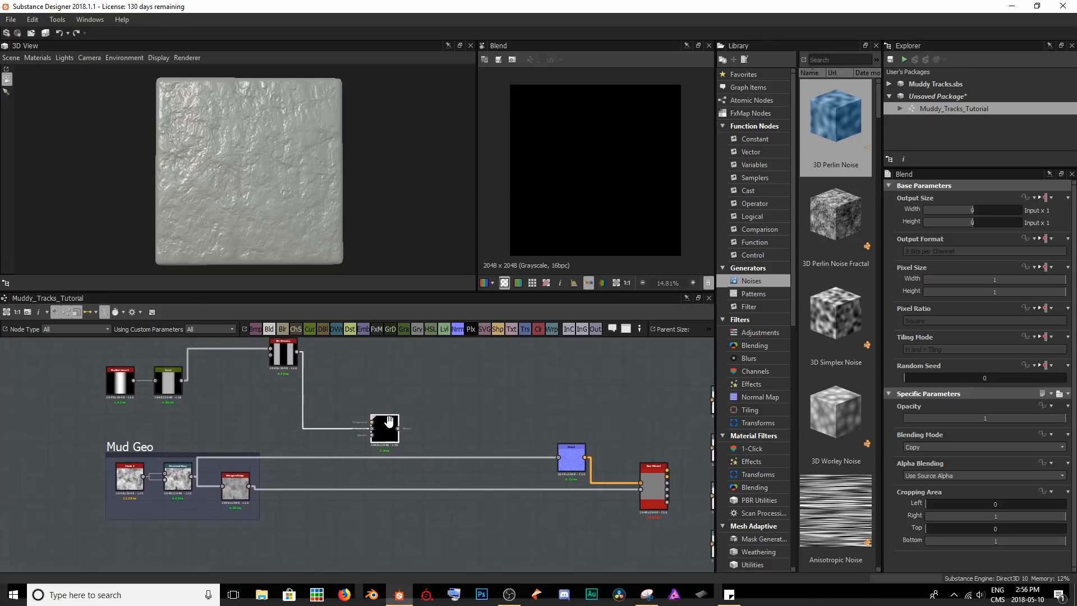
# Move the Histogram Range node out of the Mud Geo frame and connect the Directional Warp output to the Blend node's Background.
pyautogui.scroll(3, 272, 477)
pyautogui.moveTo(187, 487); pyautogui.dragTo(609, 488)
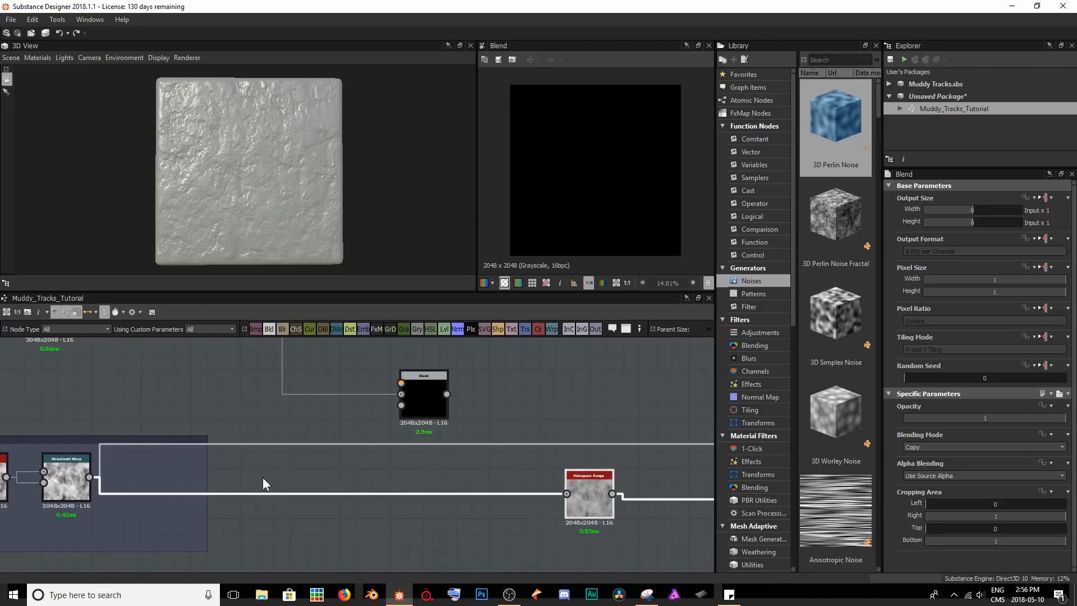
pyautogui.click(84, 481)
pyautogui.moveTo(88, 477); pyautogui.dragTo(413, 396)
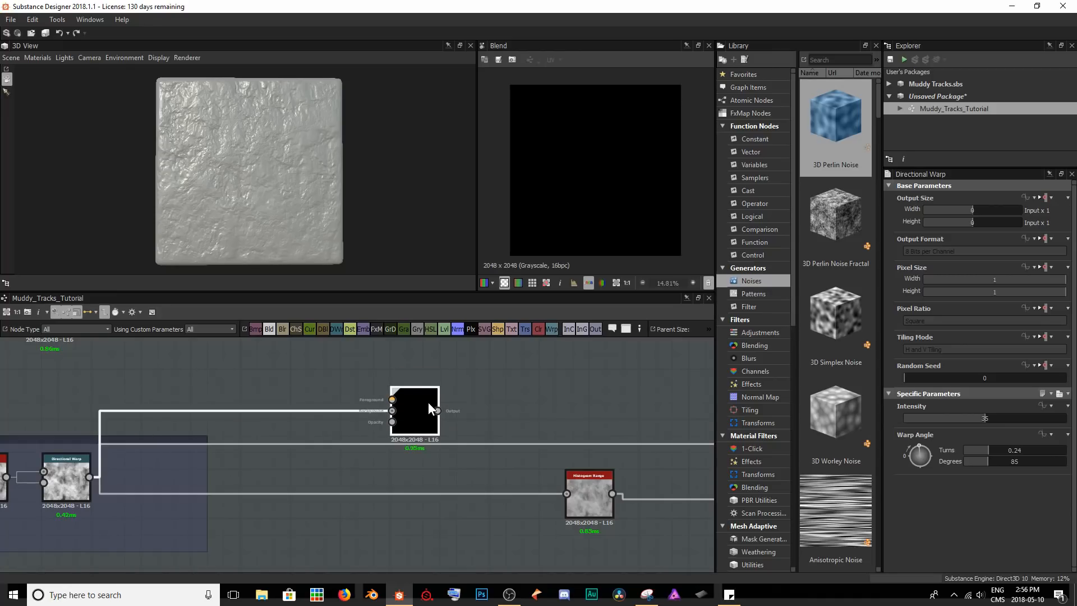
# Connect the Tile Generator to the Blend node's Foreground and the Blend output to the Normal node.
pyautogui.scroll(-2, 428, 403)
pyautogui.moveTo(243, 351); pyautogui.dragTo(558, 477)
pyautogui.moveTo(560, 476); pyautogui.dragTo(557, 478)
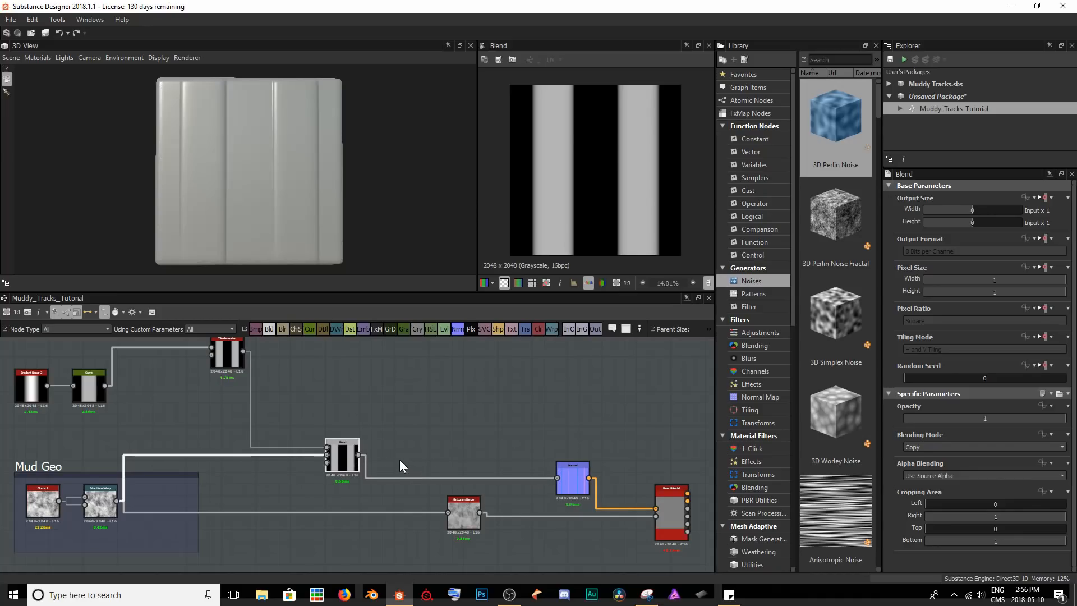
# Feed the Histogram Range from the Blend output, place it below the Normal node, and tidy the Blend and Normal positions.
pyautogui.moveTo(433, 515); pyautogui.dragTo(583, 535)
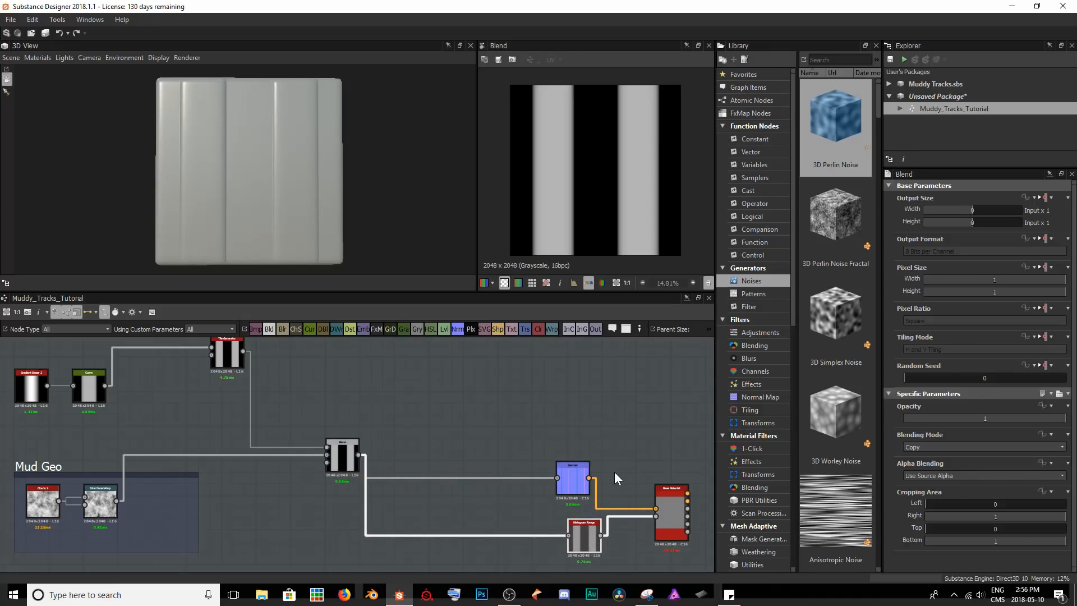
pyautogui.moveTo(580, 481); pyautogui.dragTo(591, 483)
pyautogui.moveTo(337, 459); pyautogui.dragTo(359, 490)
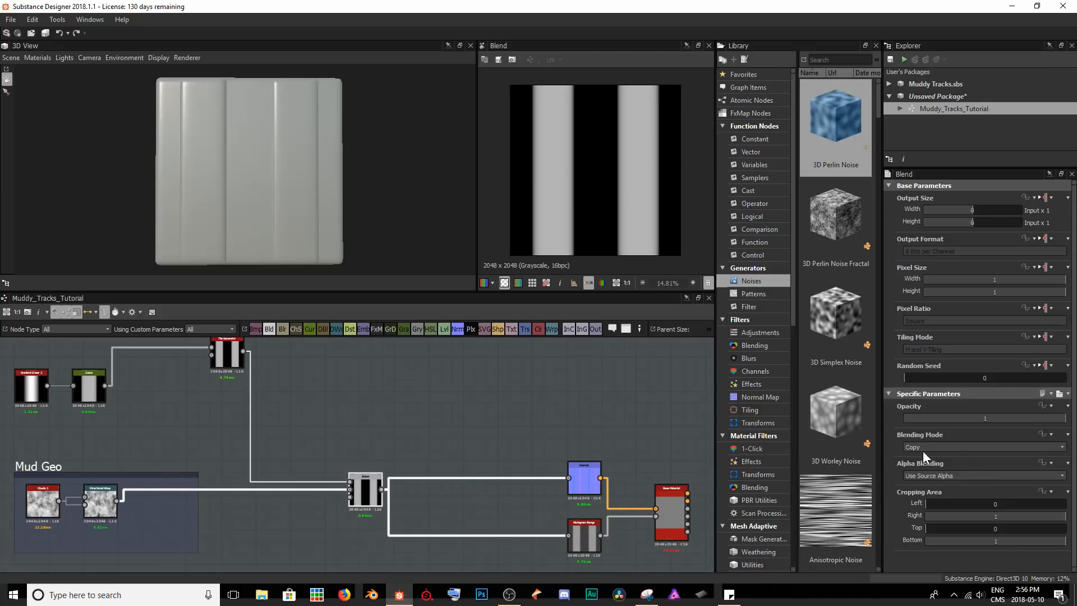
# Set the Blend node's blending mode to Multiply and compare its preview with the Tile Generator's.
pyautogui.click(937, 445)
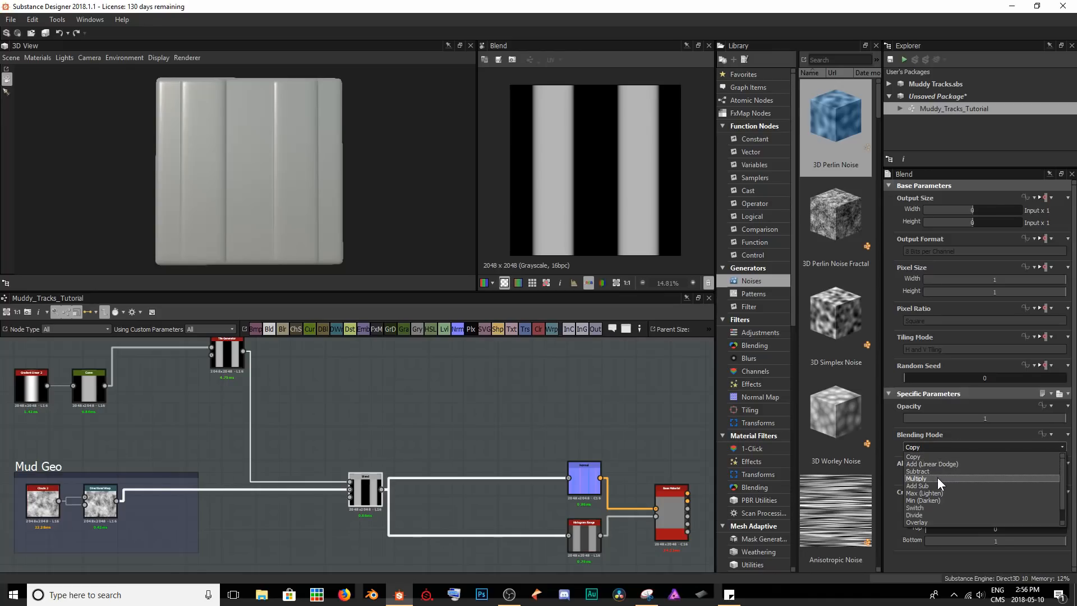
pyautogui.click(937, 478)
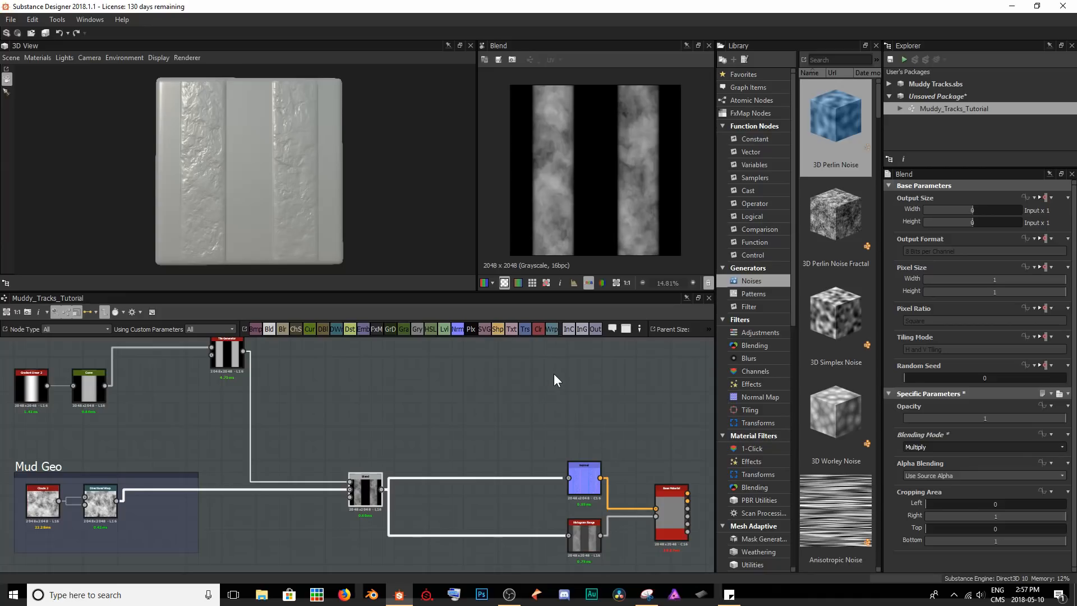
pyautogui.doubleClick(222, 349)
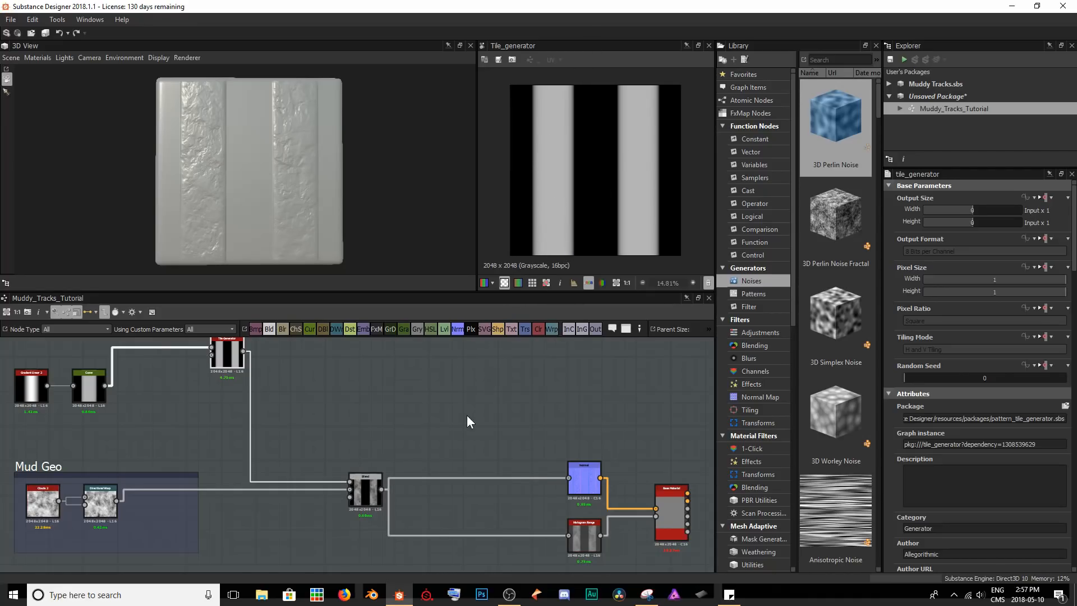
pyautogui.doubleClick(368, 487)
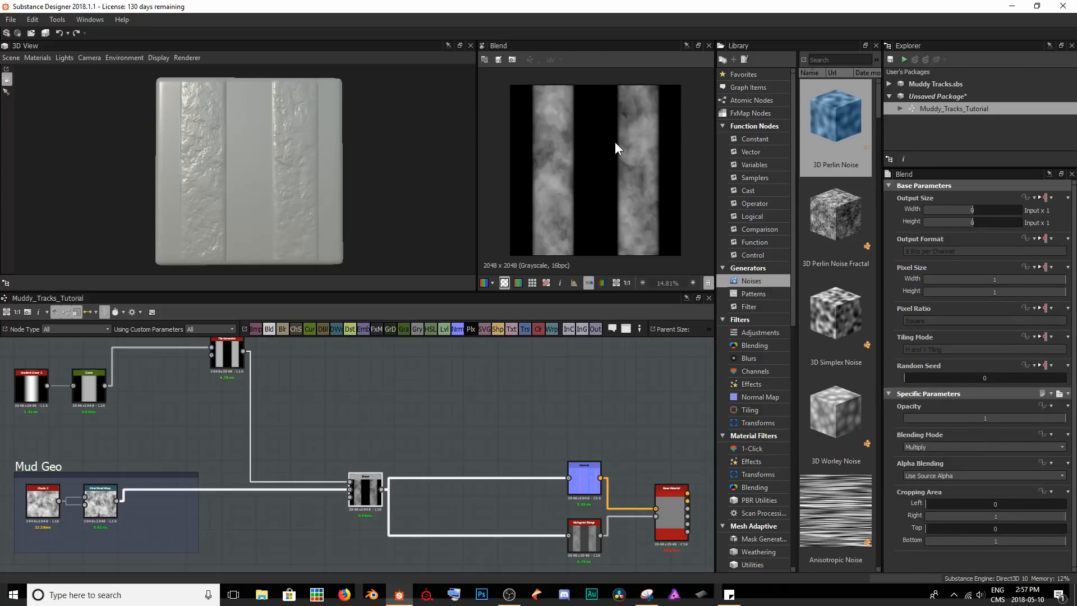
# Insert a Levels node between the Tile Generator and the Multiply Blend node.
pyautogui.doubleClick(236, 350)
pyautogui.scroll(1, 285, 371)
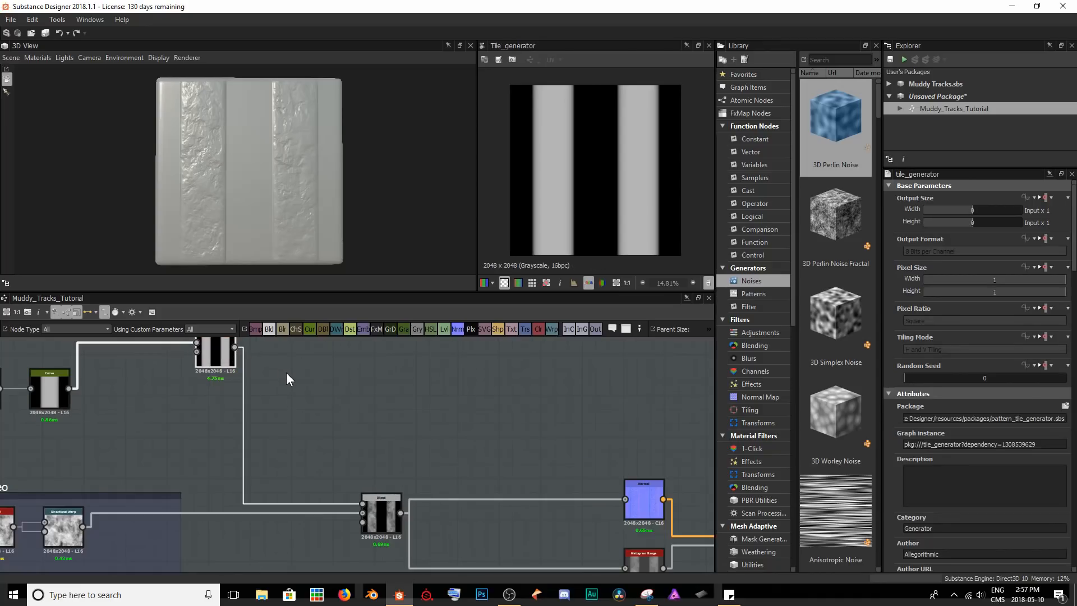
pyautogui.moveTo(285, 371); pyautogui.dragTo(298, 398, button='middle')
pyautogui.press('space')
pyautogui.write('leve')
pyautogui.press('Return')
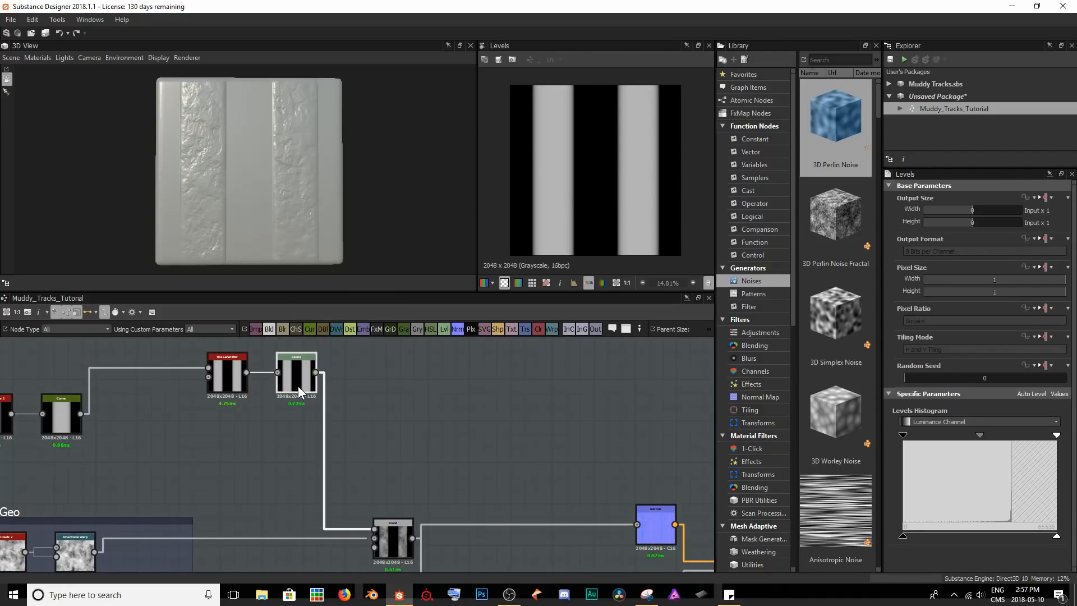
# Invert the Levels node by swapping its input black and white points to opposite ends, making the tracks dark grey.
pyautogui.moveTo(903, 436)
pyautogui.mouseDown()
pyautogui.moveTo(1055, 437)
pyautogui.moveTo(891, 442)
pyautogui.mouseUp()
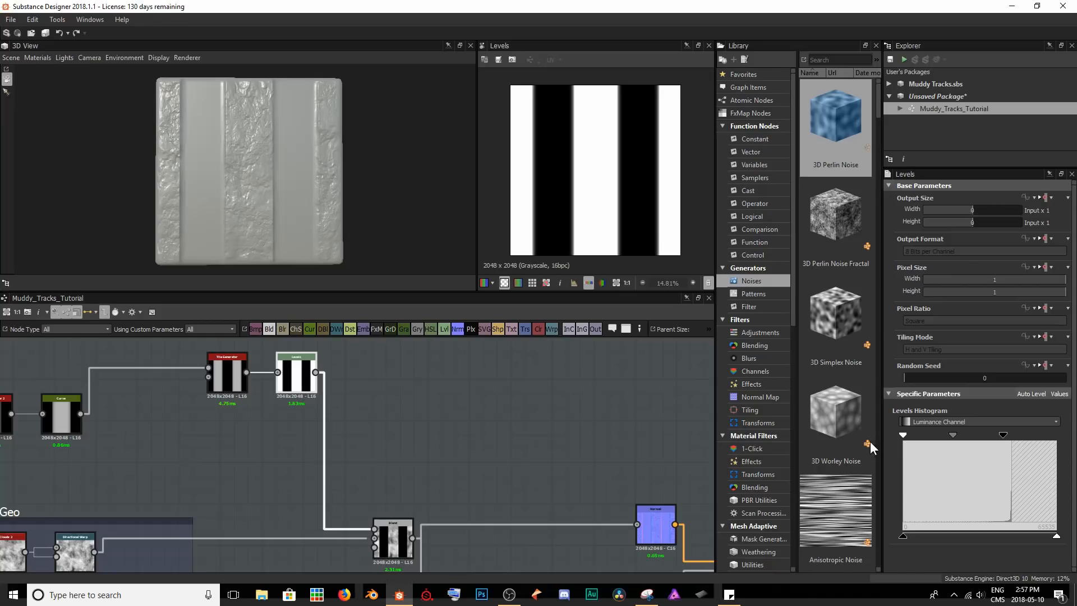
pyautogui.moveTo(1002, 436); pyautogui.dragTo(1056, 435)
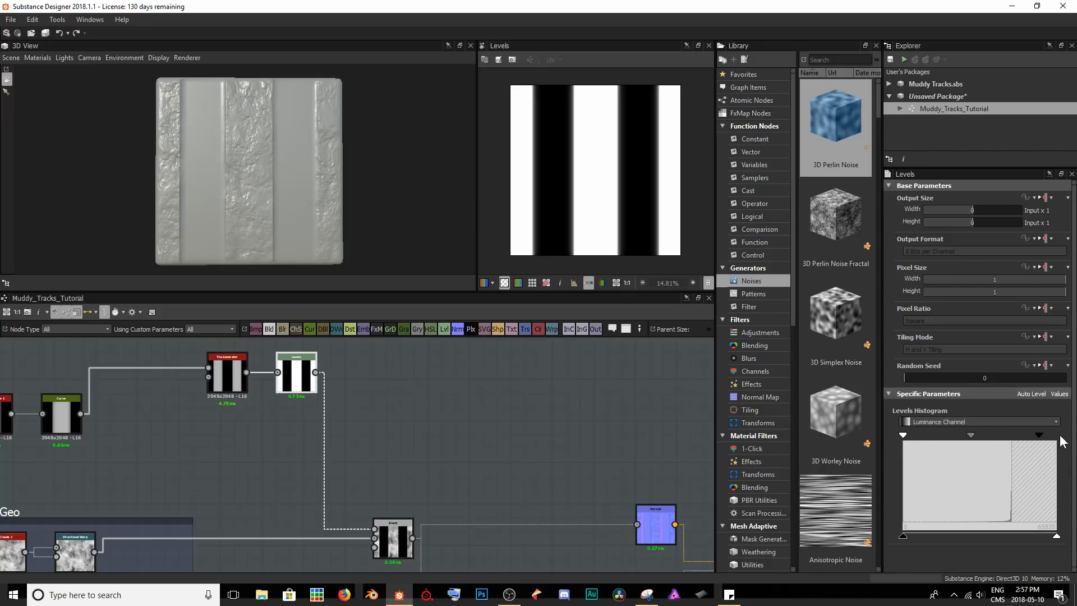
pyautogui.moveTo(256, 192)
pyautogui.mouseDown()
pyautogui.moveTo(247, 149)
pyautogui.moveTo(217, 219)
pyautogui.moveTo(145, 256)
pyautogui.moveTo(241, 180)
pyautogui.moveTo(264, 200)
pyautogui.moveTo(241, 202)
pyautogui.mouseUp()
pyautogui.moveTo(298, 239)
pyautogui.mouseDown()
pyautogui.moveTo(344, 222)
pyautogui.moveTo(297, 223)
pyautogui.mouseUp()
pyautogui.moveTo(226, 177); pyautogui.dragTo(183, 103)
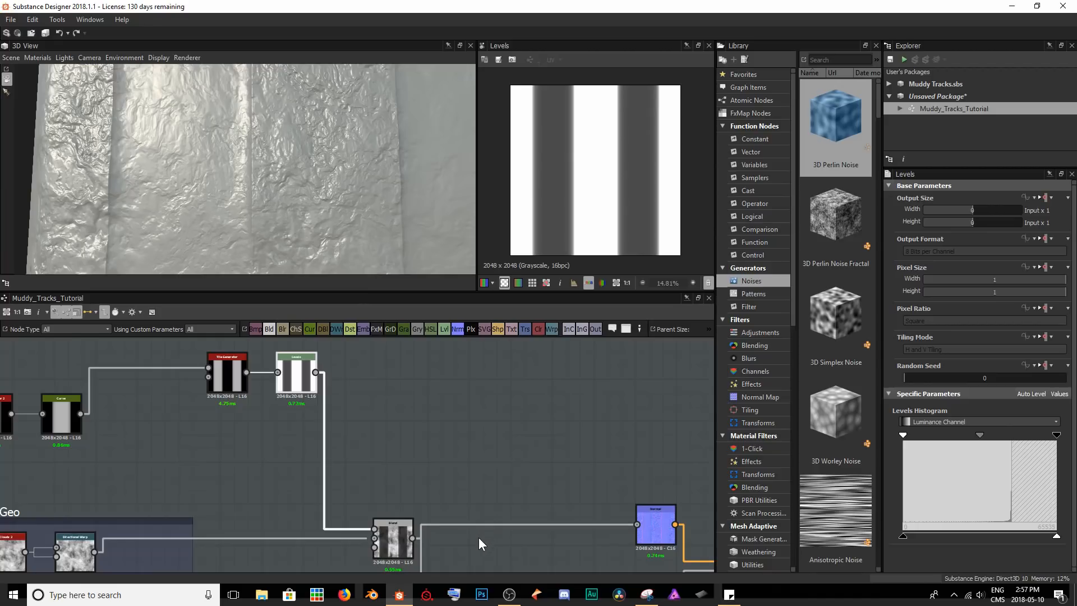
# Examine the Blend and Curve previews and compare the track depth and edges on the 3D mud surface.
pyautogui.doubleClick(405, 543)
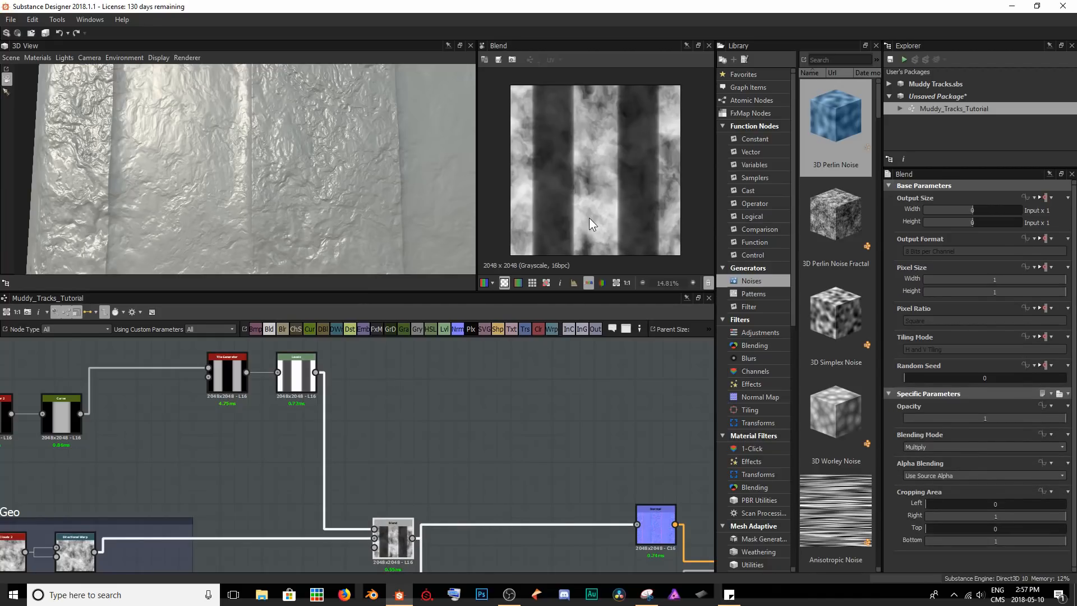
pyautogui.moveTo(149, 444); pyautogui.dragTo(219, 431, button='middle')
pyautogui.moveTo(272, 156); pyautogui.dragTo(270, 128)
pyautogui.scroll(3, 283, 123)
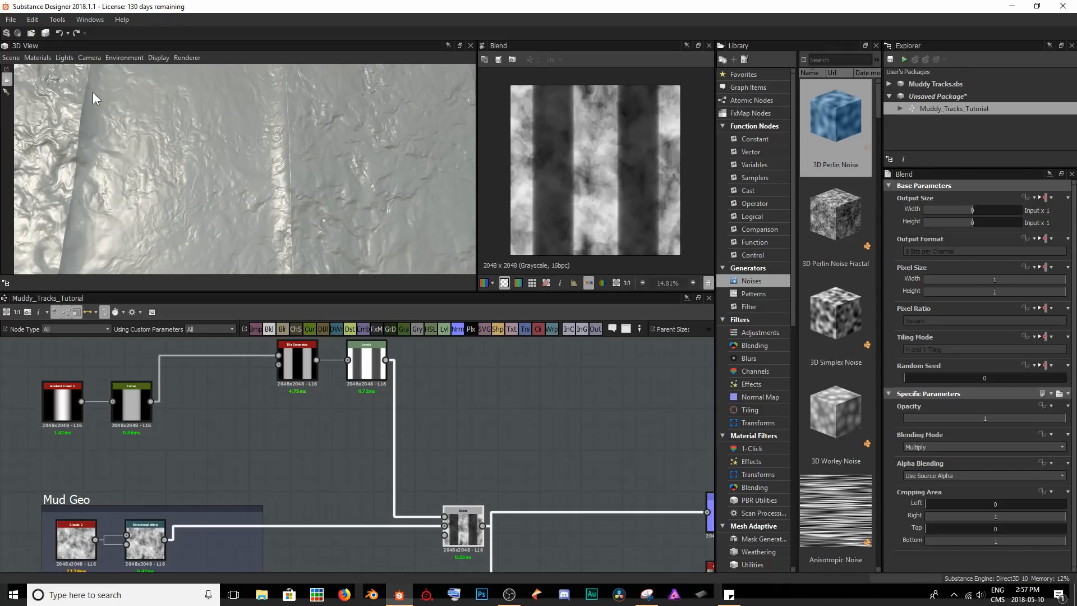
pyautogui.moveTo(187, 160); pyautogui.dragTo(196, 123)
pyautogui.doubleClick(131, 401)
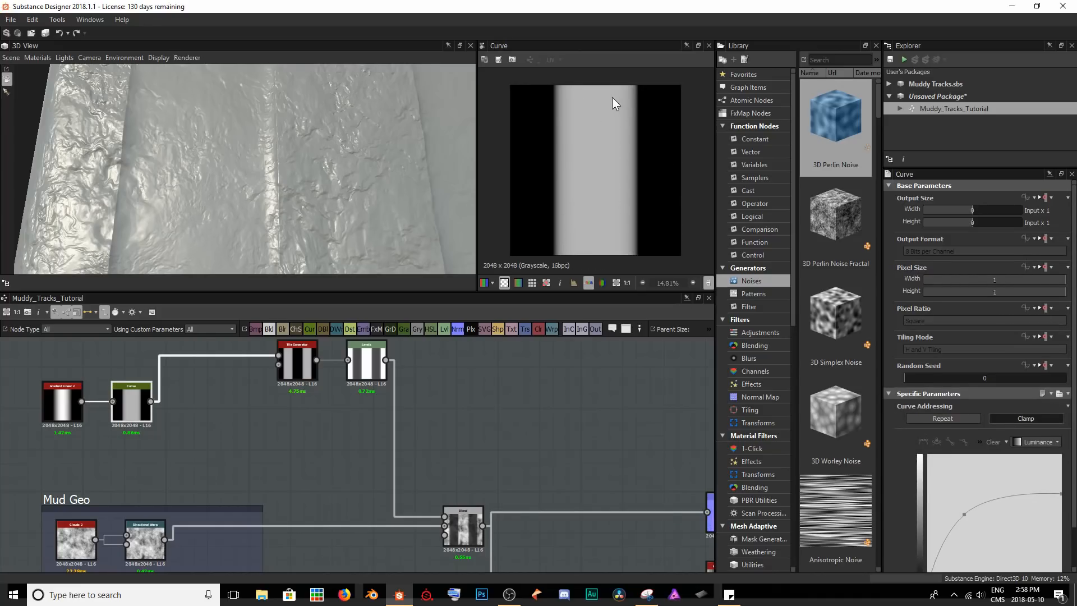
pyautogui.doubleClick(464, 527)
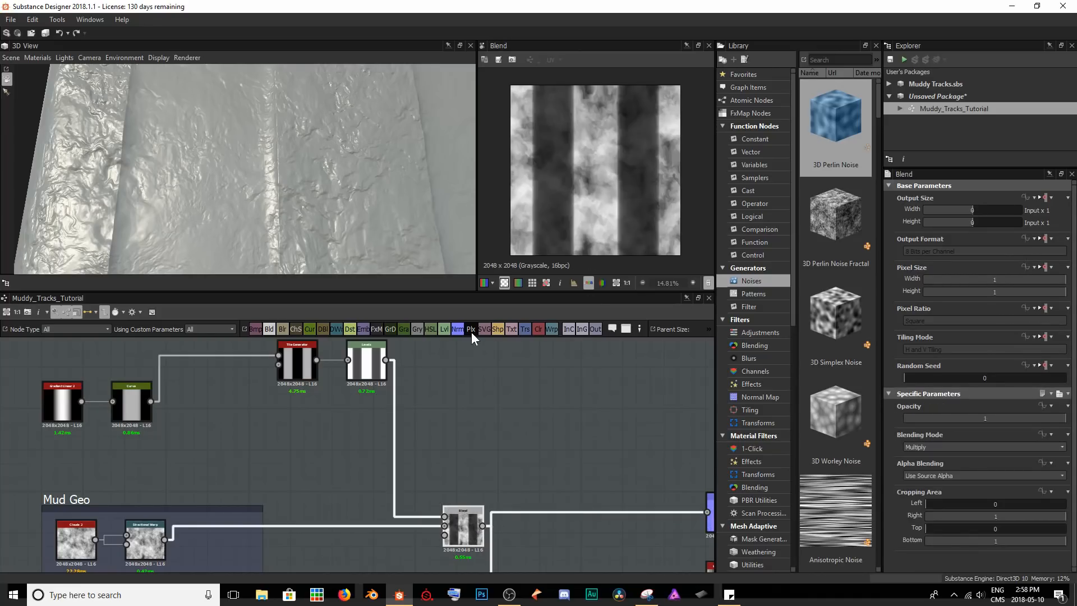
pyautogui.moveTo(237, 160)
pyautogui.mouseDown()
pyautogui.moveTo(253, 124)
pyautogui.moveTo(240, 144)
pyautogui.mouseUp()
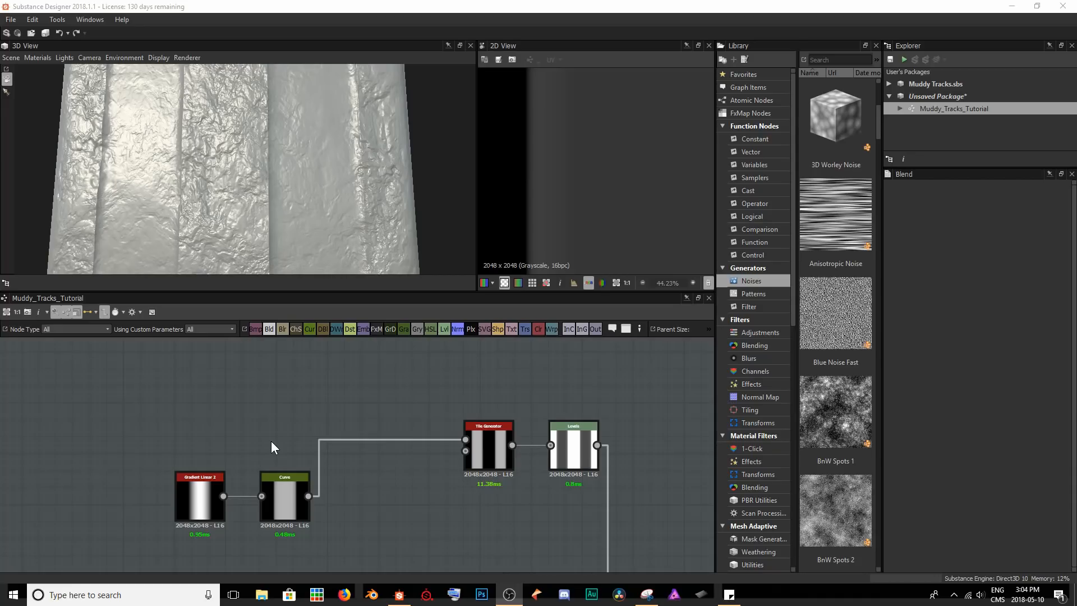
# Add a Fibers 2 node above and to the left of the Gradient Linear 2 node.
pyautogui.scroll(2, 186, 406)
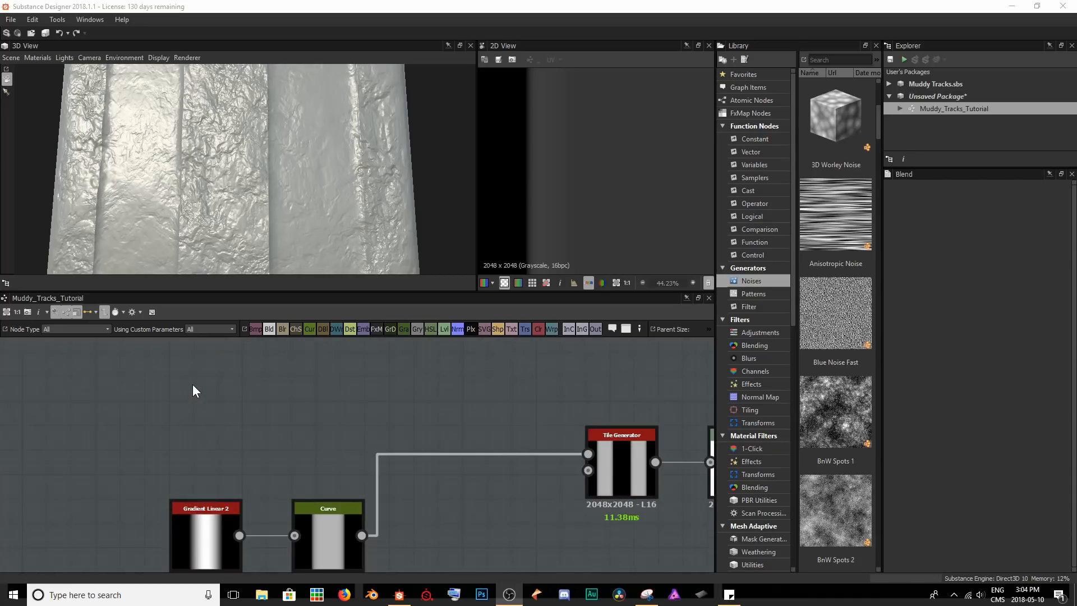
pyautogui.press('space')
pyautogui.write('fi')
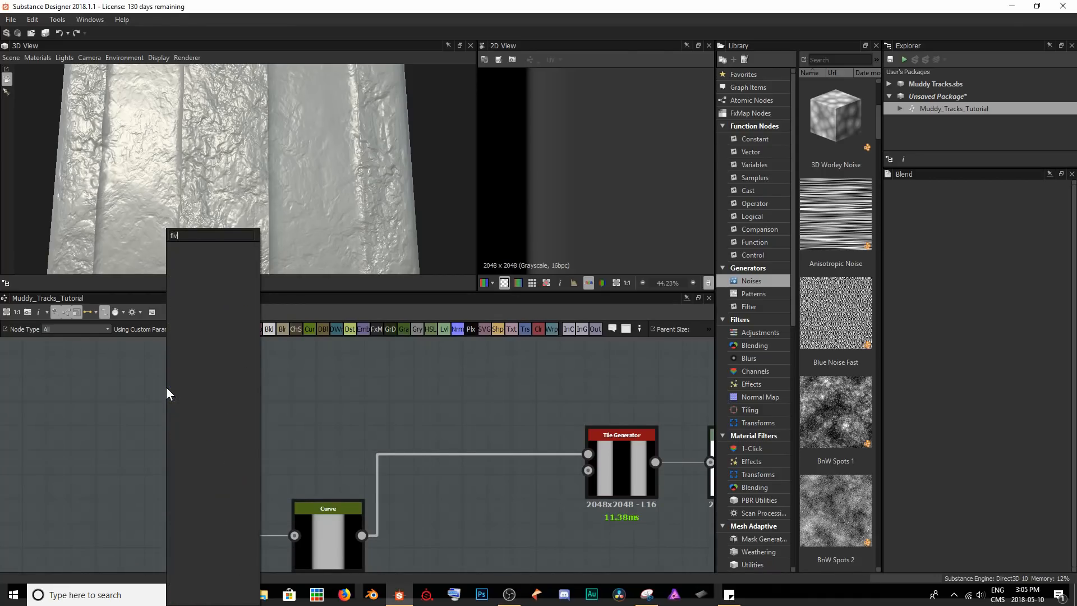
pyautogui.press('Down')
pyautogui.press('Return')
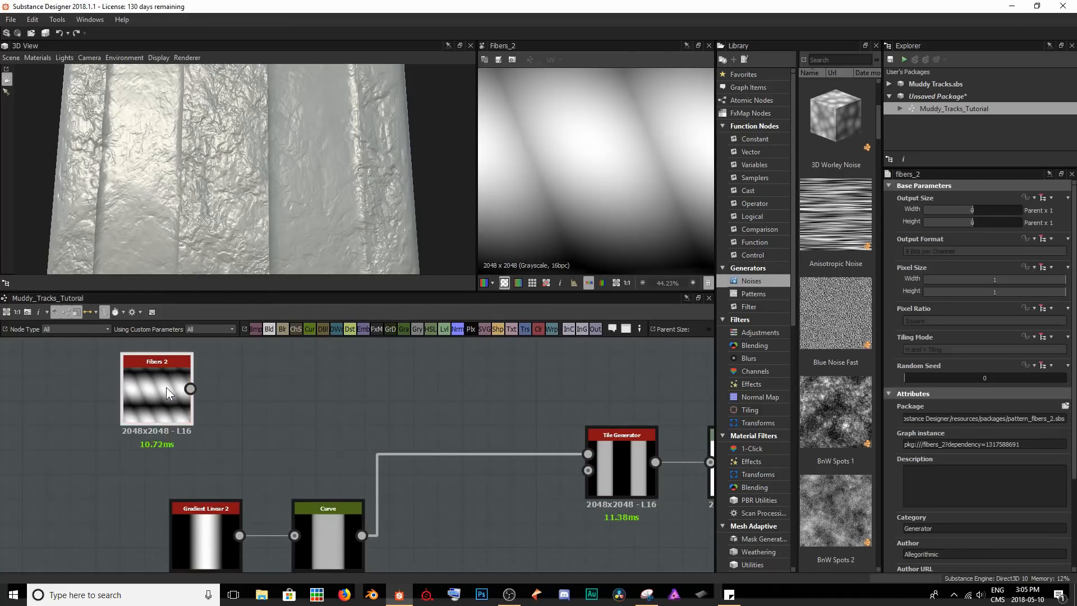
pyautogui.moveTo(164, 387); pyautogui.dragTo(129, 363)
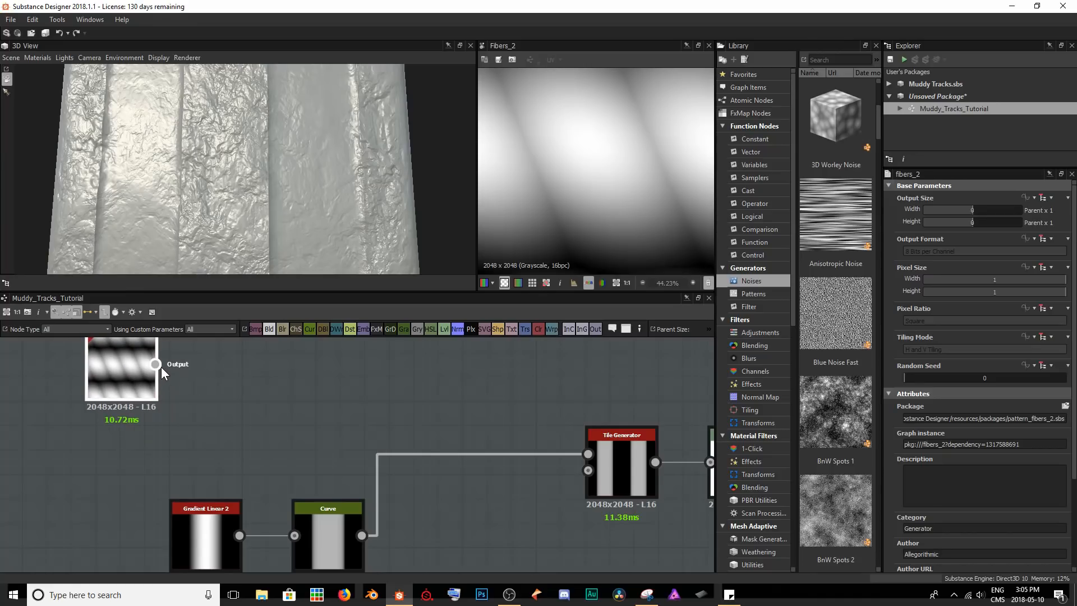
# Insert a Blend node on the connection between the Curve node and the Tile Generator.
pyautogui.moveTo(394, 404); pyautogui.dragTo(451, 480)
pyautogui.press('space')
pyautogui.write('blend')
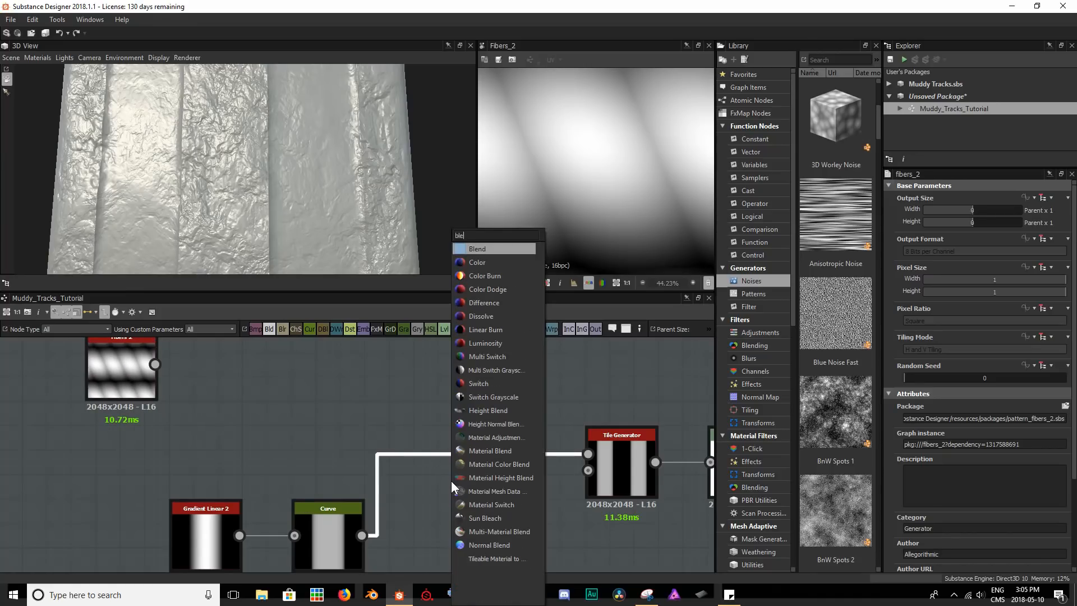
pyautogui.press('Return')
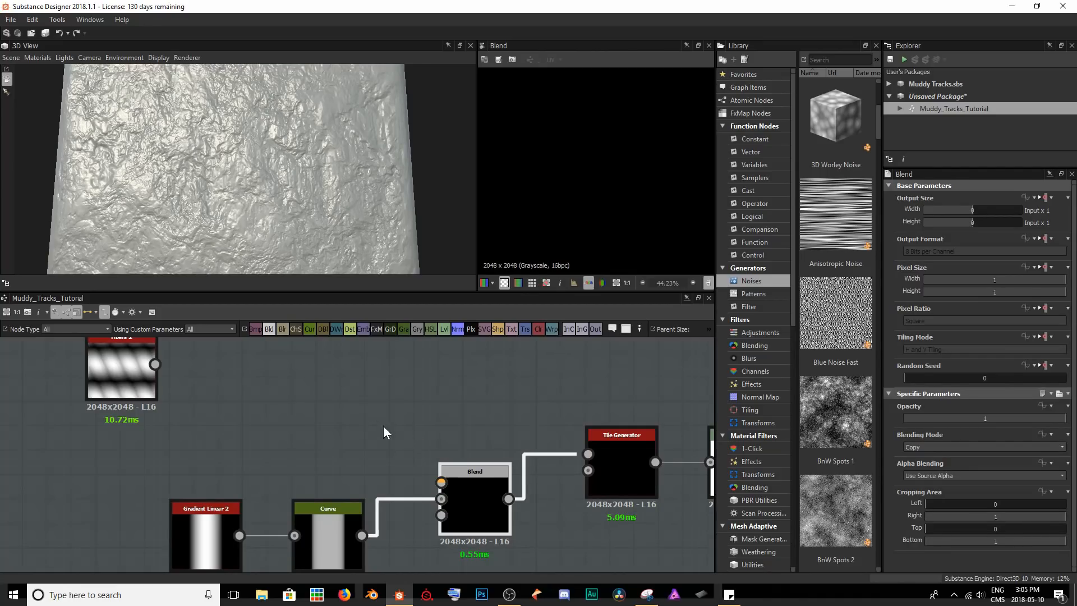
# Connect Fibers 2 to the new Blend's Foreground and Curve to its Opacity, and compare the Curve and Tile Generator previews.
pyautogui.moveTo(157, 363); pyautogui.dragTo(483, 481)
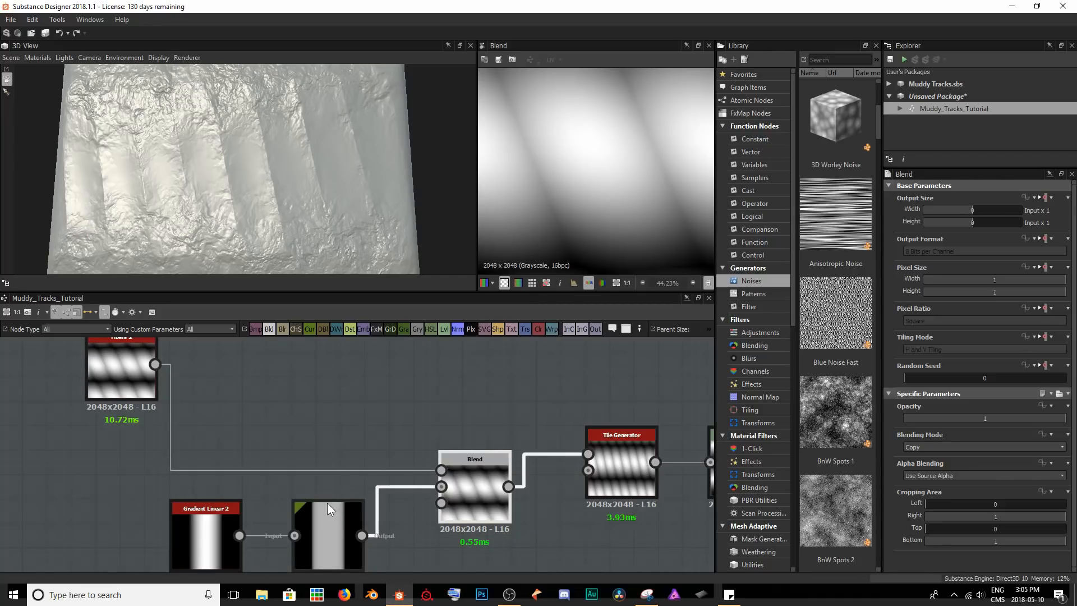
pyautogui.moveTo(425, 513); pyautogui.dragTo(446, 503)
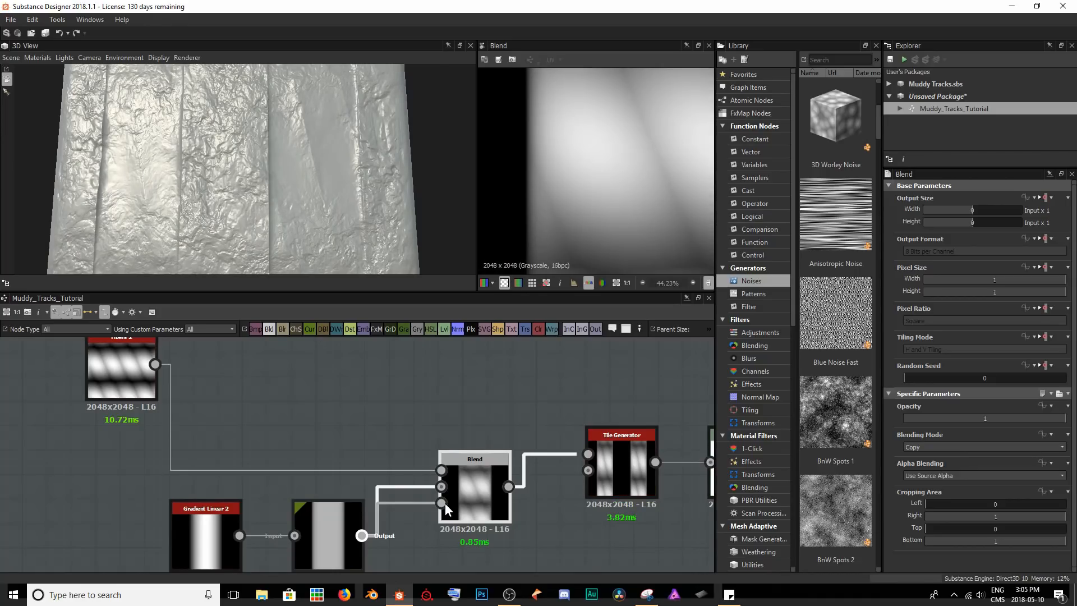
pyautogui.scroll(-3, 608, 237)
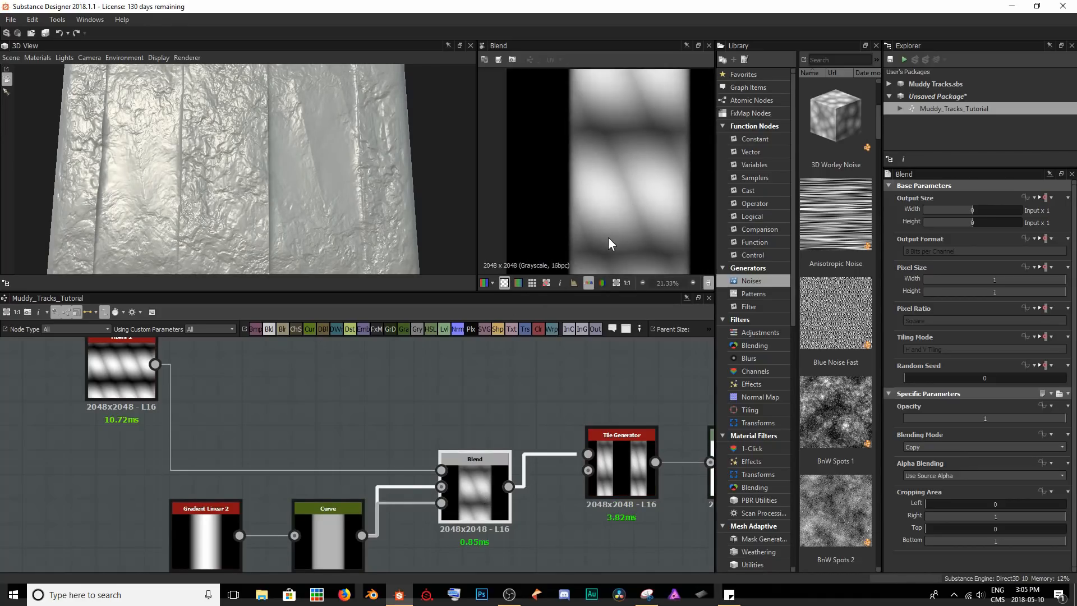
pyautogui.scroll(-2, 587, 237)
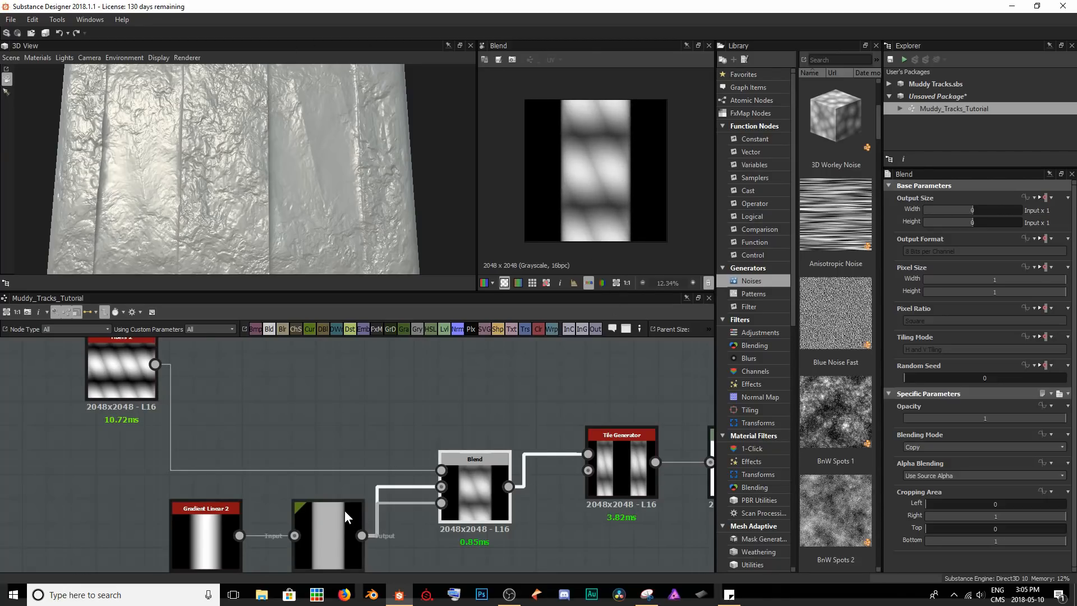
pyautogui.doubleClick(336, 528)
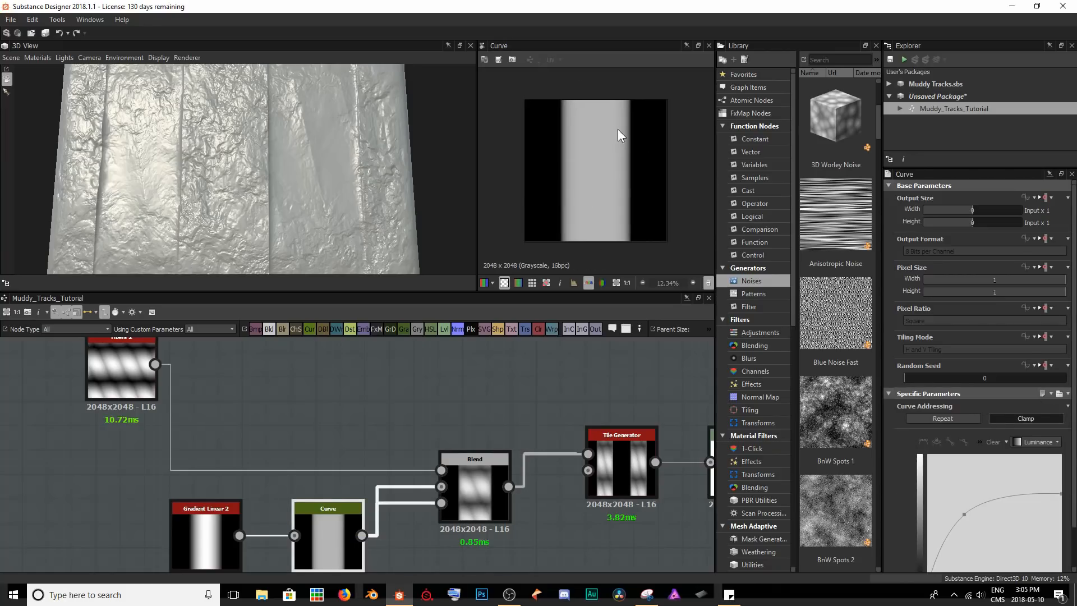
pyautogui.doubleClick(604, 475)
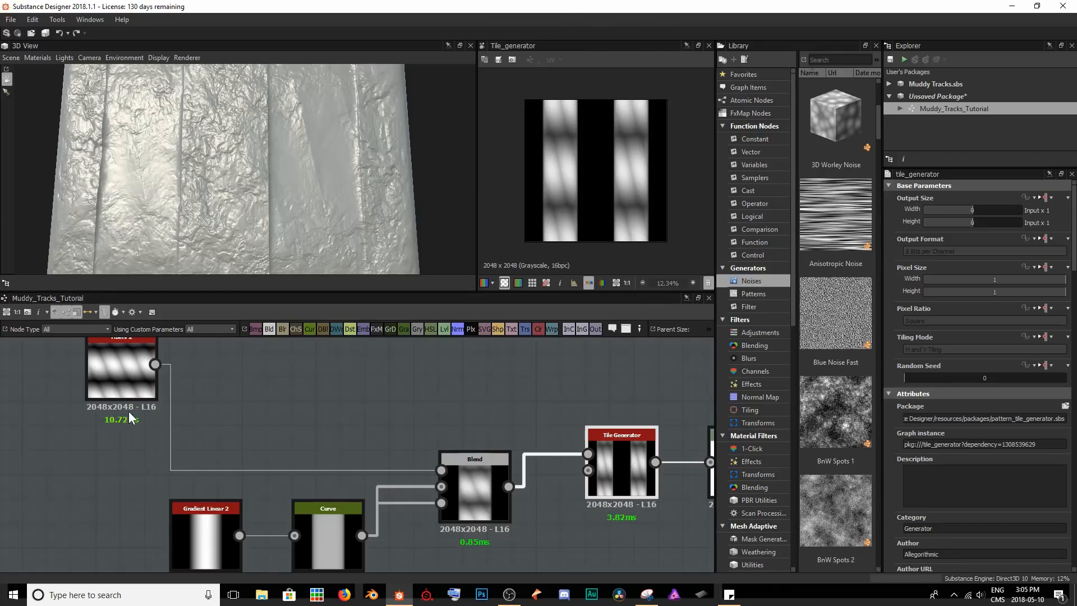
# Set the Fibers 2 node's Tiling to 4 and check the tread pattern on the 3D surface.
pyautogui.doubleClick(122, 368)
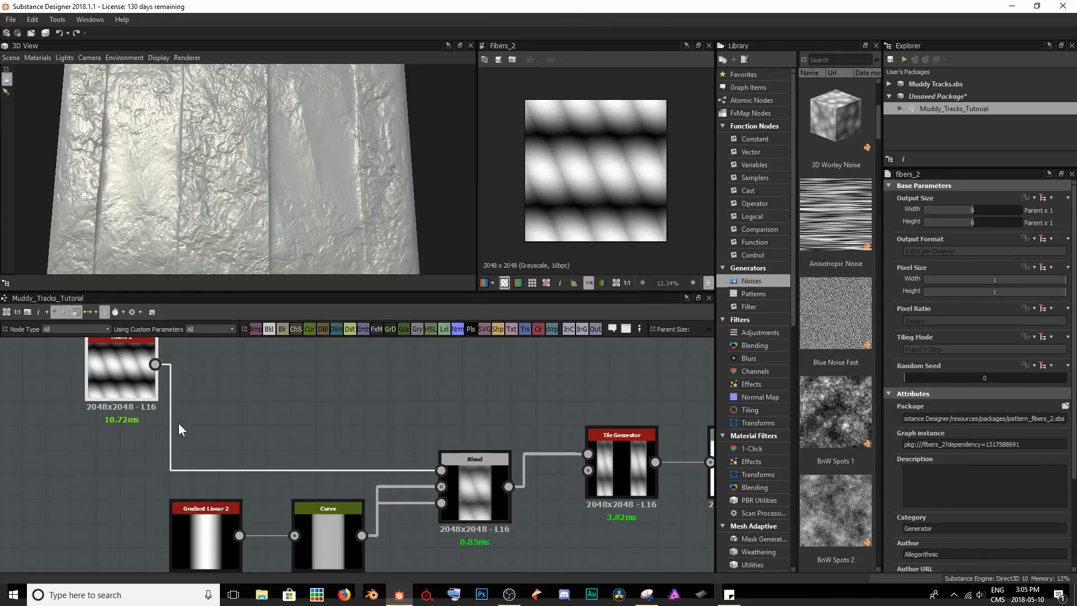
pyautogui.moveTo(220, 401); pyautogui.dragTo(214, 416, button='middle')
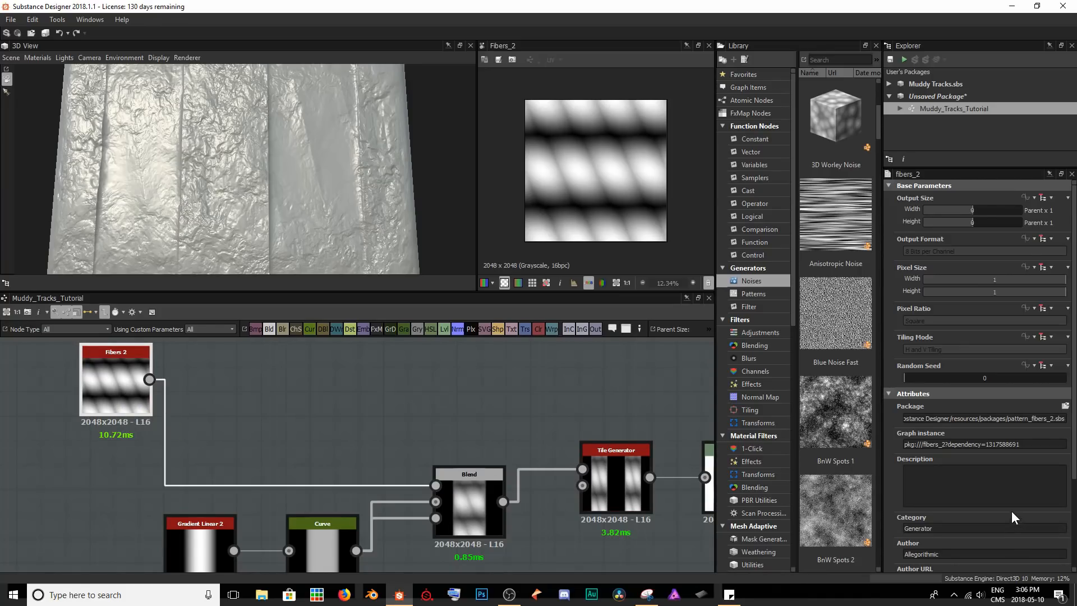
pyautogui.scroll(-3, 1005, 510)
pyautogui.moveTo(907, 534); pyautogui.dragTo(933, 537)
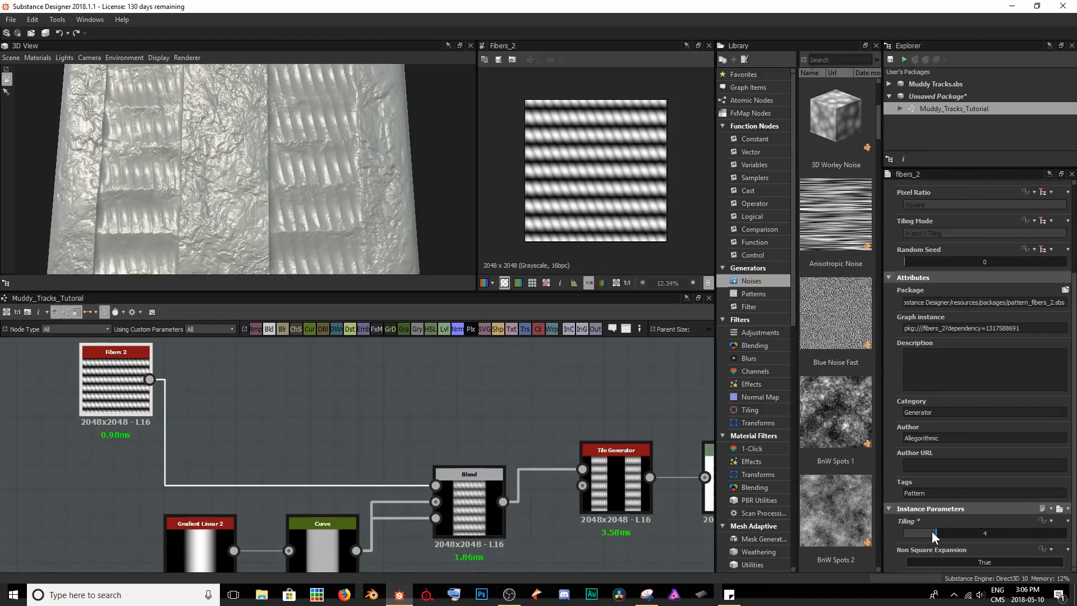
pyautogui.scroll(-2, 314, 174)
pyautogui.moveTo(312, 173); pyautogui.dragTo(291, 215)
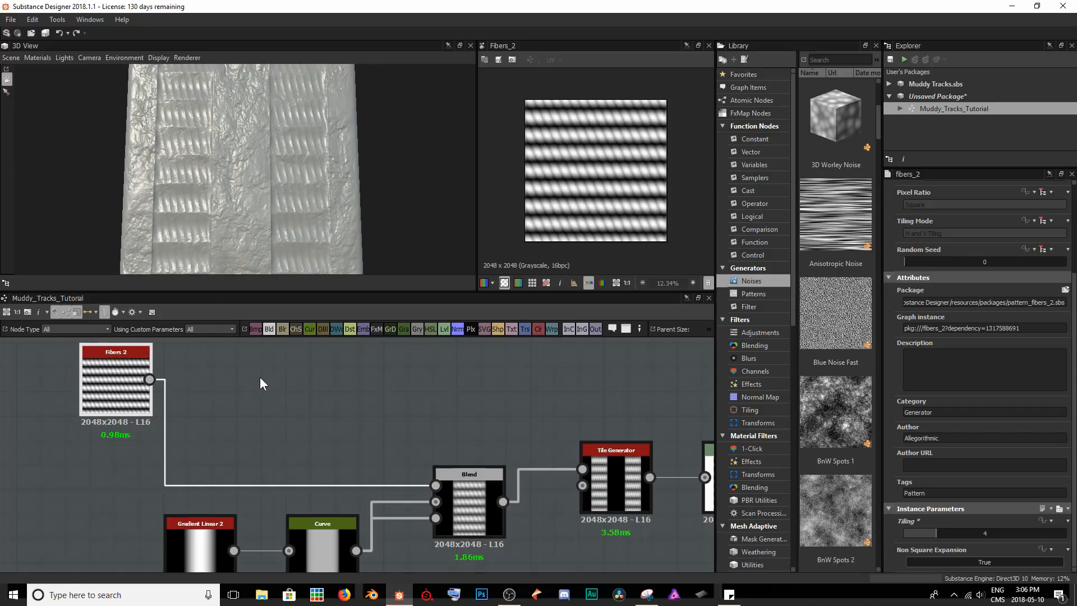
# Insert a Mirror Grayscale node between Fibers 2 and the Blend node's Foreground.
pyautogui.press('space')
pyautogui.write('mirr')
pyautogui.press('Down')
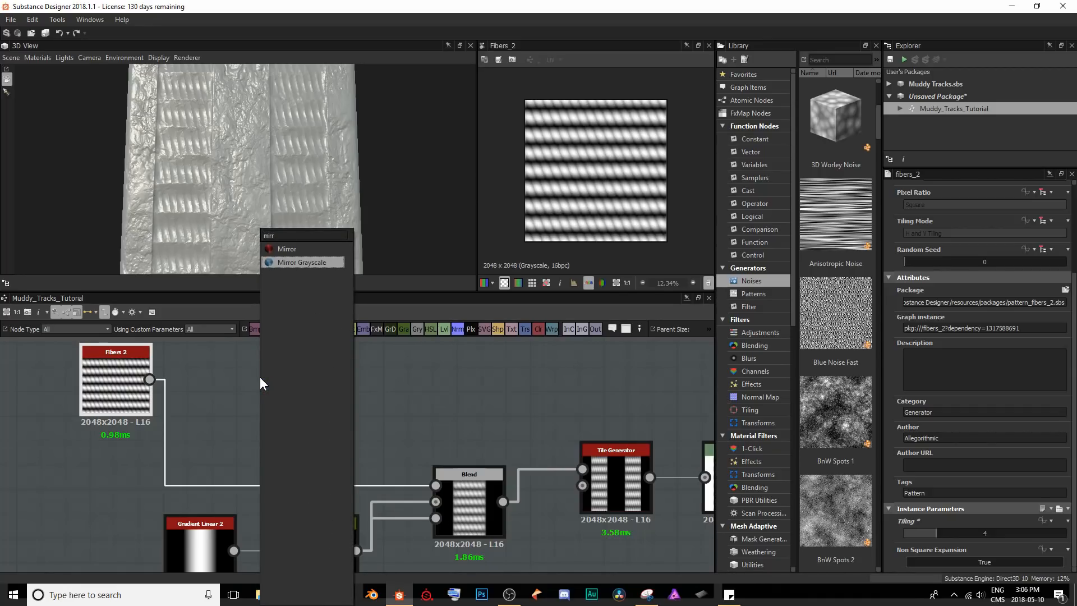
pyautogui.press('Return')
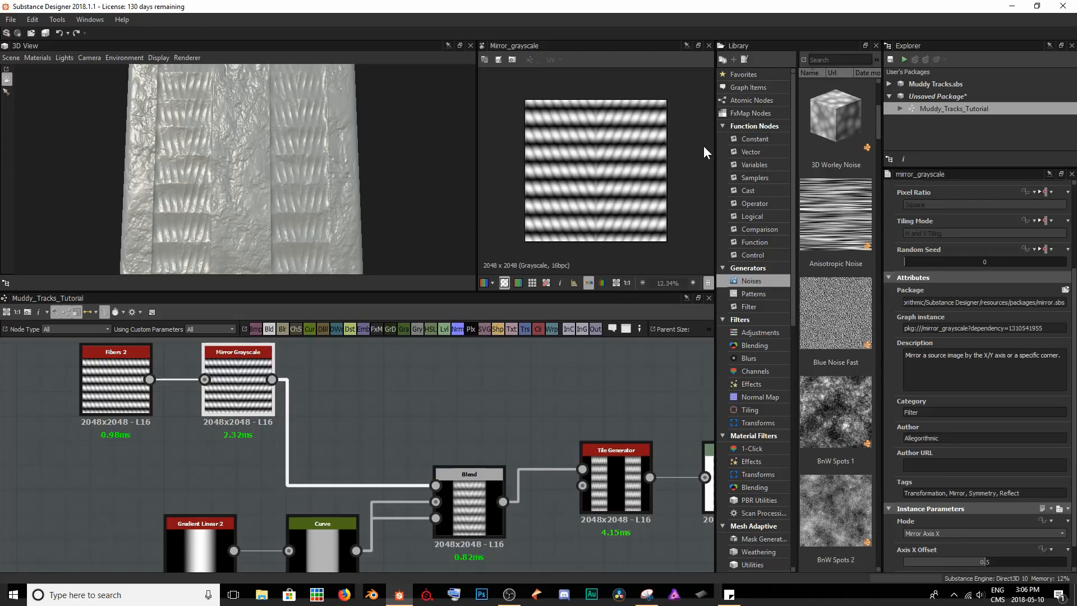
# Set the Mirror Grayscale node's Mode to Mirror Corner.
pyautogui.scroll(-1, 938, 429)
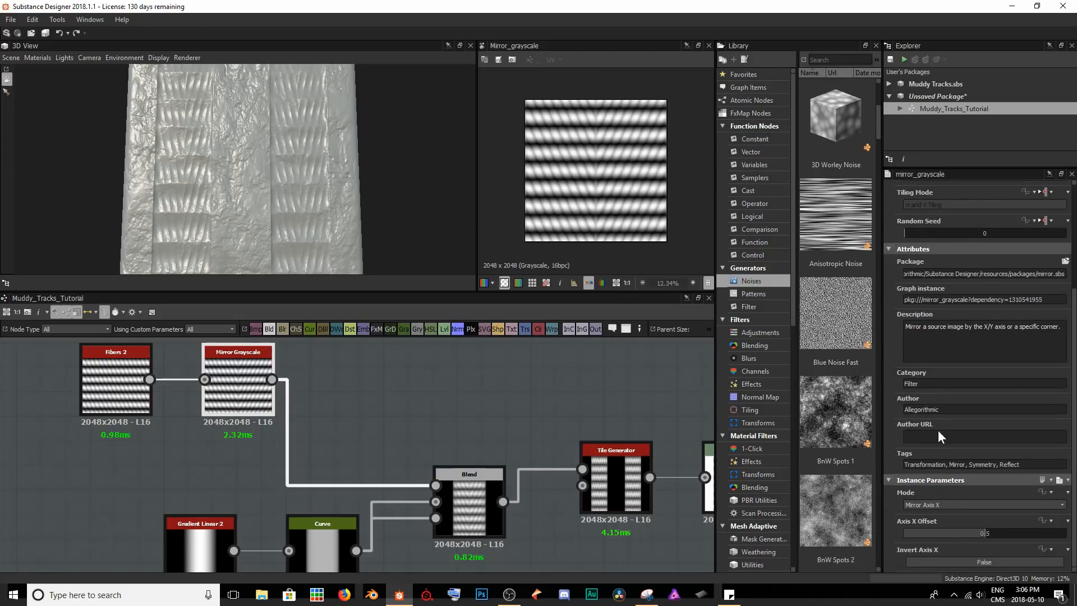
pyautogui.click(951, 503)
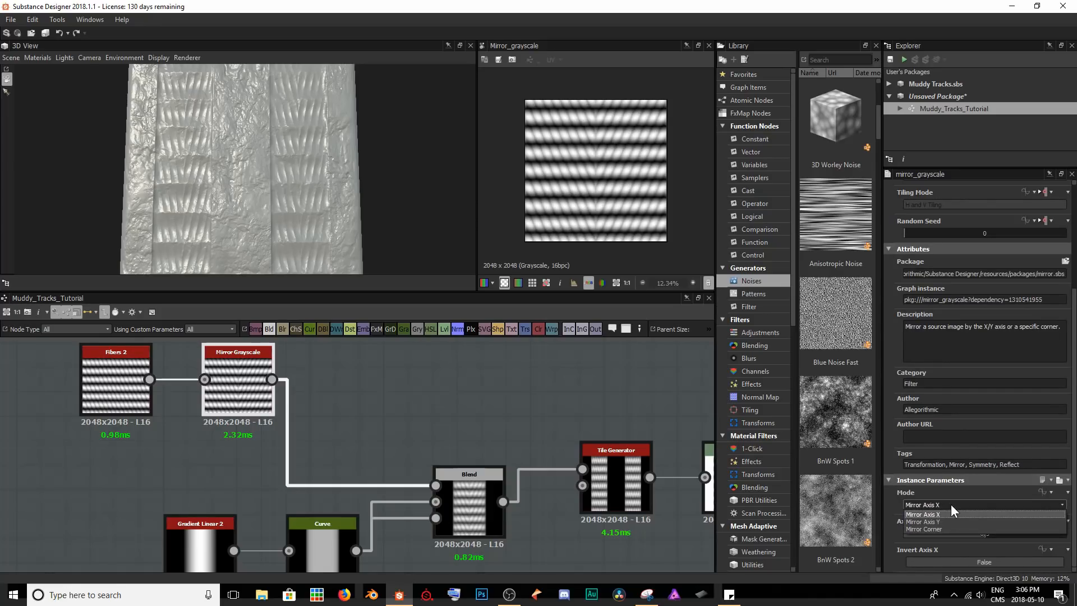
pyautogui.click(930, 527)
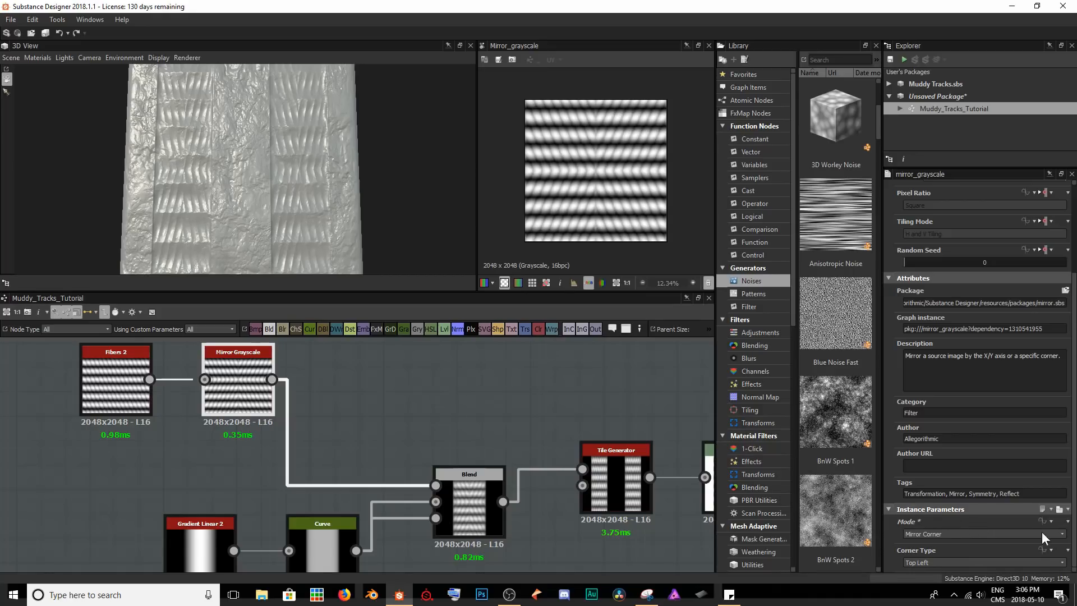
# Try other Corner Type options on the Mirror Grayscale node, then return it to Top Left.
pyautogui.click(975, 563)
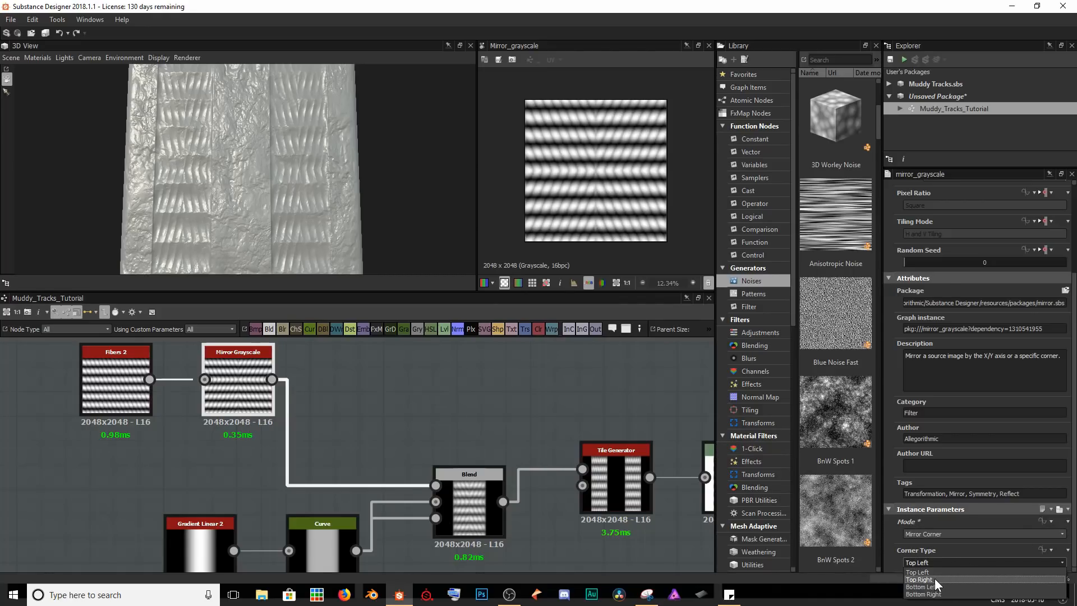
pyautogui.click(935, 578)
pyautogui.click(927, 564)
pyautogui.click(925, 587)
pyautogui.click(949, 561)
pyautogui.click(927, 569)
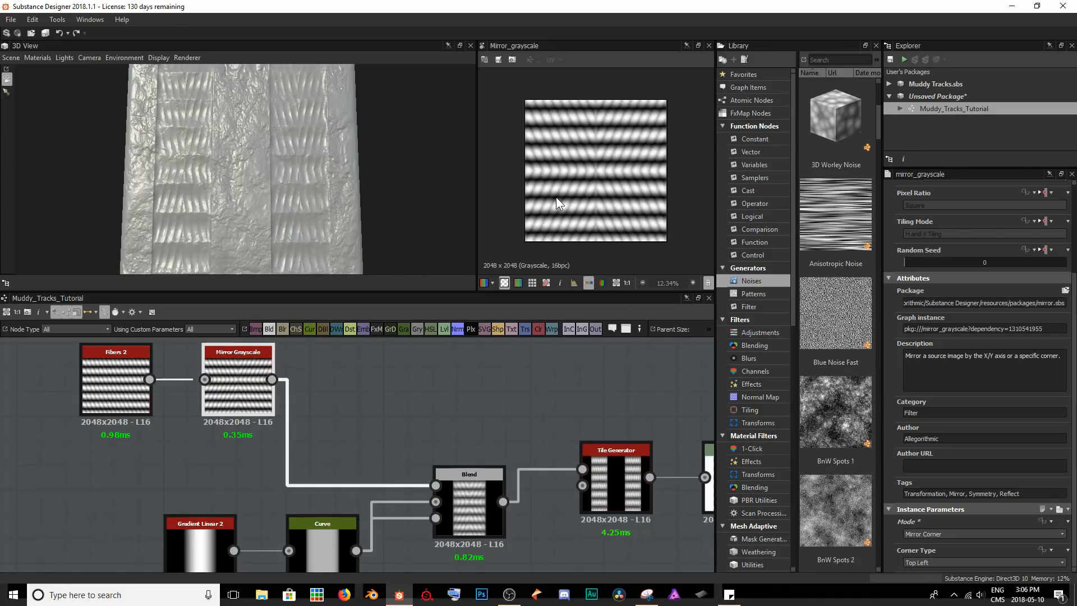
# Make room before the Blend node and insert a Safe Transform Grayscale node after Mirror Grayscale.
pyautogui.moveTo(78, 443); pyautogui.dragTo(110, 368)
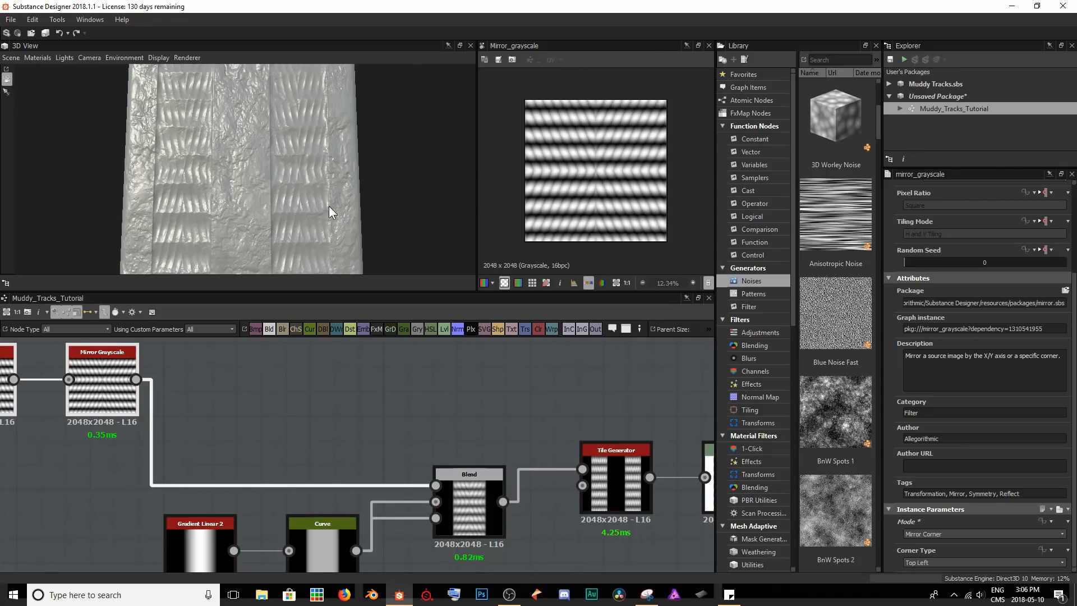
pyautogui.scroll(3, 329, 207)
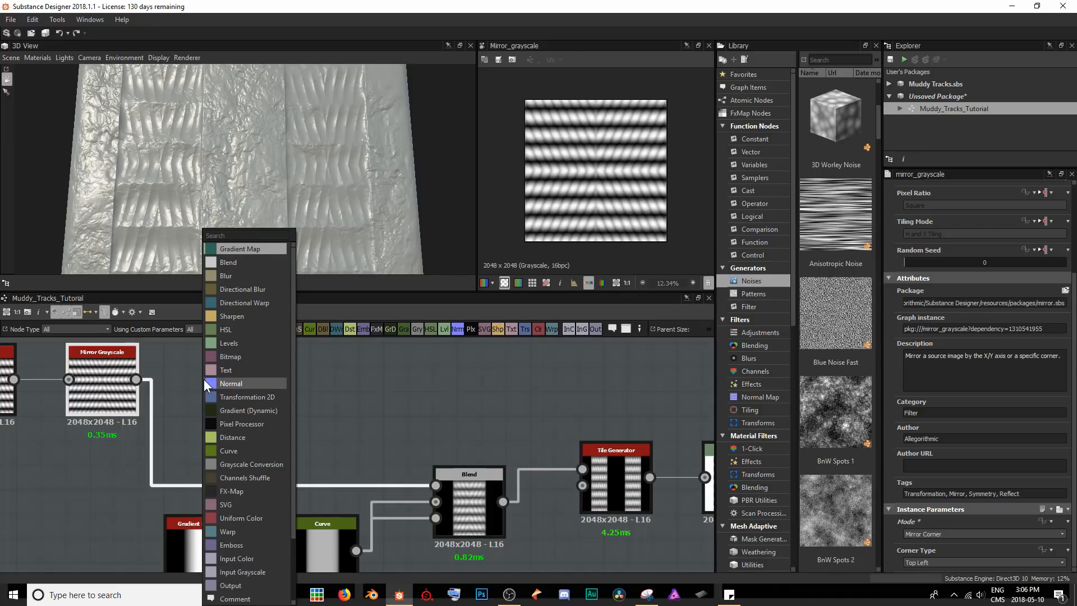
pyautogui.write('safe')
pyautogui.press('Down')
pyautogui.press('Return')
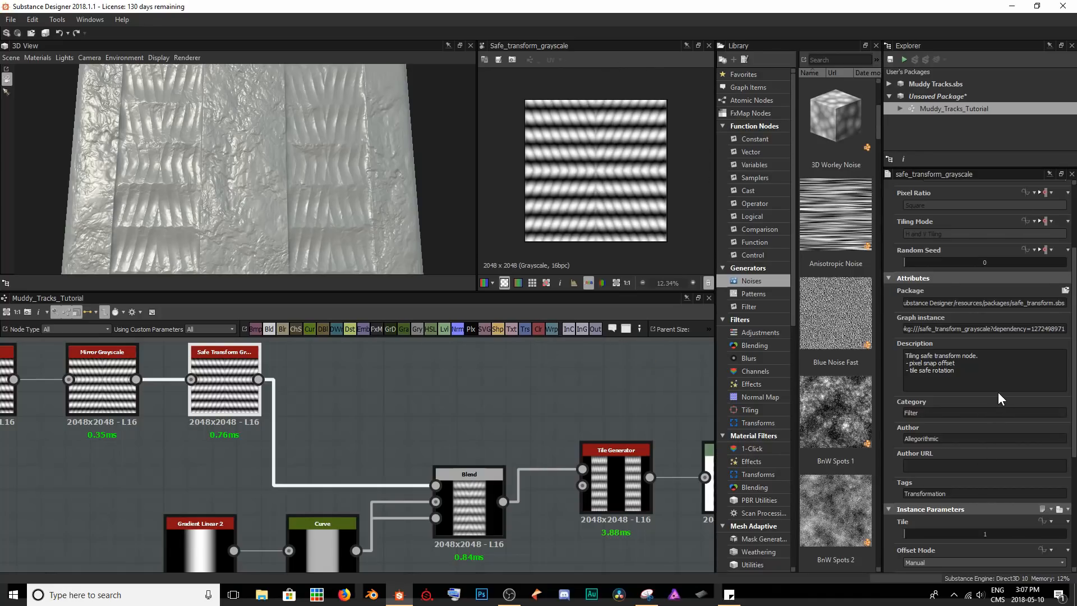
# Set the Safe Transform Grayscale node's rotation to 90 degrees and check the tread on the 3D surface.
pyautogui.scroll(-3, 999, 391)
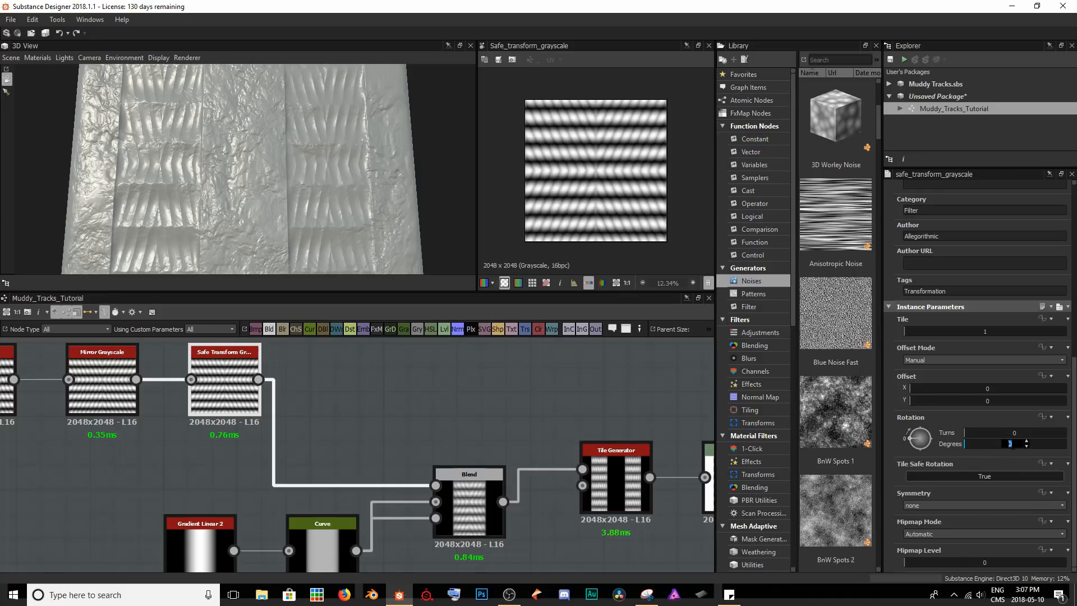
pyautogui.press('Return')
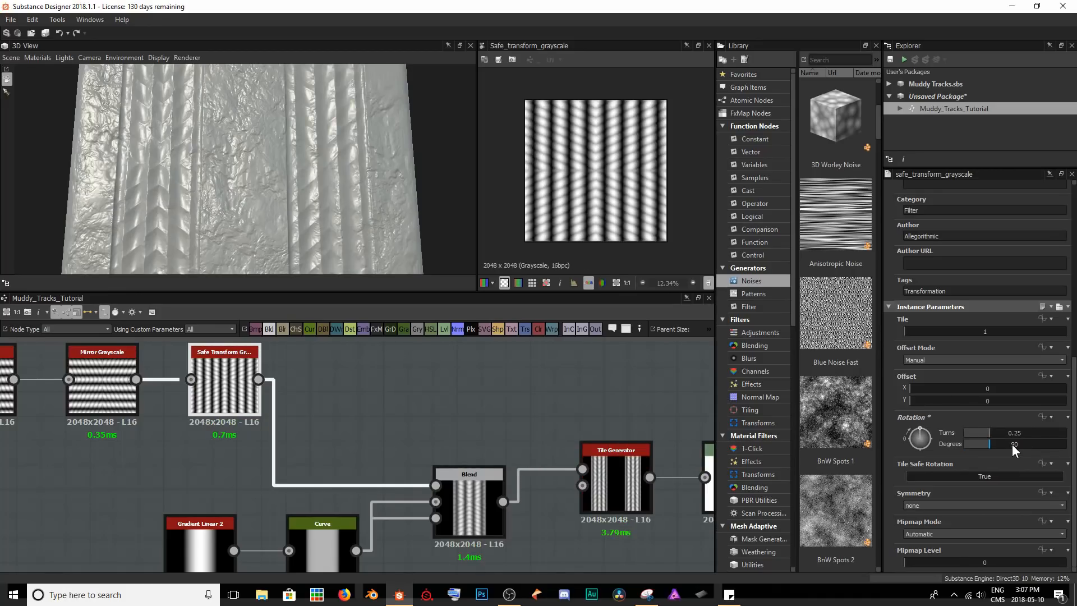
pyautogui.moveTo(383, 185); pyautogui.dragTo(355, 198)
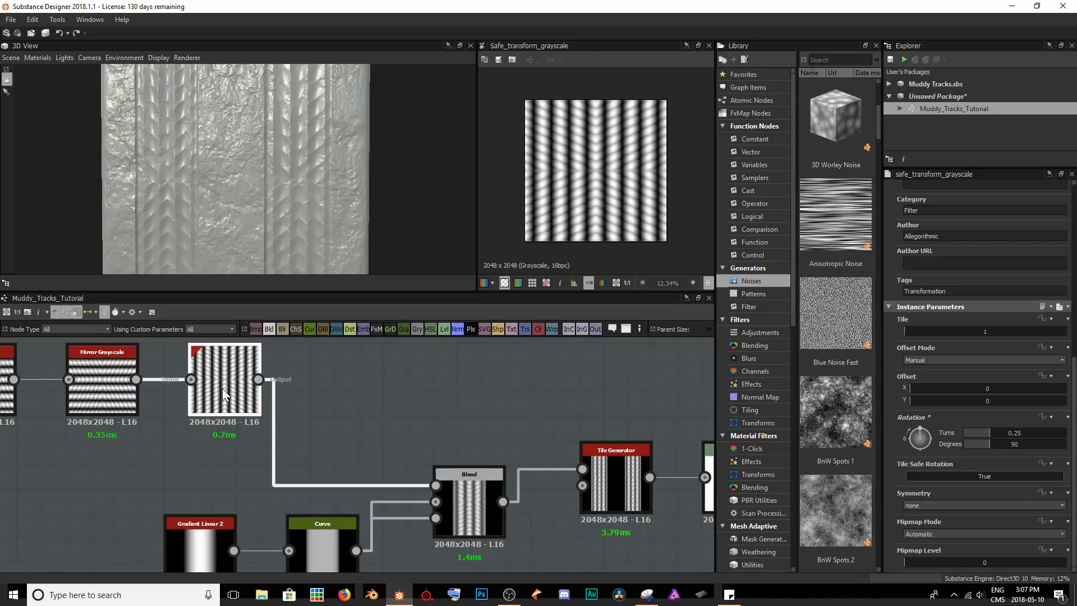
# Shift the tread nodes away from the Blend and insert an Edge Detect node after Safe Transform Grayscale.
pyautogui.scroll(-4, 65, 455)
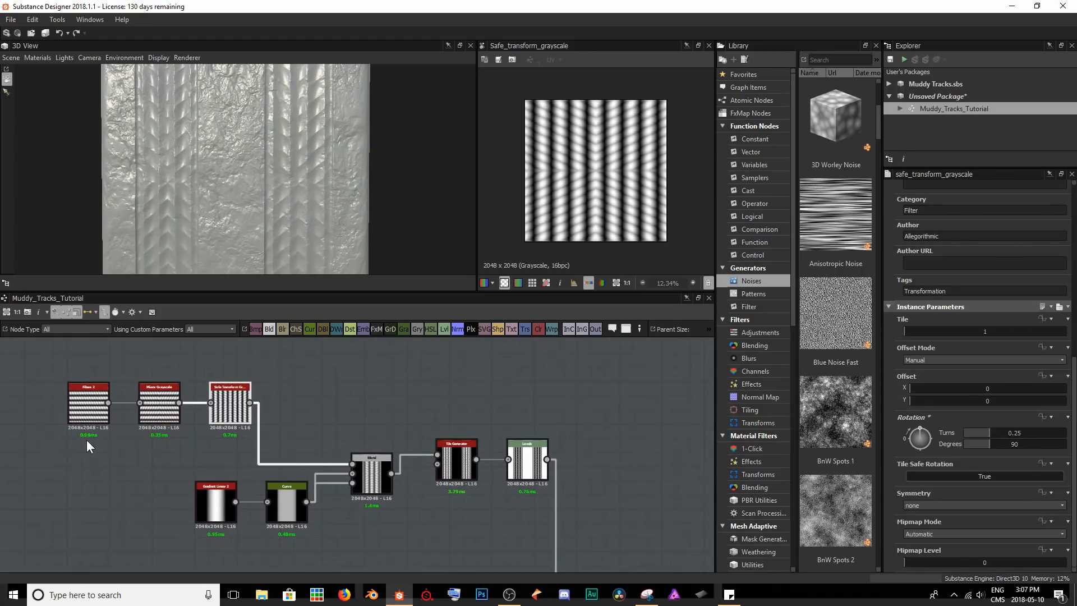
pyautogui.moveTo(194, 401); pyautogui.dragTo(166, 401)
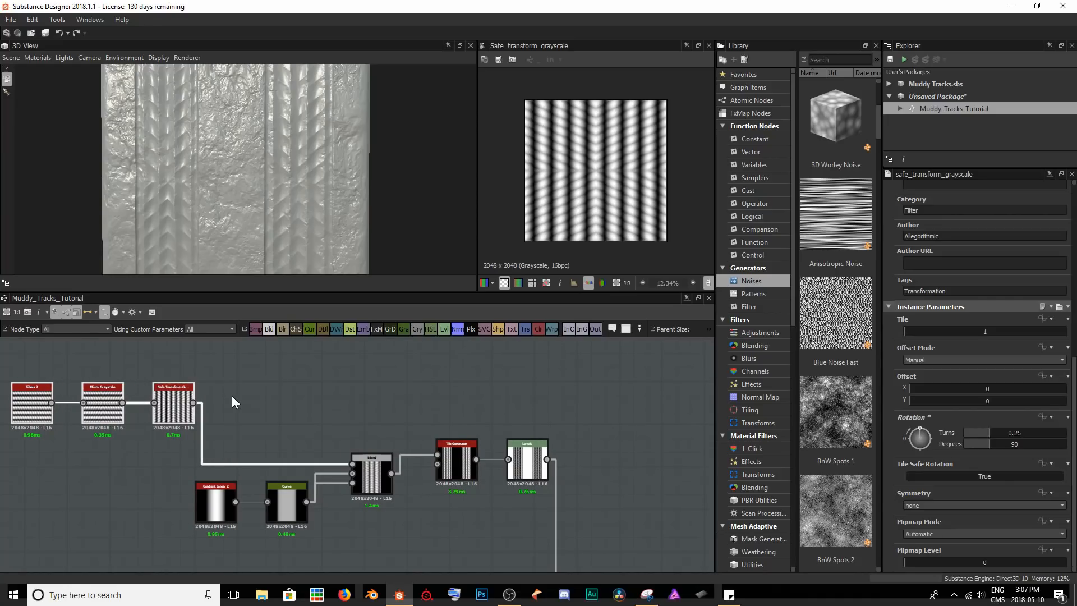
pyautogui.press('space')
pyautogui.write('edge')
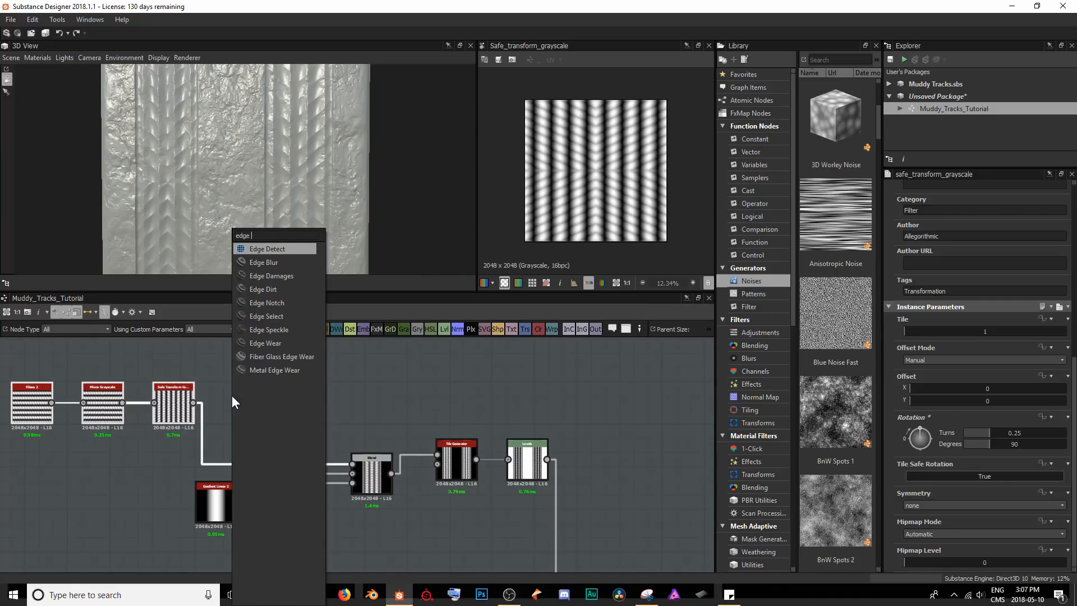
pyautogui.press('Return')
pyautogui.moveTo(219, 398); pyautogui.dragTo(163, 400)
# Compare the Safe Transform Grayscale preview up close with the Edge Detect output.
pyautogui.doubleClick(162, 400)
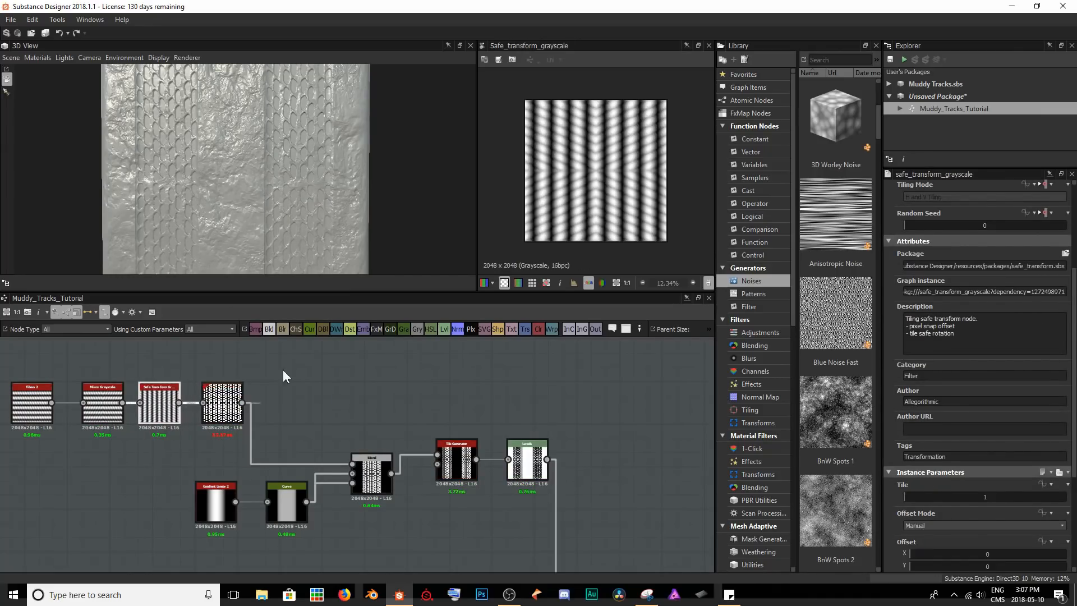
pyautogui.scroll(8, 566, 190)
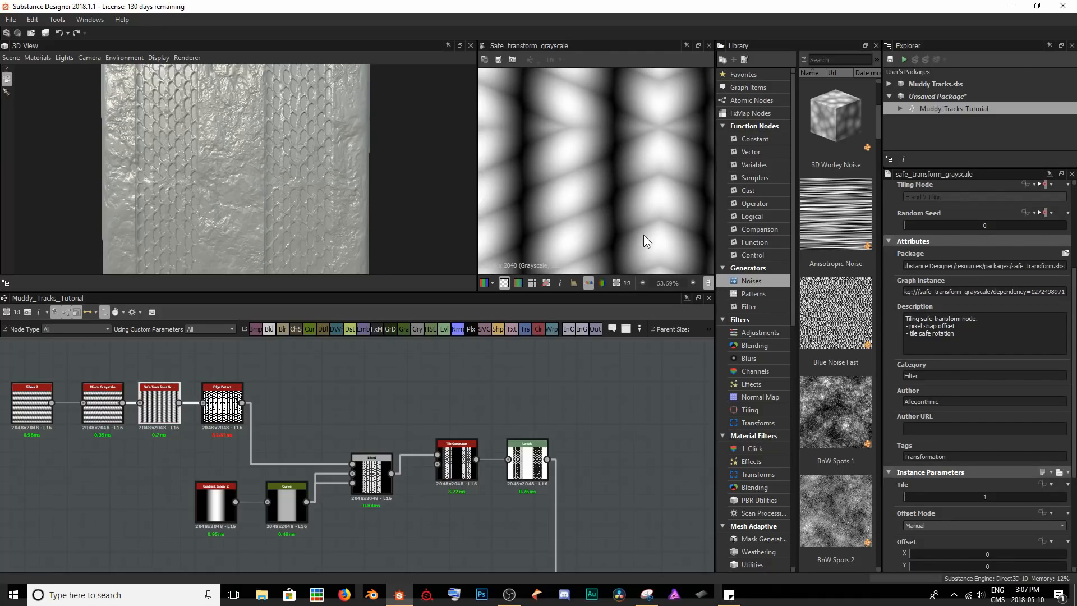
pyautogui.scroll(-3, 576, 150)
pyautogui.doubleClick(222, 404)
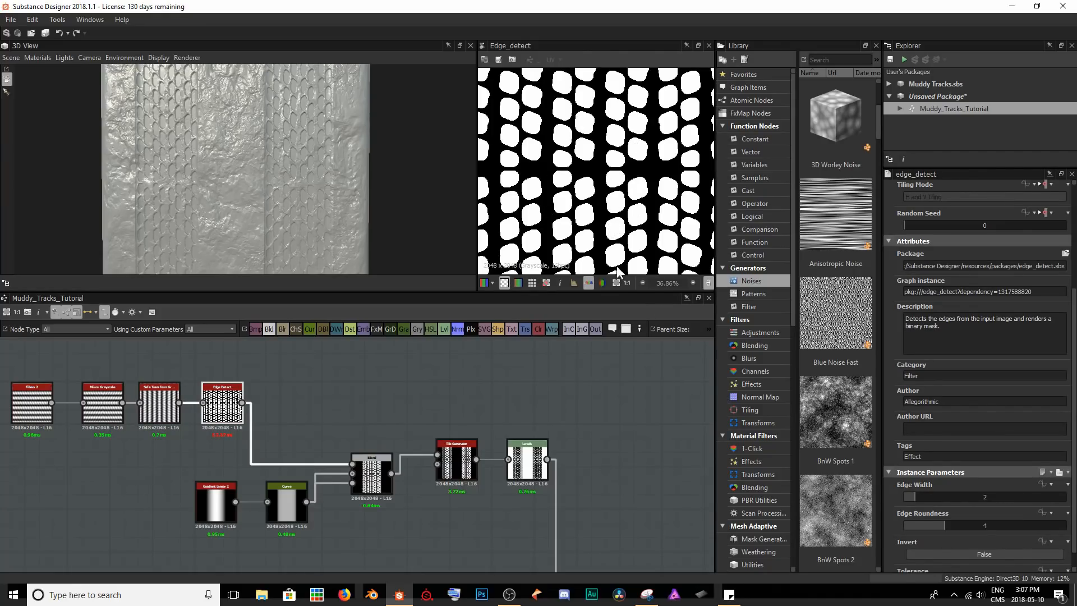
# Set the Edge Detect node's Edge Width to 1.31, Edge Roundness to 0.17 and Tolerance to 0.2.
pyautogui.moveTo(911, 497); pyautogui.dragTo(906, 528)
pyautogui.scroll(-1, 951, 516)
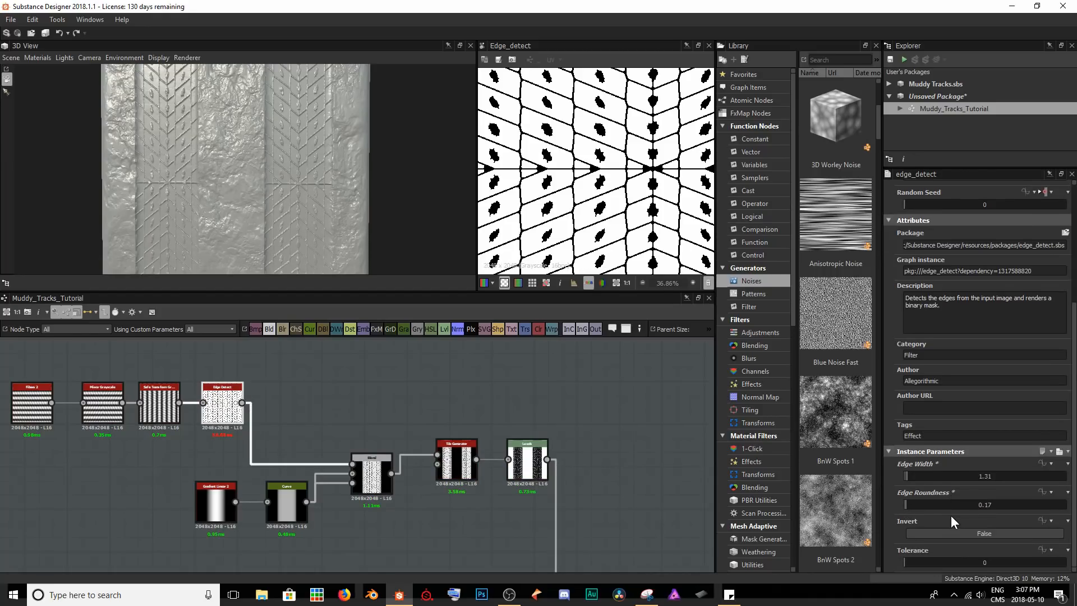
pyautogui.moveTo(918, 566)
pyautogui.mouseDown()
pyautogui.moveTo(908, 564)
pyautogui.moveTo(920, 563)
pyautogui.mouseUp()
pyautogui.doubleClick(920, 564)
pyautogui.write('0.2')
pyautogui.press('Return')
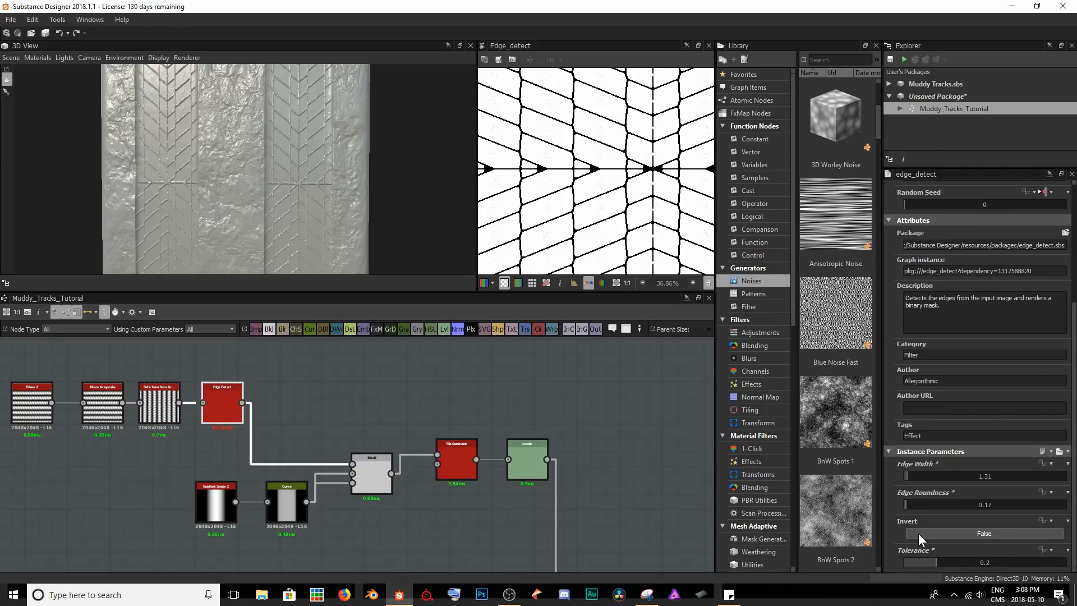
# Examine the tread pattern through the previews of the Blend, Tile Generator, Levels and Mud Geo multiply Blend nodes.
pyautogui.scroll(-1, 351, 191)
pyautogui.moveTo(351, 191)
pyautogui.mouseDown()
pyautogui.moveTo(342, 150)
pyautogui.moveTo(280, 246)
pyautogui.moveTo(225, 281)
pyautogui.moveTo(237, 251)
pyautogui.moveTo(219, 191)
pyautogui.moveTo(356, 189)
pyautogui.mouseUp()
pyautogui.doubleClick(361, 492)
pyautogui.scroll(-3, 607, 205)
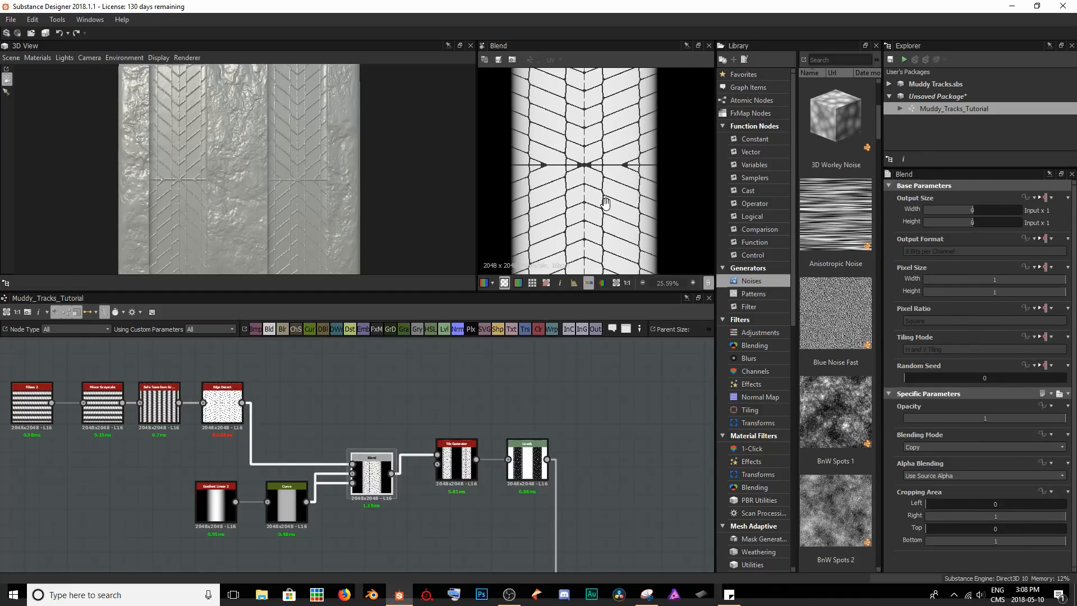
pyautogui.scroll(-5, 608, 205)
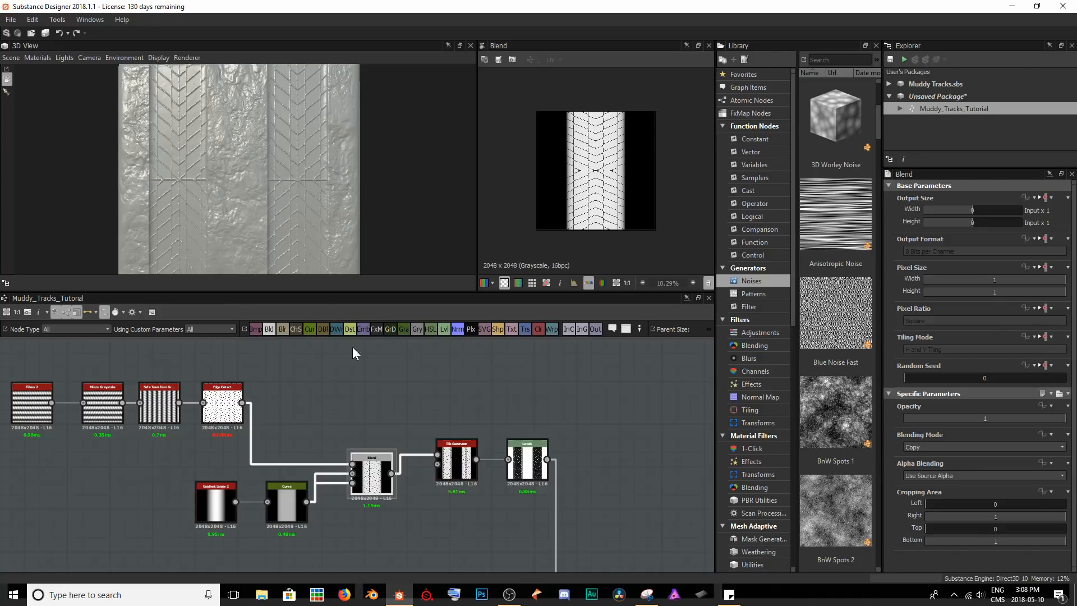
pyautogui.click(457, 476)
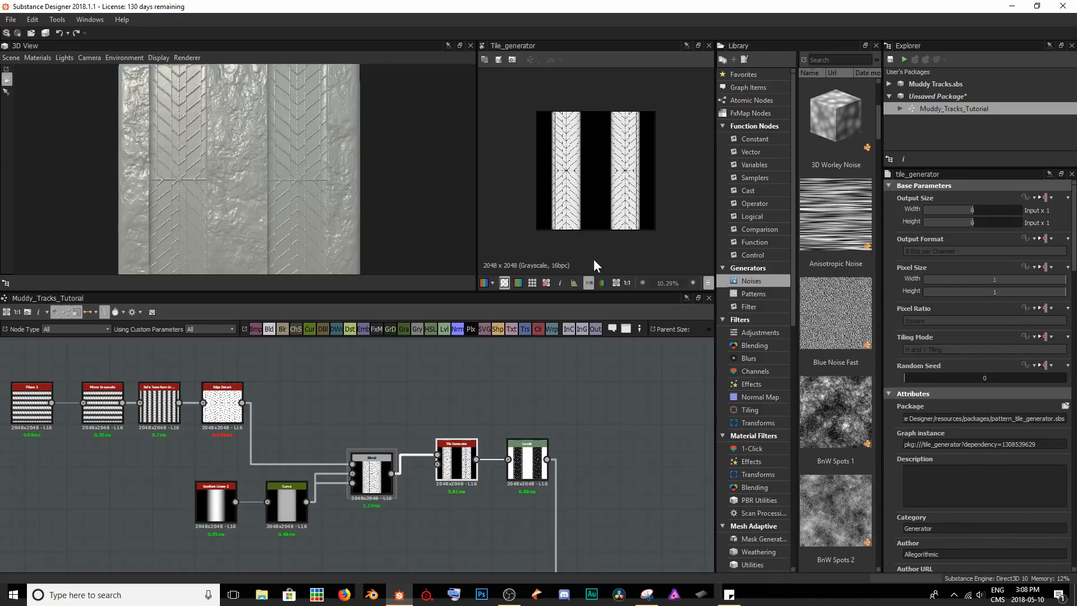
pyautogui.scroll(2, 601, 148)
pyautogui.click(527, 470)
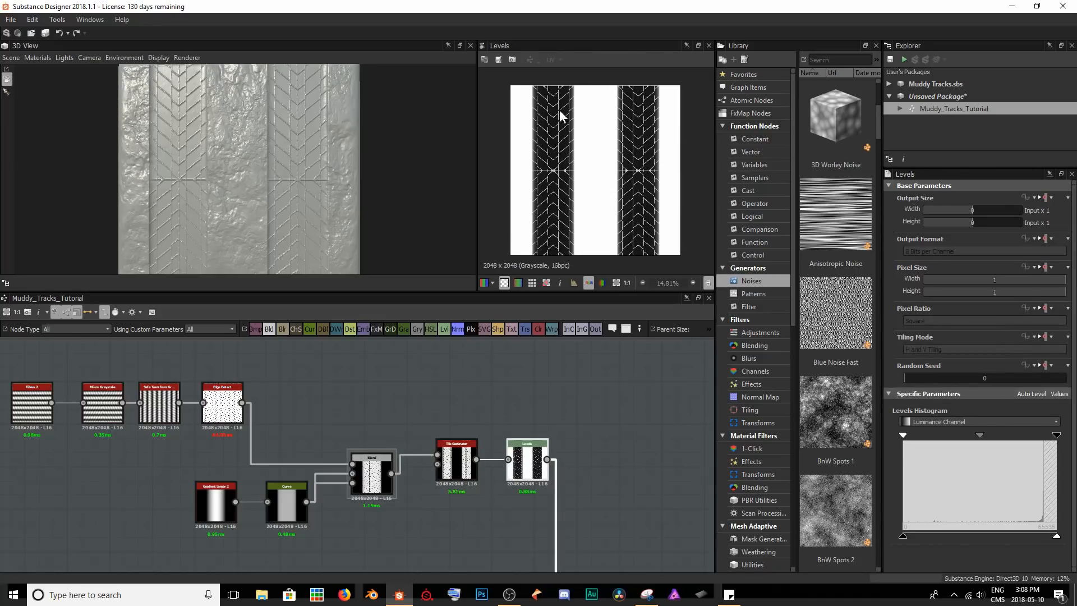
pyautogui.moveTo(547, 556); pyautogui.dragTo(411, 418, button='middle')
pyautogui.click(497, 488)
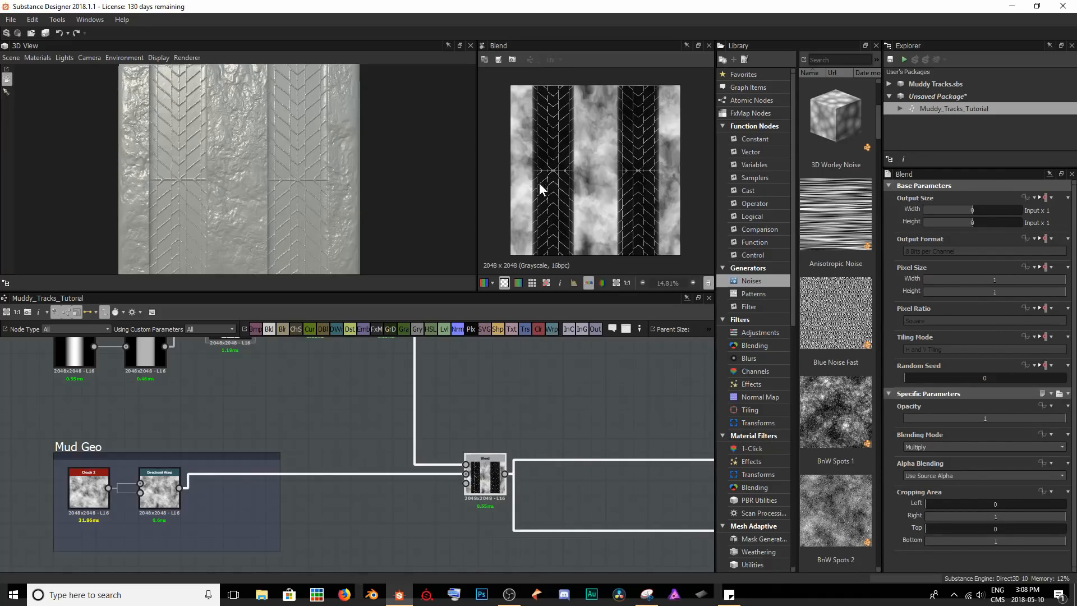
pyautogui.scroll(5, 578, 202)
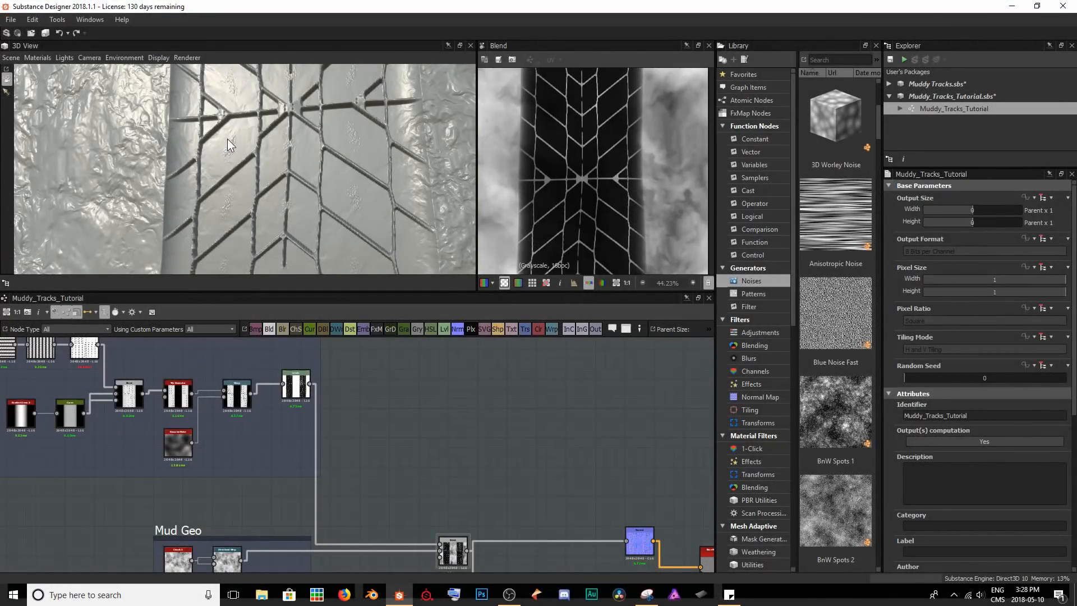
# Raise the low output level of the Levels node after Warp to lighten the tracks to dark grey, and check the 3D surface.
pyautogui.scroll(4, 237, 176)
pyautogui.moveTo(237, 177); pyautogui.dragTo(231, 94)
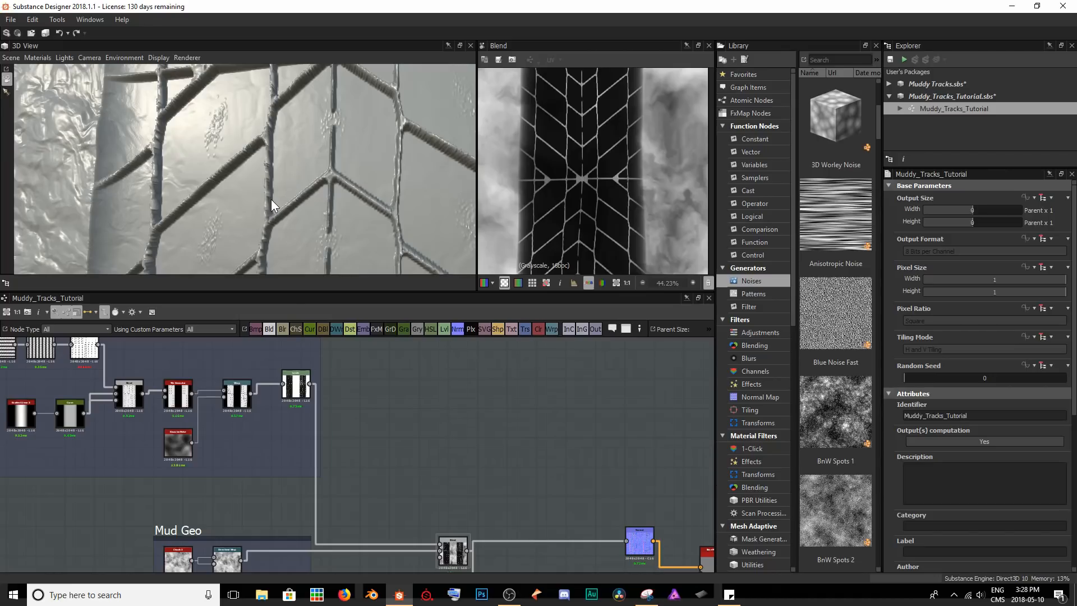
pyautogui.scroll(3, 295, 386)
pyautogui.doubleClick(292, 384)
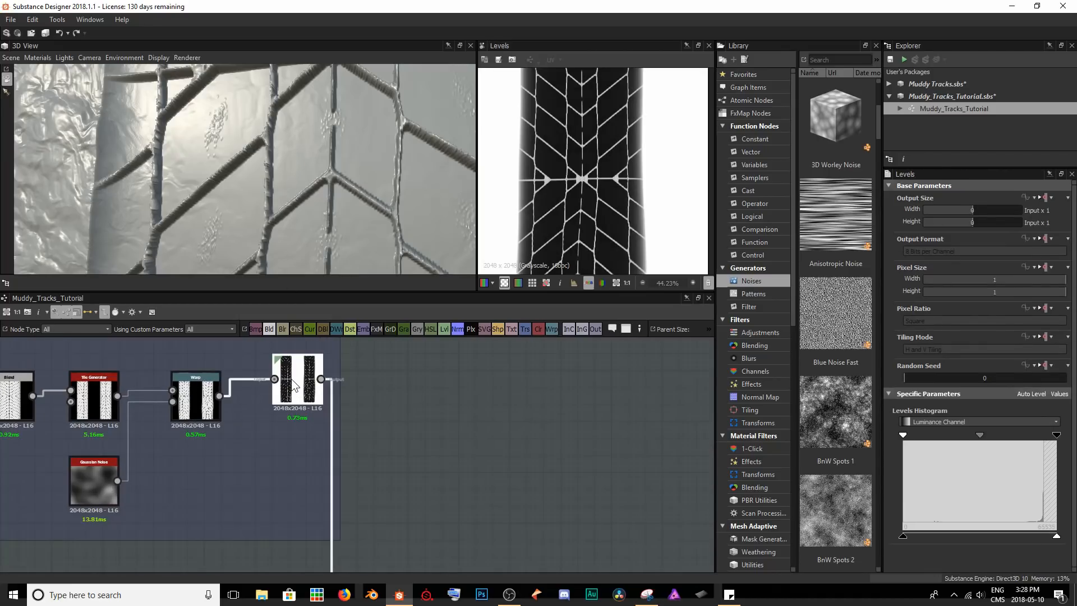
pyautogui.scroll(3, 291, 387)
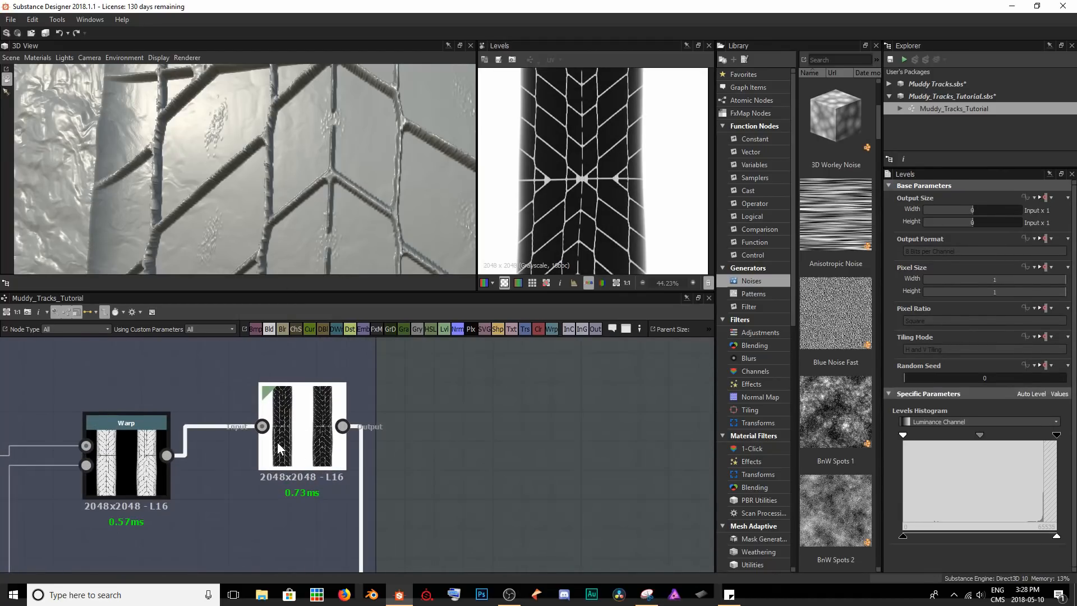
pyautogui.moveTo(903, 534); pyautogui.dragTo(949, 526)
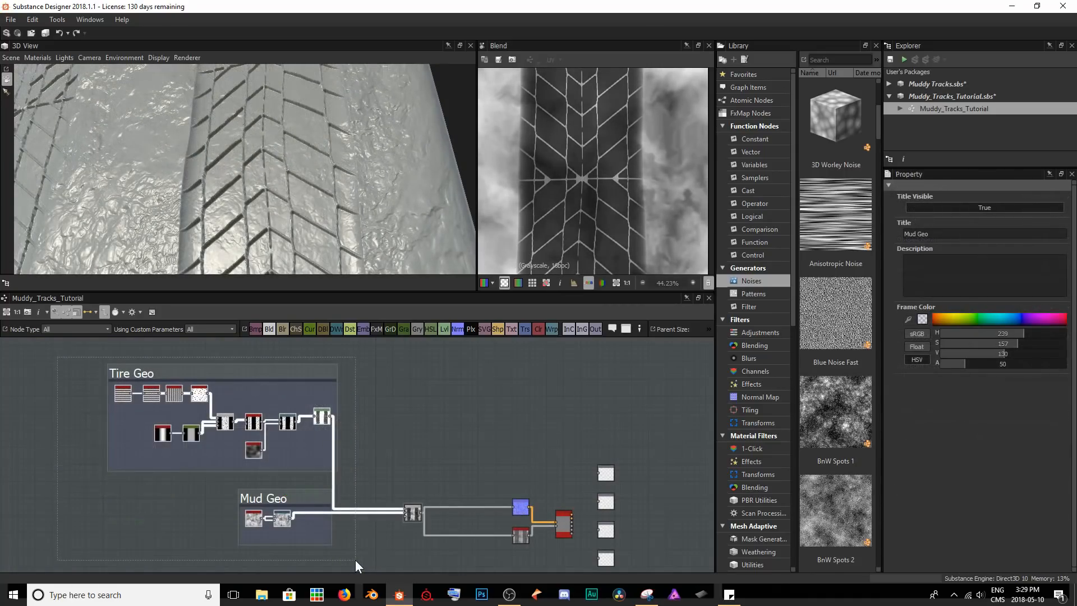
pyautogui.moveTo(145, 373); pyautogui.dragTo(13, 371)
pyautogui.click(396, 425)
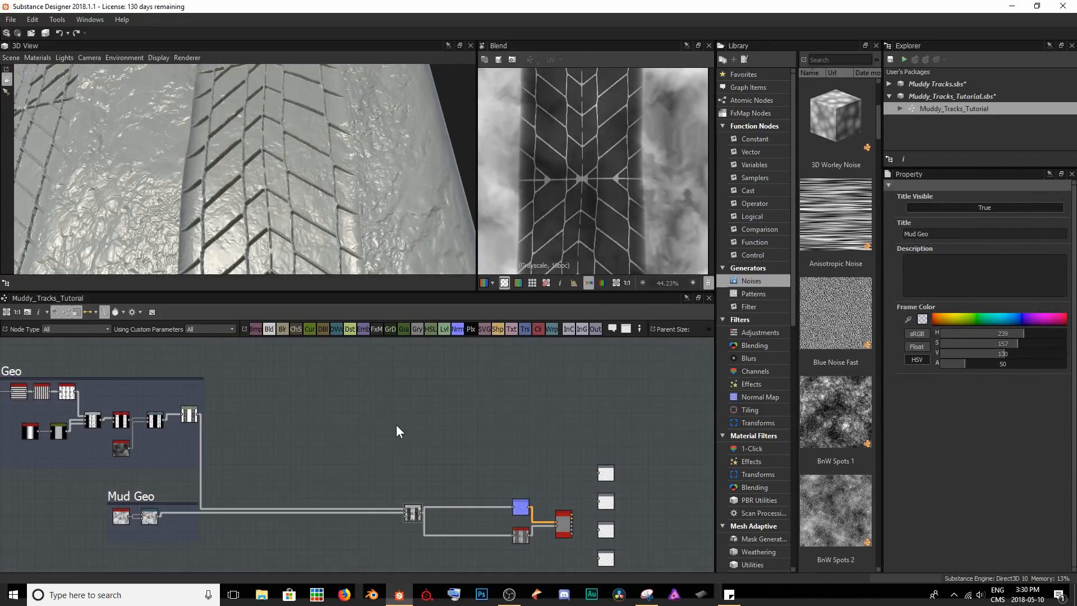
pyautogui.moveTo(222, 116); pyautogui.dragTo(223, 129)
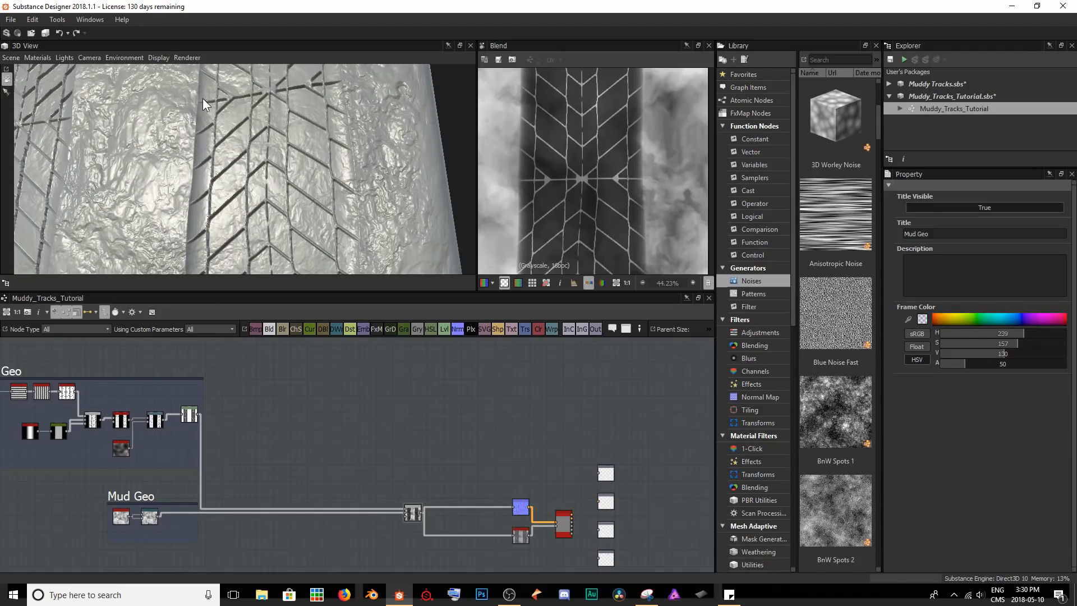
pyautogui.moveTo(149, 125); pyautogui.dragTo(217, 198)
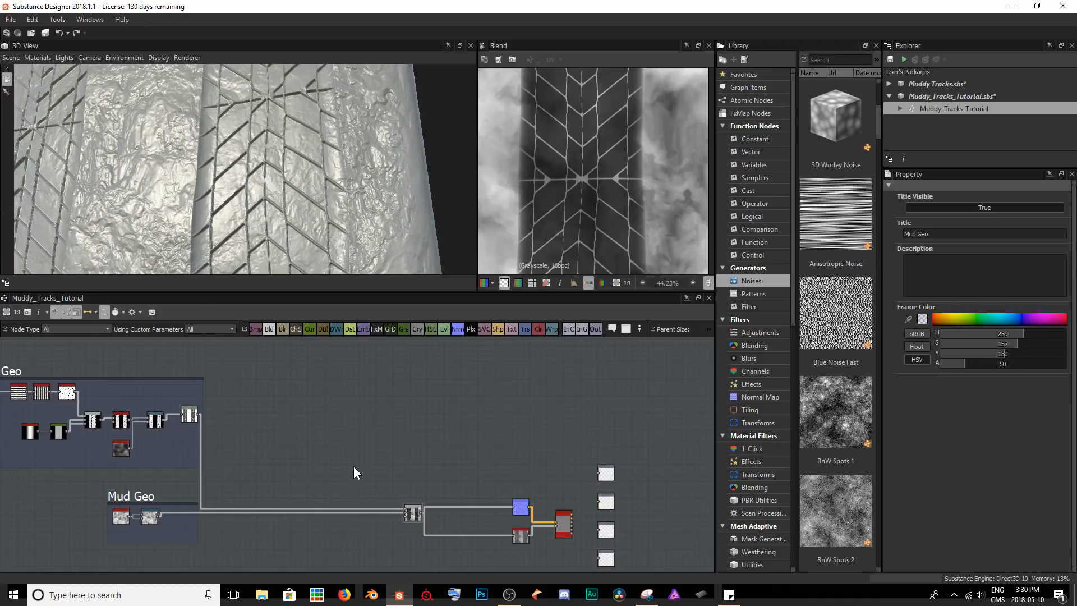
# Add a Shape node in the empty area of the graph beside the Levels node.
pyautogui.scroll(3, 354, 465)
pyautogui.rightClick(333, 424)
pyautogui.write('shape')
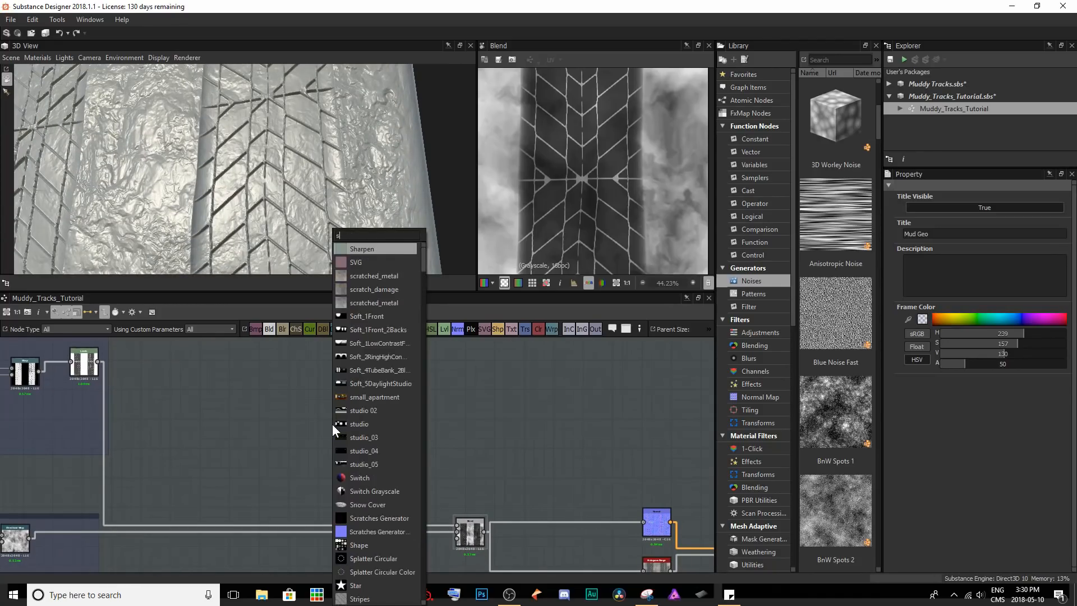
pyautogui.press('Return')
pyautogui.moveTo(332, 424); pyautogui.dragTo(243, 400)
# Narrow the square Shape node into a thin vertical strip by setting its X Size to 0.1.
pyautogui.scroll(-4, 630, 180)
pyautogui.scroll(-4, 629, 185)
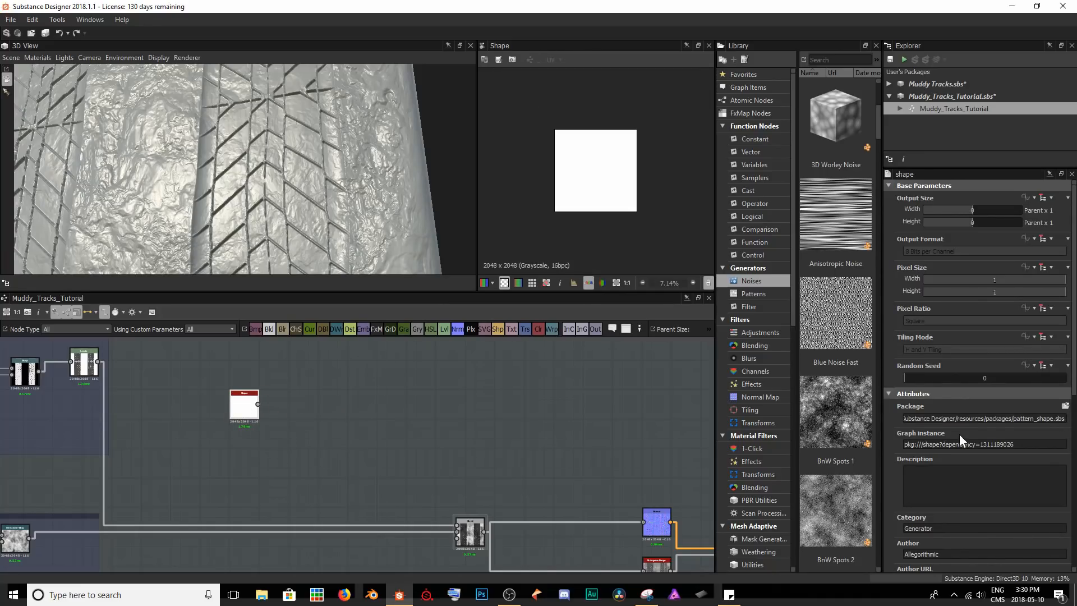
pyautogui.scroll(-5, 959, 433)
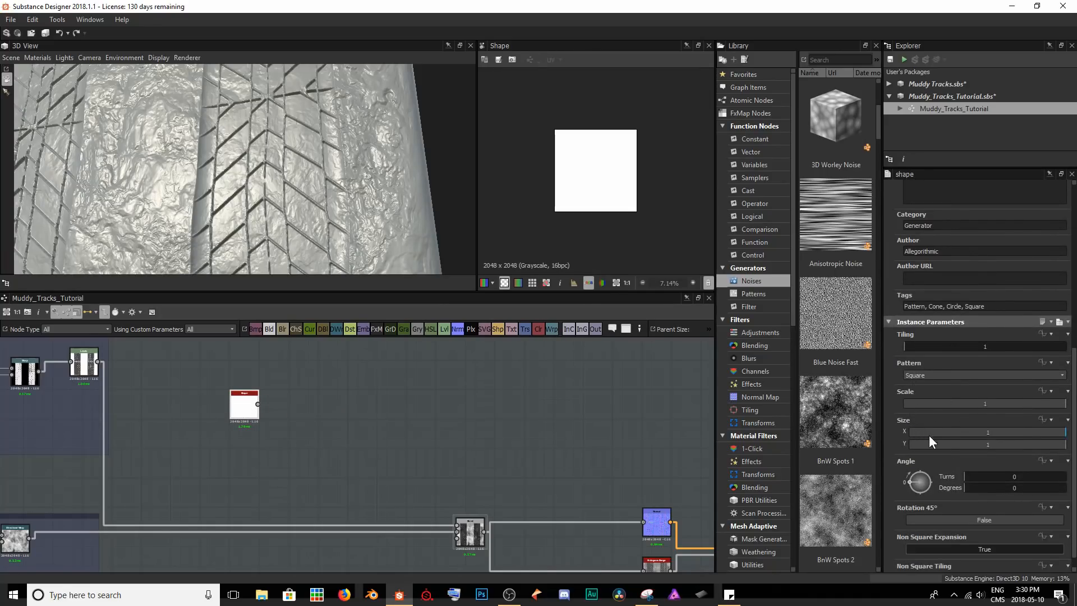
pyautogui.scroll(2, 602, 158)
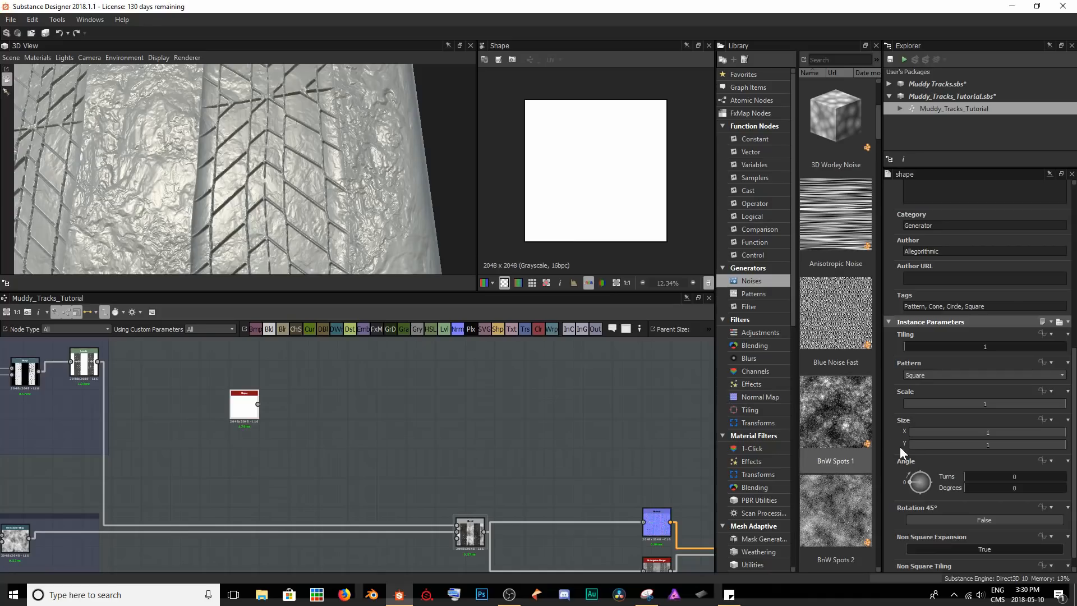
pyautogui.moveTo(1065, 432); pyautogui.dragTo(925, 430)
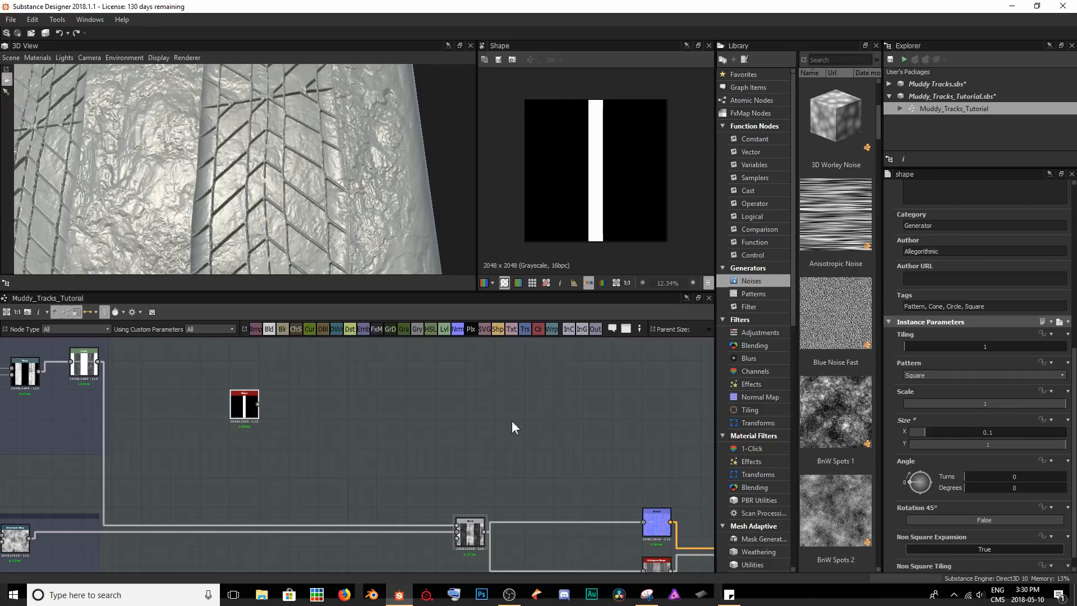
# Add a Mirror Grayscale node fed by the Shape node, leaving room between the two for another node.
pyautogui.scroll(2, 342, 419)
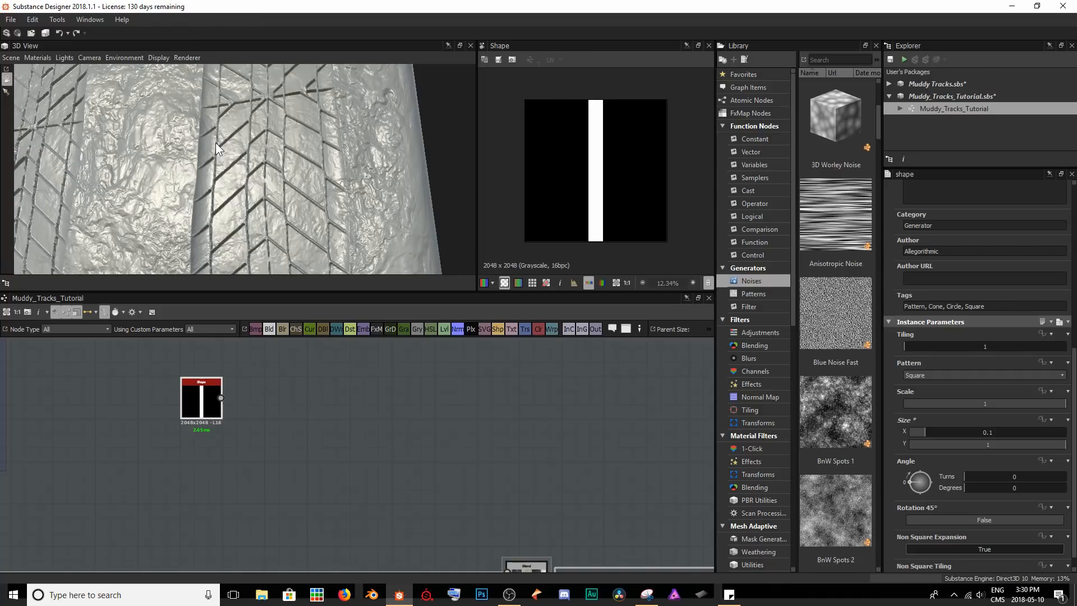
pyautogui.press('space')
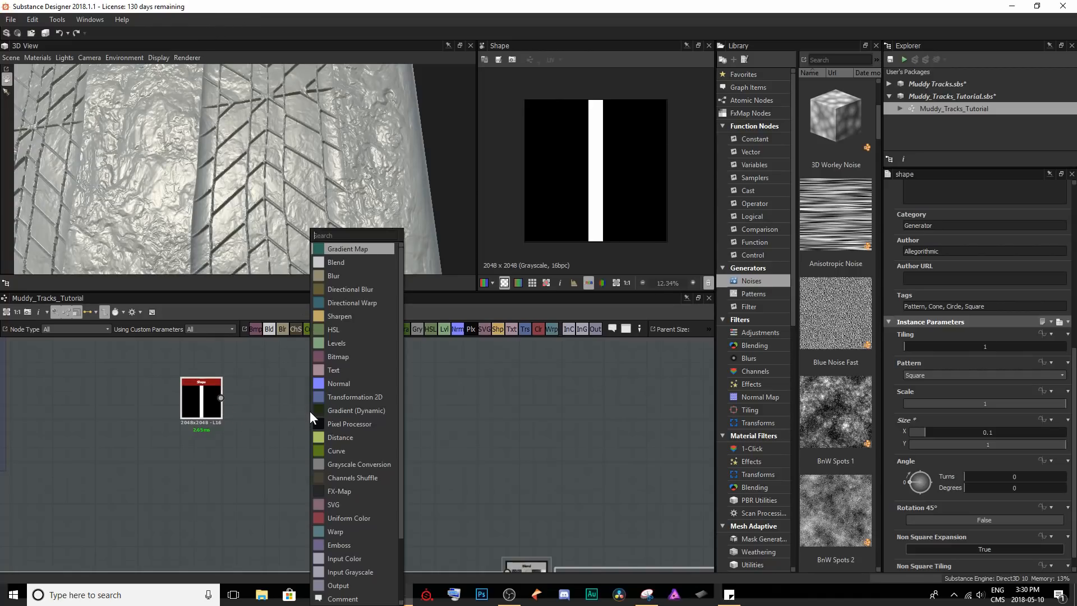
pyautogui.write('mirro')
pyautogui.press('Down')
pyautogui.press('Return')
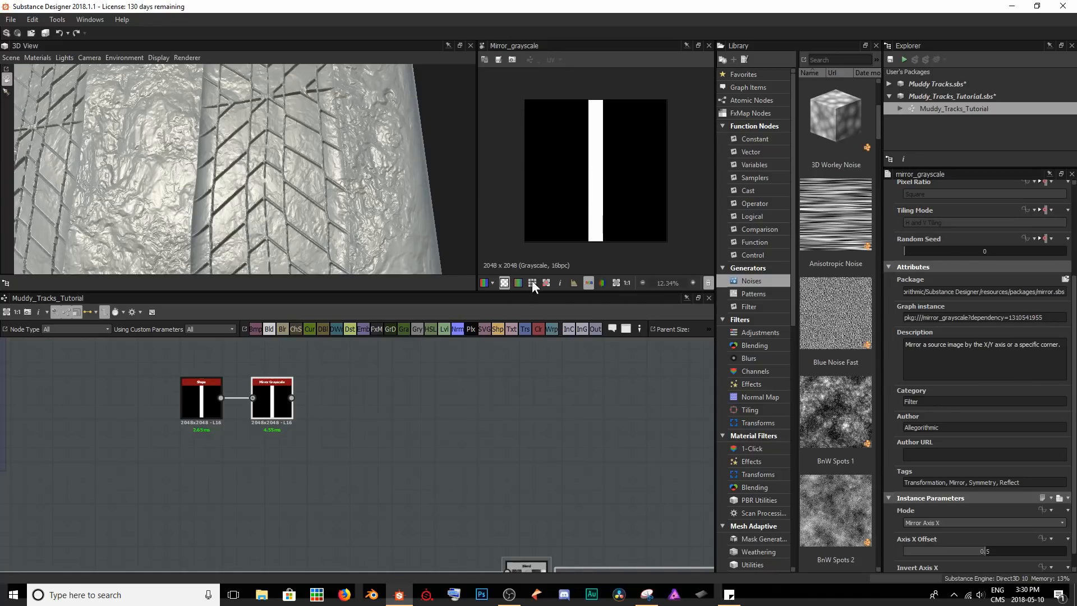
pyautogui.moveTo(280, 406); pyautogui.dragTo(354, 403)
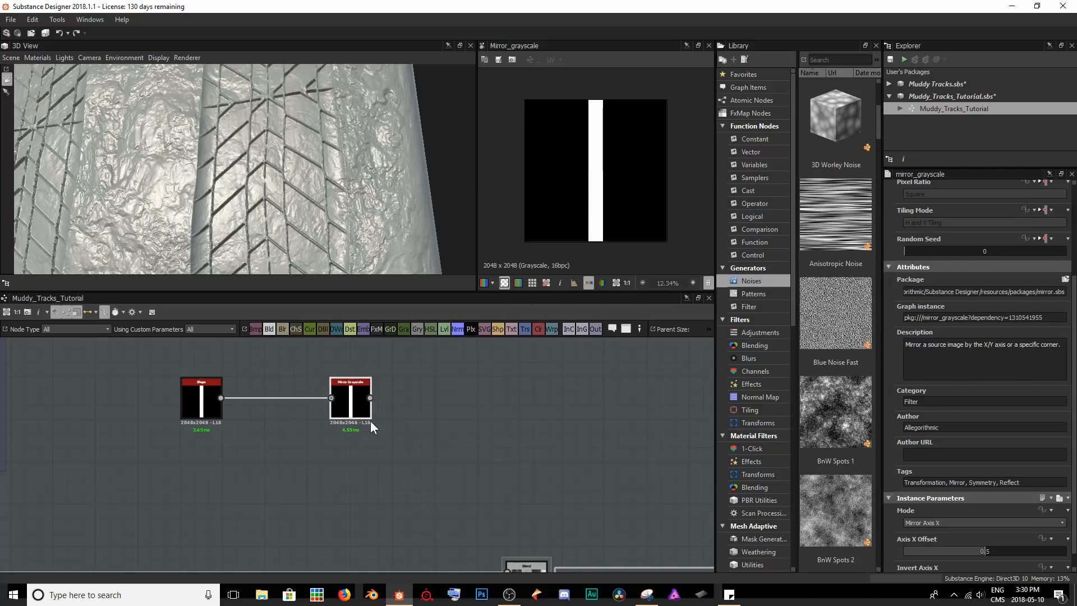
# Insert a Safe Transform Grayscale node on the link between the Shape and Mirror Grayscale nodes.
pyautogui.click(274, 380)
pyautogui.press('space')
pyautogui.write('safe')
pyautogui.press('Return')
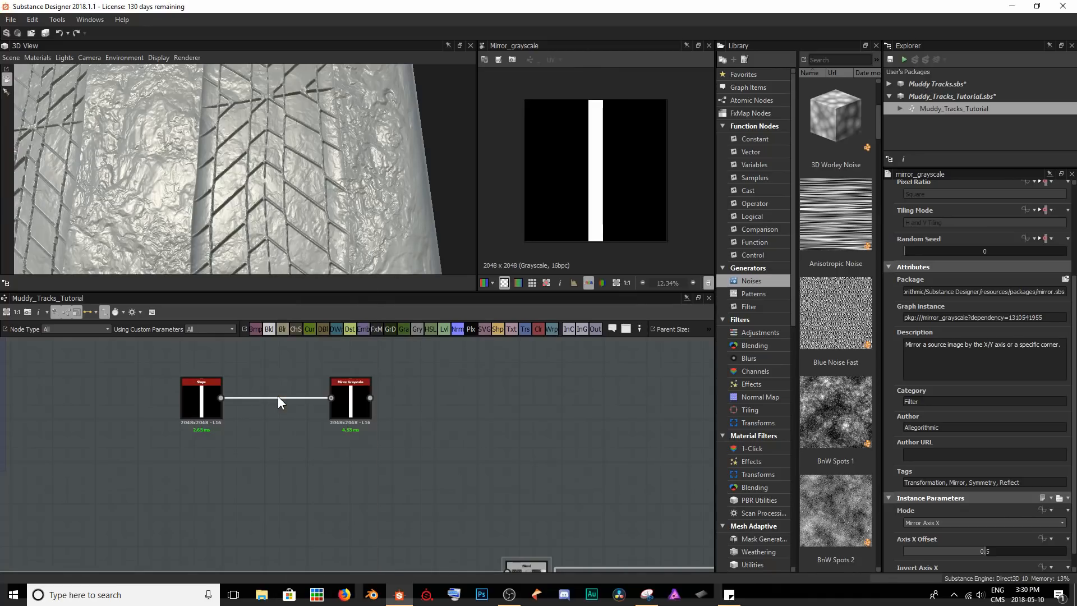
# Set the Safe Transform Grayscale node's X Offset to 0.26 to space the two mirrored strips apart.
pyautogui.scroll(-5, 955, 421)
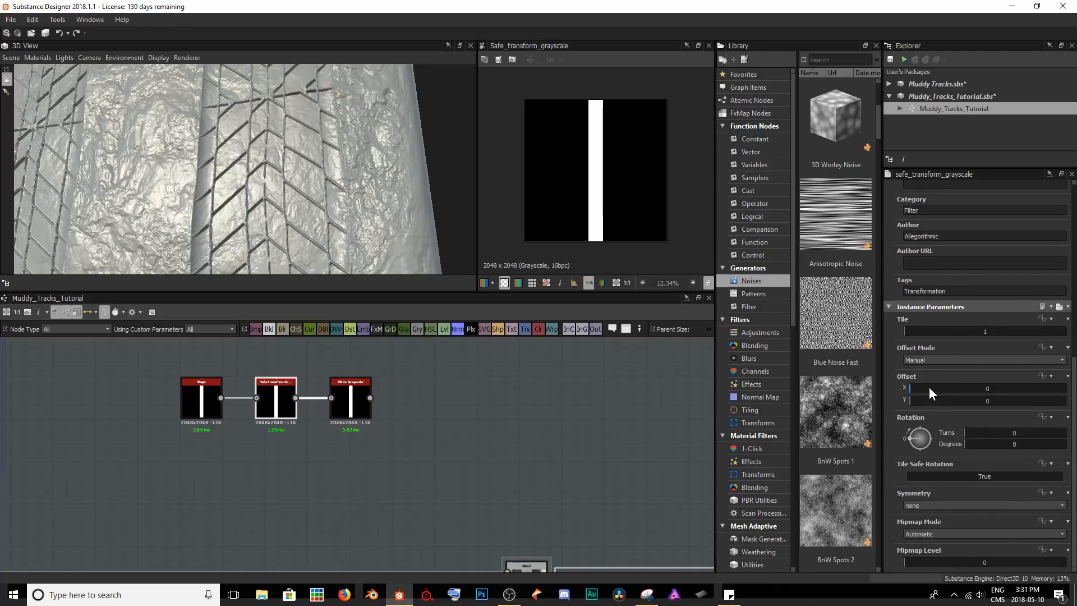
pyautogui.moveTo(910, 387); pyautogui.dragTo(937, 383)
pyautogui.click(358, 396)
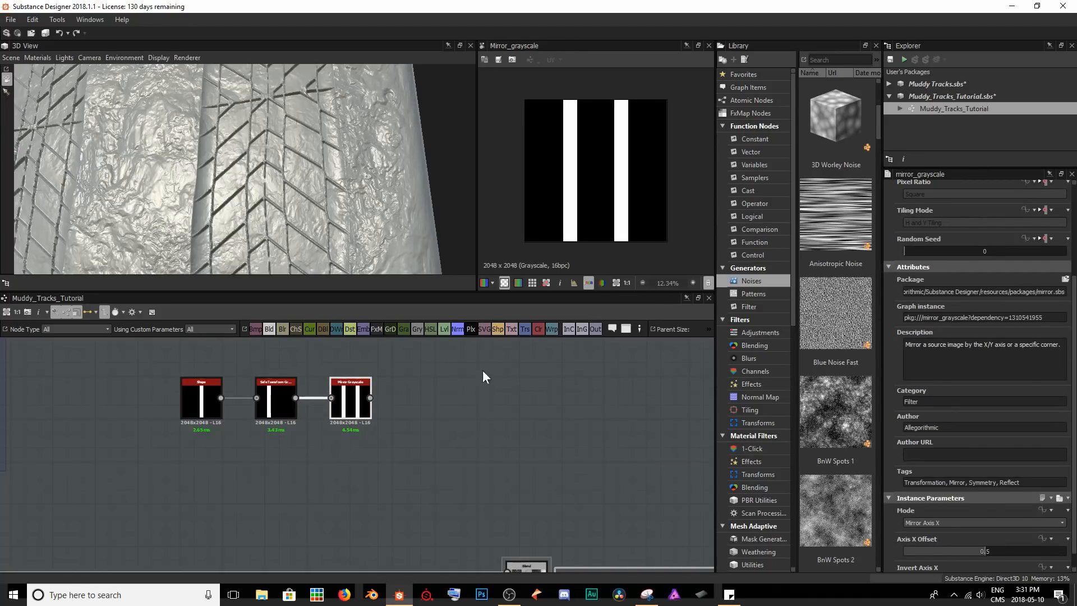
pyautogui.click(265, 402)
pyautogui.scroll(-3, 949, 491)
pyautogui.moveTo(938, 411)
pyautogui.mouseDown()
pyautogui.moveTo(965, 412)
pyautogui.moveTo(950, 409)
pyautogui.mouseUp()
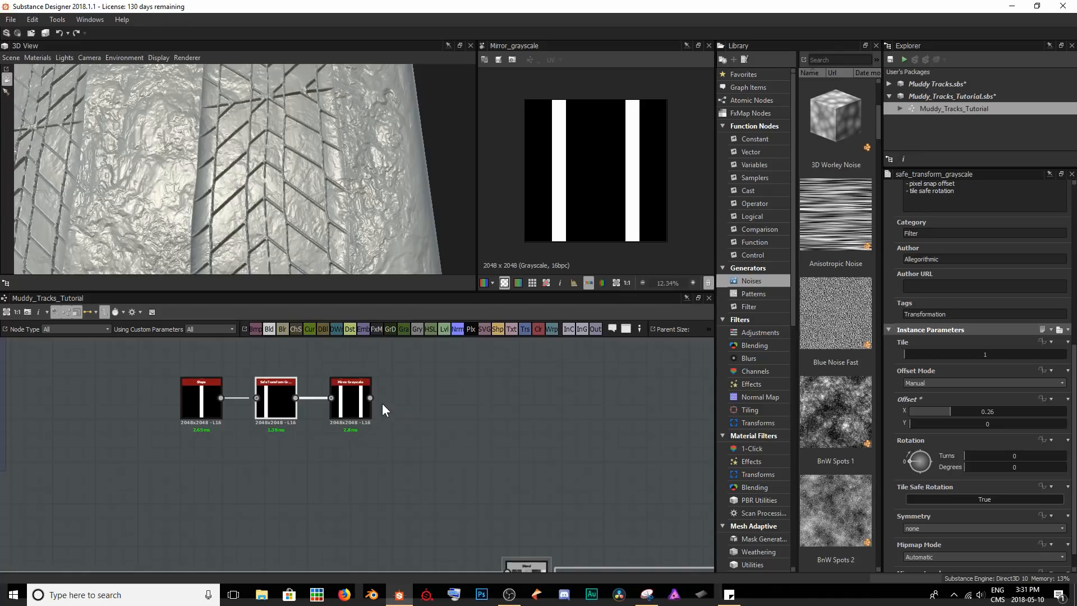
# Add a Slope Blur Grayscale node after the Mirror Grayscale node.
pyautogui.click(358, 404)
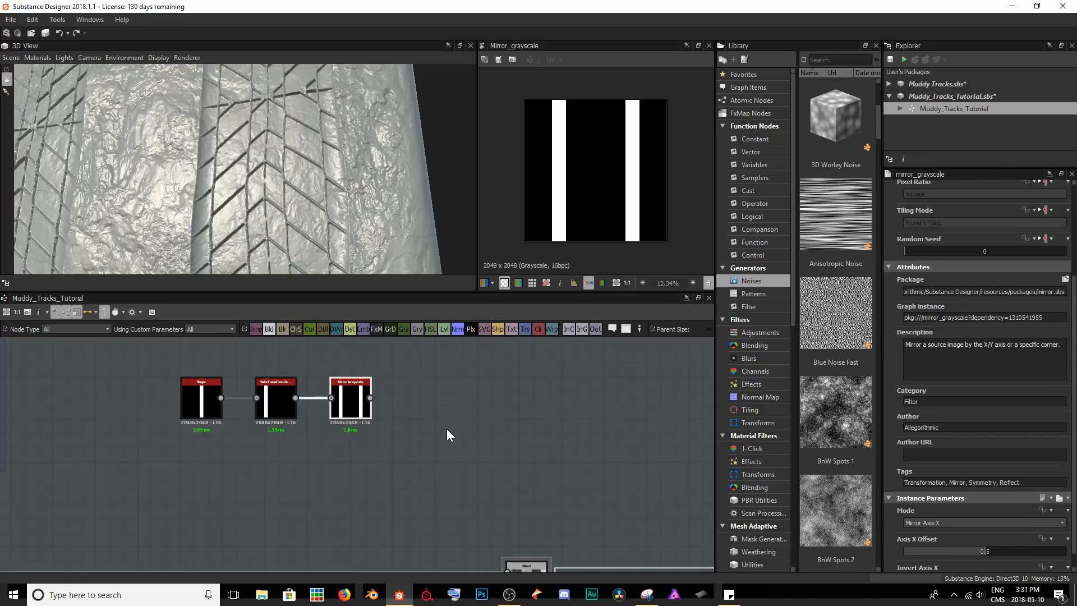
pyautogui.press('space')
pyautogui.write('sl')
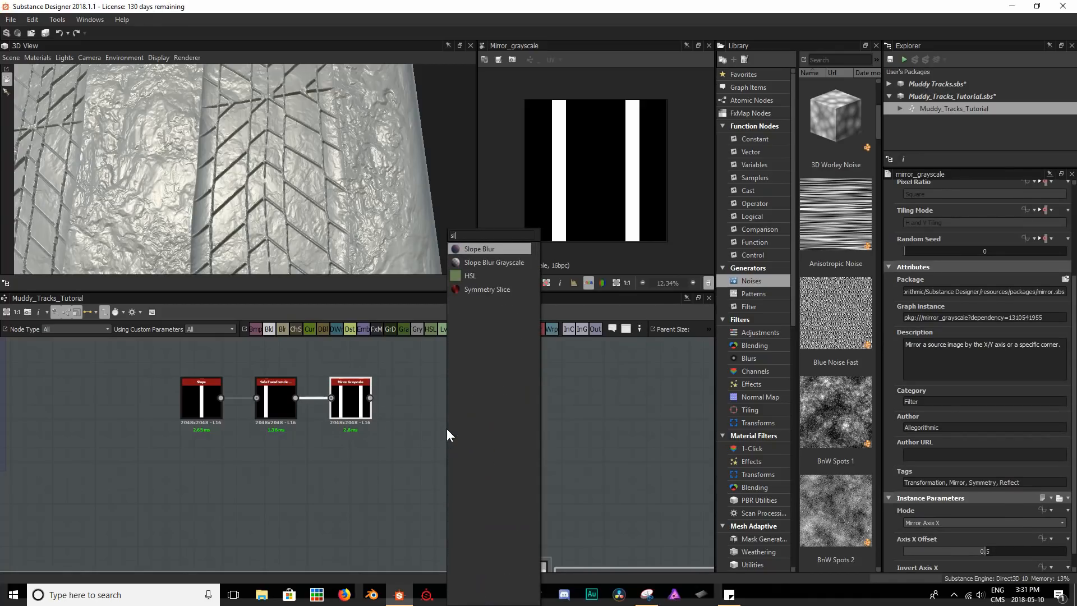
pyautogui.press('Down')
pyautogui.press('Return')
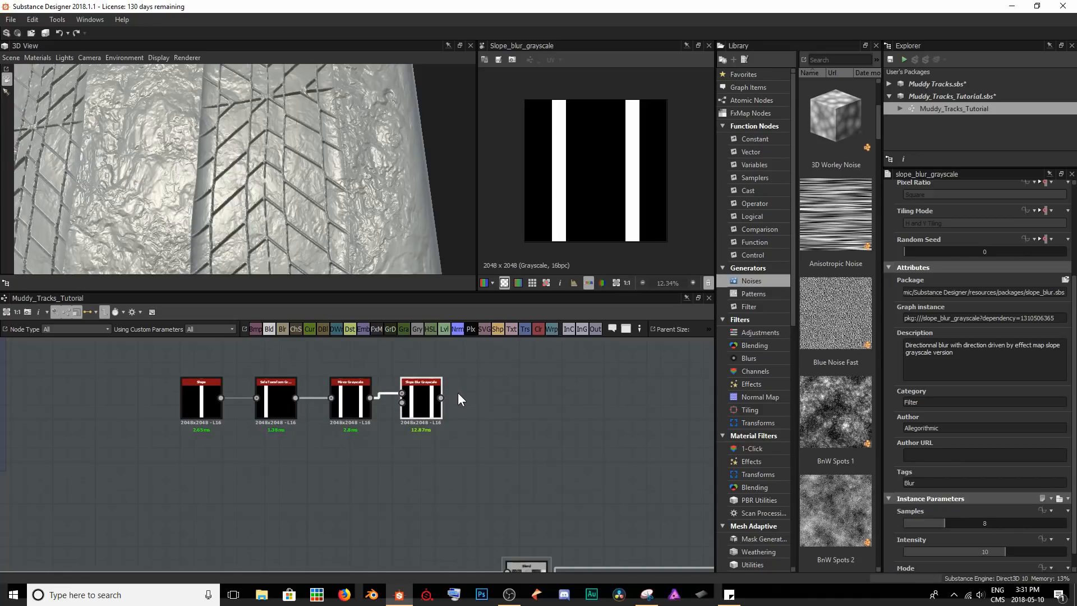
# Add a Gaussian Noise node and connect it to the slope input of Slope Blur Grayscale, previewing the blurred strips.
pyautogui.press('space')
pyautogui.write('gauss')
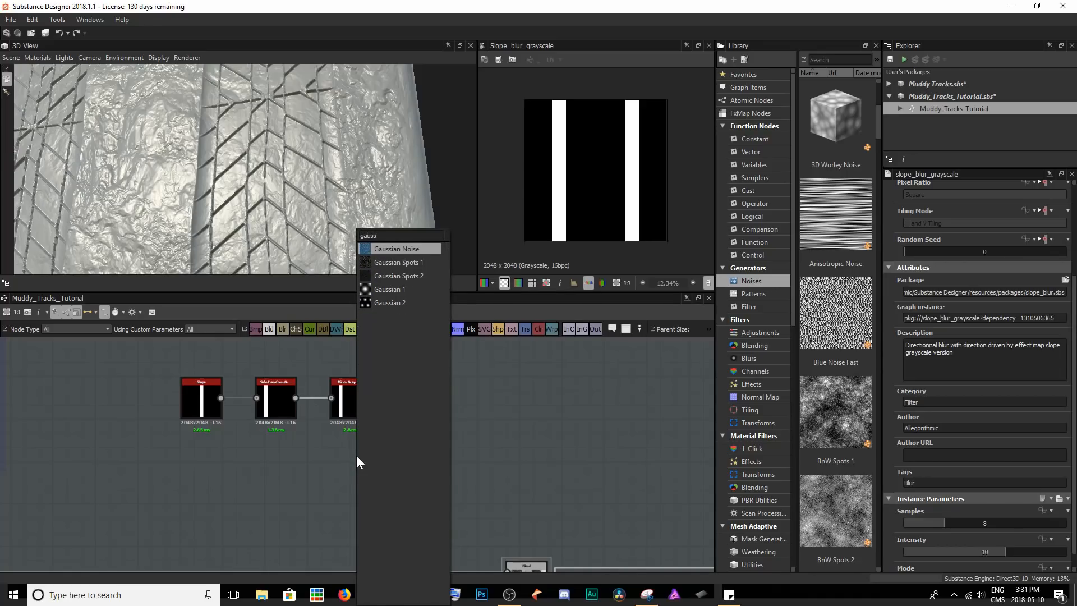
pyautogui.press('Return')
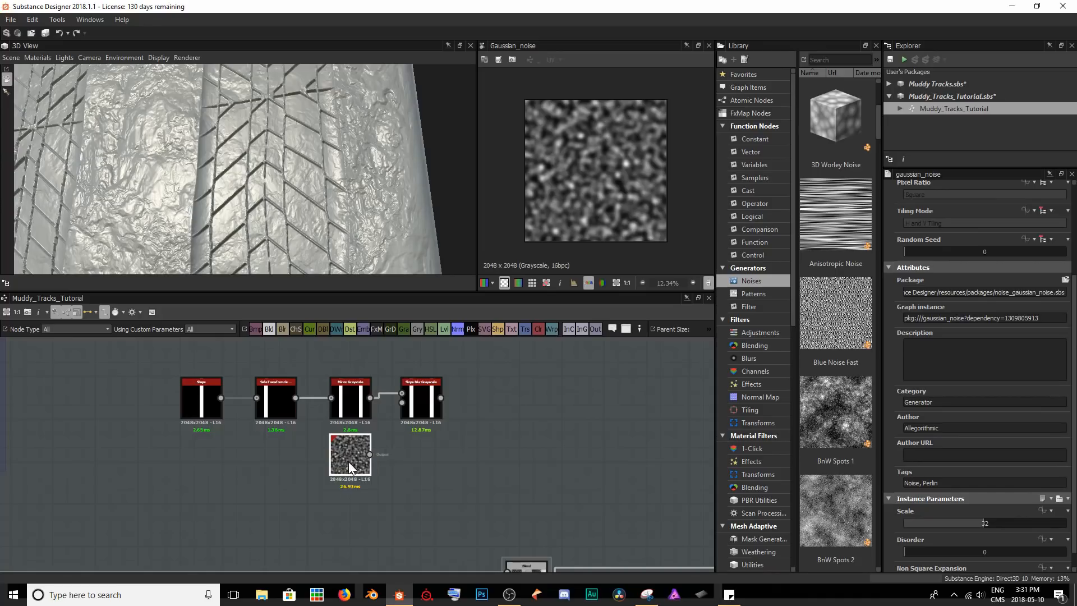
pyautogui.moveTo(369, 461); pyautogui.dragTo(408, 407)
pyautogui.doubleClick(417, 403)
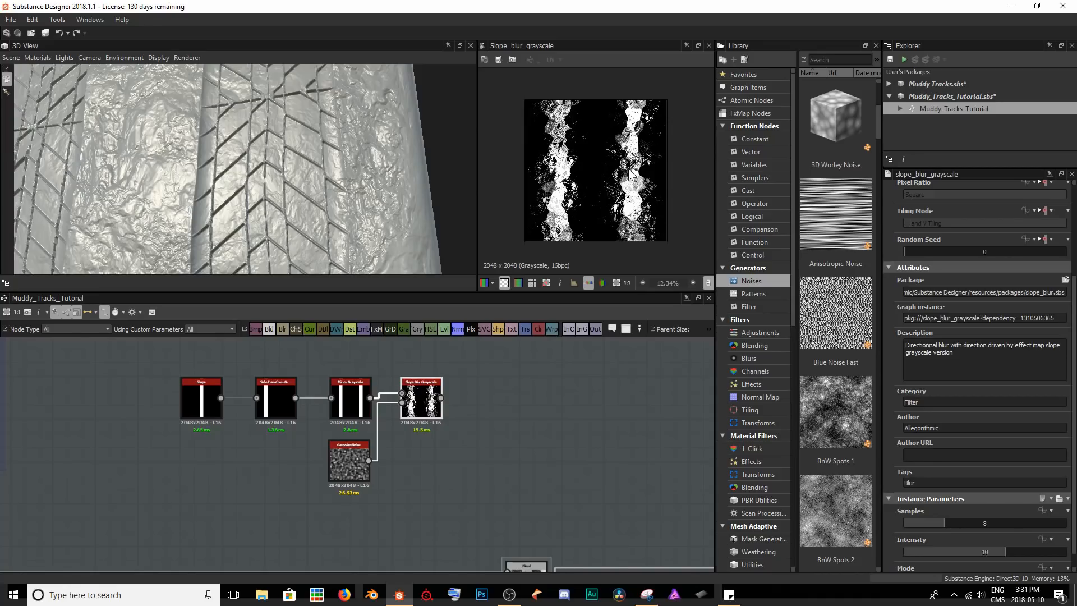
# Set the Slope Blur Grayscale node's Samples to 27 and Intensity to 1.28, keeping the Blur mode.
pyautogui.scroll(2, 631, 174)
pyautogui.scroll(-1, 939, 383)
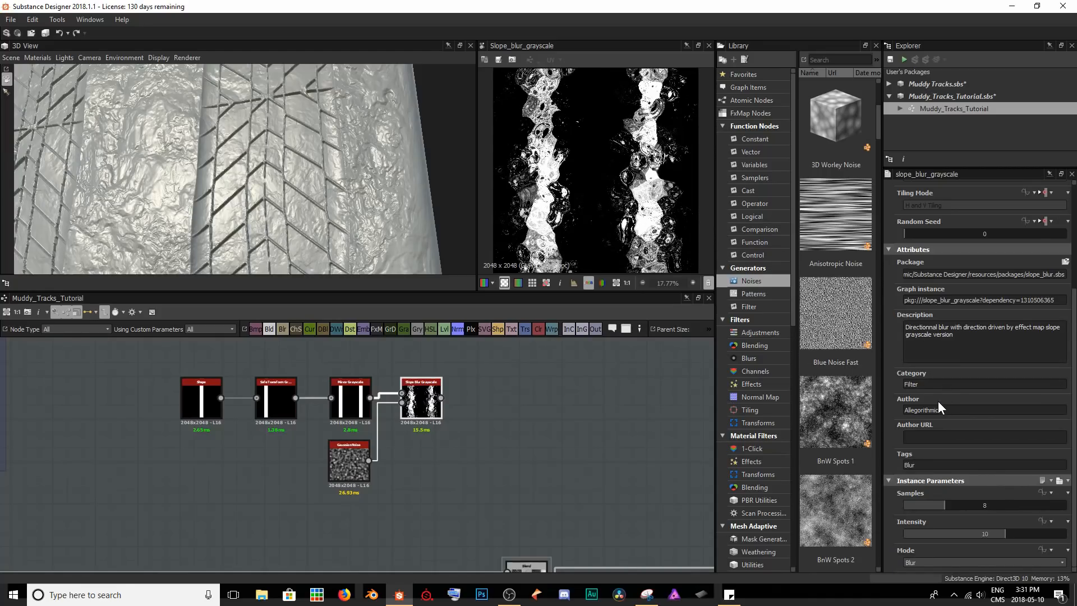
pyautogui.moveTo(943, 504); pyautogui.dragTo(1039, 501)
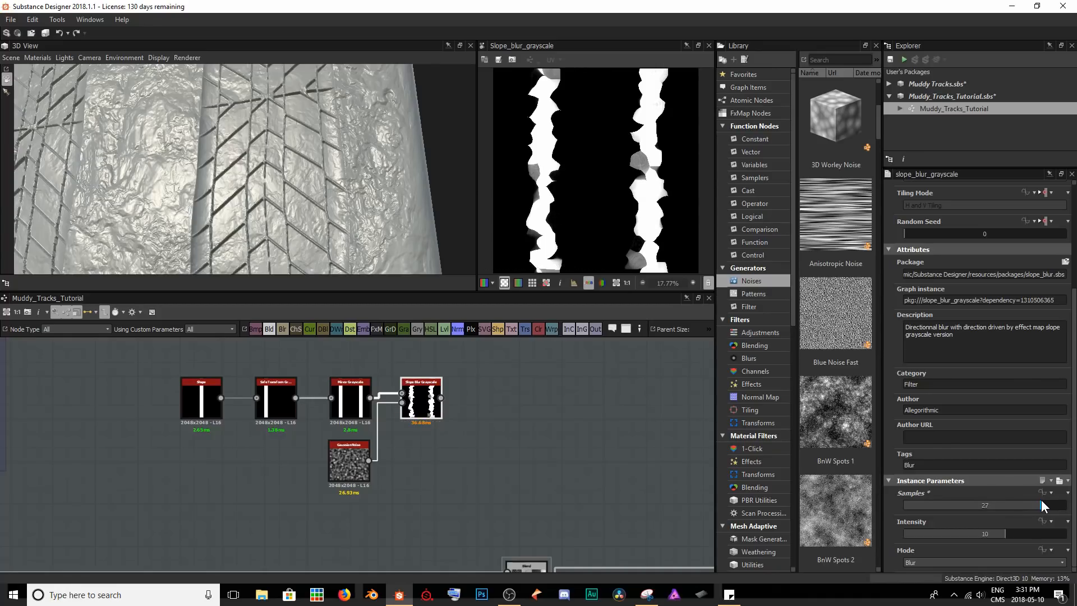
pyautogui.moveTo(1001, 534); pyautogui.dragTo(916, 534)
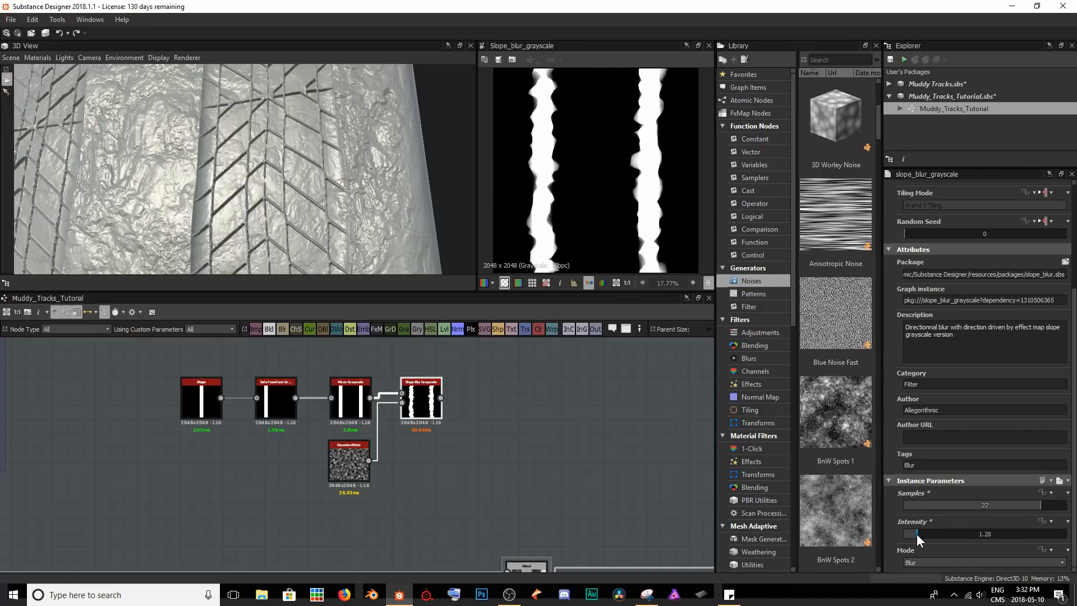
pyautogui.click(922, 563)
pyautogui.click(921, 564)
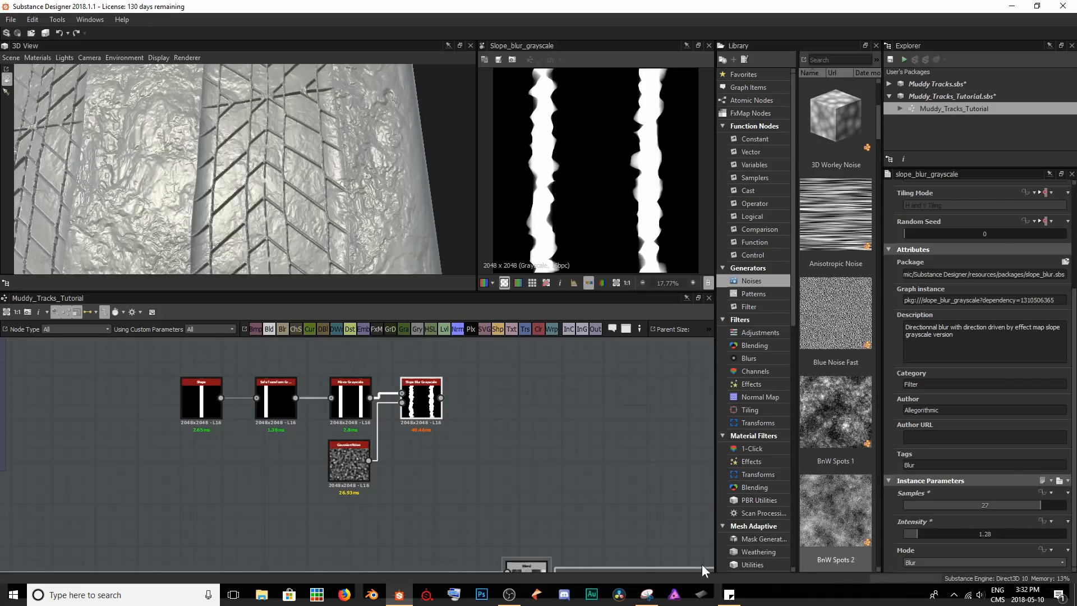
# Set the Gaussian Noise node's Scale to 15 for broader waves along the strips.
pyautogui.click(355, 472)
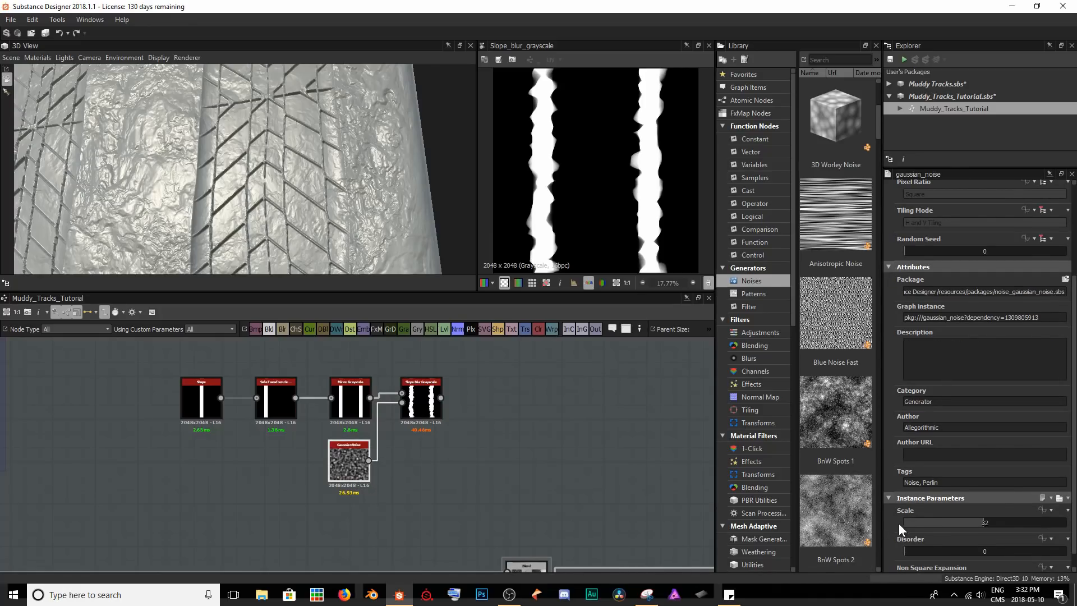
pyautogui.moveTo(982, 524); pyautogui.dragTo(944, 532)
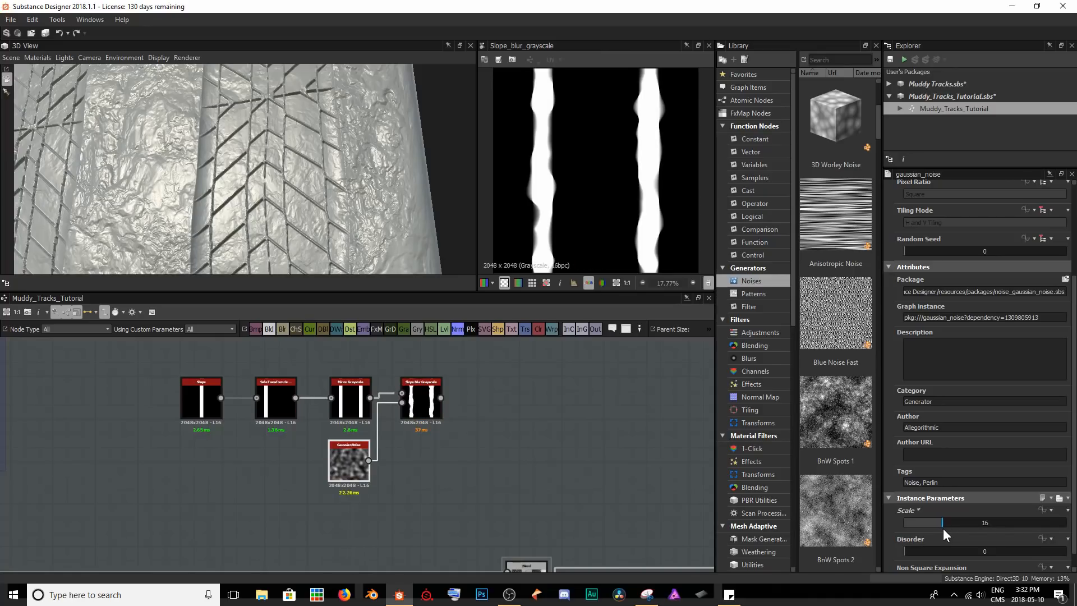
pyautogui.scroll(-2, 592, 170)
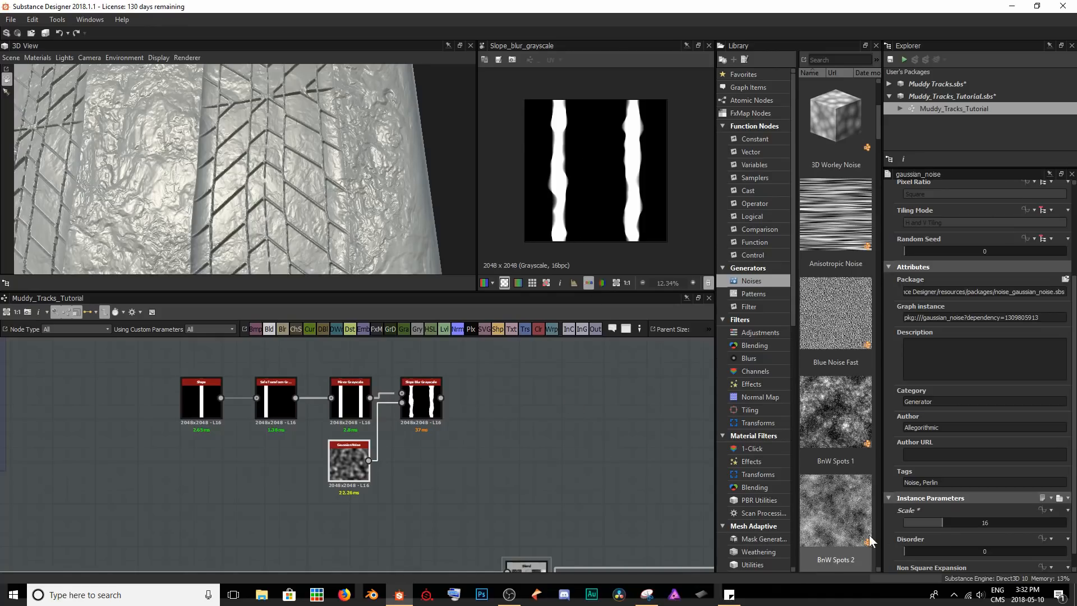
pyautogui.moveTo(938, 523); pyautogui.dragTo(939, 519)
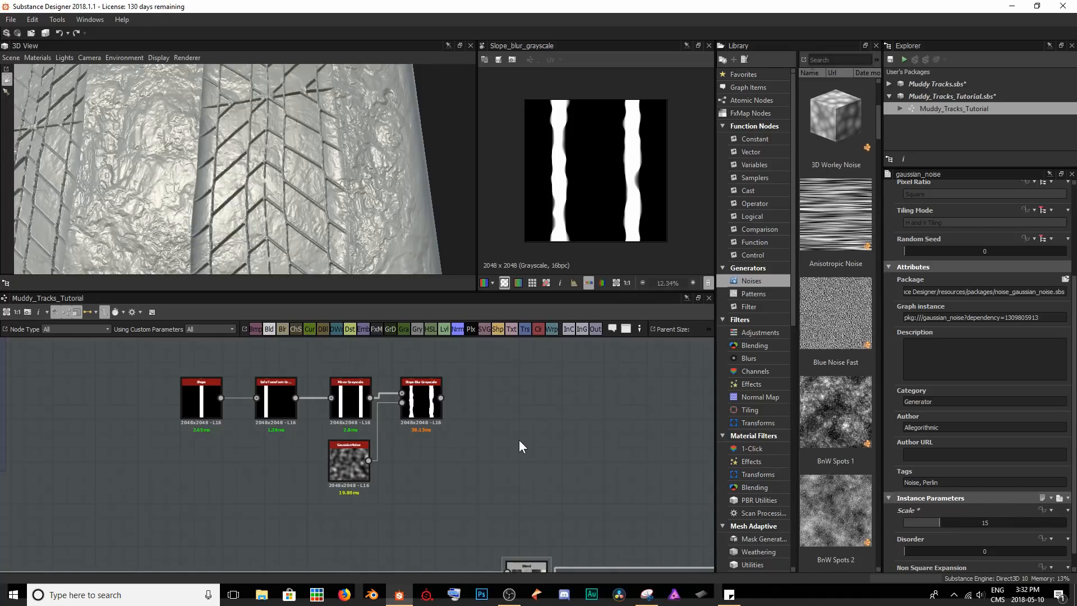
# Add a Warp node after Slope Blur Grayscale, driven by the Gaussian Noise, with an Intensity of 0.5.
pyautogui.click(429, 408)
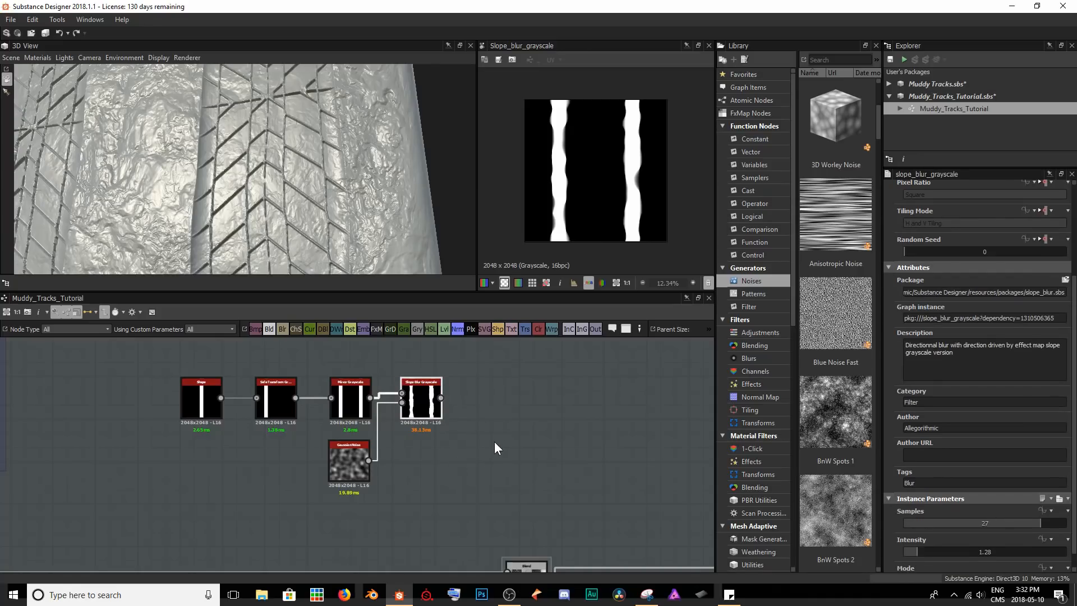
pyautogui.press('space')
pyautogui.write('warp')
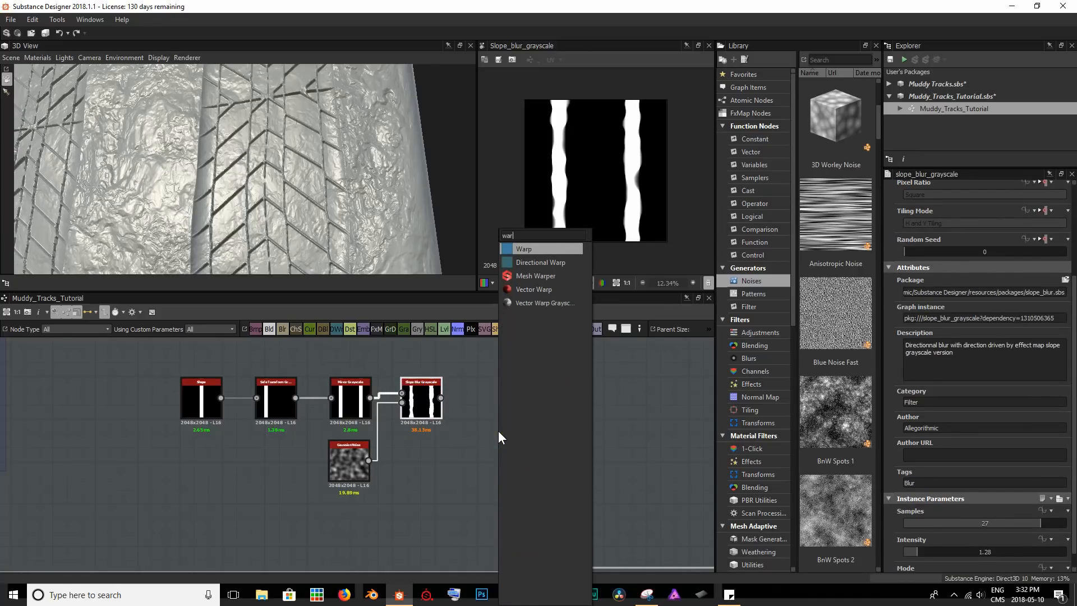
pyautogui.press('Return')
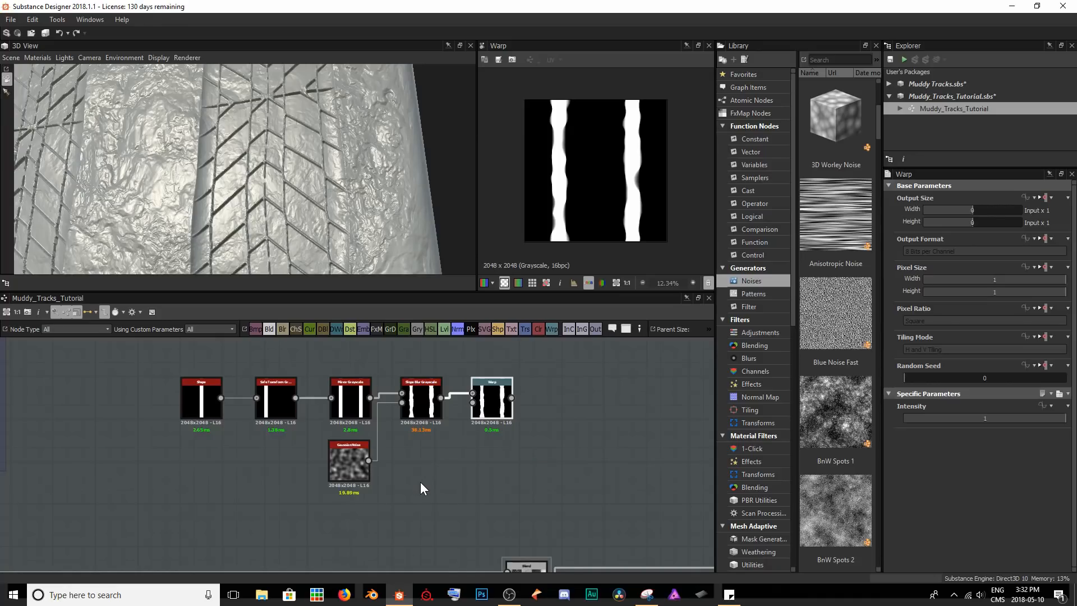
pyautogui.moveTo(368, 461); pyautogui.dragTo(473, 402)
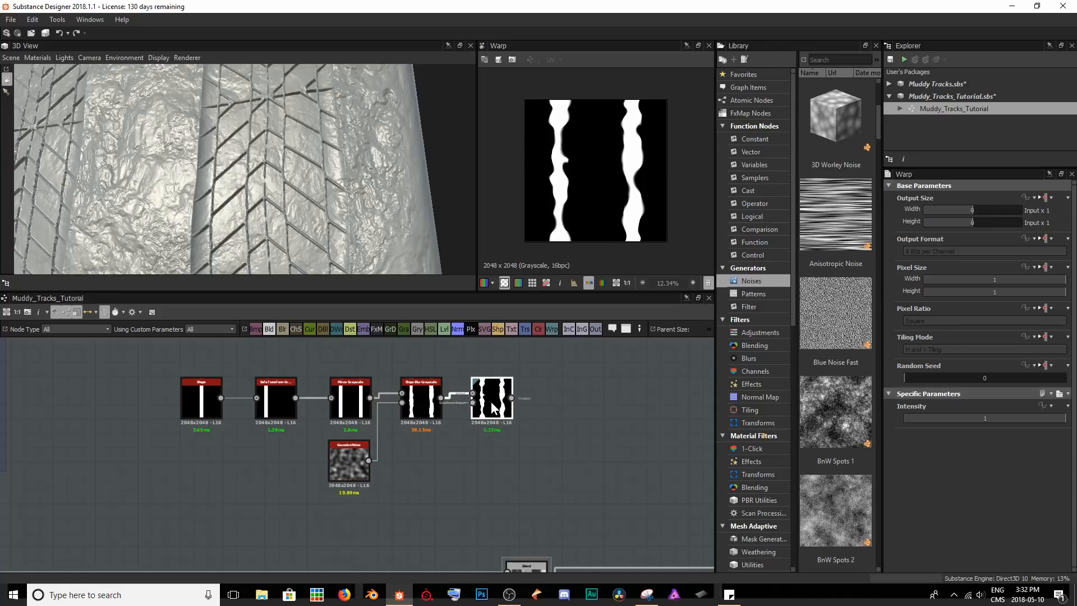
pyautogui.moveTo(1066, 420); pyautogui.dragTo(983, 415)
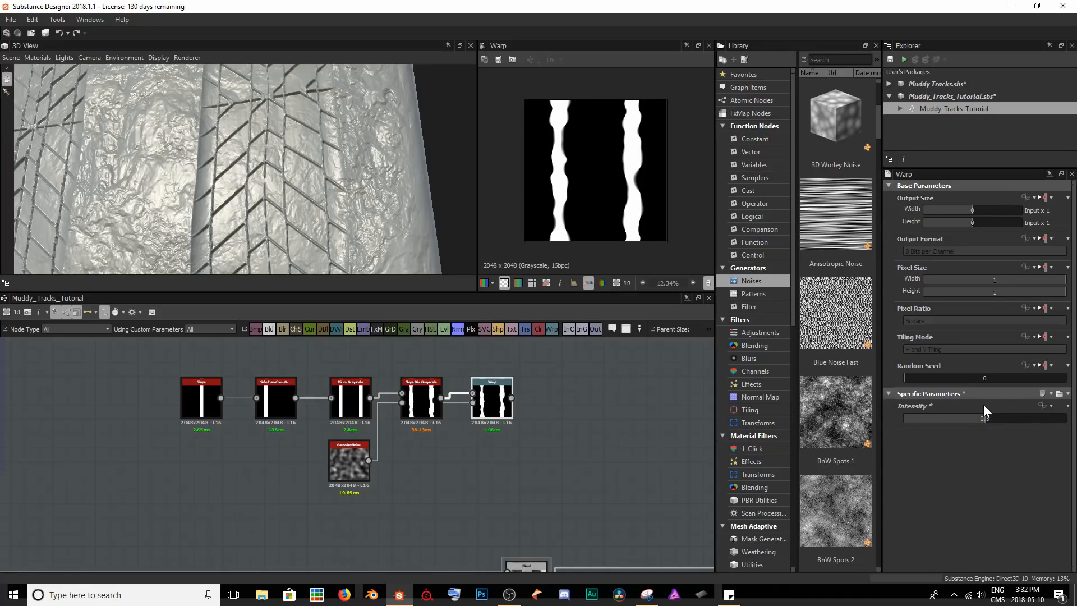
# Add a Blur node after the Warp node and compare the previews of both nodes.
pyautogui.moveTo(589, 464); pyautogui.dragTo(516, 458, button='middle')
pyautogui.scroll(-2, 497, 449)
pyautogui.scroll(3, 492, 439)
pyautogui.scroll(2, 426, 406)
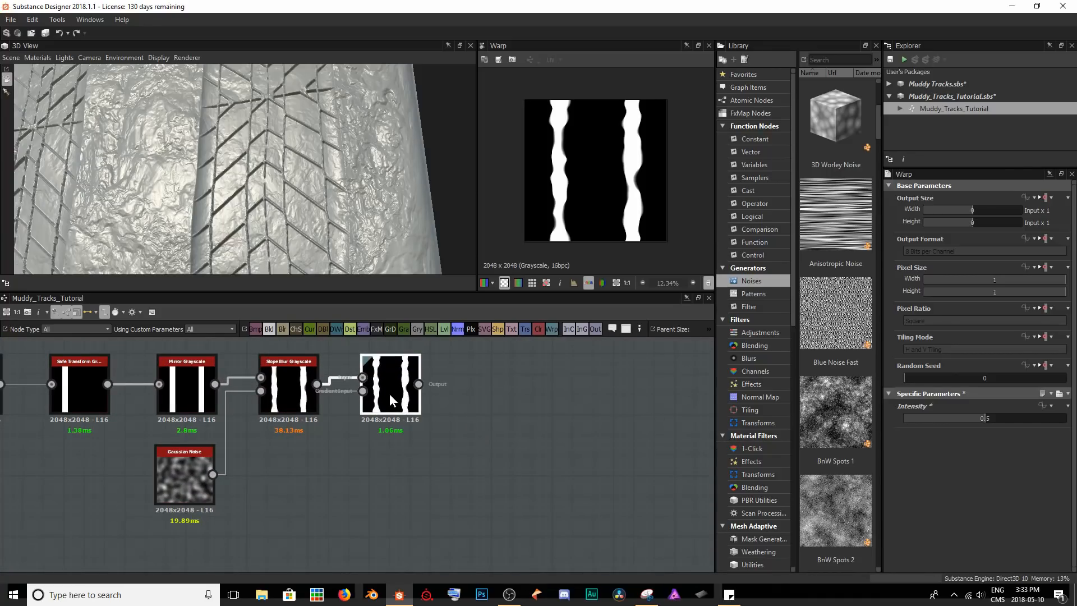
pyautogui.press('space')
pyautogui.write('blur')
pyautogui.press('Return')
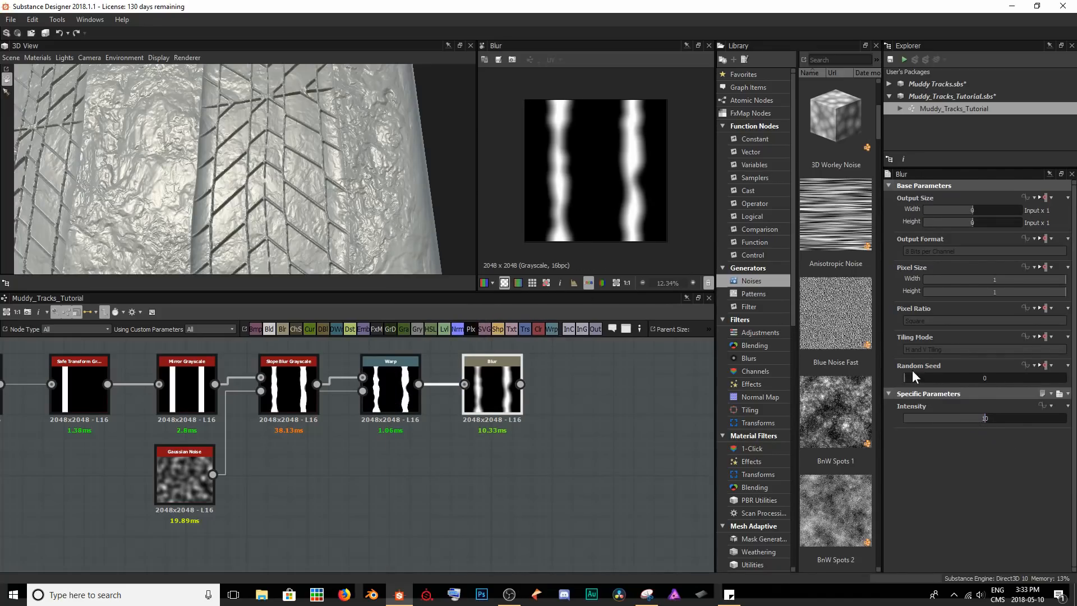
pyautogui.scroll(2, 647, 150)
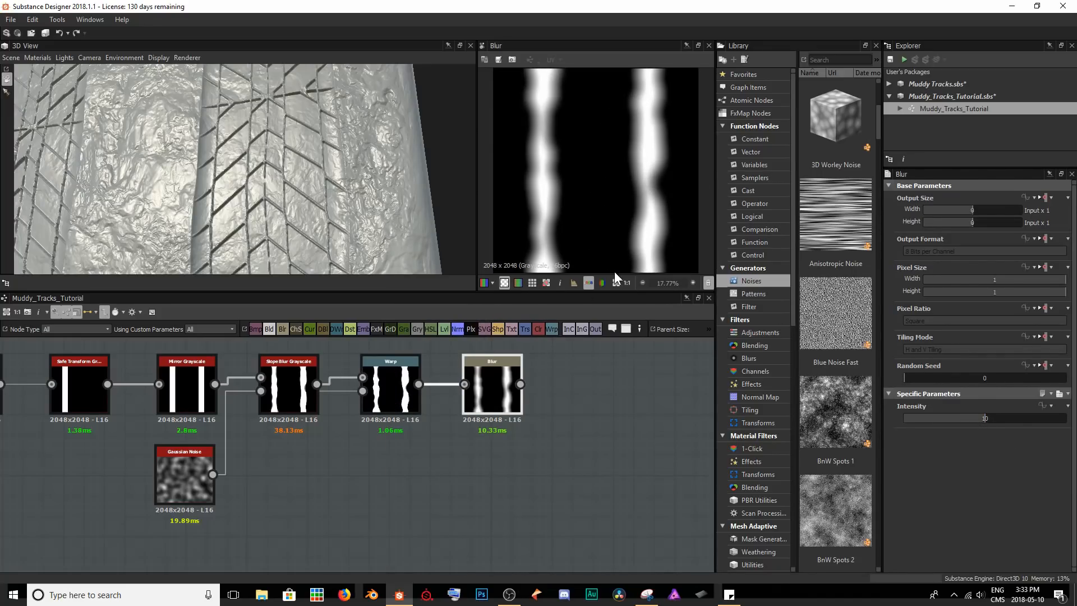
pyautogui.doubleClick(391, 390)
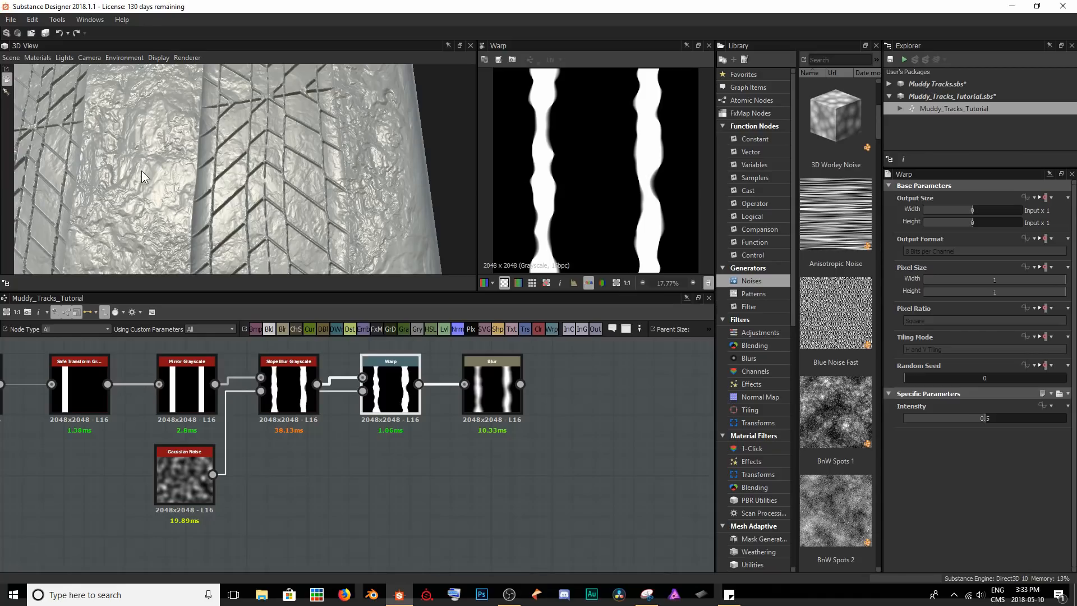
# Lower the Blur node's Intensity to 6.38 and preview the softened strips.
pyautogui.moveTo(224, 180); pyautogui.dragTo(198, 153)
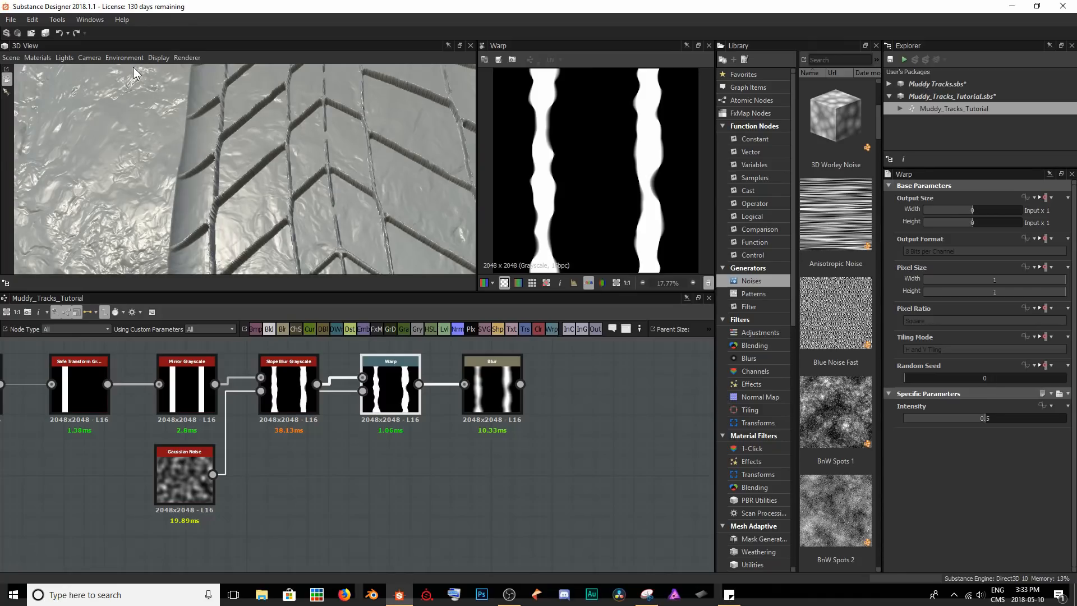
pyautogui.moveTo(189, 227); pyautogui.dragTo(259, 175)
pyautogui.click(503, 405)
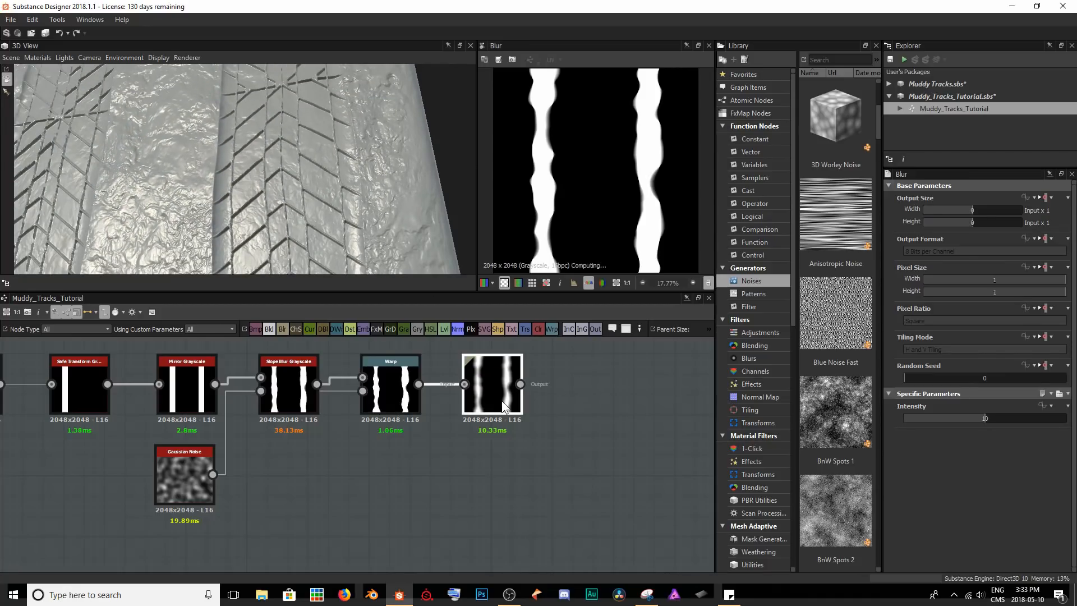
pyautogui.moveTo(979, 418)
pyautogui.mouseDown()
pyautogui.moveTo(941, 407)
pyautogui.moveTo(964, 406)
pyautogui.mouseUp()
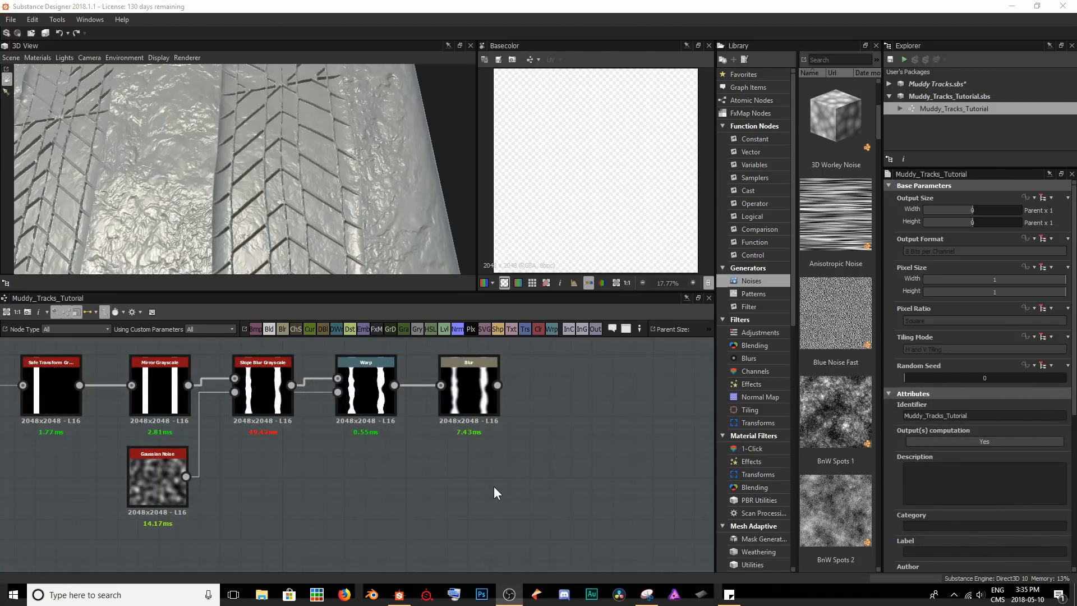
pyautogui.doubleClick(482, 393)
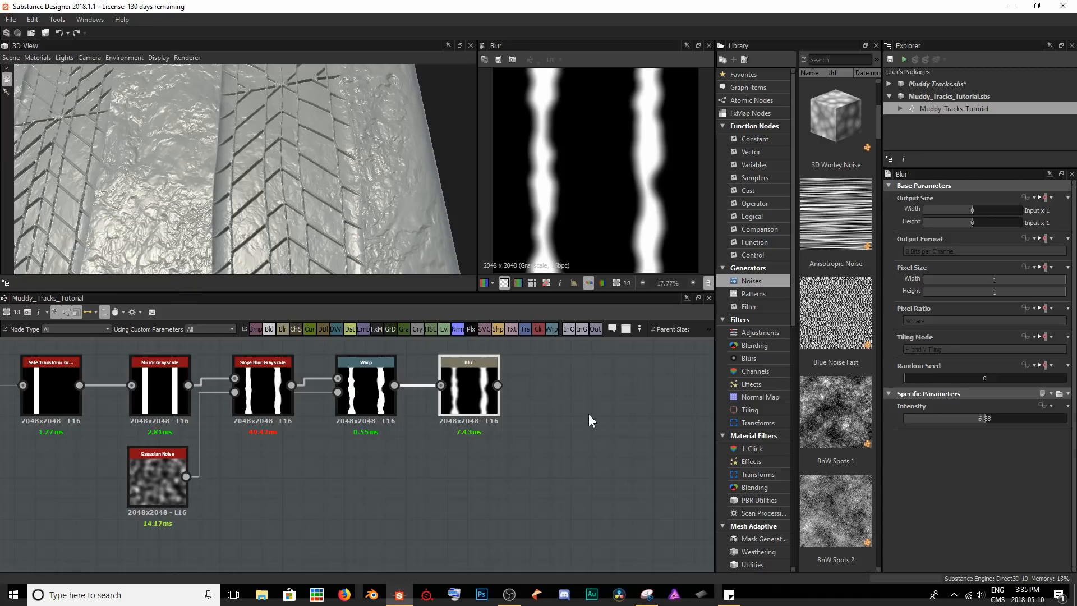
# Add a BnW Spots 3 noise node above the strip mask chain and inspect its preview.
pyautogui.moveTo(583, 397); pyautogui.dragTo(502, 477, button='middle')
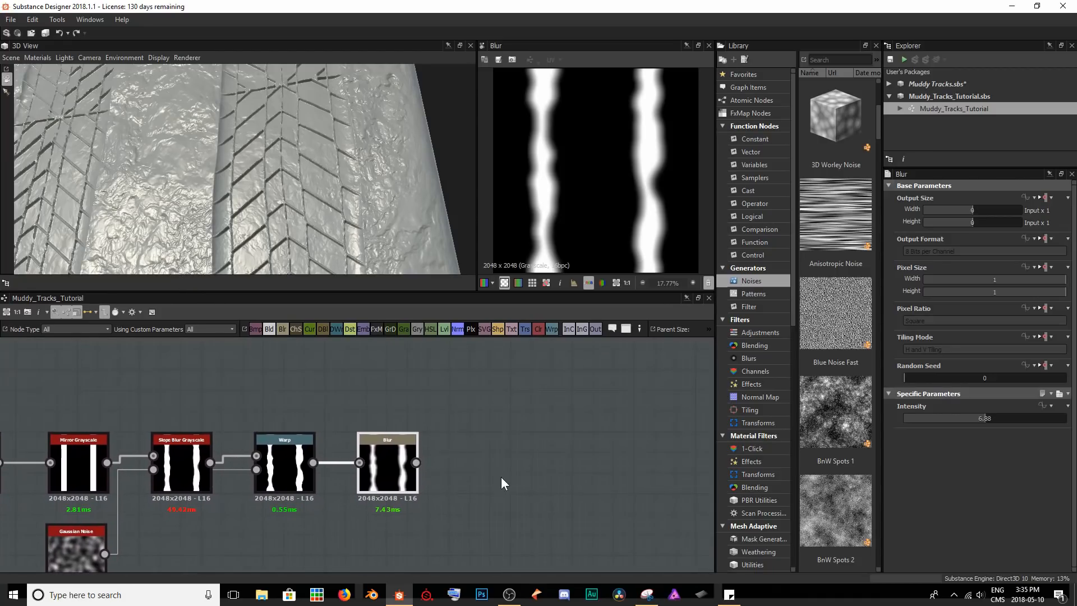
pyautogui.moveTo(358, 382); pyautogui.dragTo(338, 418, button='middle')
pyautogui.press('space')
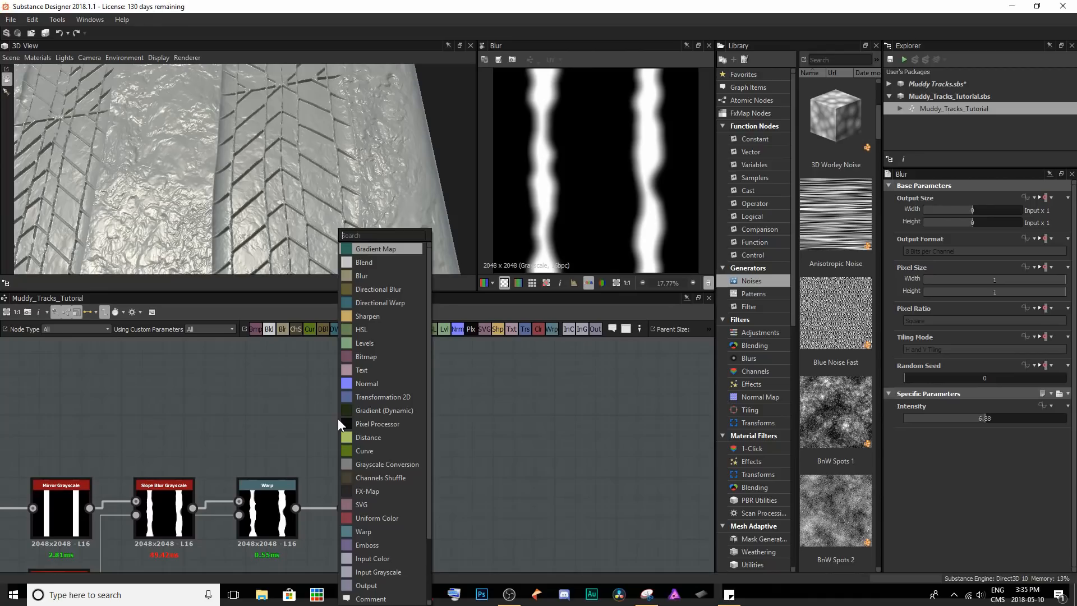
pyautogui.write('bnw')
pyautogui.press('Down')
pyautogui.press('Down')
pyautogui.press('Return')
pyautogui.moveTo(338, 419); pyautogui.dragTo(274, 356)
pyautogui.scroll(5, 599, 194)
pyautogui.scroll(2, 570, 201)
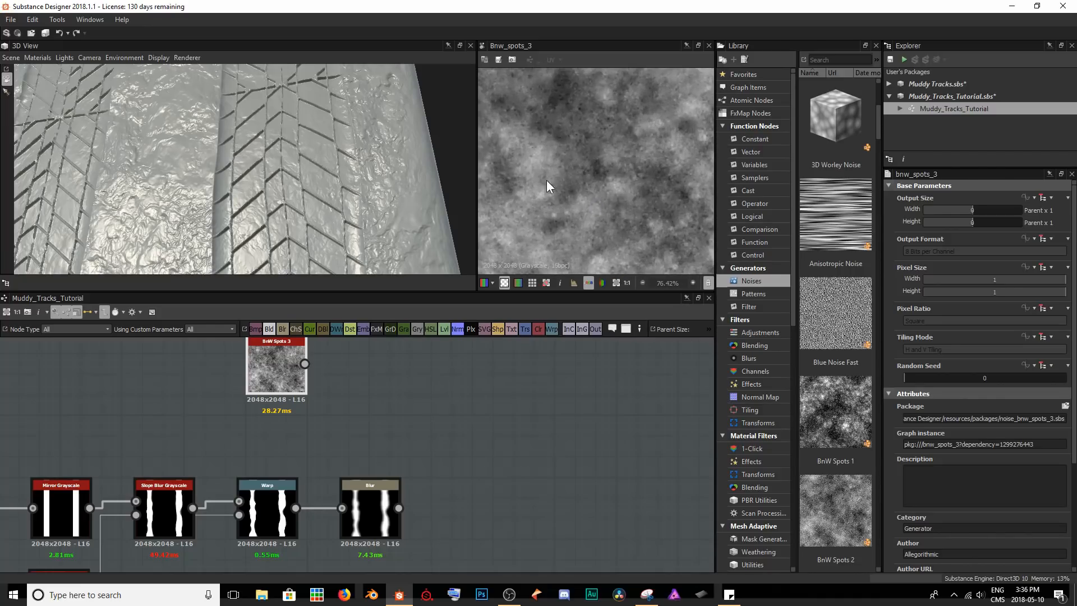
# Add a Blend node after Blur, taking Blur as its background and BnW Spots 3 as its foreground.
pyautogui.click(372, 496)
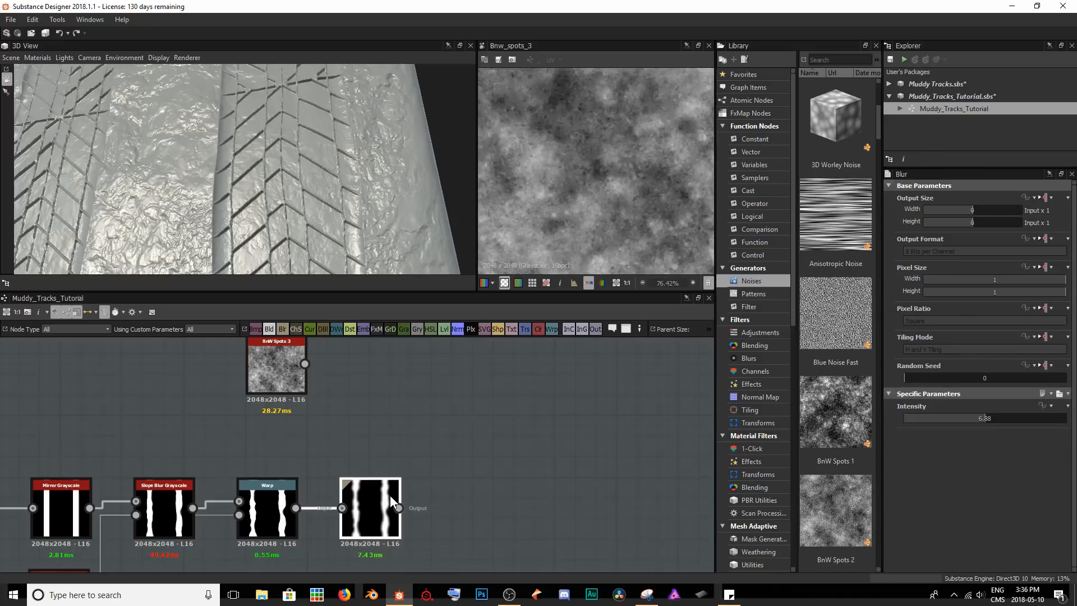
pyautogui.press('space')
pyautogui.write('bl')
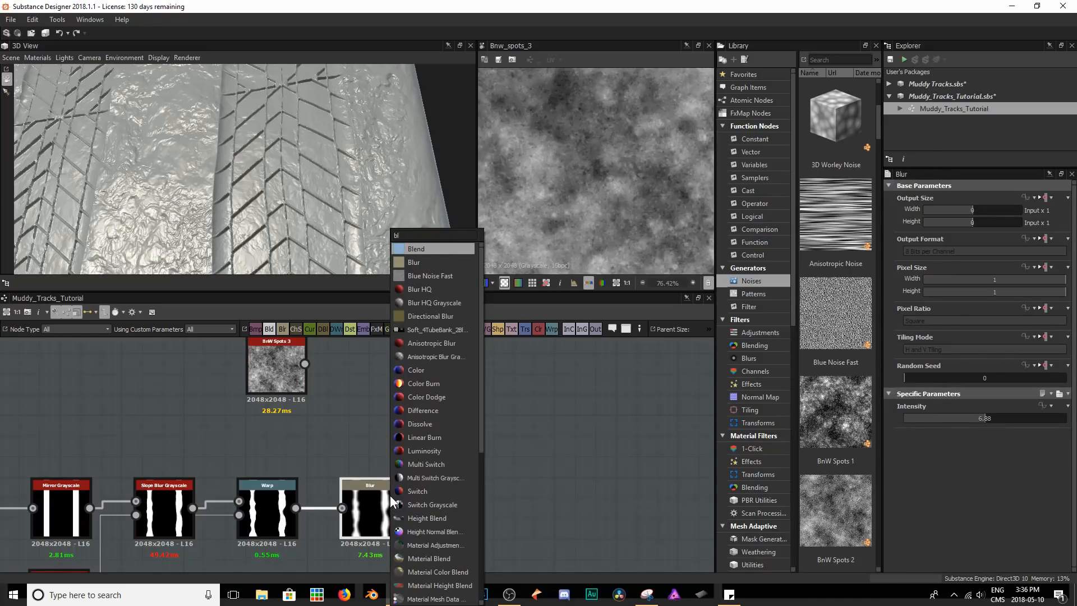
pyautogui.press('Return')
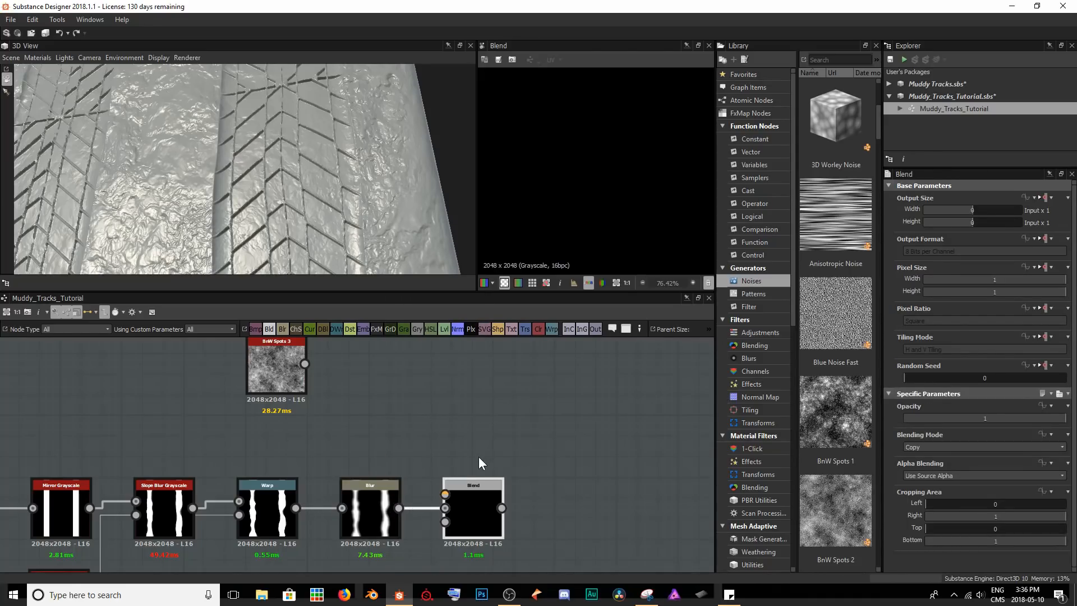
pyautogui.moveTo(473, 516); pyautogui.dragTo(471, 444)
pyautogui.moveTo(305, 364); pyautogui.dragTo(442, 423)
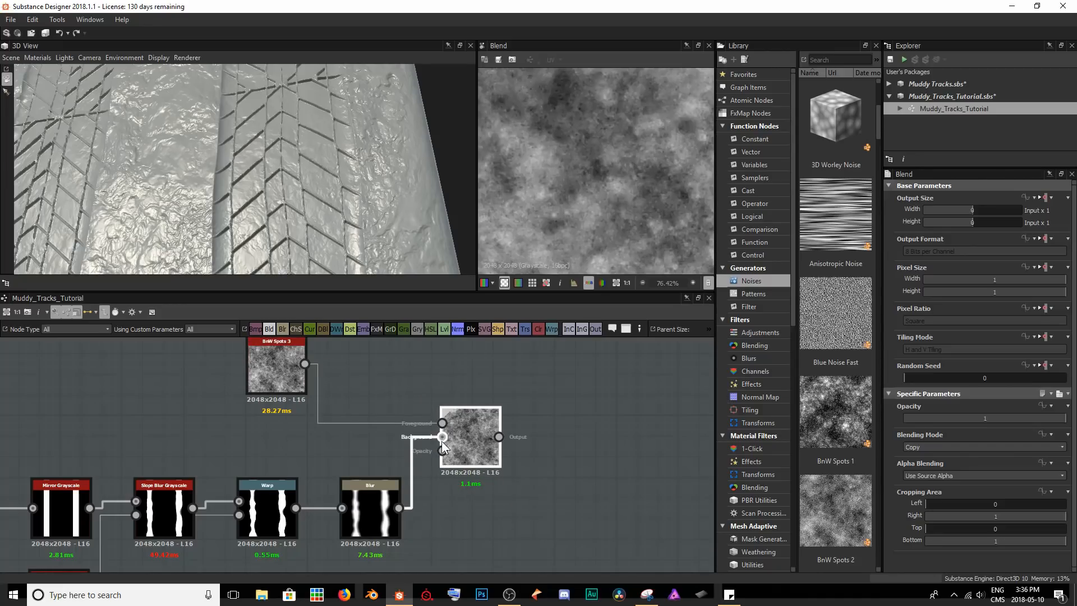
# Connect the Blur node to the Blend's Opacity input and inspect the masked noise strips.
pyautogui.scroll(-5, 564, 183)
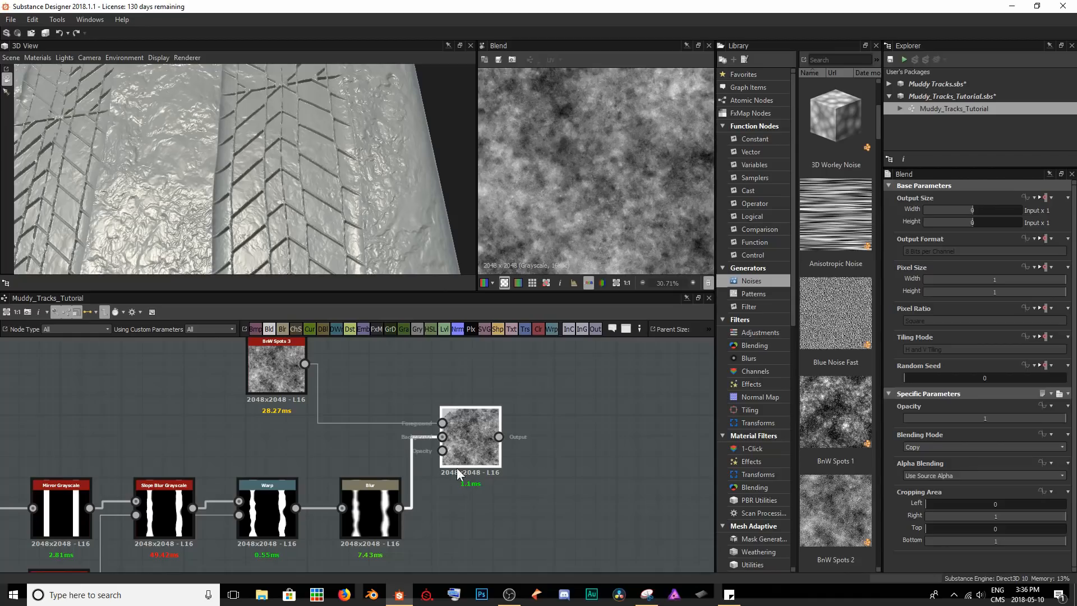
pyautogui.moveTo(398, 508); pyautogui.dragTo(442, 450)
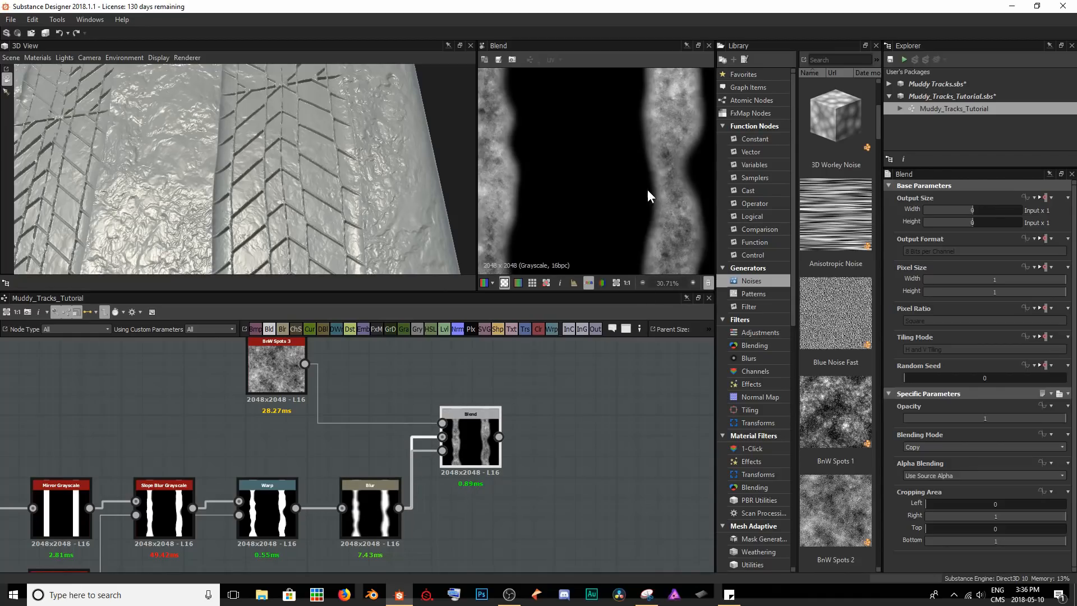
pyautogui.scroll(5, 591, 154)
pyautogui.moveTo(630, 163); pyautogui.dragTo(654, 183, button='middle')
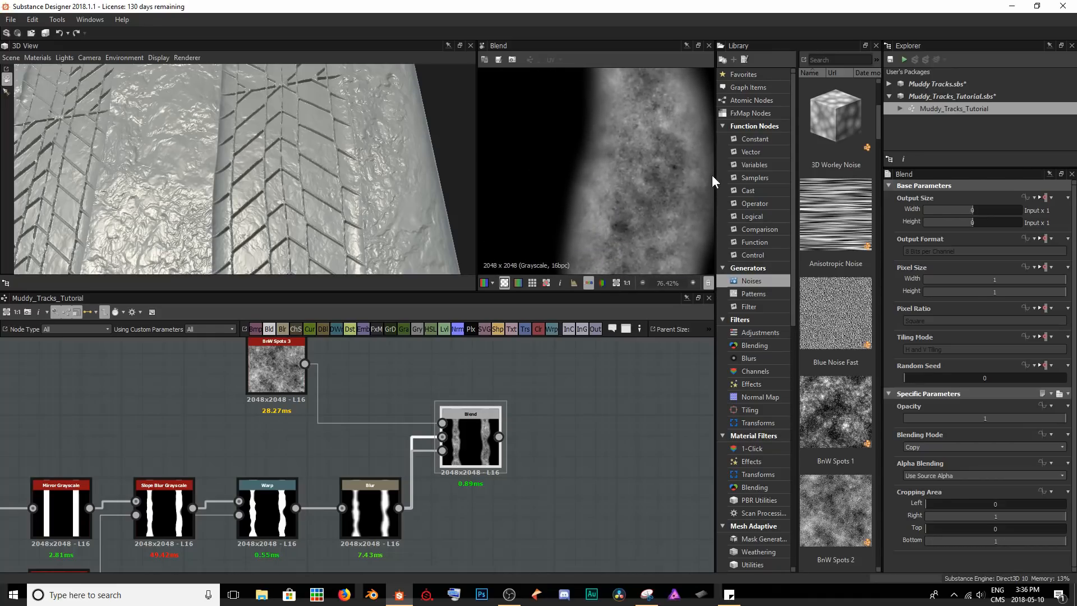
pyautogui.scroll(-3, 663, 171)
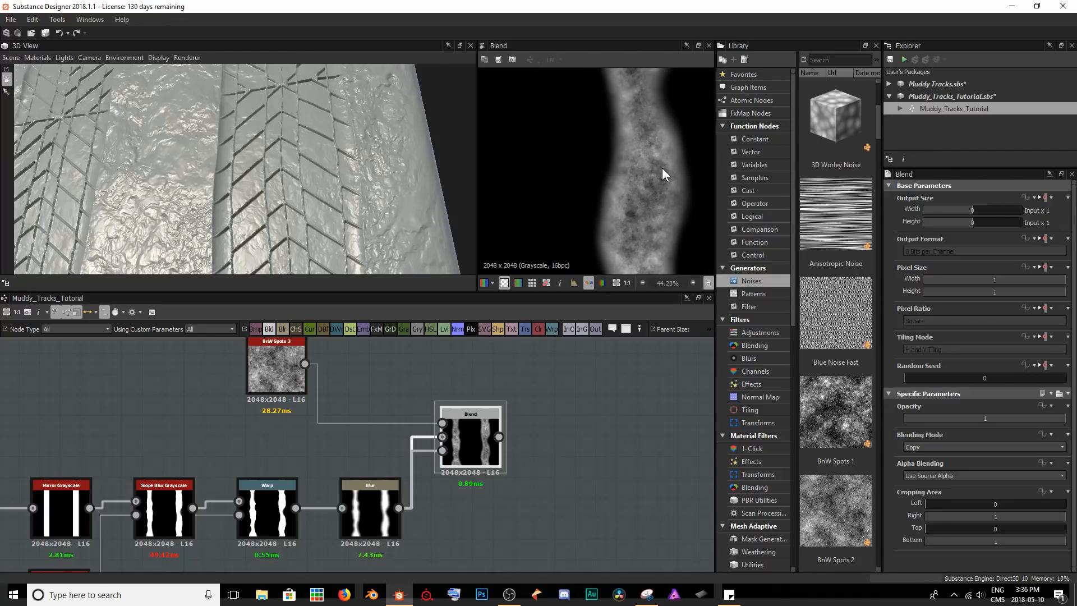
pyautogui.scroll(-6, 659, 173)
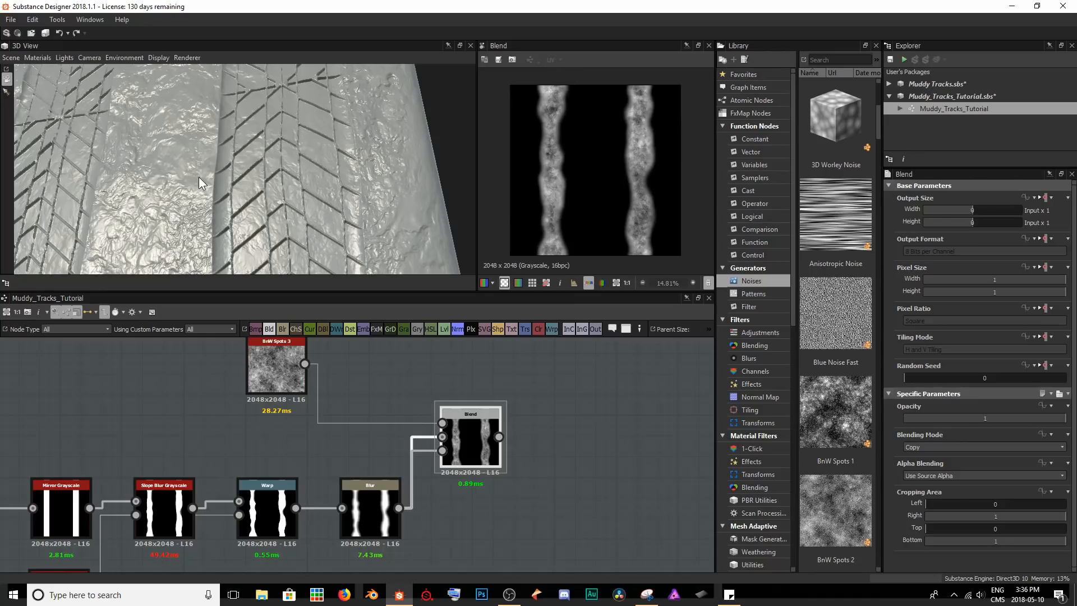
# Examine the tread surface in 3D, and duplicate the Tile Generator node that repeats the tire treads.
pyautogui.moveTo(195, 175); pyautogui.dragTo(219, 109)
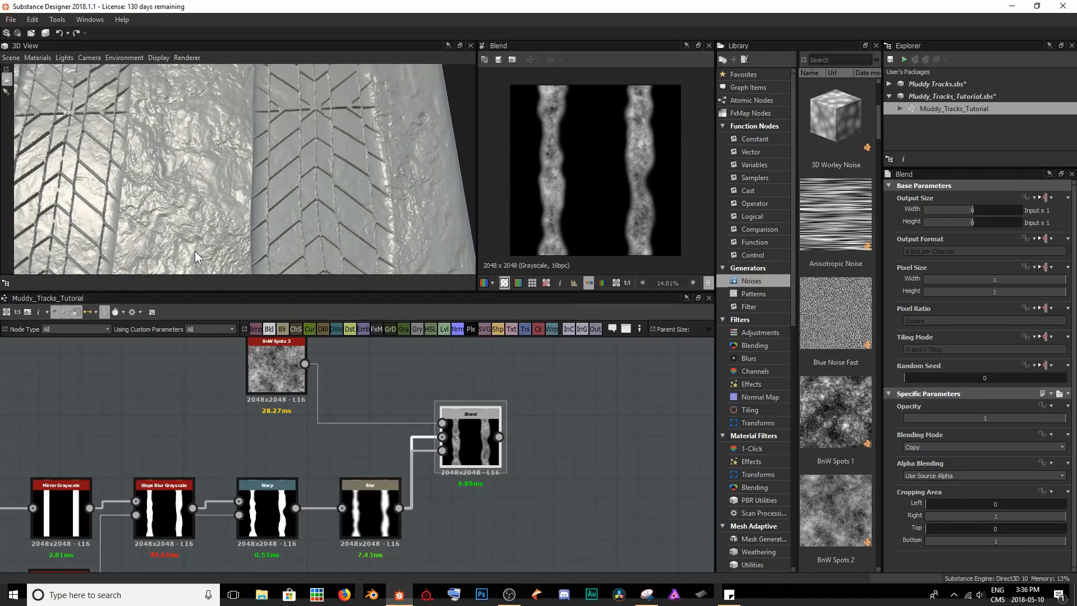
pyautogui.moveTo(210, 247); pyautogui.dragTo(278, 162)
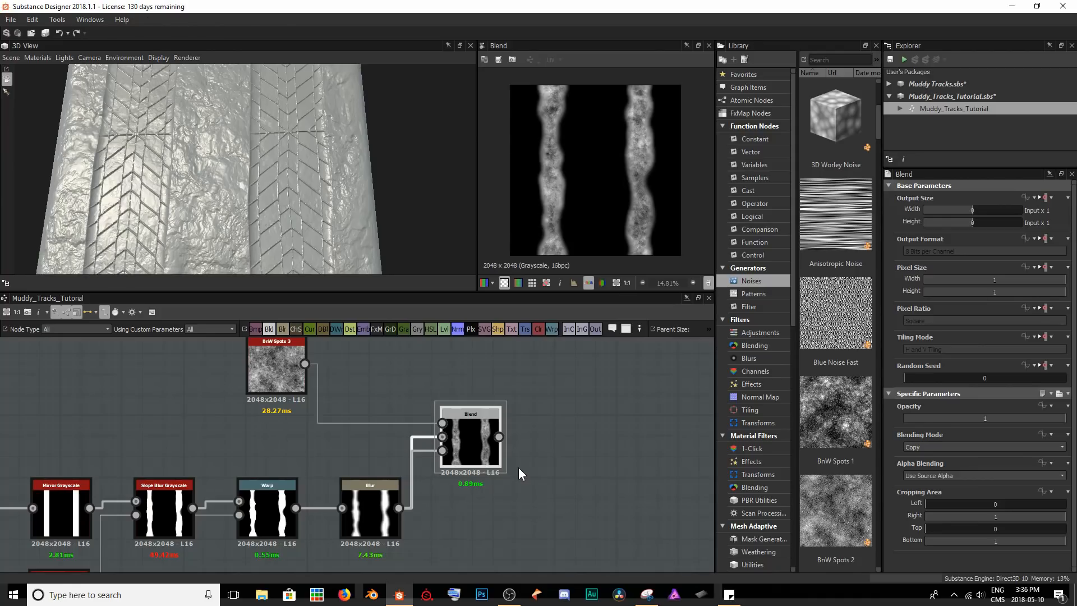
pyautogui.scroll(-3, 347, 467)
pyautogui.moveTo(247, 469); pyautogui.dragTo(501, 428, button='middle')
pyautogui.moveTo(164, 471); pyautogui.dragTo(443, 462, button='middle')
pyautogui.scroll(5, 301, 401)
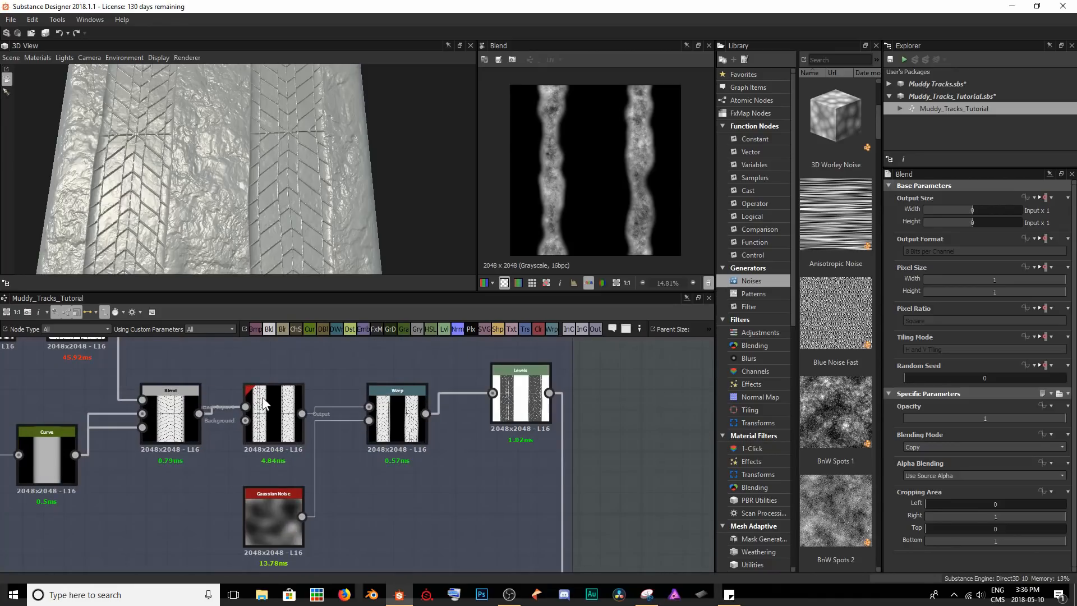
pyautogui.doubleClick(282, 388)
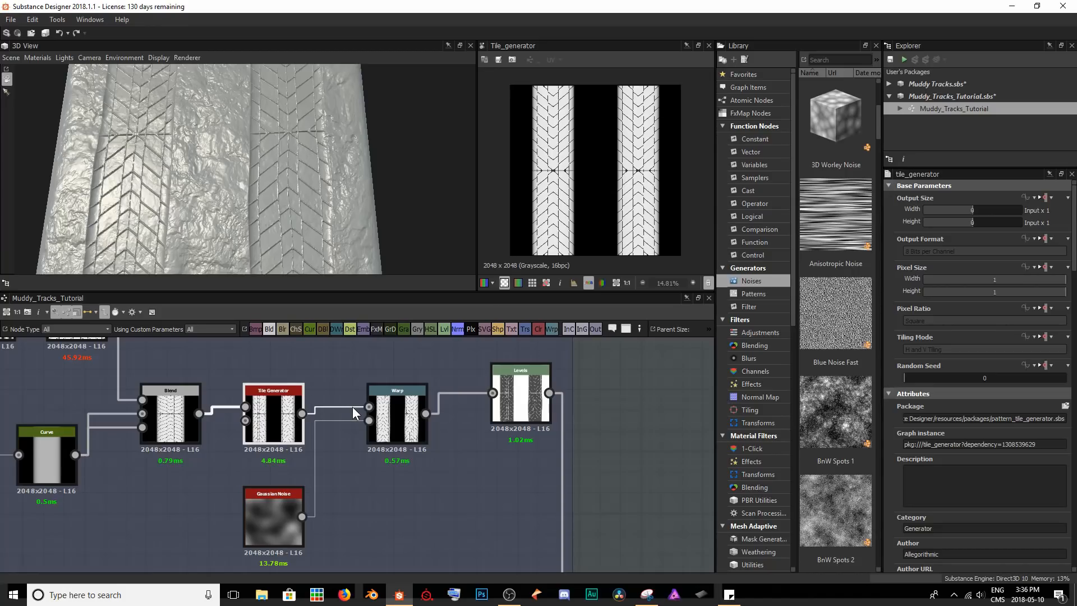
pyautogui.hotkey('ctrl', 'd')
# Place the Tile Generator copy after the strip Blend, feed that Blend into its pattern input, and review its instance parameters.
pyautogui.moveTo(445, 428); pyautogui.dragTo(350, 430, button='middle')
pyautogui.scroll(-3, 331, 443)
pyautogui.moveTo(295, 454); pyautogui.dragTo(653, 403)
pyautogui.moveTo(668, 404); pyautogui.dragTo(182, 401, button='middle')
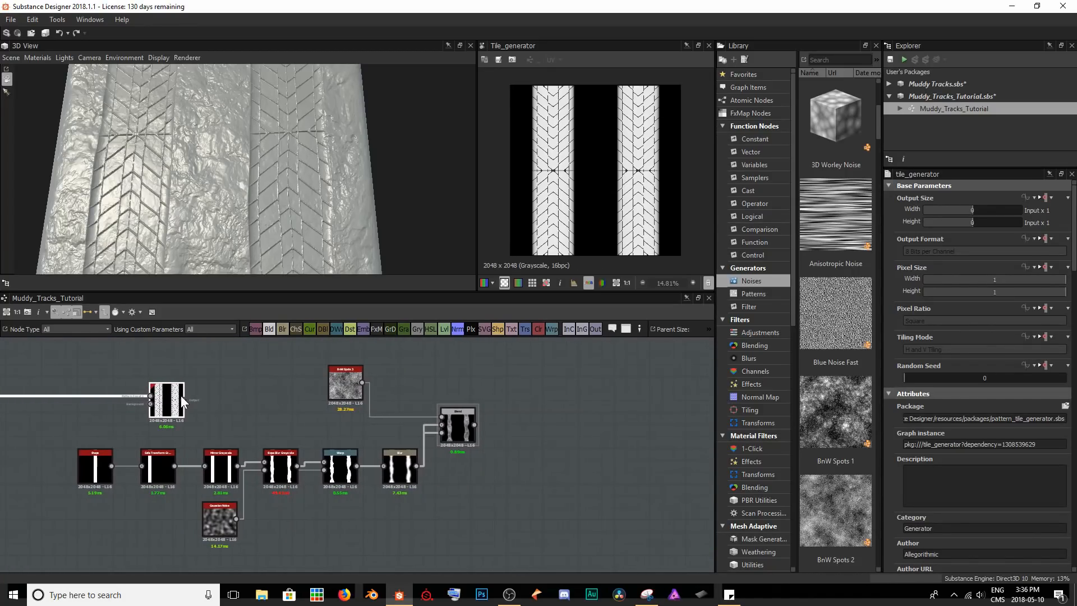
pyautogui.moveTo(182, 401); pyautogui.dragTo(528, 422)
pyautogui.scroll(3, 490, 429)
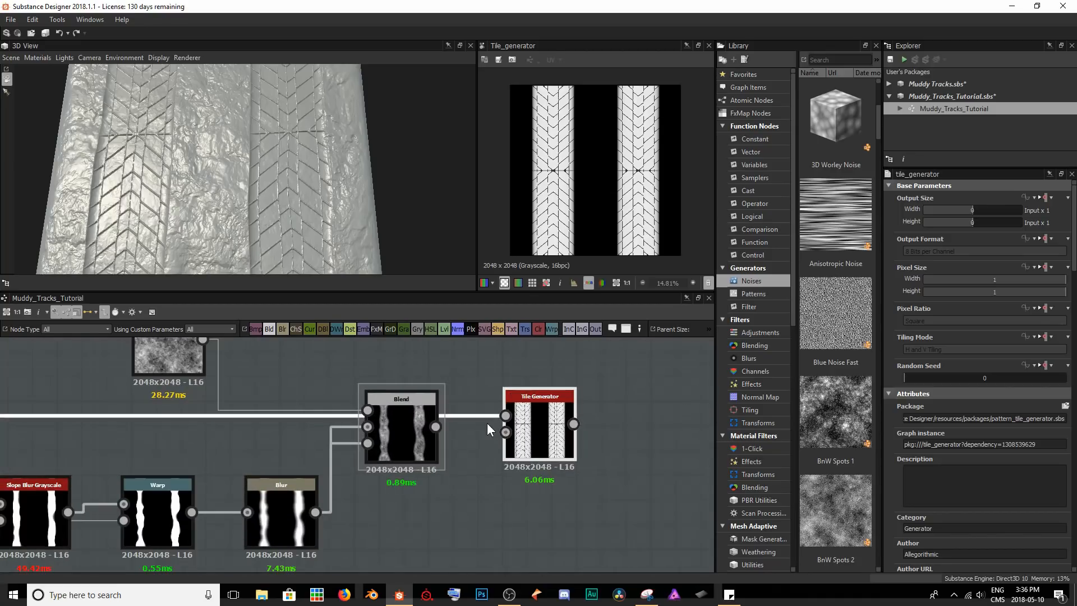
pyautogui.moveTo(497, 415); pyautogui.dragTo(506, 413)
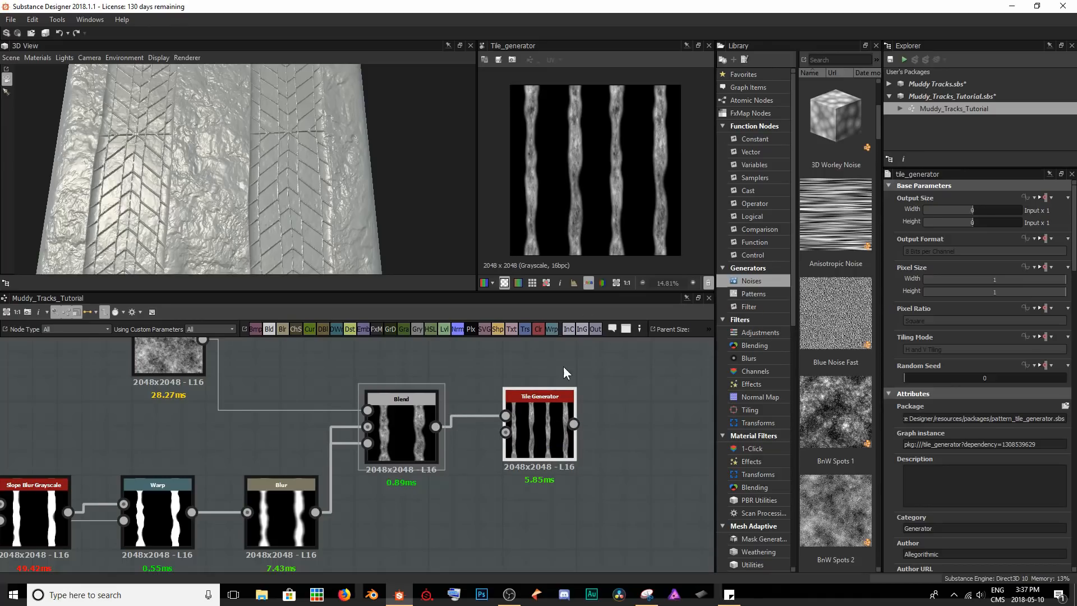
pyautogui.scroll(-5, 986, 476)
pyautogui.scroll(-3, 986, 470)
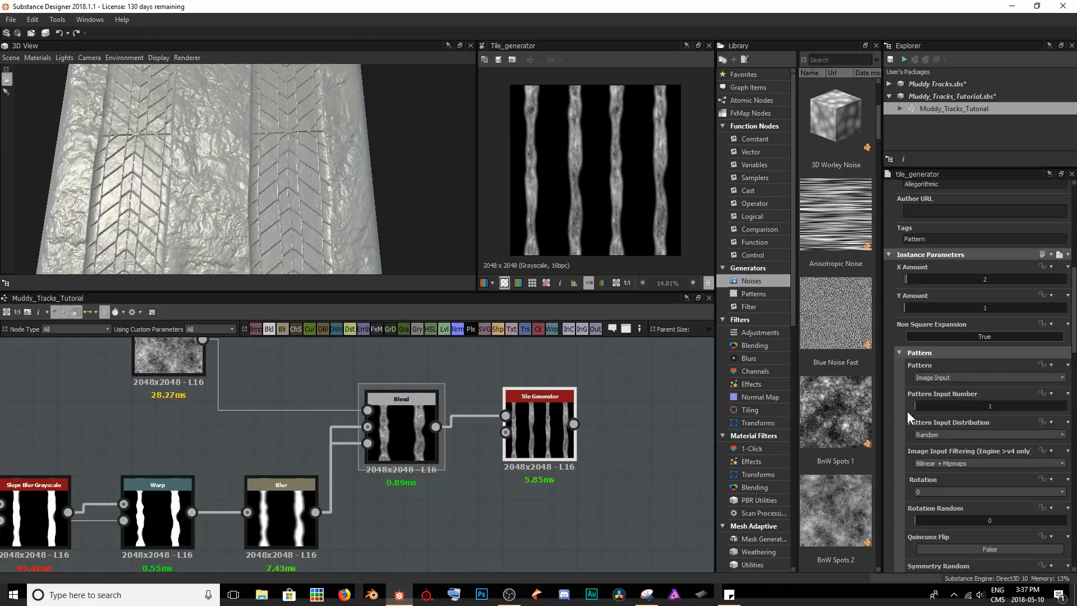
pyautogui.scroll(-3, 570, 481)
# Move the strip mask chain and the main tread-and-mud Blend away from the Normal node to make room between them.
pyautogui.moveTo(565, 499); pyautogui.dragTo(360, 391, button='middle')
pyautogui.scroll(-2, 372, 418)
pyautogui.moveTo(332, 425); pyautogui.dragTo(486, 445, button='middle')
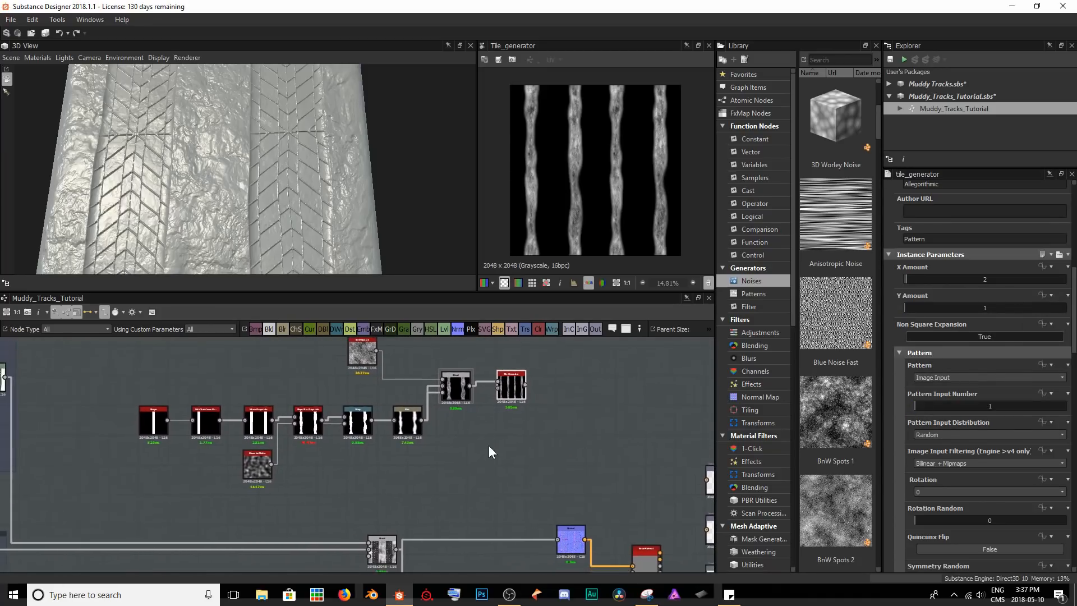
pyautogui.scroll(-1, 489, 441)
pyautogui.moveTo(142, 340); pyautogui.dragTo(533, 474)
pyautogui.moveTo(503, 402); pyautogui.dragTo(437, 402)
pyautogui.moveTo(398, 536); pyautogui.dragTo(283, 535)
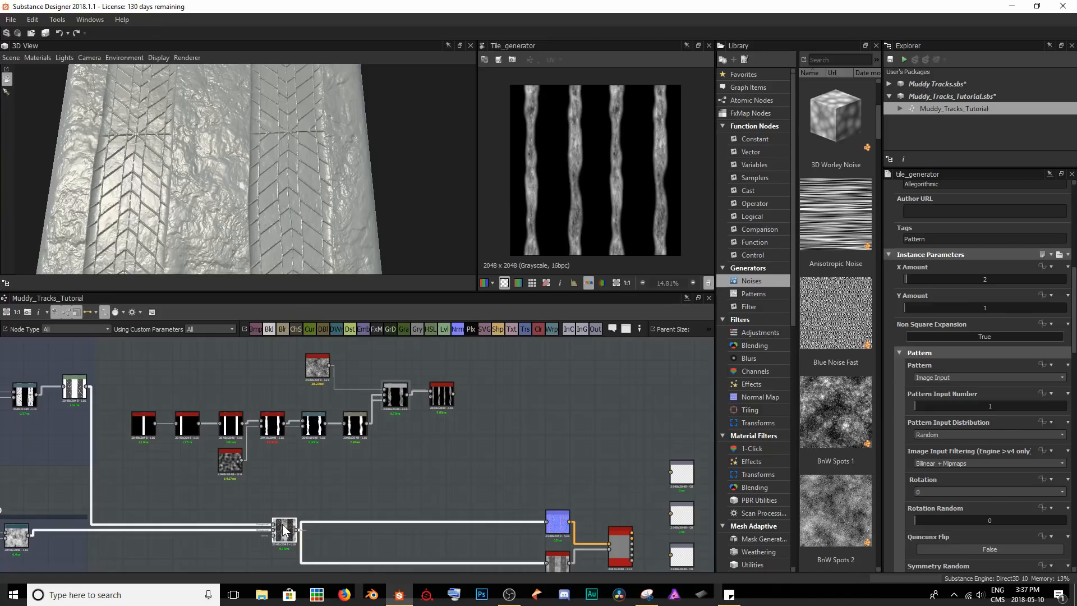
# Insert a new Blend node after the main tread-and-mud Blend, using the strip Tile Generator as its foreground.
pyautogui.press('space')
pyautogui.write('ble')
pyautogui.press('Return')
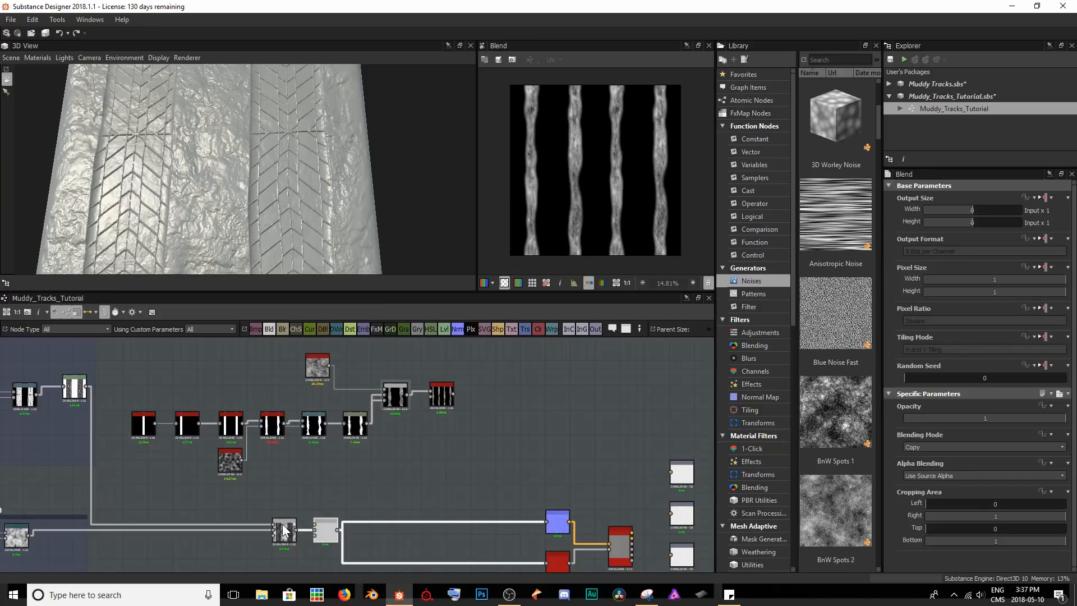
pyautogui.moveTo(331, 533); pyautogui.dragTo(497, 530)
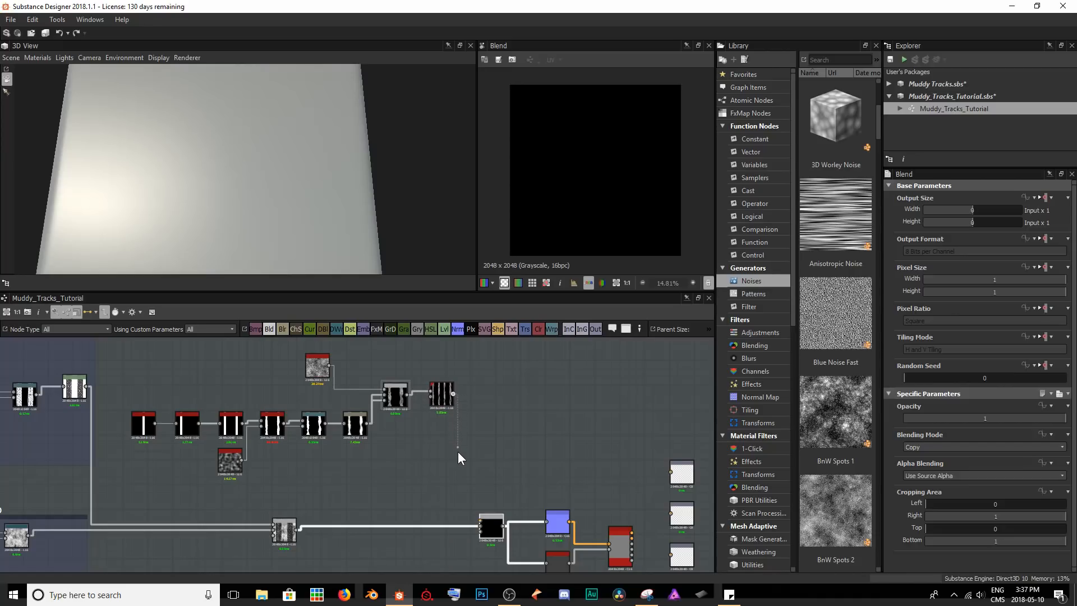
pyautogui.moveTo(456, 492); pyautogui.dragTo(478, 520)
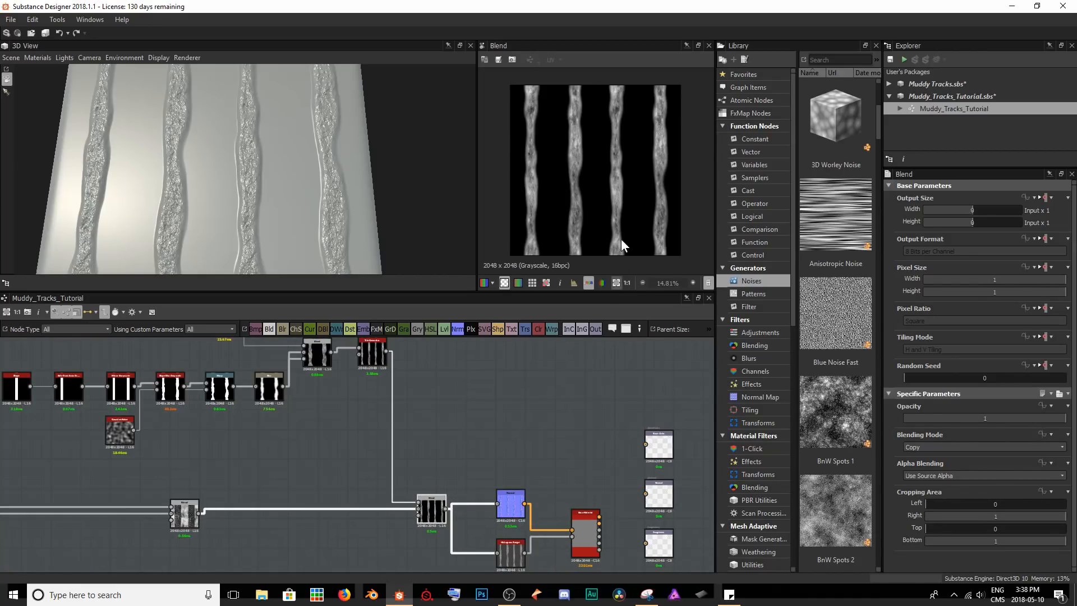
# Set the new Blend's Blending Mode to Screen and compare its result with the strip Tile Generator's preview.
pyautogui.scroll(4, 556, 189)
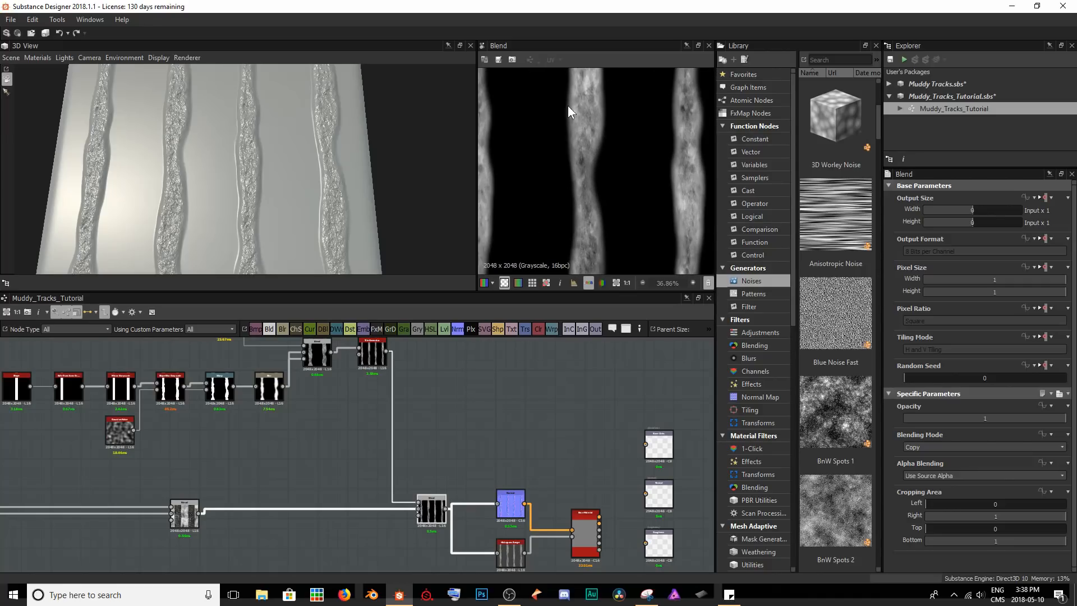
pyautogui.moveTo(640, 152)
pyautogui.mouseDown(button='middle')
pyautogui.moveTo(550, 193)
pyautogui.moveTo(627, 156)
pyautogui.mouseUp(button='middle')
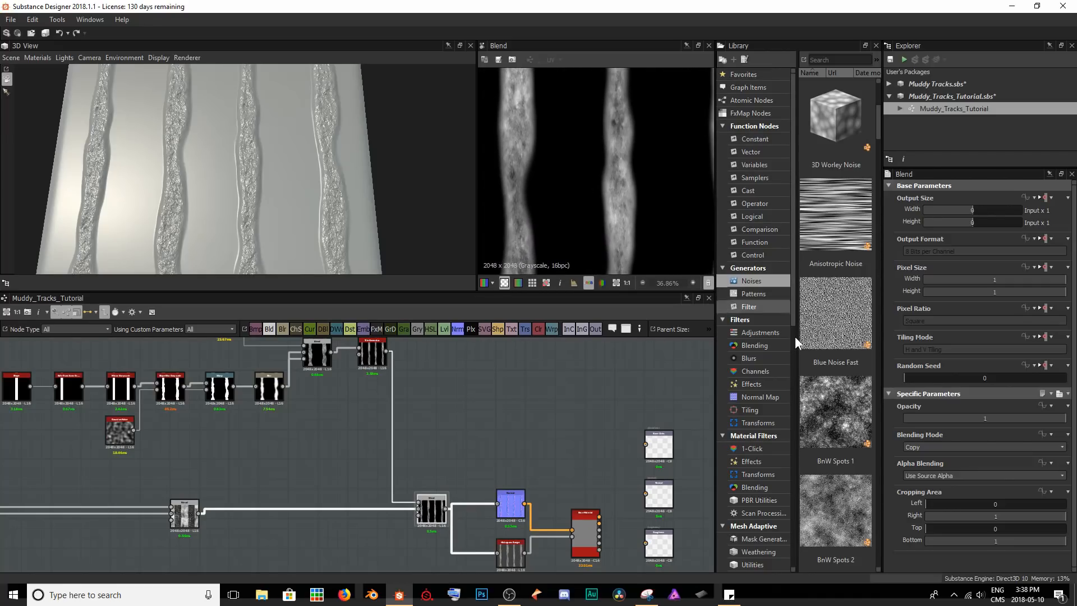
pyautogui.click(930, 448)
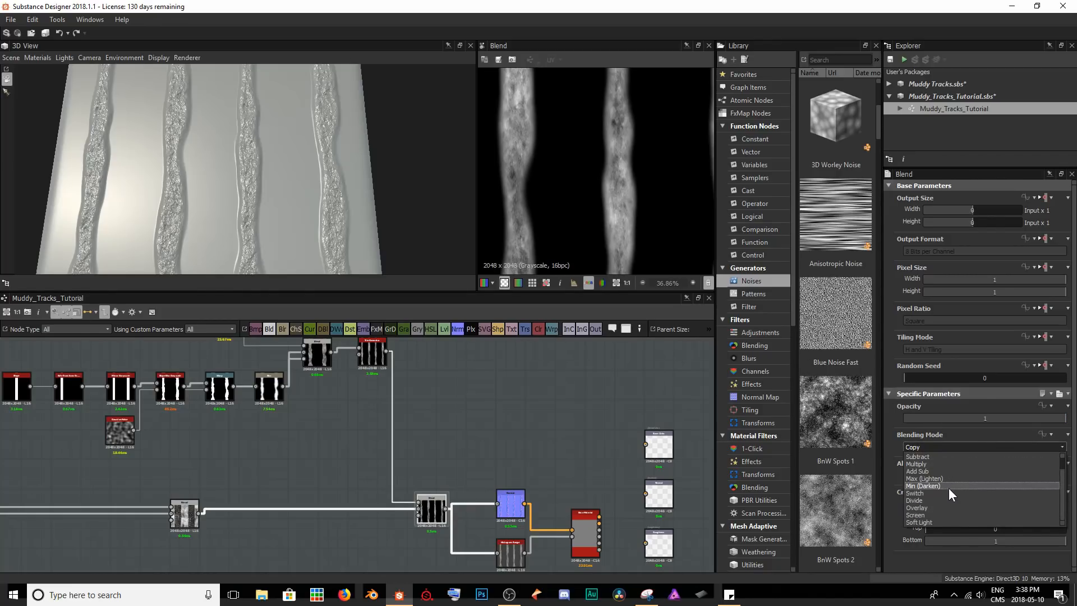
pyautogui.click(928, 513)
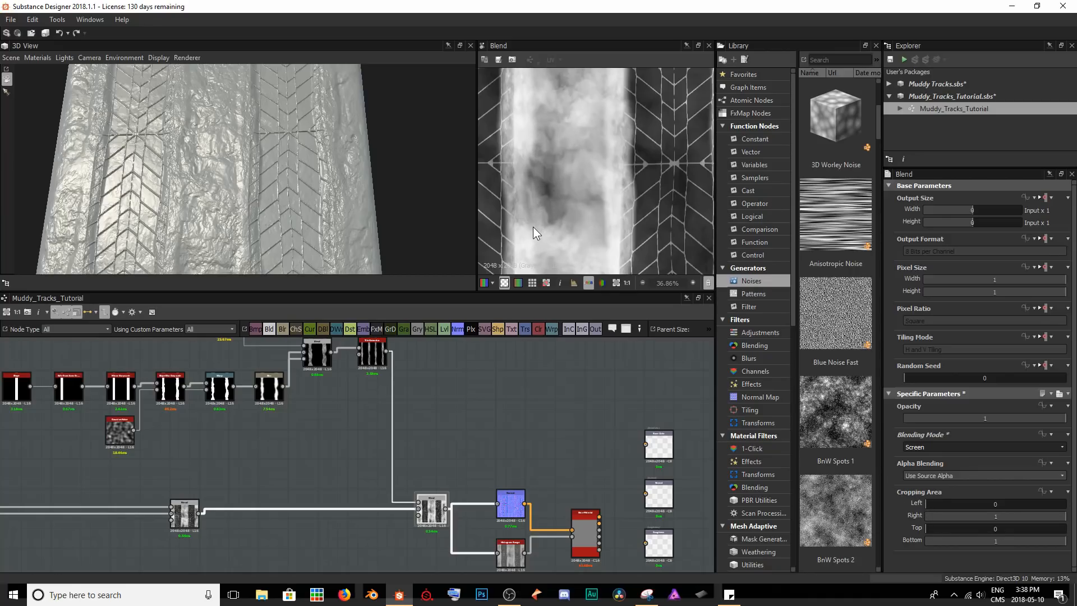
pyautogui.scroll(-1, 540, 210)
pyautogui.click(372, 353)
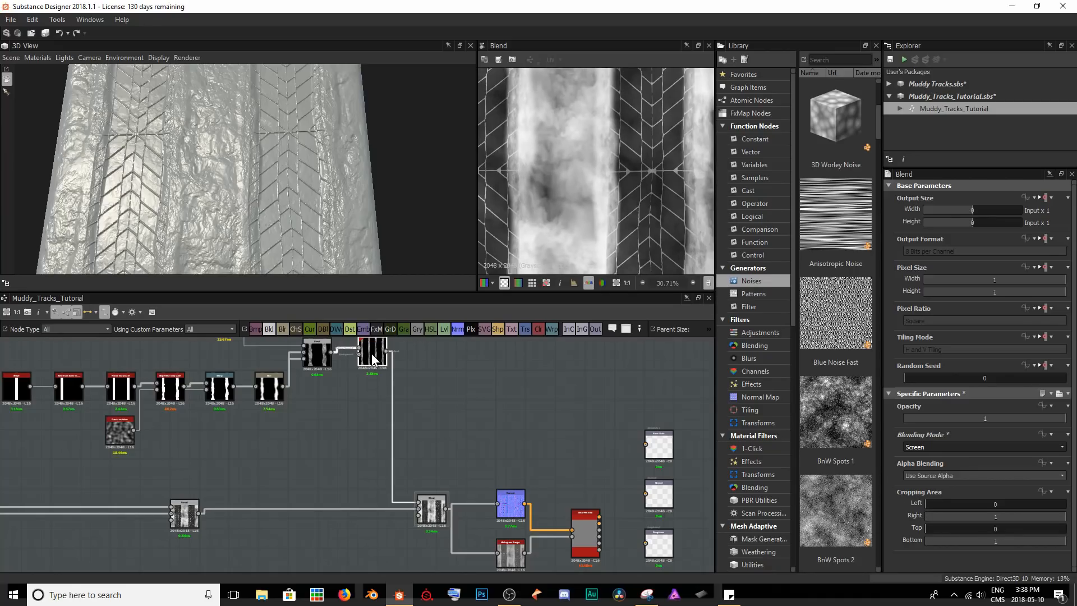
pyautogui.doubleClick(372, 355)
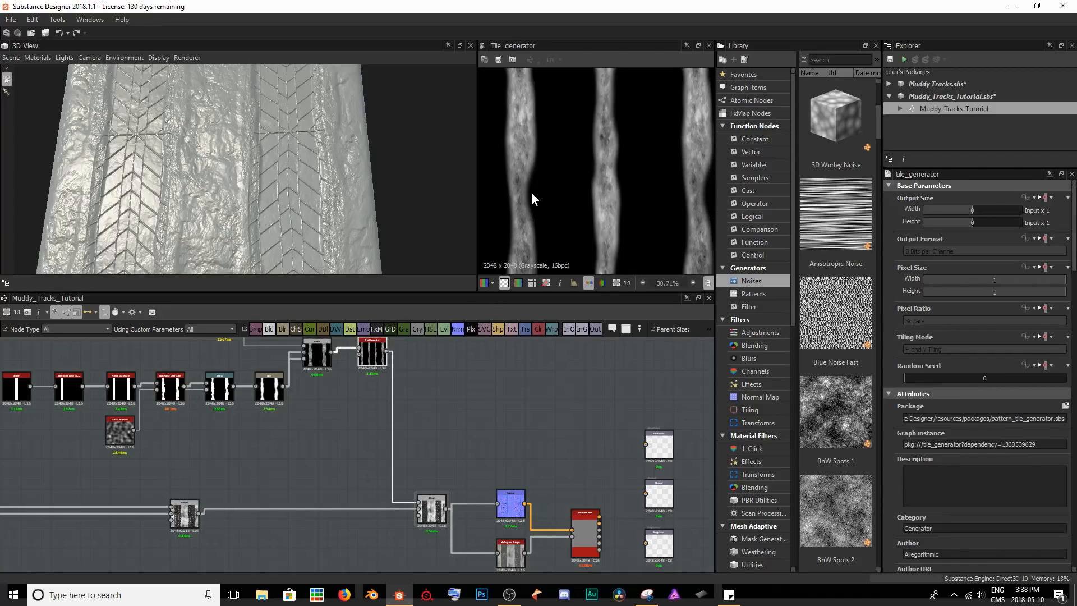
# Examine the strip Tile Generator's preview, the tread edges on the 3D model, and the Screen Blend's result up close.
pyautogui.scroll(3, 531, 189)
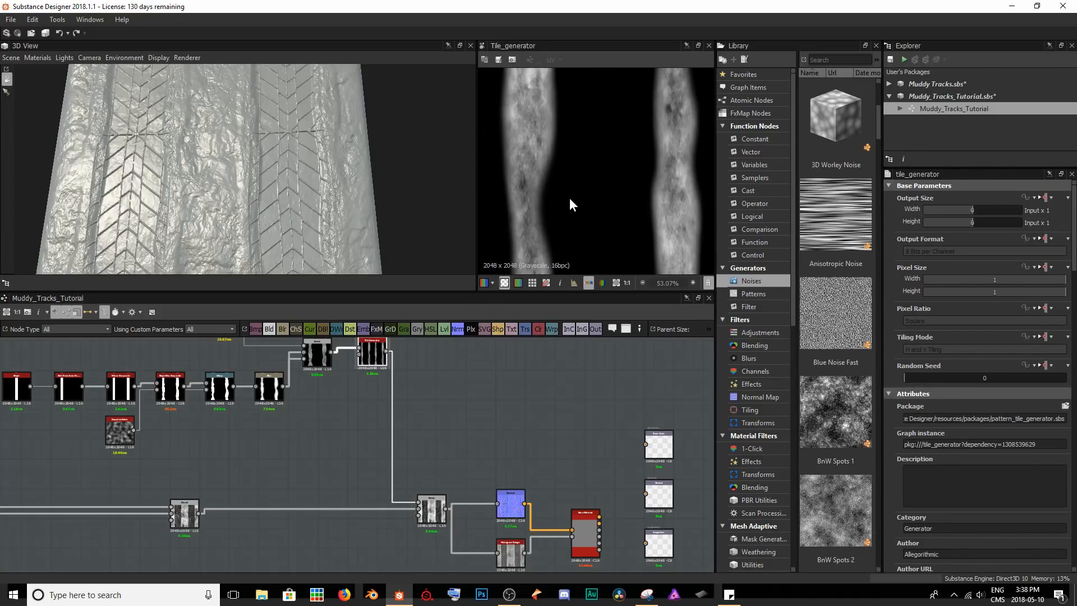
pyautogui.moveTo(253, 161); pyautogui.dragTo(111, 234)
pyautogui.scroll(5, 244, 151)
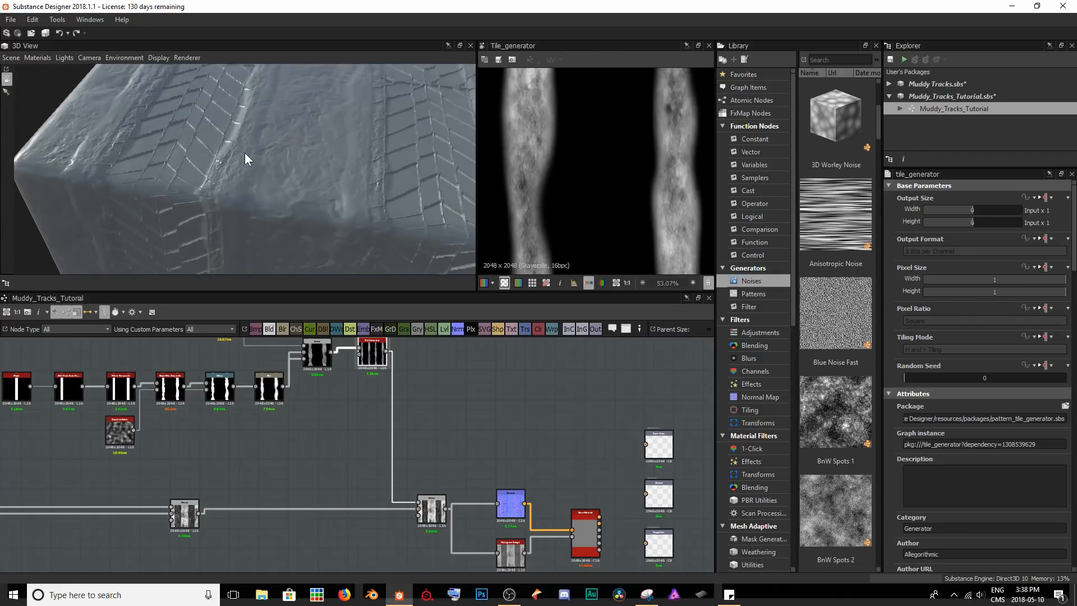
pyautogui.moveTo(245, 172)
pyautogui.mouseDown()
pyautogui.moveTo(282, 168)
pyautogui.moveTo(241, 154)
pyautogui.moveTo(275, 157)
pyautogui.moveTo(244, 170)
pyautogui.mouseUp()
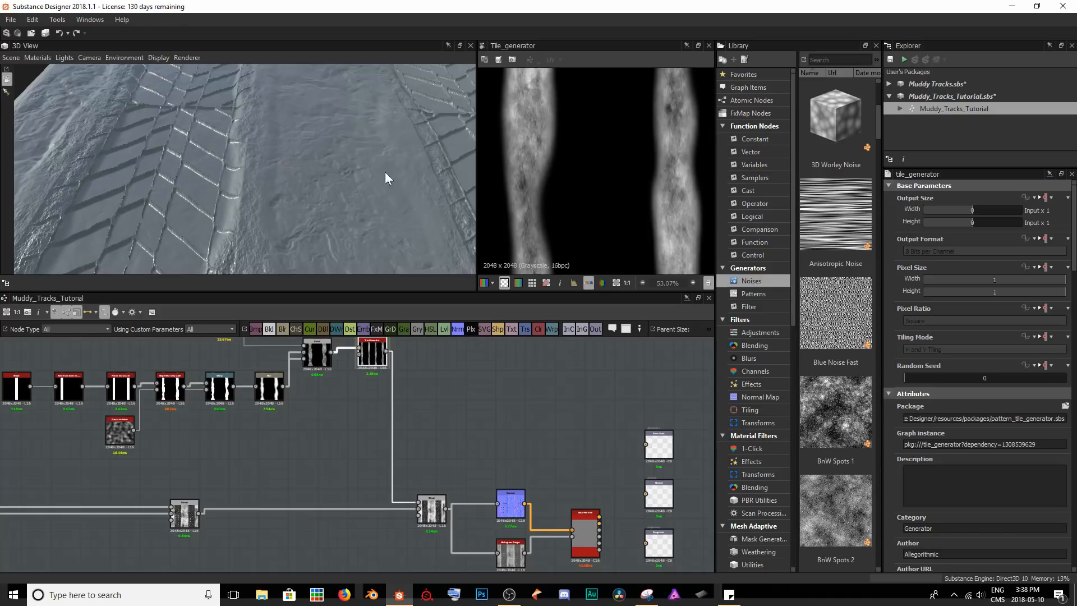
pyautogui.moveTo(414, 173); pyautogui.dragTo(293, 102)
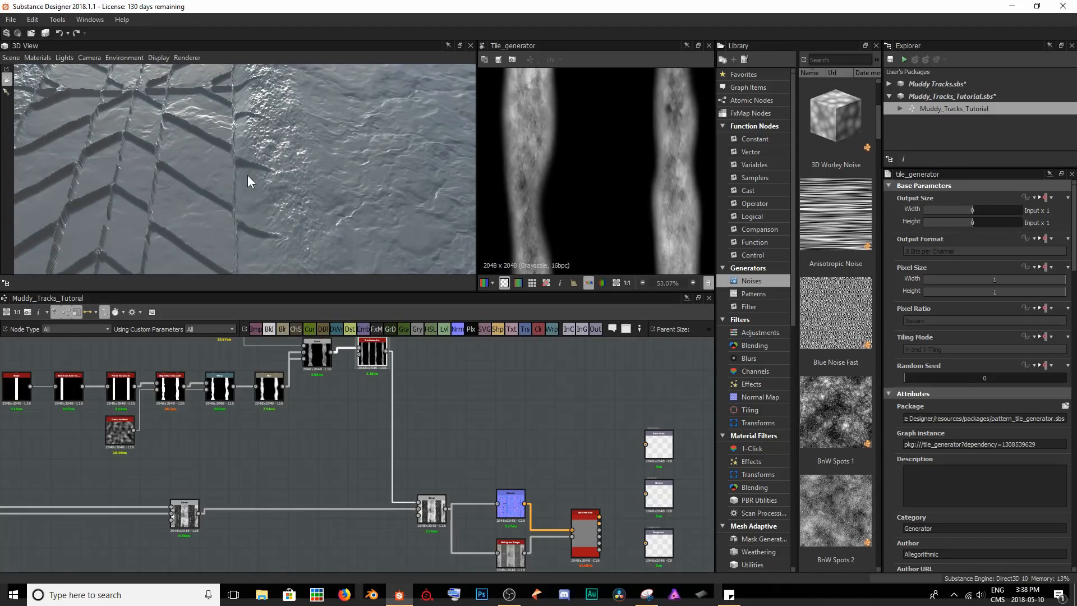
pyautogui.moveTo(225, 150); pyautogui.dragTo(286, 178)
pyautogui.doubleClick(443, 494)
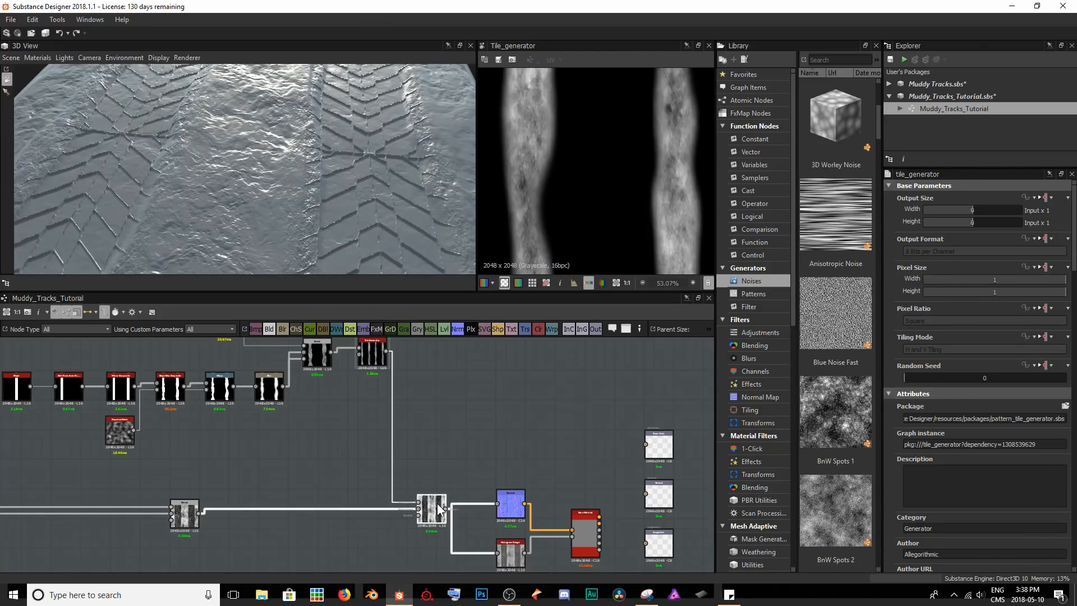
pyautogui.scroll(-2, 635, 173)
pyautogui.scroll(2, 554, 155)
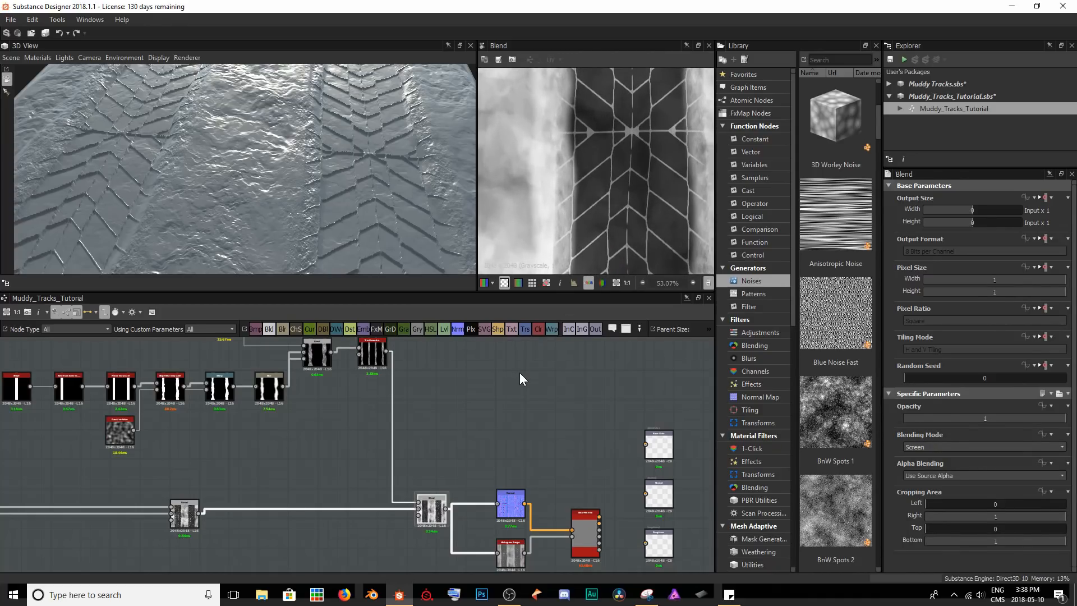
# With the Screen Blend previewed, set the strip chain's Safe Transform Grayscale Offset X to 0.33 and check the tracks on the 3D model.
pyautogui.moveTo(232, 414); pyautogui.dragTo(267, 417, button='middle')
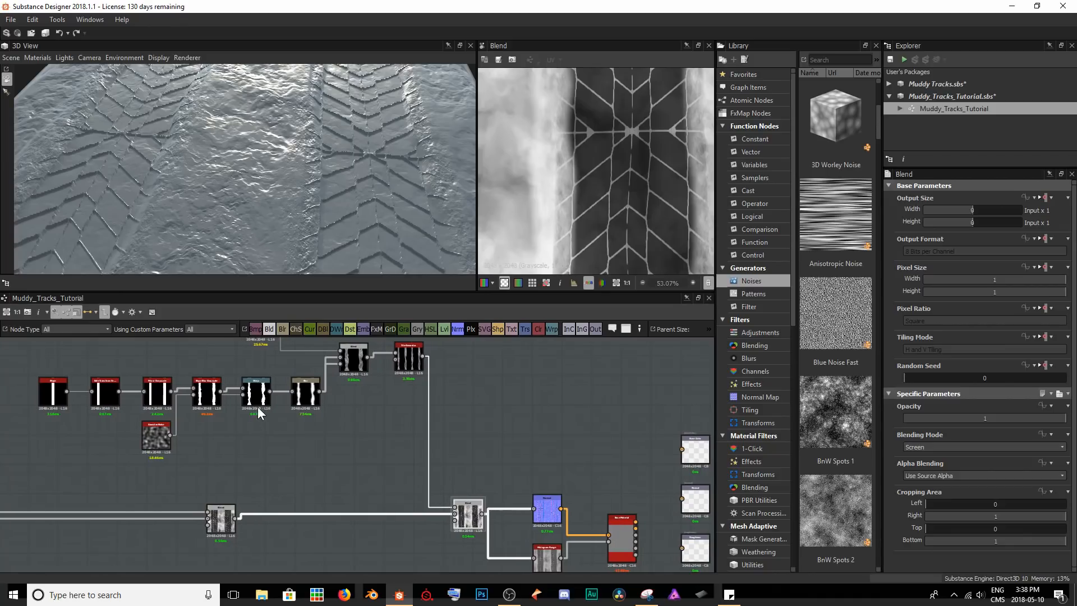
pyautogui.doubleClick(105, 391)
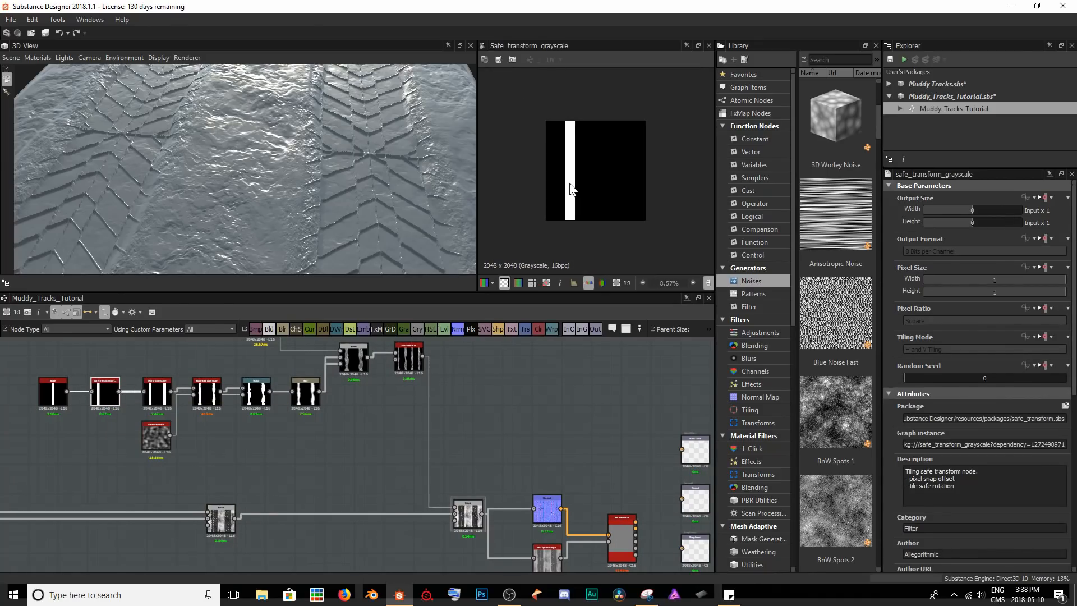
pyautogui.doubleClick(472, 520)
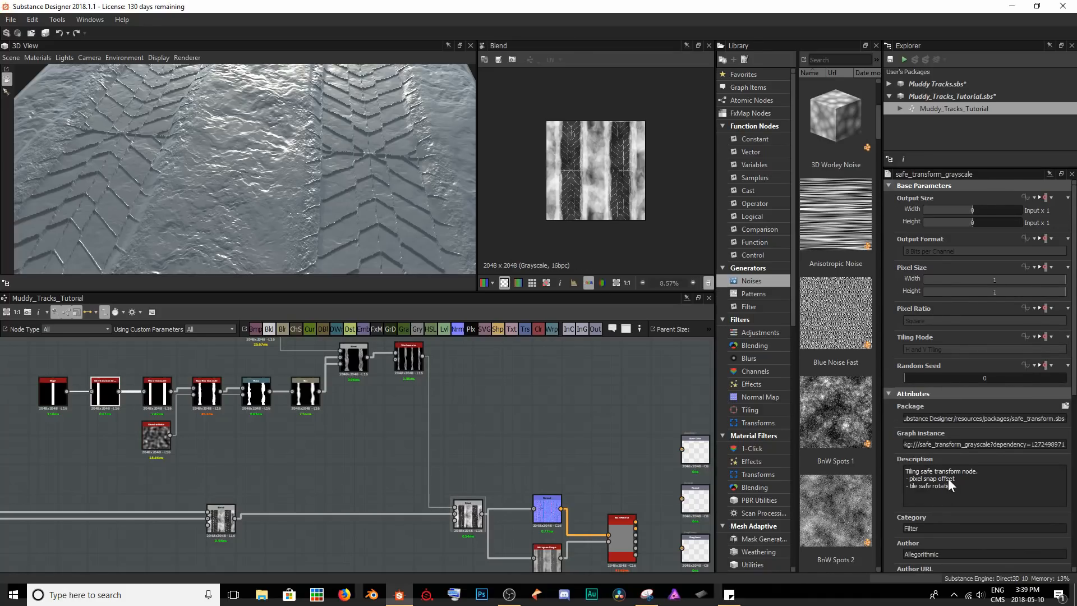
pyautogui.scroll(-5, 948, 483)
pyautogui.moveTo(945, 470); pyautogui.dragTo(950, 470)
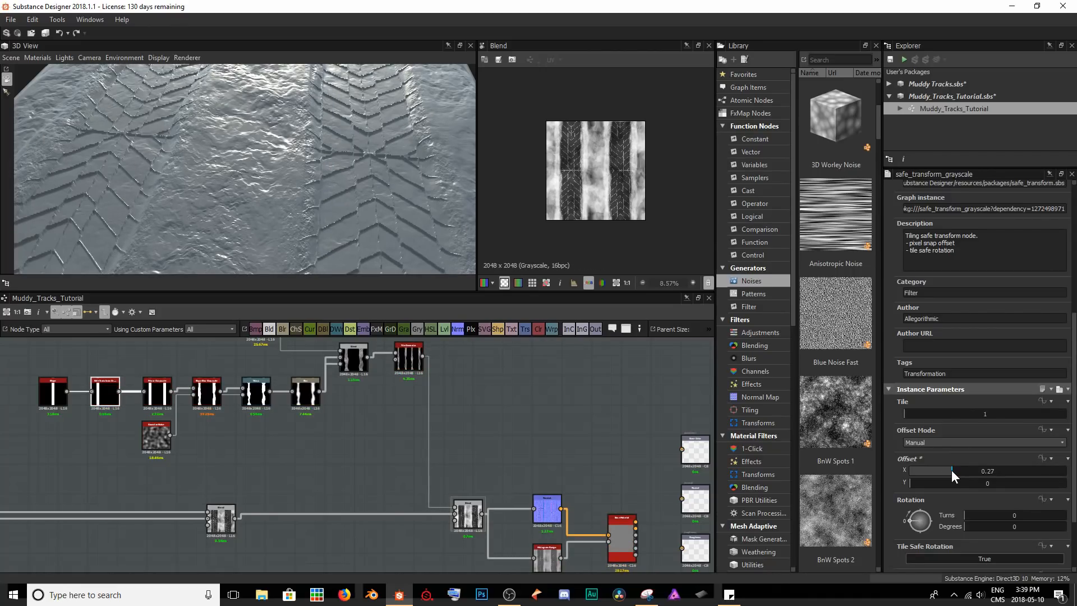
pyautogui.scroll(5, 640, 177)
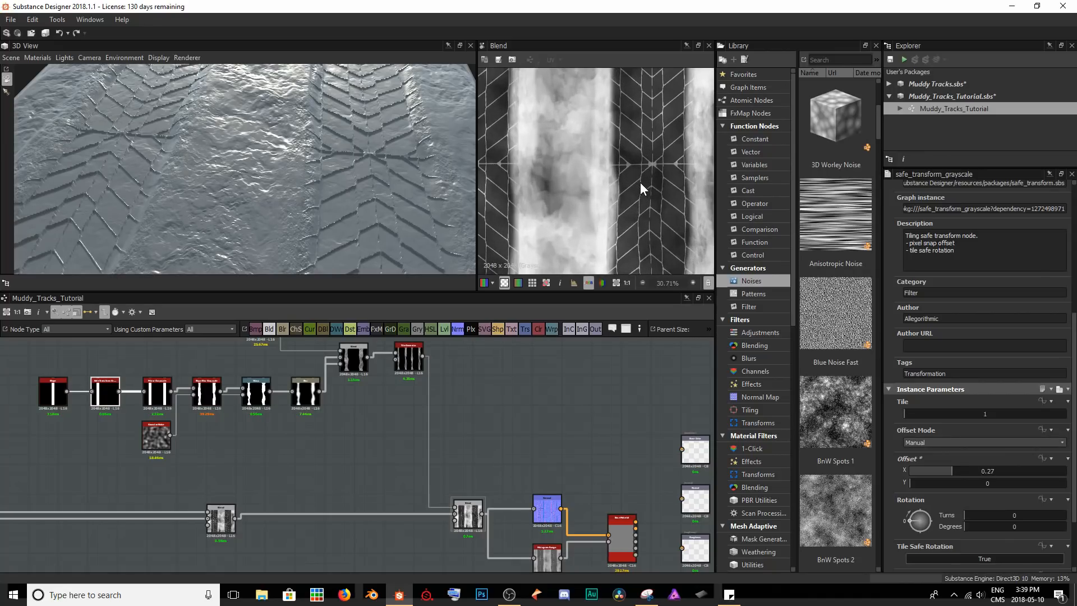
pyautogui.moveTo(952, 467); pyautogui.dragTo(961, 468)
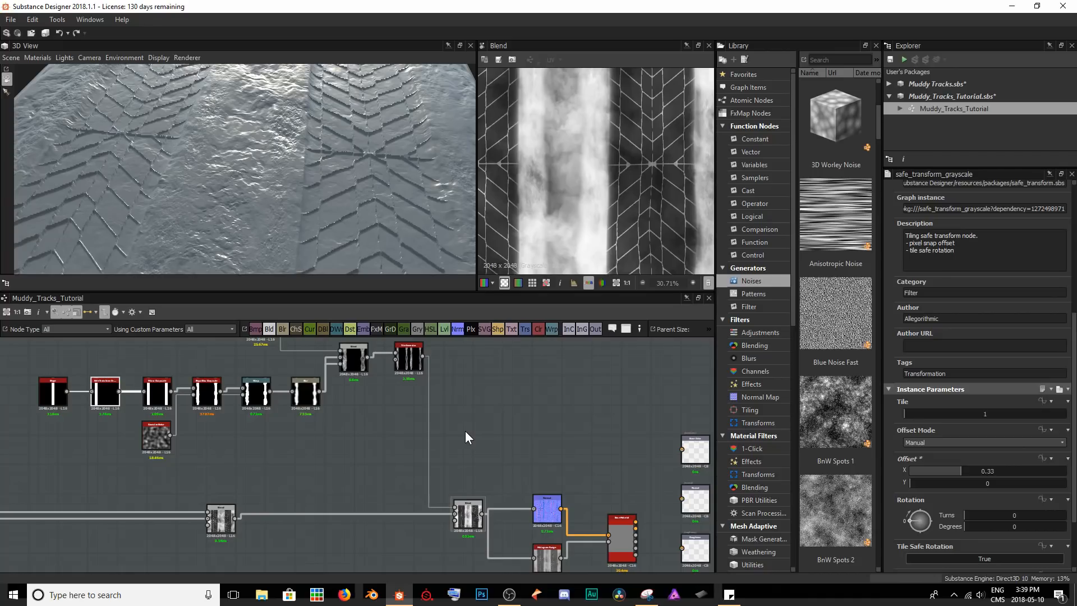
pyautogui.scroll(-4, 580, 211)
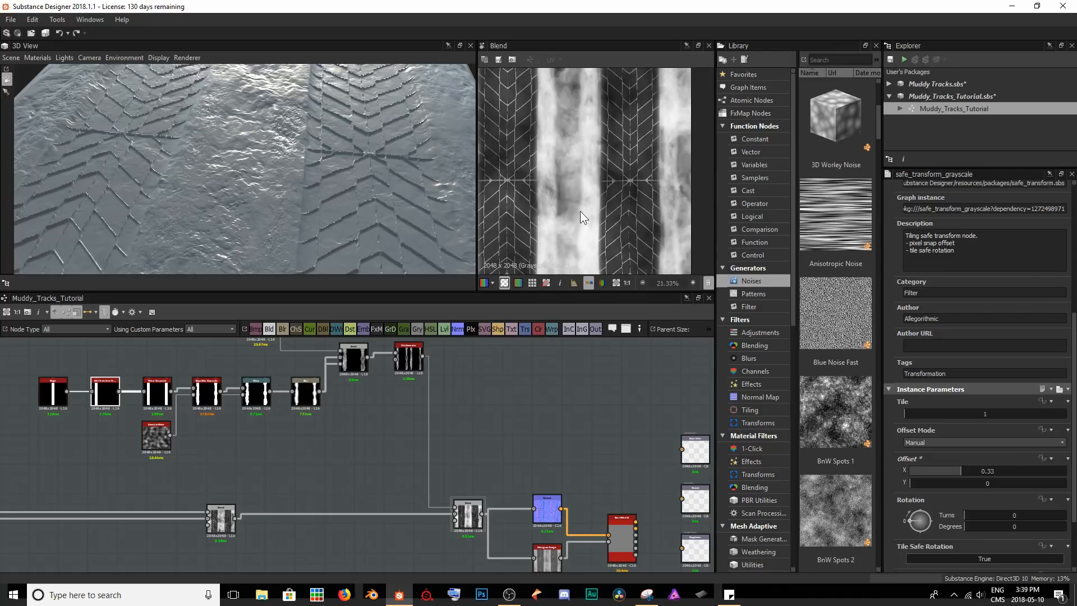
pyautogui.moveTo(314, 188); pyautogui.dragTo(243, 112)
pyautogui.scroll(-3, 309, 154)
pyautogui.scroll(3, 292, 147)
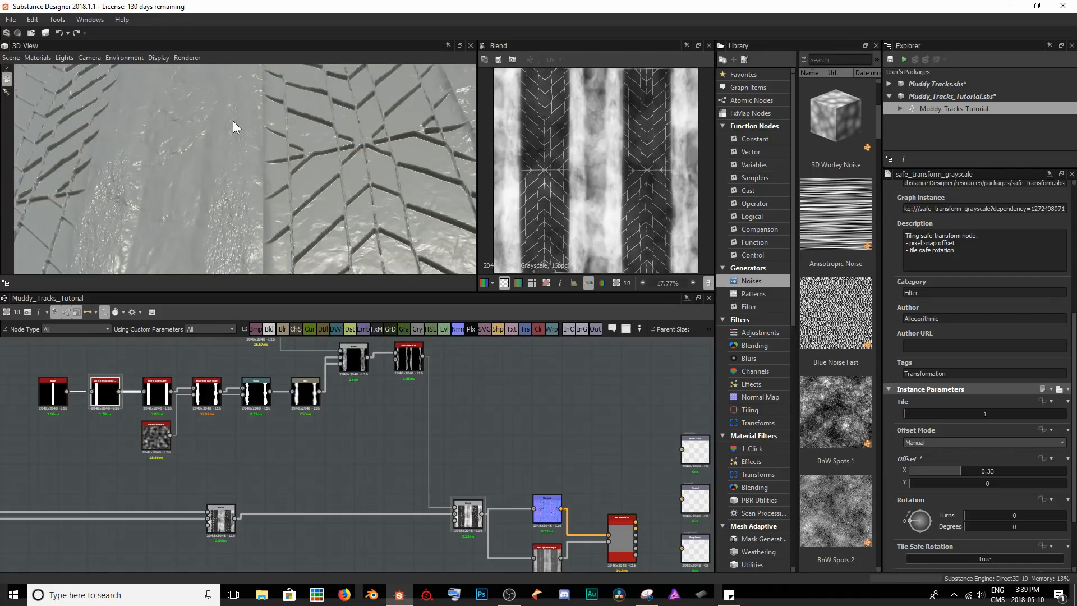
pyautogui.moveTo(226, 186); pyautogui.dragTo(242, 234)
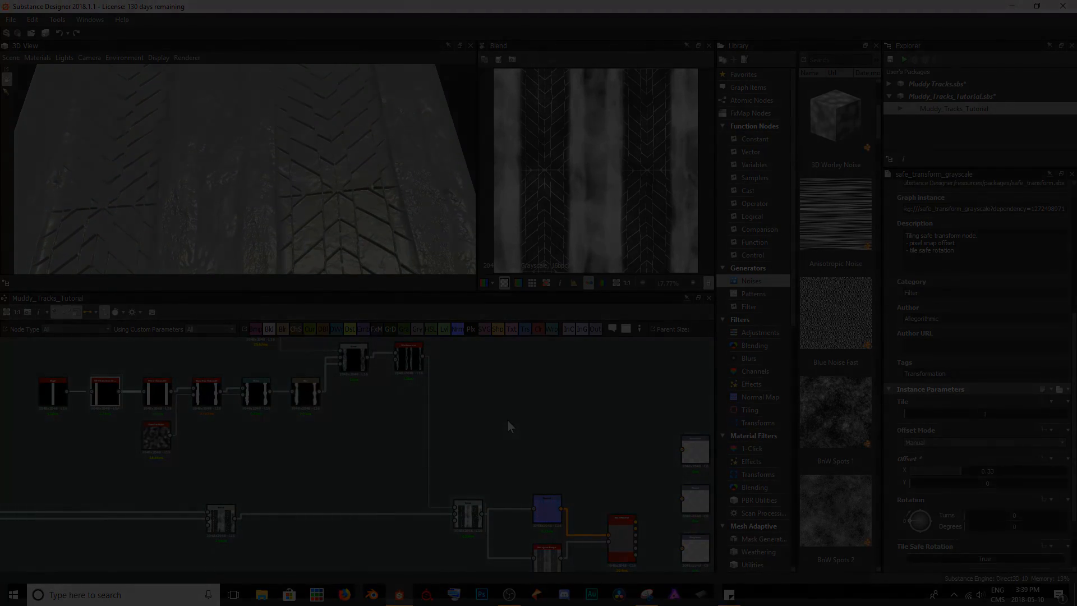
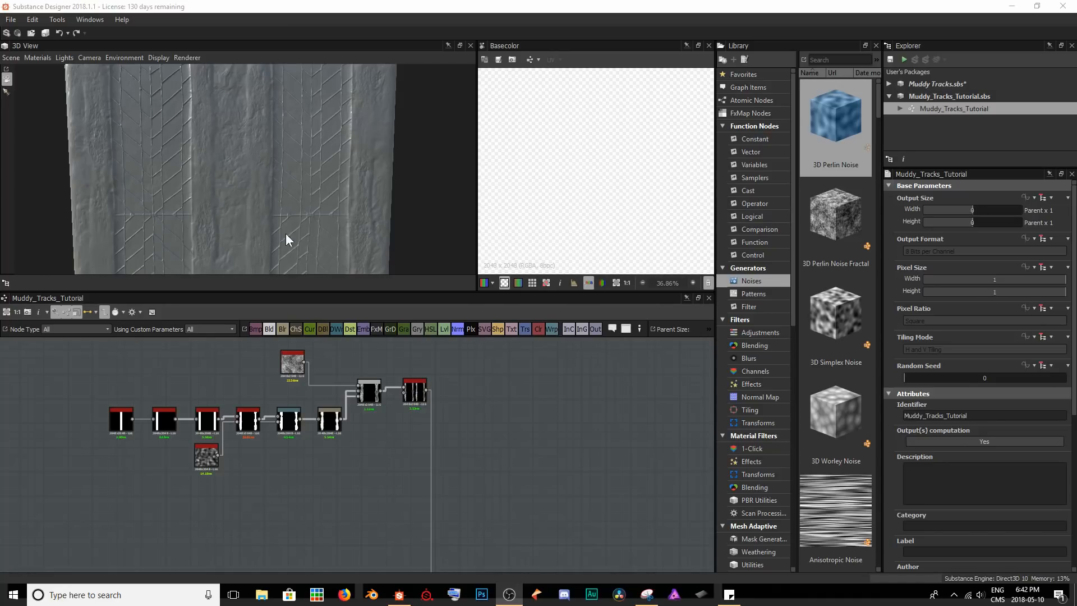
# Add a Cells 2 noise node in the empty graph area below the strip chain.
pyautogui.moveTo(309, 469); pyautogui.dragTo(327, 408, button='middle')
pyautogui.scroll(2, 205, 436)
pyautogui.moveTo(192, 435); pyautogui.dragTo(244, 411, button='middle')
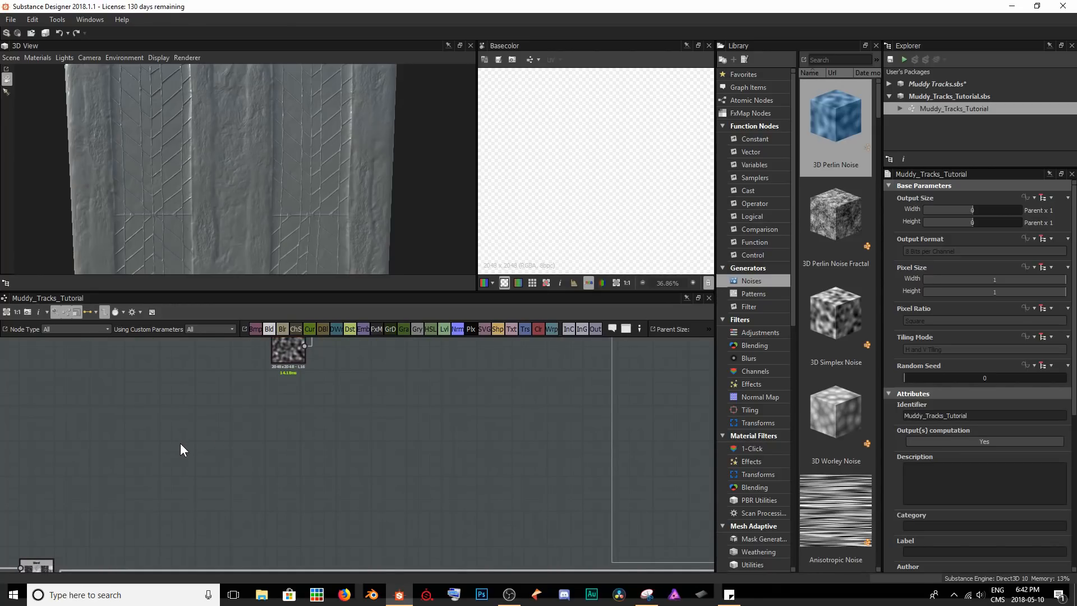
pyautogui.press('space')
pyautogui.write('cell')
pyautogui.press('Down')
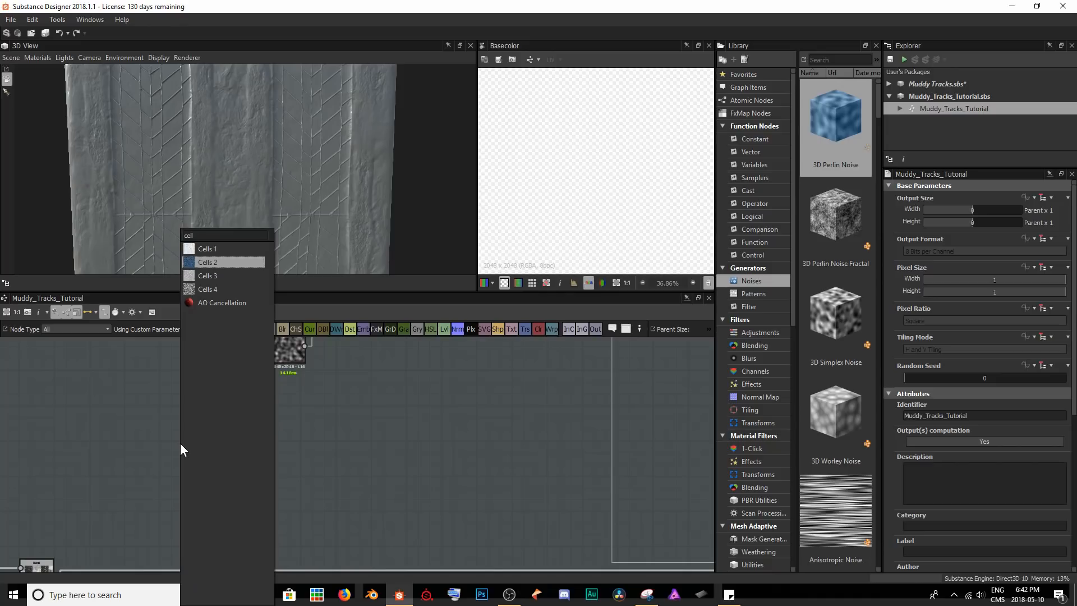
pyautogui.press('Return')
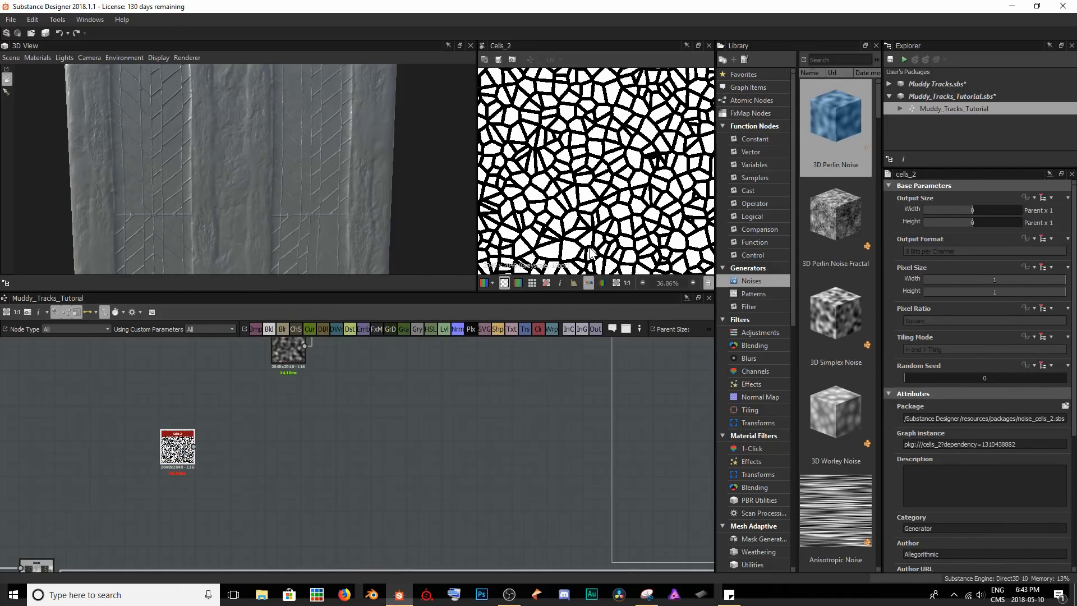
# Set the Cells 2 node's Edge Width to 0.53 and its Scale to 14.
pyautogui.scroll(-3, 997, 462)
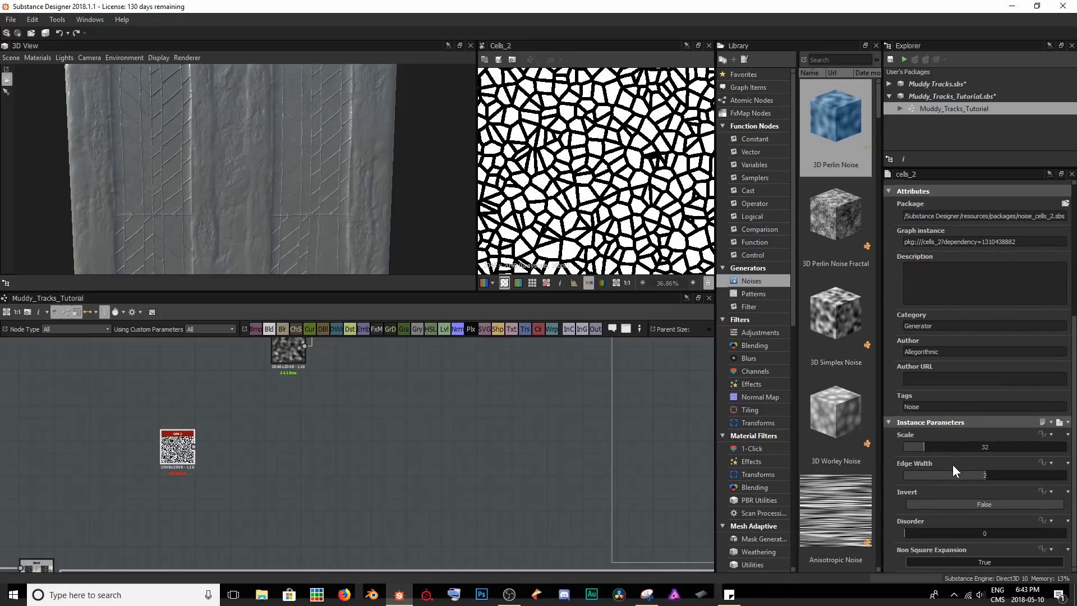
pyautogui.moveTo(977, 474); pyautogui.dragTo(924, 472)
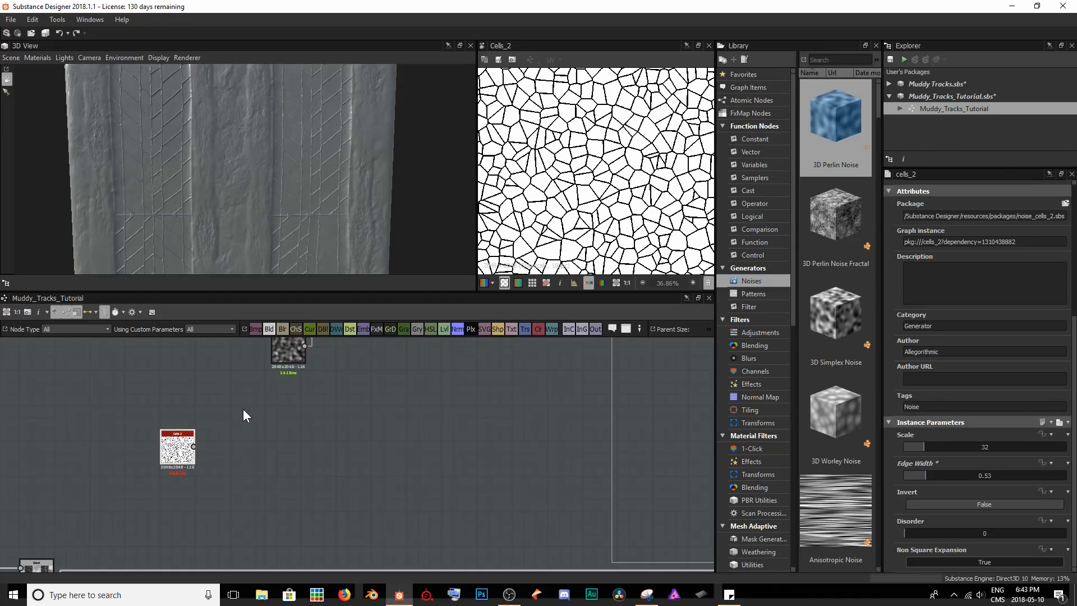
pyautogui.scroll(5, 187, 449)
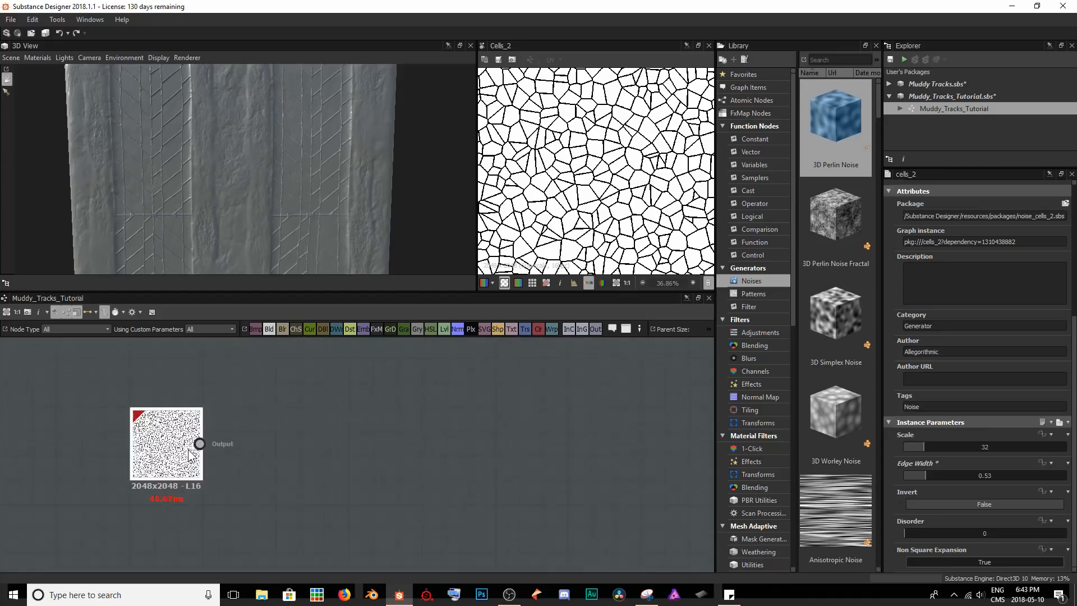
pyautogui.moveTo(926, 449); pyautogui.dragTo(912, 449)
pyautogui.scroll(-3, 559, 216)
pyautogui.scroll(-1, 559, 216)
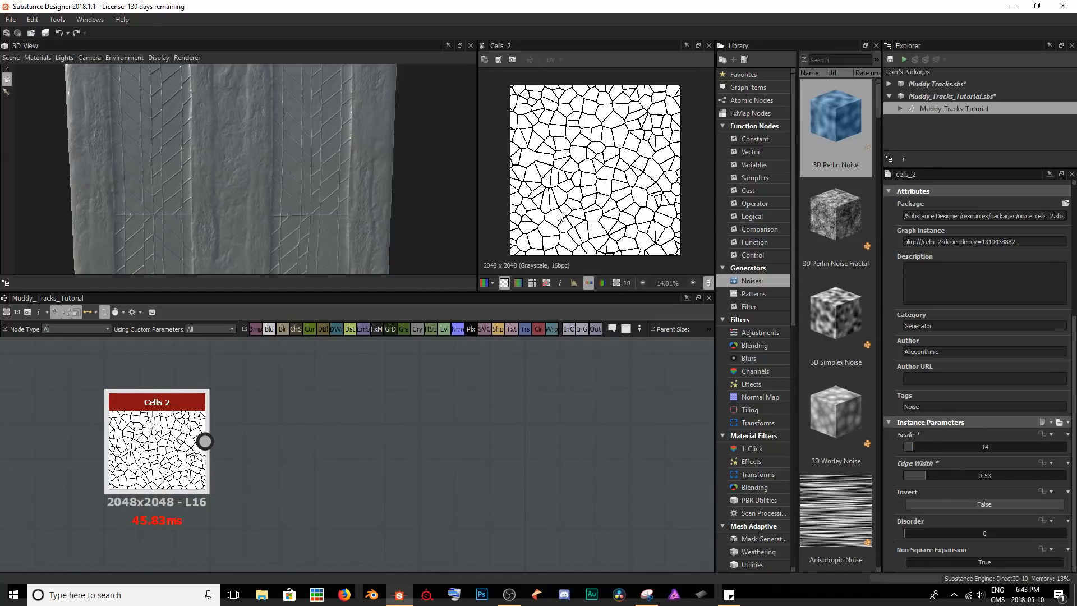
# Add a Flood Fill node fed by the Cells 2 output.
pyautogui.press('space')
pyautogui.write('flood')
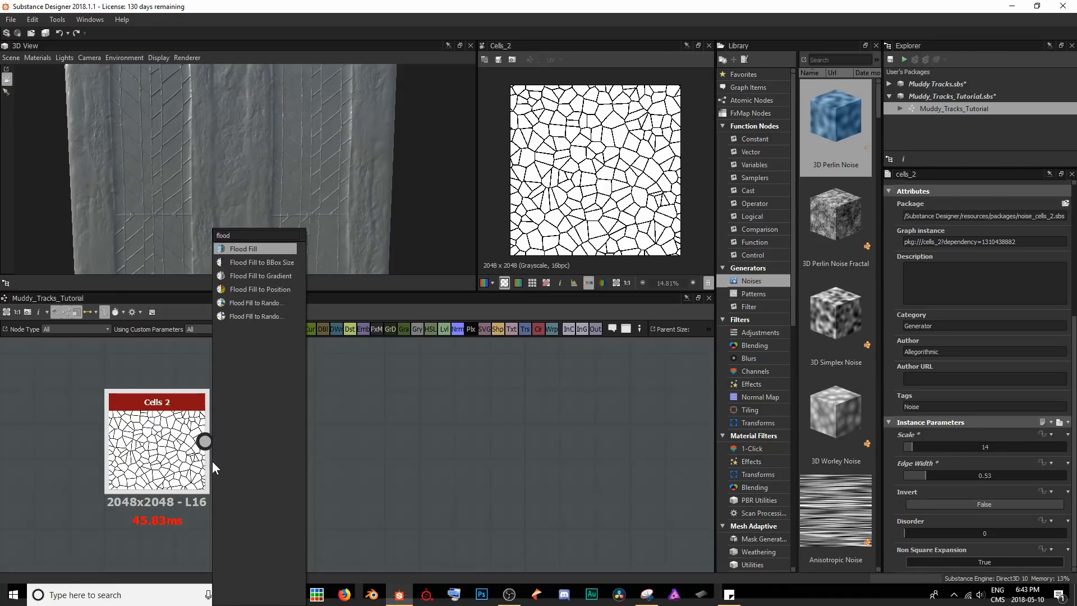
pyautogui.press('Return')
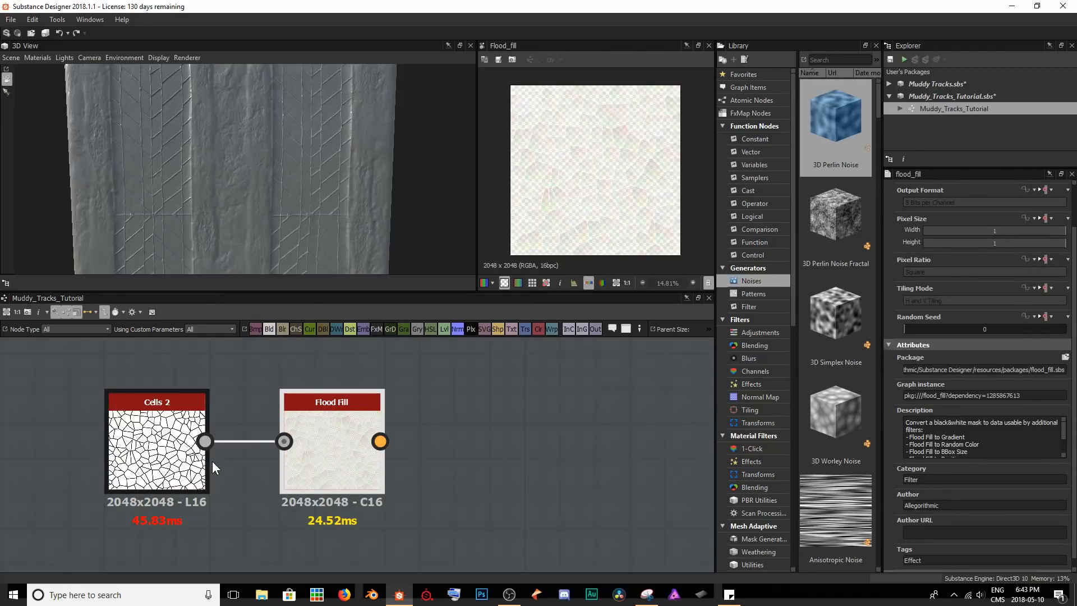
pyautogui.moveTo(461, 415); pyautogui.dragTo(410, 417, button='middle')
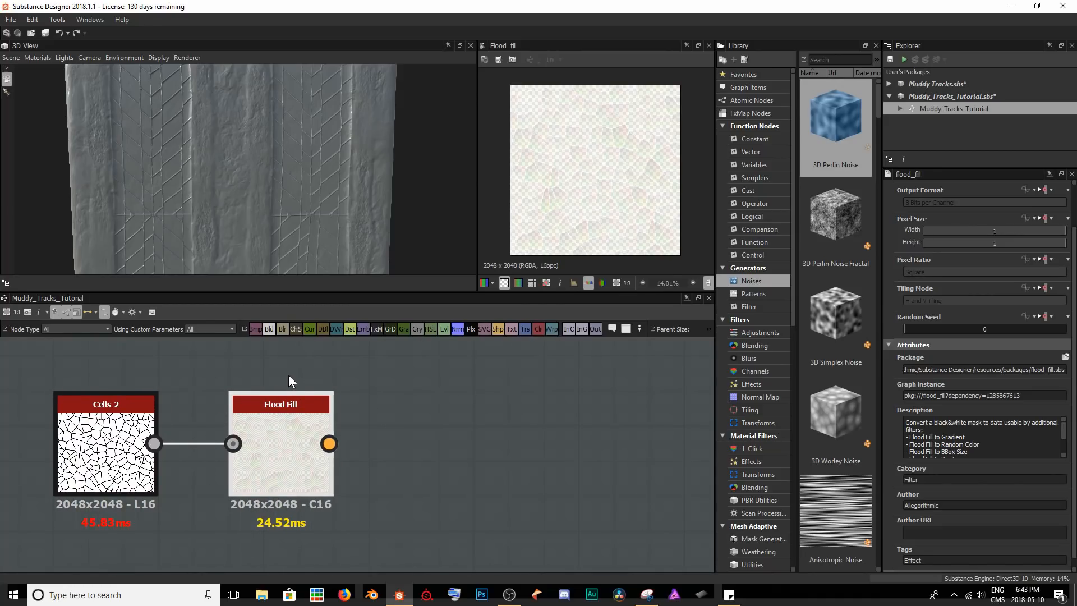
pyautogui.press('space')
pyautogui.write('flood')
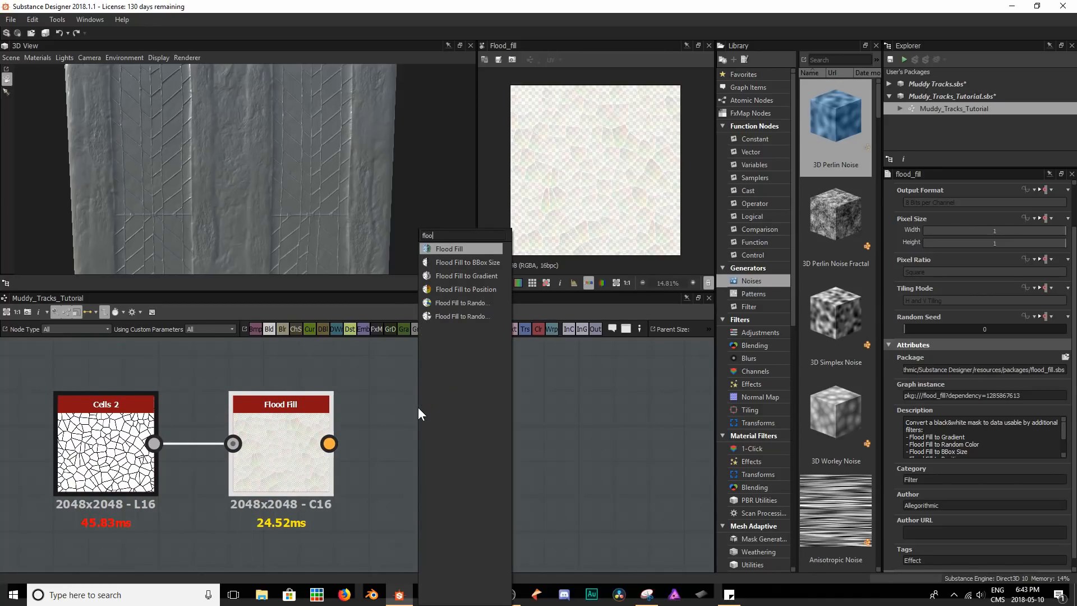
pyautogui.press('Down')
pyautogui.press('Down')
pyautogui.press('Down')
pyautogui.press('Down')
pyautogui.press('Down')
pyautogui.press('Up')
pyautogui.press('Up')
pyautogui.press('Up')
pyautogui.press('Up')
pyautogui.press('Up')
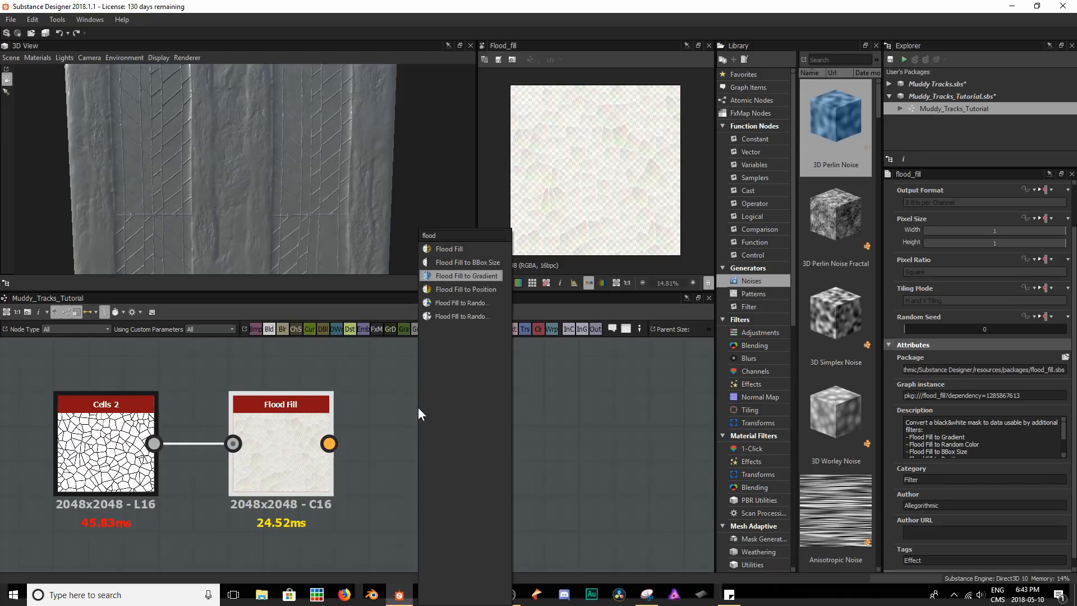
pyautogui.click(399, 409)
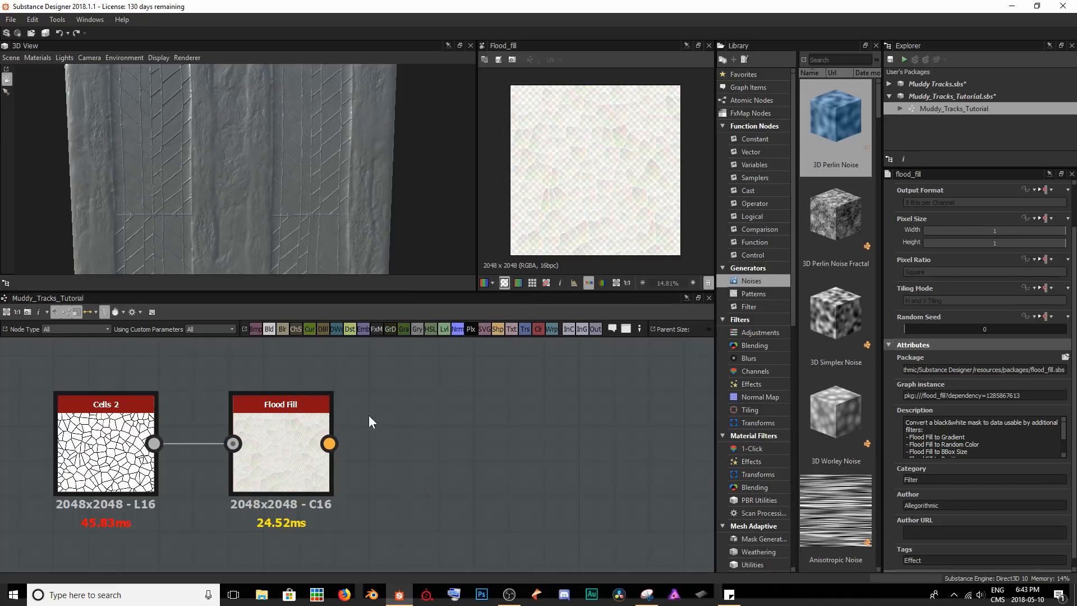
# Inspect the Cells 2 pattern up close and add a Flood Fill to Gradient node after the Flood Fill.
pyautogui.doubleClick(118, 434)
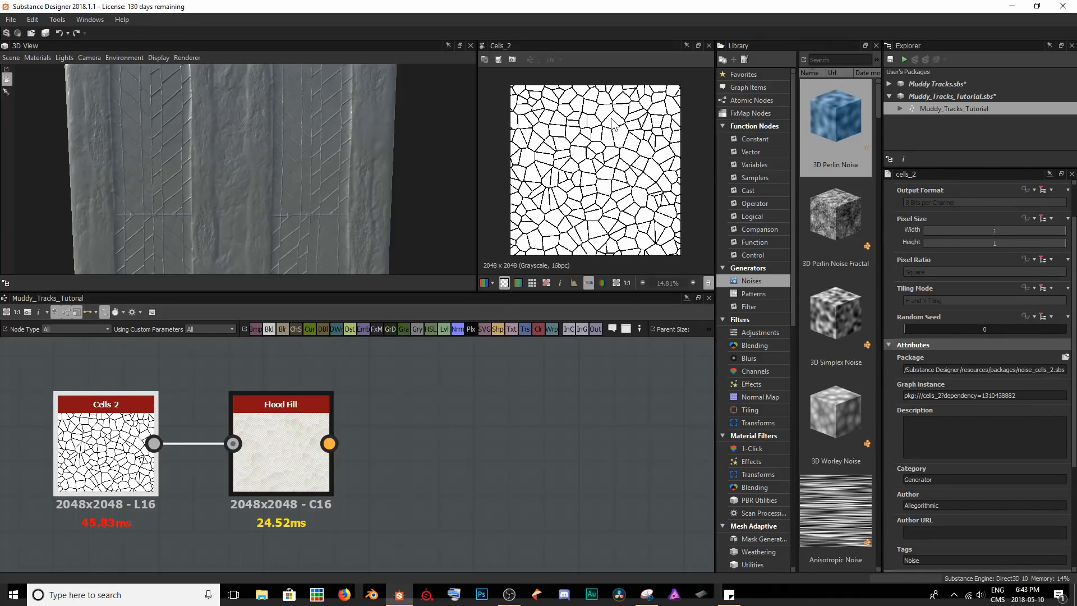
pyautogui.scroll(8, 613, 124)
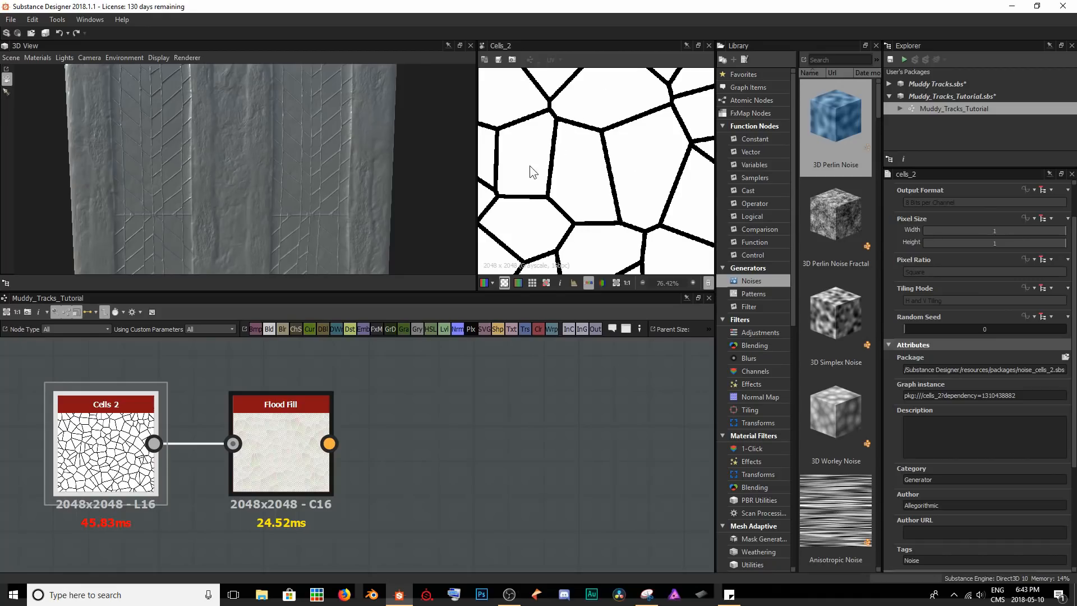
pyautogui.scroll(-8, 540, 230)
pyautogui.click(307, 416)
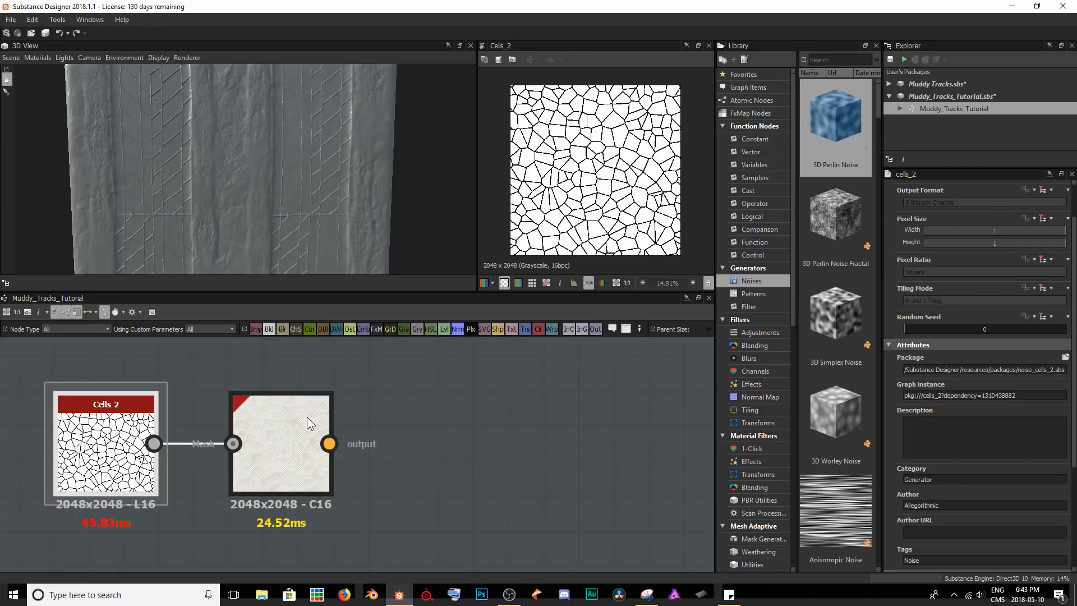
pyautogui.press('space')
pyautogui.write('flo')
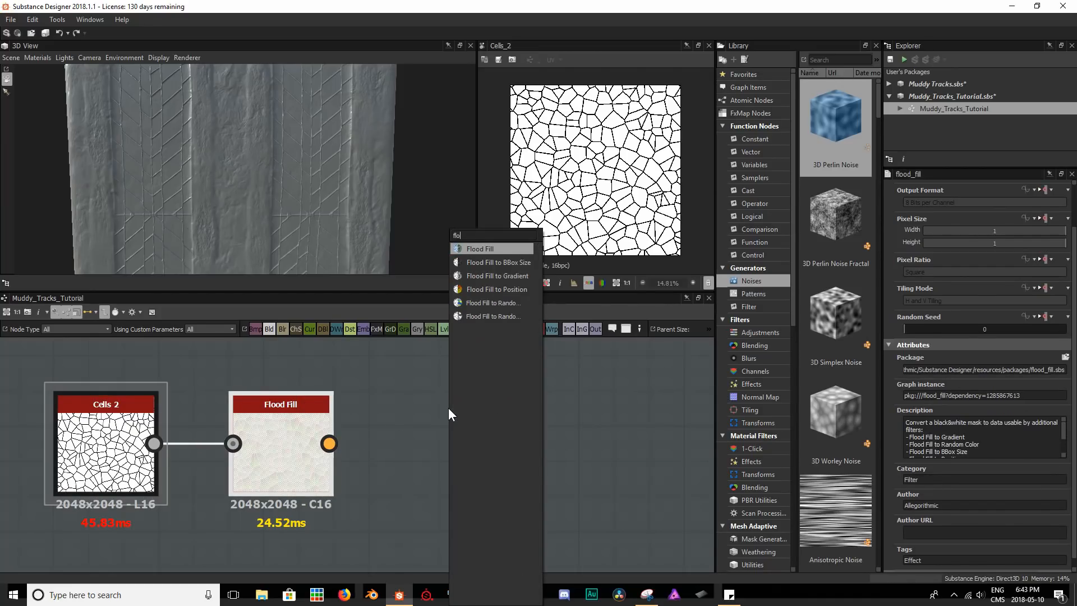
pyautogui.press('Down')
pyautogui.press('Down')
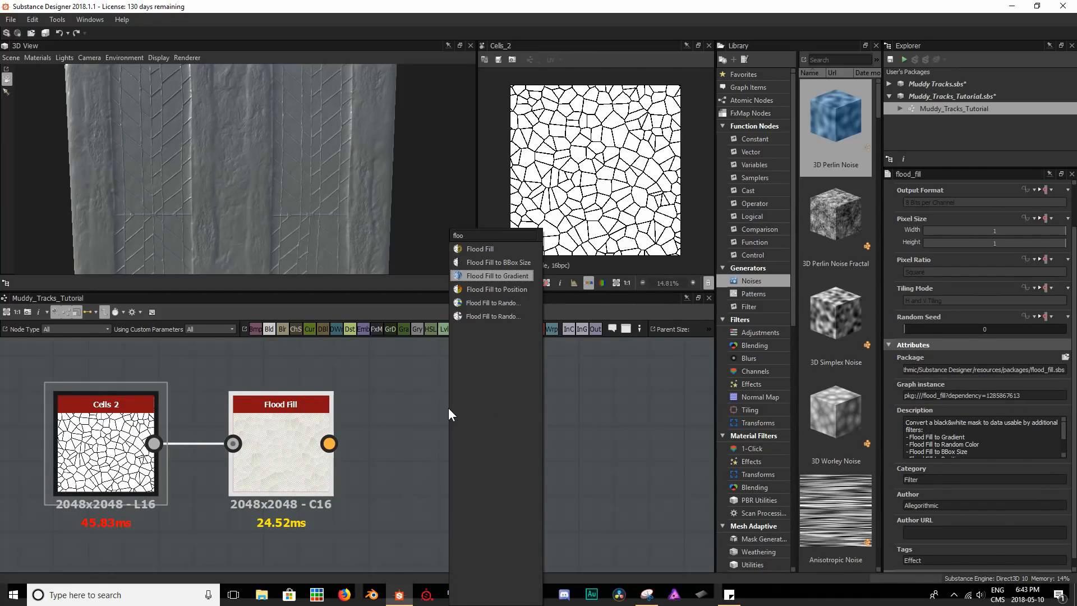
pyautogui.press('Return')
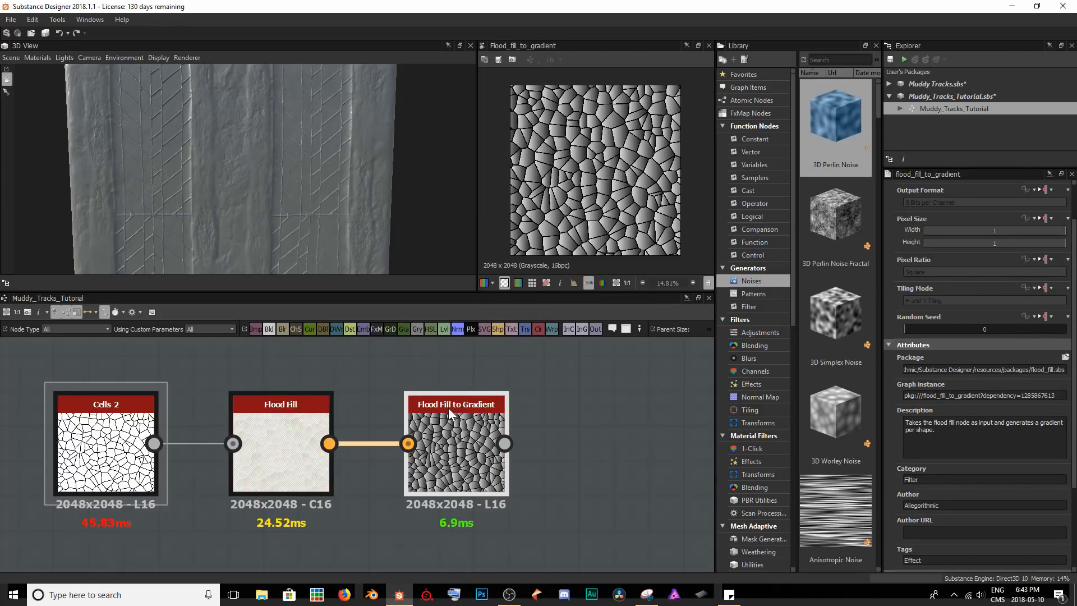
# Set the Flood Fill to Gradient's Angle Variation to 0.68 and its Angle to 115 degrees, checking the cell gradients.
pyautogui.scroll(-3, 985, 396)
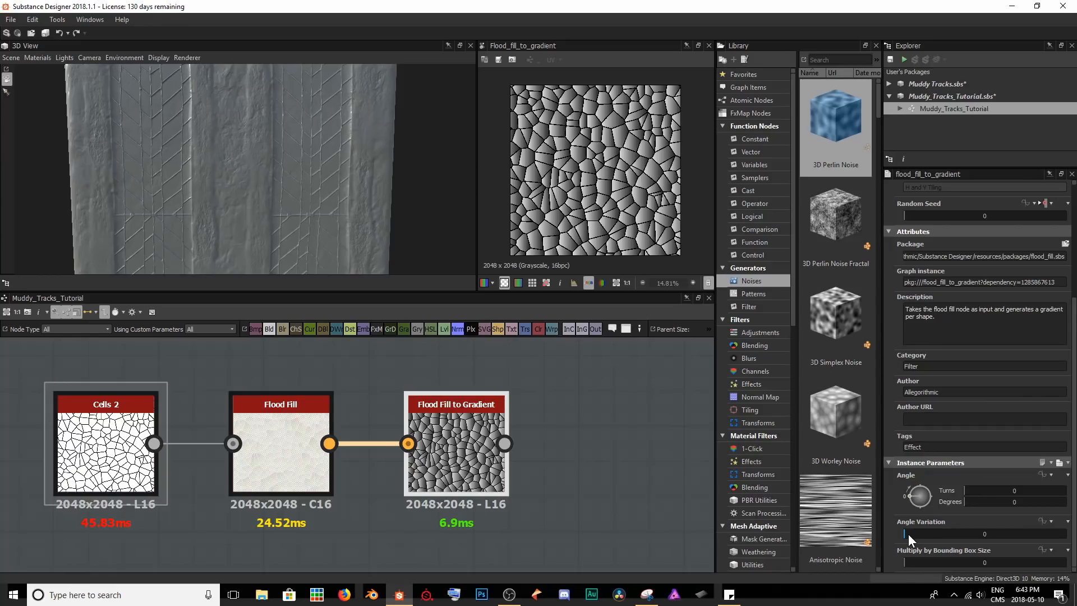
pyautogui.moveTo(908, 533); pyautogui.dragTo(1006, 519)
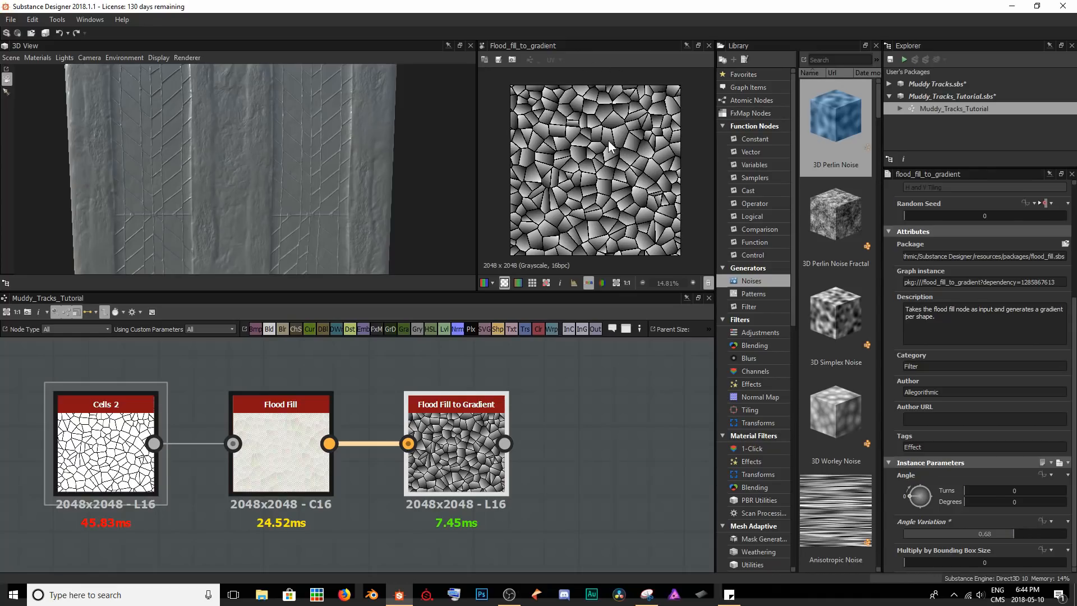
pyautogui.moveTo(968, 501); pyautogui.dragTo(997, 496)
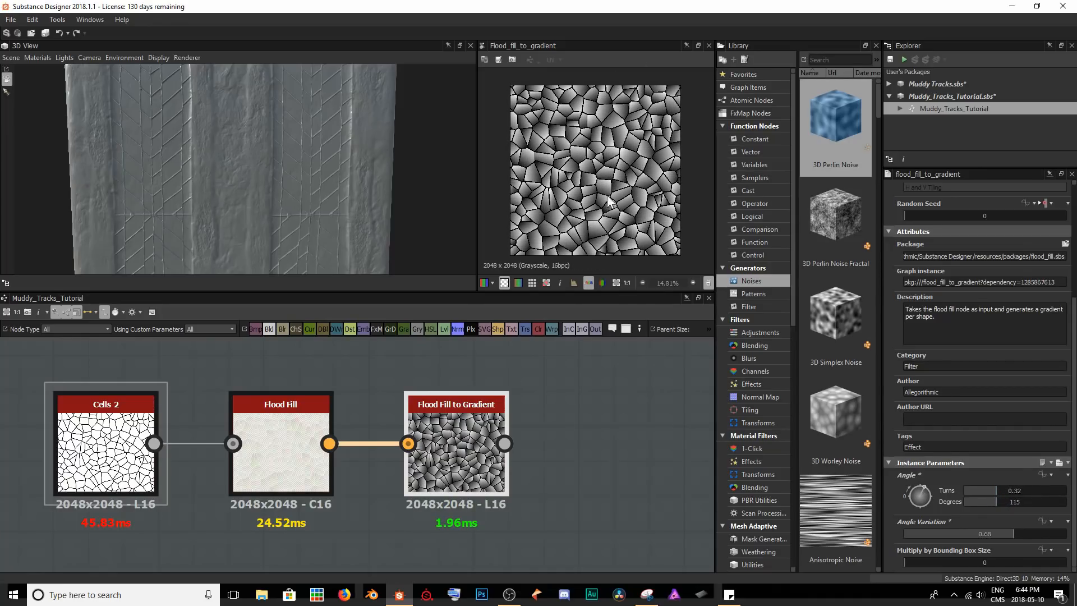
pyautogui.scroll(4, 598, 204)
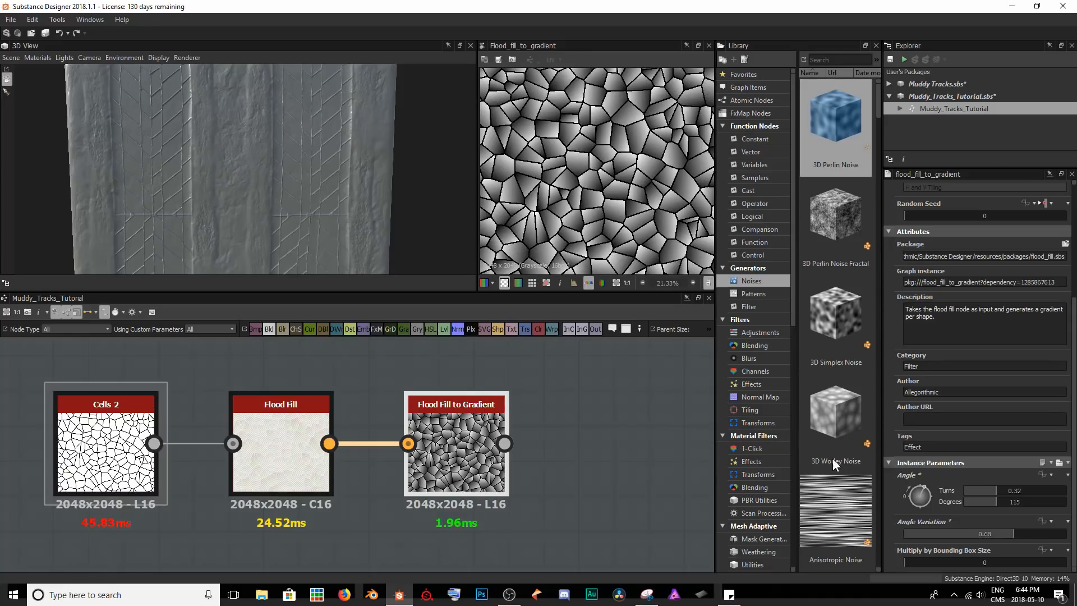
pyautogui.scroll(-4, 622, 216)
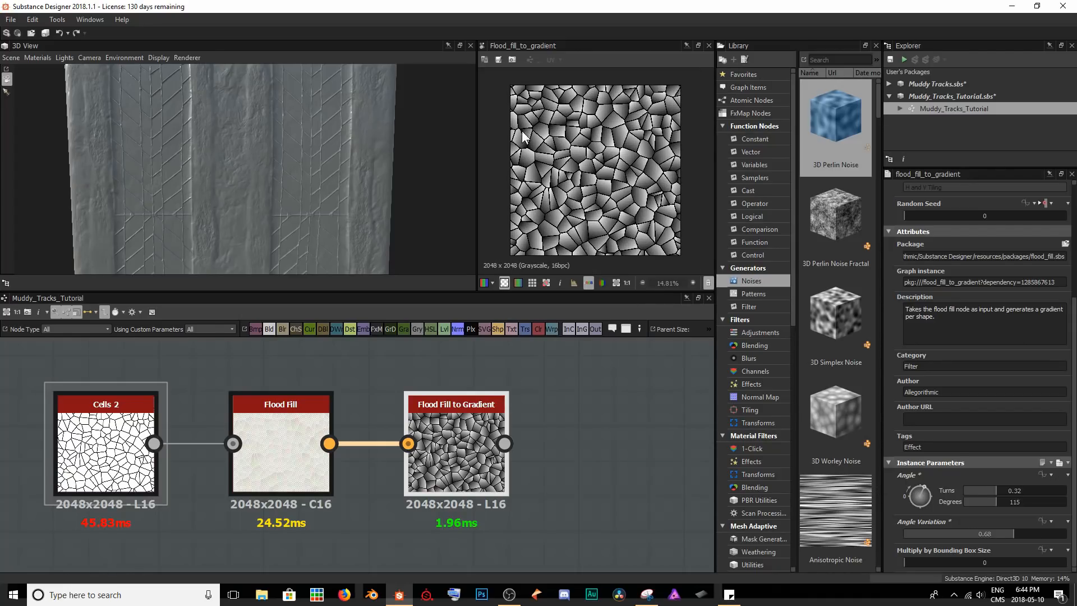
# Add a Warp node fed by the Flood Fill to Gradient output.
pyautogui.moveTo(576, 487); pyautogui.dragTo(240, 480, button='middle')
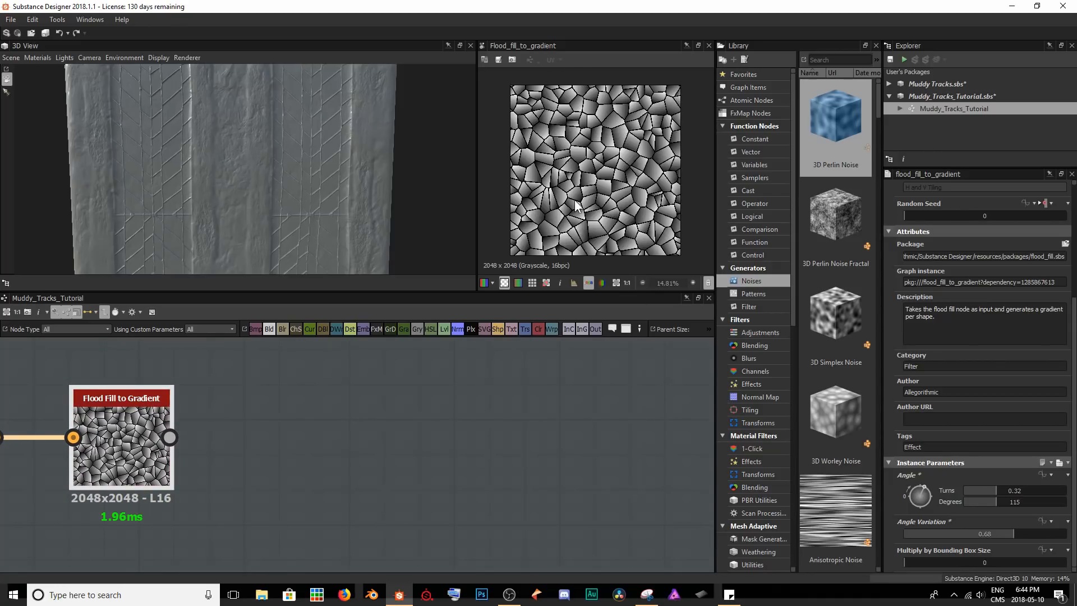
pyautogui.press('space')
pyautogui.write('warp')
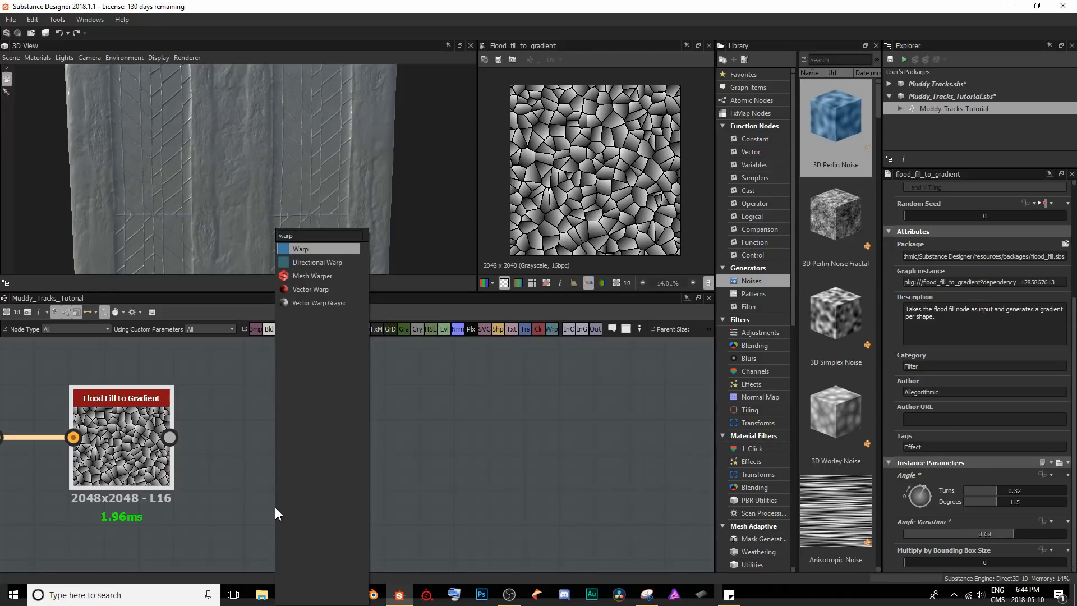
pyautogui.press('Return')
pyautogui.moveTo(275, 507); pyautogui.dragTo(428, 449, button='middle')
# Add a Perlin Noise node below the Flood Fill to Gradient and connect it to the Warp's gradient input.
pyautogui.click(332, 481)
pyautogui.press('space')
pyautogui.write('perlin')
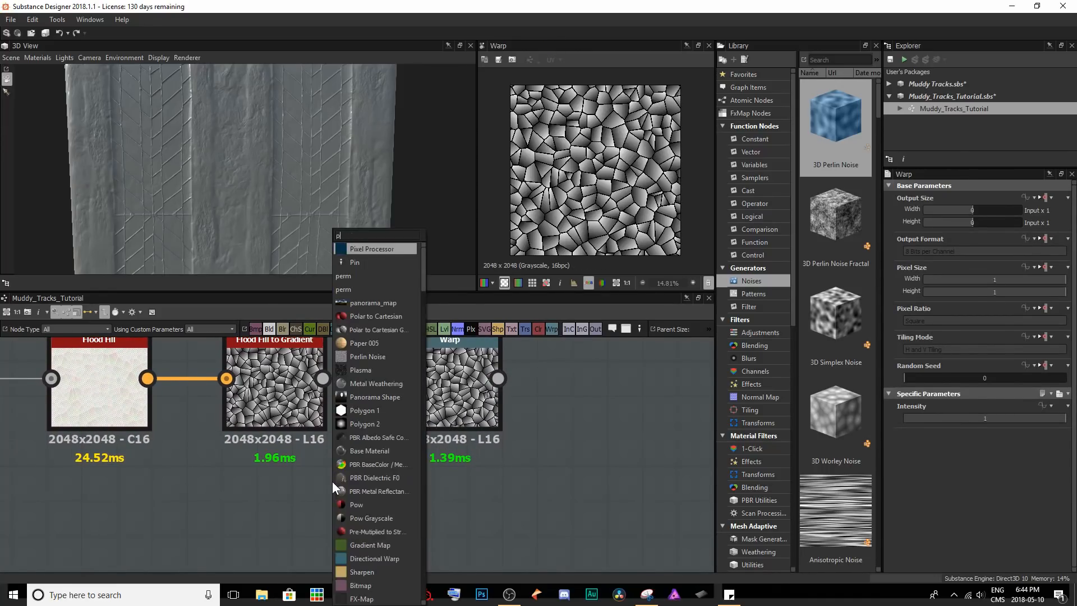
pyautogui.press('Return')
pyautogui.moveTo(332, 481); pyautogui.dragTo(398, 389)
pyautogui.scroll(-1, 396, 393)
# With the Warp previewed, lower the Perlin Noise's Scale and set the Warp's Intensity to 0.23.
pyautogui.doubleClick(414, 402)
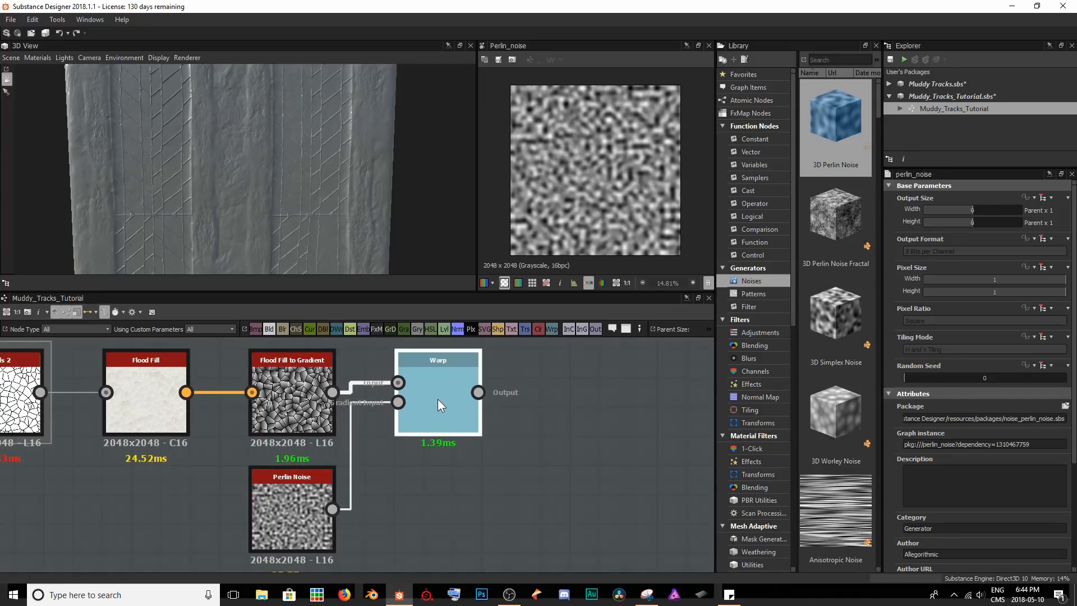
pyautogui.scroll(3, 613, 197)
pyautogui.scroll(1, 613, 198)
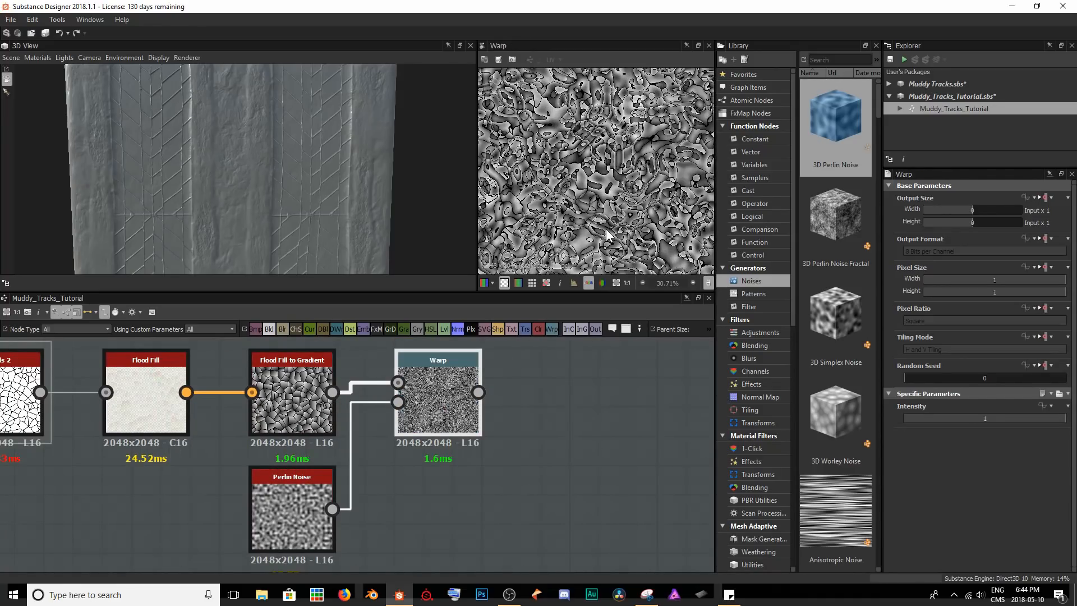
pyautogui.moveTo(1060, 420); pyautogui.dragTo(935, 431)
pyautogui.click(277, 509)
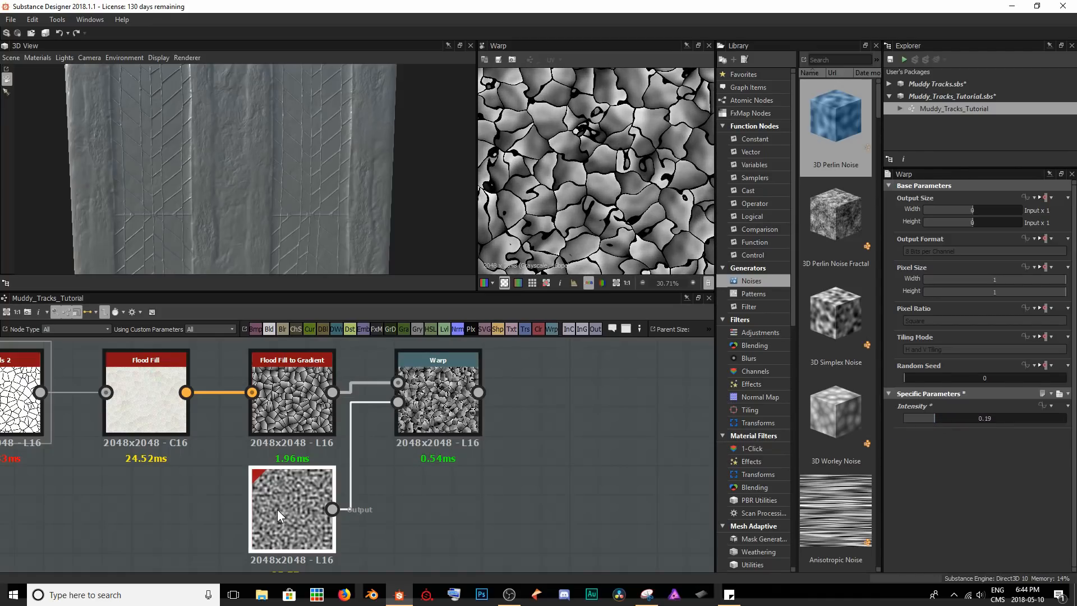
pyautogui.scroll(-3, 991, 443)
pyautogui.moveTo(966, 498)
pyautogui.mouseDown()
pyautogui.moveTo(977, 501)
pyautogui.moveTo(937, 499)
pyautogui.moveTo(946, 497)
pyautogui.mouseUp()
pyautogui.click(438, 370)
pyautogui.moveTo(935, 415)
pyautogui.mouseDown()
pyautogui.moveTo(957, 413)
pyautogui.moveTo(941, 413)
pyautogui.mouseUp()
pyautogui.press('f')
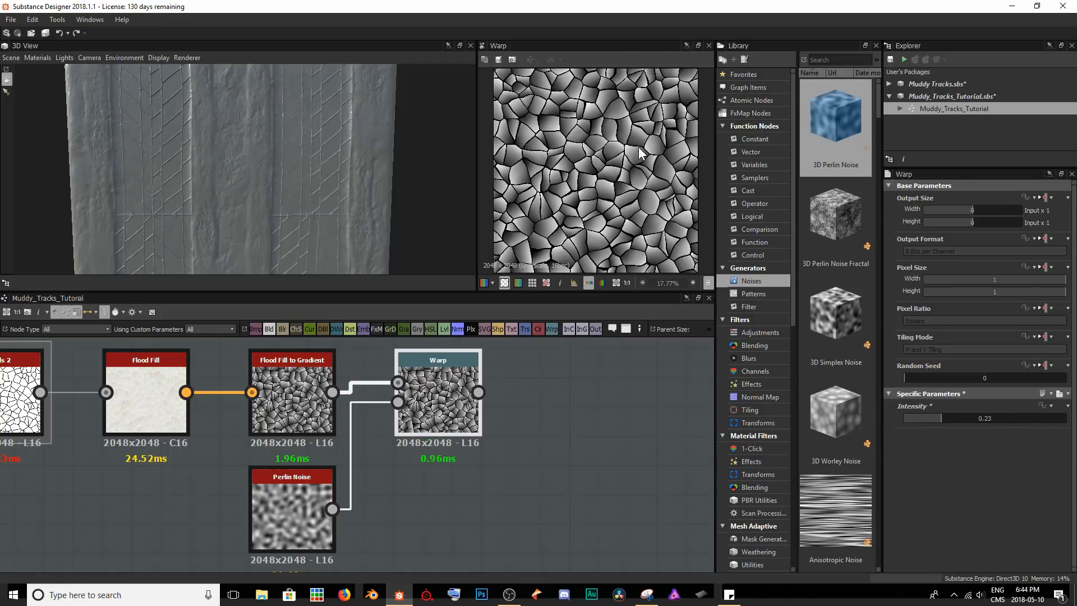
# Add a Slope Blur Grayscale node after the Warp and inspect its cell pattern up close.
pyautogui.moveTo(561, 419); pyautogui.dragTo(353, 422, button='middle')
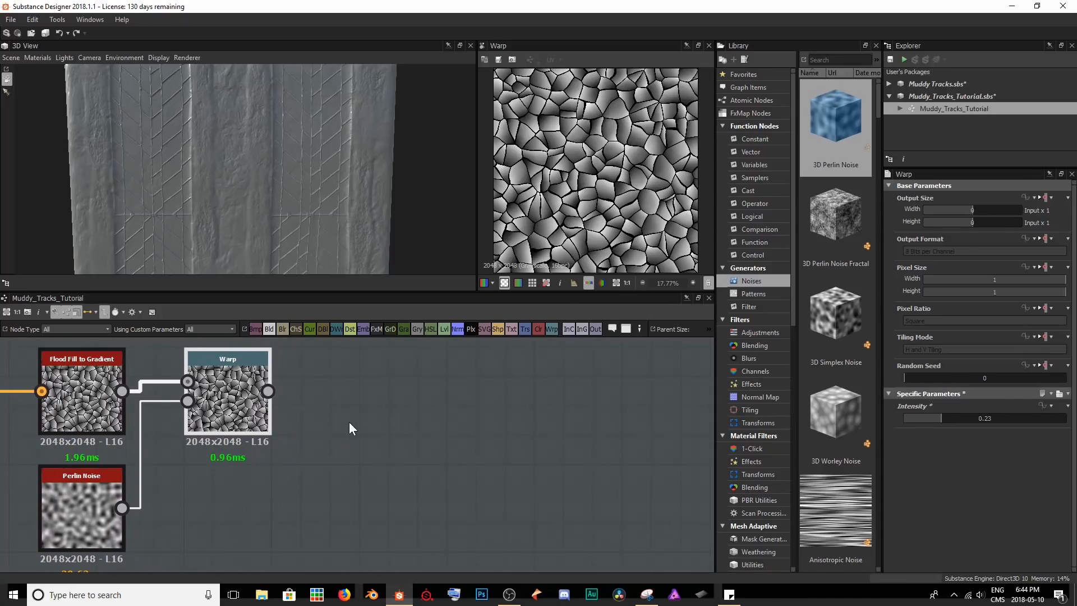
pyautogui.press('space')
pyautogui.write('slop')
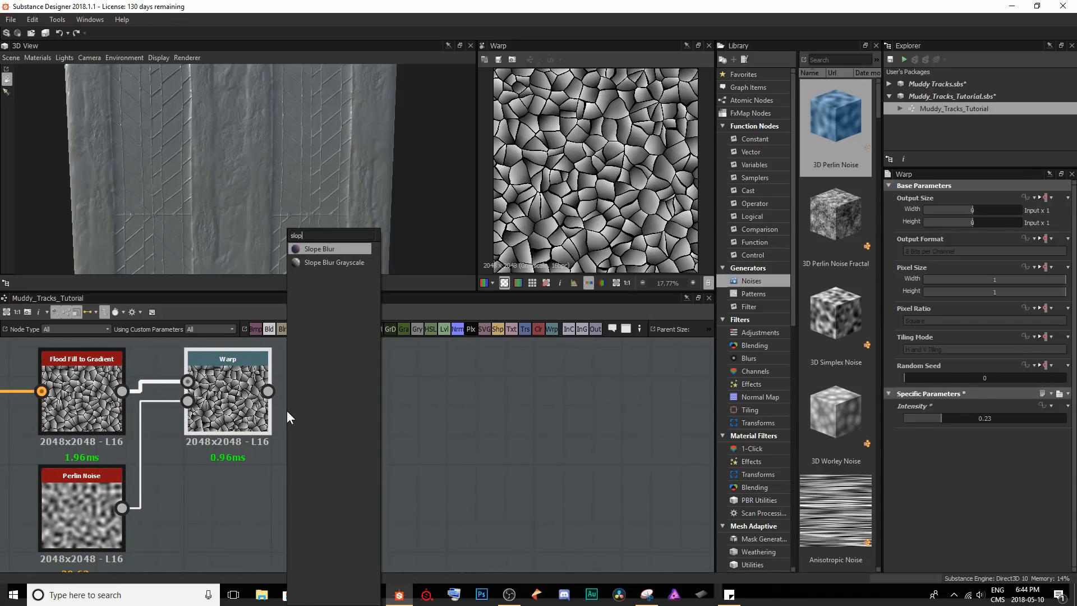
pyautogui.press('Down')
pyautogui.press('Return')
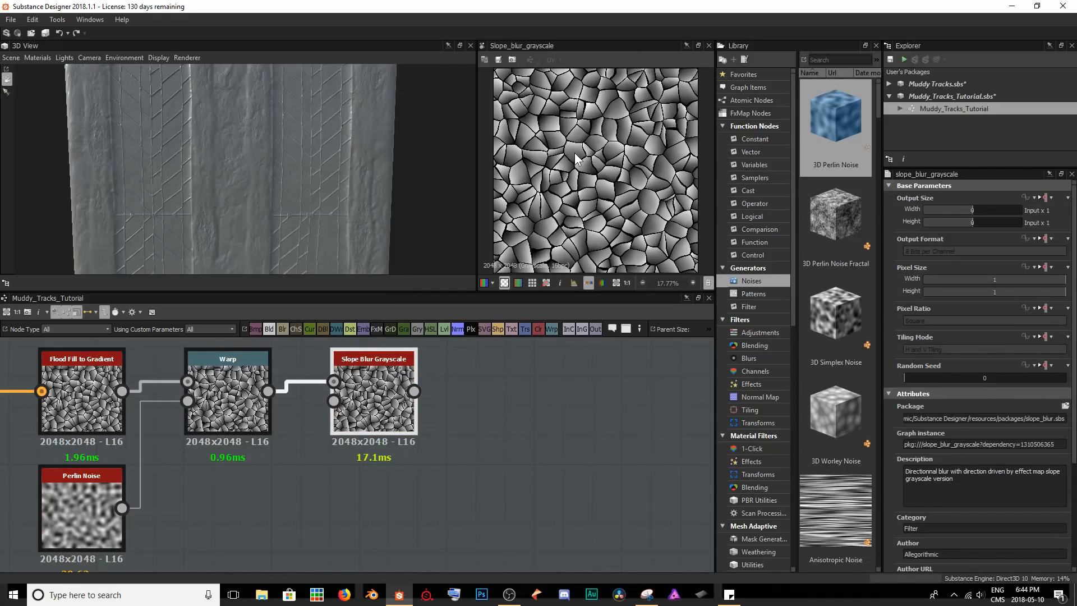
pyautogui.scroll(4, 576, 159)
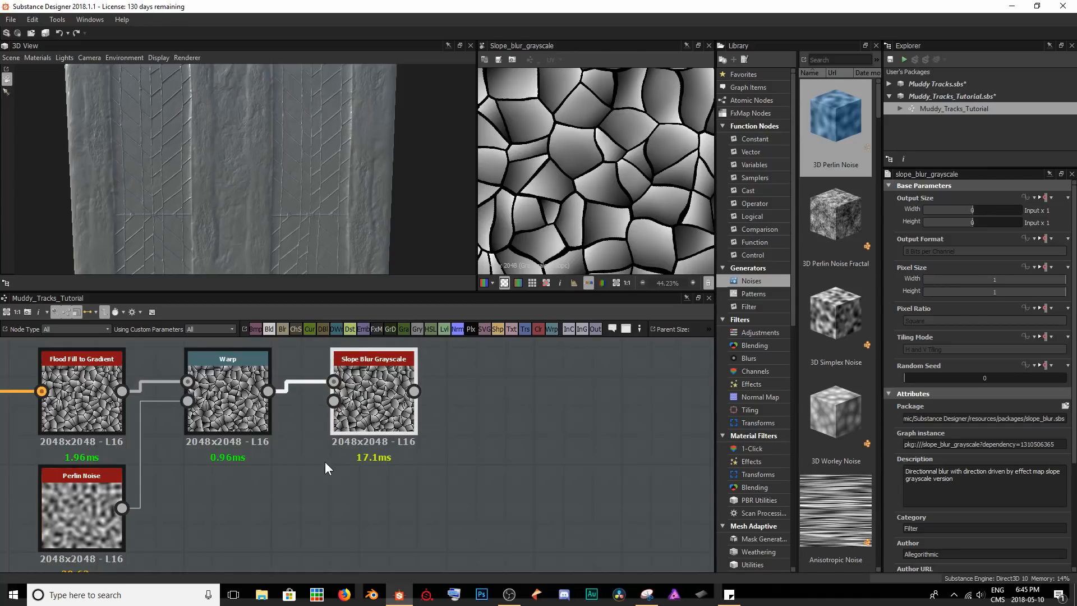
# Add a Fractal Sum Base node below the Warp and connect it to the Slope Blur Grayscale's slope input.
pyautogui.press('space')
pyautogui.write('frac')
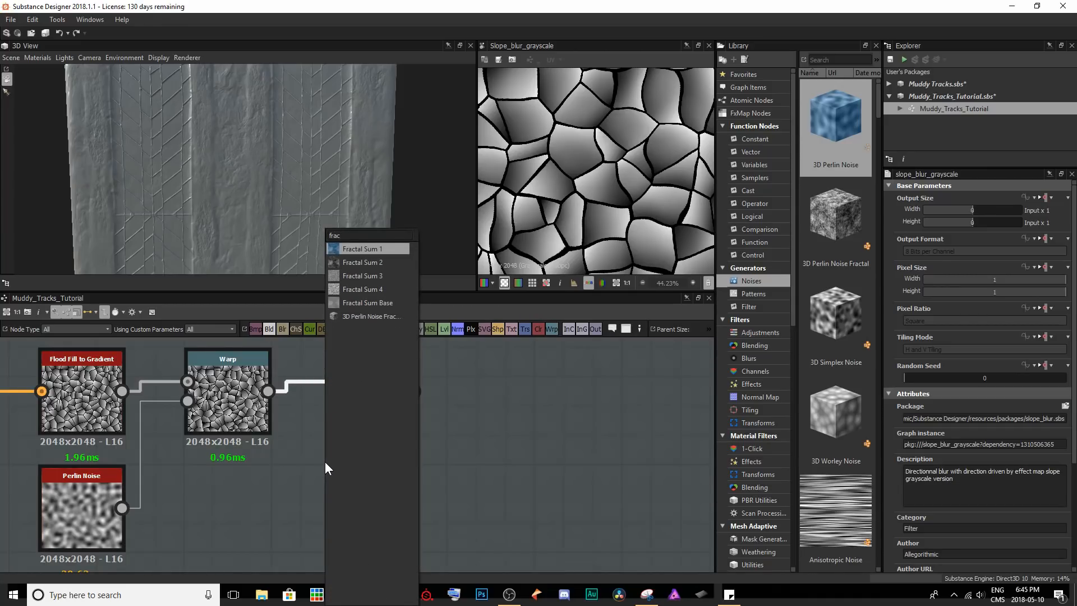
pyautogui.press('Up')
pyautogui.press('Up')
pyautogui.press('Return')
pyautogui.moveTo(325, 462); pyautogui.dragTo(334, 401)
# Set the Slope Blur Grayscale's Samples to 23 and its Intensity to 0.33.
pyautogui.doubleClick(372, 395)
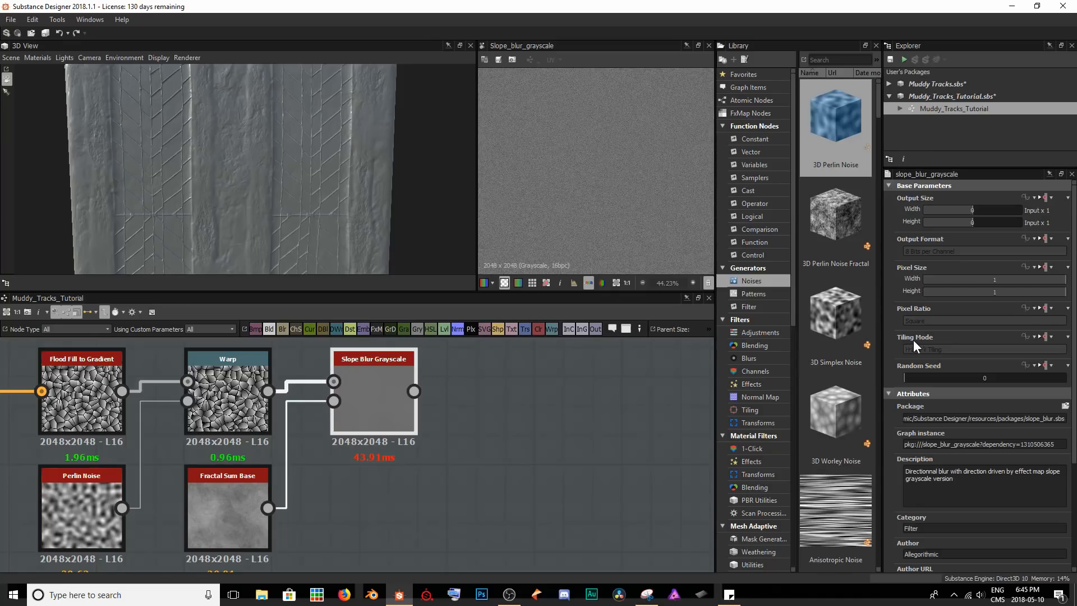
pyautogui.scroll(-4, 926, 353)
pyautogui.moveTo(947, 506); pyautogui.dragTo(1019, 499)
pyautogui.moveTo(996, 537); pyautogui.dragTo(908, 535)
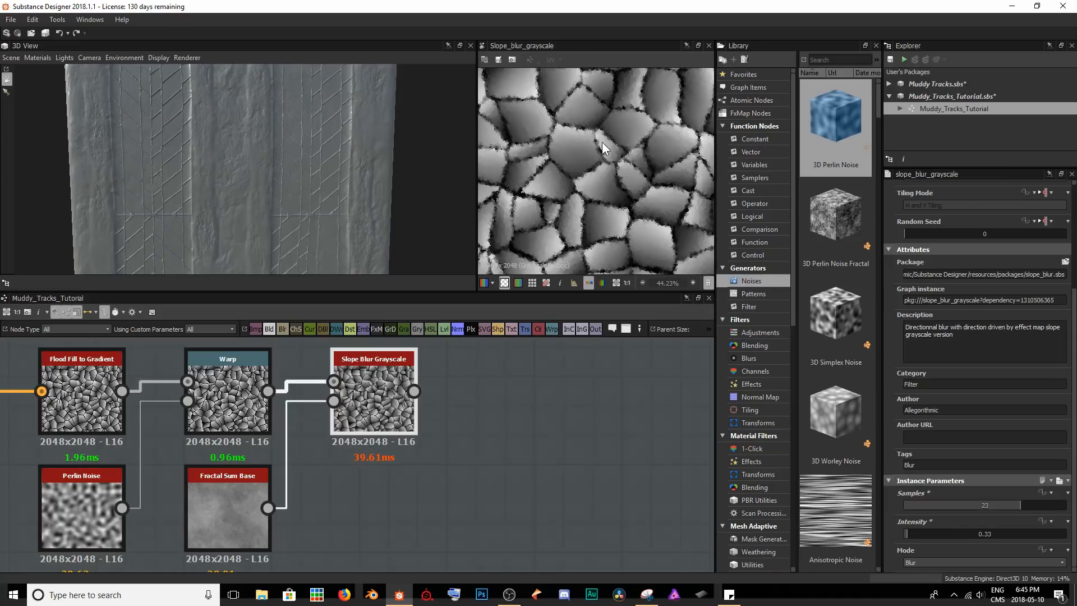
pyautogui.scroll(3, 606, 147)
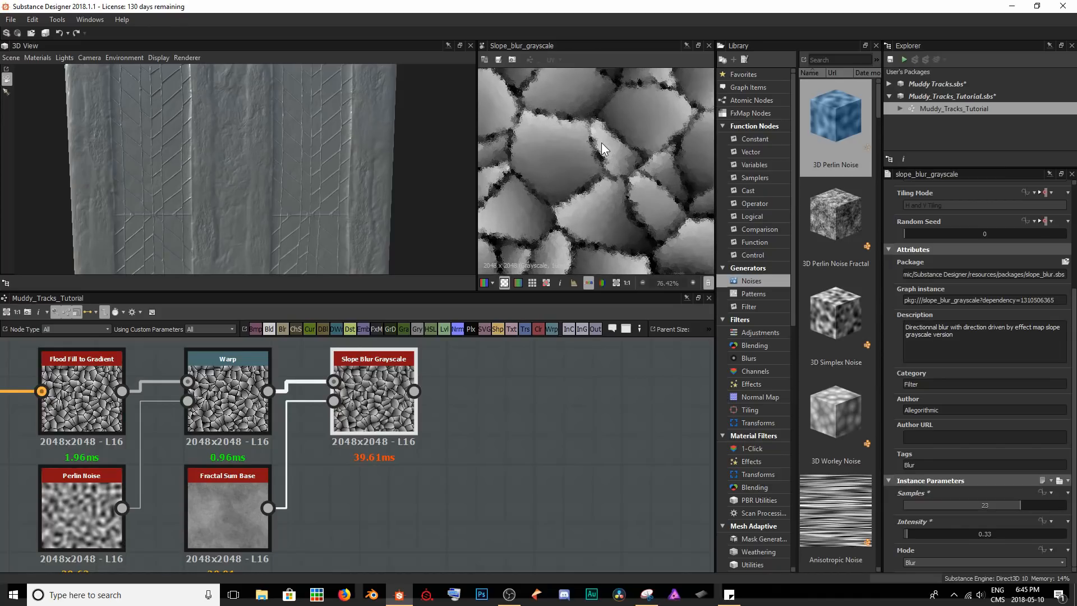
# Set the Fractal Sum Base's Roughness to 0.63 and Global Opacity to 1.26, with the Slope Blur Grayscale previewed.
pyautogui.doubleClick(227, 523)
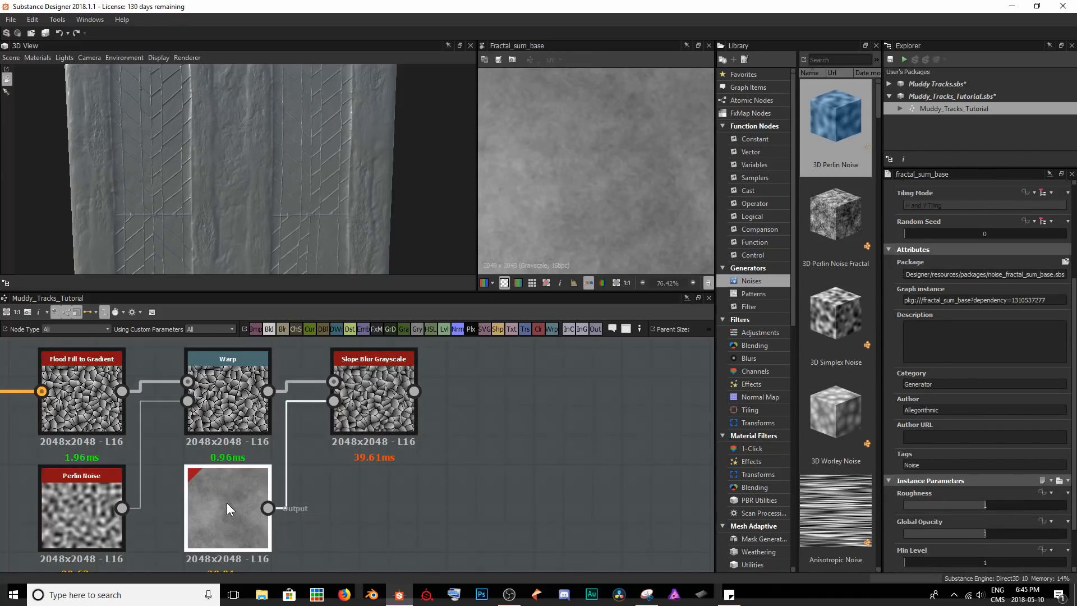
pyautogui.scroll(-2, 943, 492)
pyautogui.moveTo(964, 446); pyautogui.dragTo(1005, 470)
pyautogui.doubleClick(385, 392)
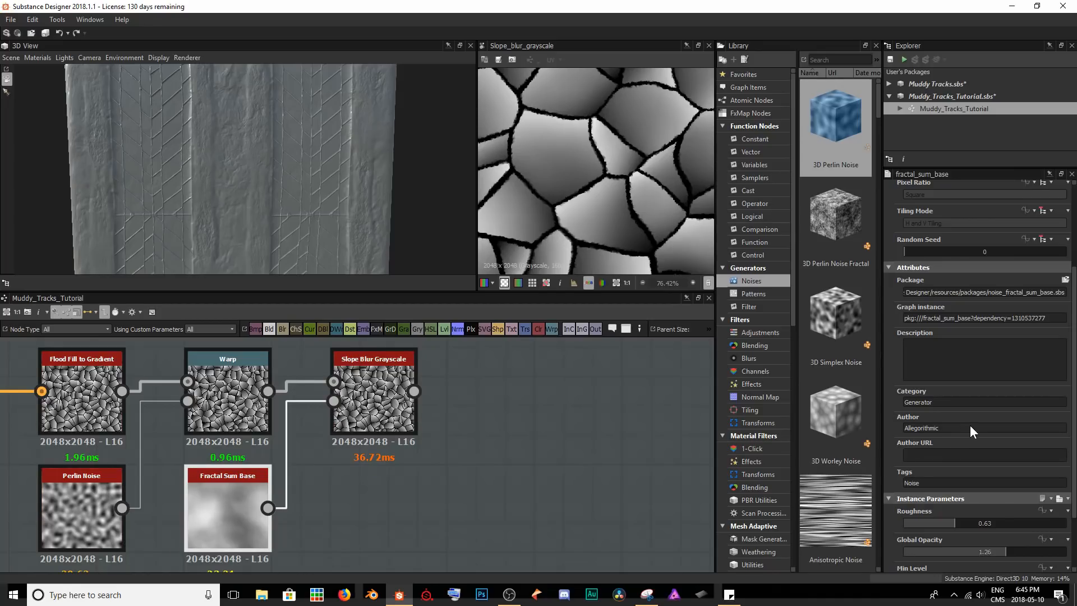
# Set the Fractal Sum Base's Min Level to 3, Max Level to 8, Roughness to 0.73 and Global Opacity to 1.28.
pyautogui.scroll(-1, 970, 425)
pyautogui.moveTo(912, 507); pyautogui.dragTo(933, 502)
pyautogui.moveTo(1016, 537)
pyautogui.mouseDown()
pyautogui.moveTo(973, 539)
pyautogui.moveTo(1010, 534)
pyautogui.mouseUp()
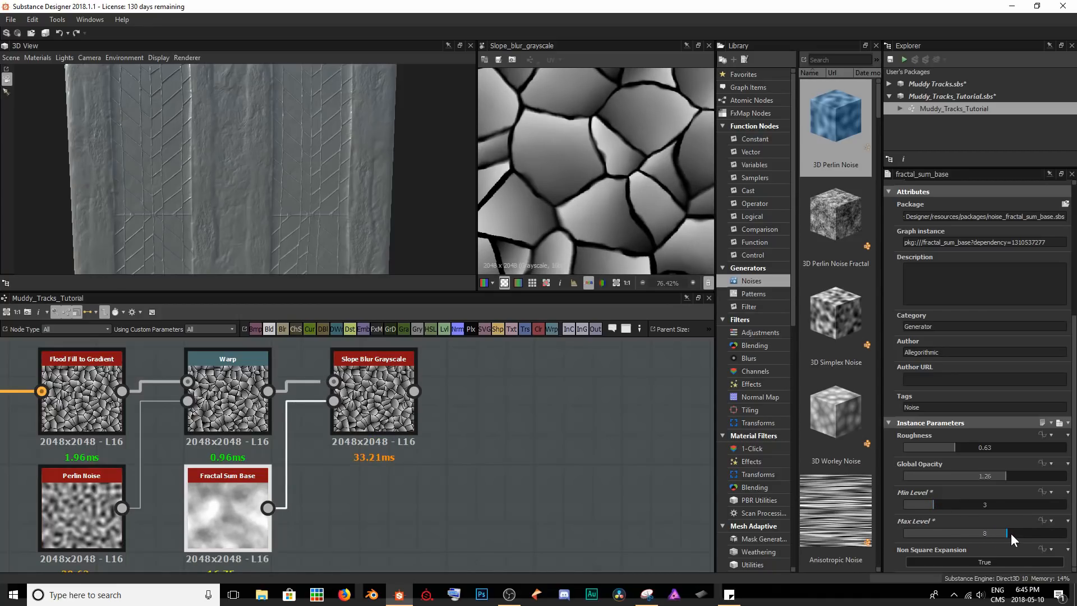
pyautogui.moveTo(954, 446); pyautogui.dragTo(1008, 457)
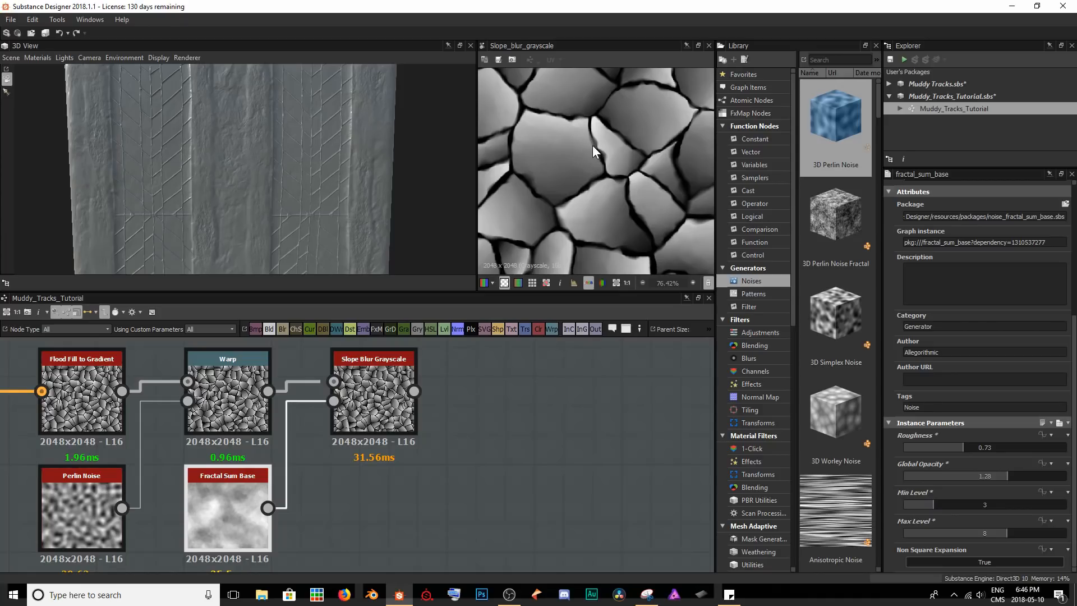
# Examine the irregular cell edges of the slope-blurred pattern up close in the 2D preview.
pyautogui.scroll(1, 591, 146)
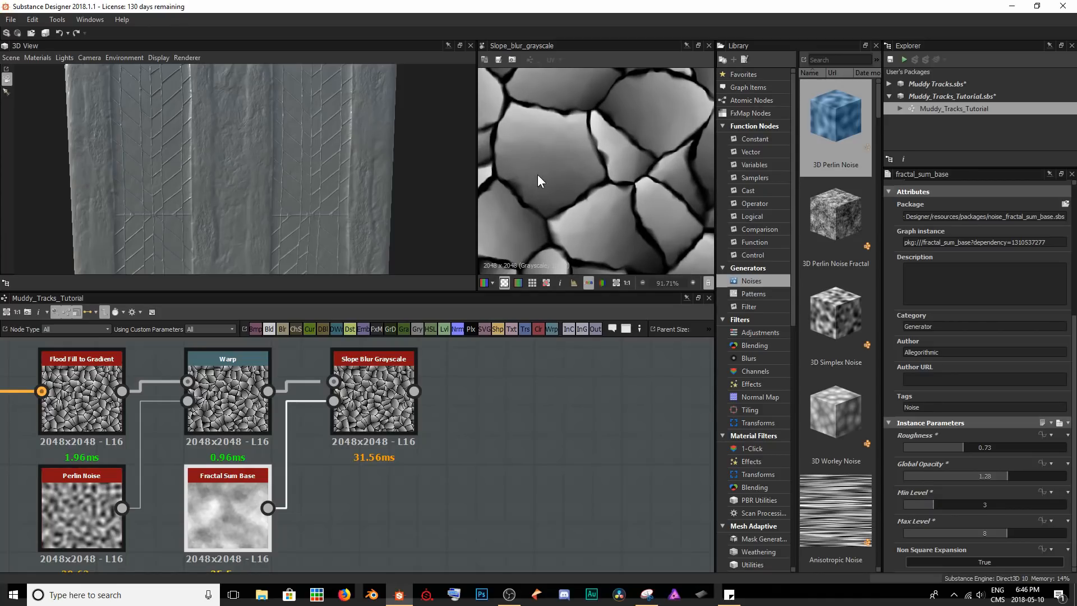
pyautogui.moveTo(598, 188); pyautogui.dragTo(557, 209, button='middle')
pyautogui.scroll(3, 583, 185)
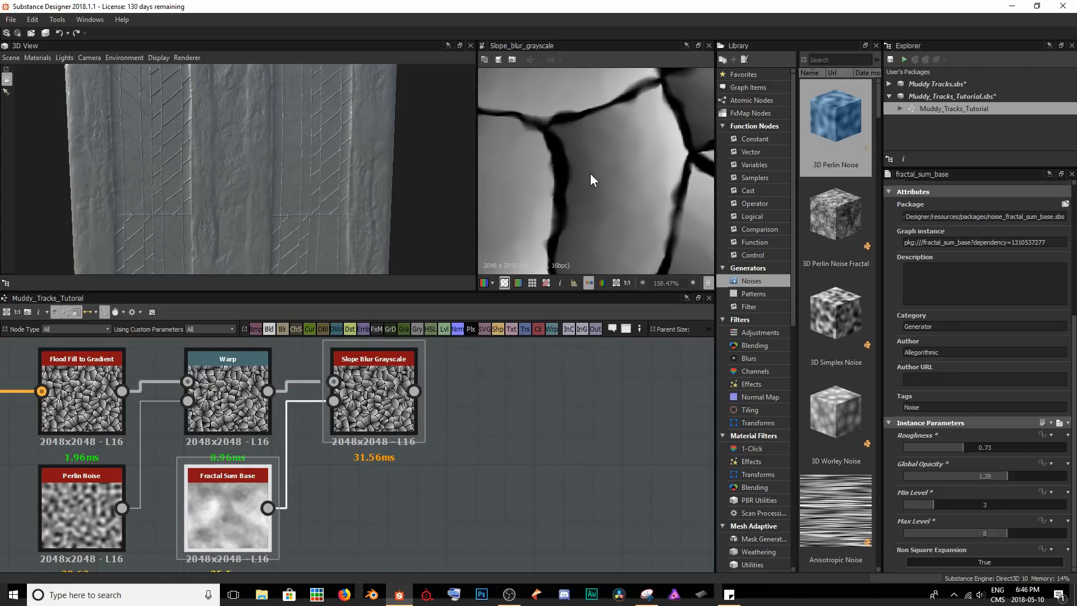
pyautogui.scroll(-1, 554, 183)
pyautogui.scroll(-2, 579, 212)
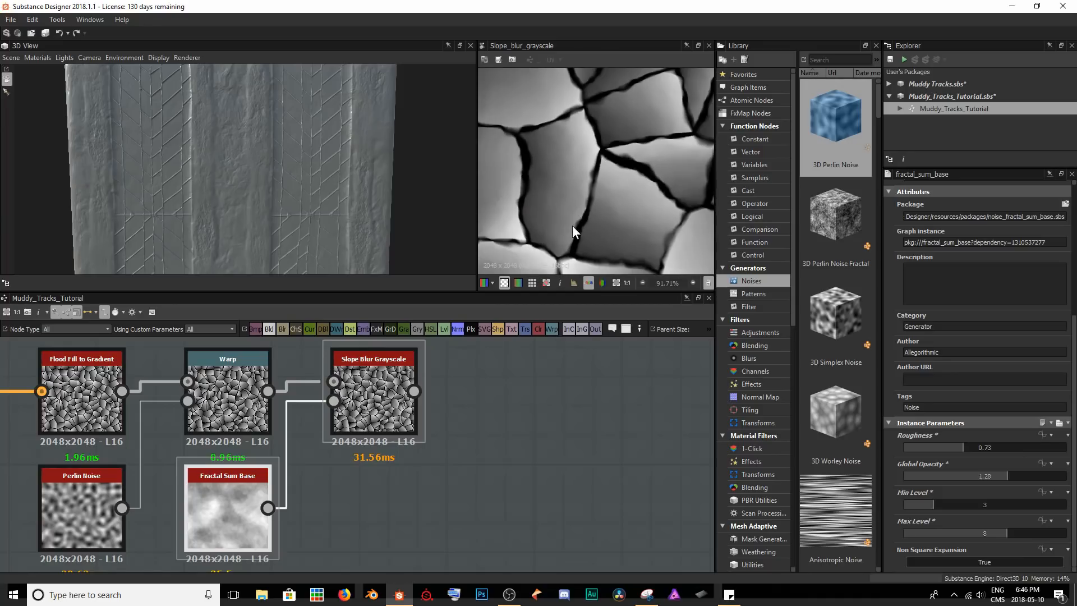
pyautogui.moveTo(570, 229); pyautogui.dragTo(601, 166, button='middle')
pyautogui.scroll(-1, 584, 201)
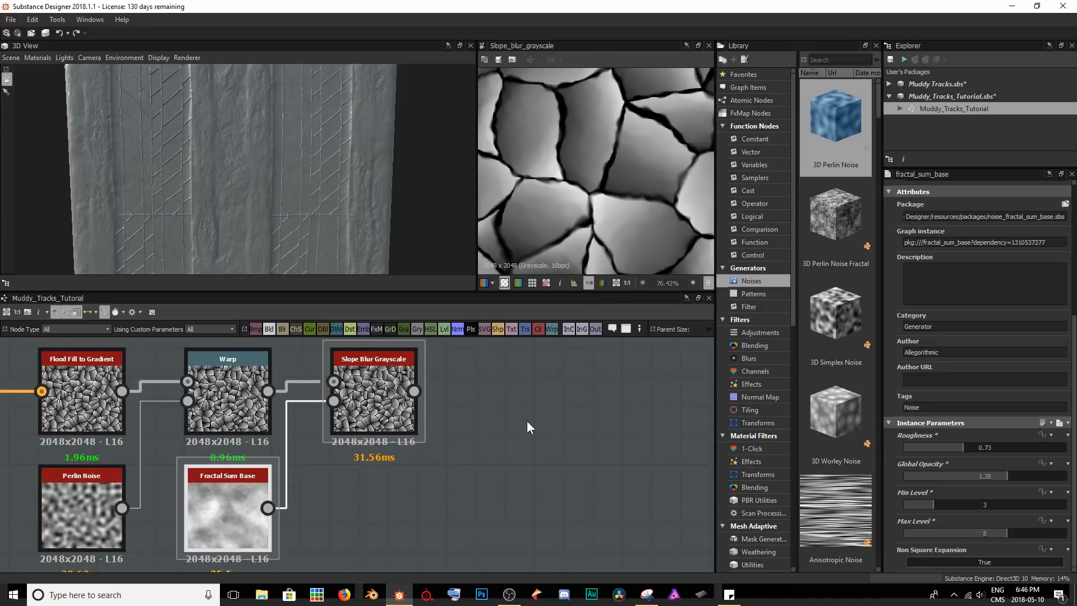
# Add a Blur node after the Slope Blur Grayscale and lower its Intensity to 1.88.
pyautogui.moveTo(388, 409); pyautogui.dragTo(230, 415, button='middle')
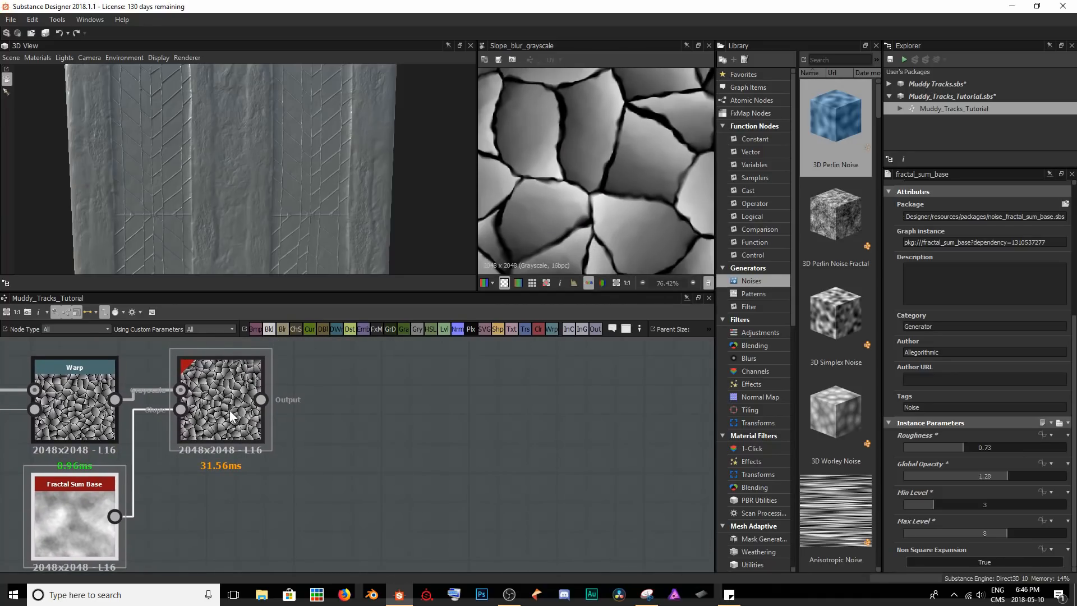
pyautogui.click(230, 414)
pyautogui.press('space')
pyautogui.write('blur')
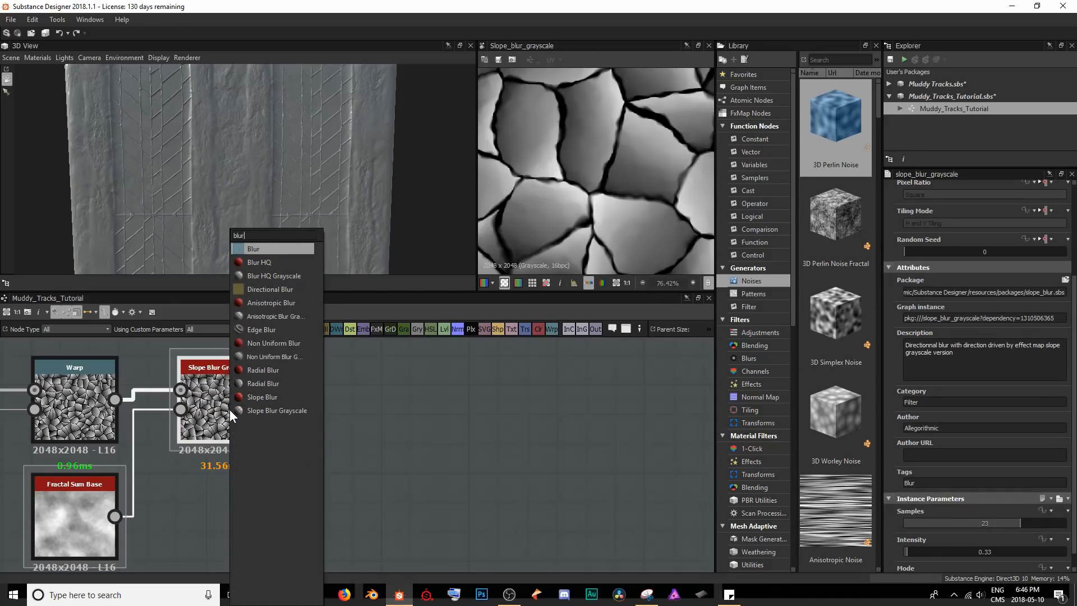
pyautogui.press('Return')
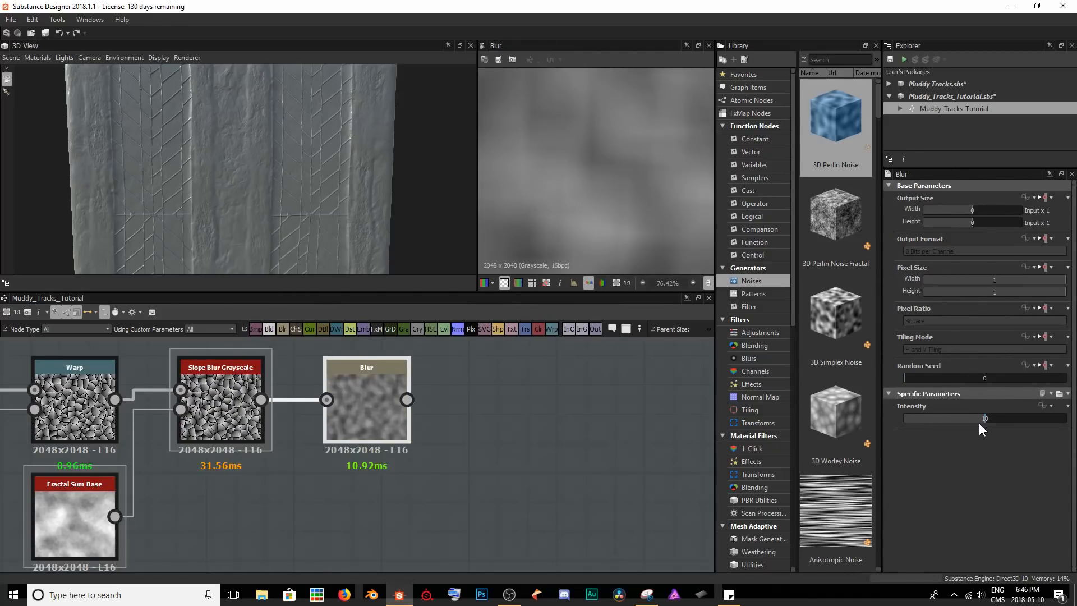
pyautogui.moveTo(954, 421); pyautogui.dragTo(919, 420)
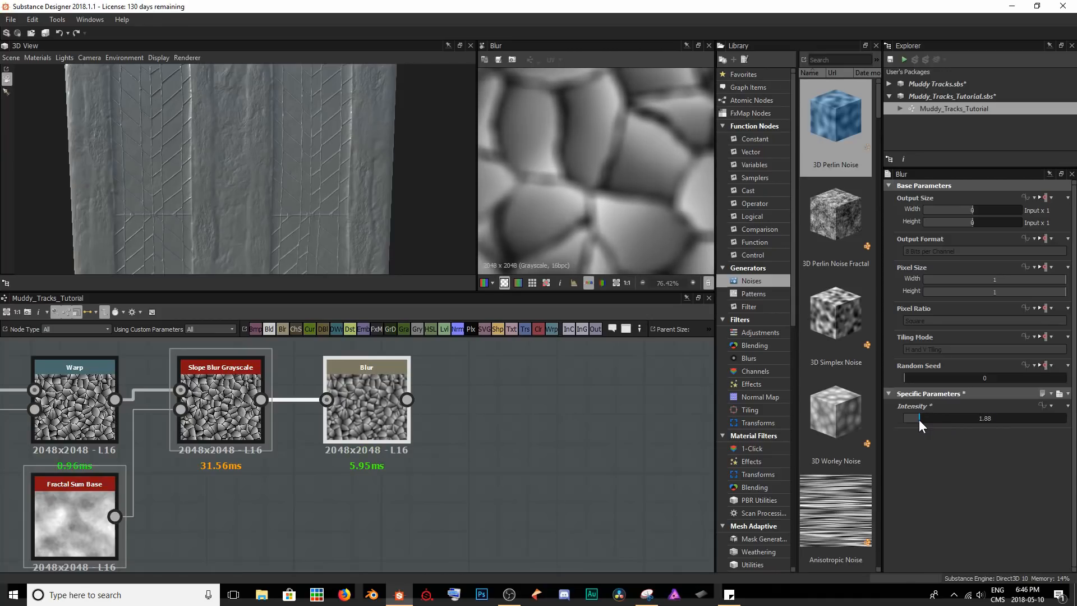
# Compare the Blur with the unblurred Slope Blur Grayscale output and set the Blur's Intensity to 0.25.
pyautogui.doubleClick(218, 409)
pyautogui.scroll(3, 555, 101)
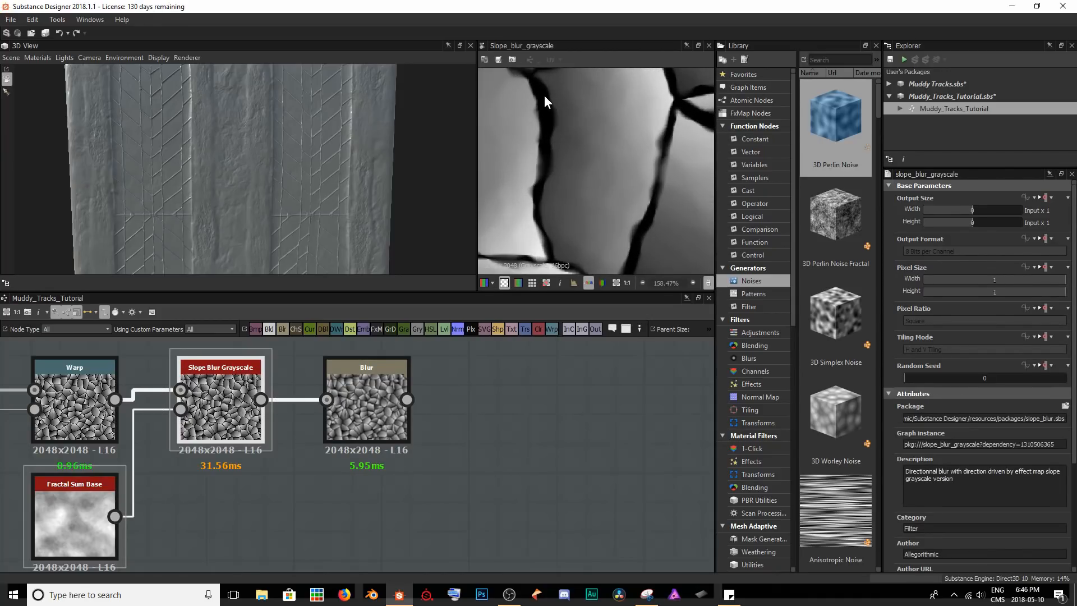
pyautogui.scroll(-2, 587, 171)
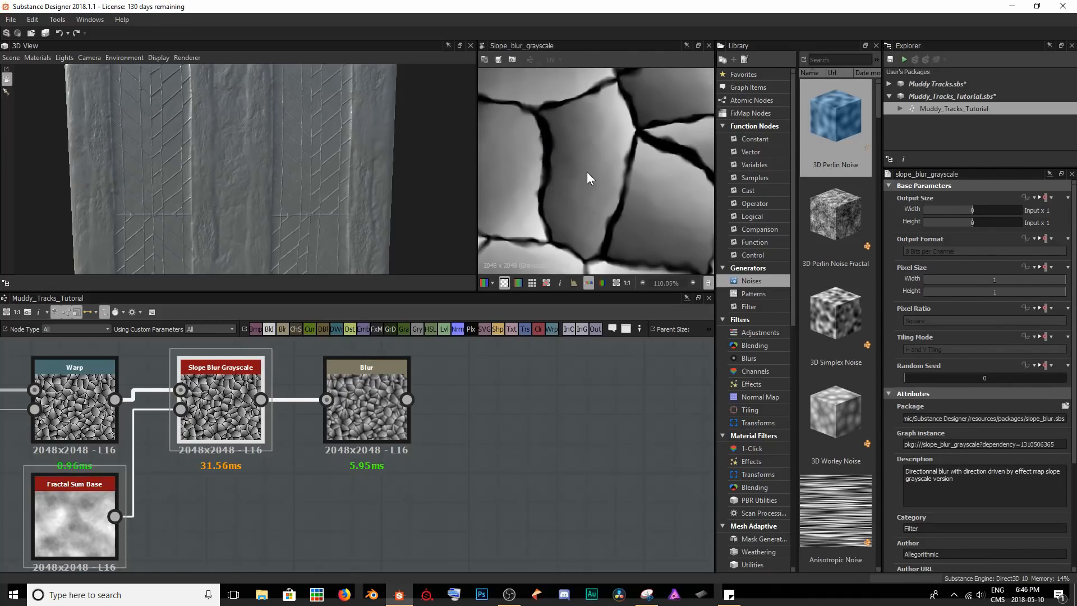
pyautogui.doubleClick(405, 425)
pyautogui.moveTo(986, 418); pyautogui.dragTo(909, 416)
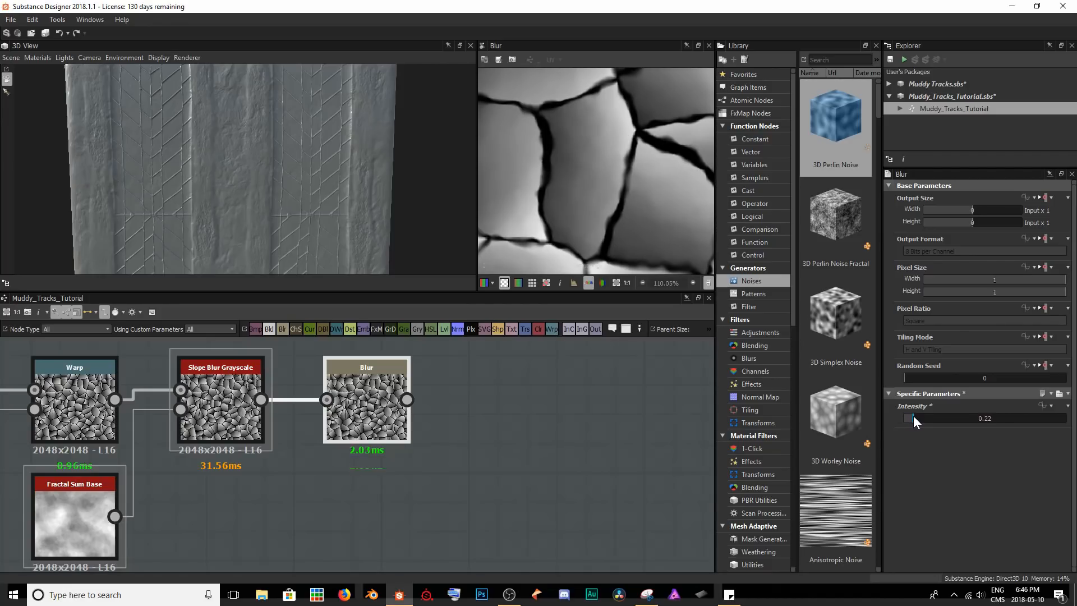
pyautogui.doubleClick(914, 416)
pyautogui.write('0.25')
pyautogui.press('Return')
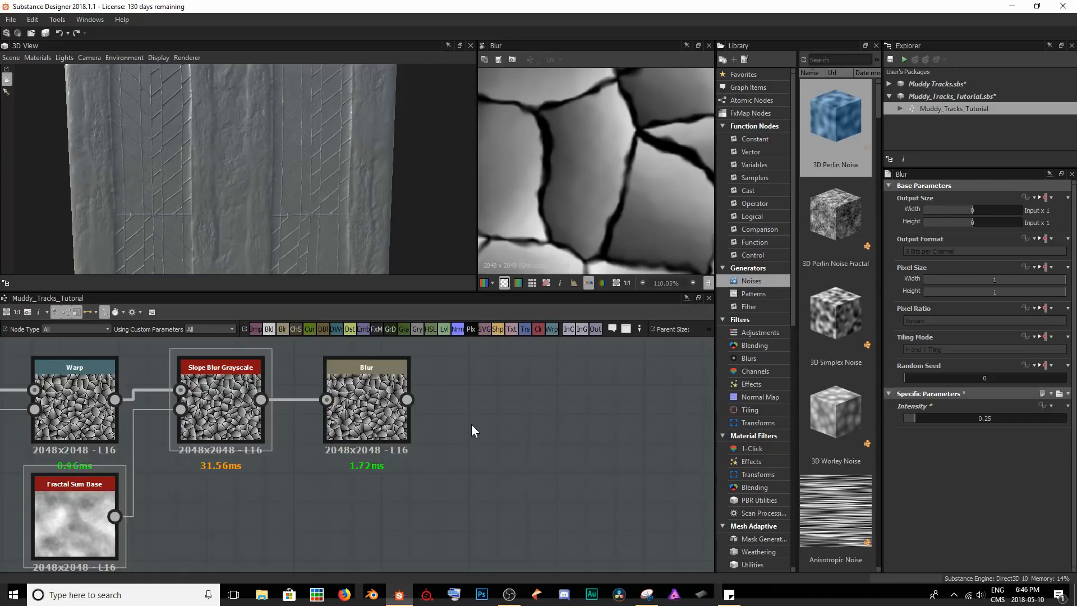
# Compare the Tile Generator's track-edge strips with the blurred cell pattern in the 2D preview.
pyautogui.scroll(-4, 471, 424)
pyautogui.moveTo(518, 409); pyautogui.dragTo(374, 467, button='middle')
pyautogui.scroll(-2, 375, 468)
pyautogui.doubleClick(355, 370)
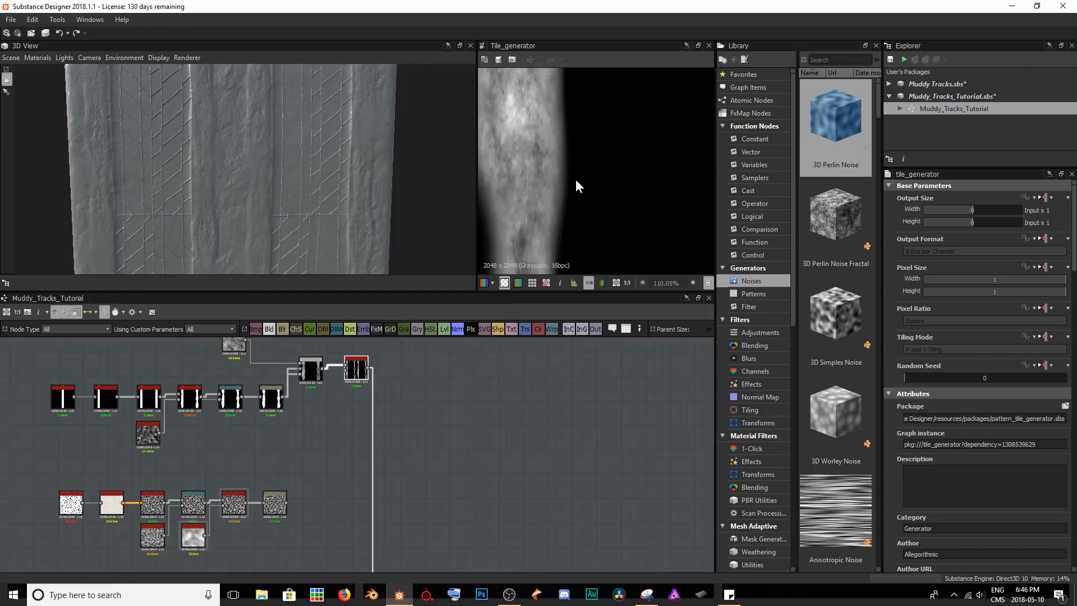
pyautogui.scroll(-5, 574, 180)
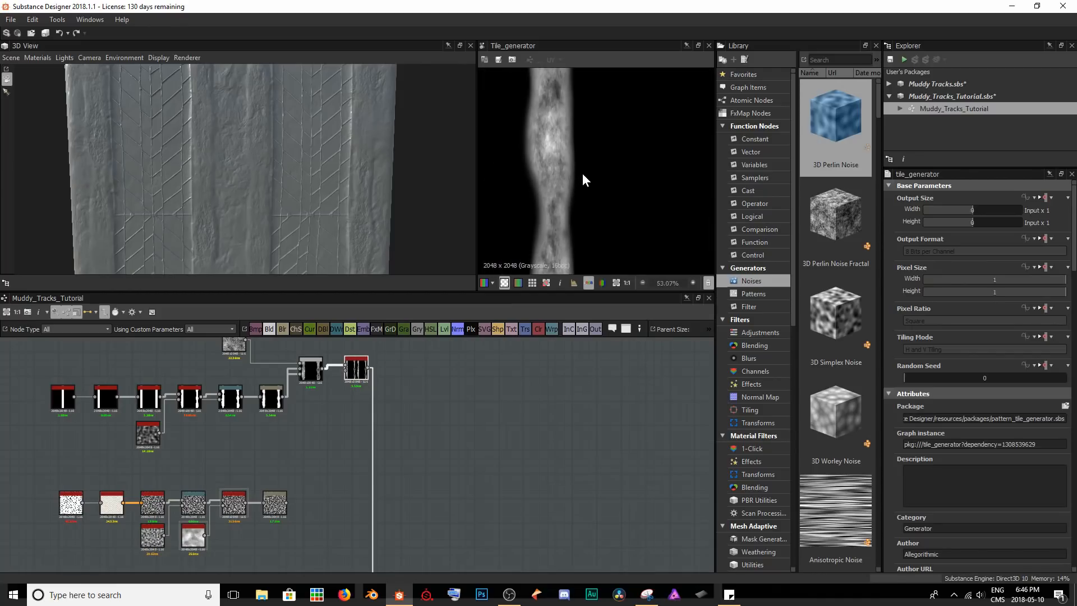
pyautogui.doubleClick(277, 505)
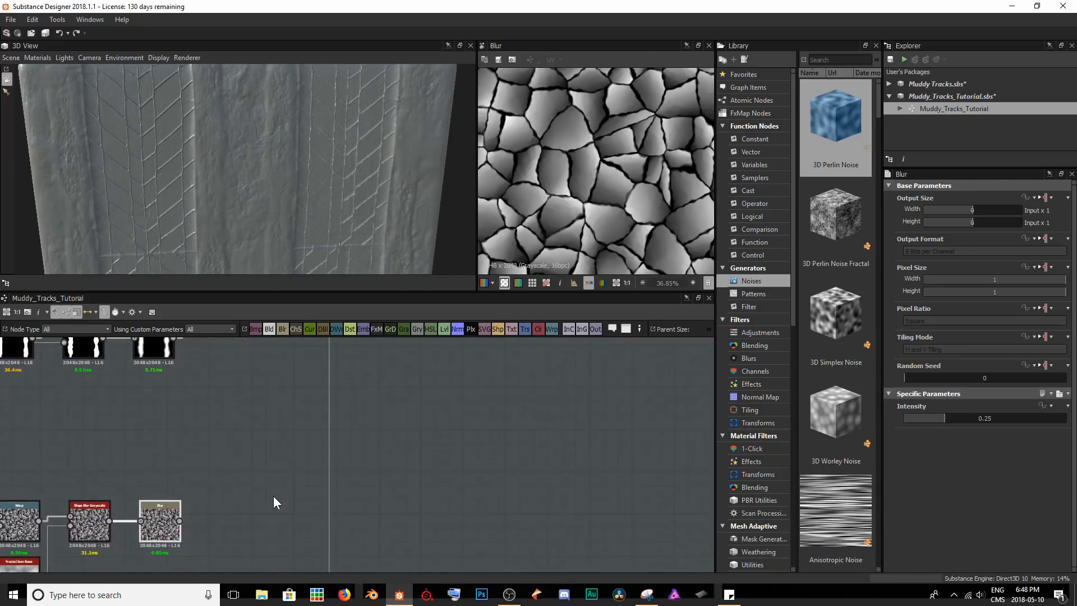
# Add a Blend node fed by the cell pattern's Blur output and place it below the Tile Generator.
pyautogui.press('space')
pyautogui.write('blend')
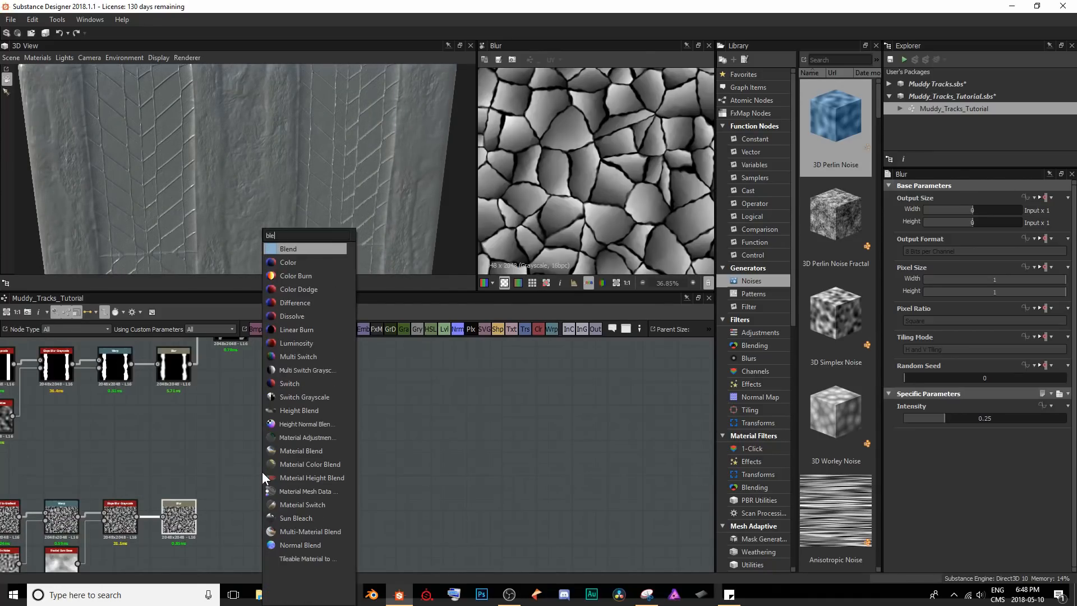
pyautogui.press('Return')
pyautogui.moveTo(257, 508); pyautogui.dragTo(264, 481)
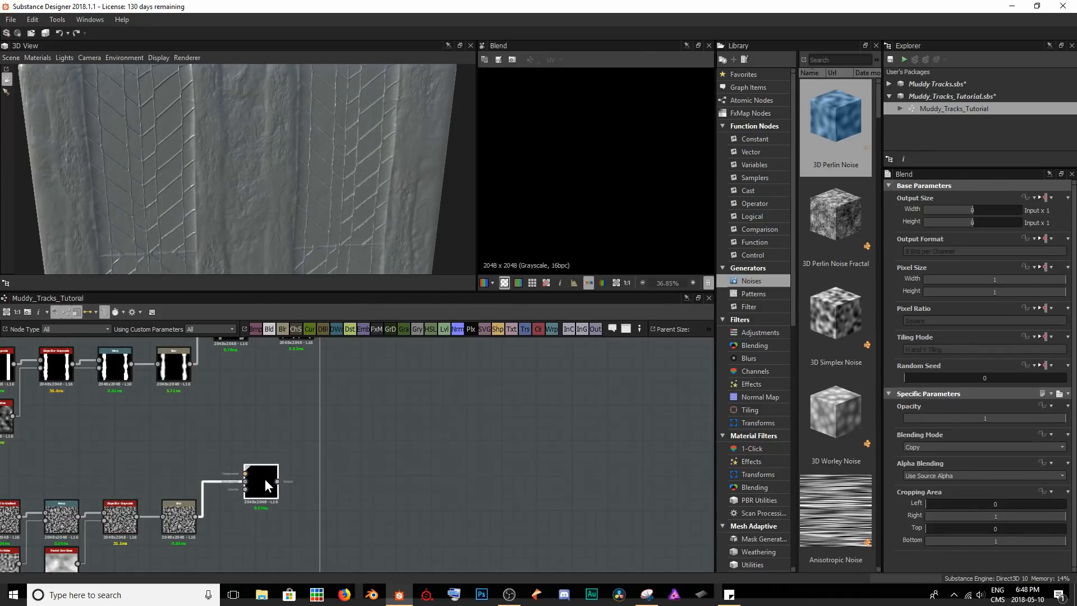
pyautogui.scroll(-2, 284, 392)
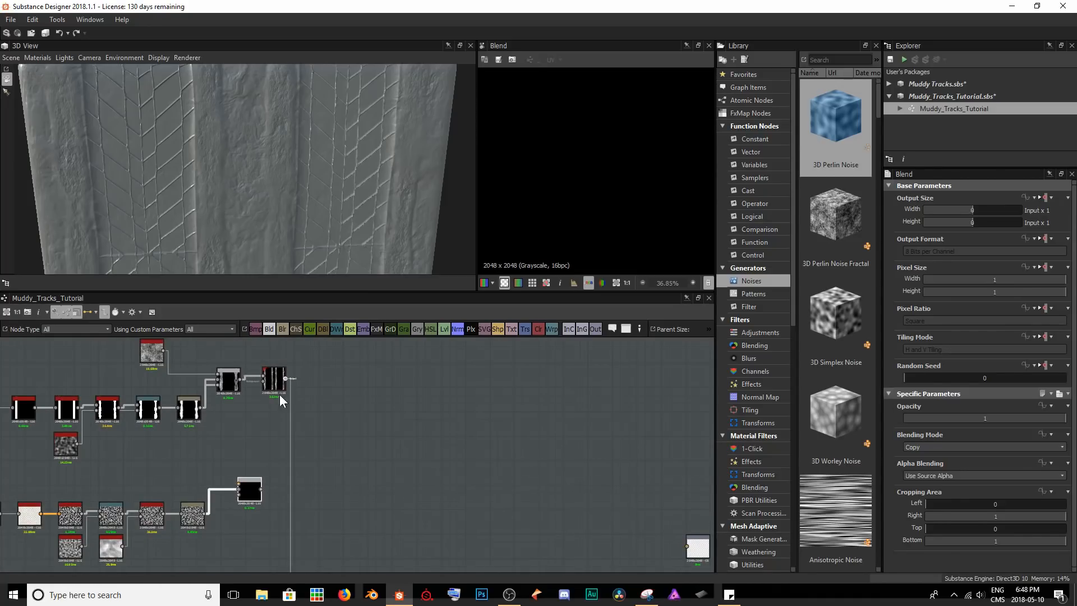
# Connect the Tile Generator to the Blend's background input and route the Blend's output into the downstream height chain.
pyautogui.moveTo(234, 486); pyautogui.dragTo(234, 490)
pyautogui.moveTo(237, 508); pyautogui.dragTo(397, 534)
pyautogui.moveTo(397, 534); pyautogui.dragTo(331, 436, button='middle')
pyautogui.moveTo(324, 447); pyautogui.dragTo(440, 511)
pyautogui.moveTo(321, 425); pyautogui.dragTo(378, 481, button='middle')
pyautogui.scroll(3, 369, 487)
pyautogui.scroll(-1, 386, 468)
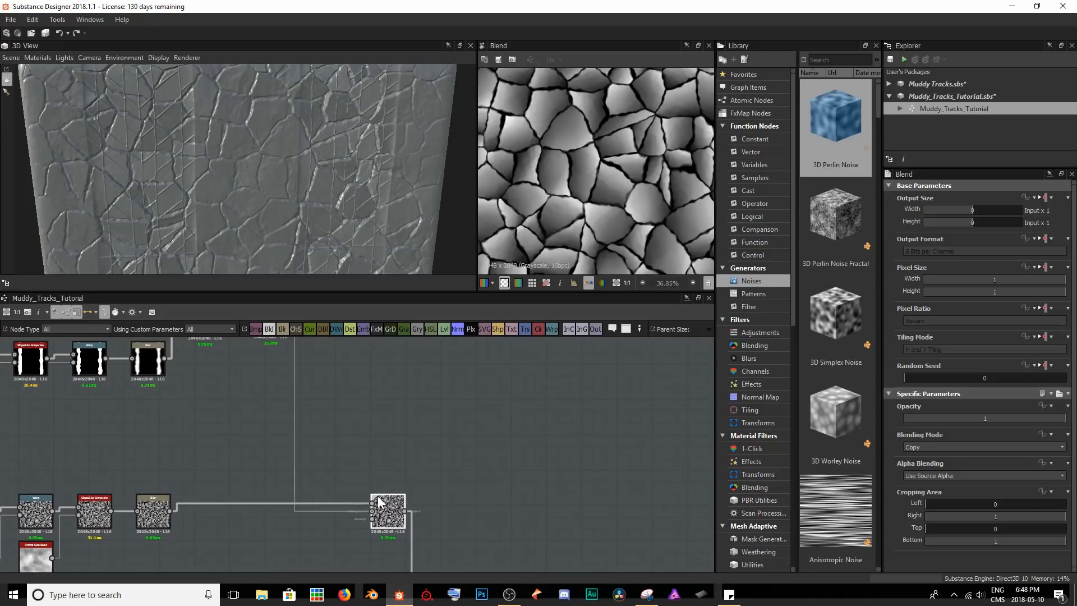
# Set the Blend's Blending Mode to Soft Light and inspect the cracked track edges on the 3D model.
pyautogui.click(929, 447)
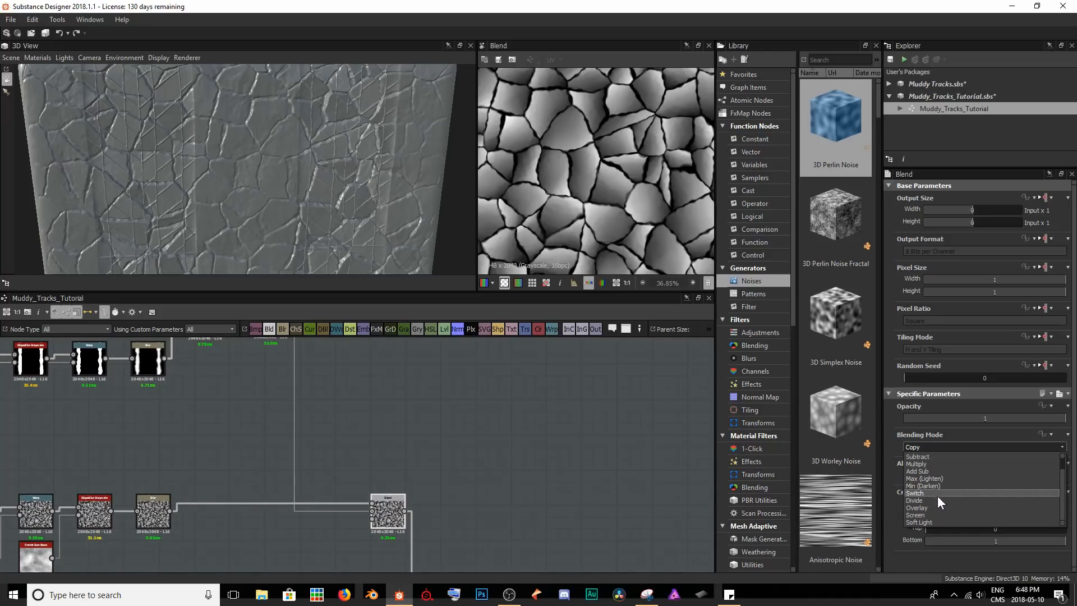
pyautogui.click(923, 522)
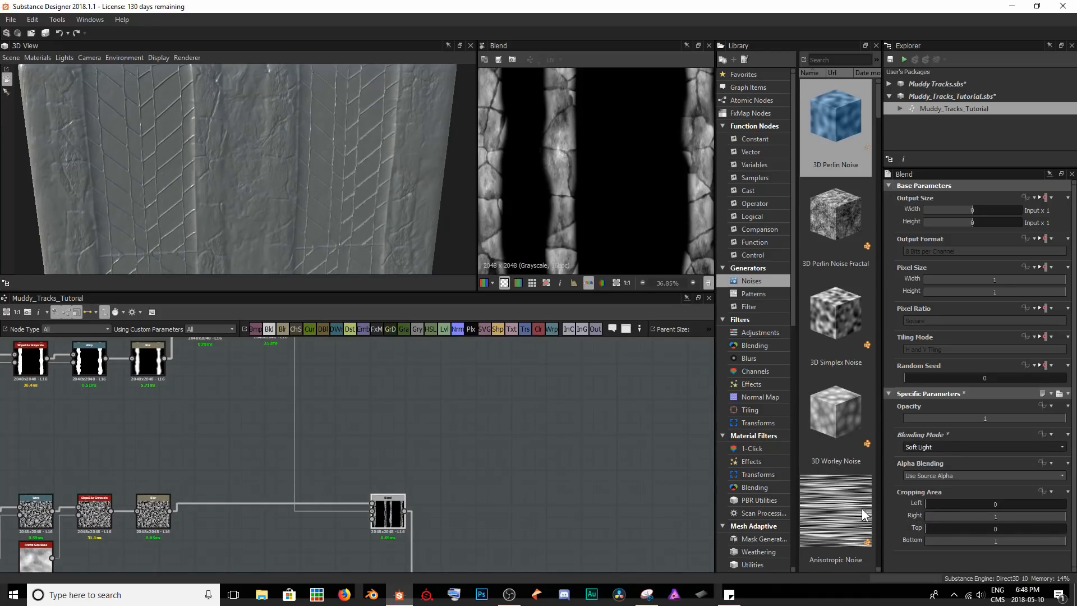
pyautogui.scroll(2, 563, 195)
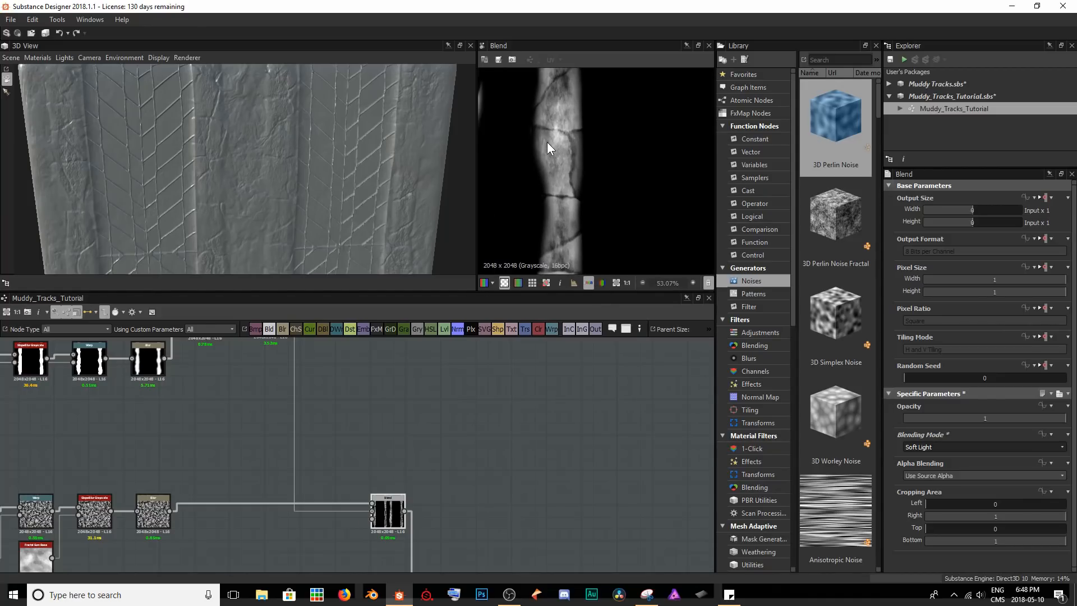
pyautogui.moveTo(377, 226); pyautogui.dragTo(579, 166)
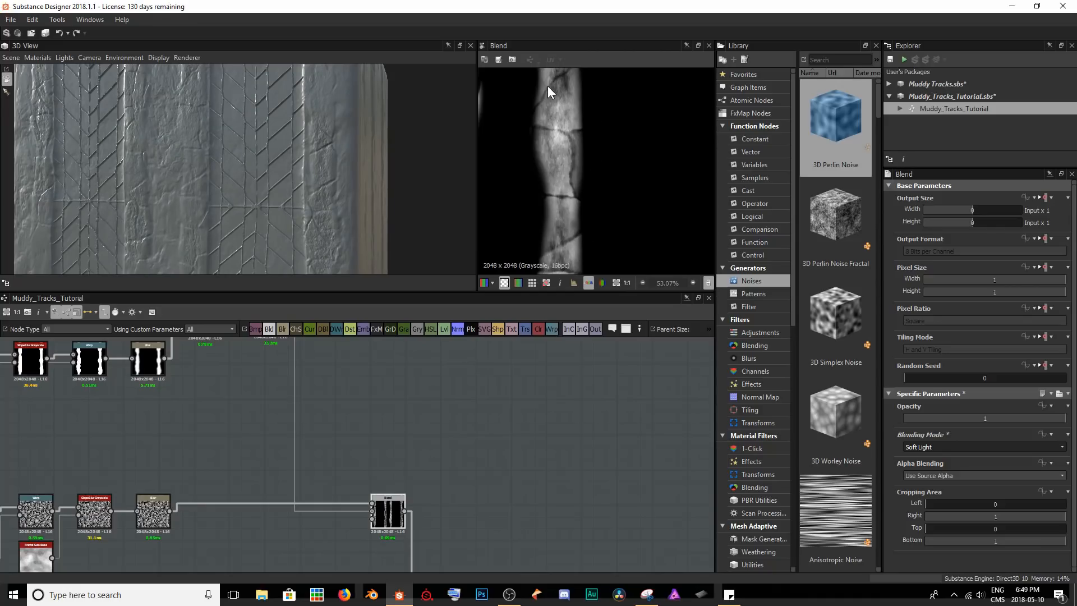
pyautogui.moveTo(267, 171); pyautogui.dragTo(294, 254)
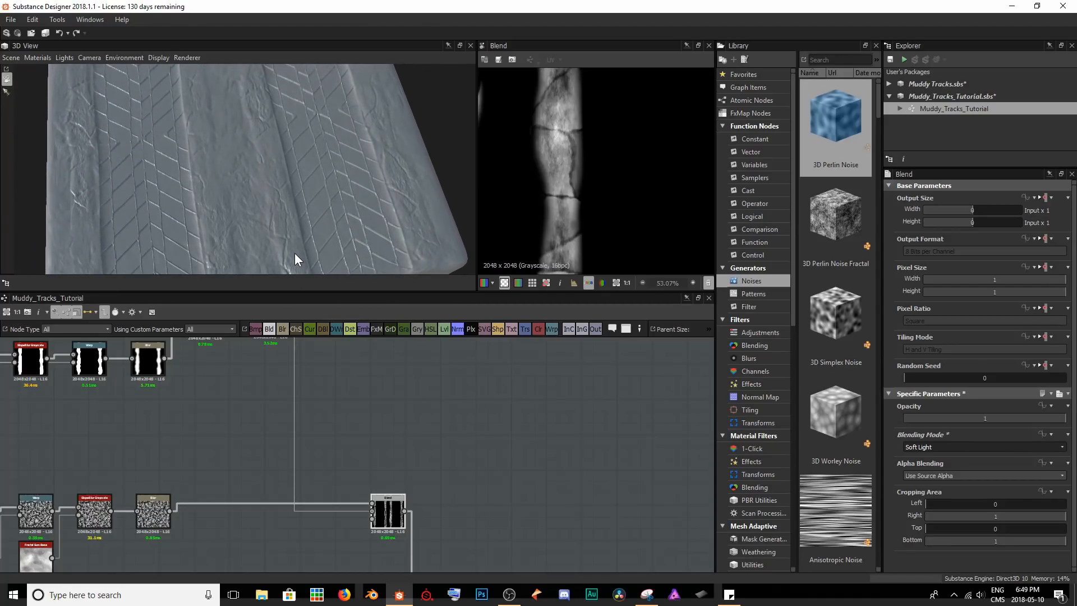
pyautogui.moveTo(281, 204); pyautogui.dragTo(239, 156)
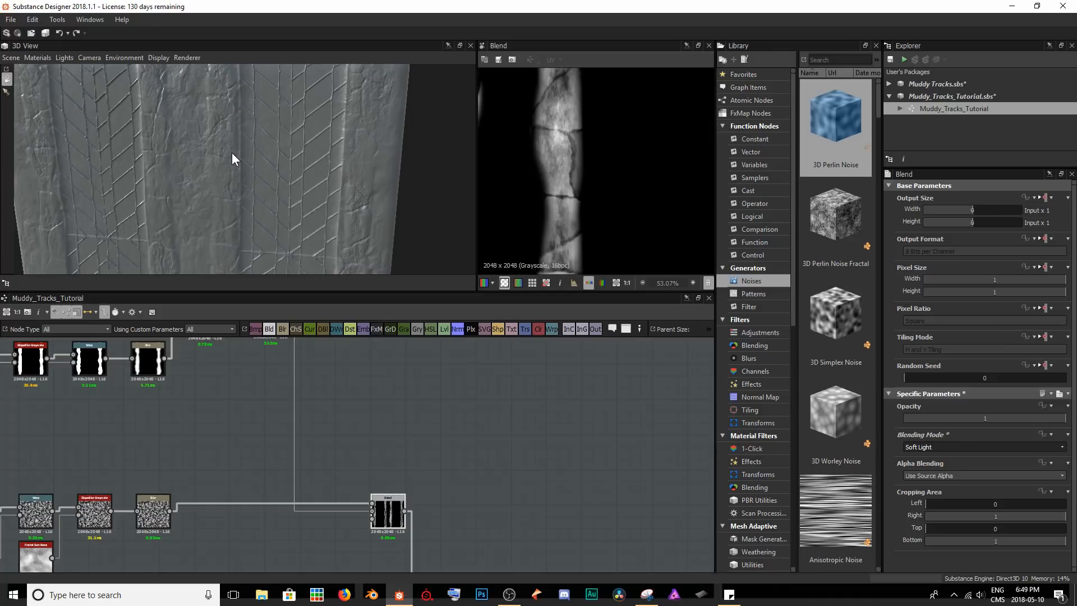
# Set the Cells 2 noise Scale to 38 and inspect the finer cracks on the 3D model.
pyautogui.moveTo(200, 439); pyautogui.dragTo(481, 430, button='middle')
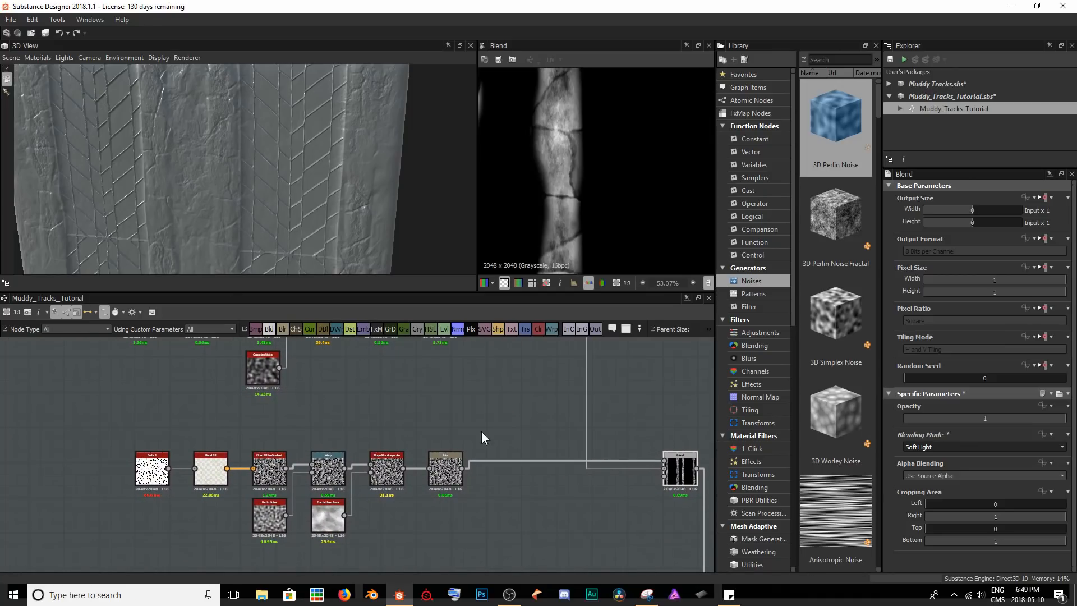
pyautogui.scroll(-5, 964, 481)
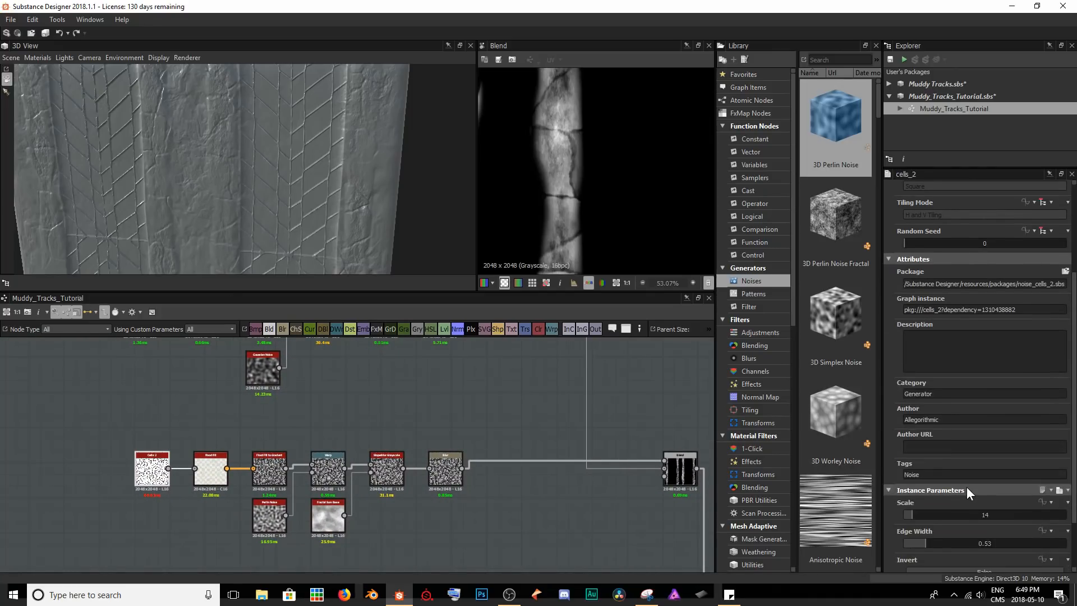
pyautogui.moveTo(912, 480); pyautogui.dragTo(928, 482)
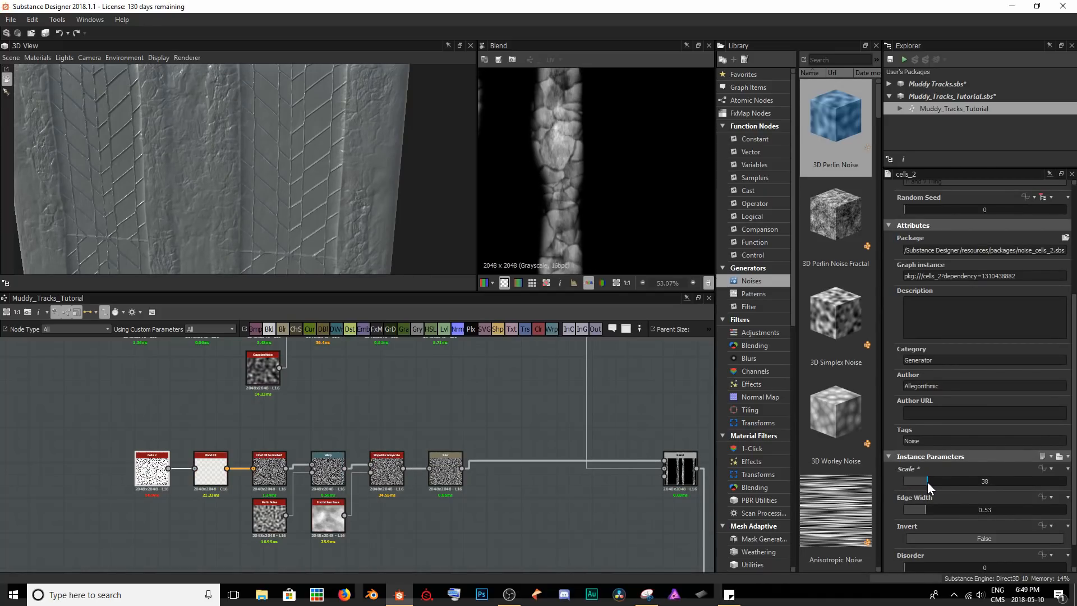
pyautogui.moveTo(264, 185); pyautogui.dragTo(315, 116)
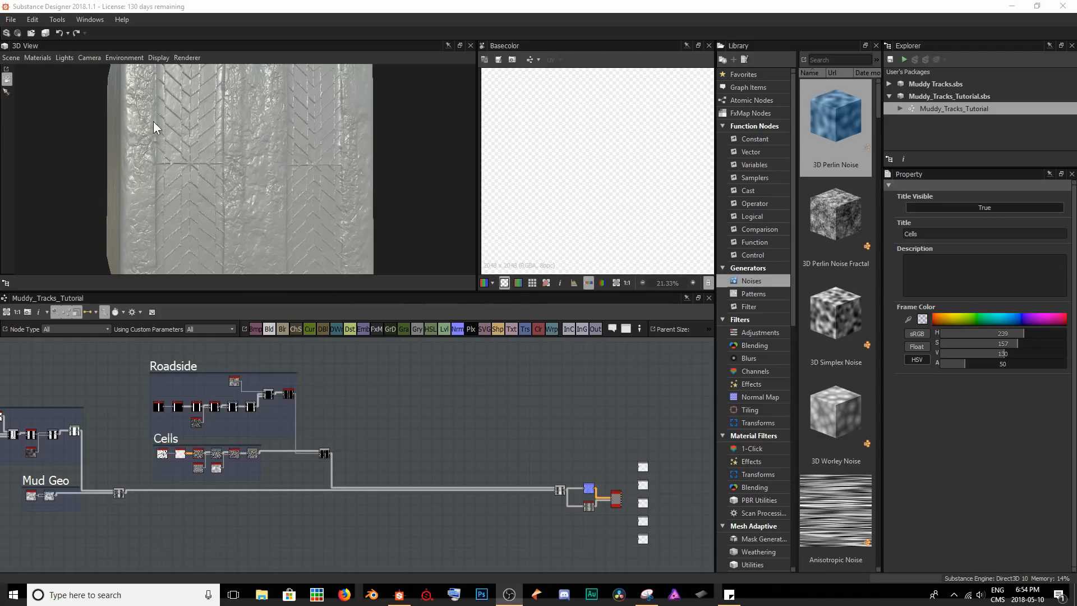
# Add a Shape node in the empty graph area beyond the Roadside and Cells frames.
pyautogui.scroll(2, 399, 445)
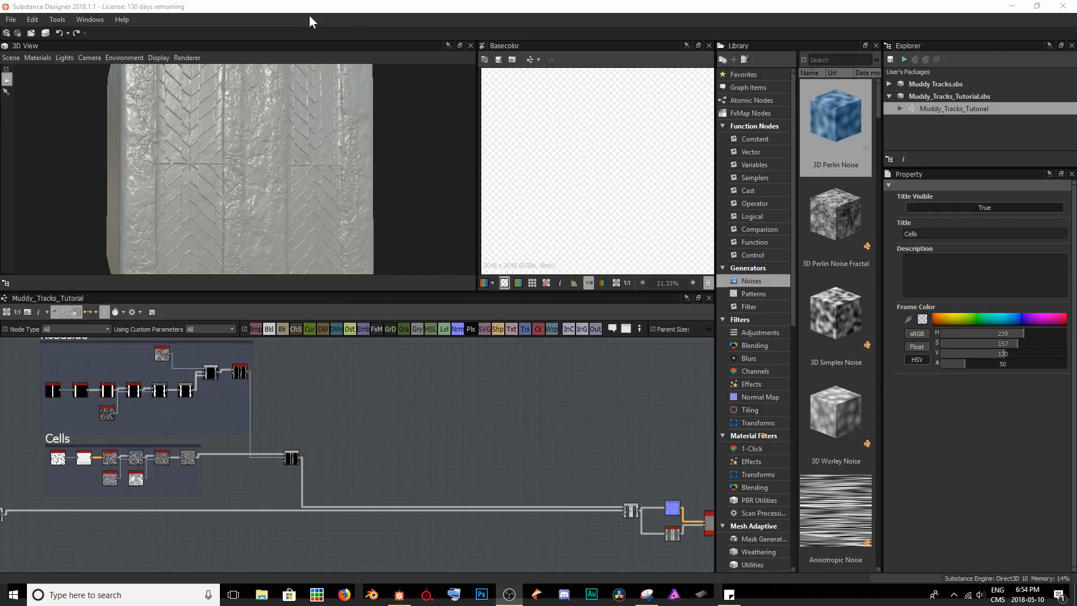
pyautogui.scroll(4, 338, 428)
pyautogui.moveTo(376, 425); pyautogui.dragTo(324, 409, button='middle')
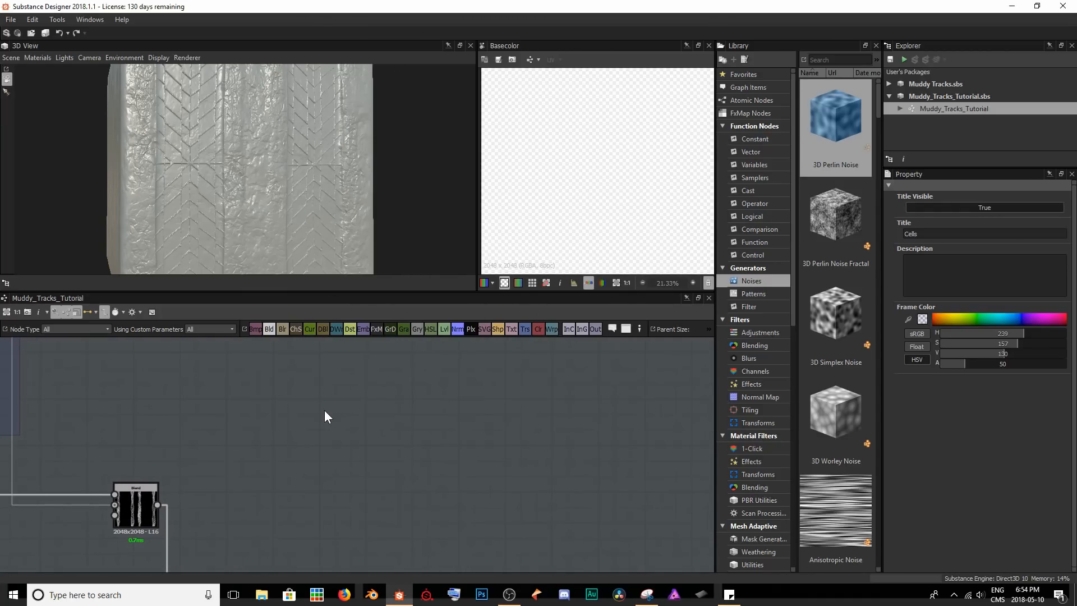
pyautogui.press('space')
pyautogui.write('shape')
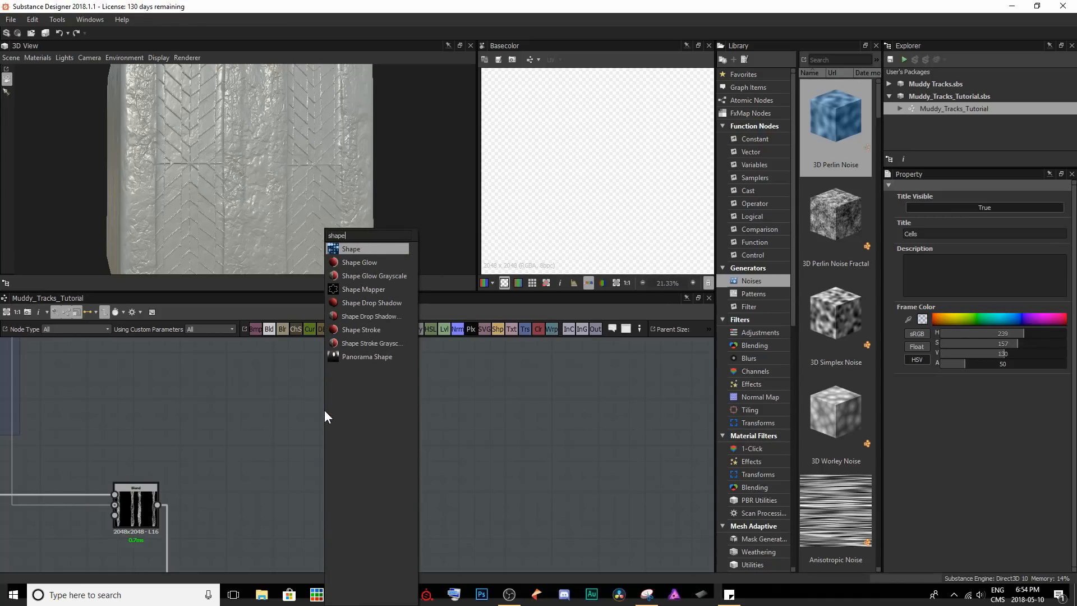
pyautogui.press('Return')
pyautogui.moveTo(325, 413); pyautogui.dragTo(421, 507)
pyautogui.moveTo(425, 508); pyautogui.dragTo(203, 414, button='middle')
pyautogui.scroll(-4, 621, 174)
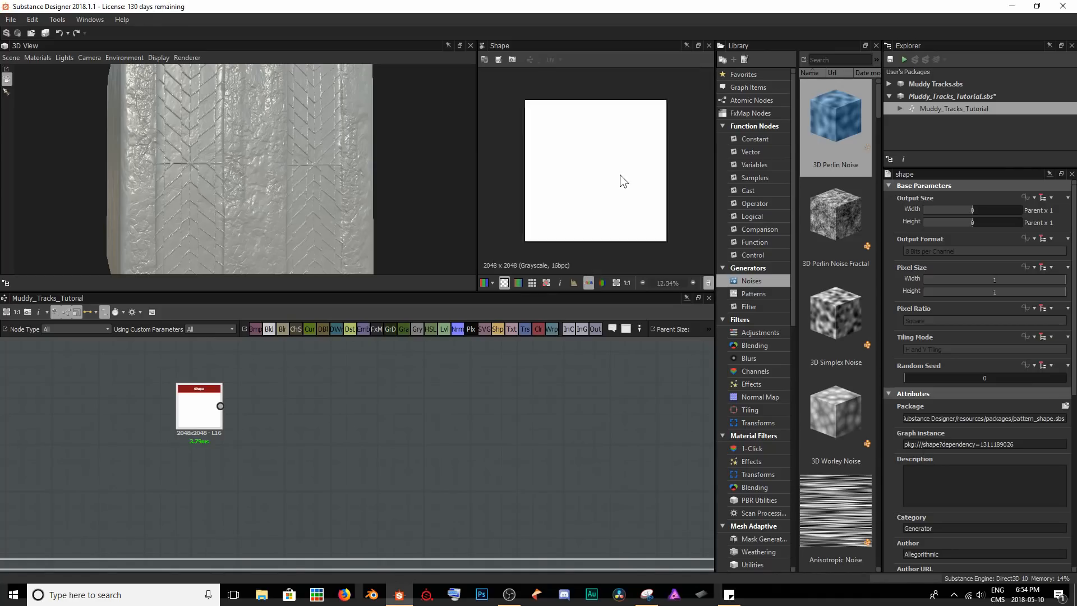
# Set the Shape node's Pattern to Paraboloid and check it in the 2D preview.
pyautogui.scroll(-5, 962, 392)
pyautogui.scroll(-2, 955, 421)
pyautogui.click(921, 361)
pyautogui.click(925, 384)
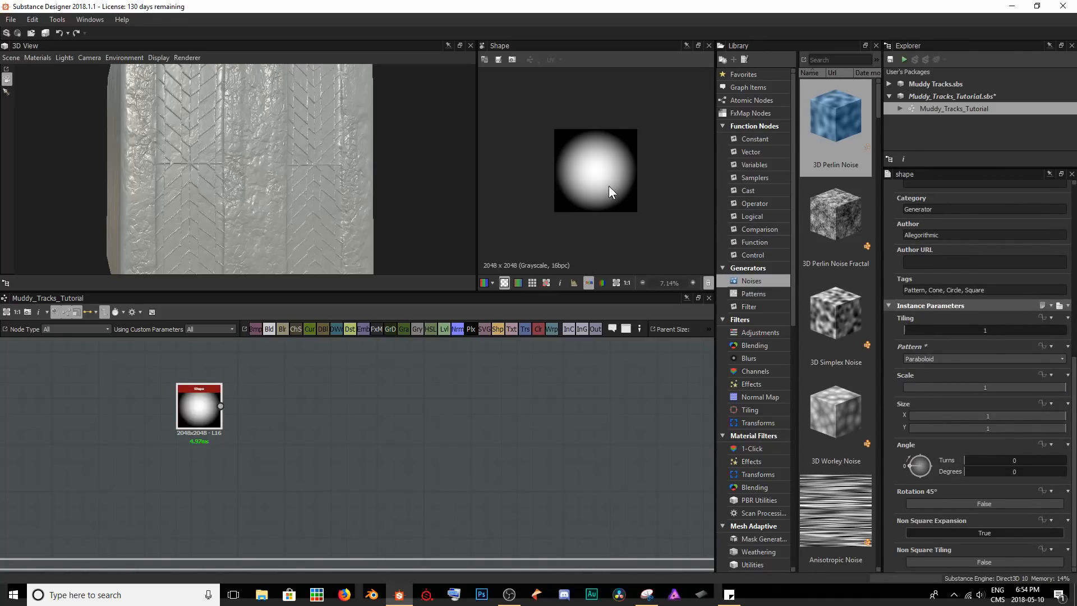
pyautogui.scroll(2, 609, 191)
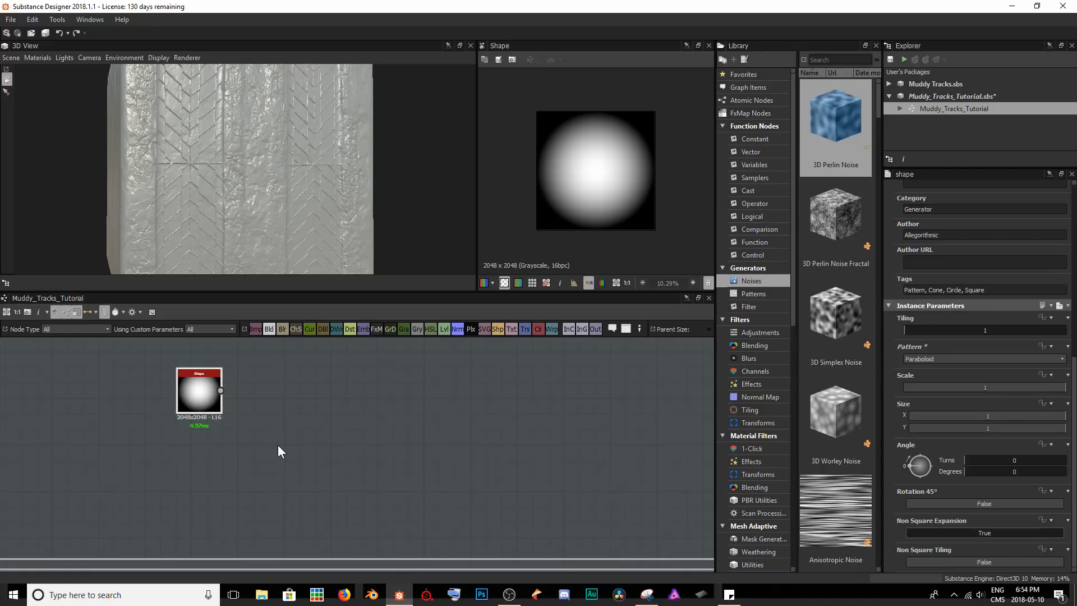
# Add a Warp node fed by the Shape and place it slightly below and beyond it.
pyautogui.press('space')
pyautogui.write('war')
pyautogui.press('Return')
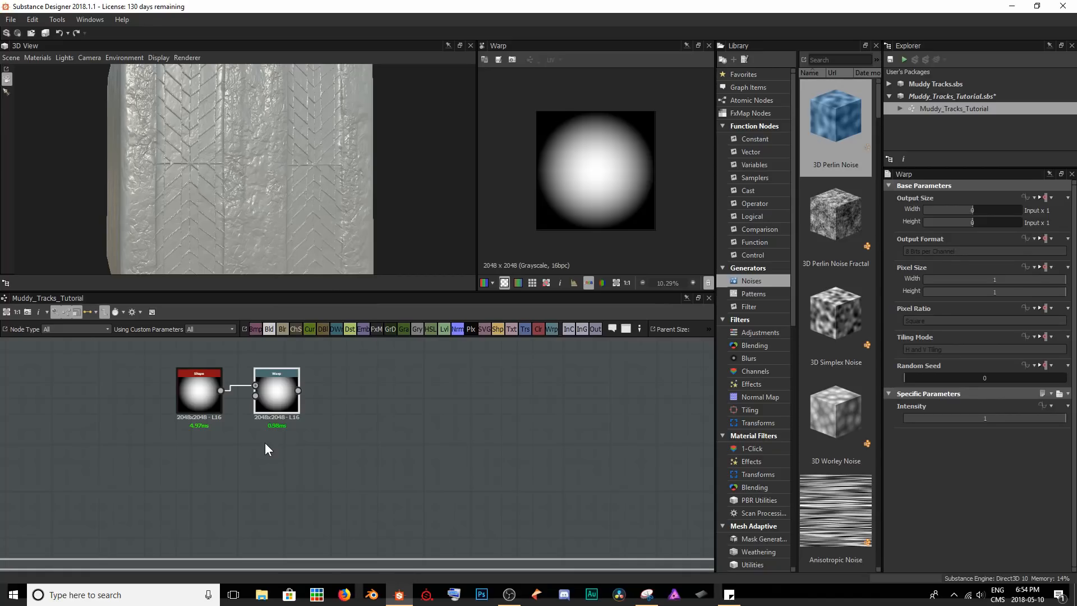
pyautogui.moveTo(274, 388); pyautogui.dragTo(297, 418)
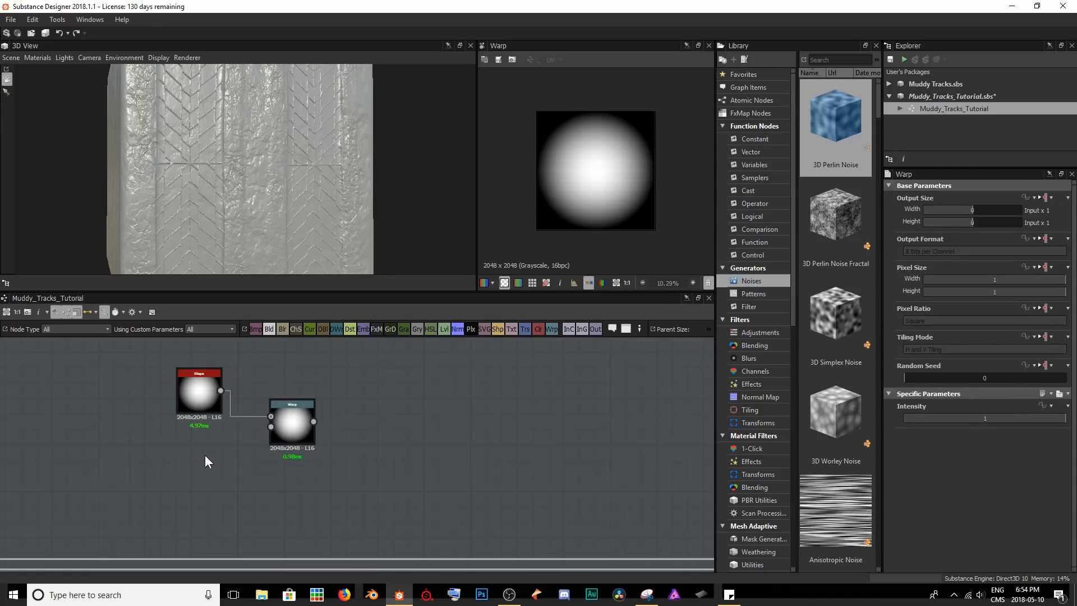
# Add a Perlin Noise node below the Shape and connect it to the Warp's gradient input, previewing the warped result.
pyautogui.press('space')
pyautogui.write('perlin')
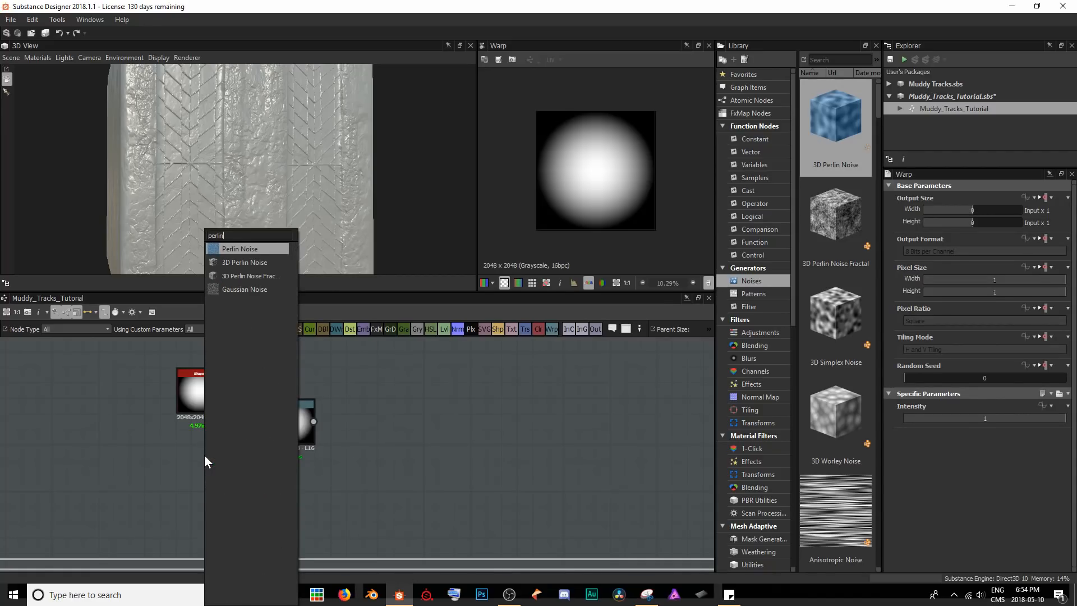
pyautogui.press('Return')
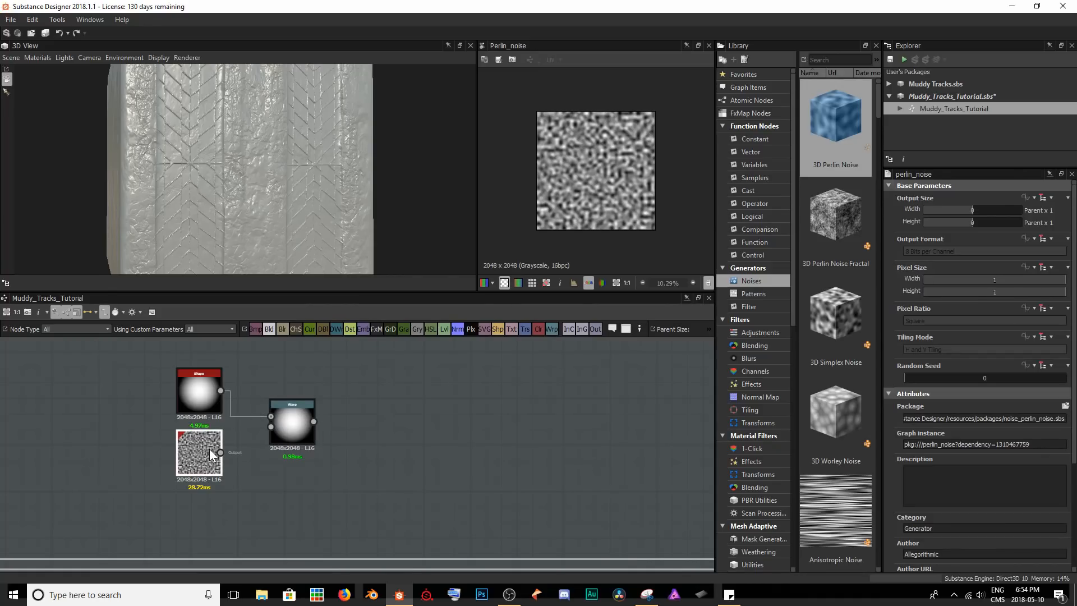
pyautogui.moveTo(272, 424); pyautogui.dragTo(273, 425)
pyautogui.click(282, 423)
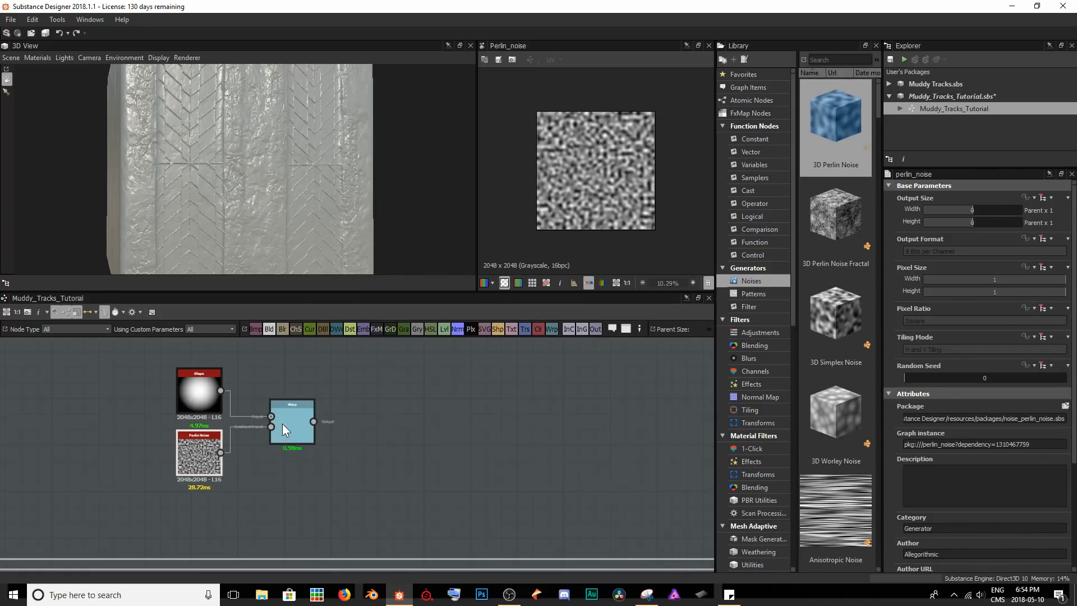
pyautogui.scroll(3, 563, 189)
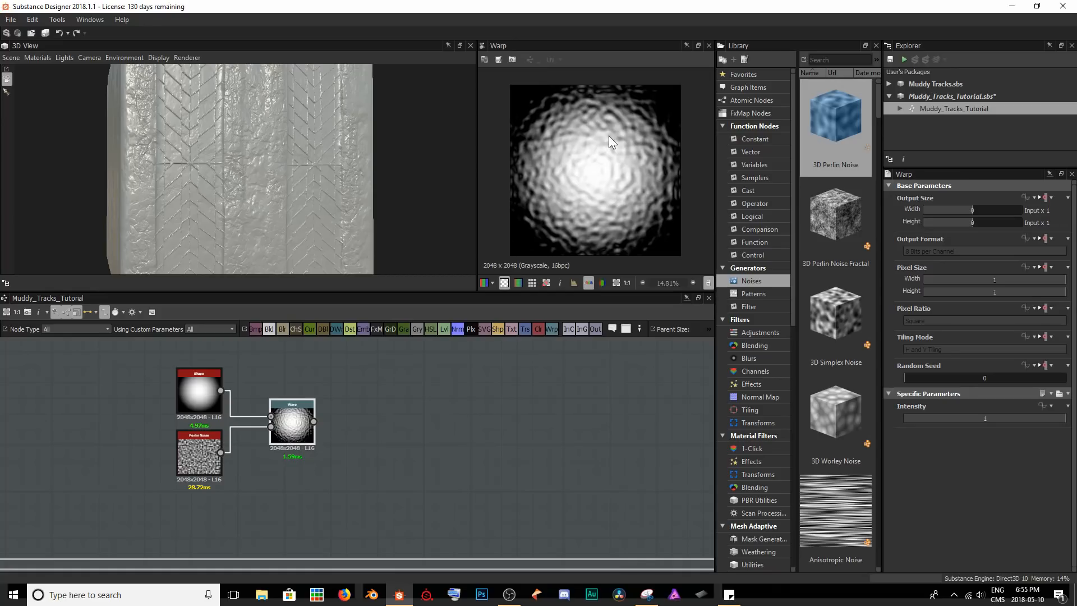
# Set the Warp's Intensity to 0.37 and the Perlin Noise Scale to 9.
pyautogui.moveTo(1045, 417); pyautogui.dragTo(963, 418)
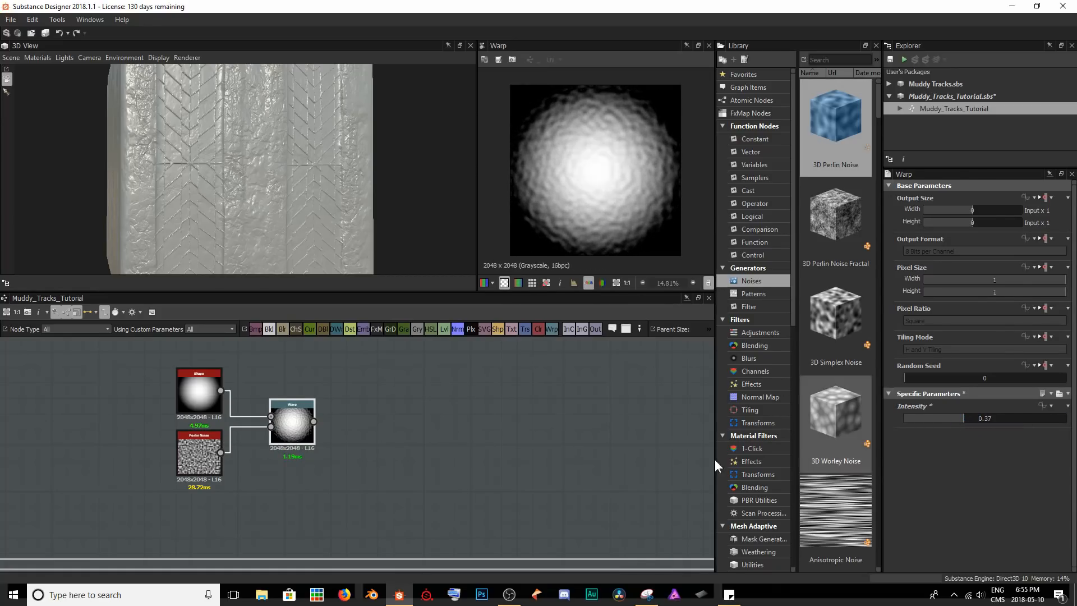
pyautogui.click(205, 456)
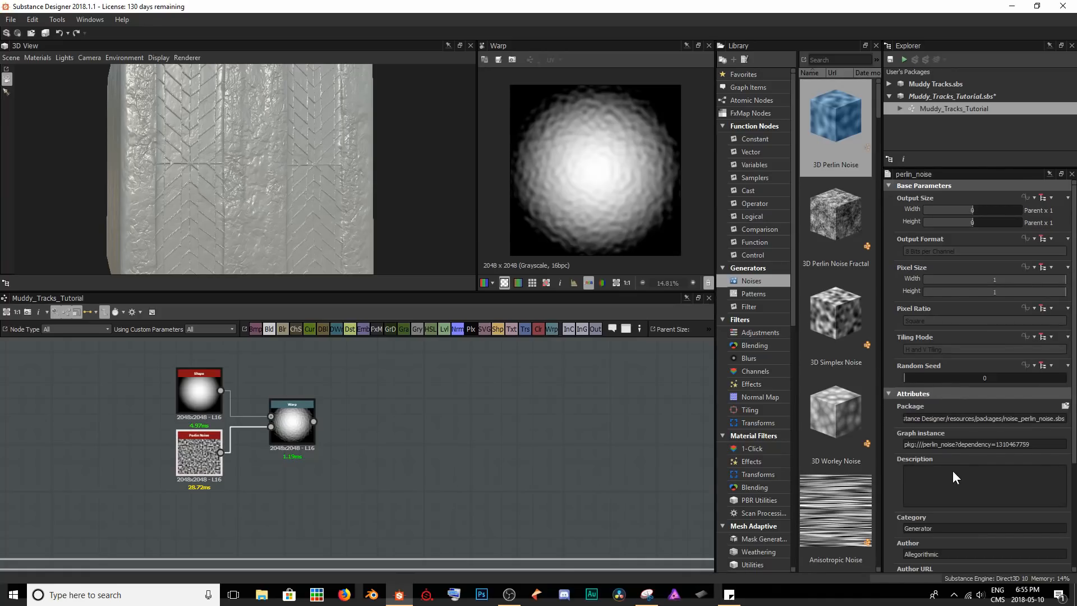
pyautogui.scroll(-4, 954, 473)
pyautogui.moveTo(994, 505); pyautogui.dragTo(925, 504)
# Set the Warp node's Intensity to 3.
pyautogui.click(297, 425)
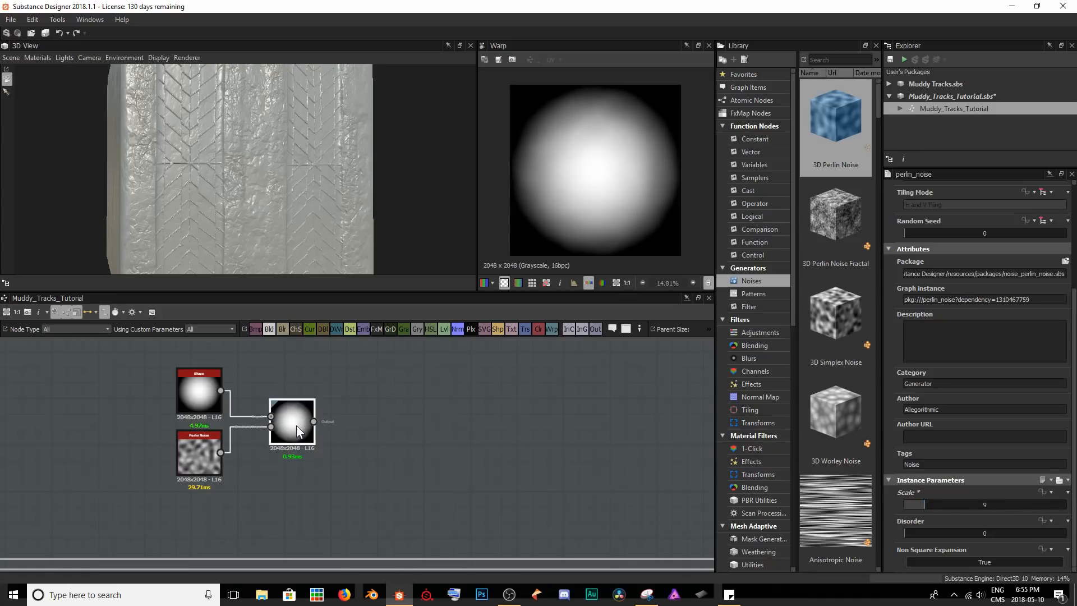
pyautogui.moveTo(964, 424); pyautogui.dragTo(1067, 424)
pyautogui.doubleClick(980, 416)
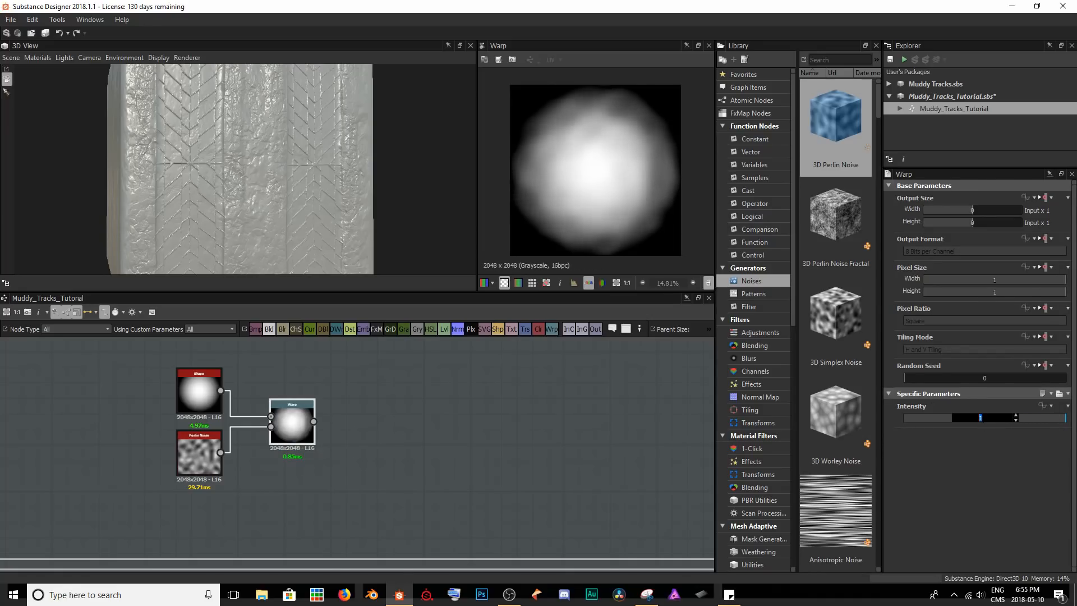
pyautogui.write('3')
pyautogui.press('Return')
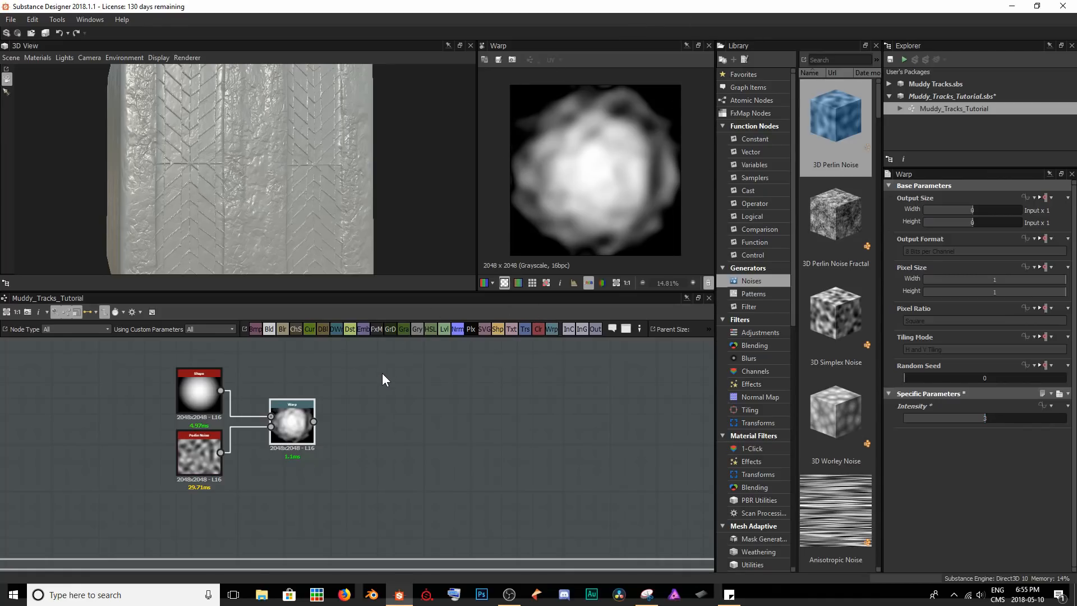
# Set the Perlin Noise node's Scale to 5 and its Disorder to 0.41.
pyautogui.click(200, 456)
pyautogui.scroll(-3, 951, 507)
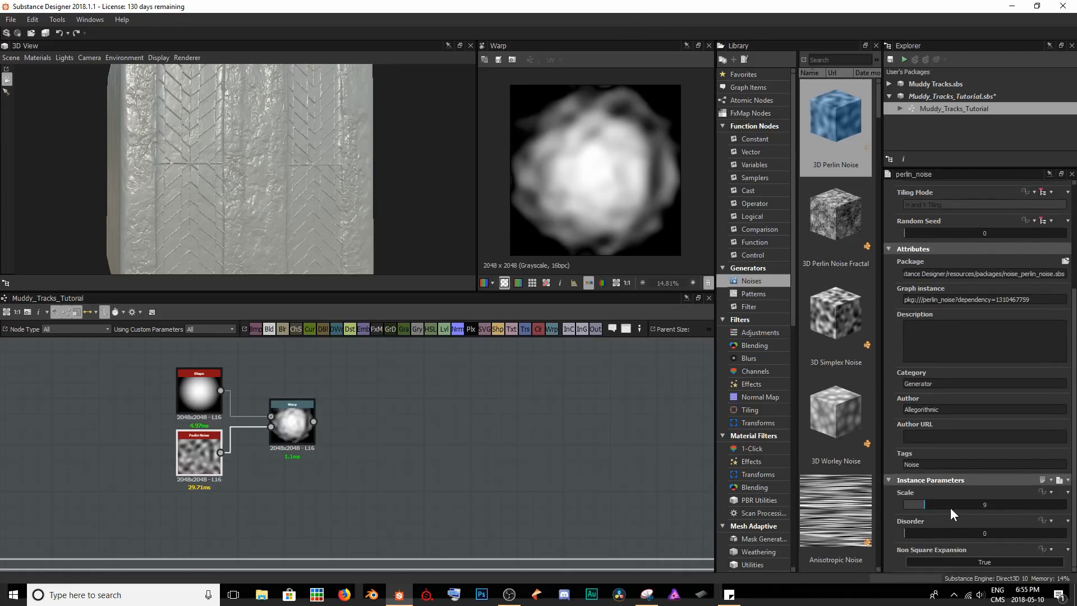
pyautogui.moveTo(931, 502); pyautogui.dragTo(970, 523)
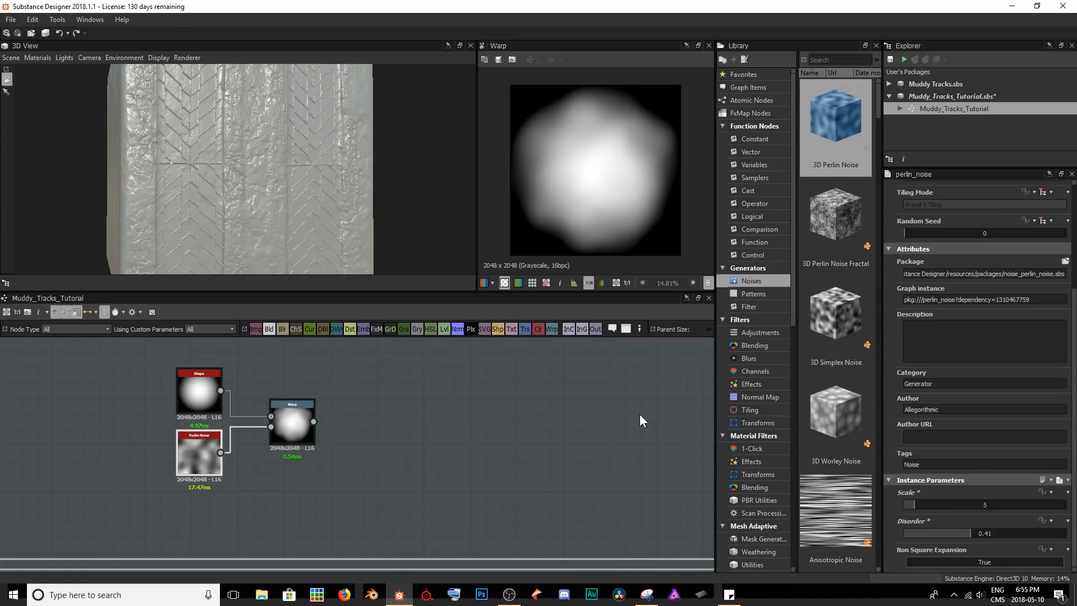
# Set the Shape node's Scale to 0.95 to keep the warped blob away from the image borders.
pyautogui.click(194, 396)
pyautogui.scroll(-3, 954, 477)
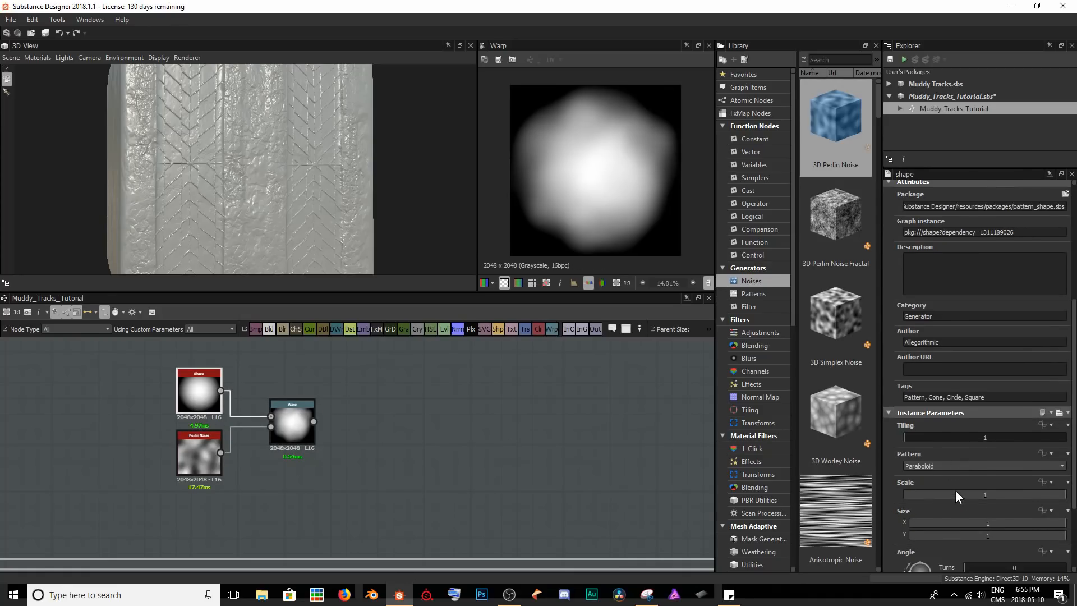
pyautogui.moveTo(1038, 464); pyautogui.dragTo(1059, 473)
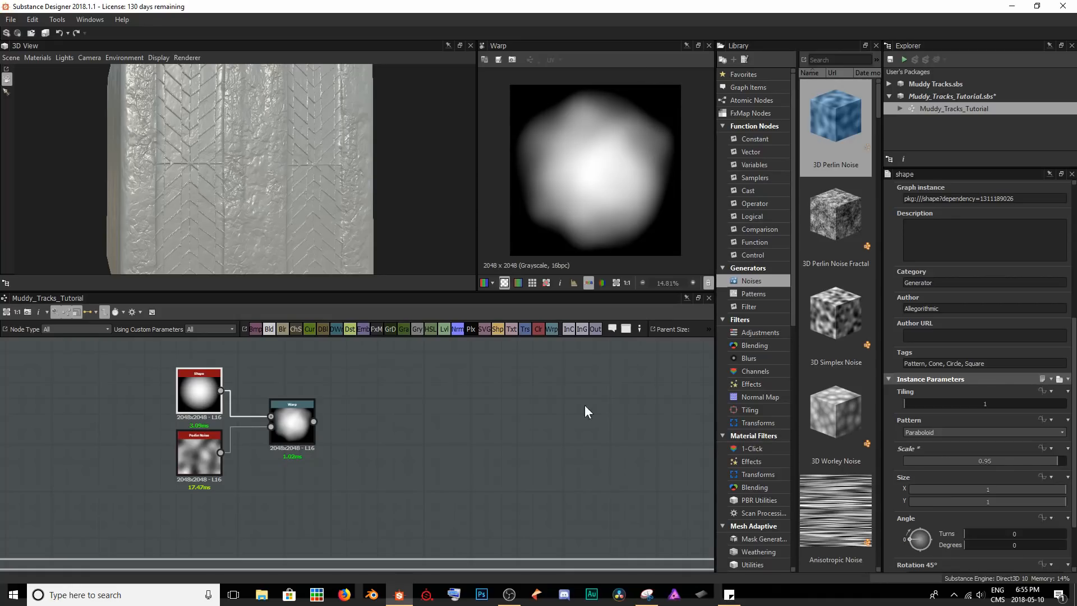
pyautogui.click(413, 436)
# Add a Tile Generator after the Warp, with the Warp's output connected to its pattern input.
pyautogui.click(298, 422)
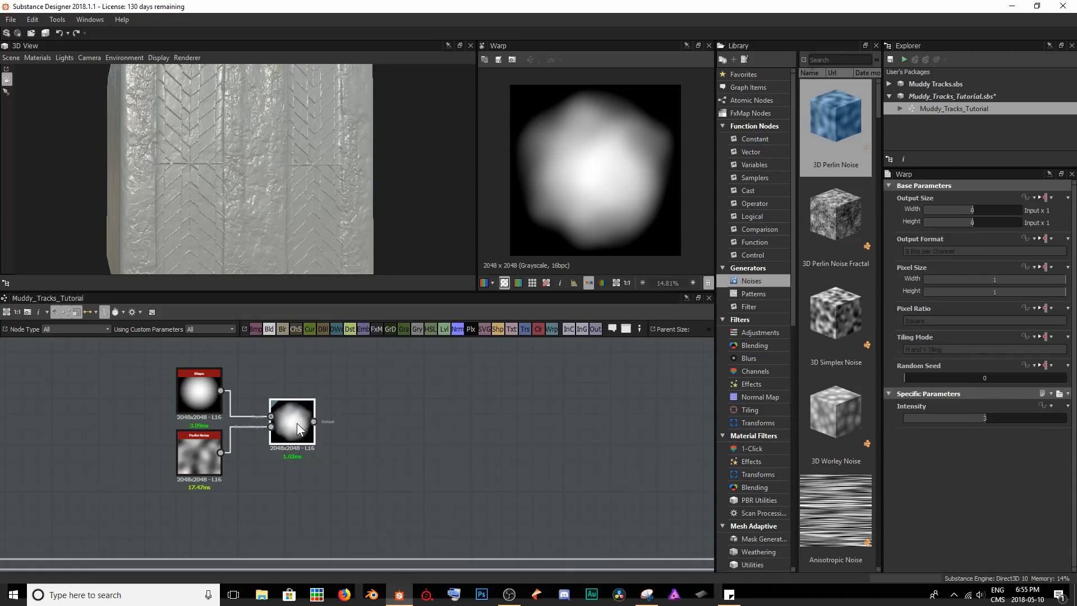
pyautogui.press('space')
pyautogui.write('tile ge')
pyautogui.press('Return')
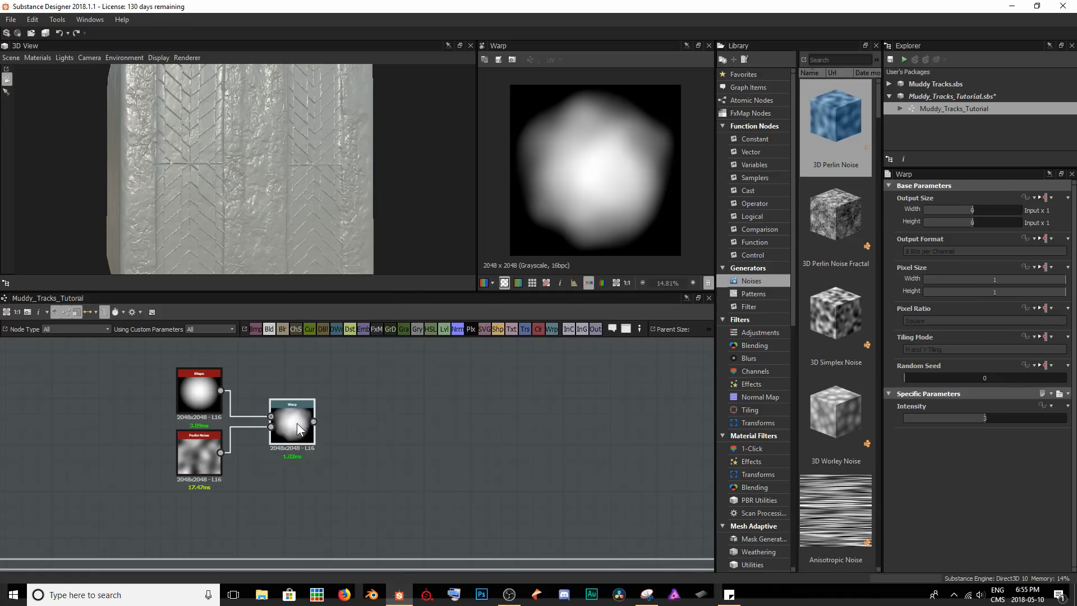
pyautogui.moveTo(314, 400); pyautogui.dragTo(361, 393)
pyautogui.click(327, 425)
pyautogui.press('Delete')
pyautogui.scroll(3, 336, 446)
pyautogui.moveTo(417, 390); pyautogui.dragTo(411, 408, button='middle')
pyautogui.click(410, 418)
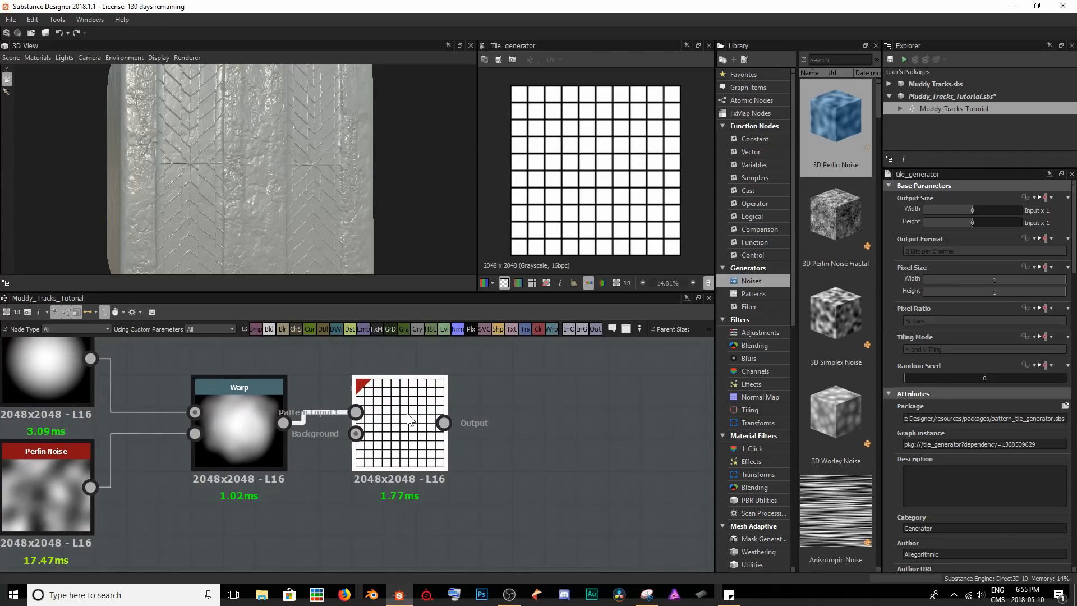
# Set the Tile Generator's Pattern to Image Input.
pyautogui.scroll(-13, 986, 371)
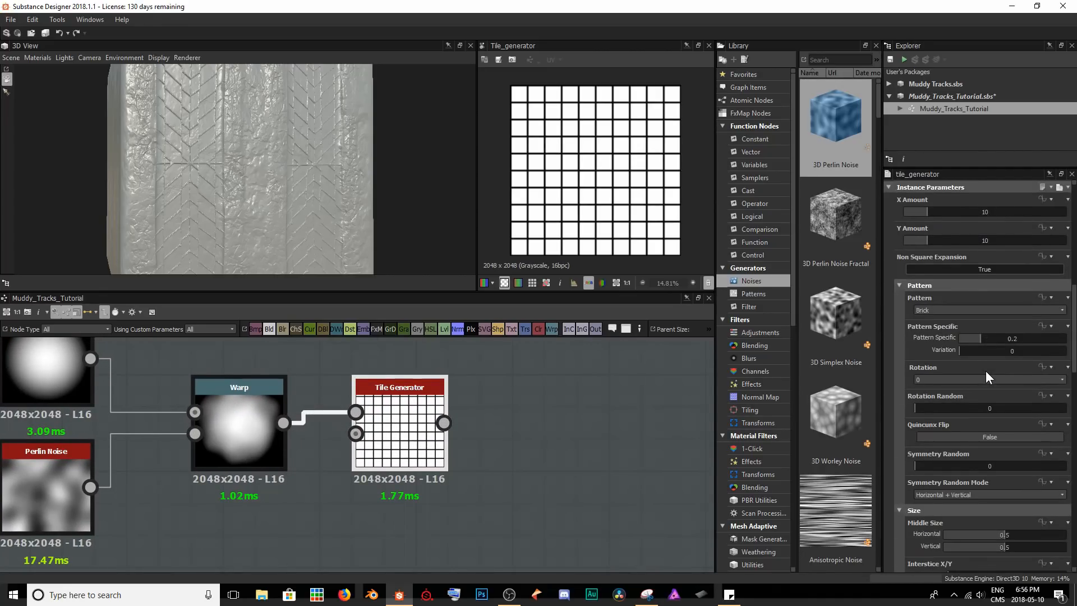
pyautogui.click(961, 311)
pyautogui.click(958, 317)
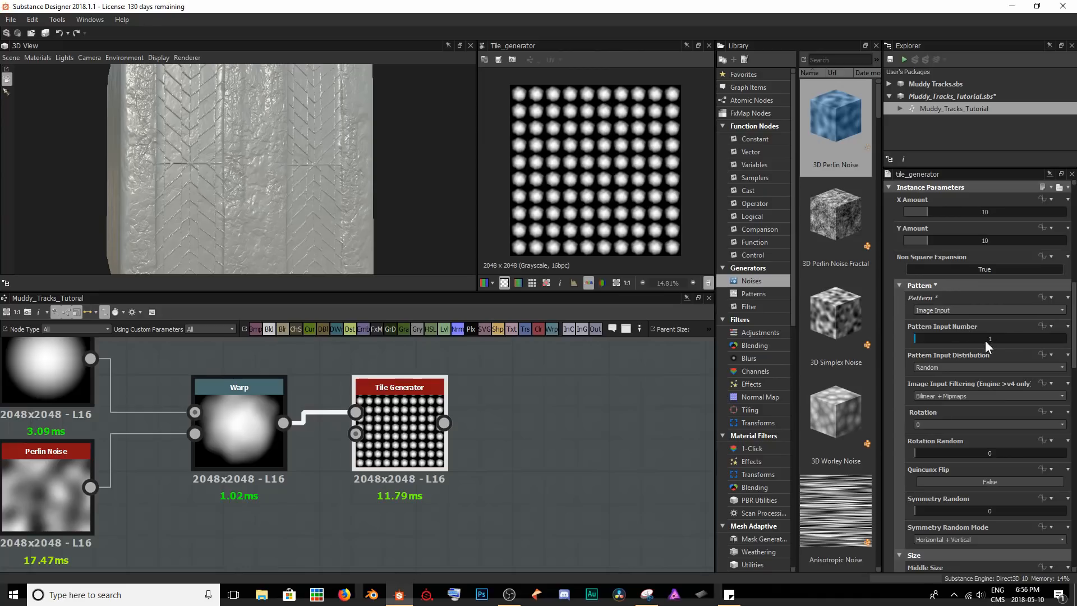
# Set the Tile Generator's Rotation Random to 0.55 and its Scale Random to 0.46.
pyautogui.scroll(-3, 986, 337)
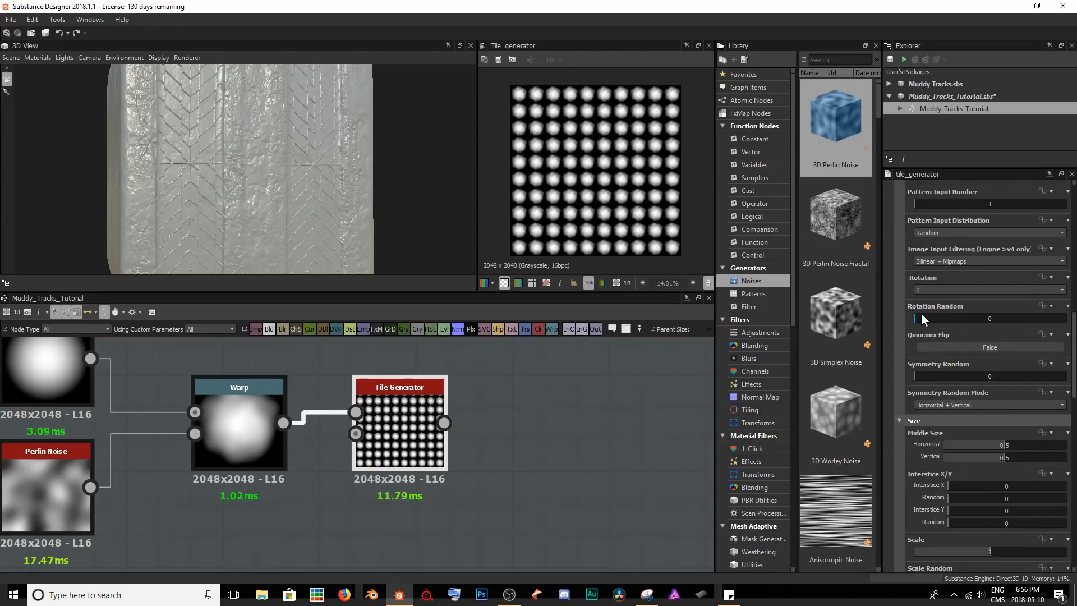
pyautogui.moveTo(921, 314); pyautogui.dragTo(998, 314)
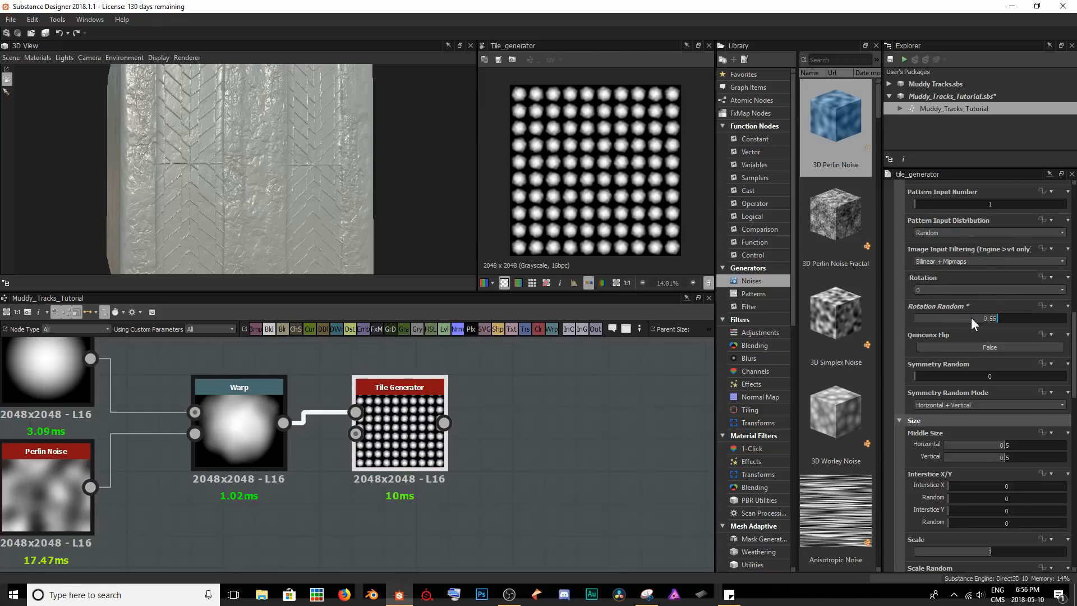
pyautogui.scroll(-1, 994, 354)
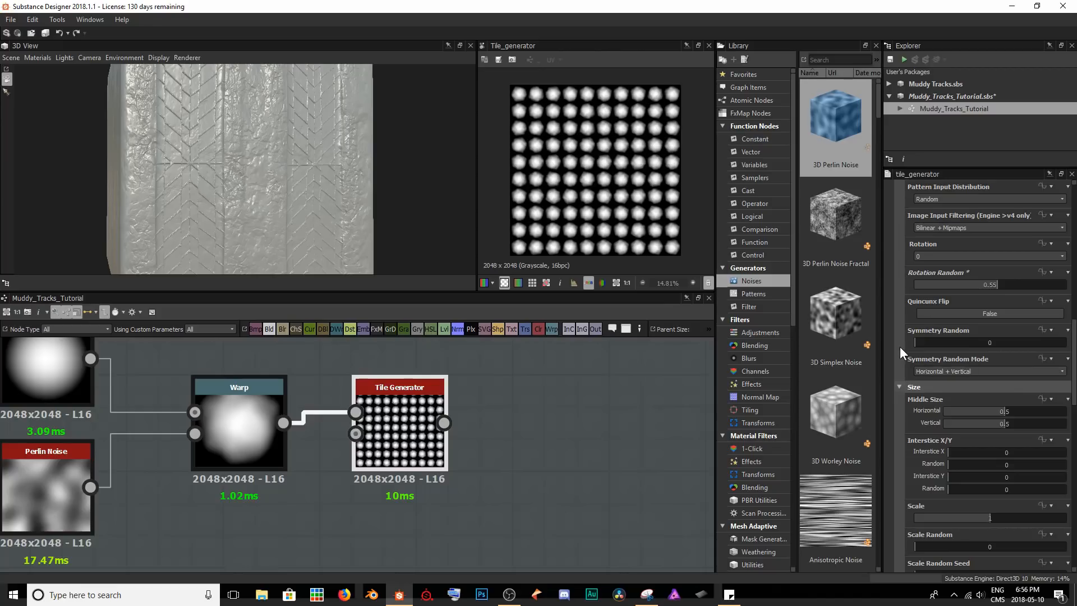
pyautogui.scroll(-4, 948, 378)
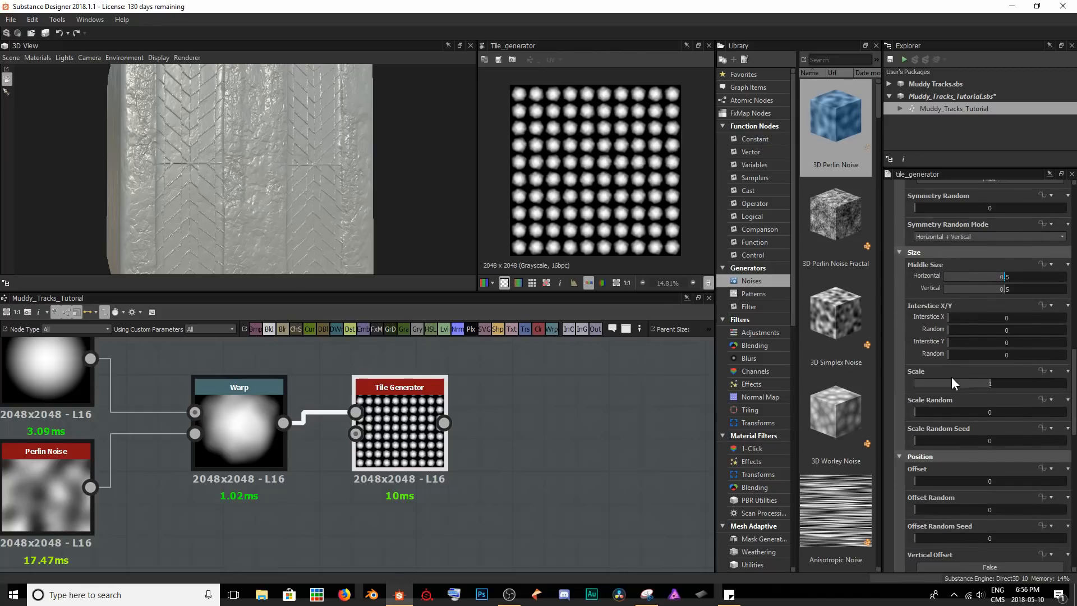
pyautogui.moveTo(920, 412); pyautogui.dragTo(983, 408)
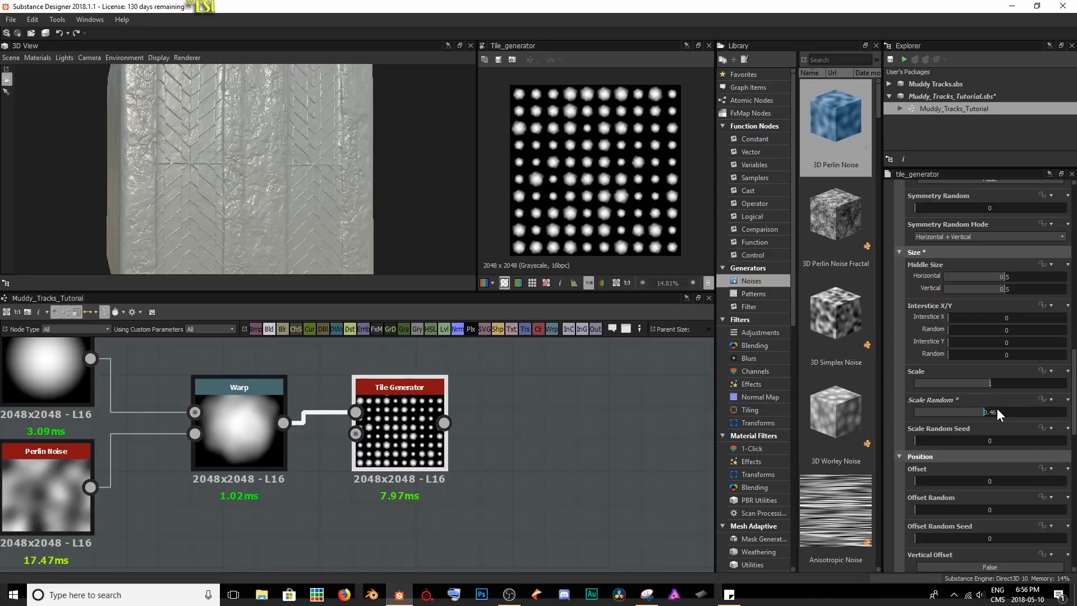
# Set the Tile Generator's Offset to 0.19 and its Offset Random to 0.48.
pyautogui.scroll(-3, 997, 413)
pyautogui.scroll(-2, 997, 408)
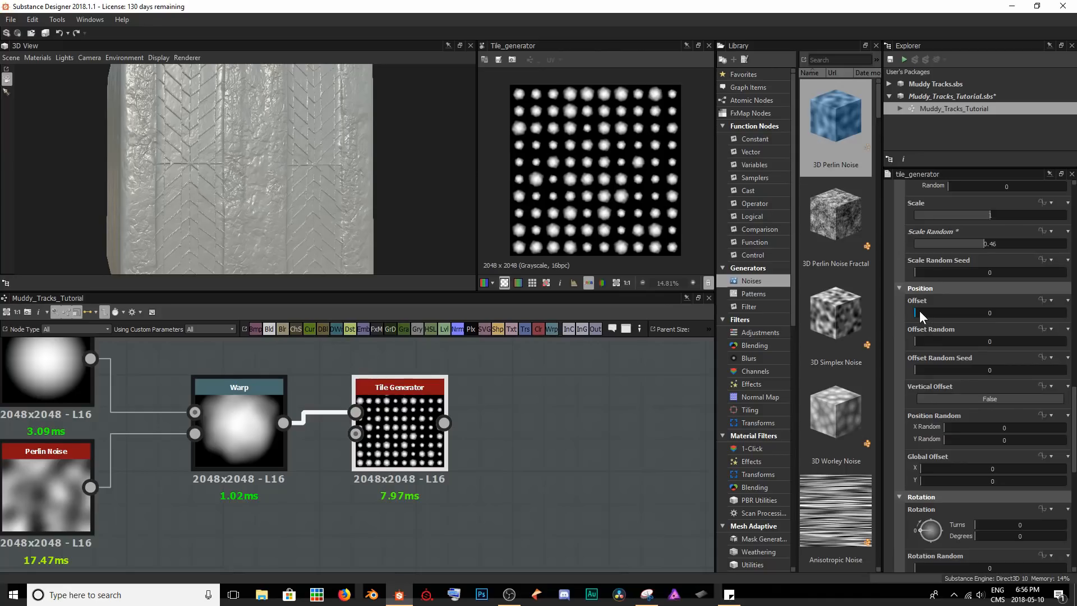
pyautogui.moveTo(920, 311); pyautogui.dragTo(986, 344)
# Set the Tile Generator's Position Random to X 0.4 and Y 0.67, and its Global Offset to X 0.18 and Y 0.22.
pyautogui.scroll(-2, 949, 386)
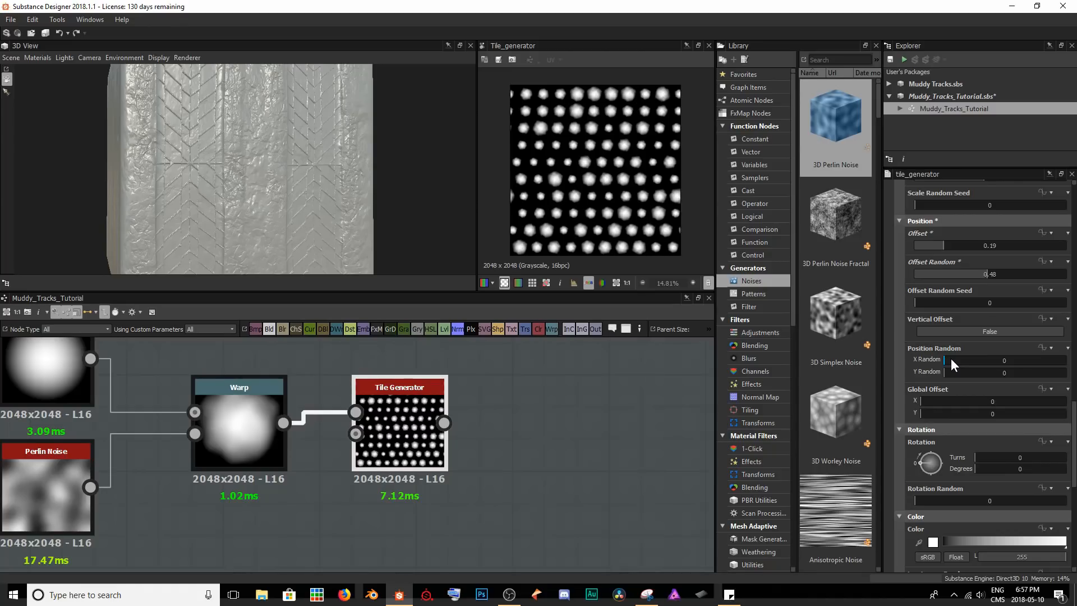
pyautogui.moveTo(947, 361); pyautogui.dragTo(1019, 367)
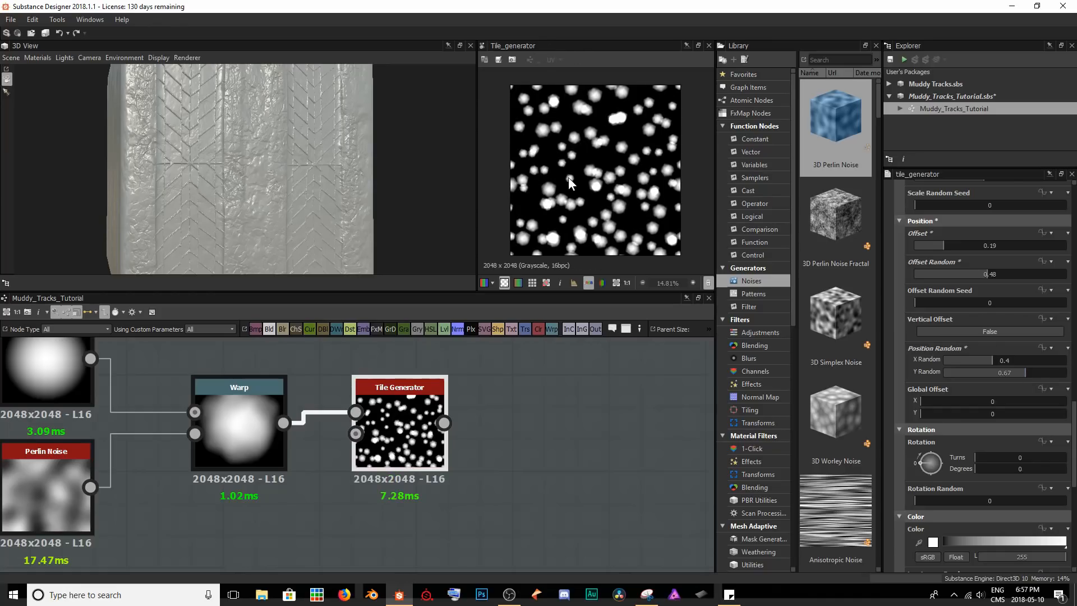
pyautogui.moveTo(927, 401); pyautogui.dragTo(952, 415)
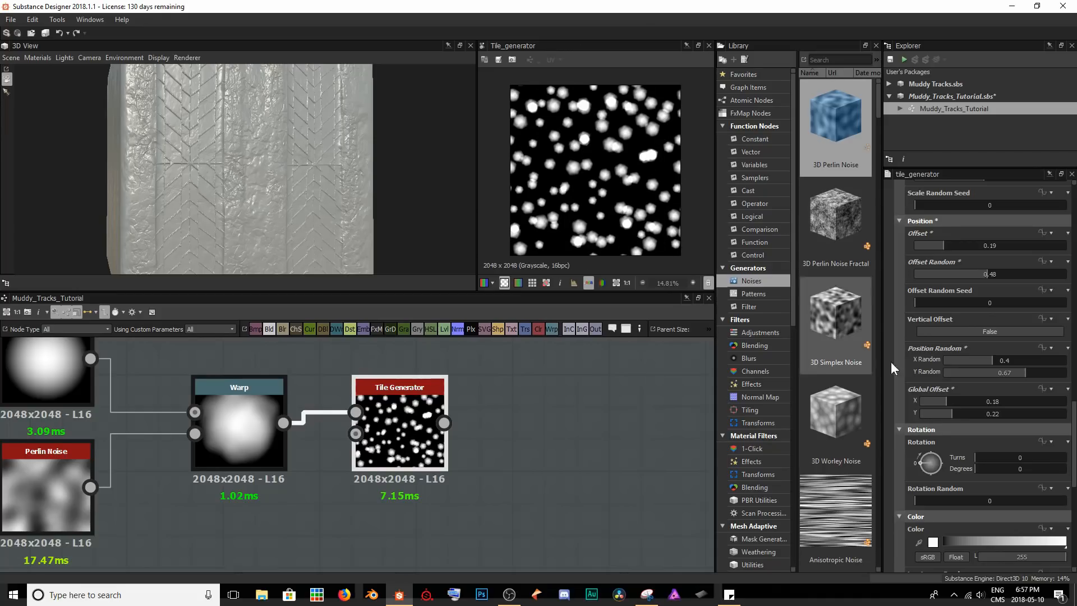
# Set the Tile Generator's Rotation to 138 degrees and the Rotation Random below it to 0.48.
pyautogui.scroll(-3, 965, 453)
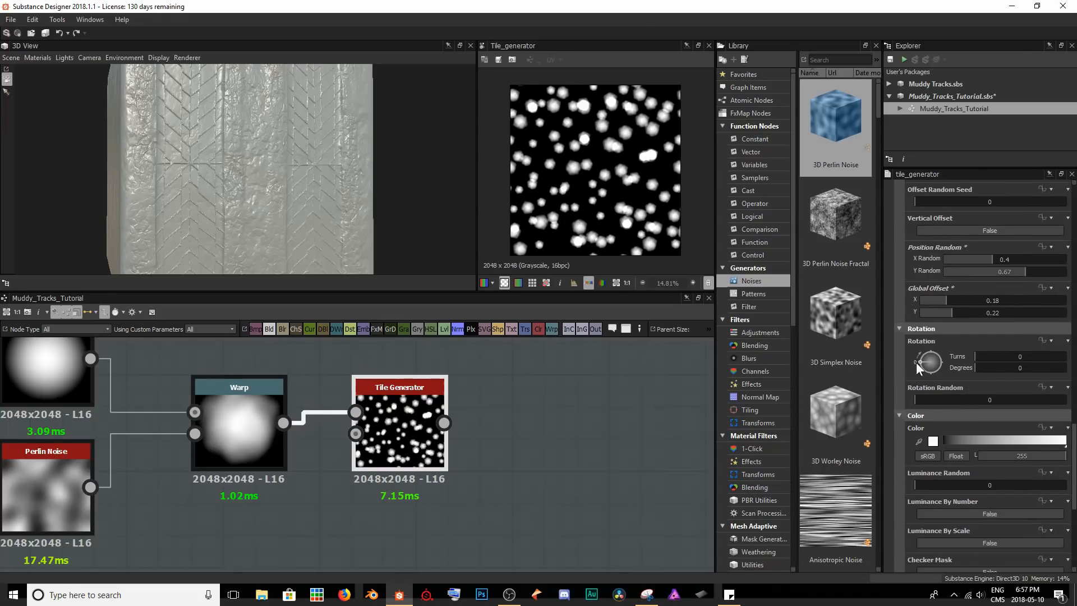
pyautogui.moveTo(975, 365); pyautogui.dragTo(1009, 370)
pyautogui.moveTo(921, 395); pyautogui.dragTo(987, 396)
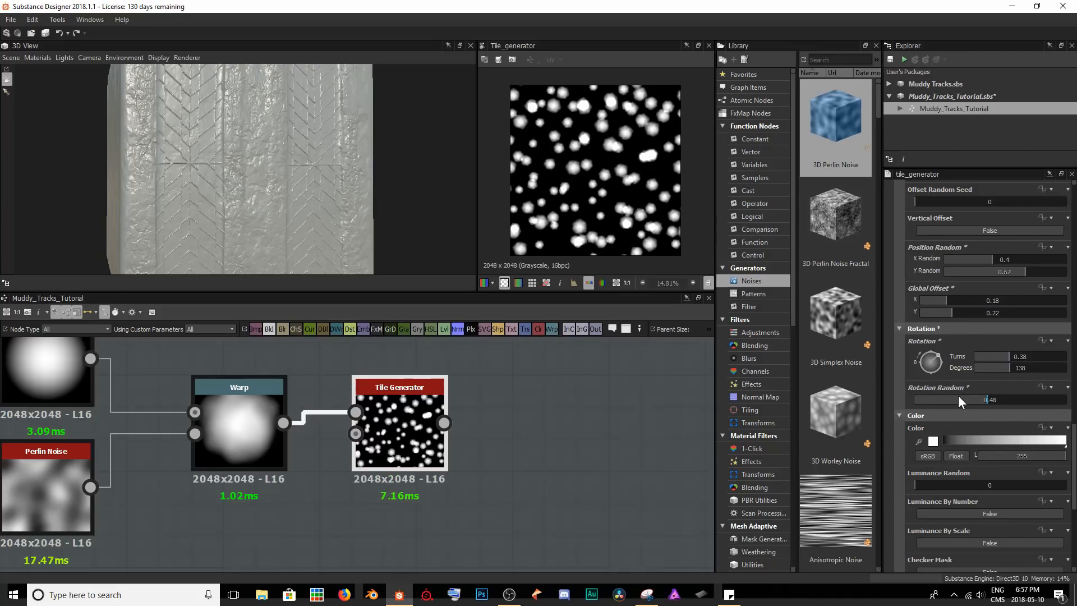
# Vary the brightness of the scattered shapes by setting the Tile Generator's Luminance Random to 0.36.
pyautogui.scroll(-5, 962, 395)
pyautogui.scroll(-2, 964, 384)
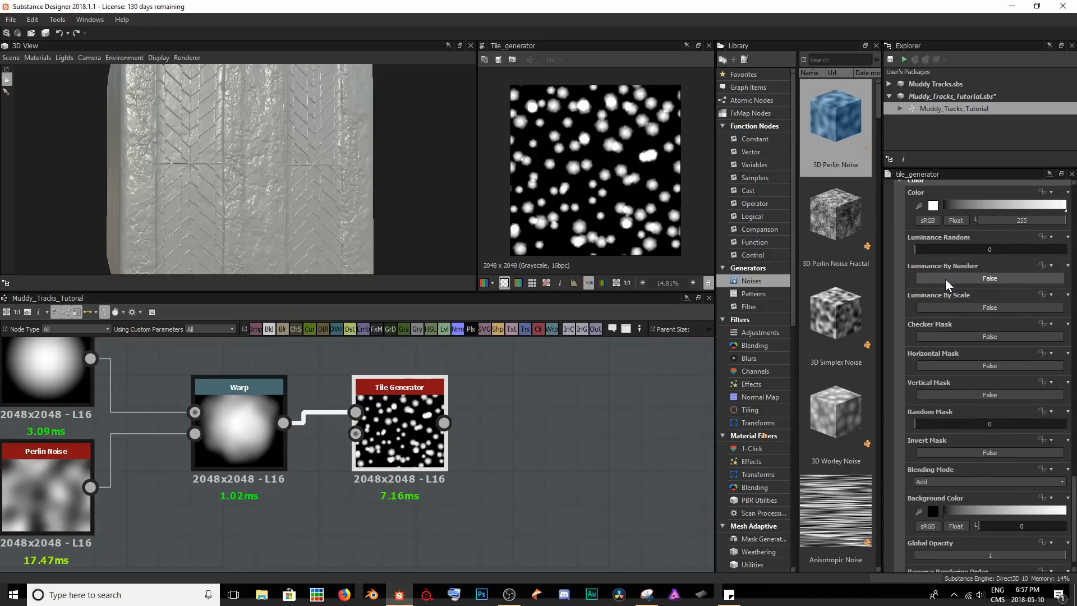
pyautogui.moveTo(917, 250); pyautogui.dragTo(977, 250)
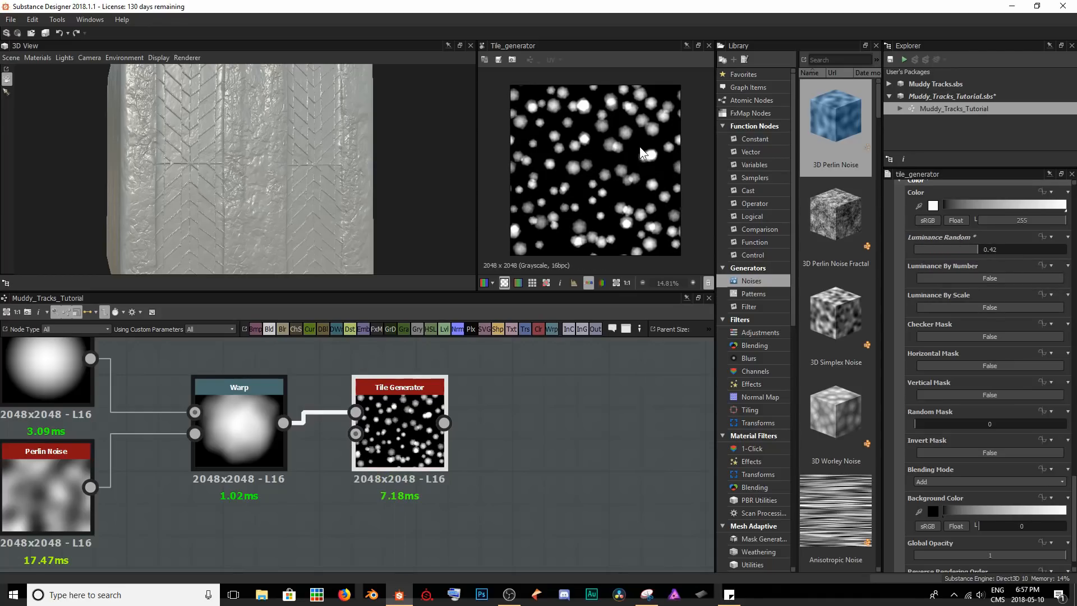
pyautogui.scroll(5, 638, 155)
pyautogui.moveTo(637, 153); pyautogui.dragTo(658, 210, button='middle')
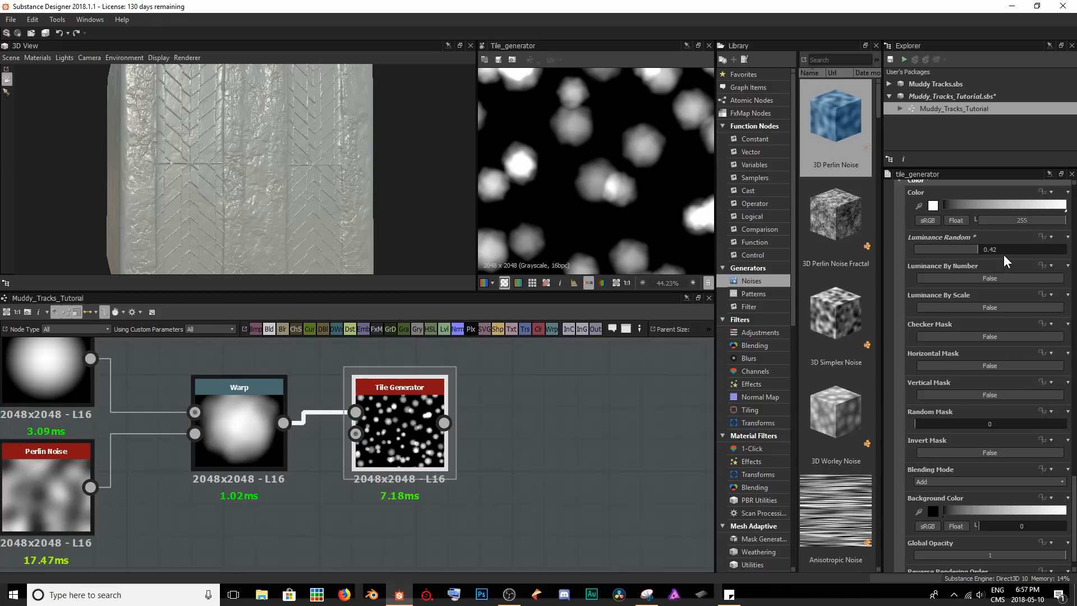
pyautogui.moveTo(976, 250)
pyautogui.mouseDown()
pyautogui.moveTo(950, 251)
pyautogui.moveTo(985, 254)
pyautogui.moveTo(970, 253)
pyautogui.mouseUp()
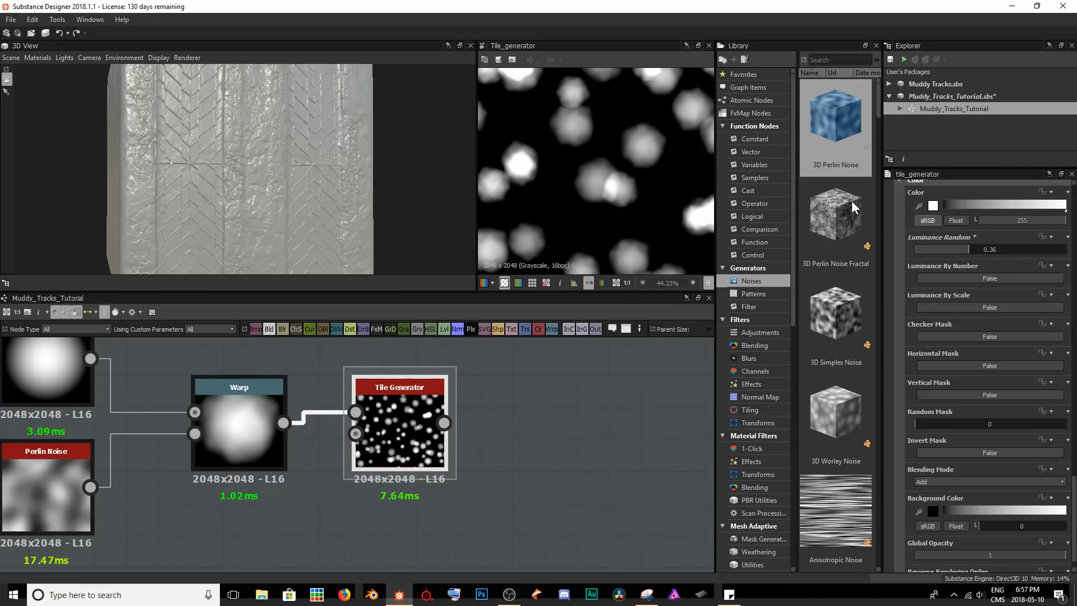
pyautogui.scroll(-3, 649, 191)
pyautogui.moveTo(598, 214); pyautogui.dragTo(592, 184, button='middle')
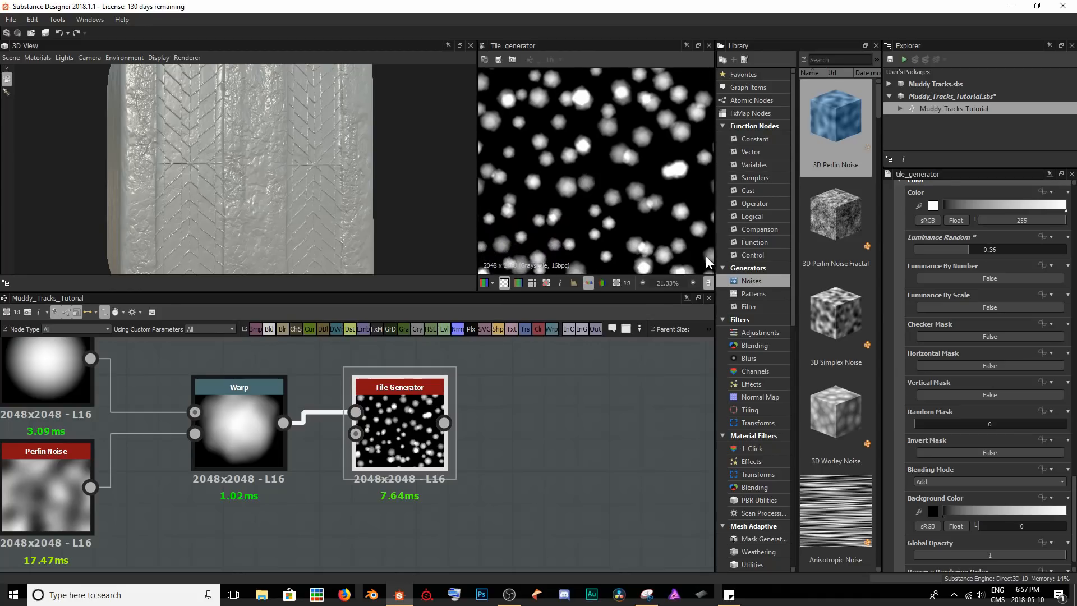
# Try Luminance By Scale on the Tile Generator and switch it back to False.
pyautogui.scroll(-1, 983, 323)
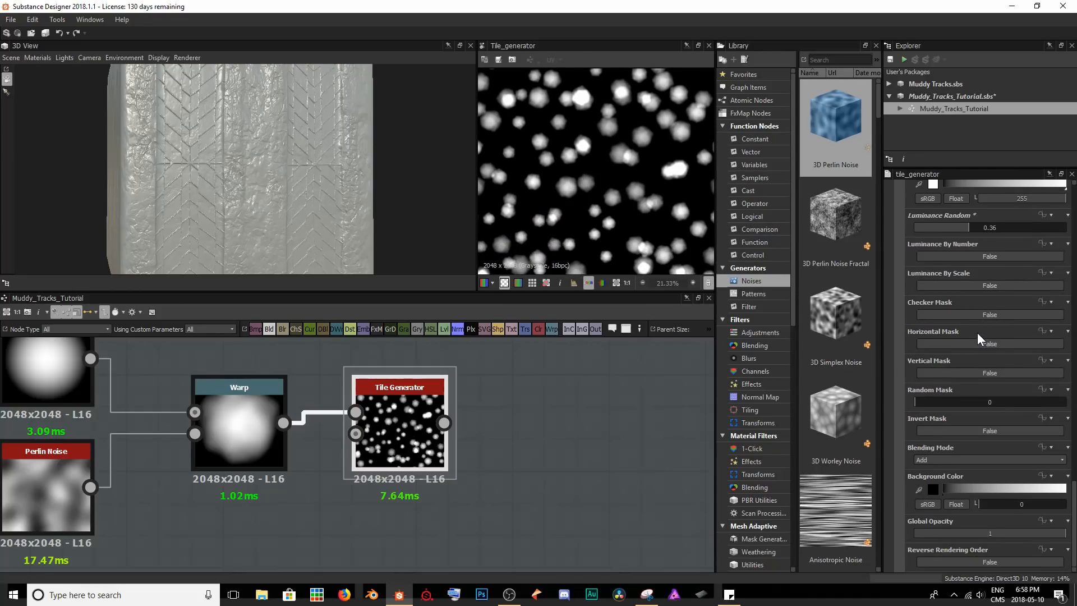
pyautogui.click(990, 284)
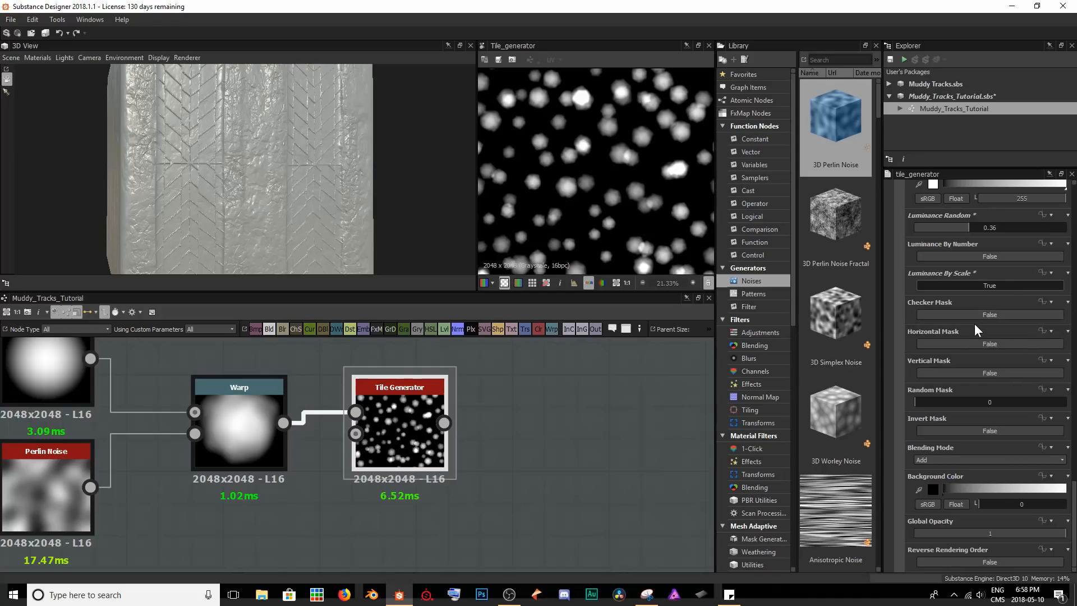
pyautogui.click(983, 286)
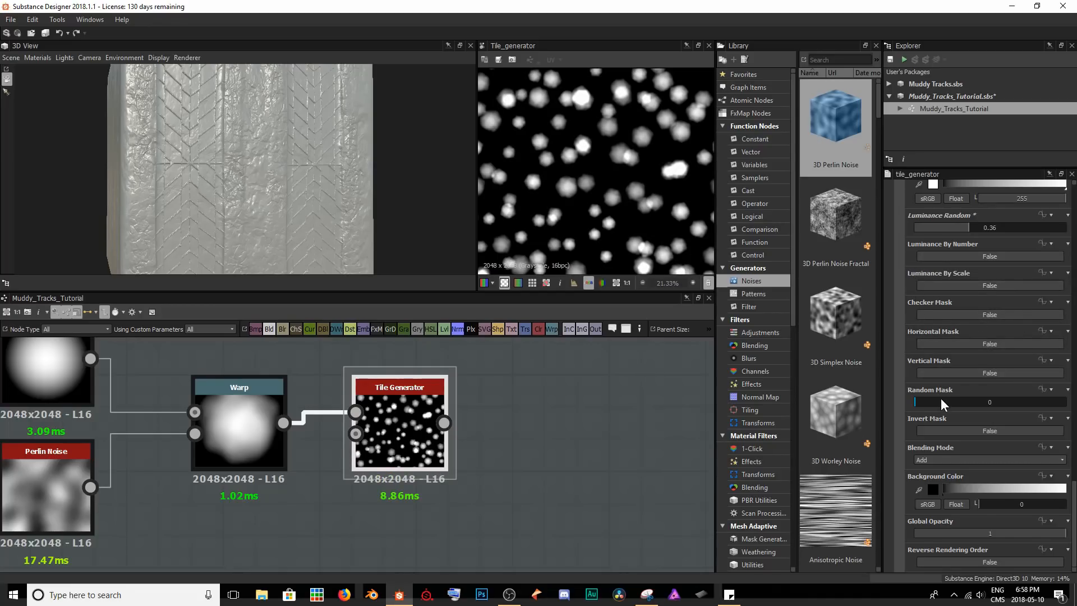
# Set the Tile Generator's Random Mask to 0.28 and change its Blending Mode to Max for the overlapping shapes.
pyautogui.moveTo(920, 400); pyautogui.dragTo(958, 393)
pyautogui.scroll(-2, 564, 172)
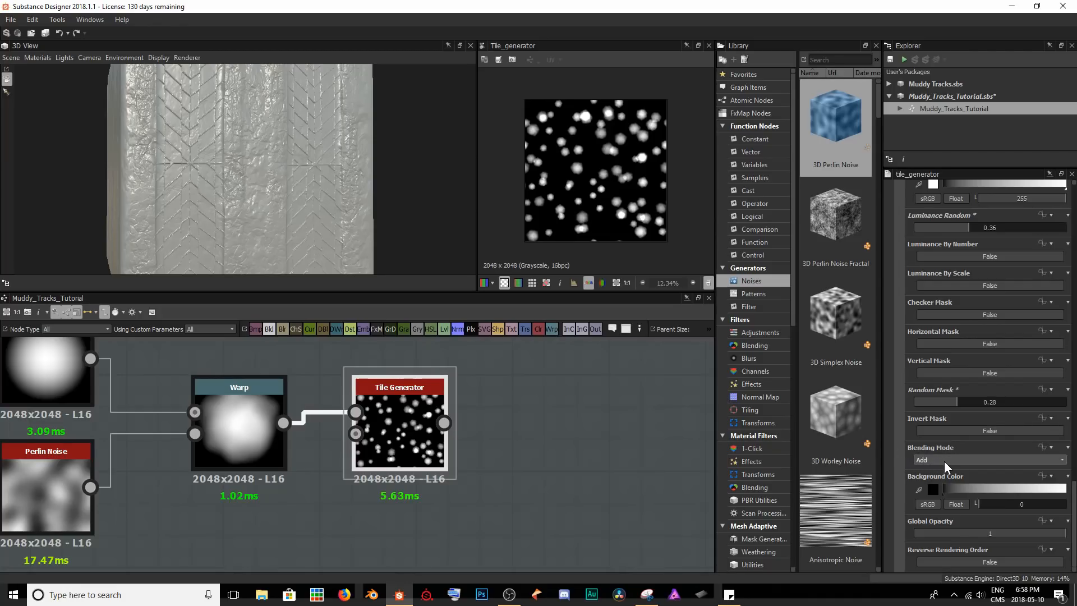
pyautogui.scroll(5, 617, 110)
pyautogui.moveTo(584, 109); pyautogui.dragTo(548, 180, button='middle')
pyautogui.scroll(5, 555, 162)
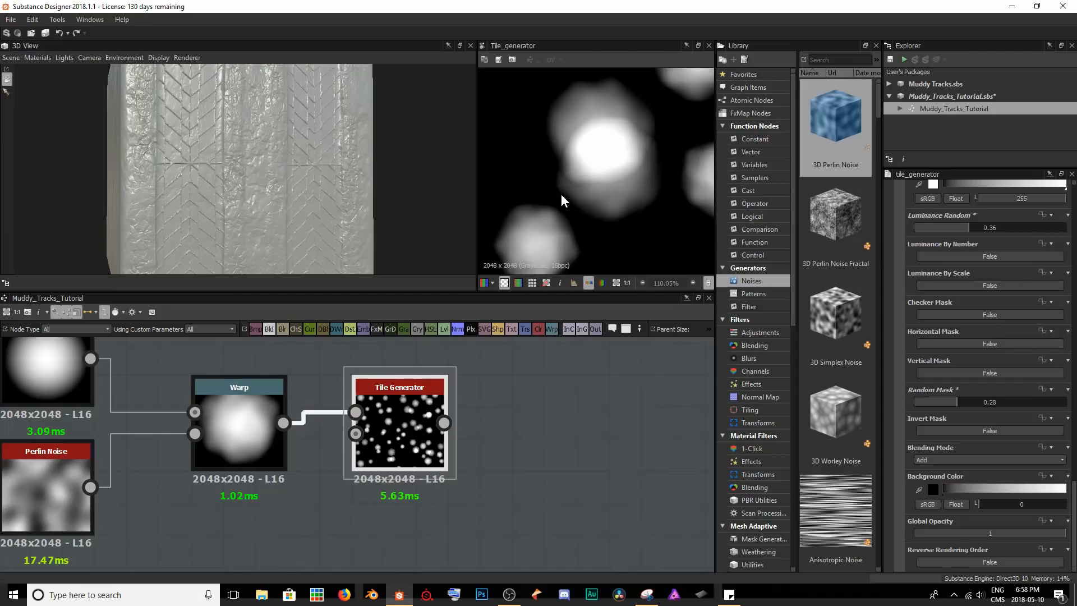
pyautogui.click(954, 460)
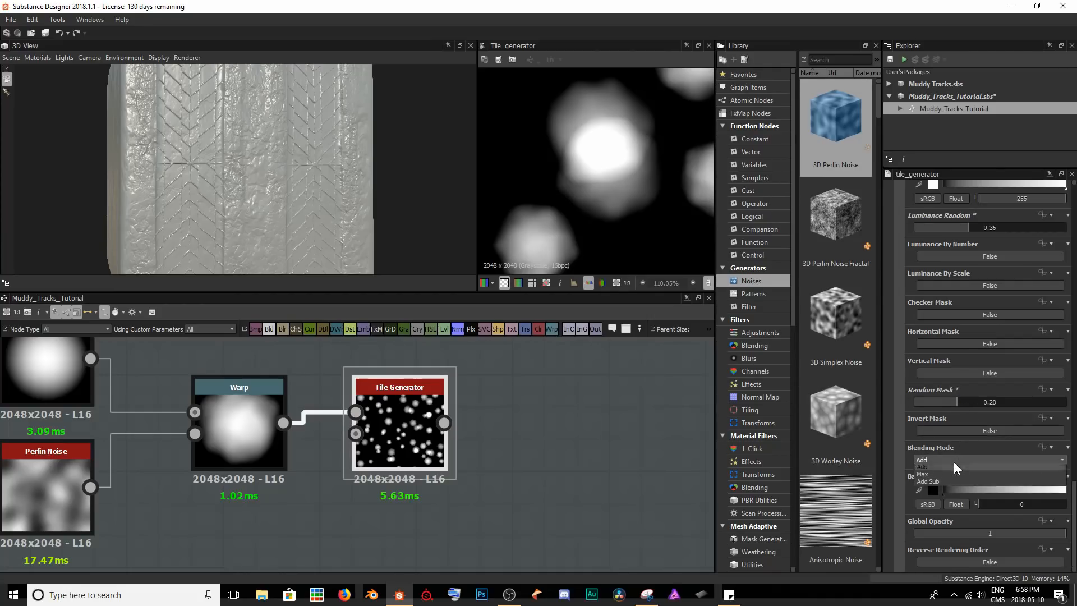
pyautogui.click(925, 477)
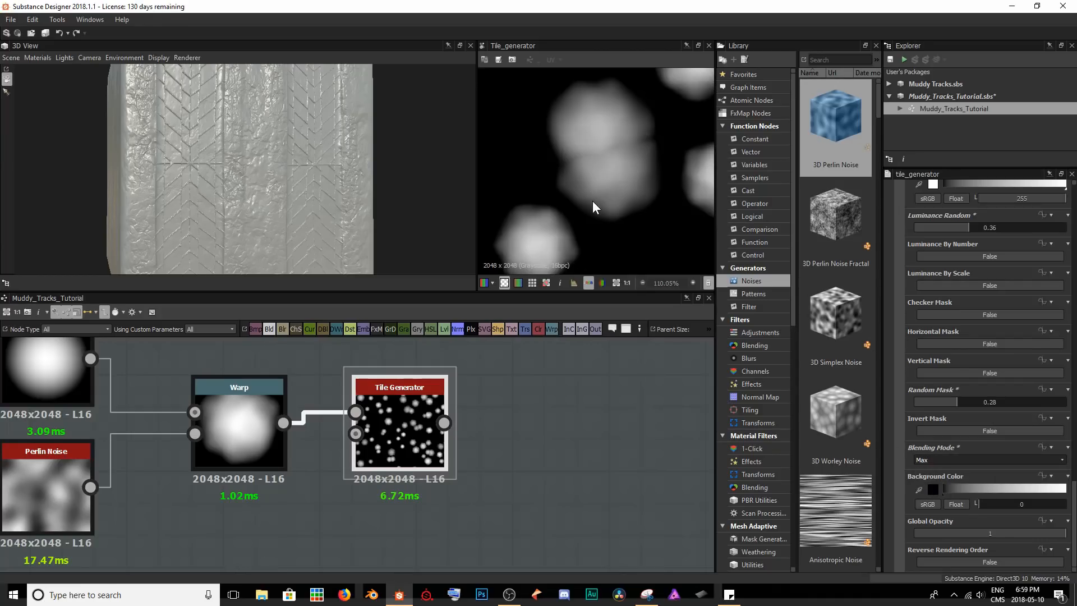
pyautogui.scroll(-2, 621, 154)
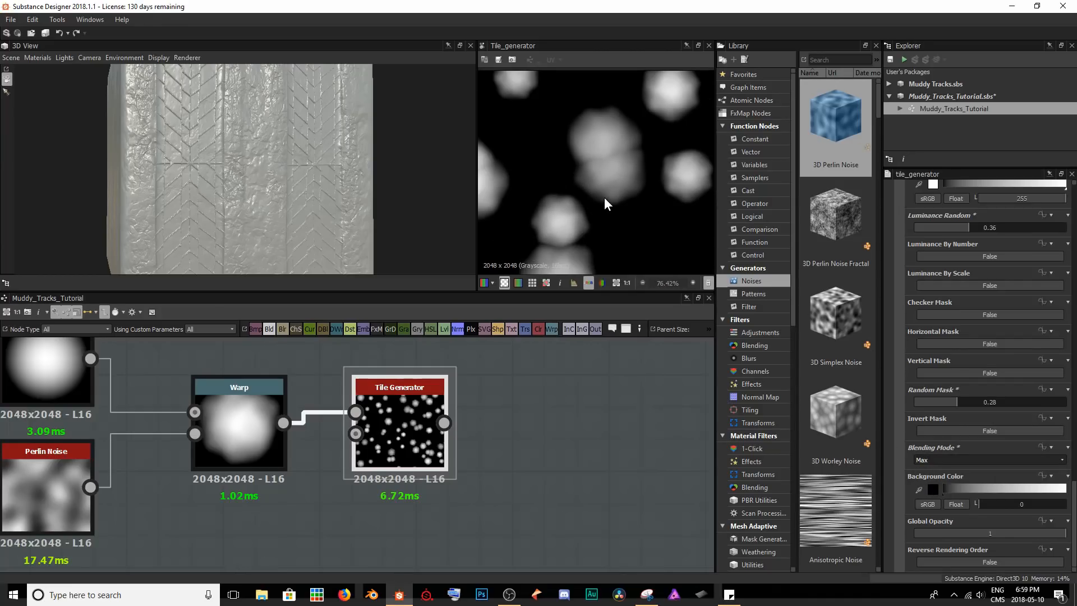
pyautogui.scroll(-1, 645, 155)
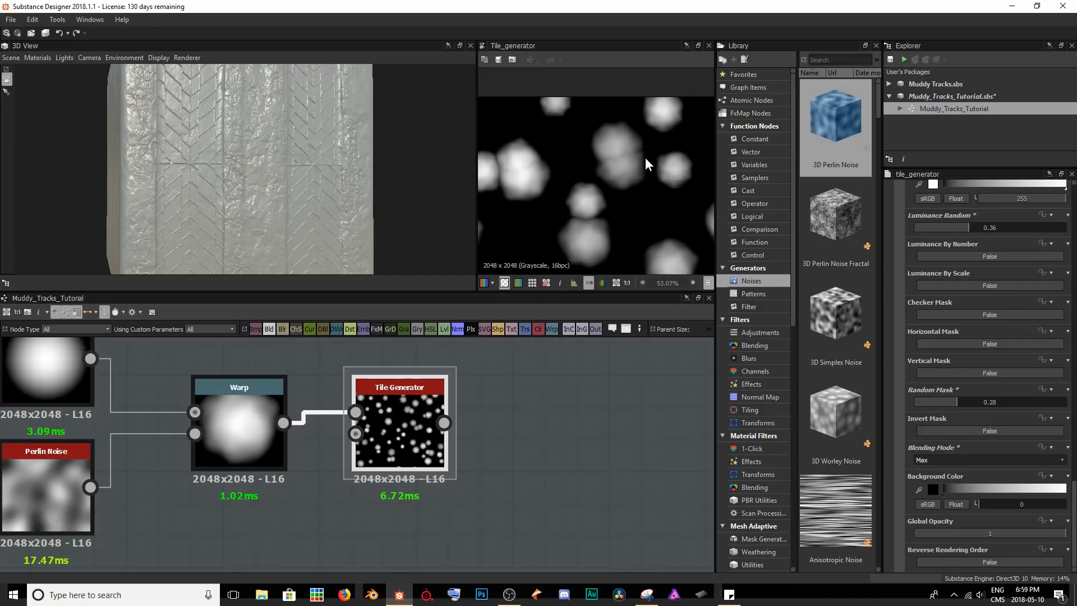
pyautogui.scroll(-2, 645, 159)
pyautogui.scroll(2, 538, 177)
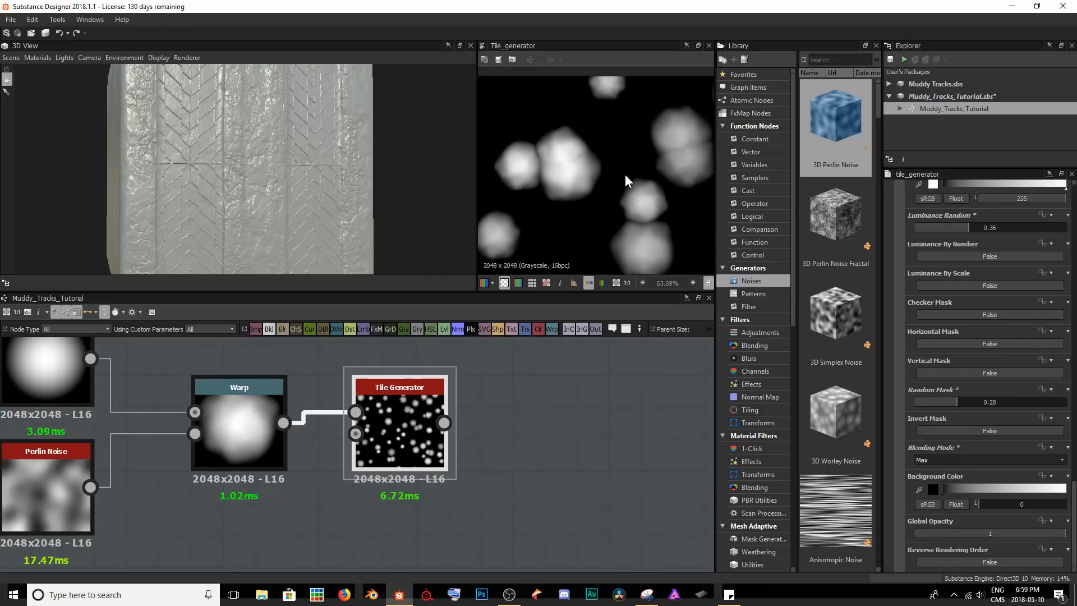
pyautogui.moveTo(663, 163); pyautogui.dragTo(639, 150, button='middle')
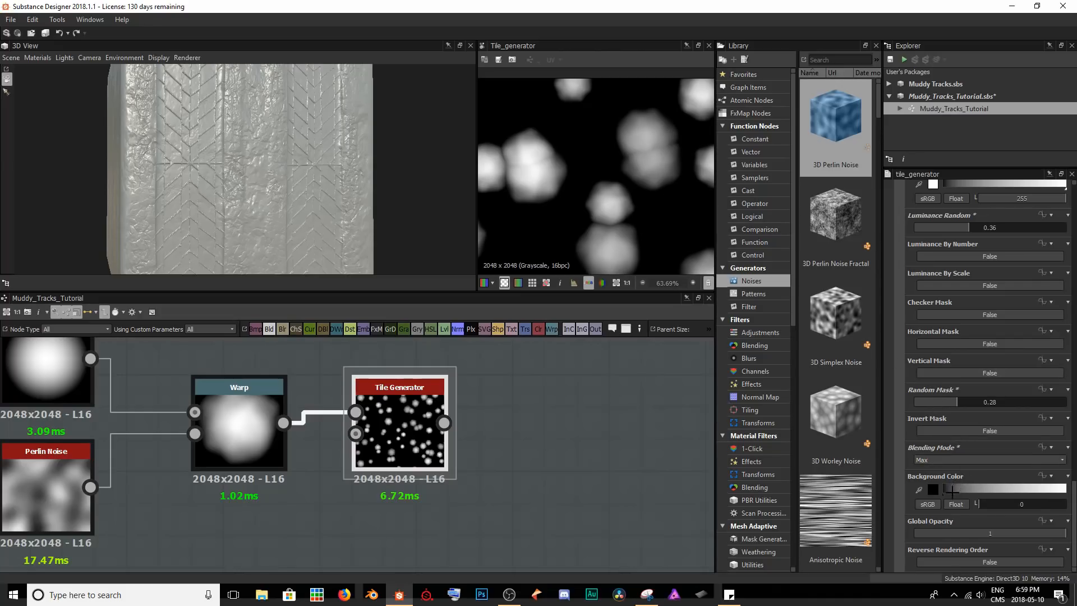
pyautogui.scroll(-8, 526, 183)
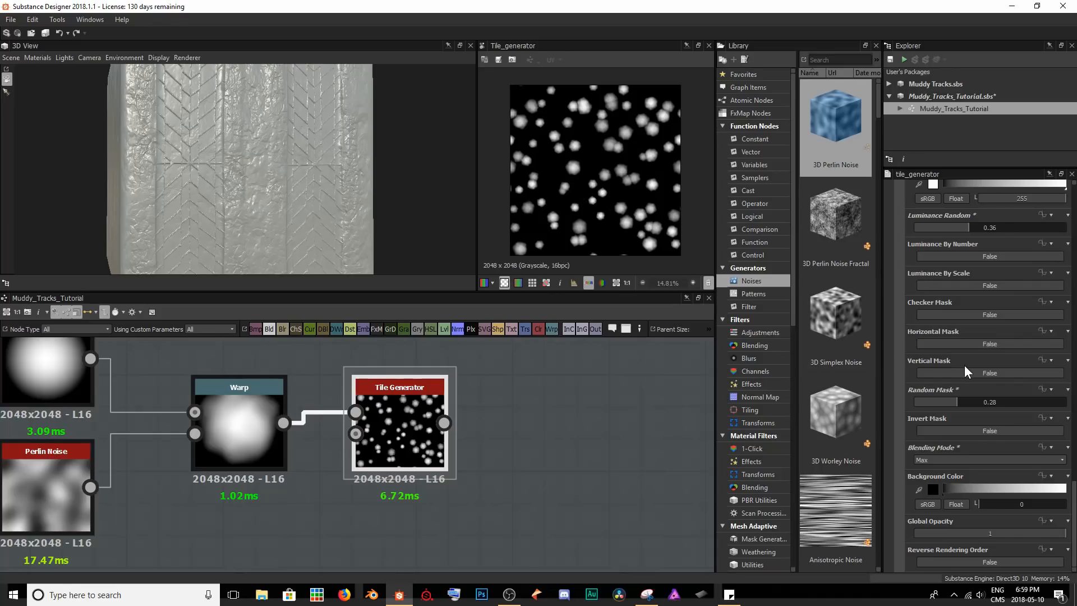
# Set both the X Amount and Y Amount of the Tile Generator to 21.
pyautogui.scroll(15, 961, 408)
pyautogui.scroll(5, 960, 406)
pyautogui.moveTo(927, 363); pyautogui.dragTo(954, 387)
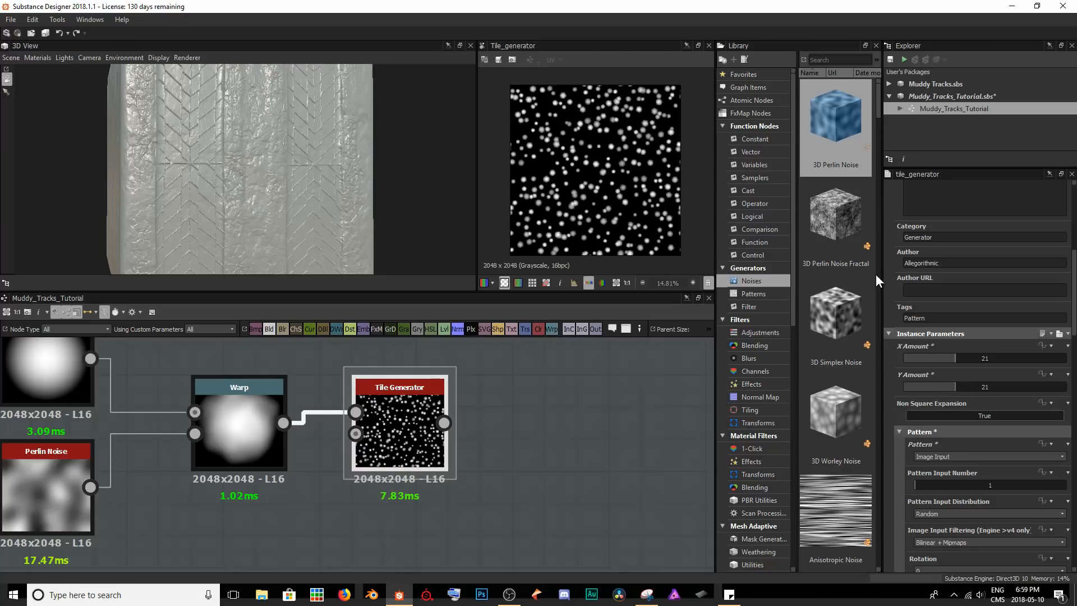
pyautogui.scroll(3, 565, 201)
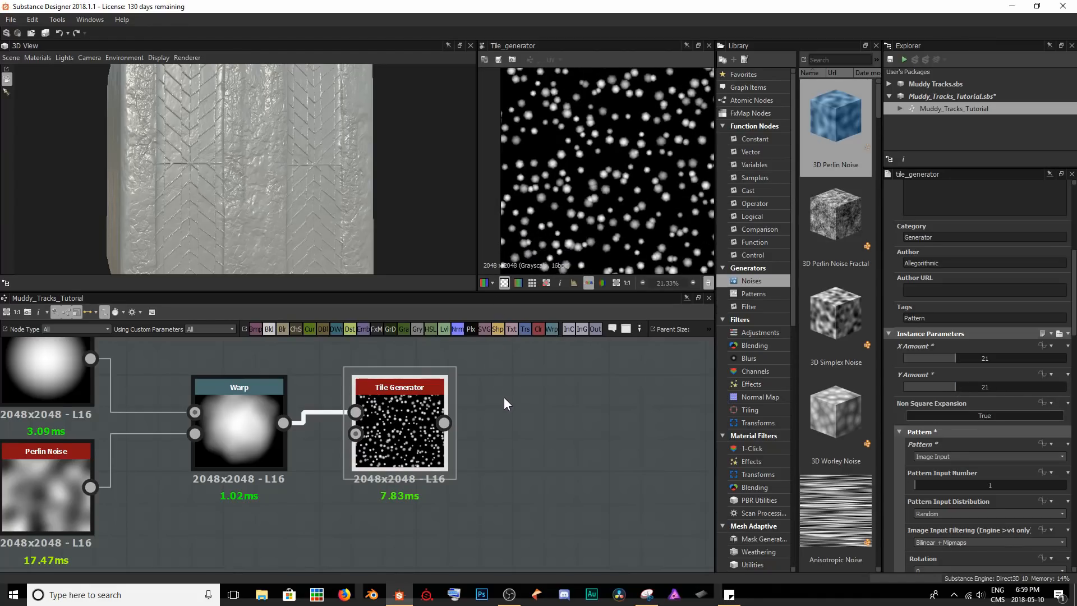
# Preview the tracks' Blend node and add a Height Blend node beyond the Tile Generator.
pyautogui.moveTo(567, 423); pyautogui.dragTo(477, 403, button='middle')
pyautogui.scroll(-6, 483, 404)
pyautogui.doubleClick(181, 509)
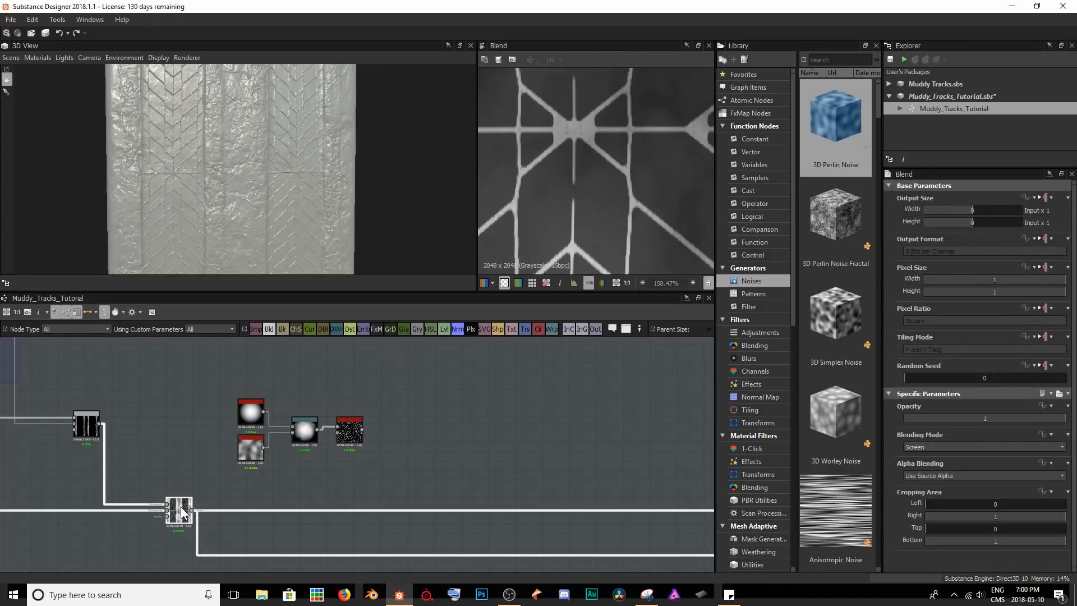
pyautogui.click(447, 493)
pyautogui.press('space')
pyautogui.write('heigh')
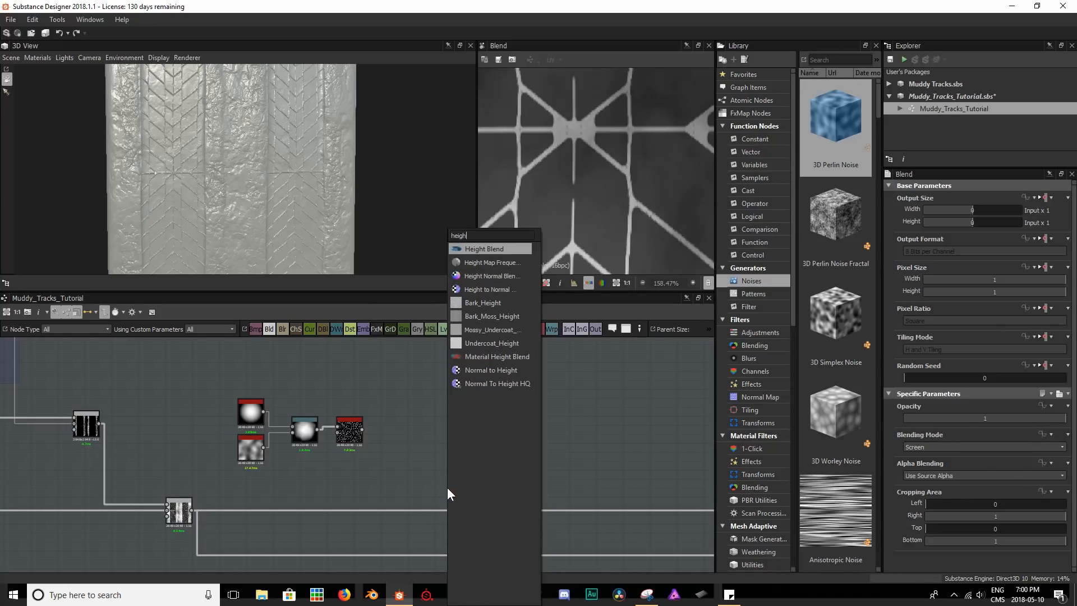
pyautogui.press('Return')
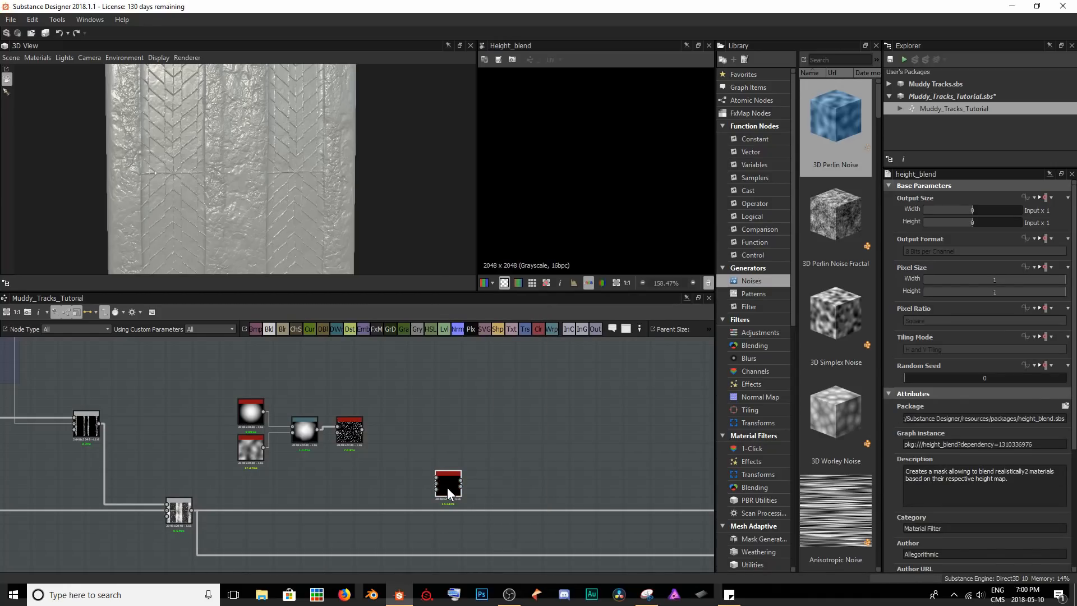
# Connect the Tile Generator to the Height Blend's first input and the tracks' Blend to its second, and inspect the blended height.
pyautogui.scroll(2, 360, 443)
pyautogui.moveTo(364, 421); pyautogui.dragTo(468, 487)
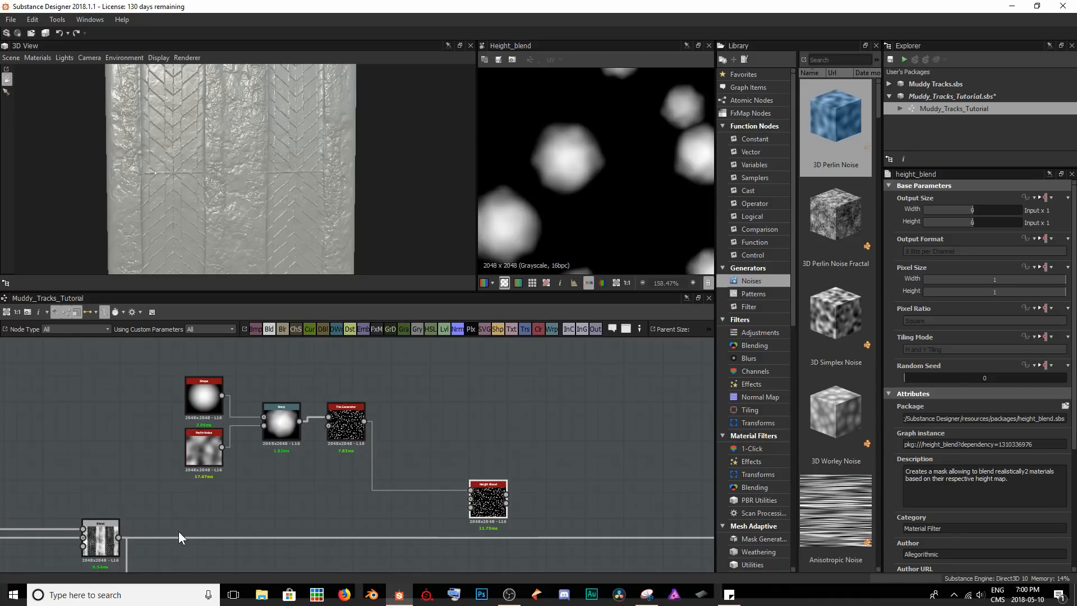
pyautogui.moveTo(227, 536); pyautogui.dragTo(470, 498)
pyautogui.doubleClick(488, 503)
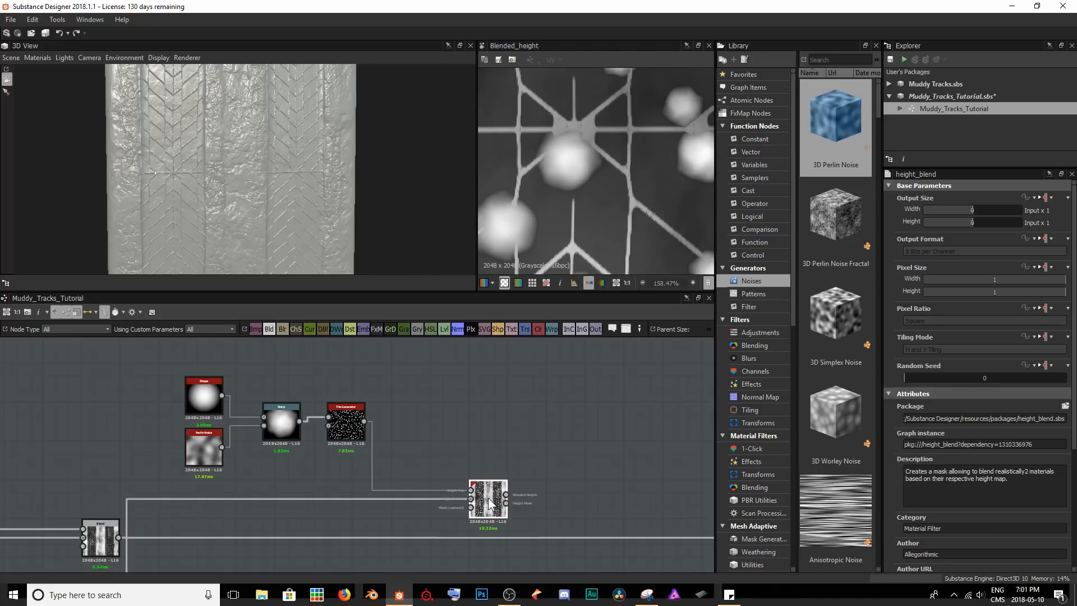
pyautogui.scroll(-5, 572, 237)
pyautogui.moveTo(606, 207); pyautogui.dragTo(583, 225, button='middle')
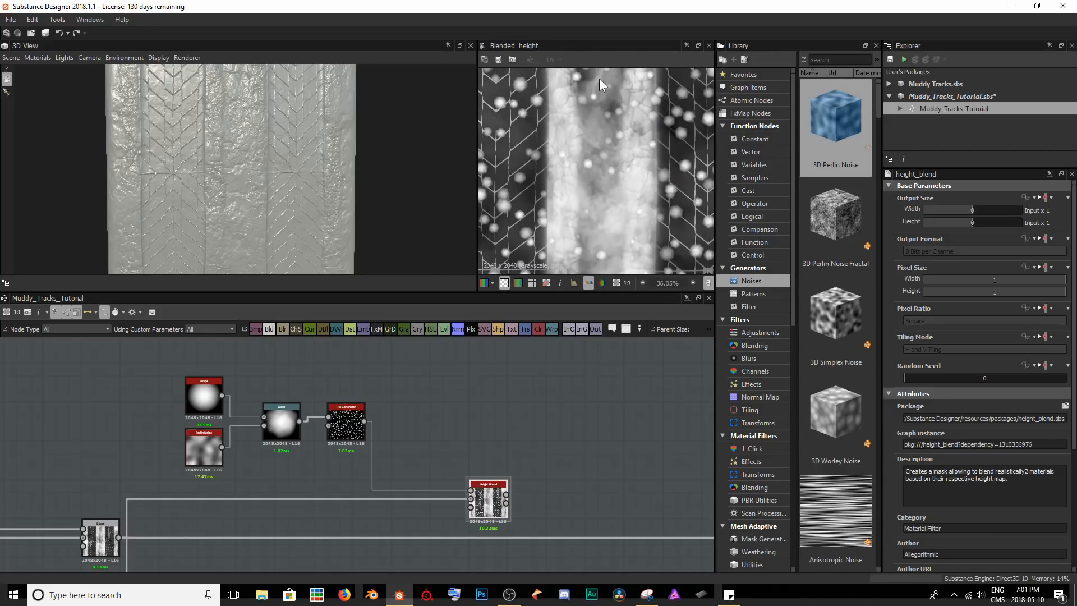
pyautogui.moveTo(591, 137); pyautogui.dragTo(590, 150, button='middle')
pyautogui.scroll(1, 593, 147)
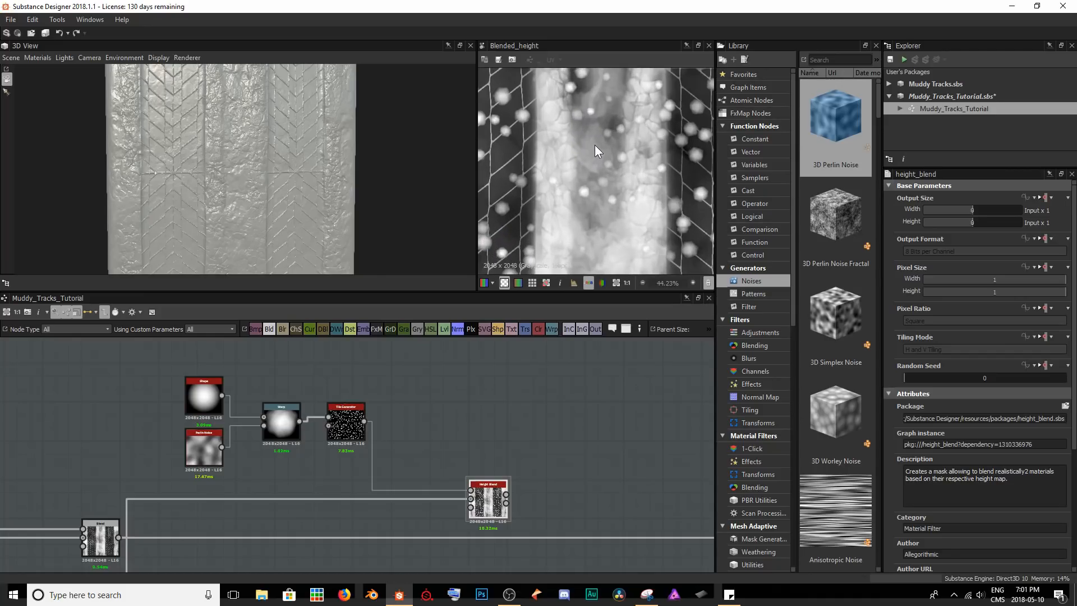
# Try a Height Offset of 0.4 on the Height Blend and return it to 0.5.
pyautogui.scroll(-5, 1032, 446)
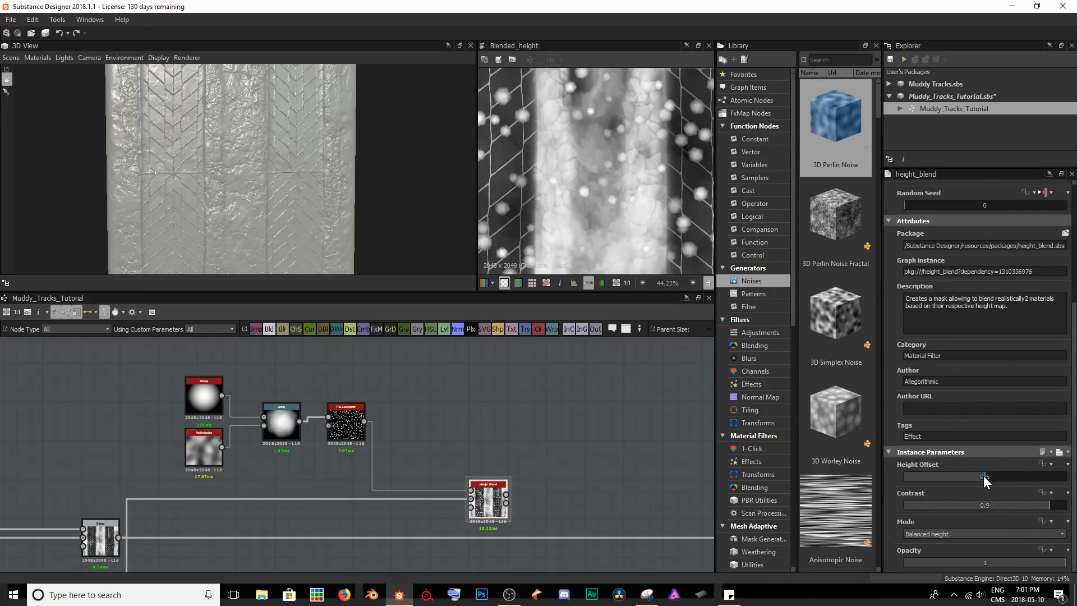
pyautogui.moveTo(983, 476)
pyautogui.mouseDown()
pyautogui.moveTo(927, 464)
pyautogui.moveTo(984, 469)
pyautogui.moveTo(954, 466)
pyautogui.moveTo(970, 464)
pyautogui.mouseUp()
pyautogui.scroll(7, 575, 147)
pyautogui.moveTo(626, 134); pyautogui.dragTo(580, 215, button='middle')
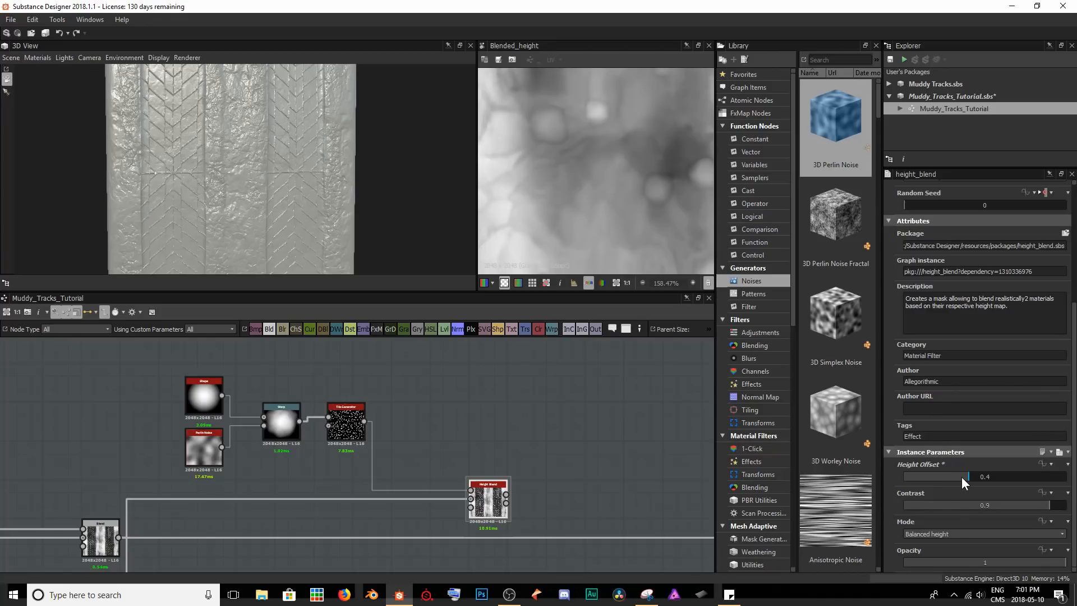
pyautogui.moveTo(963, 475)
pyautogui.mouseDown()
pyautogui.moveTo(948, 476)
pyautogui.moveTo(977, 473)
pyautogui.moveTo(942, 473)
pyautogui.moveTo(995, 477)
pyautogui.moveTo(985, 474)
pyautogui.mouseUp()
pyautogui.moveTo(577, 477); pyautogui.dragTo(311, 382, button='middle')
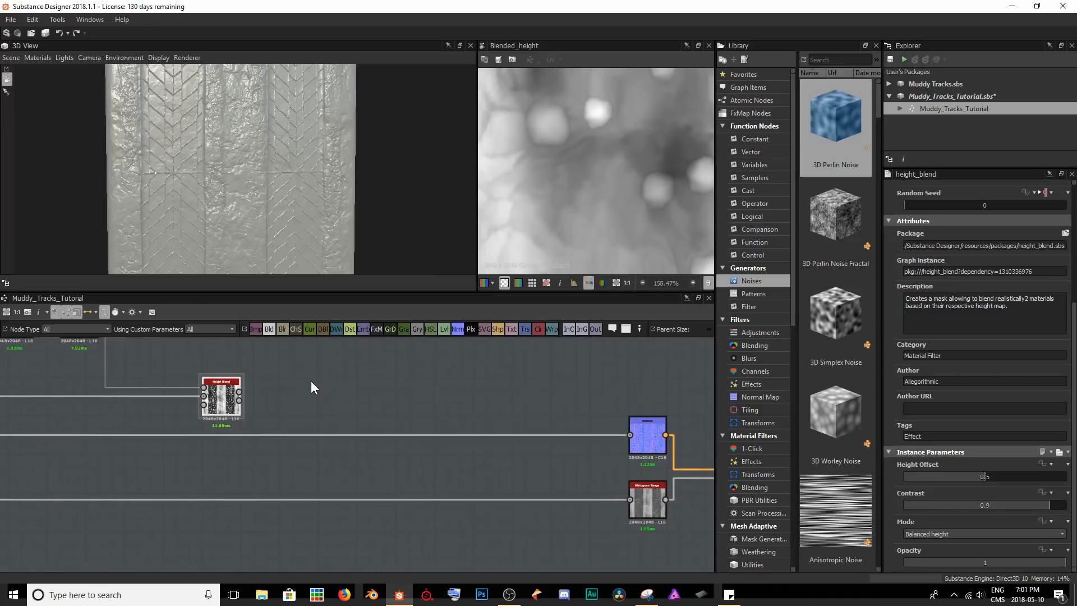
# Connect the Height Blend's blended height to the Normal and Histogram Range nodes and inspect the pebbles on the 3D model.
pyautogui.scroll(-2, 311, 382)
pyautogui.moveTo(535, 411); pyautogui.dragTo(534, 414)
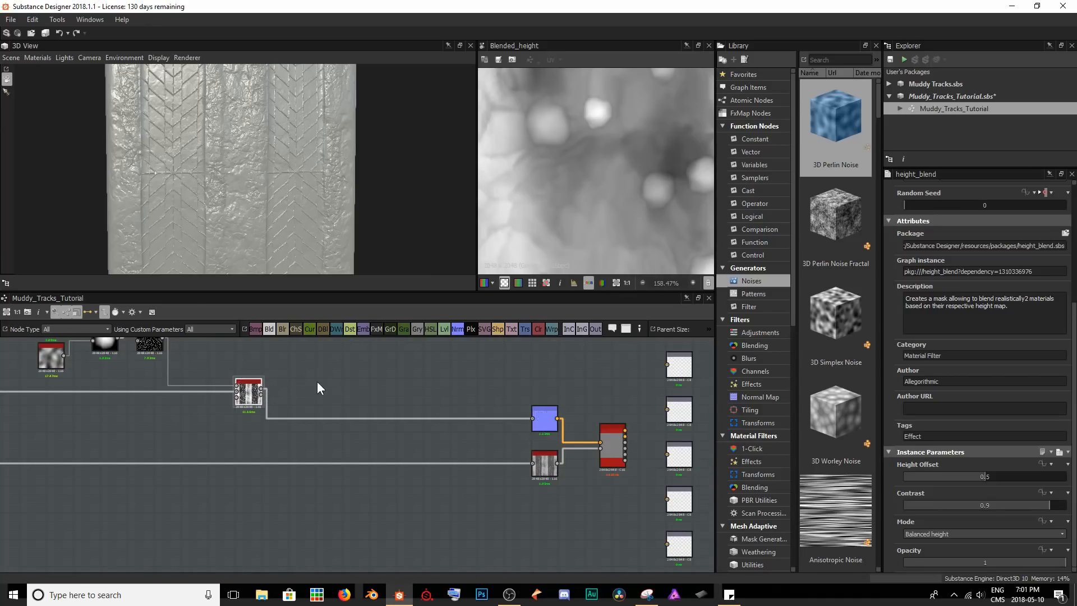
pyautogui.moveTo(261, 388); pyautogui.dragTo(534, 465)
pyautogui.scroll(8, 254, 141)
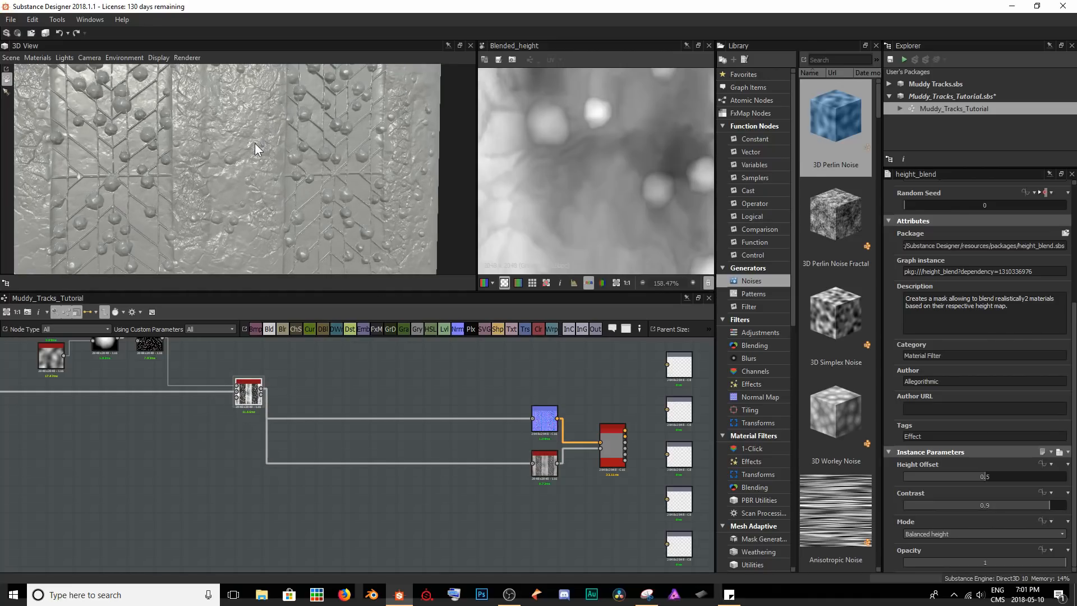
pyautogui.scroll(5, 331, 196)
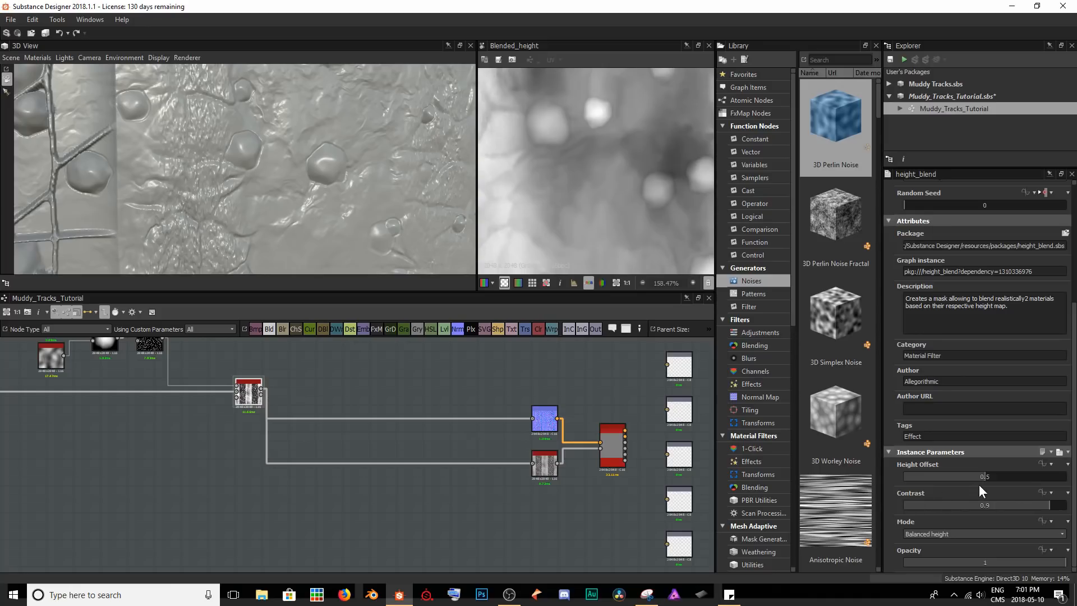
# Raise the Height Blend's Height Offset to about 0.53 and check the pebbles on the model.
pyautogui.moveTo(983, 477)
pyautogui.mouseDown()
pyautogui.moveTo(934, 477)
pyautogui.moveTo(1001, 480)
pyautogui.moveTo(977, 480)
pyautogui.moveTo(988, 480)
pyautogui.mouseUp()
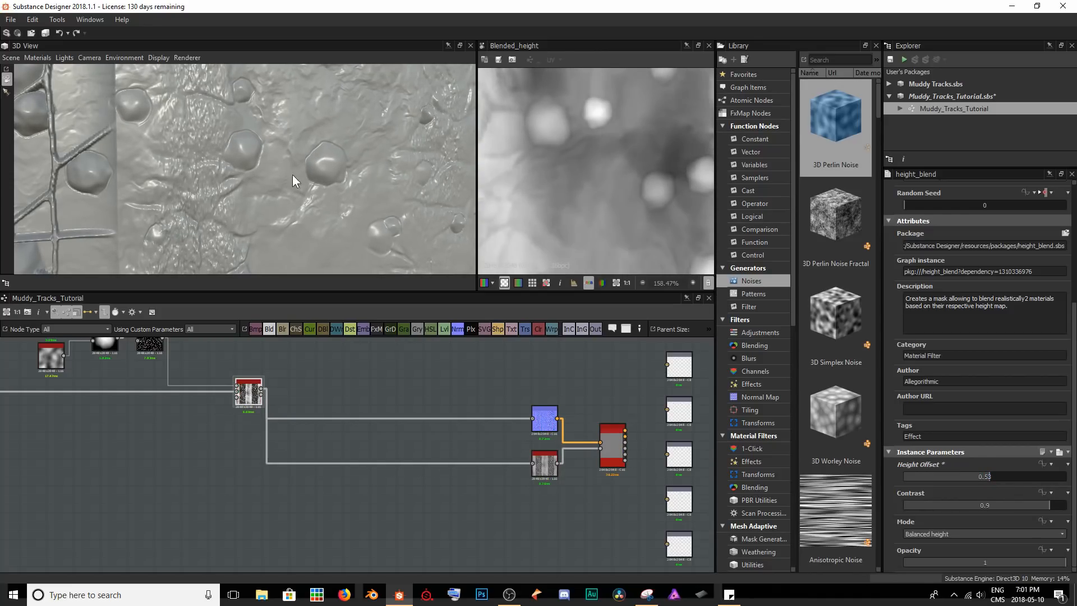
pyautogui.scroll(-4, 300, 187)
pyautogui.scroll(5, 243, 412)
# Examine the Height Blend's optional mask input and how the pebbles spread across the whole blended height and 3D model.
pyautogui.moveTo(308, 420); pyautogui.dragTo(478, 499, button='middle')
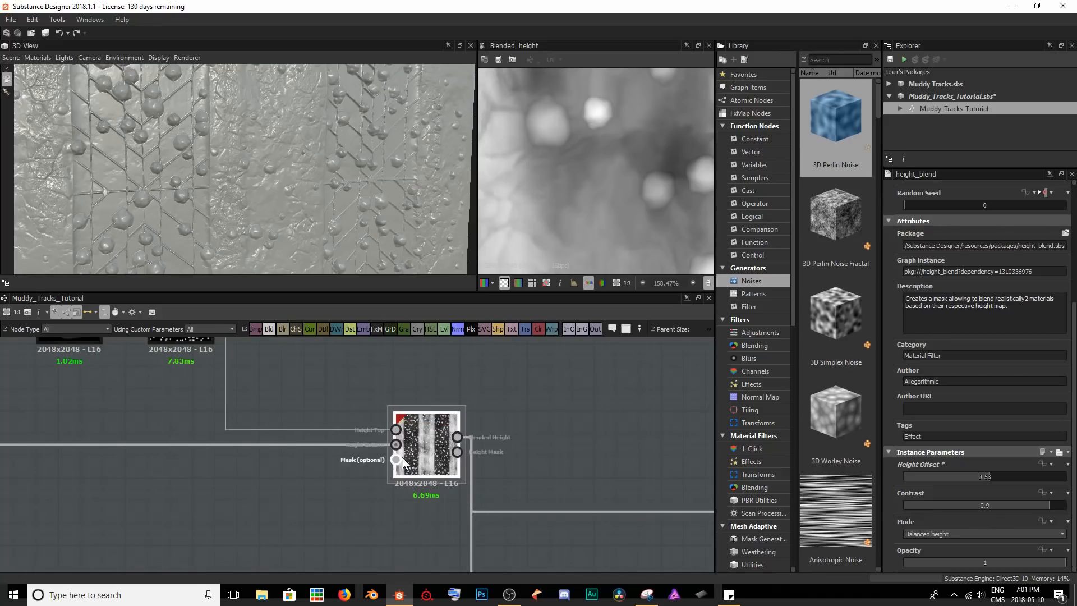
pyautogui.click(430, 462)
pyautogui.scroll(-5, 583, 150)
pyautogui.scroll(-2, 639, 154)
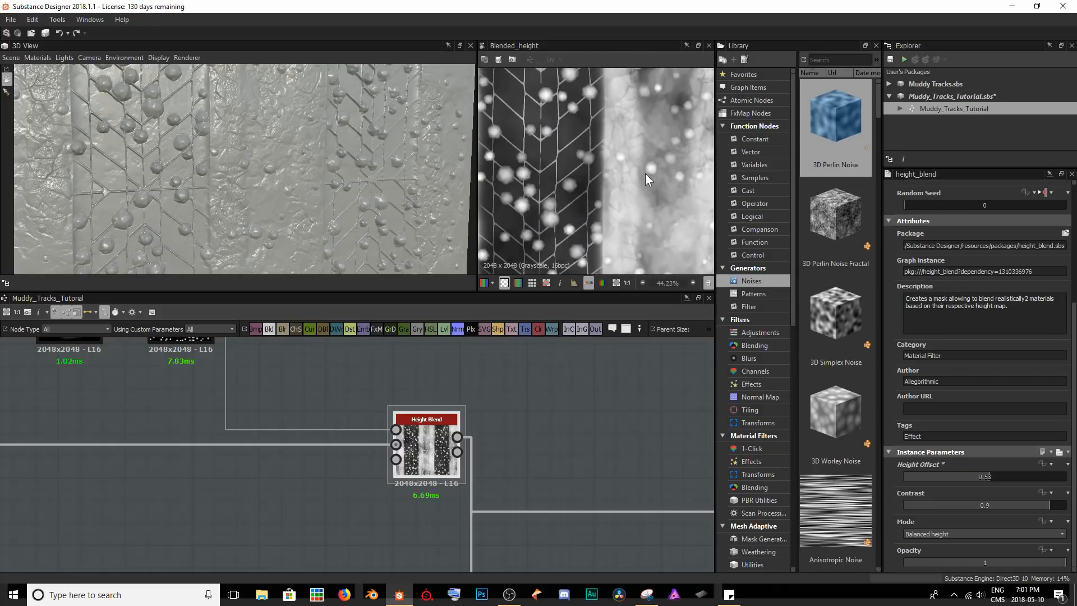
pyautogui.scroll(-3, 609, 178)
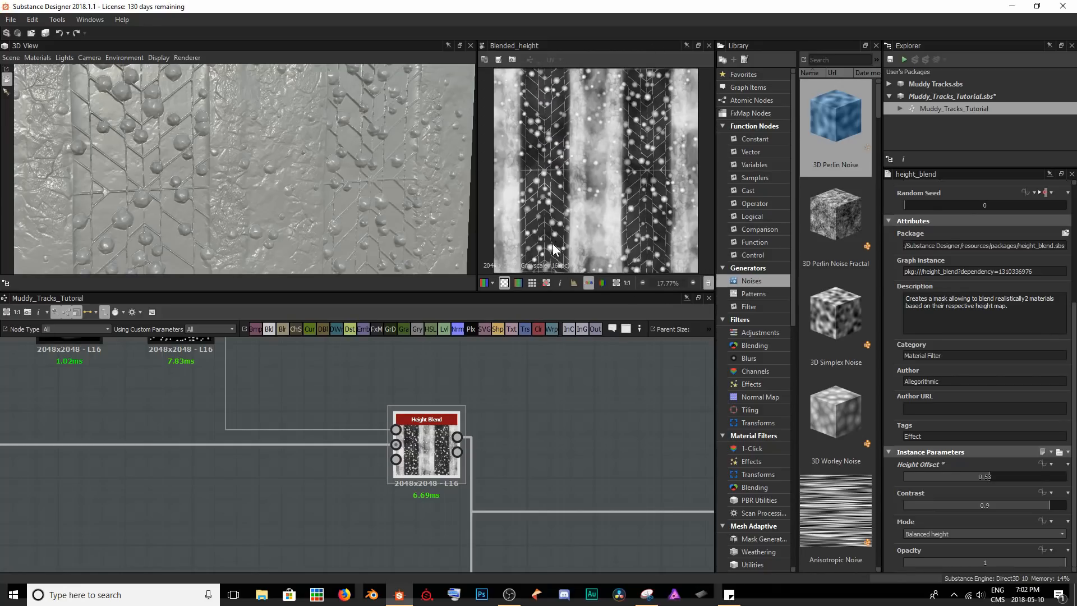
pyautogui.scroll(-3, 244, 177)
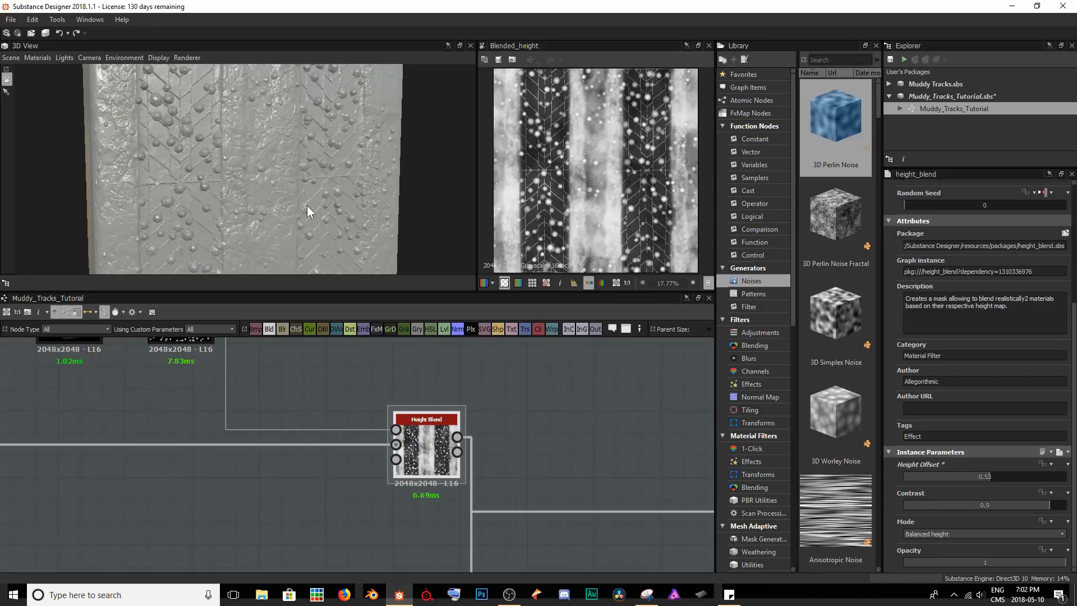
pyautogui.scroll(-4, 260, 448)
# Connect the Tire Geo group's final Levels node to the Height Blend's optional mask input.
pyautogui.moveTo(201, 414); pyautogui.dragTo(528, 462, button='middle')
pyautogui.moveTo(207, 432); pyautogui.dragTo(327, 408, button='middle')
pyautogui.scroll(-3, 414, 449)
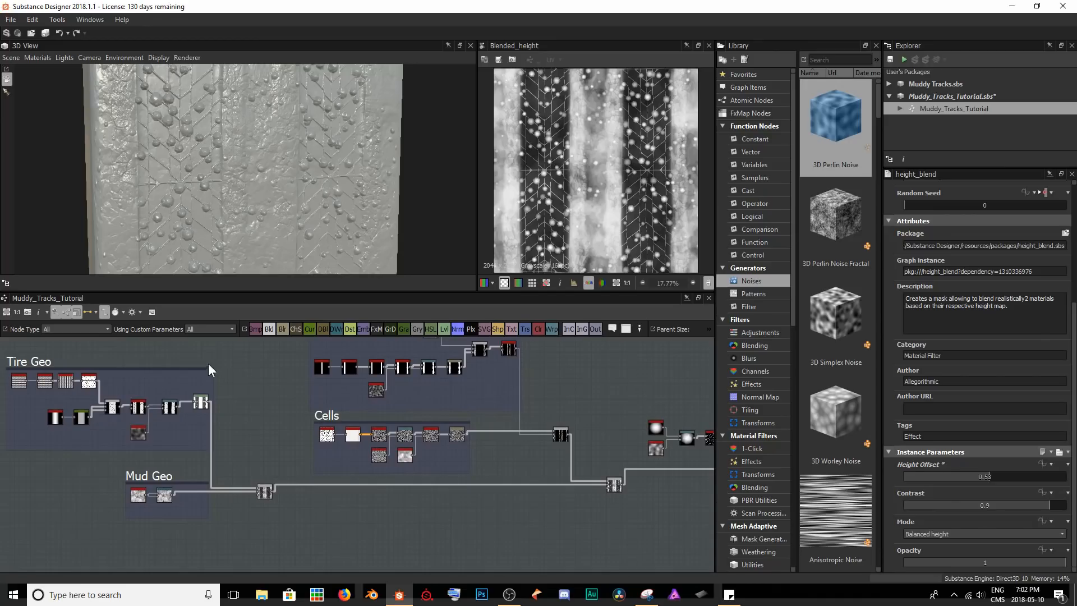
pyautogui.doubleClick(197, 405)
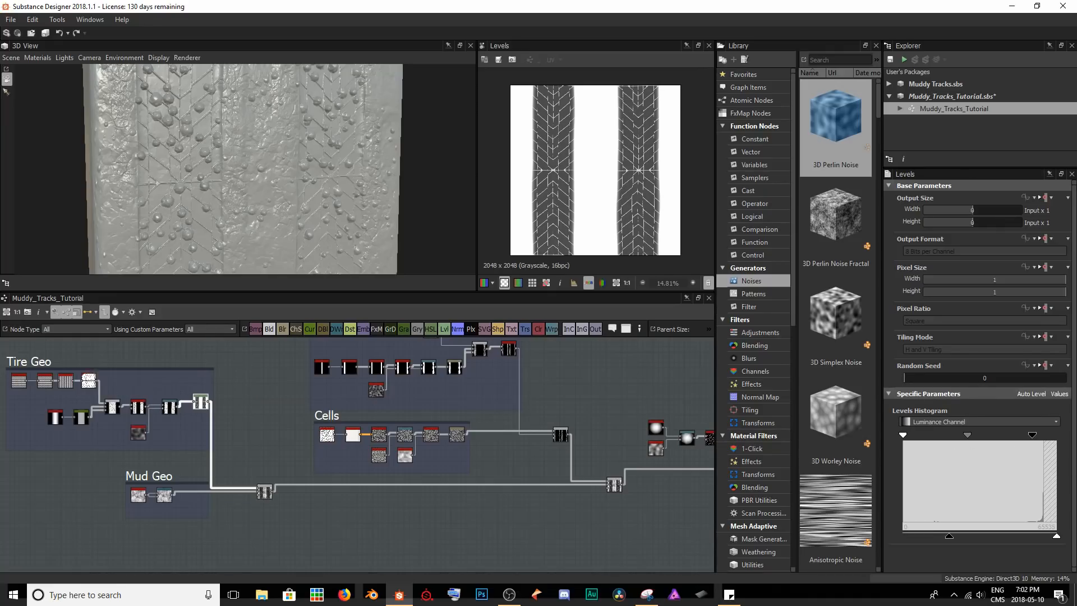
pyautogui.moveTo(367, 443); pyautogui.dragTo(268, 441, button='middle')
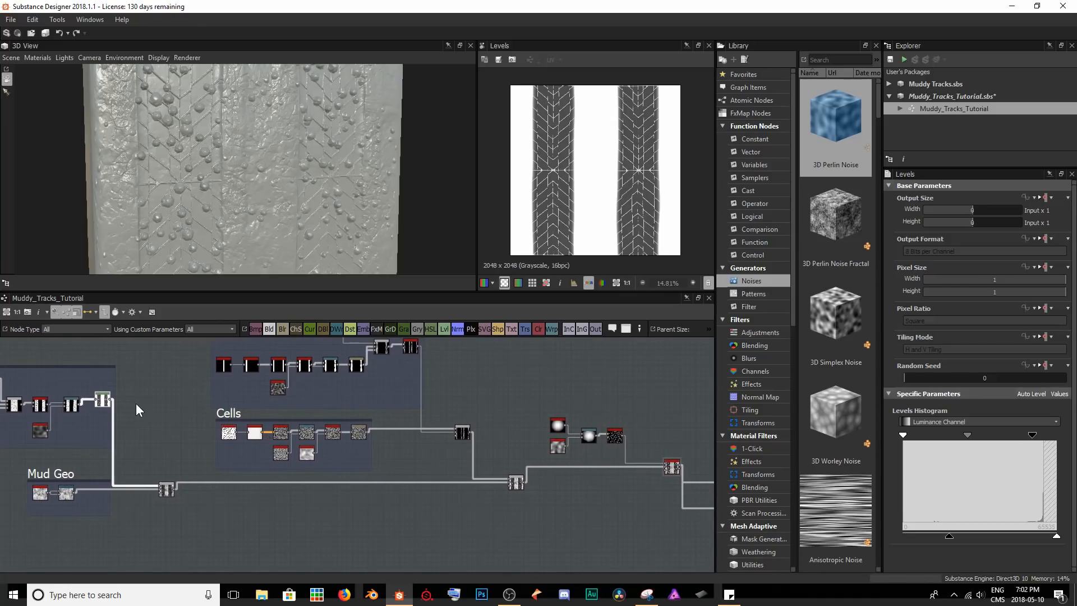
pyautogui.moveTo(110, 399); pyautogui.dragTo(667, 470)
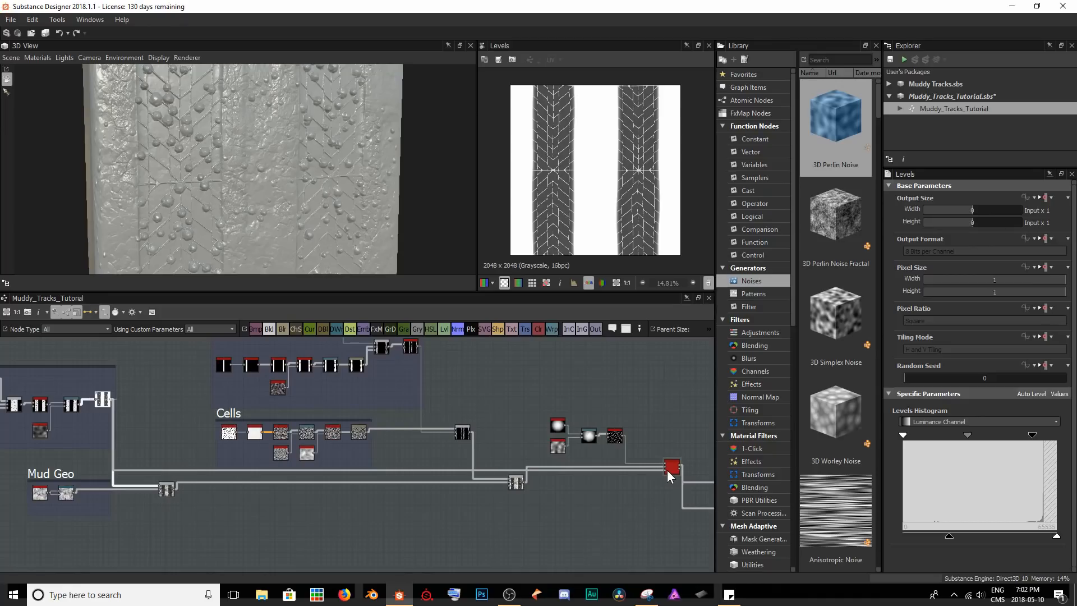
pyautogui.scroll(6, 662, 489)
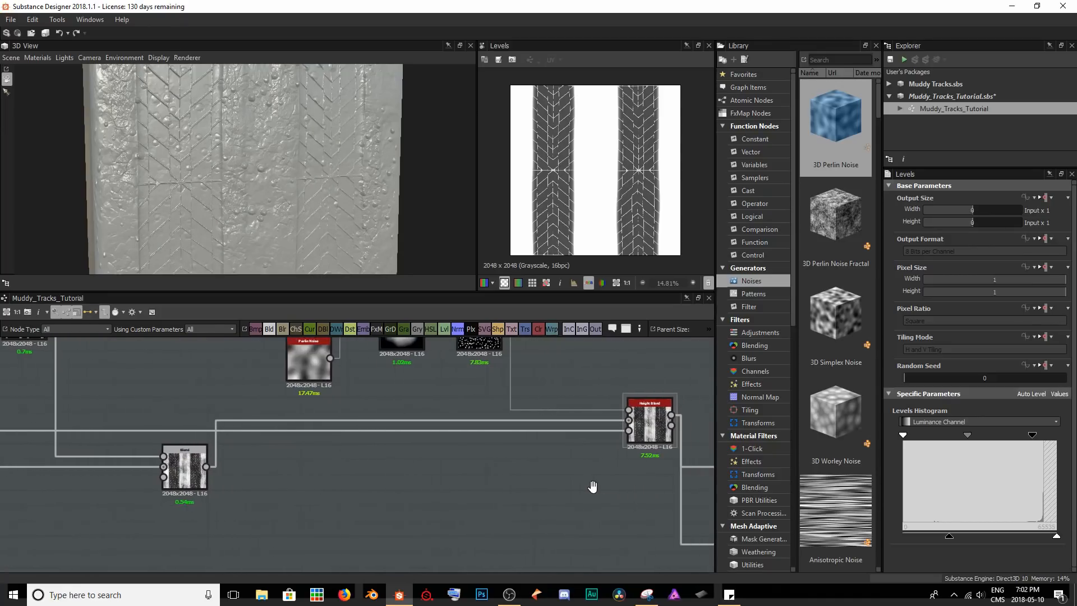
# Examine the masked pebbles in the Height Blend preview and on the 3D model, between the tracks and inside the treads.
pyautogui.scroll(5, 192, 218)
pyautogui.moveTo(195, 214); pyautogui.dragTo(204, 184)
pyautogui.click(494, 396)
pyautogui.scroll(8, 557, 184)
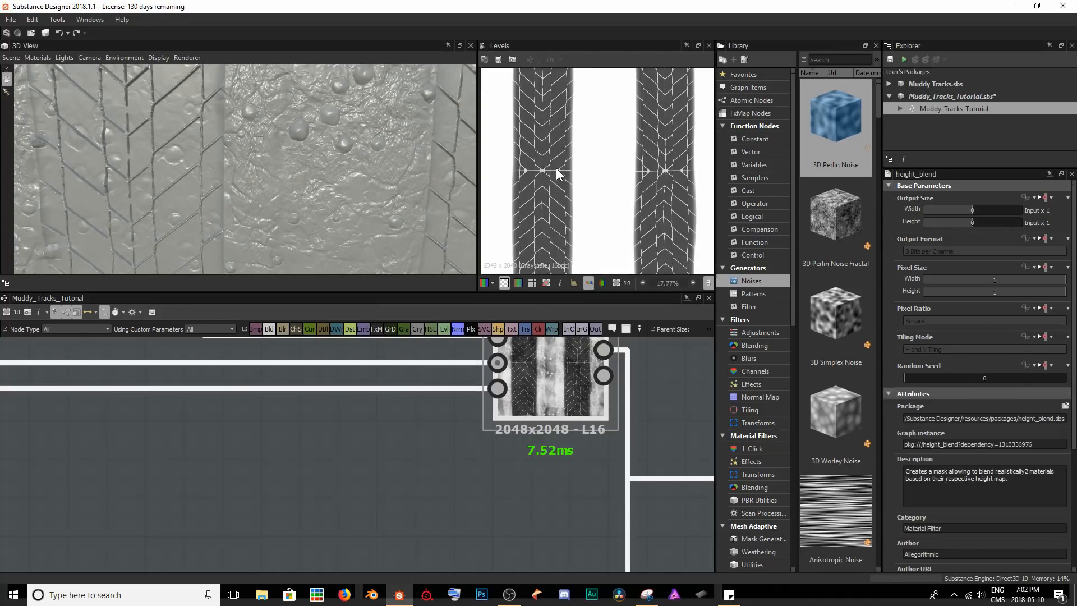
pyautogui.doubleClick(556, 397)
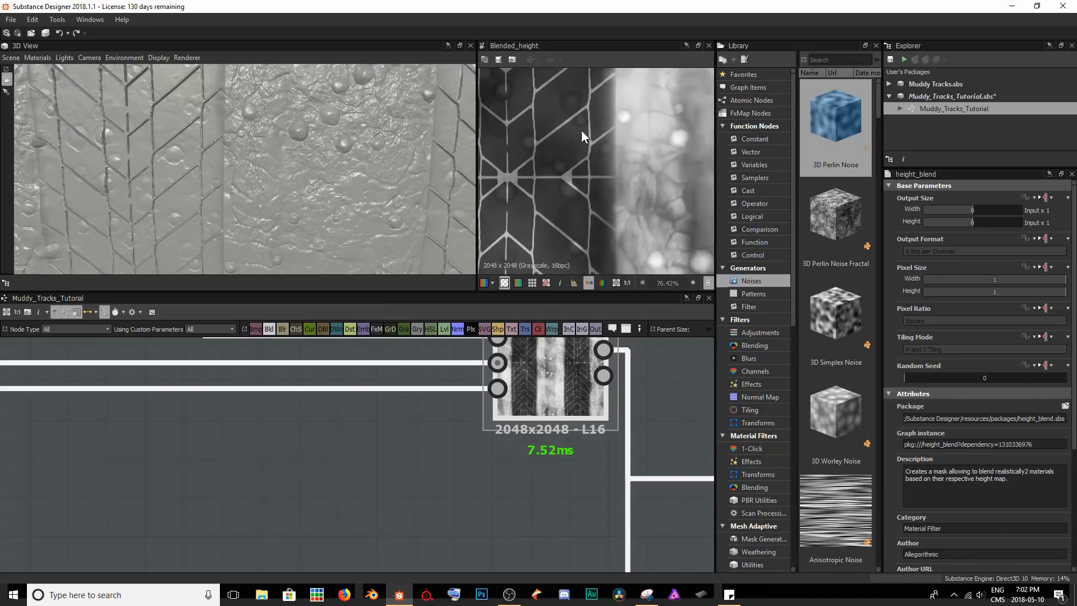
pyautogui.moveTo(102, 138); pyautogui.dragTo(136, 105)
pyautogui.moveTo(138, 162); pyautogui.dragTo(375, 140)
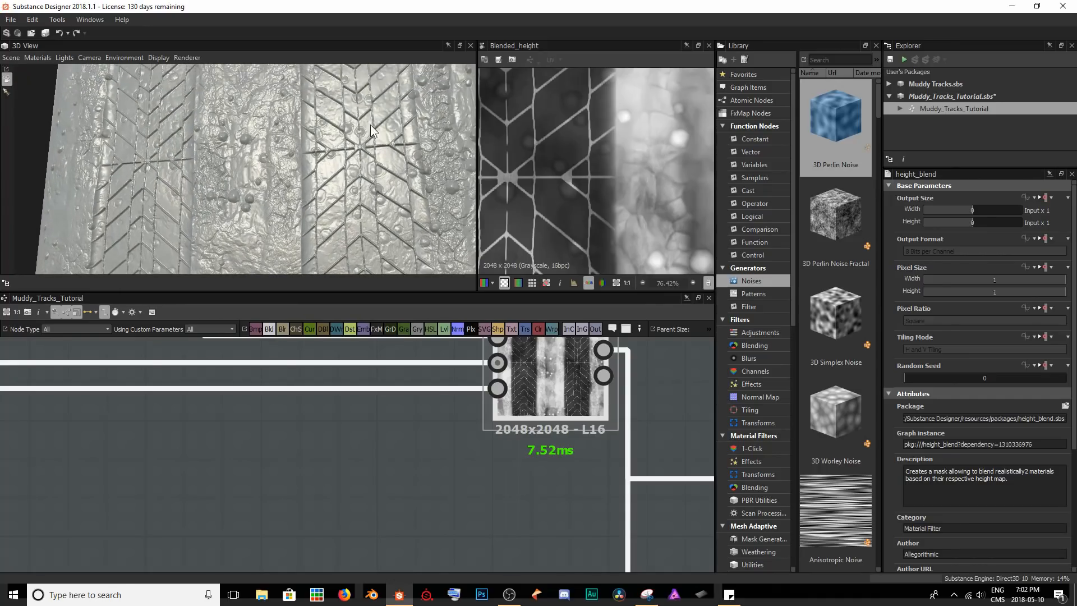
pyautogui.moveTo(359, 183); pyautogui.dragTo(358, 208)
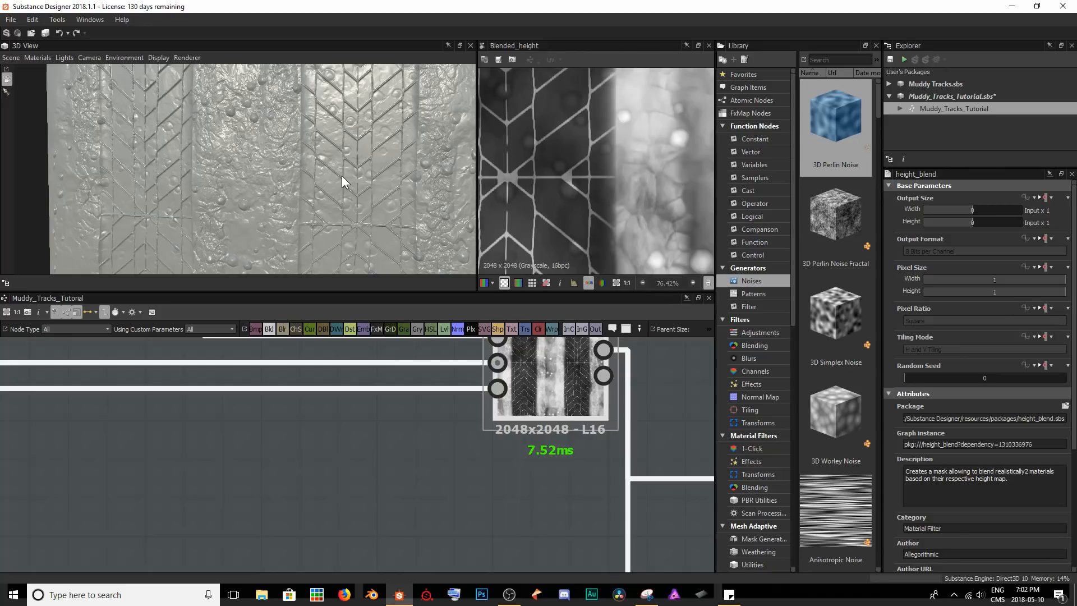
pyautogui.moveTo(635, 150); pyautogui.dragTo(664, 174, button='middle')
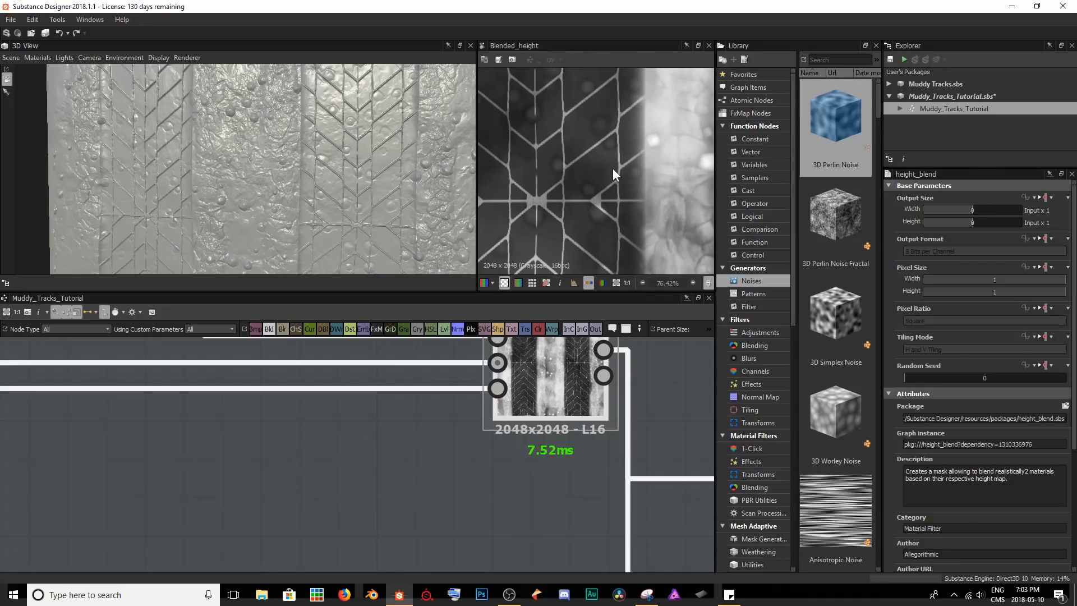
pyautogui.moveTo(351, 154); pyautogui.dragTo(147, 183)
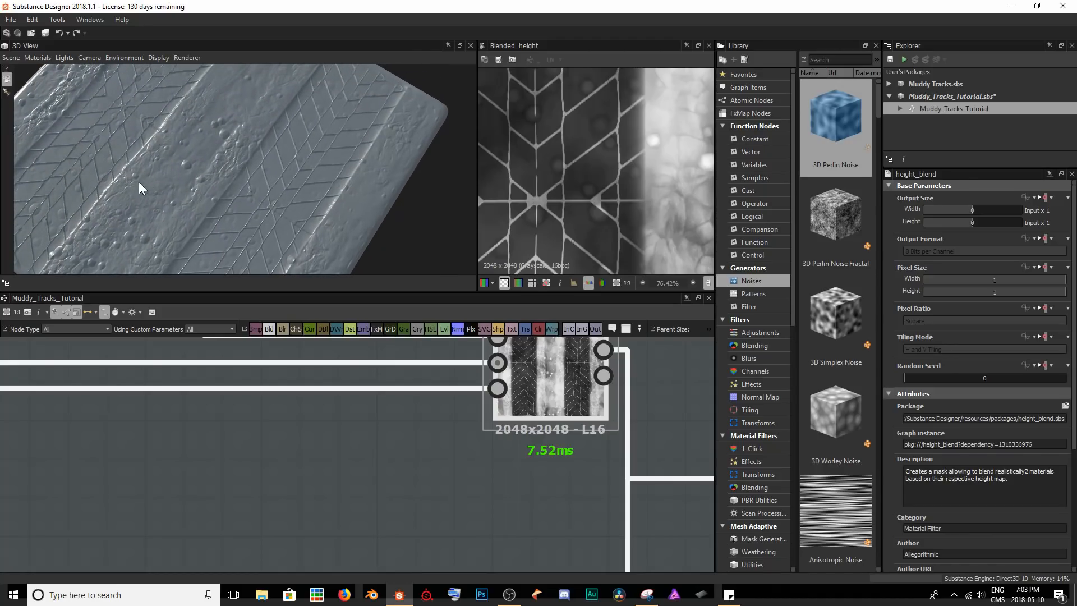
pyautogui.moveTo(218, 245); pyautogui.dragTo(272, 143)
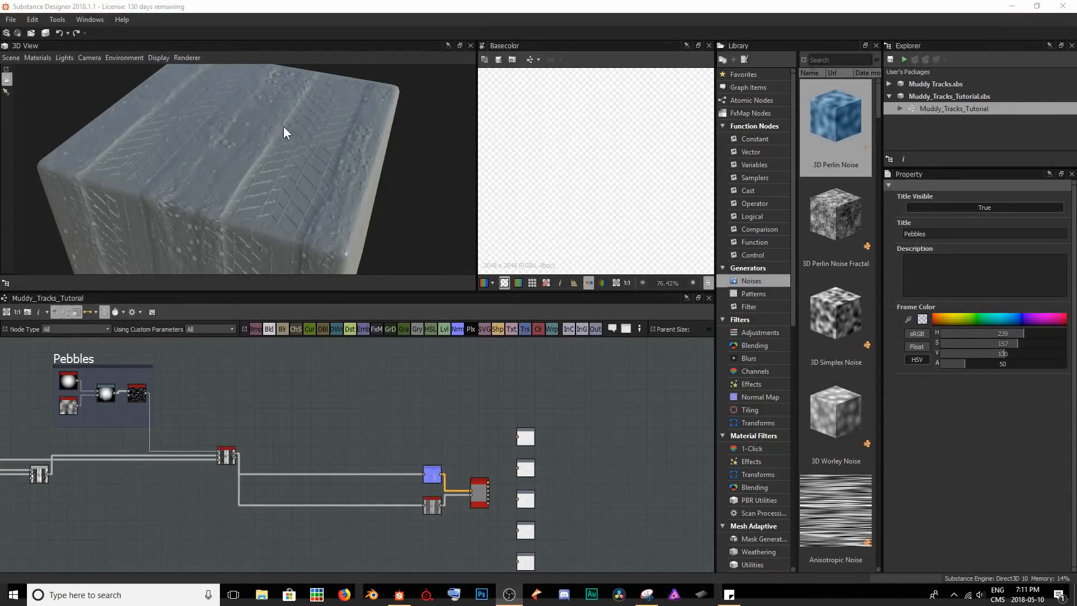
pyautogui.moveTo(421, 156); pyautogui.dragTo(415, 97)
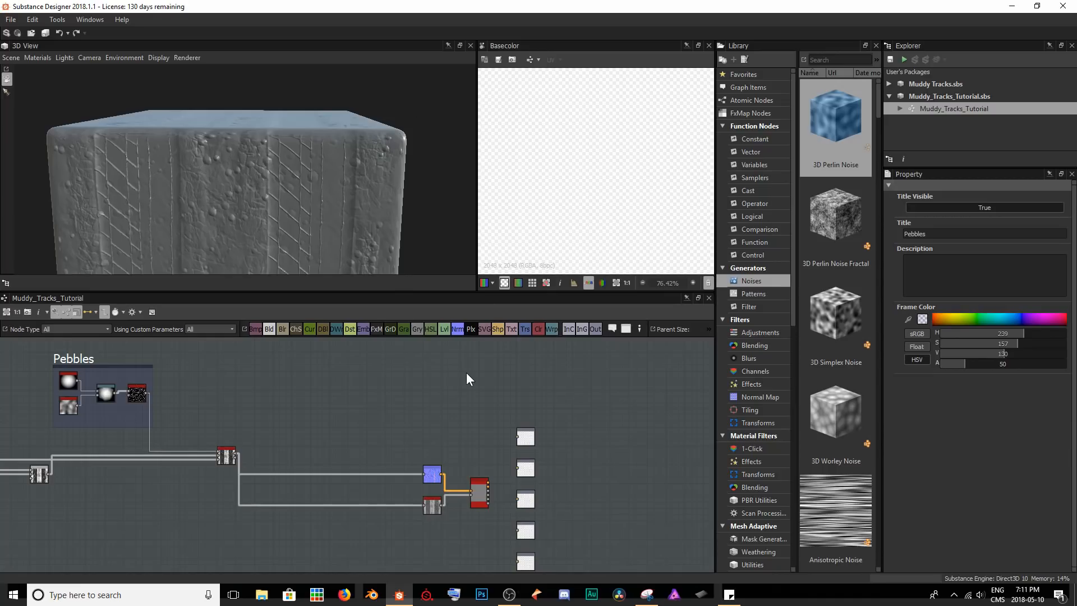
# Delete the PBR Base Material node and connect the Normal node directly to the Normal output.
pyautogui.scroll(4, 477, 499)
pyautogui.moveTo(457, 519); pyautogui.dragTo(429, 491, button='middle')
pyautogui.click(456, 456)
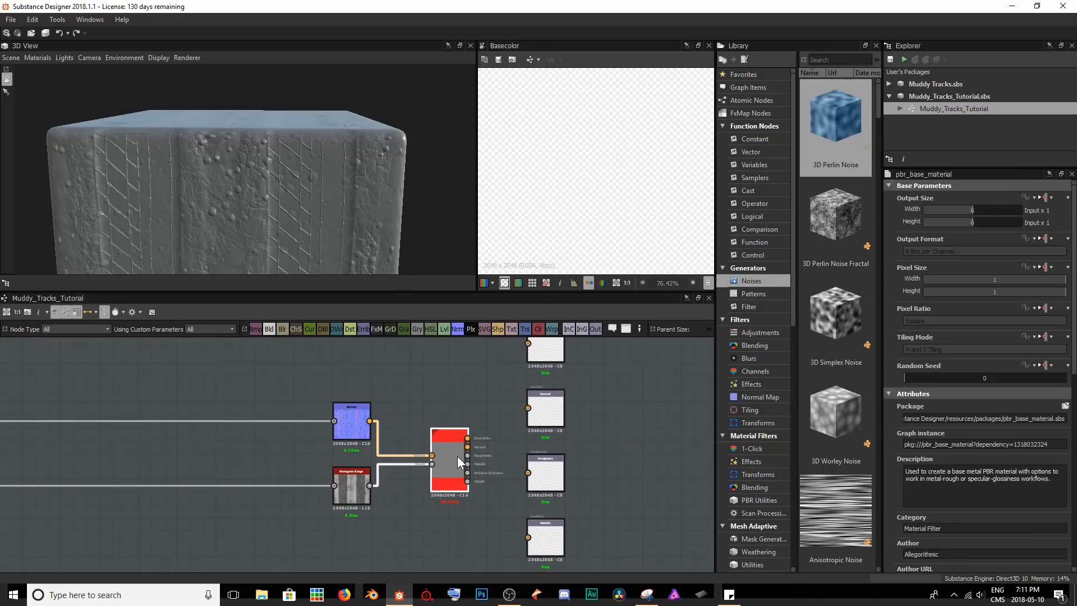
pyautogui.press('Delete')
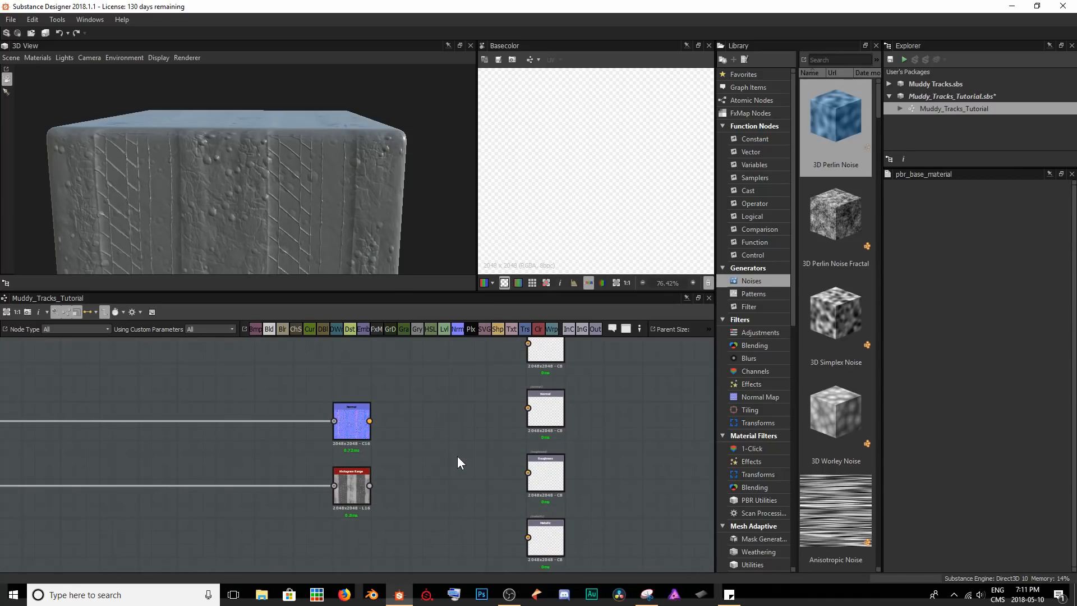
pyautogui.moveTo(457, 433); pyautogui.dragTo(427, 489, button='middle')
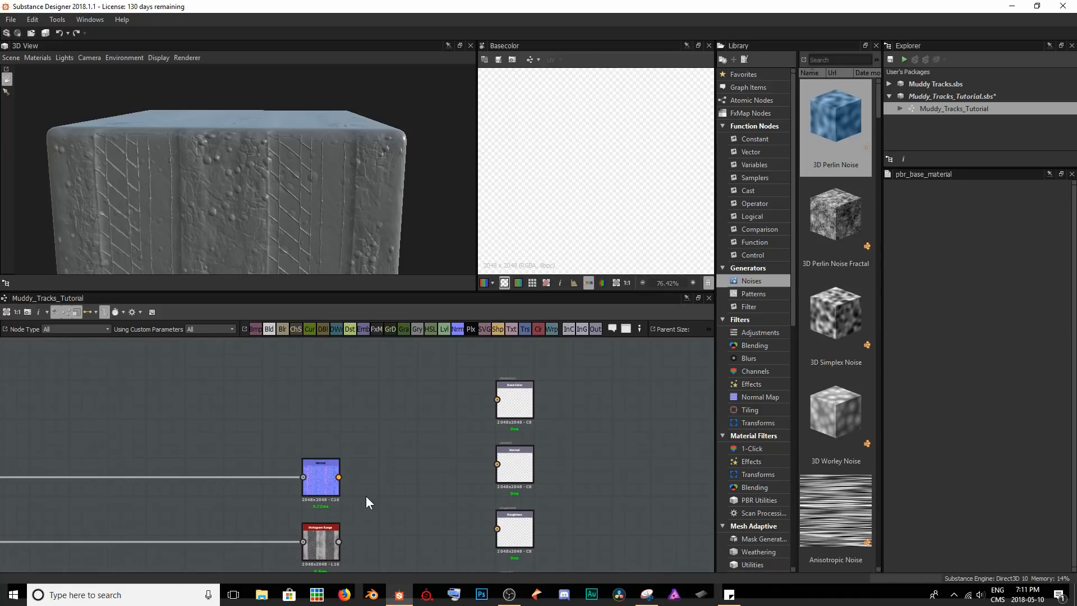
pyautogui.moveTo(339, 476); pyautogui.dragTo(497, 464)
# Move the Histogram Range node beside the Height output and connect the two.
pyautogui.moveTo(413, 470); pyautogui.dragTo(448, 388, button='middle')
pyautogui.scroll(-3, 448, 388)
pyautogui.moveTo(397, 447); pyautogui.dragTo(383, 411, button='middle')
pyautogui.scroll(3, 383, 412)
pyautogui.moveTo(383, 393); pyautogui.dragTo(568, 498)
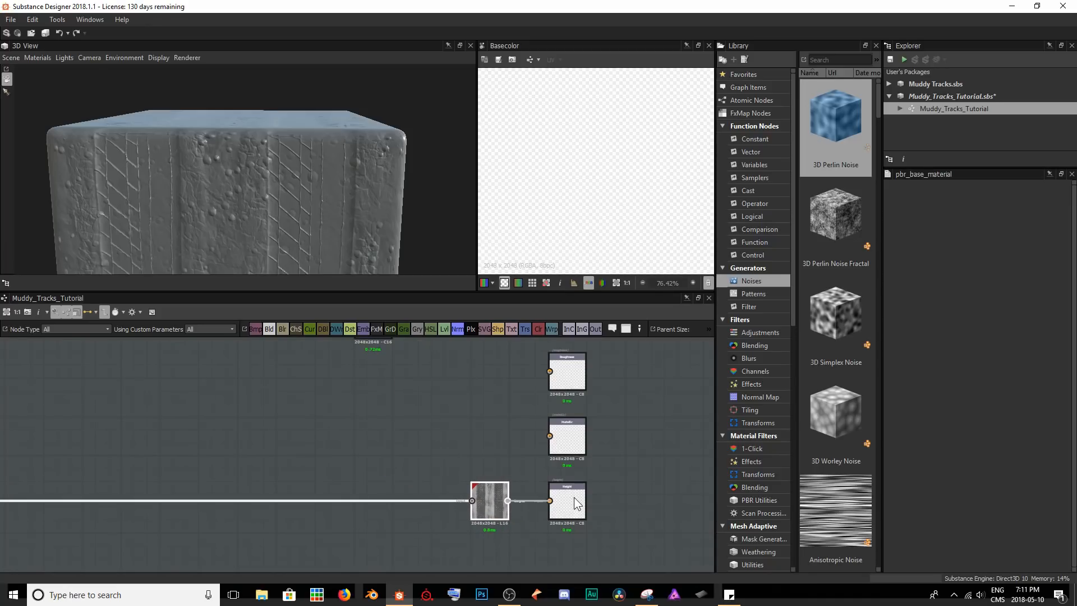
# Move the Normal node beside the Normal output and check the cube in the 3D view.
pyautogui.moveTo(413, 431); pyautogui.dragTo(380, 457, button='middle')
pyautogui.scroll(-1, 381, 458)
pyautogui.moveTo(350, 349); pyautogui.dragTo(446, 347)
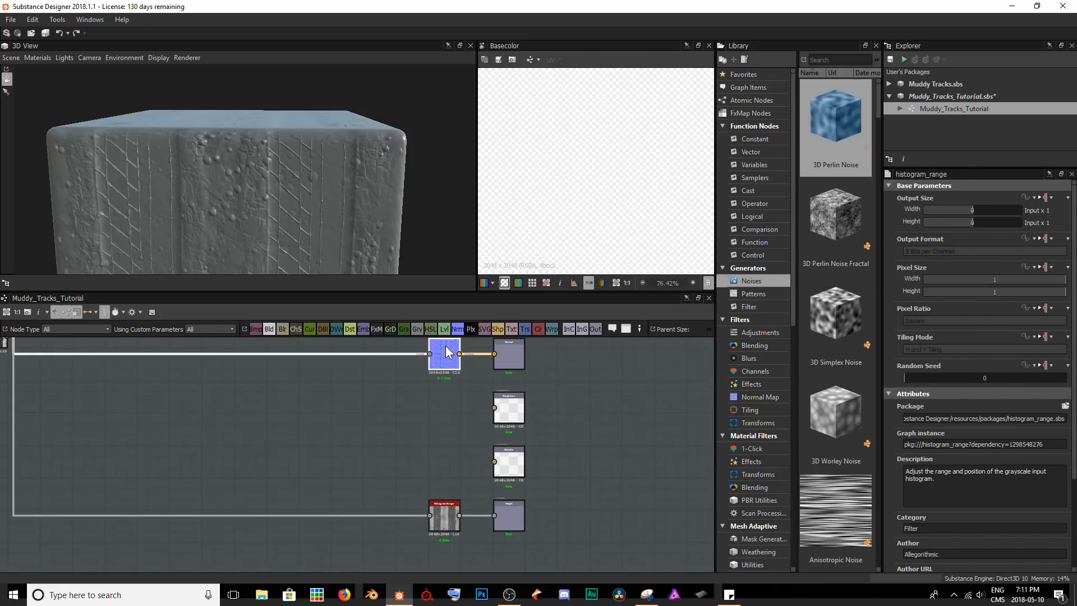
pyautogui.click(452, 448)
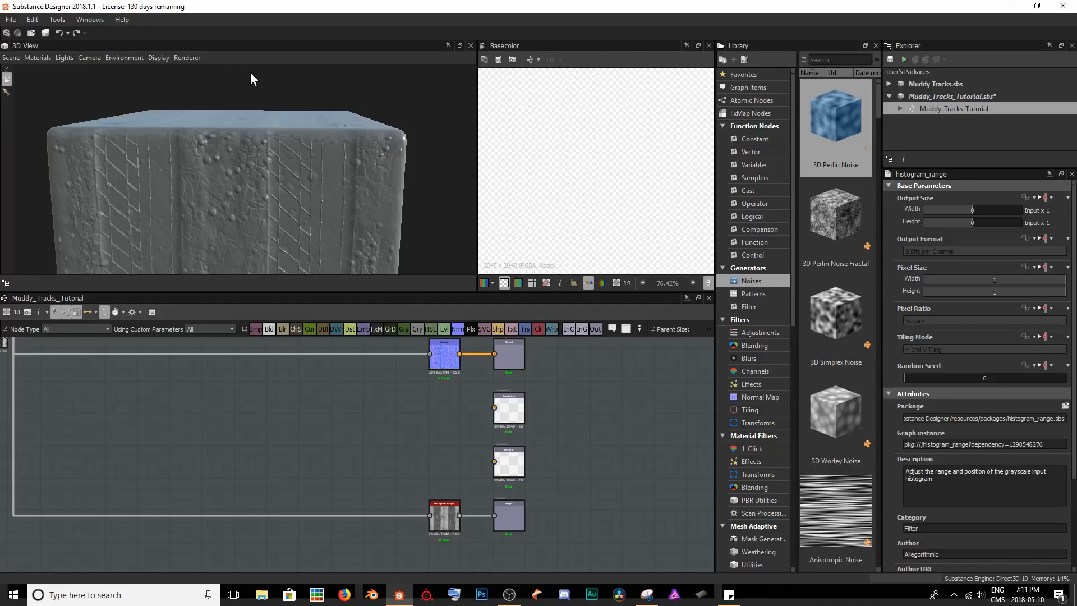
pyautogui.moveTo(305, 135); pyautogui.dragTo(281, 180)
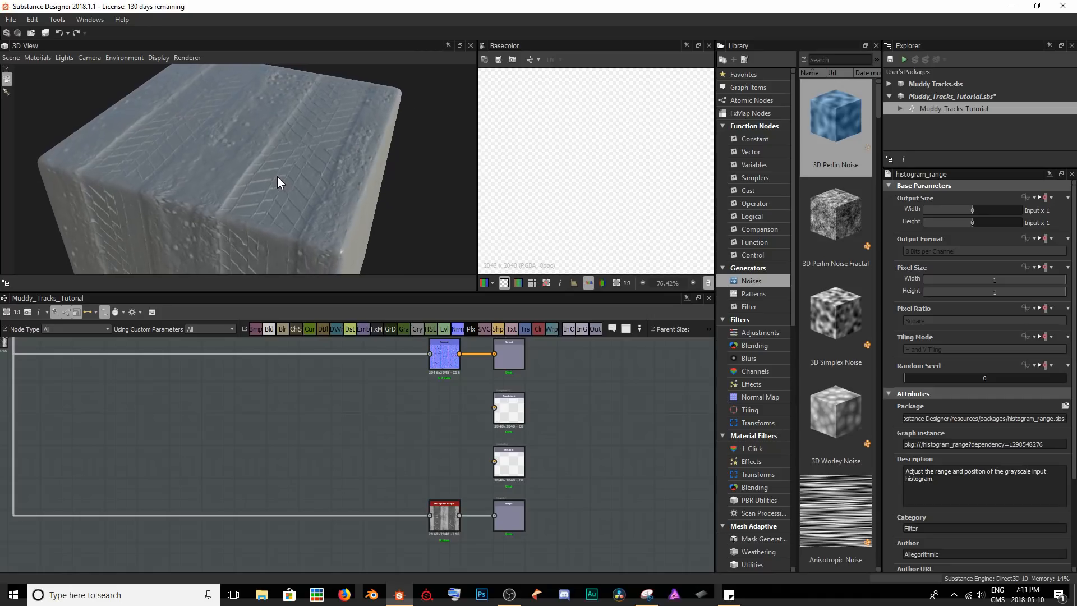
# Add a new Output node and place it directly below the Height output.
pyautogui.moveTo(575, 492); pyautogui.dragTo(516, 462, button='middle')
pyautogui.scroll(3, 516, 461)
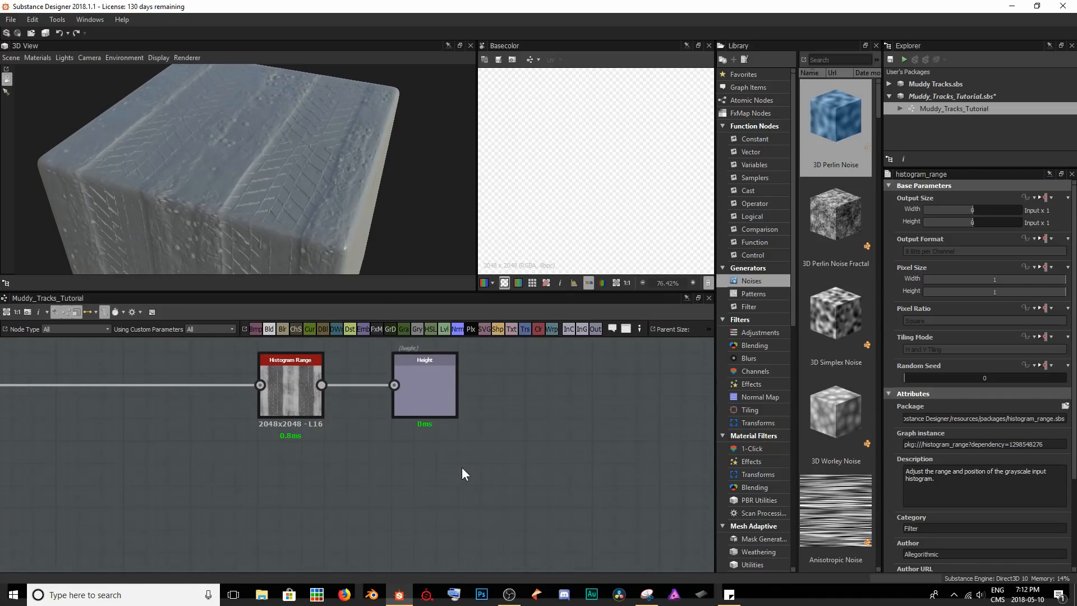
pyautogui.press('space')
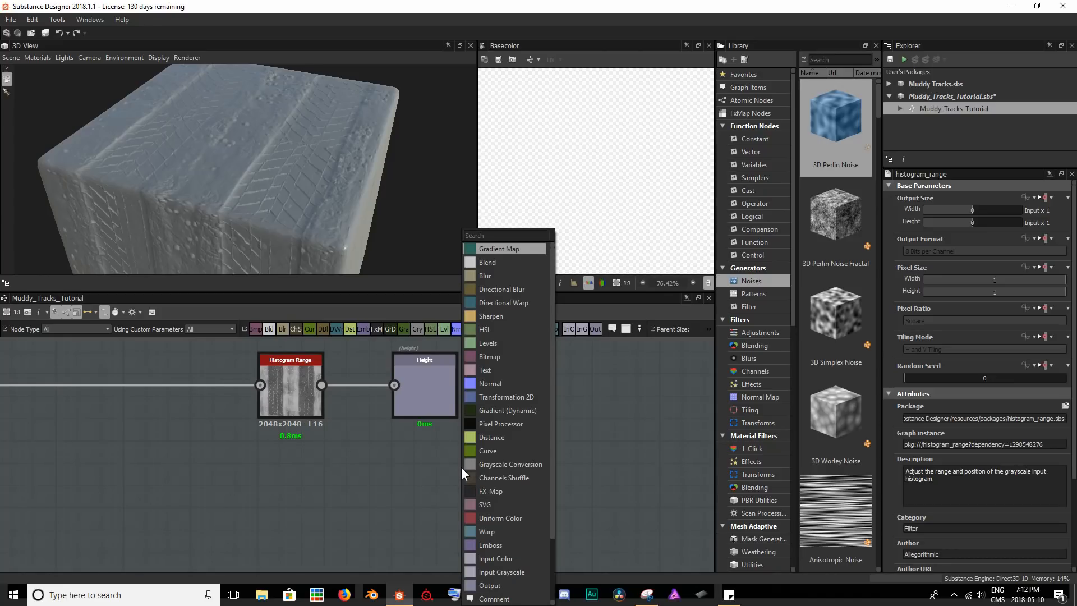
pyautogui.write('output')
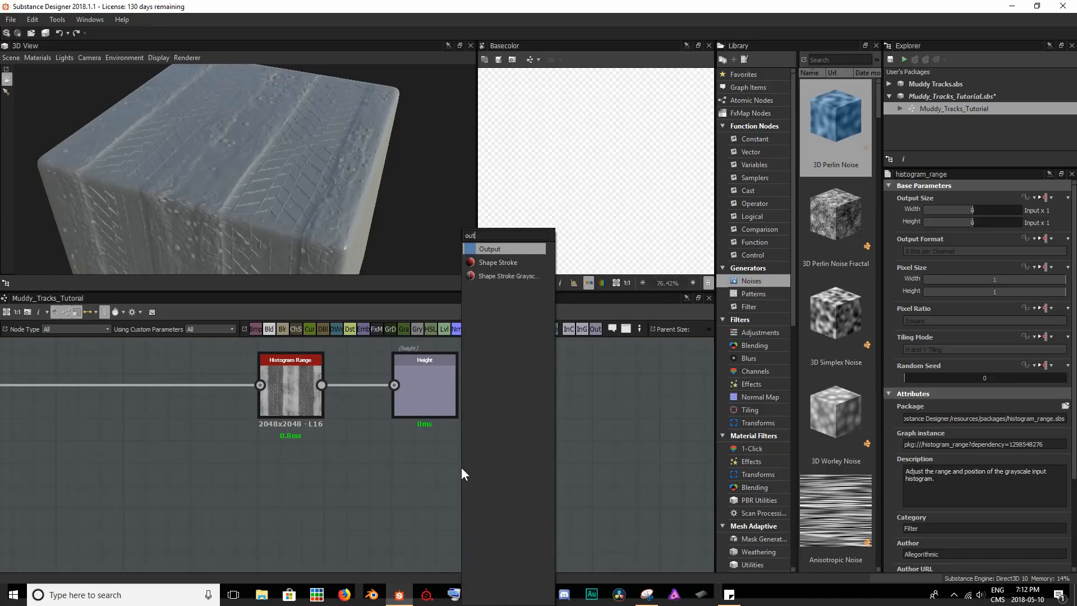
pyautogui.press('Return')
pyautogui.moveTo(456, 483); pyautogui.dragTo(405, 508)
# Add a usage item to the new Output node and set it to ambientOcclusion.
pyautogui.click(1066, 416)
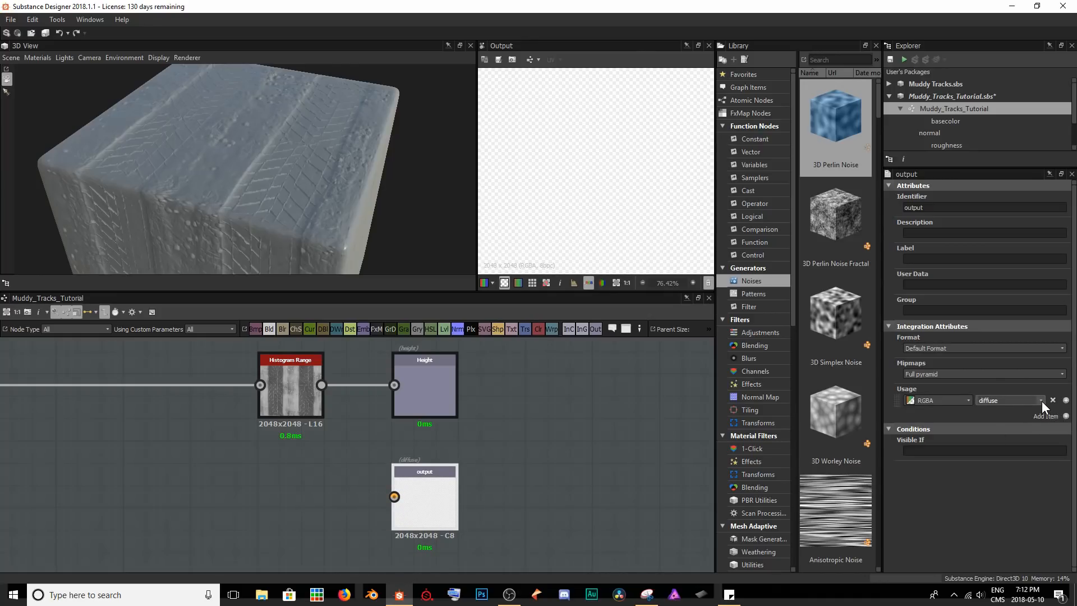
pyautogui.click(1041, 401)
pyautogui.click(998, 447)
# Set the output's identifier to ambientOcclusion, label to Ambient Occlusion and group to Material, and save the package.
pyautogui.doubleClick(938, 205)
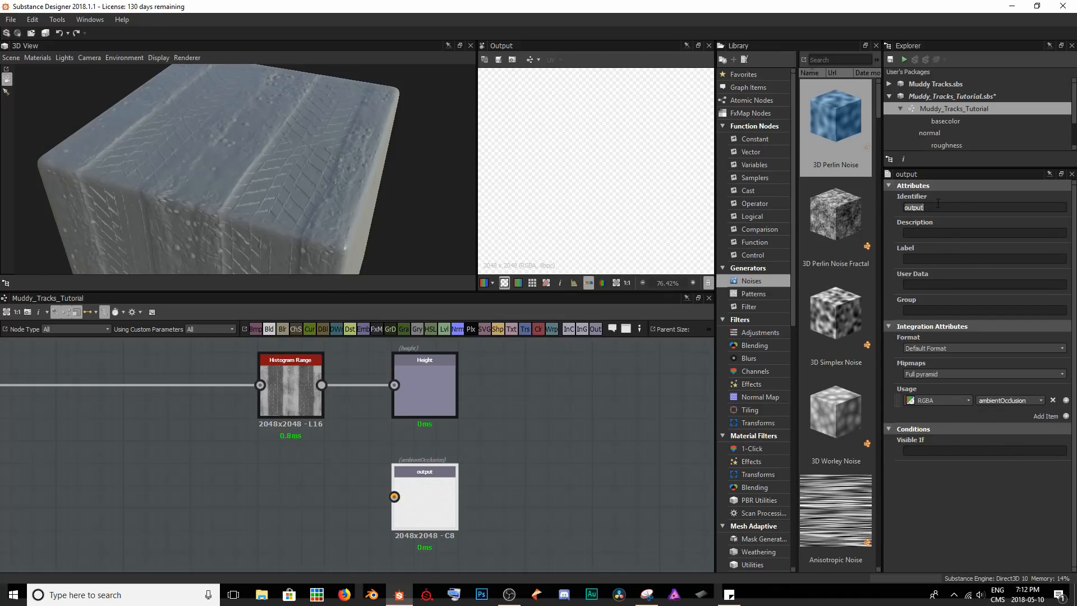
pyautogui.write('ambientOcclusion')
pyautogui.press('Tab')
pyautogui.write('Ambient')
pyautogui.press('Return')
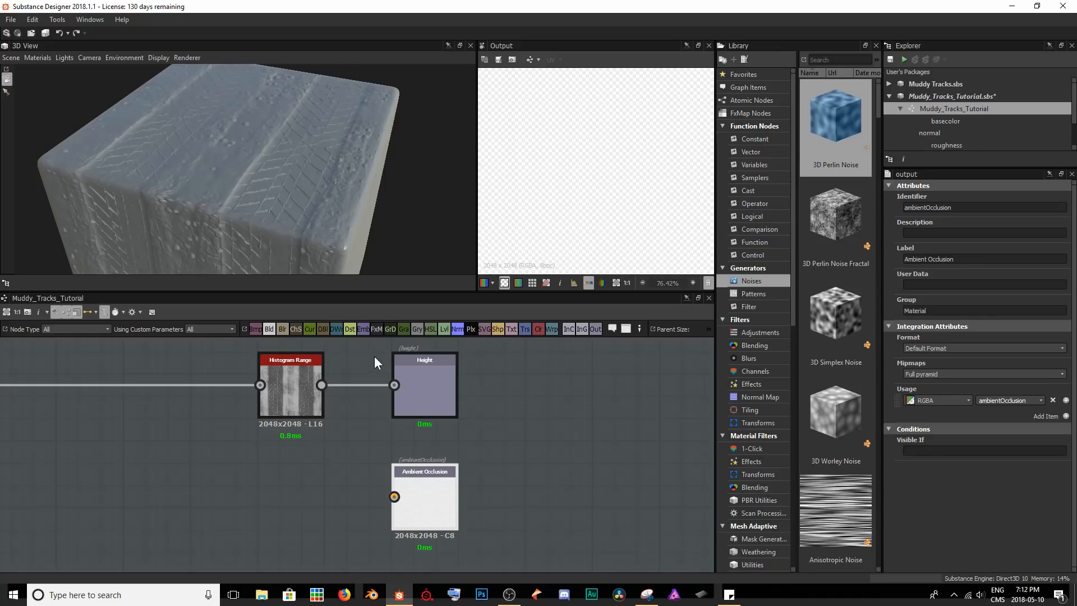
pyautogui.hotkey('ctrl', 's')
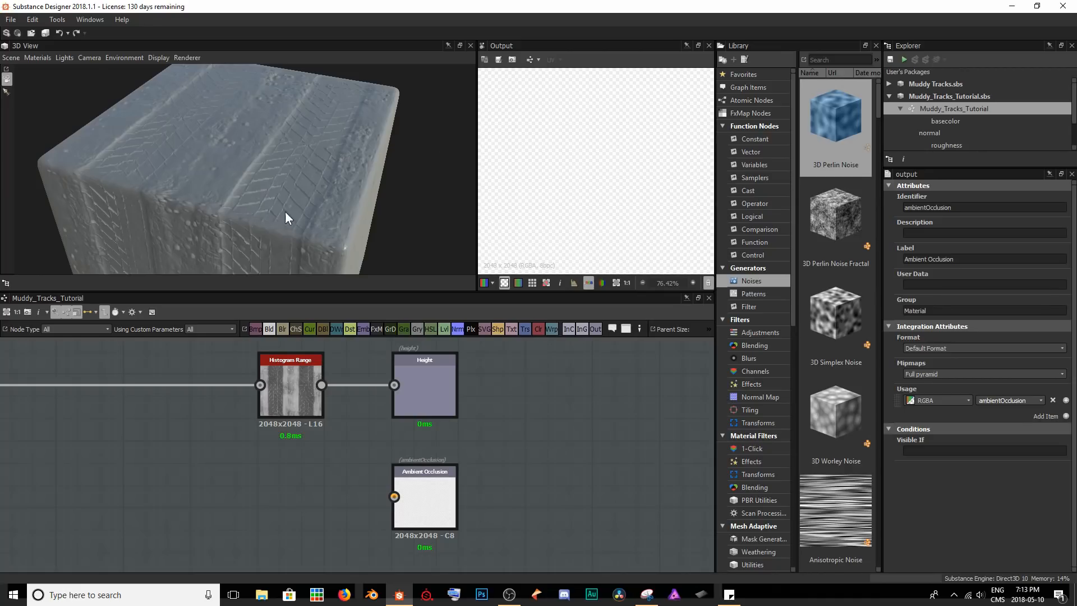
# Preview the Histogram Range node and connect it to the Ambient Occlusion output.
pyautogui.scroll(-2, 384, 487)
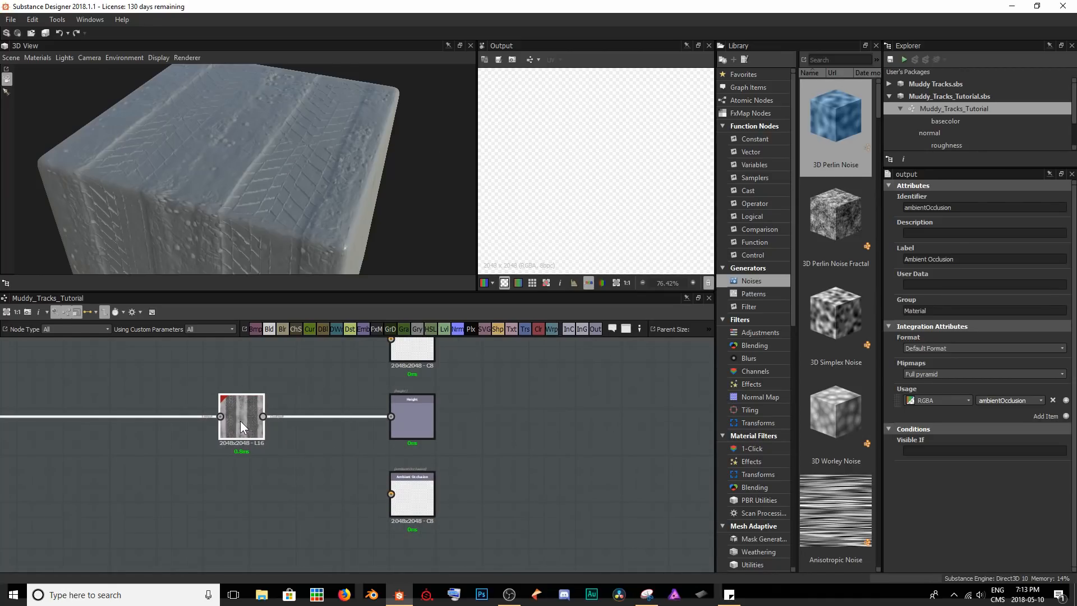
pyautogui.doubleClick(241, 409)
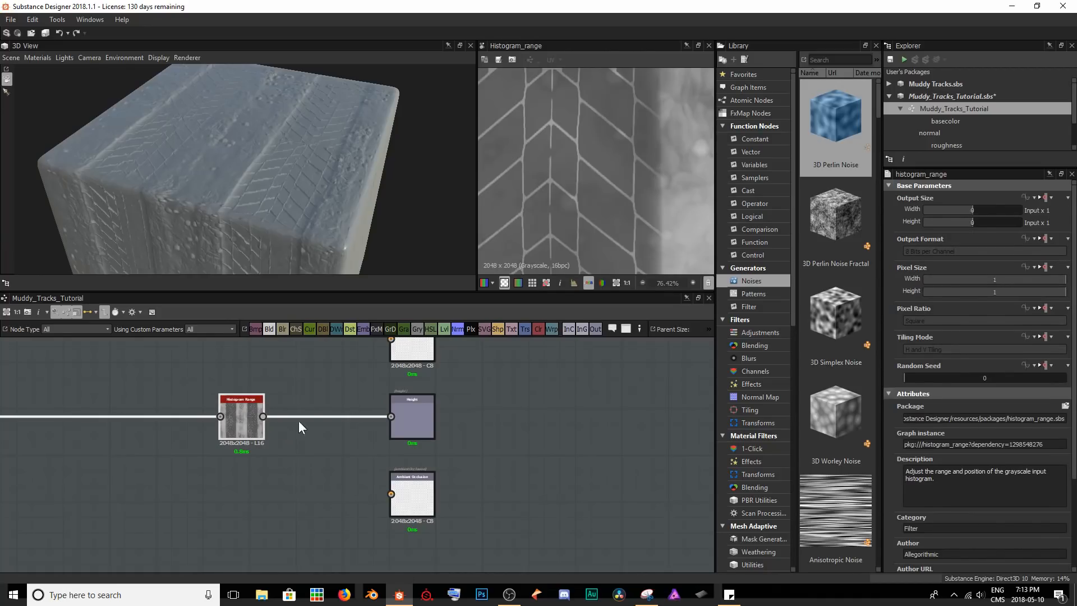
pyautogui.scroll(-5, 620, 211)
pyautogui.moveTo(341, 461); pyautogui.dragTo(391, 494)
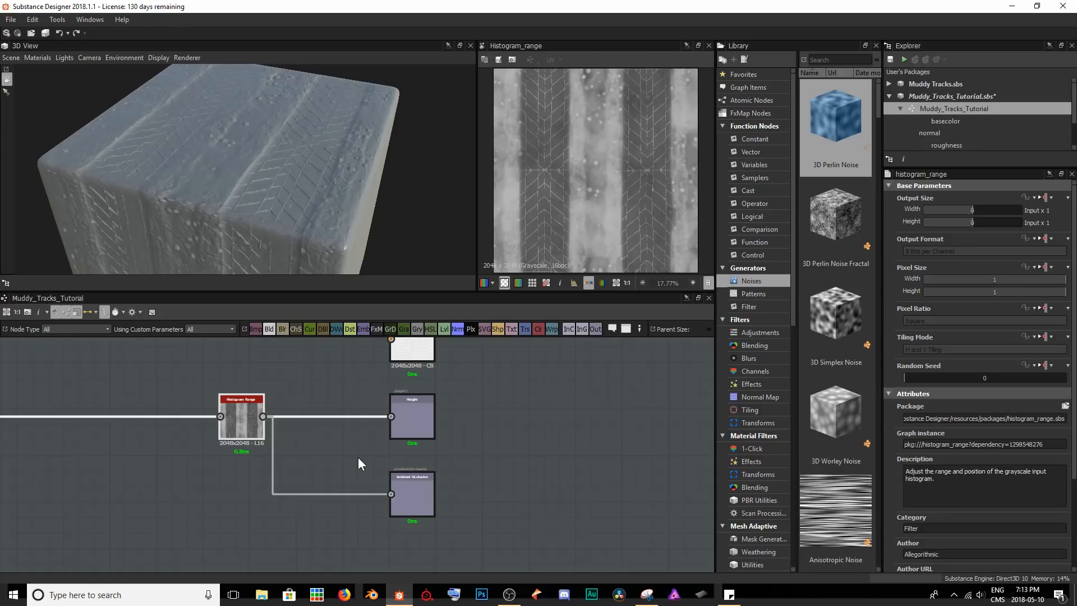
# Insert an Ambient Occlusion (HBAO) node between Histogram Range and the Ambient Occlusion output, and align it beside the output.
pyautogui.press('space')
pyautogui.write('amb')
pyautogui.press('Down')
pyautogui.press('Down')
pyautogui.press('Down')
pyautogui.press('Down')
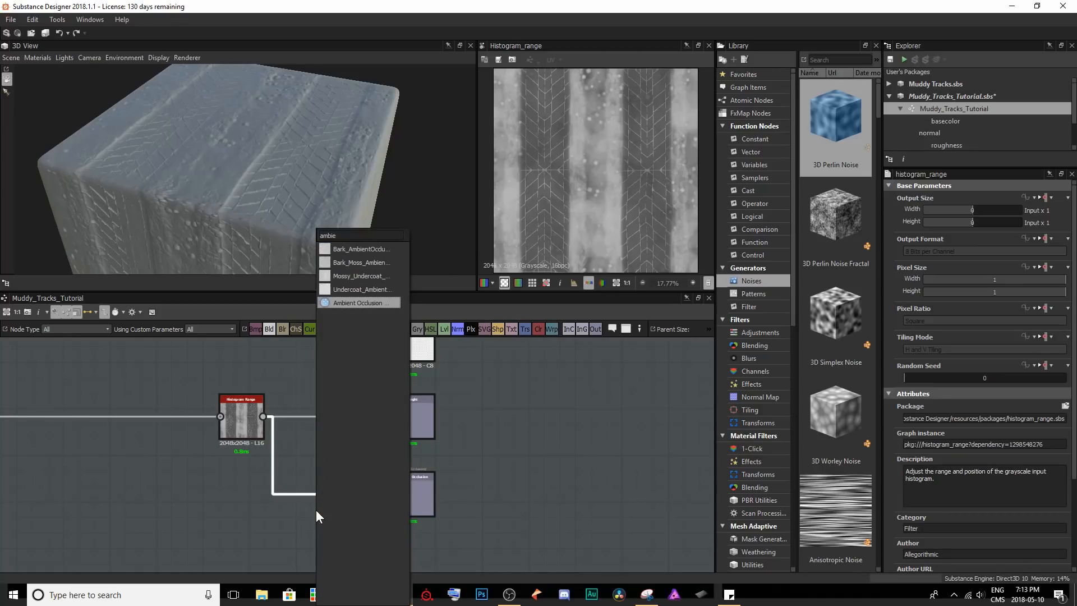
pyautogui.press('Return')
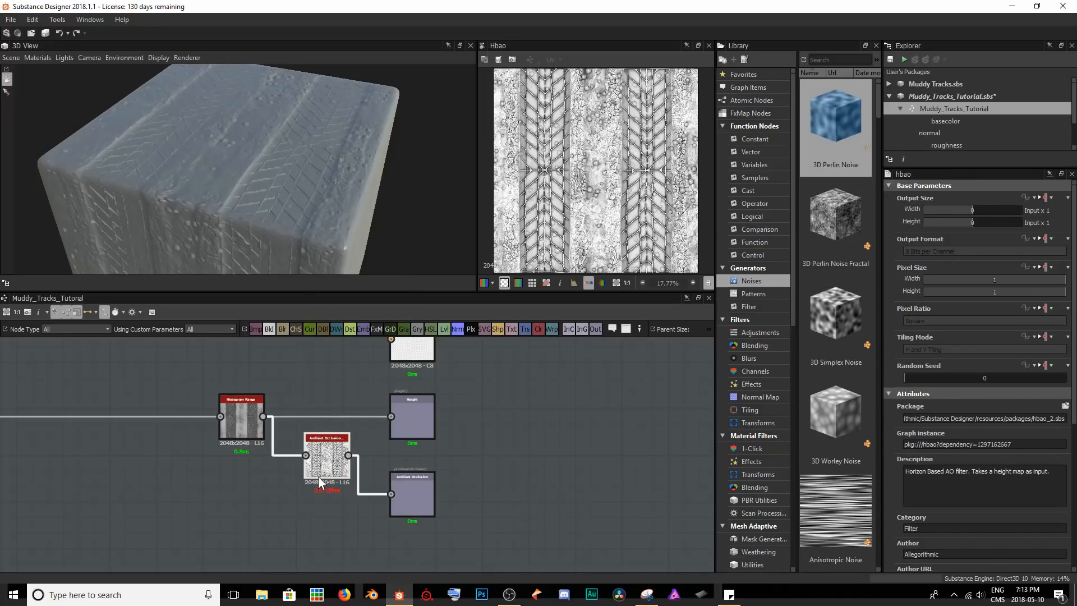
pyautogui.moveTo(332, 486); pyautogui.dragTo(341, 492)
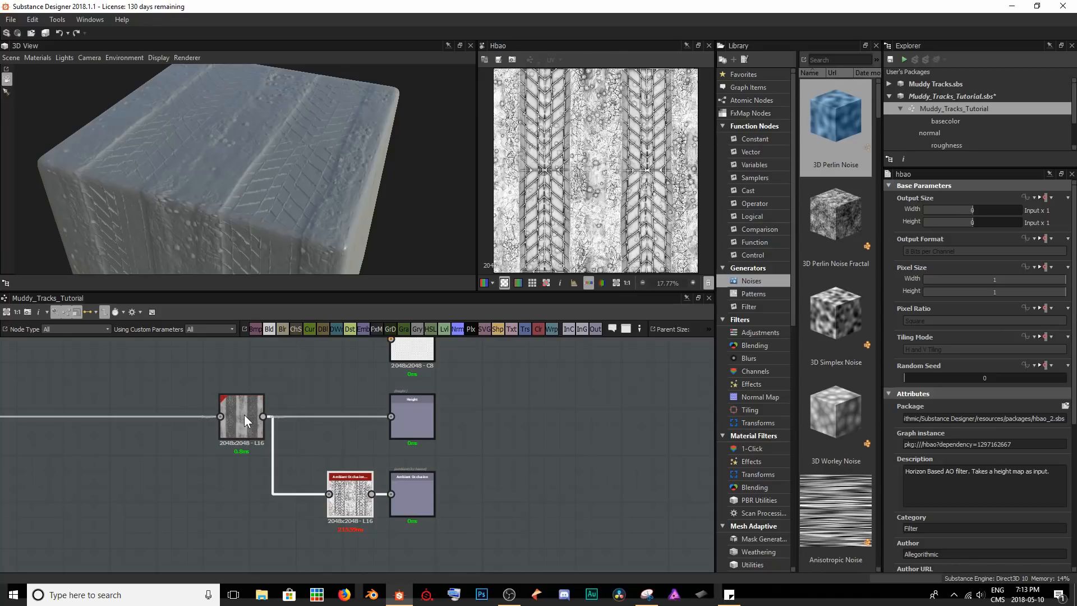
# Examine the treads and cracks up close on the 3D cube and in the ambient occlusion map.
pyautogui.moveTo(302, 163); pyautogui.dragTo(236, 167)
pyautogui.scroll(5, 311, 157)
pyautogui.moveTo(311, 157); pyautogui.dragTo(321, 156)
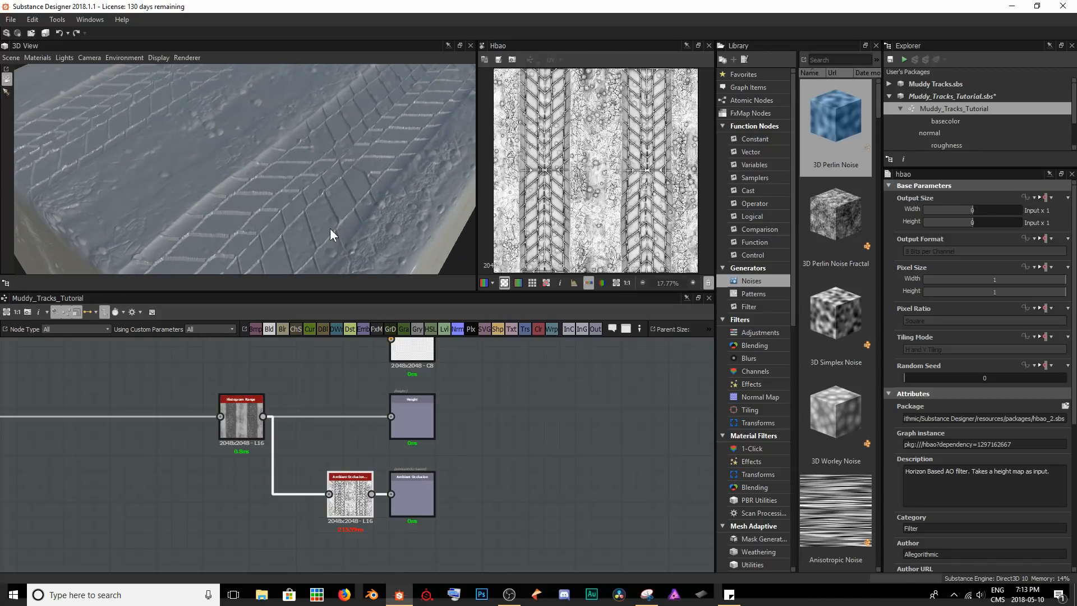
pyautogui.click(349, 513)
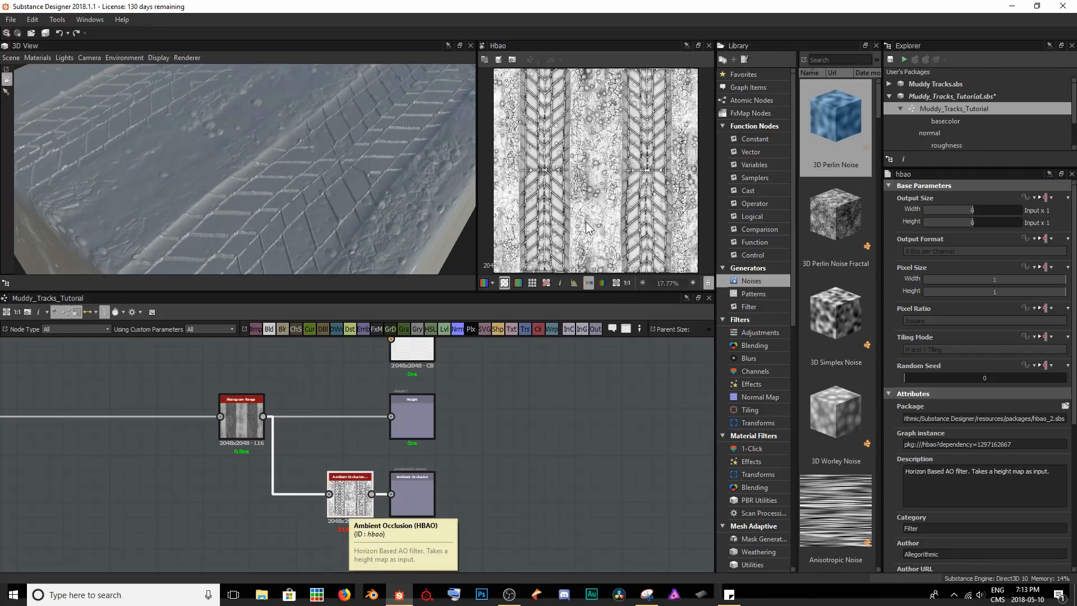
pyautogui.scroll(4, 589, 235)
pyautogui.moveTo(593, 196); pyautogui.dragTo(651, 240, button='middle')
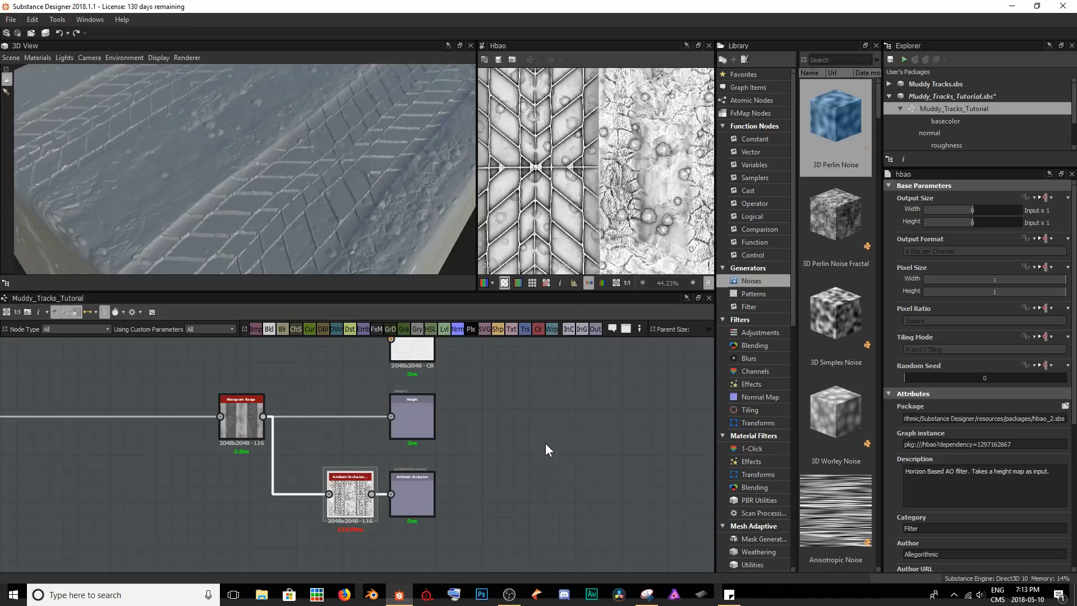
# Save the package and display the graph's outputs on the cube in the 3D view.
pyautogui.hotkey('ctrl', 's')
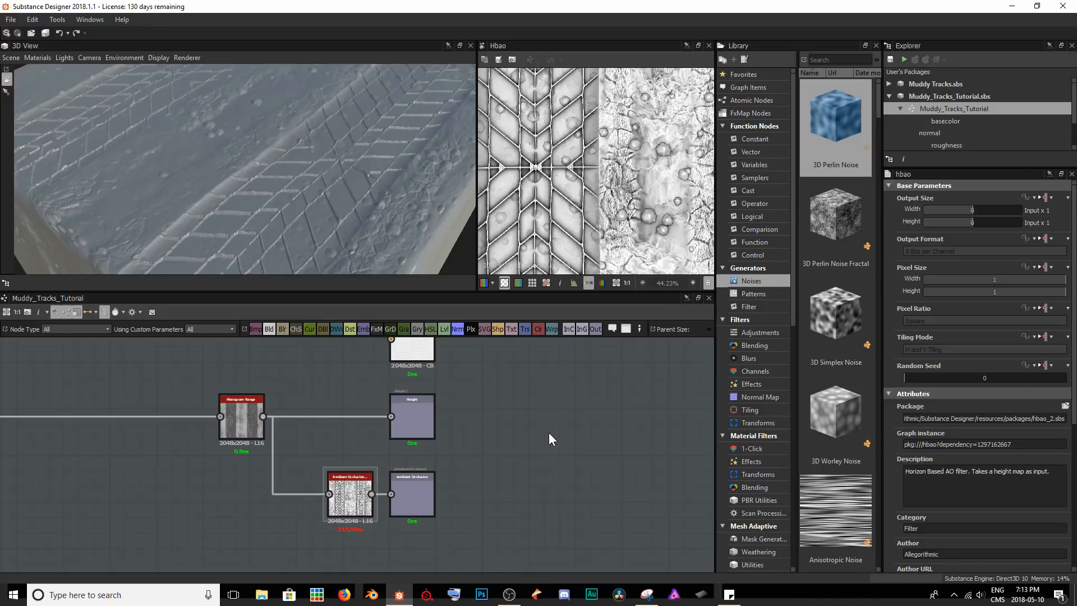
pyautogui.rightClick(549, 429)
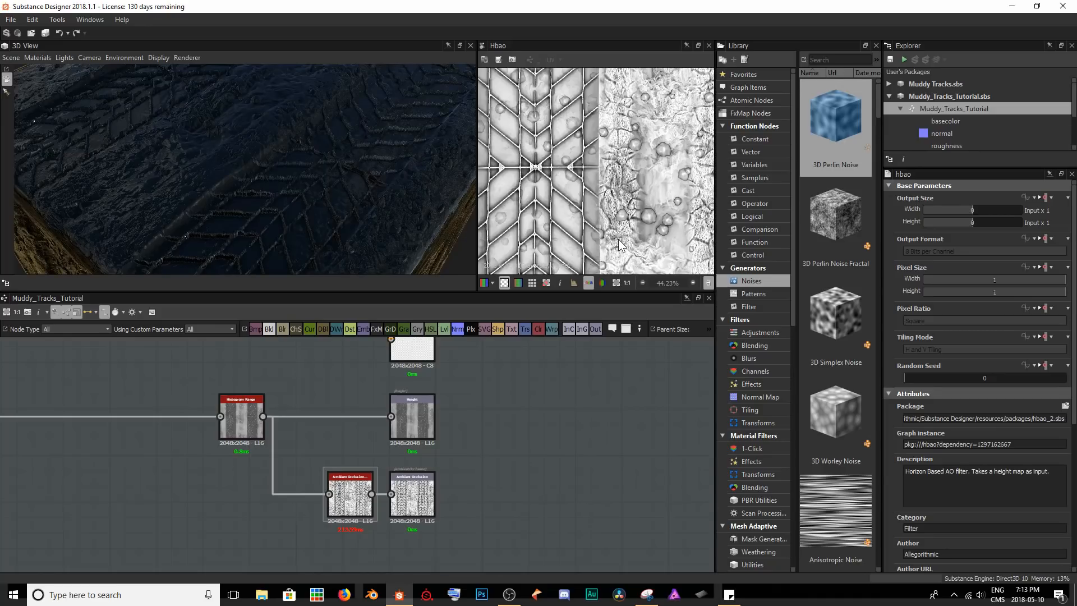
pyautogui.moveTo(348, 170); pyautogui.dragTo(385, 169)
# Move the Normal node farther from the Normal output to make room between them.
pyautogui.moveTo(434, 432); pyautogui.dragTo(450, 508, button='middle')
pyautogui.scroll(-2, 451, 508)
pyautogui.scroll(-1, 387, 407)
pyautogui.moveTo(388, 409); pyautogui.dragTo(360, 501, button='middle')
pyautogui.scroll(2, 357, 494)
pyautogui.moveTo(352, 455); pyautogui.dragTo(358, 456, button='middle')
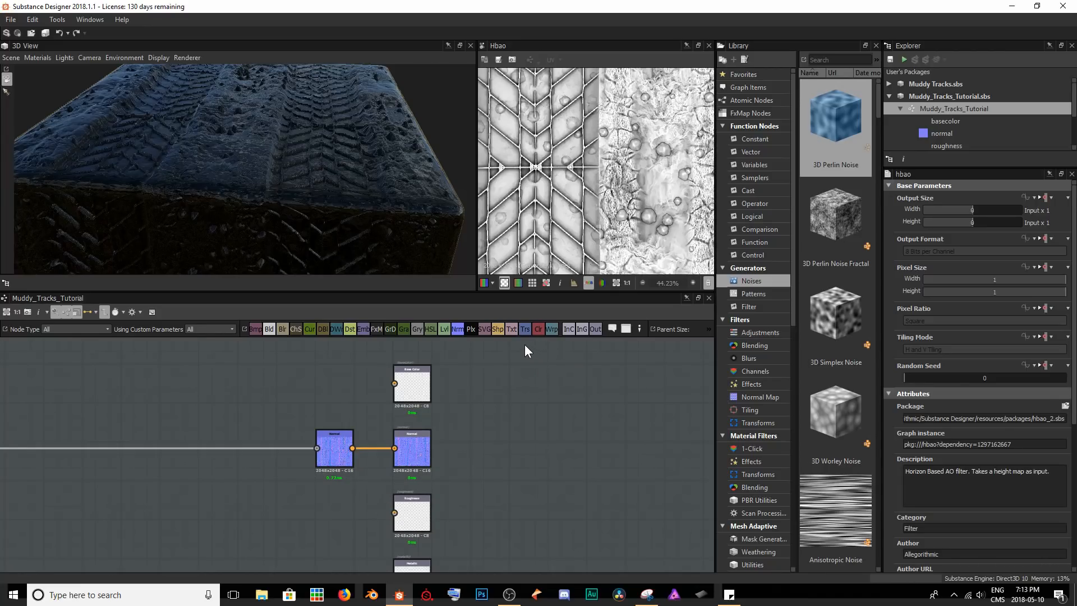
pyautogui.moveTo(344, 445); pyautogui.dragTo(255, 450)
# Add a Curvature Smooth node level with the Roughness output and feed it from the Normal node.
pyautogui.click(310, 490)
pyautogui.press('space')
pyautogui.write('curvat')
pyautogui.press('Down')
pyautogui.press('Return')
pyautogui.moveTo(312, 491); pyautogui.dragTo(322, 514)
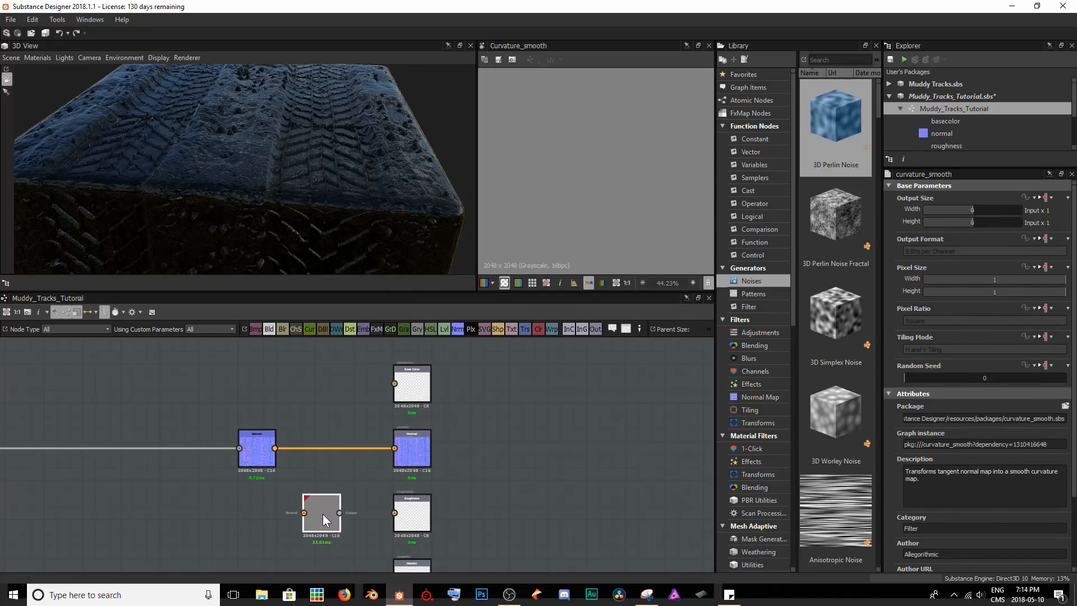
pyautogui.moveTo(275, 452); pyautogui.dragTo(301, 513)
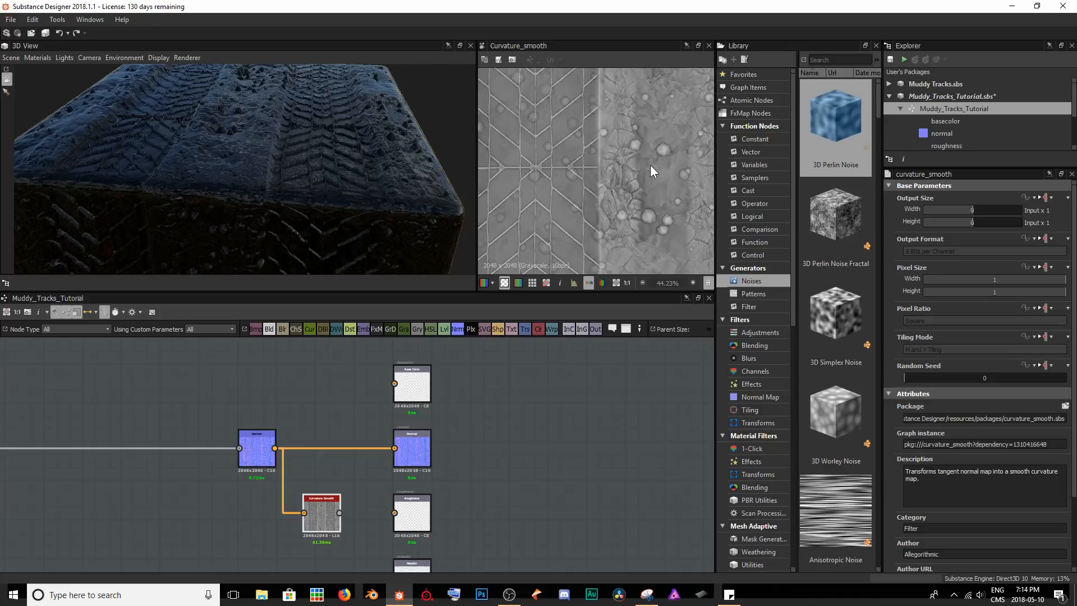
# Compare the Curvature Smooth result with the normal map around the treads, cracks and pebbles.
pyautogui.scroll(4, 631, 166)
pyautogui.moveTo(631, 166); pyautogui.dragTo(615, 177, button='middle')
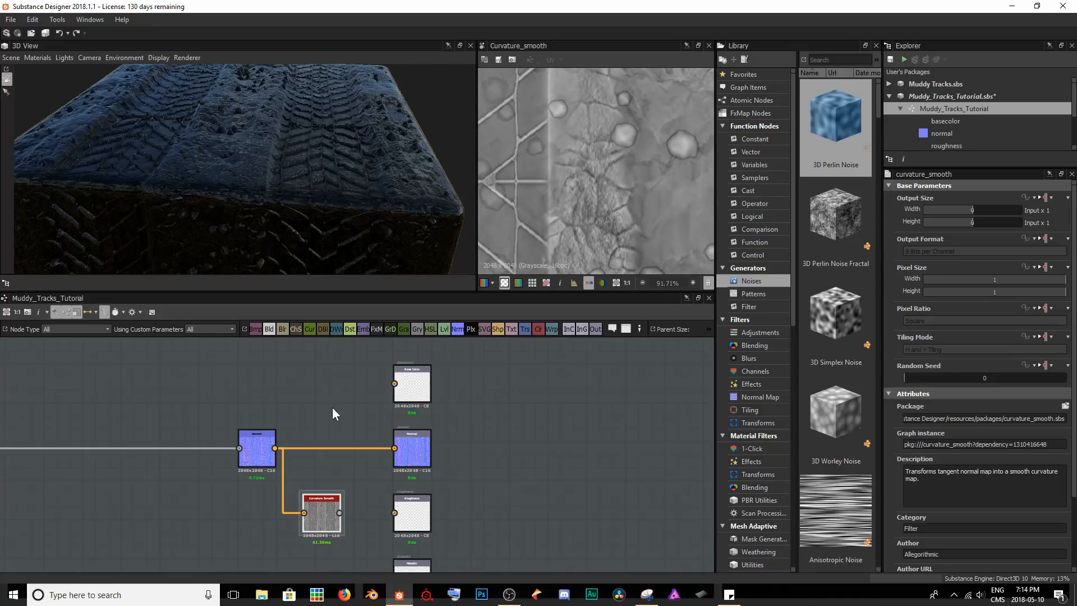
pyautogui.doubleClick(261, 452)
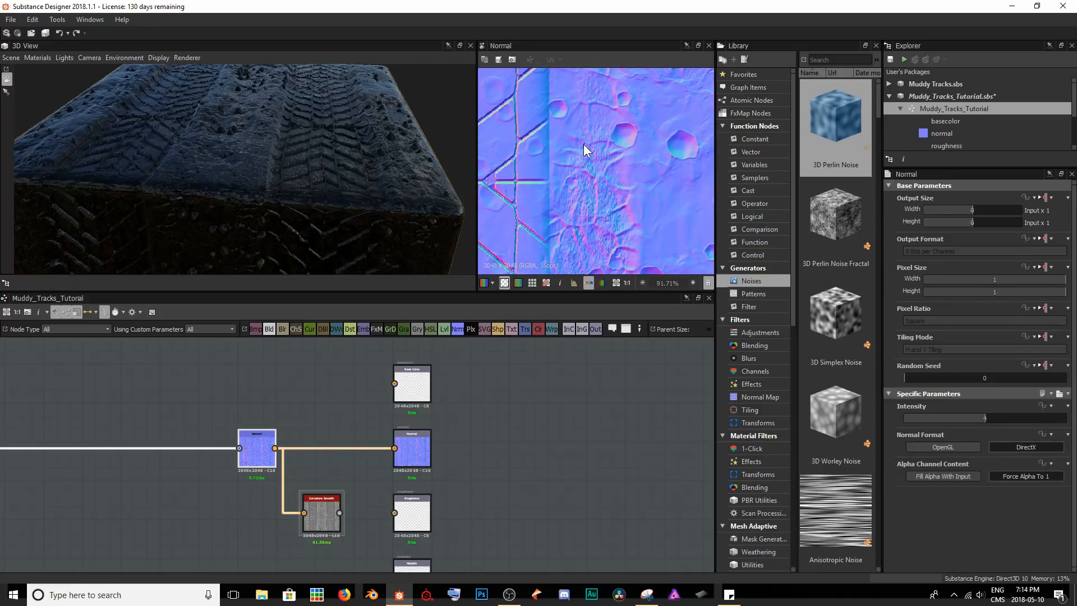
pyautogui.scroll(3, 584, 141)
pyautogui.moveTo(585, 141); pyautogui.dragTo(640, 149, button='middle')
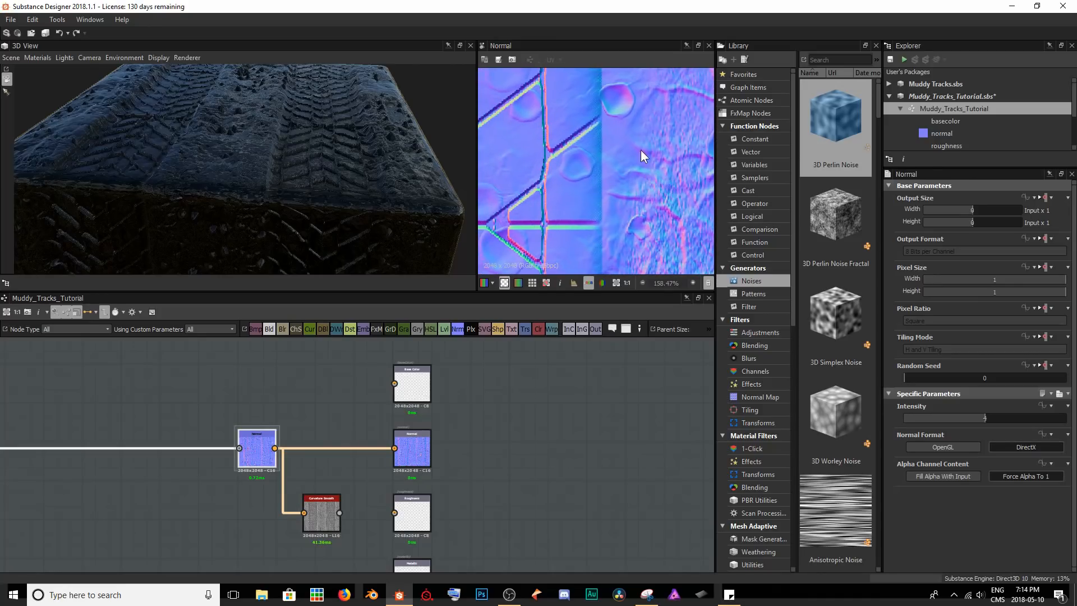
pyautogui.doubleClick(318, 516)
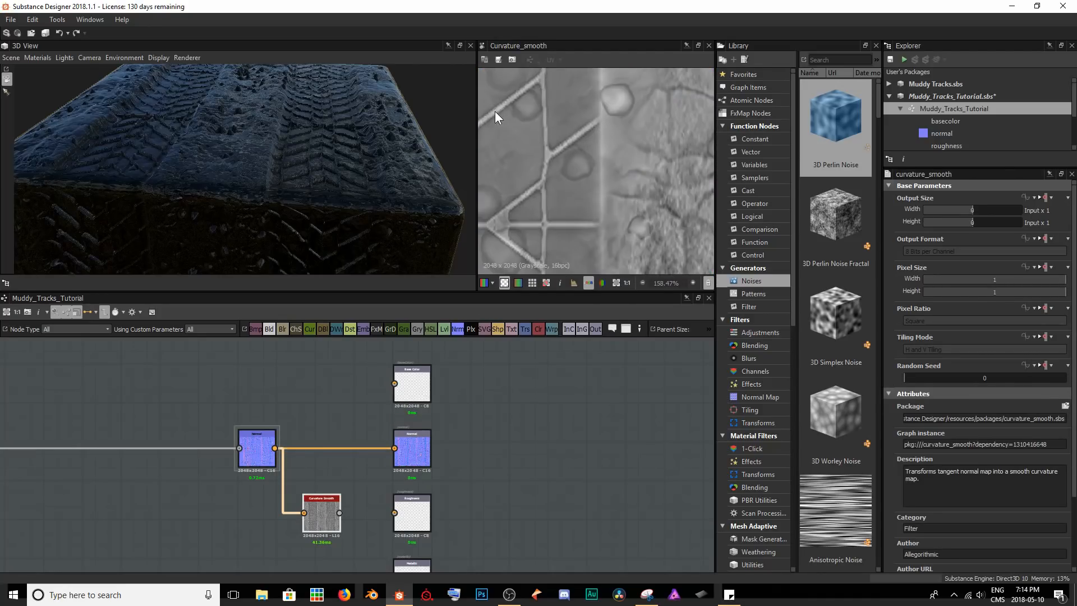
# Connect Curvature Smooth to the Roughness output and examine the result on the cube and in the curvature map.
pyautogui.moveTo(339, 513); pyautogui.dragTo(395, 513)
pyautogui.moveTo(338, 197)
pyautogui.mouseDown()
pyautogui.moveTo(180, 201)
pyautogui.moveTo(116, 220)
pyautogui.moveTo(104, 243)
pyautogui.moveTo(123, 203)
pyautogui.moveTo(183, 196)
pyautogui.moveTo(106, 205)
pyautogui.moveTo(96, 224)
pyautogui.moveTo(99, 180)
pyautogui.moveTo(278, 175)
pyautogui.moveTo(263, 170)
pyautogui.moveTo(340, 244)
pyautogui.moveTo(515, 215)
pyautogui.moveTo(557, 175)
pyautogui.moveTo(350, 182)
pyautogui.mouseUp()
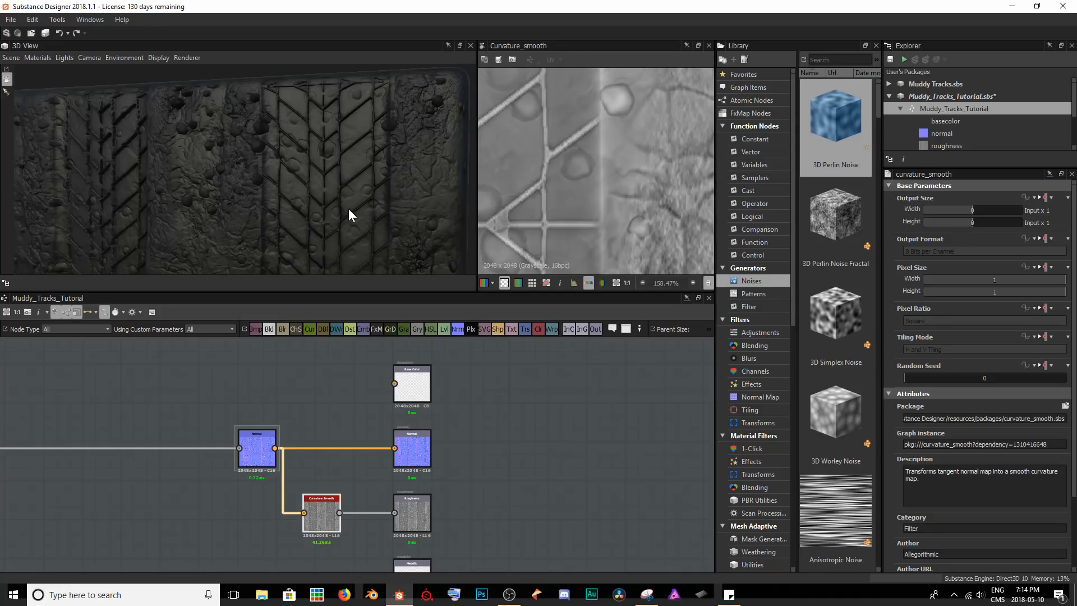
pyautogui.scroll(-1, 614, 171)
pyautogui.moveTo(661, 140); pyautogui.dragTo(558, 211, button='middle')
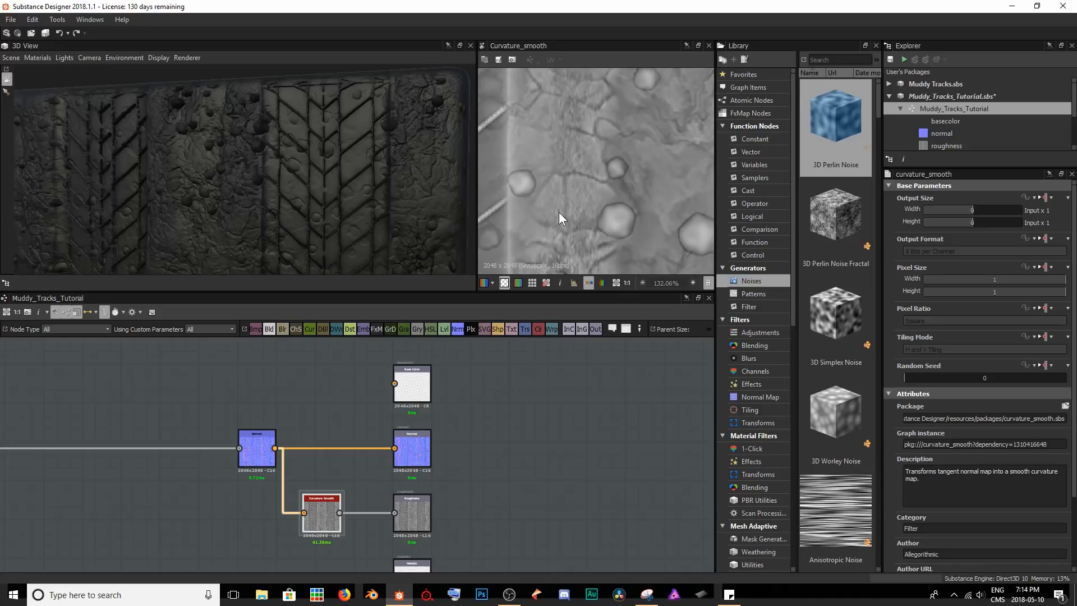
pyautogui.scroll(-2, 560, 211)
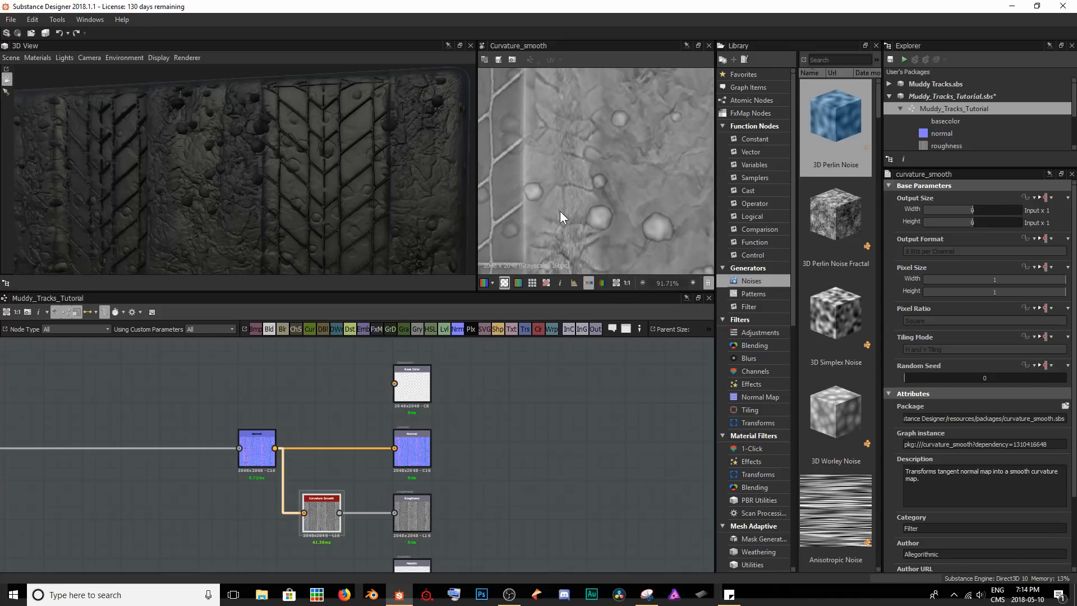
pyautogui.scroll(5, 560, 211)
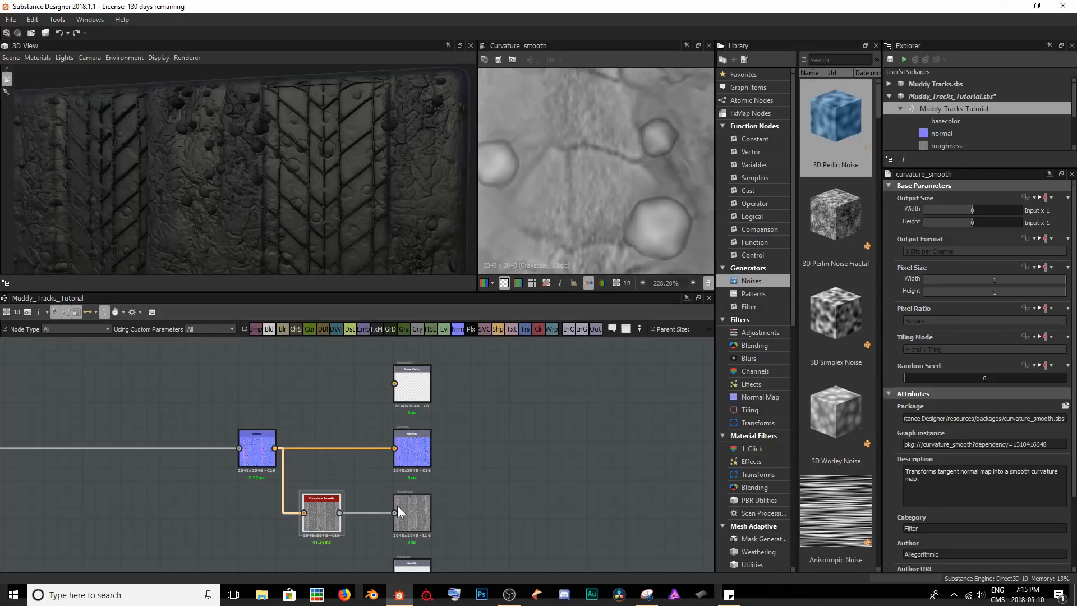
# Shift the Normal and Curvature Smooth nodes away from the outputs and insert a Levels node before the Roughness output.
pyautogui.moveTo(409, 505); pyautogui.dragTo(473, 461, button='middle')
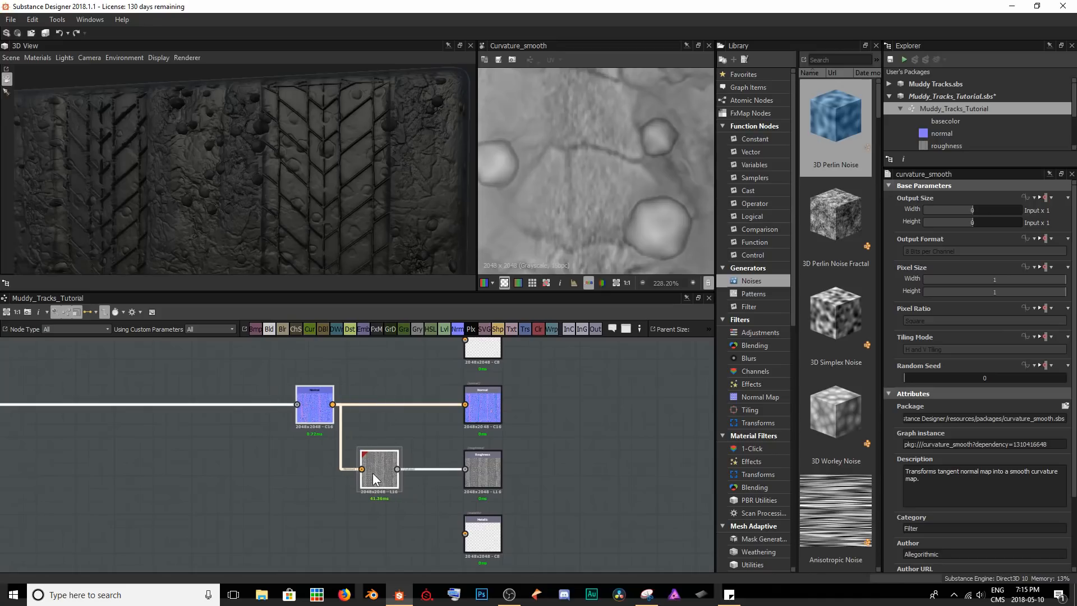
pyautogui.moveTo(379, 473); pyautogui.dragTo(313, 473)
pyautogui.press('space')
pyautogui.write('level')
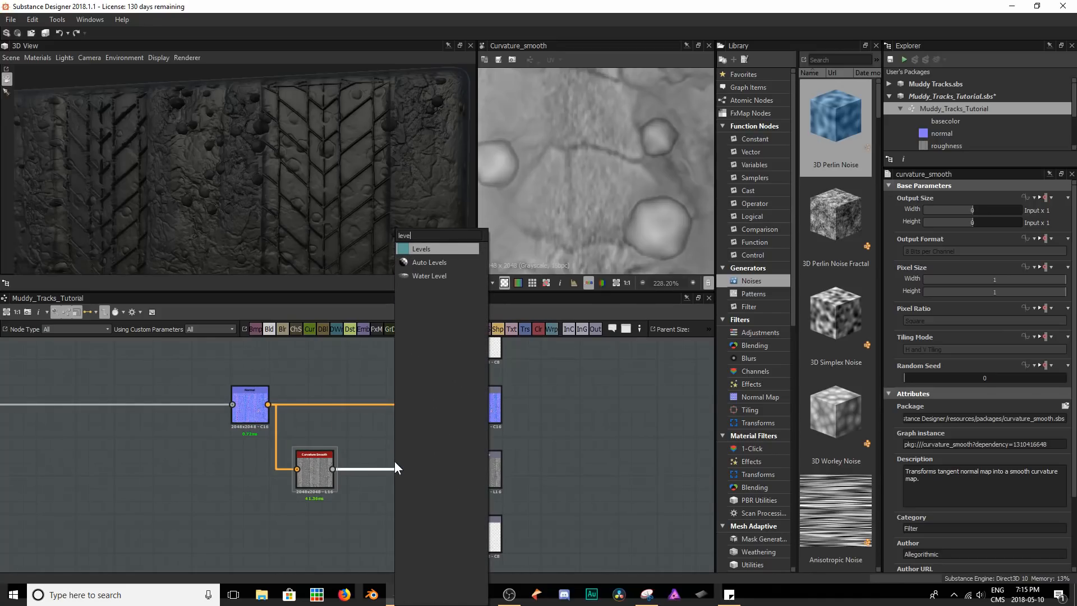
pyautogui.press('Return')
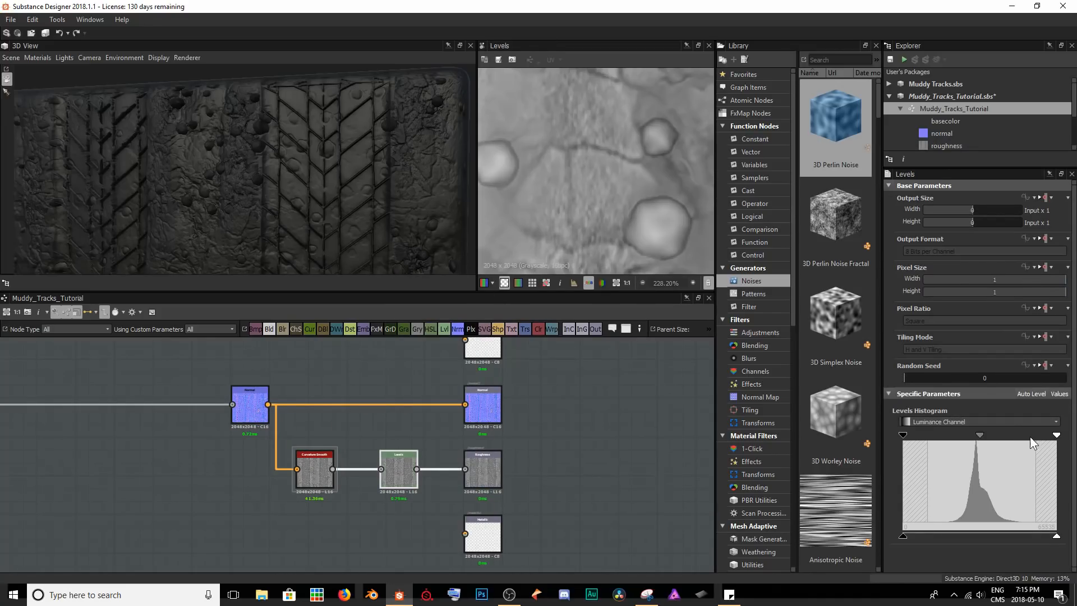
# Invert the Levels node by swapping its input black and white points, and check the roughness on the cube.
pyautogui.moveTo(1058, 435)
pyautogui.mouseDown()
pyautogui.moveTo(948, 436)
pyautogui.moveTo(1058, 434)
pyautogui.mouseUp()
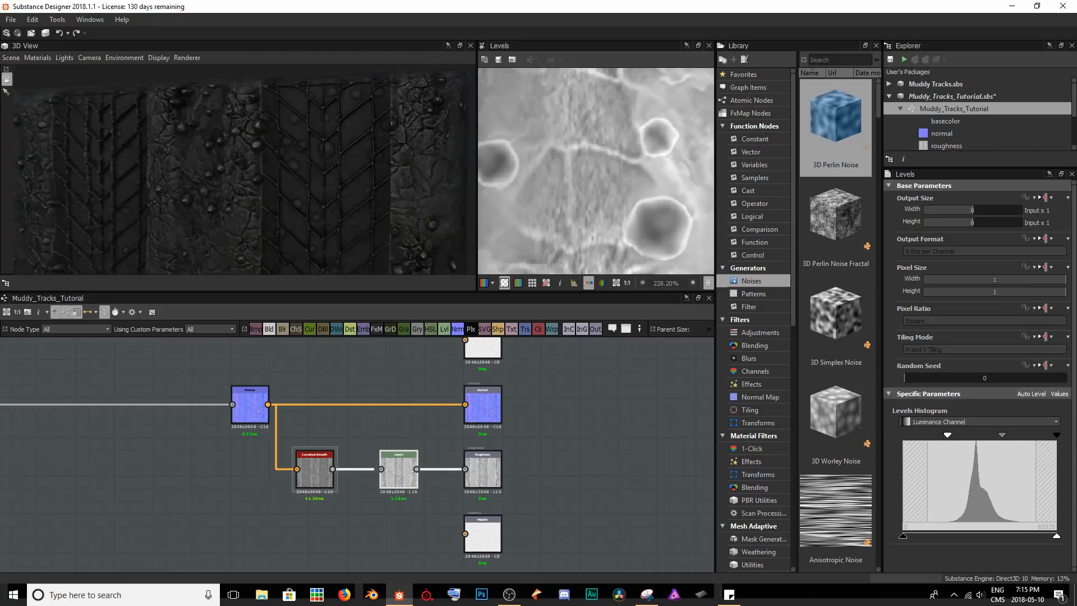
pyautogui.moveTo(947, 435); pyautogui.dragTo(891, 440)
pyautogui.moveTo(362, 235); pyautogui.dragTo(315, 147)
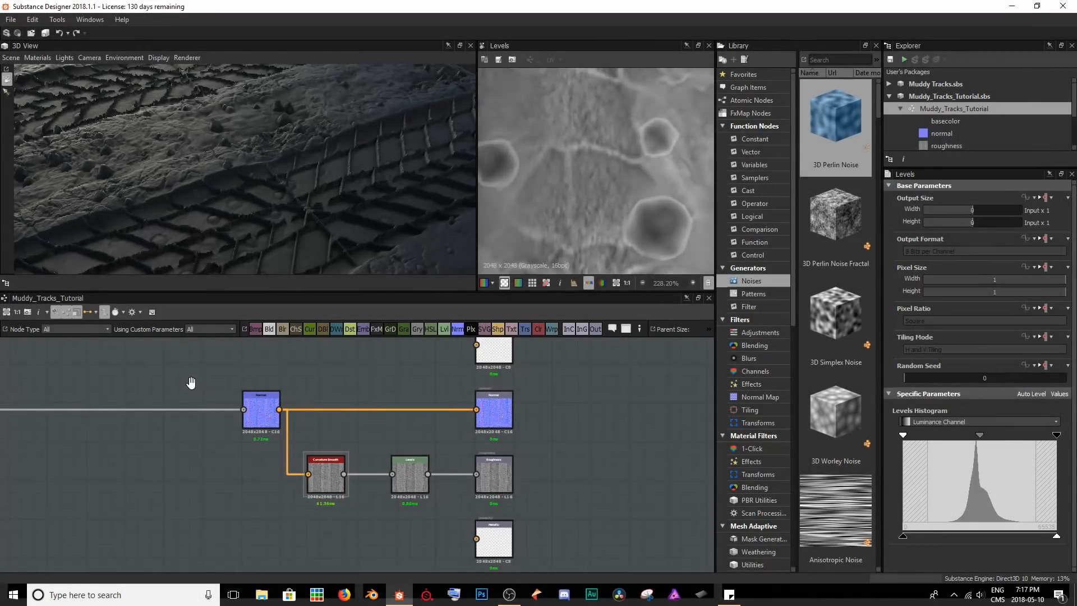
# Move the Base Color output farther above the Normal output and look over the cube's surface.
pyautogui.moveTo(190, 383); pyautogui.dragTo(206, 485, button='middle')
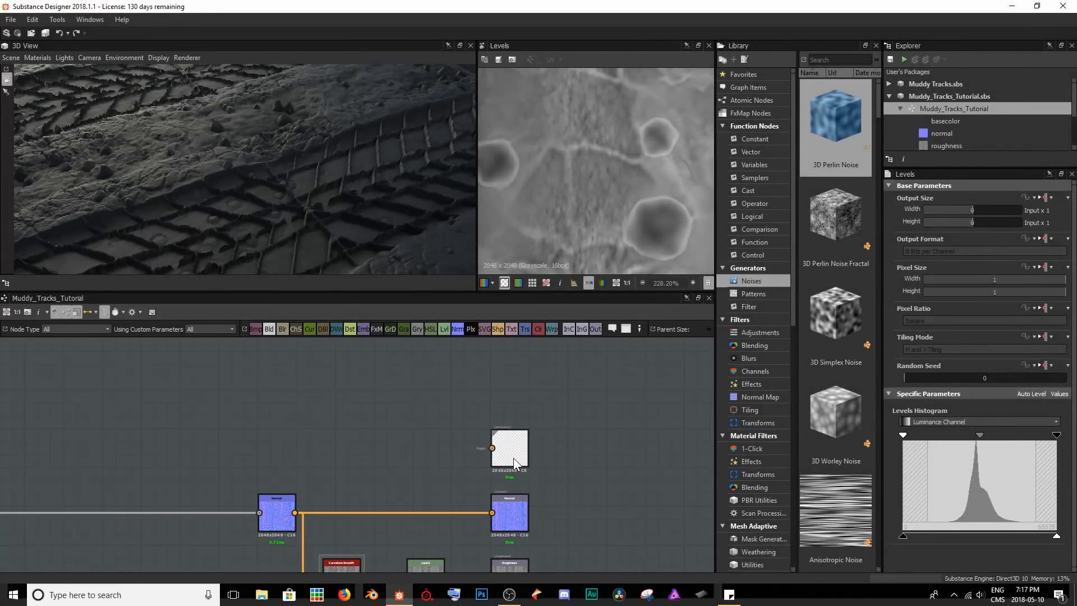
pyautogui.moveTo(326, 392); pyautogui.dragTo(374, 442, button='middle')
pyautogui.moveTo(333, 192)
pyautogui.mouseDown()
pyautogui.moveTo(101, 224)
pyautogui.moveTo(195, 219)
pyautogui.moveTo(287, 187)
pyautogui.moveTo(315, 166)
pyautogui.moveTo(297, 148)
pyautogui.mouseUp()
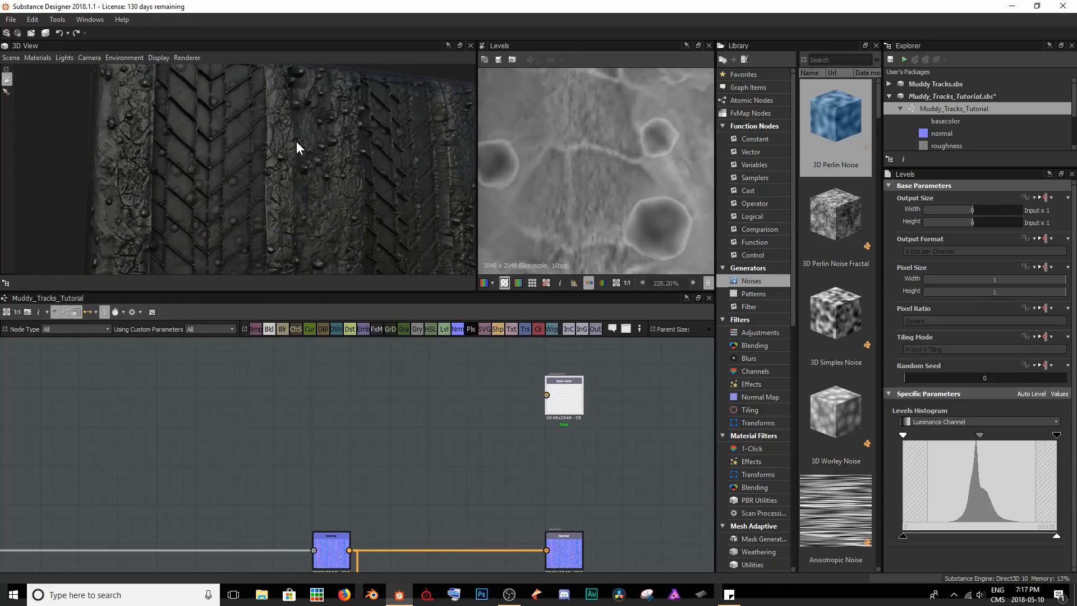
pyautogui.moveTo(334, 191); pyautogui.dragTo(336, 199)
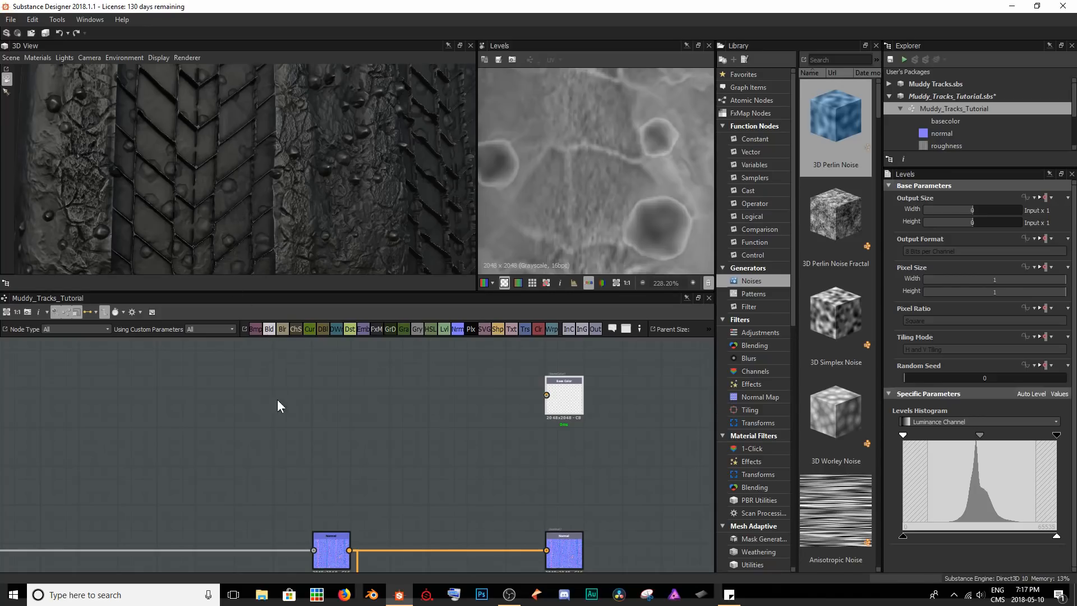
# Preview the Height Blend node, connect its blended height to the Base Color output, and check the colour on the cube.
pyautogui.moveTo(271, 476); pyautogui.dragTo(373, 457, button='middle')
pyautogui.scroll(-2, 304, 472)
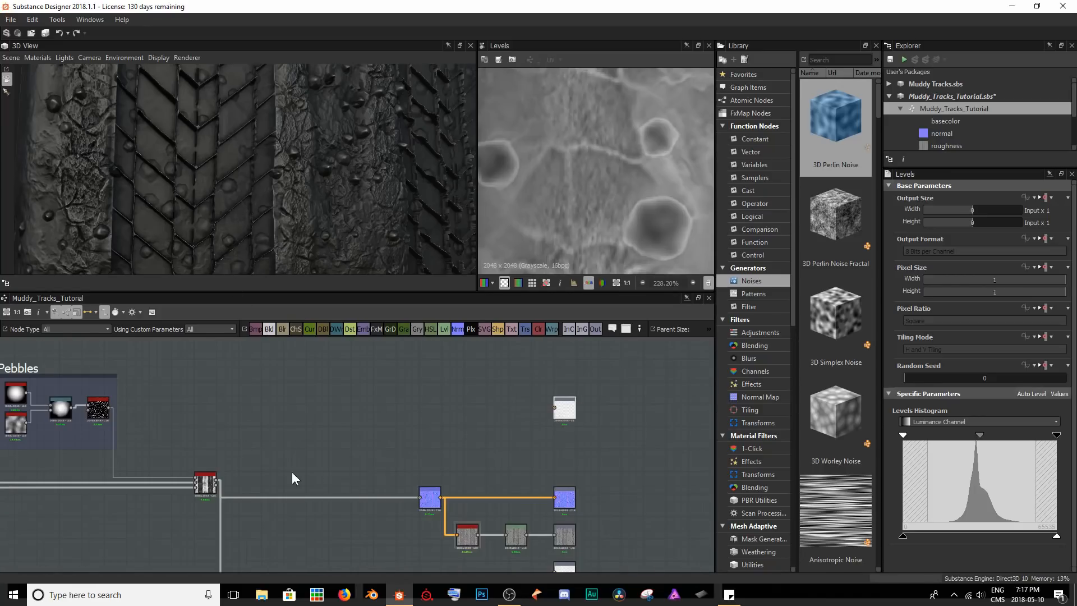
pyautogui.doubleClick(211, 481)
pyautogui.scroll(-10, 619, 185)
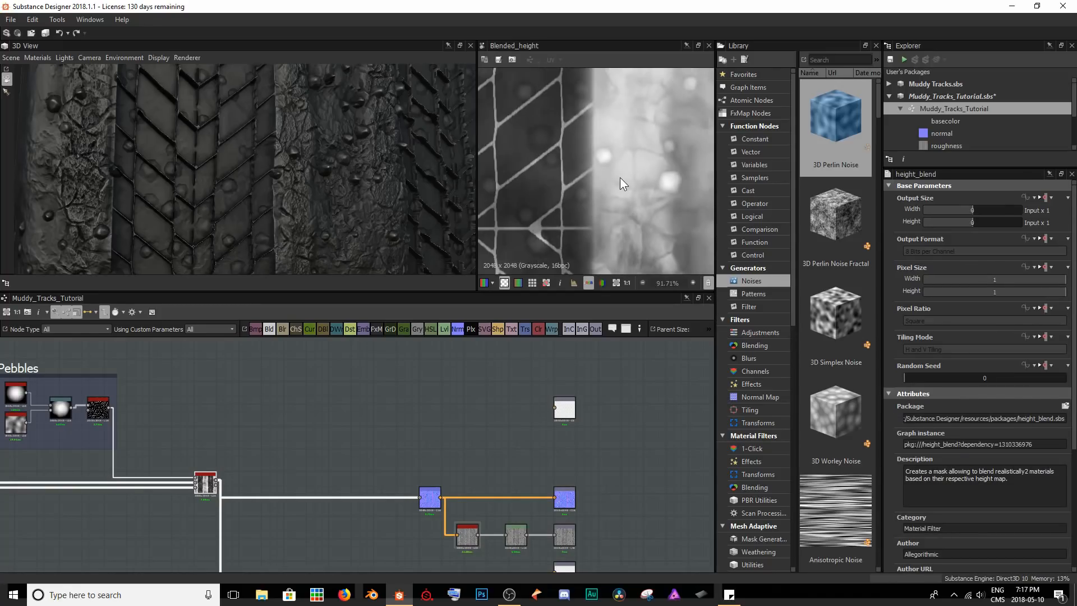
pyautogui.scroll(1, 618, 187)
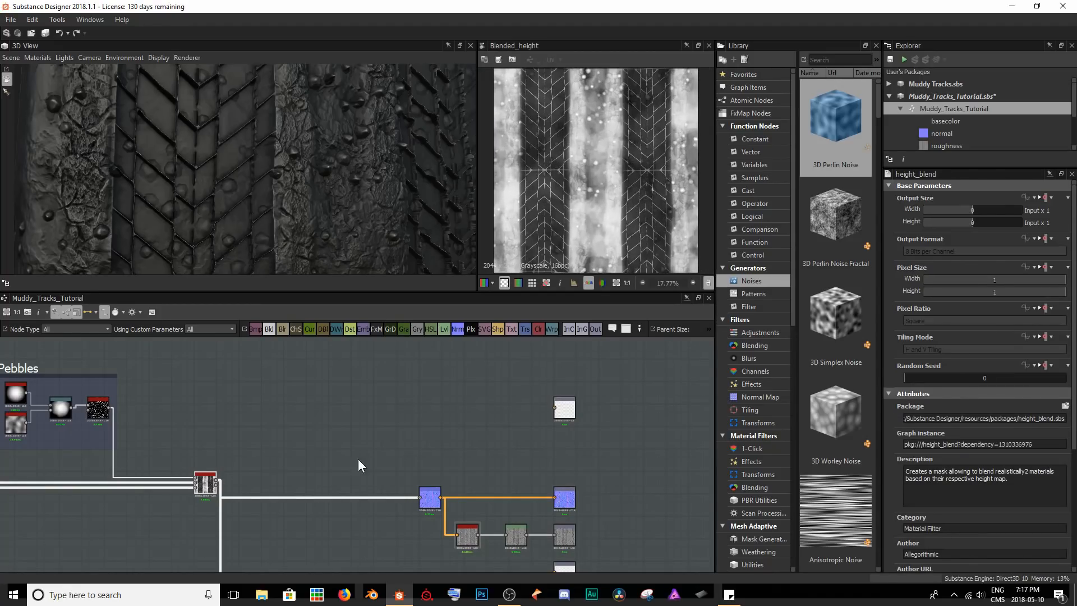
pyautogui.moveTo(219, 481); pyautogui.dragTo(562, 414)
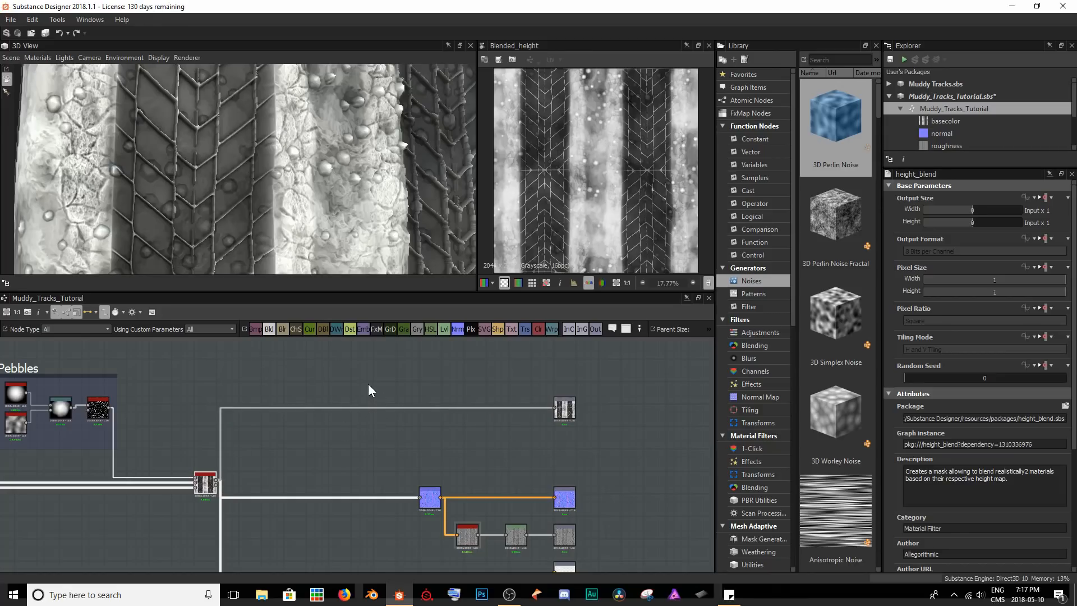
pyautogui.moveTo(339, 179)
pyautogui.mouseDown()
pyautogui.moveTo(232, 290)
pyautogui.moveTo(342, 174)
pyautogui.moveTo(376, 248)
pyautogui.moveTo(443, 267)
pyautogui.moveTo(331, 174)
pyautogui.moveTo(281, 111)
pyautogui.mouseUp()
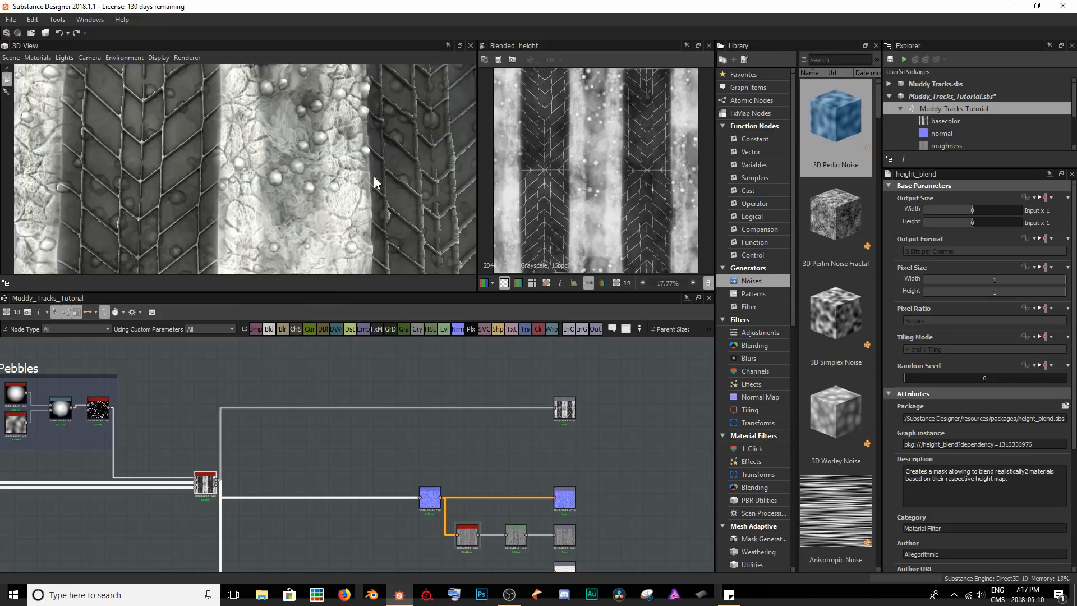
# Preview the Height output's map in the 2D view.
pyautogui.moveTo(275, 173); pyautogui.dragTo(233, 136)
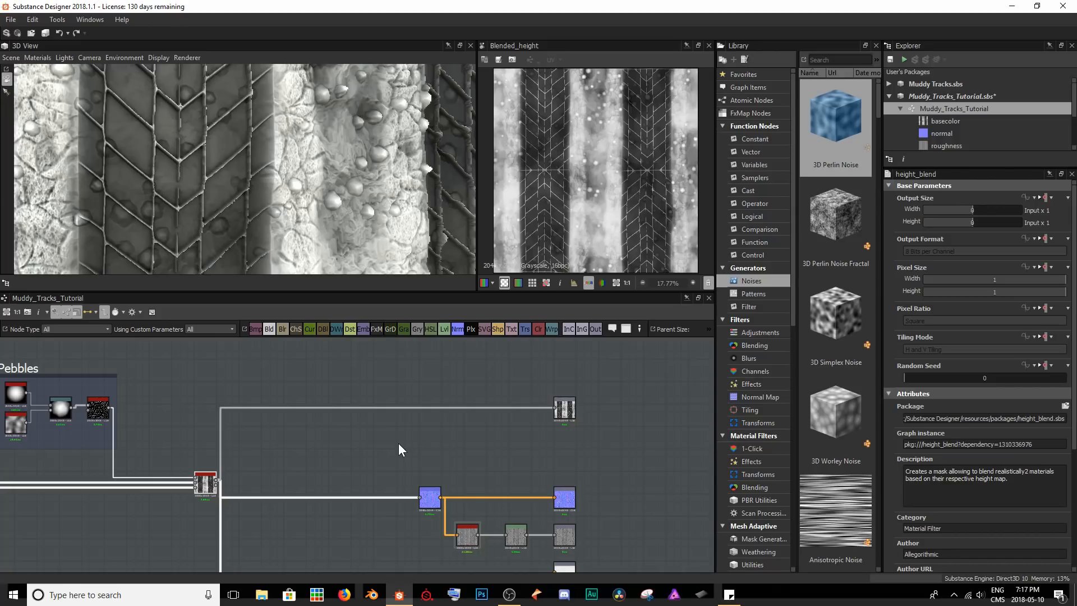
pyautogui.moveTo(392, 479); pyautogui.dragTo(305, 382, button='middle')
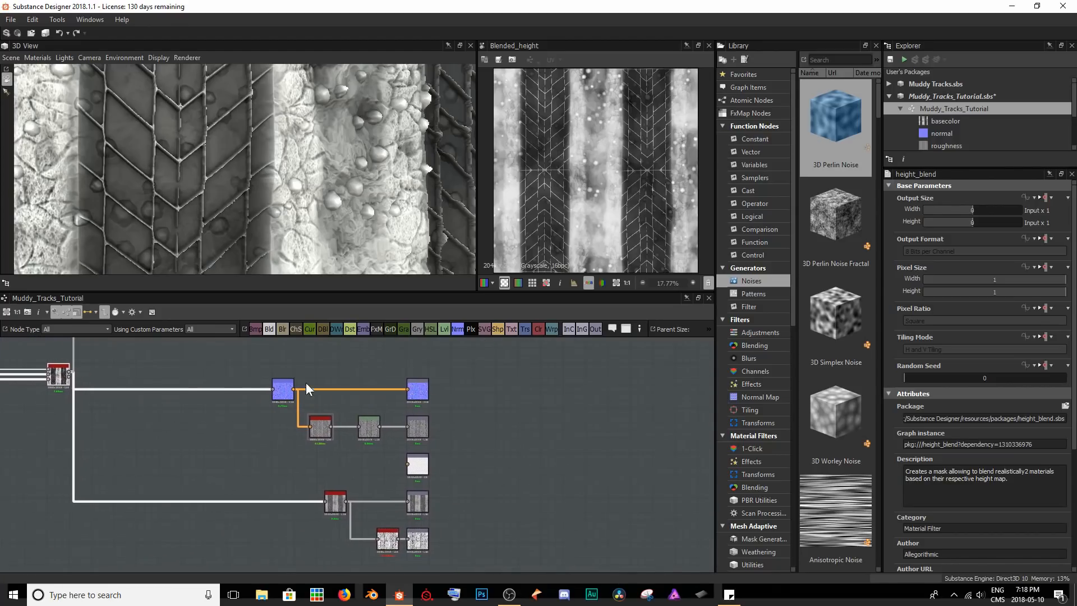
pyautogui.click(425, 501)
pyautogui.doubleClick(425, 500)
# Insert a Gradient Map node between the Height Blend node and the Base Color output.
pyautogui.moveTo(310, 429); pyautogui.dragTo(364, 544, button='middle')
pyautogui.press('space')
pyautogui.write('gra')
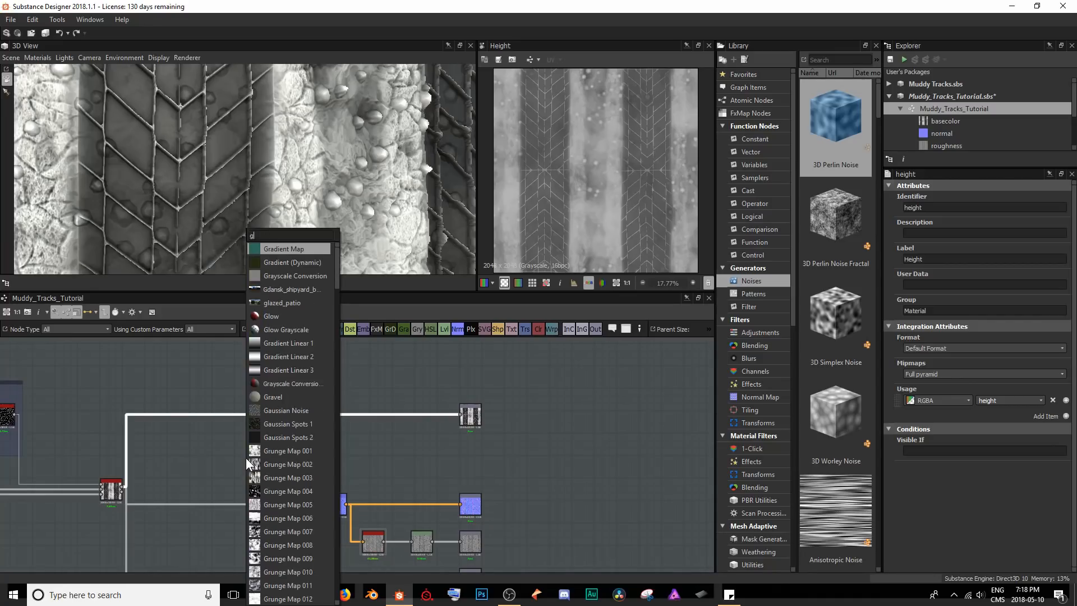
pyautogui.press('Return')
pyautogui.moveTo(290, 444); pyautogui.dragTo(253, 417)
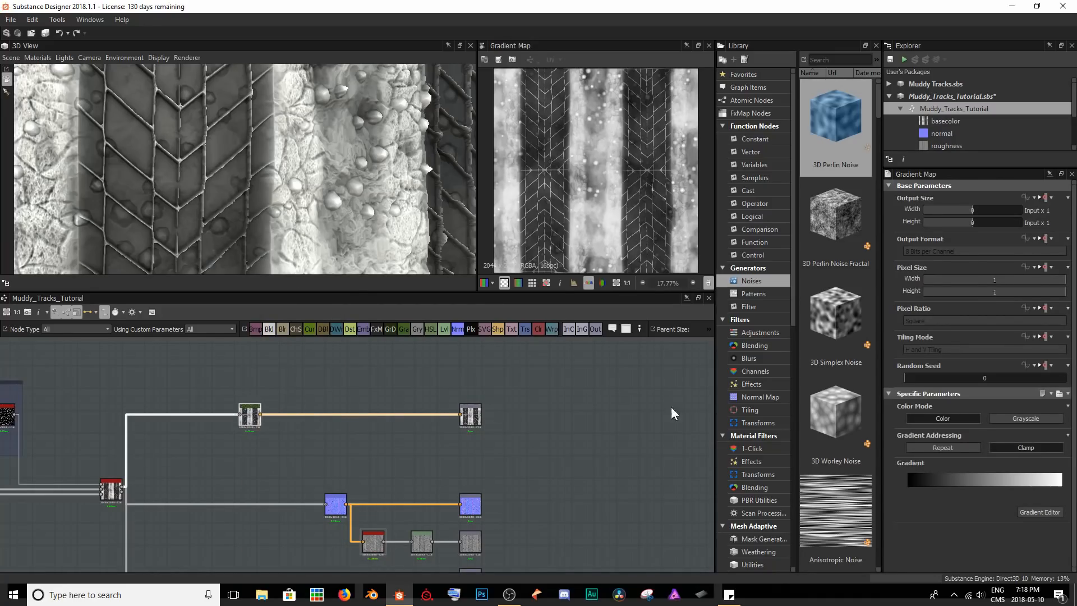
# Open the Gradient Map's gradient for editing and add colour keys at positions 0 and 1.
pyautogui.click(1017, 508)
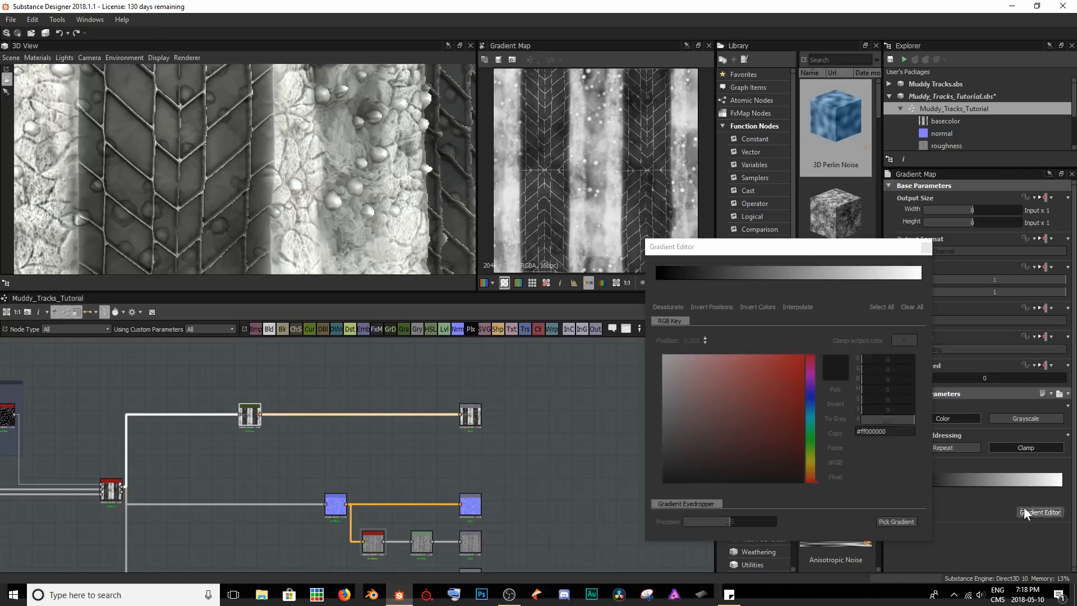
pyautogui.moveTo(762, 251); pyautogui.dragTo(585, 199)
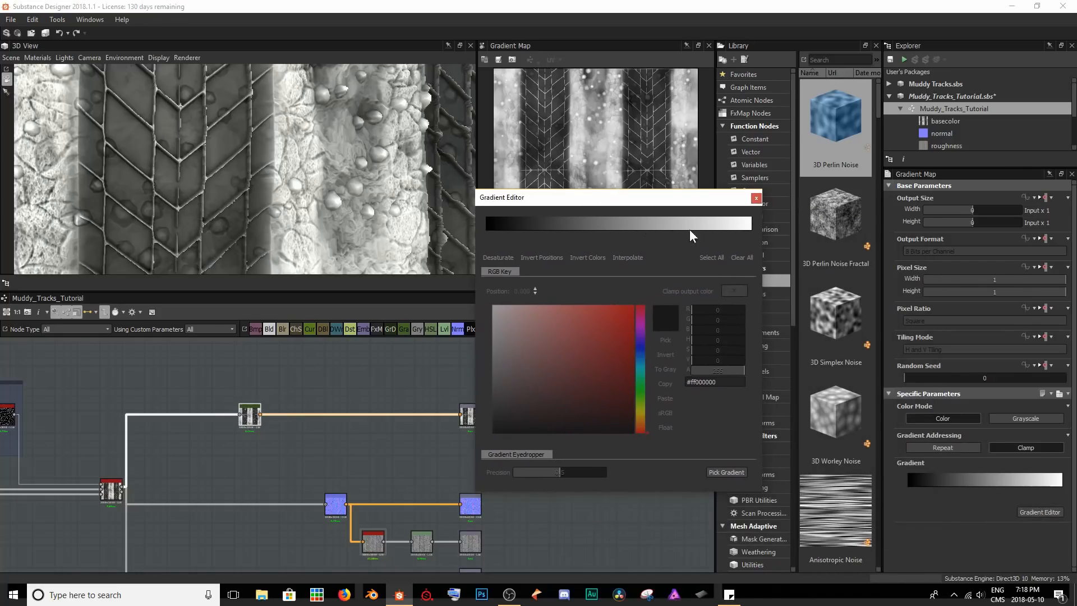
pyautogui.click(746, 230)
pyautogui.moveTo(485, 228)
pyautogui.mouseDown()
pyautogui.moveTo(663, 228)
pyautogui.moveTo(486, 228)
pyautogui.mouseUp()
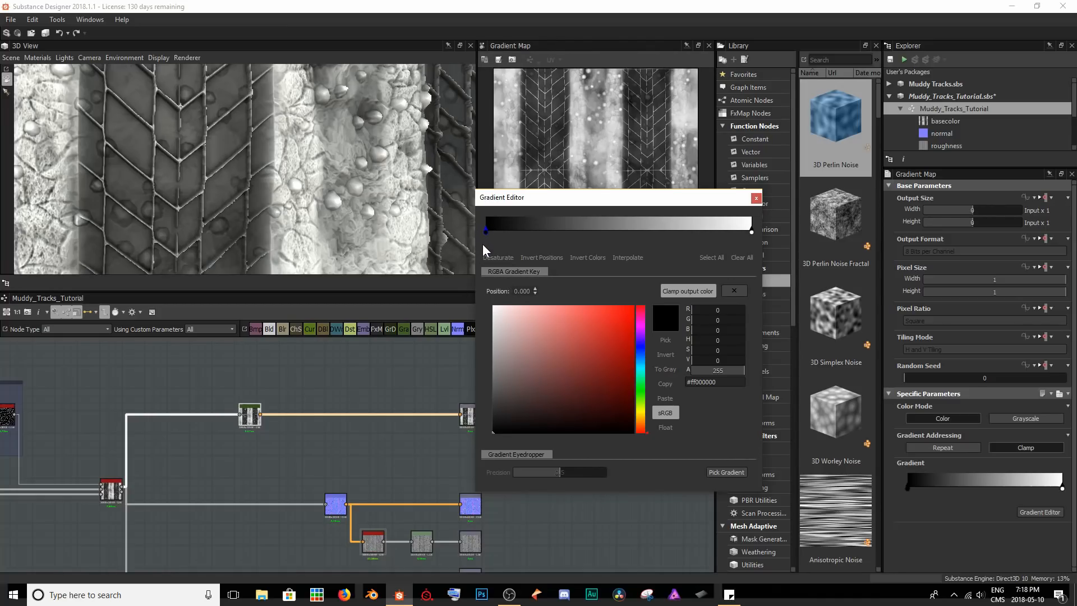
# Set the gradient key at position 1 to brown #ff6f441d and check the colour on the cube.
pyautogui.click(752, 231)
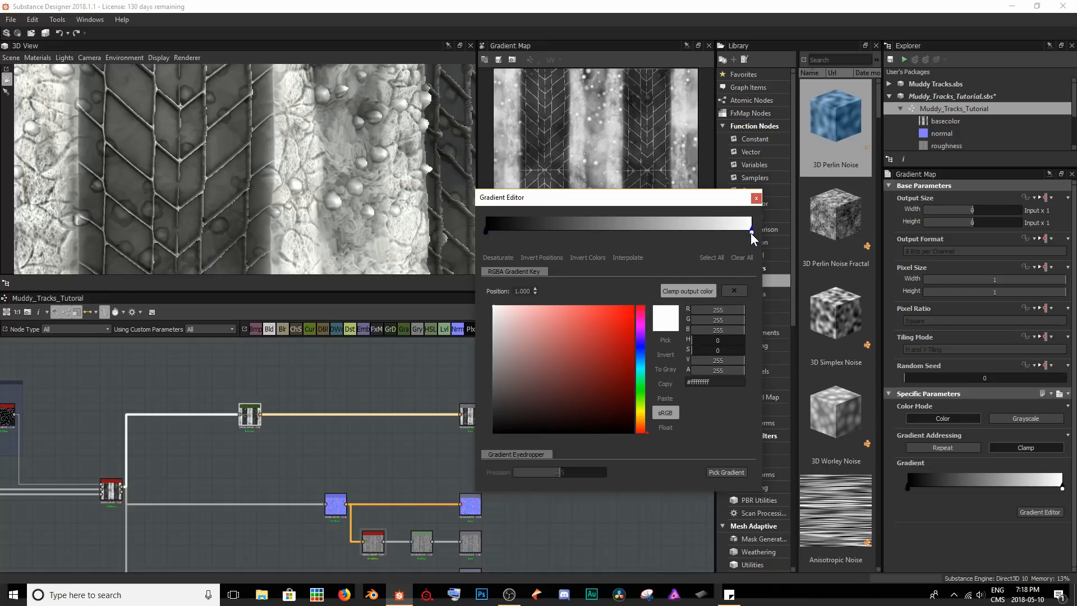
pyautogui.moveTo(641, 416); pyautogui.dragTo(641, 423)
pyautogui.moveTo(584, 371); pyautogui.dragTo(597, 377)
pyautogui.scroll(-8, 250, 210)
pyautogui.moveTo(250, 210); pyautogui.dragTo(294, 104)
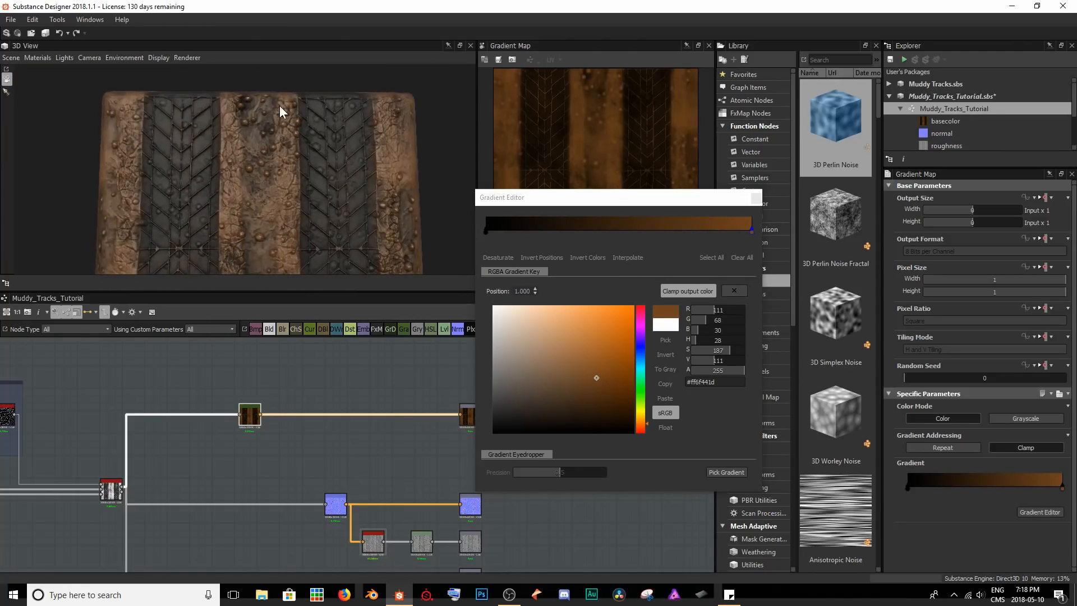
pyautogui.moveTo(320, 181); pyautogui.dragTo(336, 193)
# Try the brown key at position 0.072, inspect the mud on the cube, and return the key to position 1.
pyautogui.moveTo(752, 231); pyautogui.dragTo(506, 237)
pyautogui.scroll(3, 270, 212)
pyautogui.scroll(2, 264, 215)
pyautogui.moveTo(115, 159); pyautogui.dragTo(148, 184, button='middle')
pyautogui.scroll(2, 149, 184)
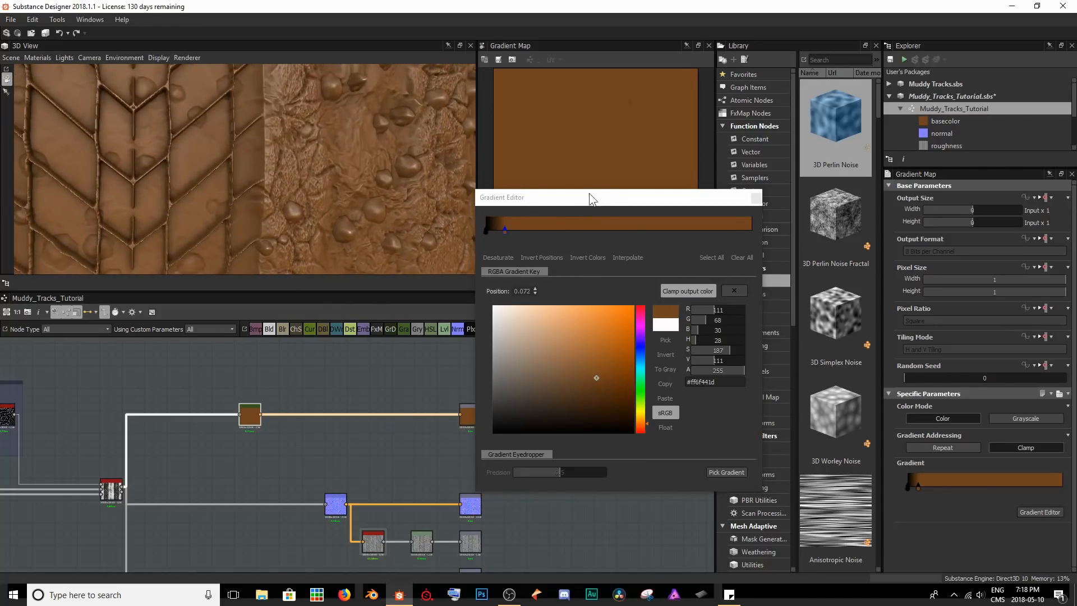
pyautogui.scroll(3, 618, 136)
pyautogui.moveTo(618, 129); pyautogui.dragTo(592, 192, button='middle')
pyautogui.scroll(3, 625, 137)
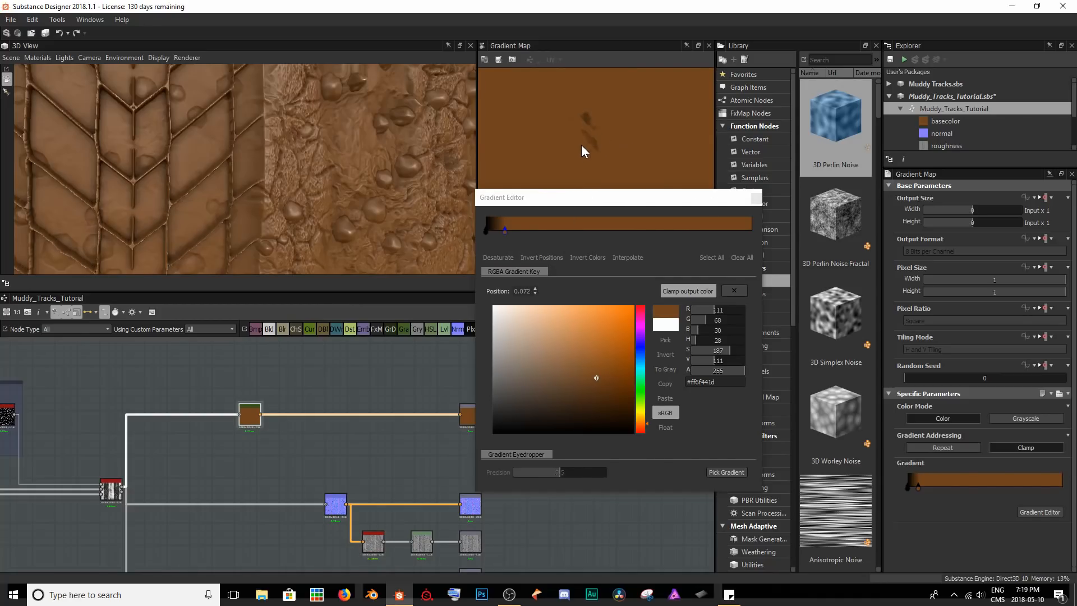
pyautogui.moveTo(486, 232); pyautogui.dragTo(765, 234)
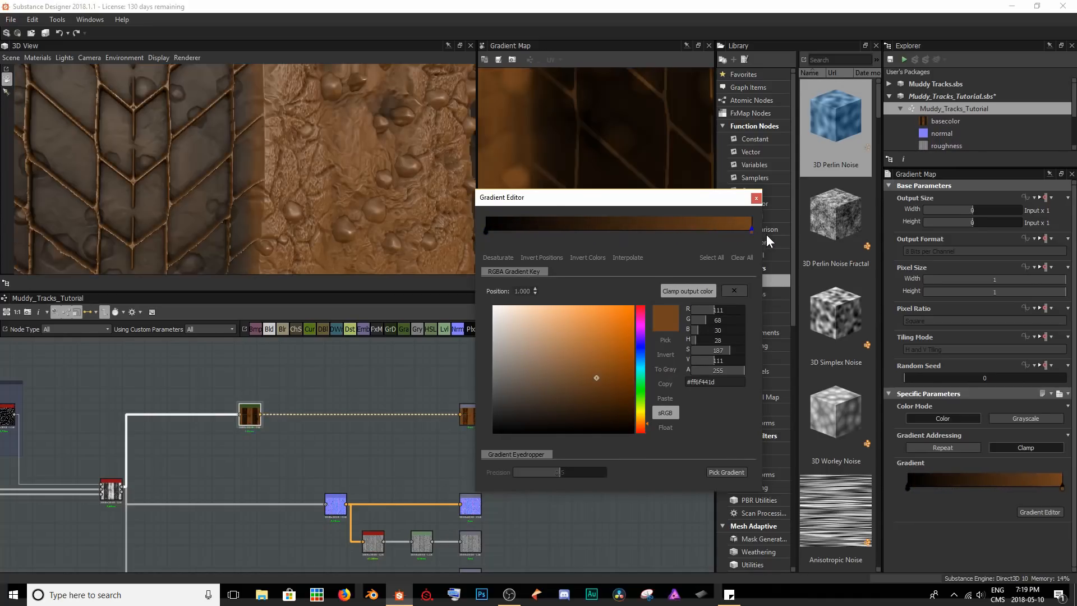
pyautogui.scroll(-3, 265, 194)
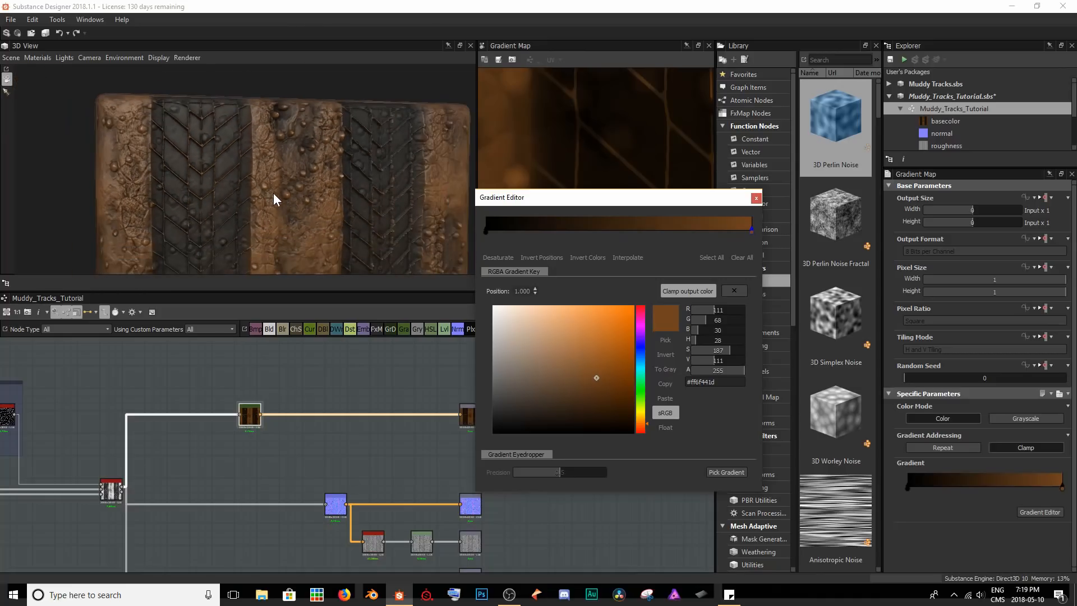
# Set the gradient key at position 0 to a dark brown, close the gradient editor and fit the 2D preview.
pyautogui.click(486, 230)
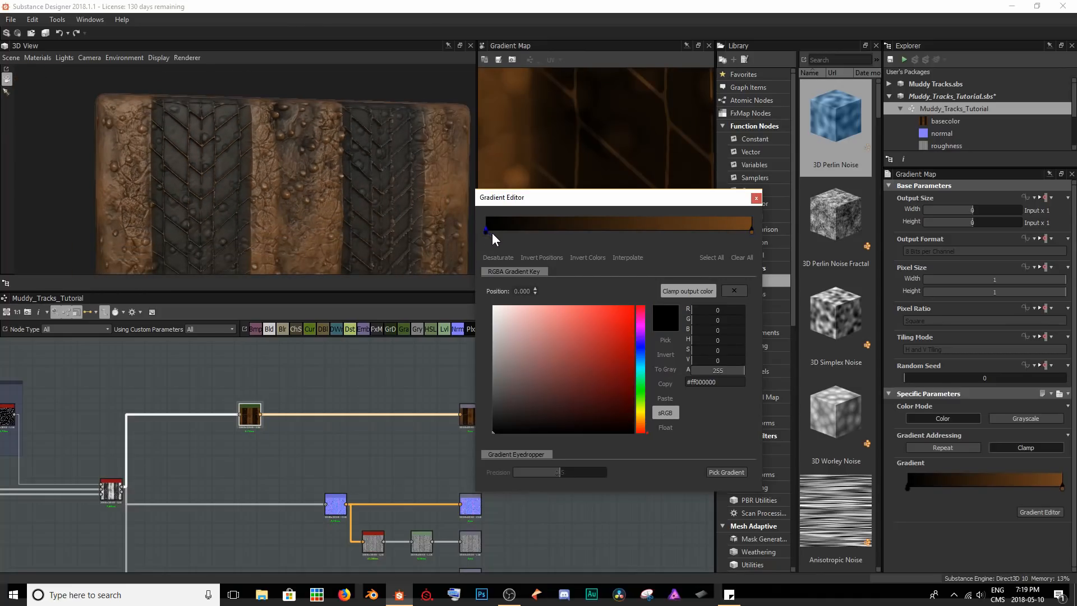
pyautogui.click(640, 424)
pyautogui.click(618, 393)
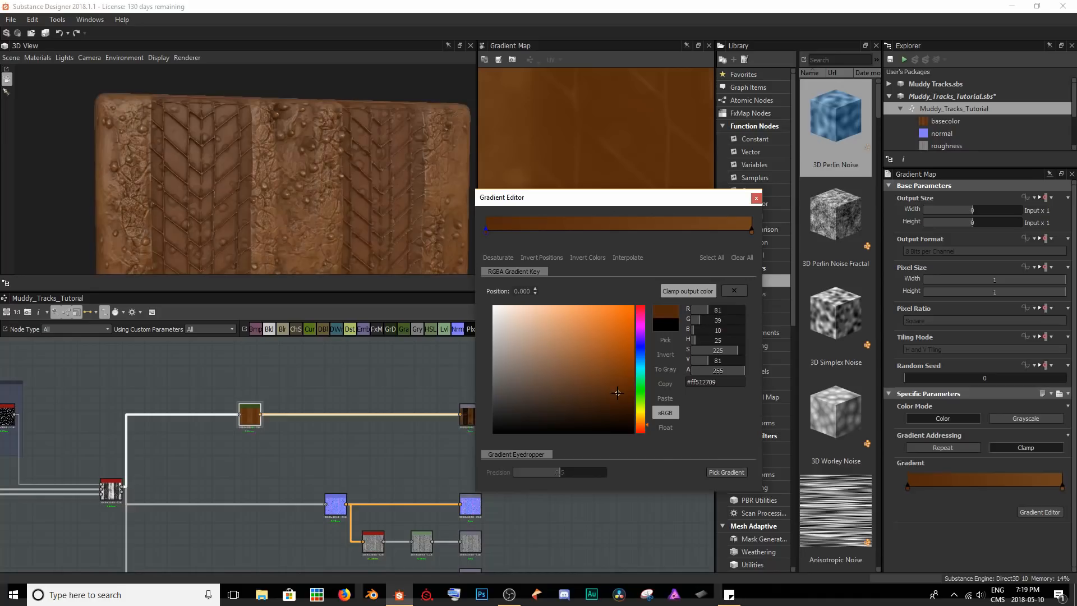
pyautogui.moveTo(618, 393); pyautogui.dragTo(618, 395)
pyautogui.click(756, 198)
pyautogui.press('f')
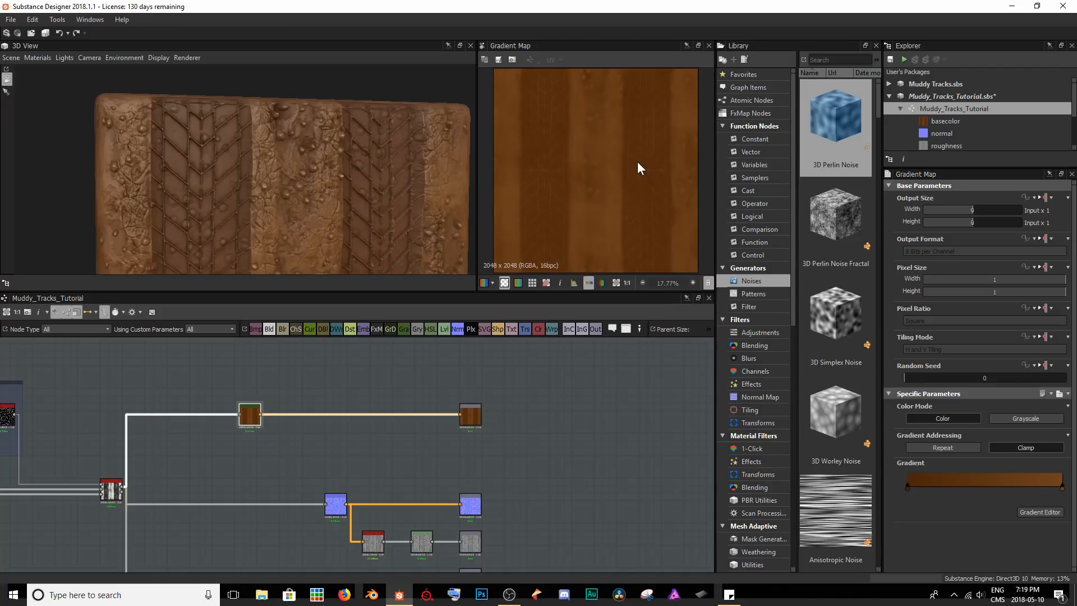
# Save the package, shift the Gradient Map node closer to the Height Blend node, and check the brown mud on the cube.
pyautogui.moveTo(291, 155); pyautogui.dragTo(286, 203)
pyautogui.hotkey('ctrl', 's')
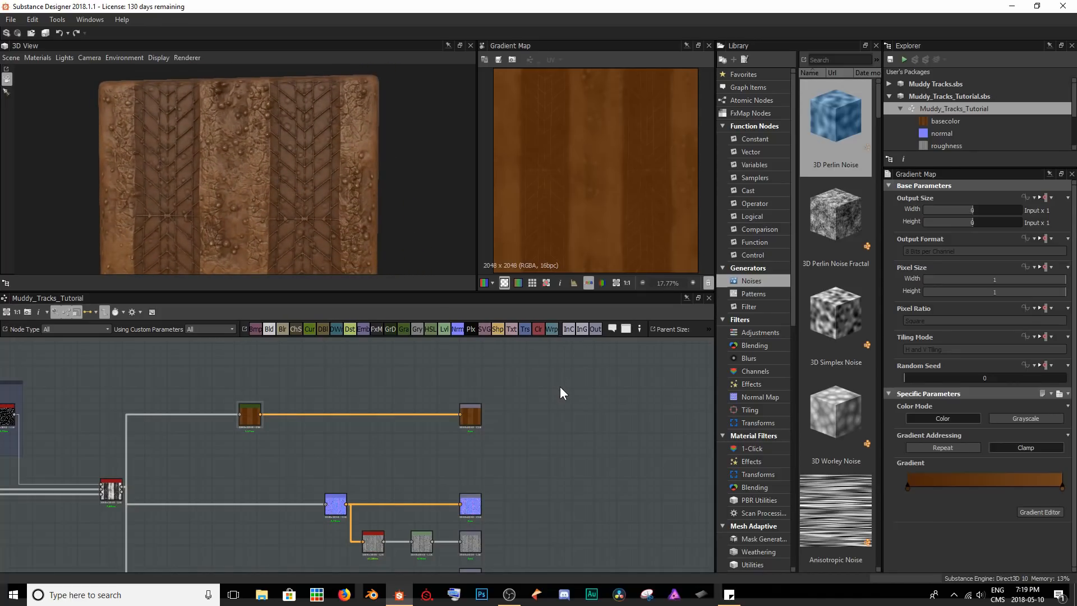
pyautogui.moveTo(253, 418); pyautogui.dragTo(210, 417)
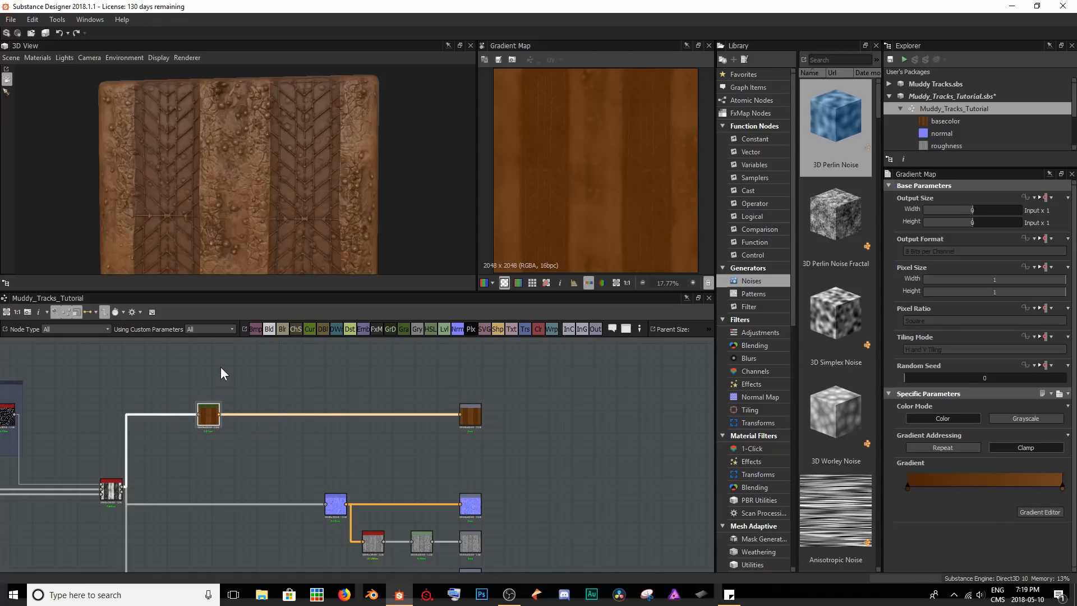
pyautogui.scroll(5, 257, 174)
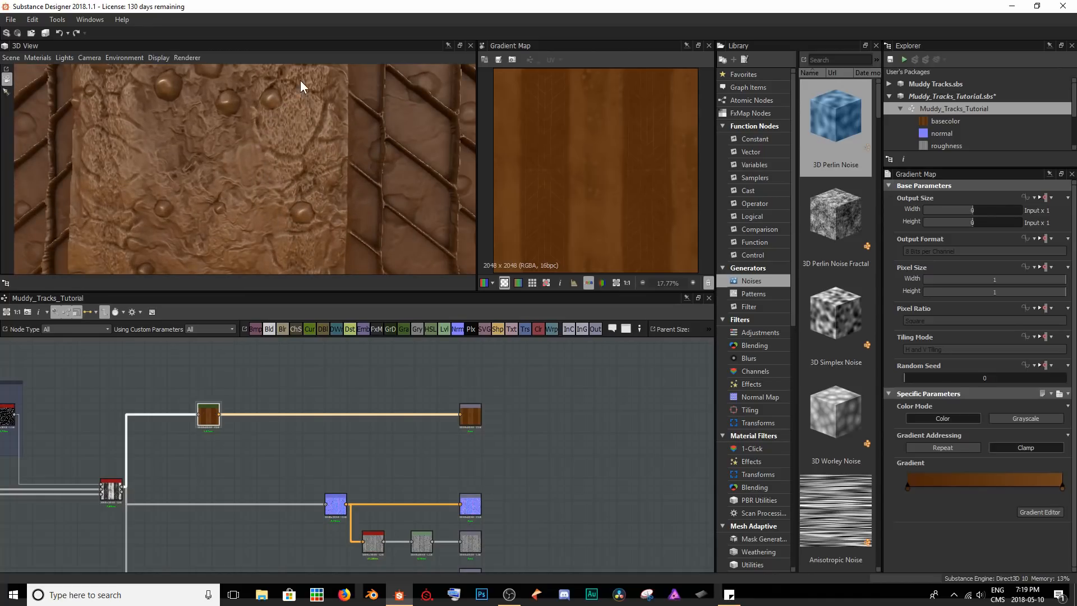
pyautogui.scroll(-3, 318, 123)
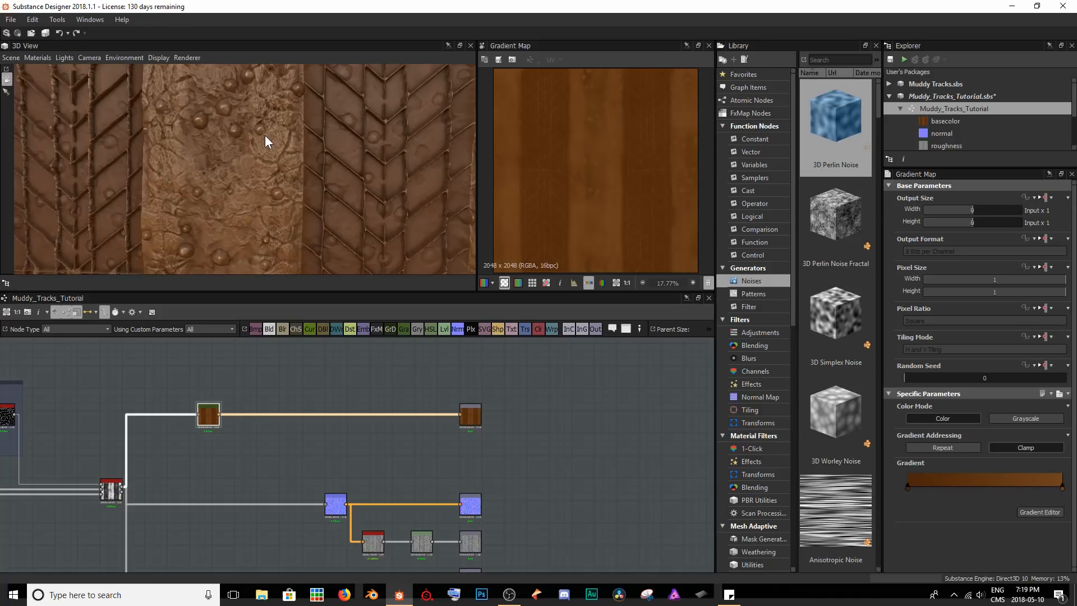
# Find the Tile Generator node at the end of the frame above Pebbles and preview its vertical stripe mask.
pyautogui.moveTo(356, 399); pyautogui.dragTo(472, 423, button='middle')
pyautogui.scroll(-2, 473, 422)
pyautogui.moveTo(339, 425); pyautogui.dragTo(315, 418, button='middle')
pyautogui.doubleClick(107, 391)
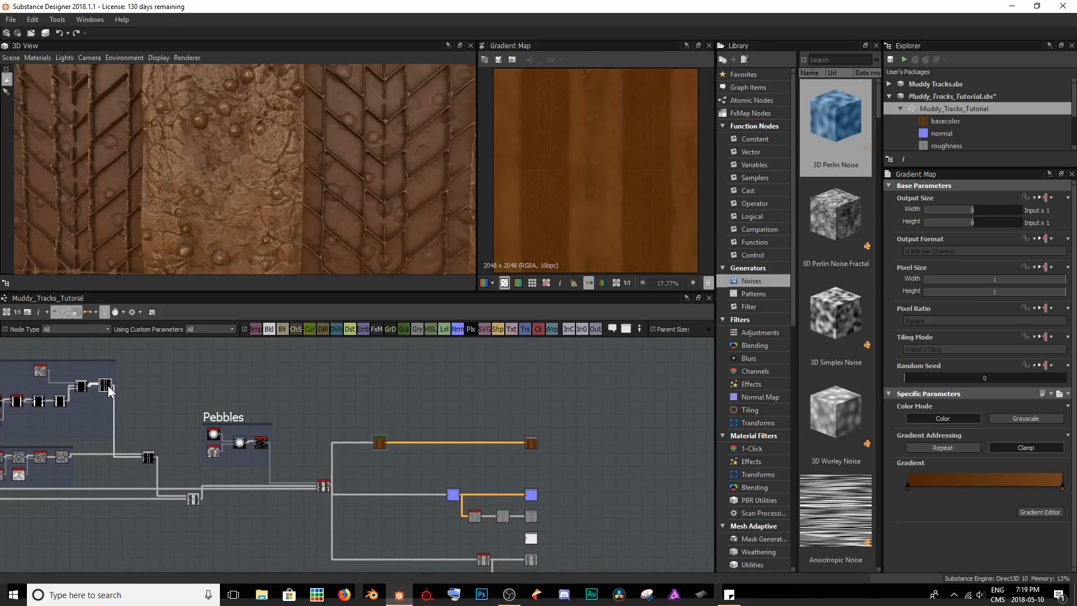
pyautogui.scroll(-2, 588, 184)
pyautogui.scroll(1, 575, 162)
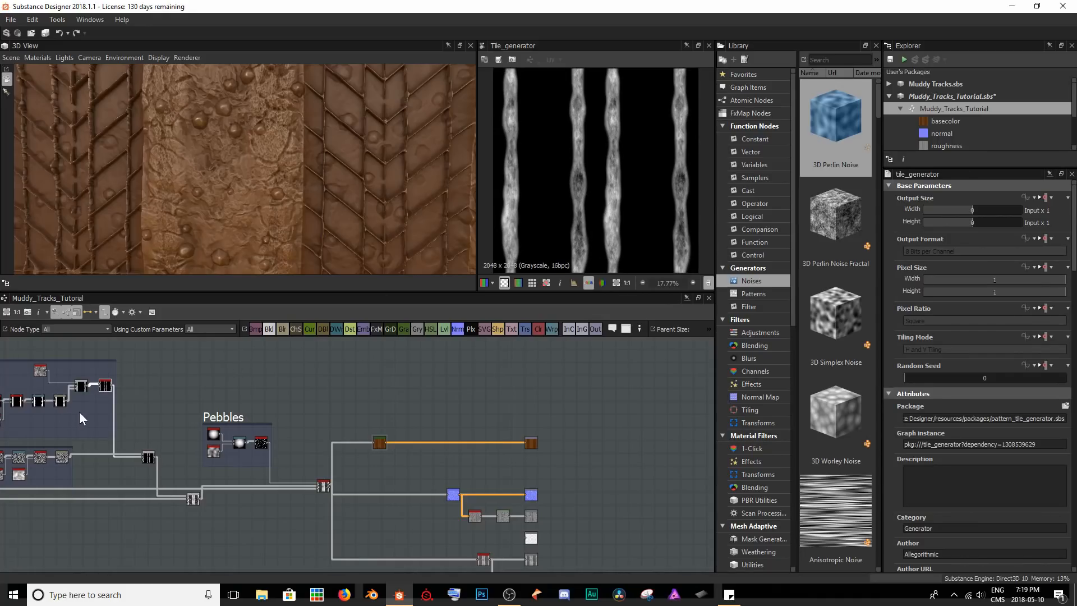
pyautogui.moveTo(82, 368); pyautogui.dragTo(277, 430, button='middle')
pyautogui.scroll(8, 303, 455)
pyautogui.moveTo(352, 494); pyautogui.dragTo(338, 437, button='middle')
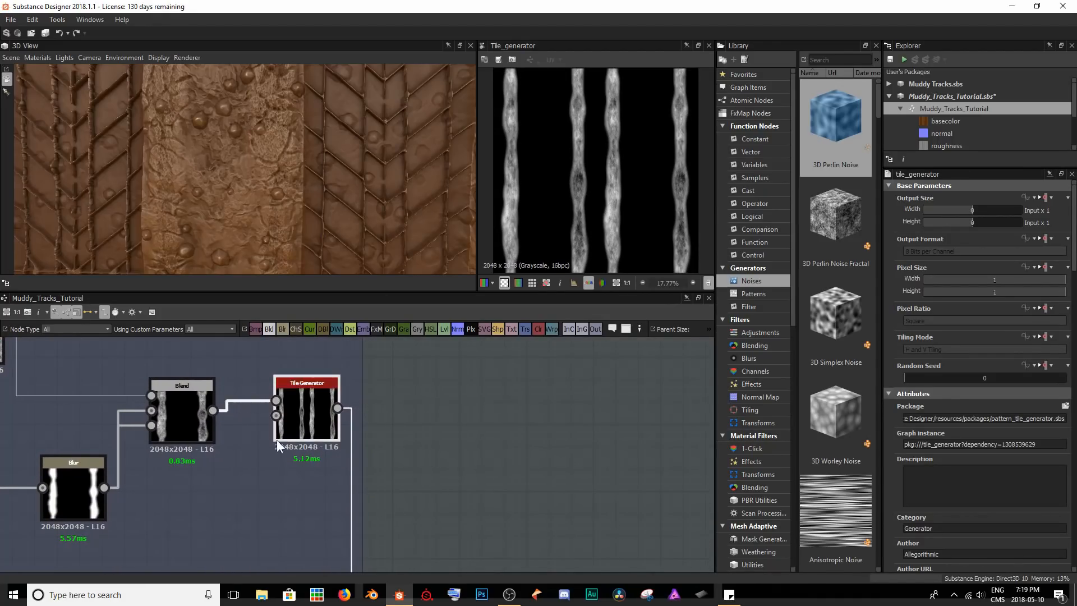
pyautogui.scroll(-1, 418, 417)
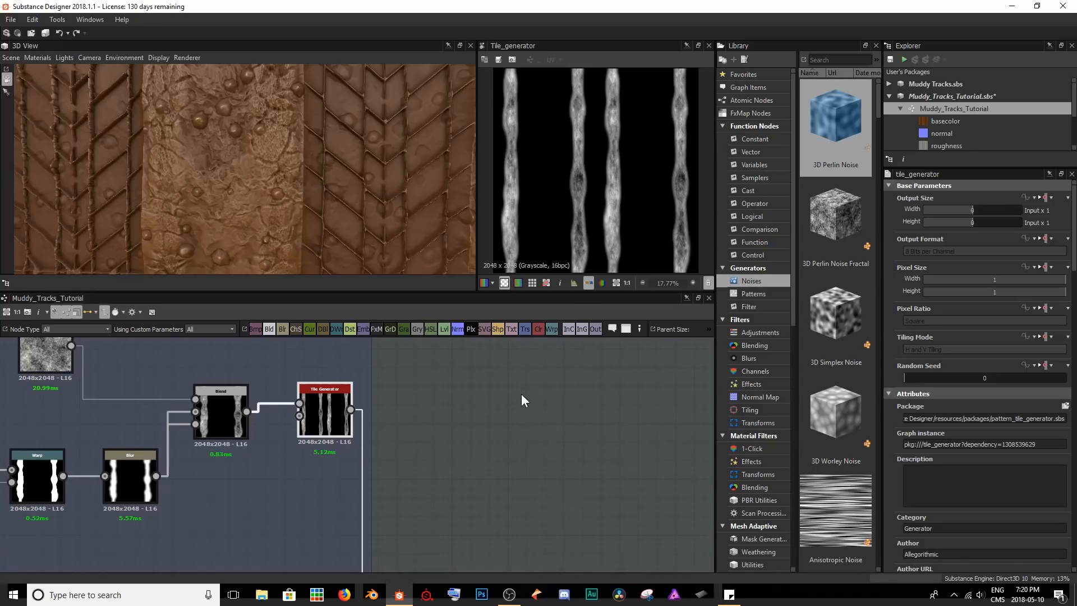
# Add a Gradient Map node fed by the stripe Tile Generator and place it above the brown Gradient Map.
pyautogui.moveTo(528, 437); pyautogui.dragTo(311, 445, button='middle')
pyautogui.scroll(-5, 313, 447)
pyautogui.moveTo(476, 452); pyautogui.dragTo(269, 429, button='middle')
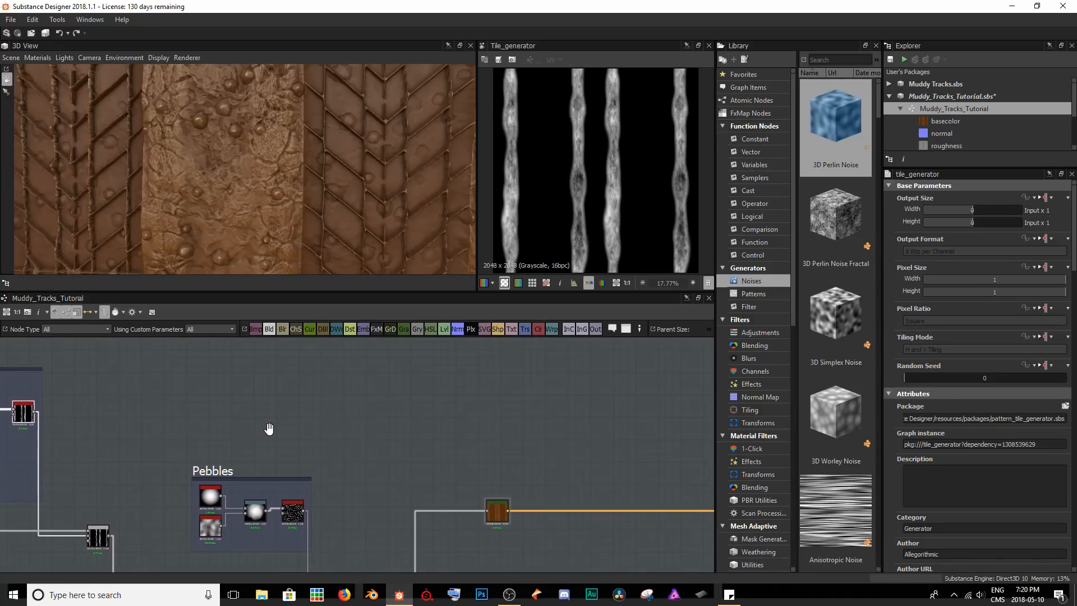
pyautogui.press('space')
pyautogui.write('grad')
pyautogui.press('Return')
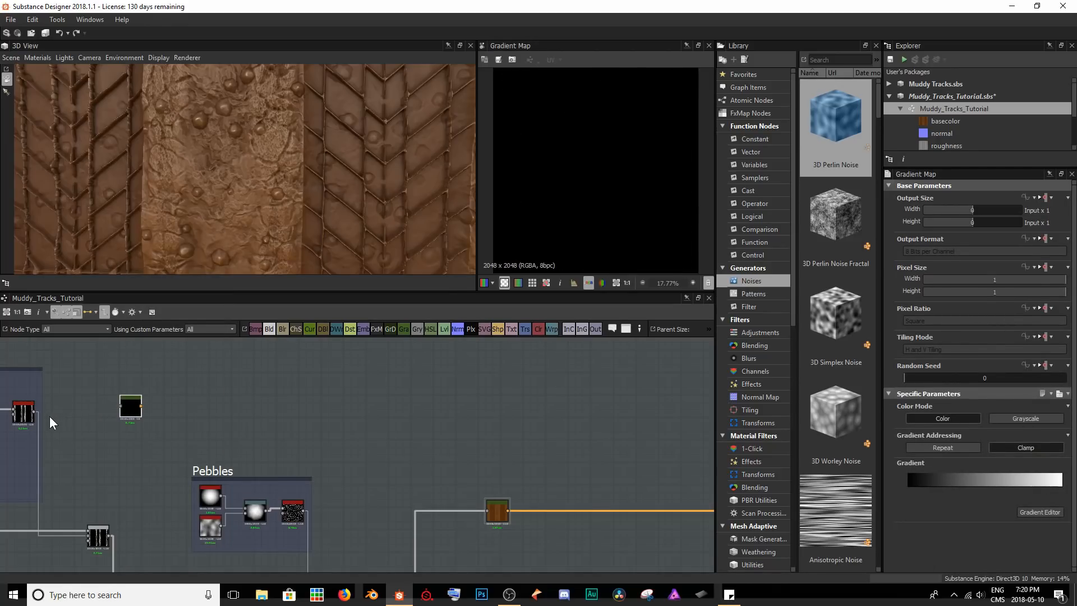
pyautogui.moveTo(34, 412); pyautogui.dragTo(497, 463)
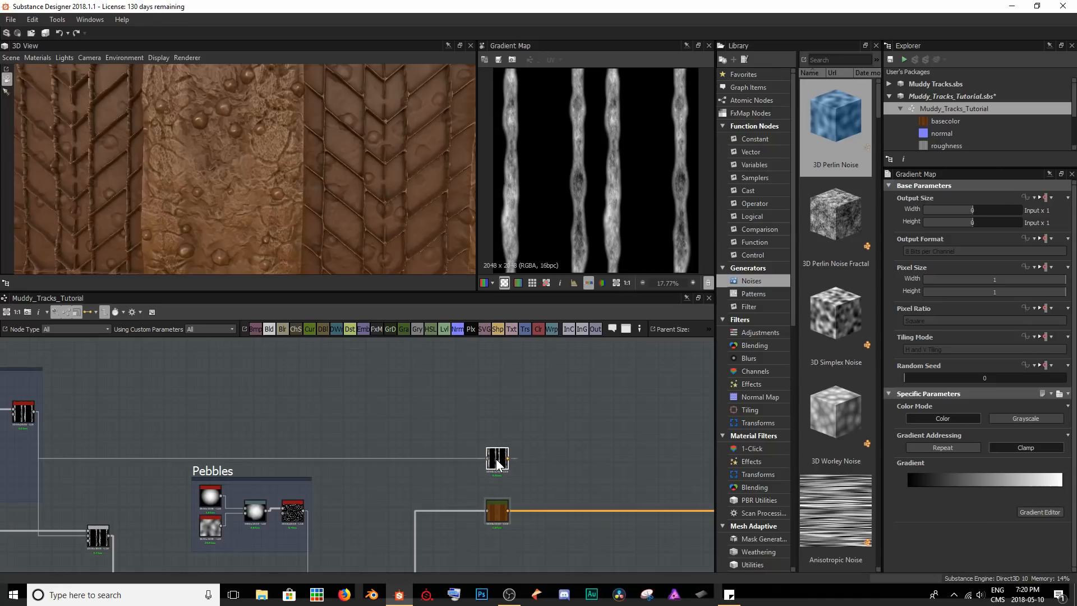
# Open the new Gradient Map's gradient editor and set the hue of the key at position 1 to 27.
pyautogui.scroll(8, 496, 520)
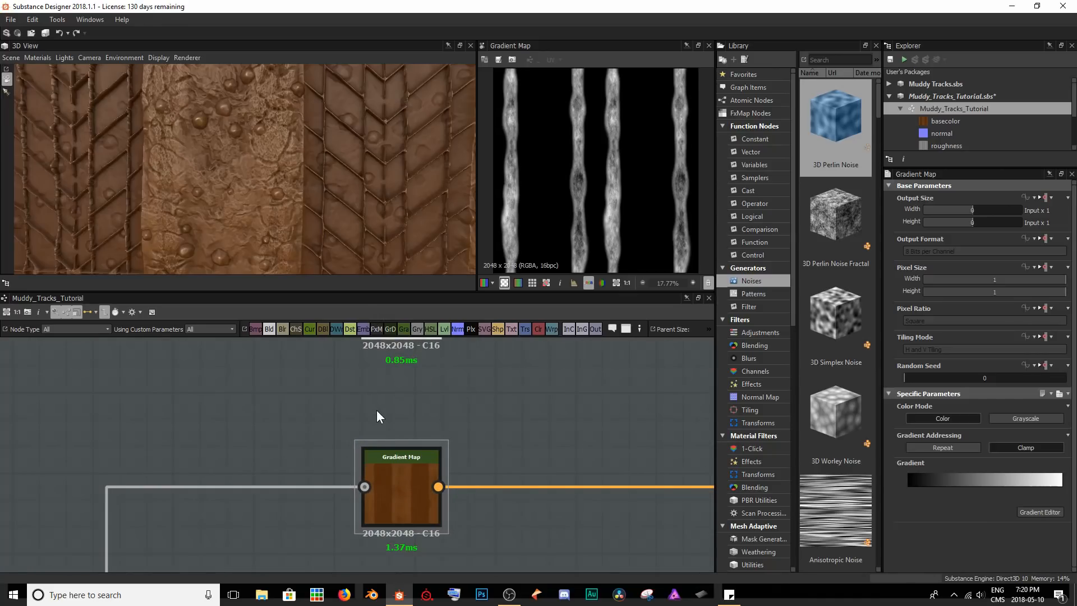
pyautogui.moveTo(375, 409); pyautogui.dragTo(359, 463, button='middle')
pyautogui.scroll(-1, 493, 414)
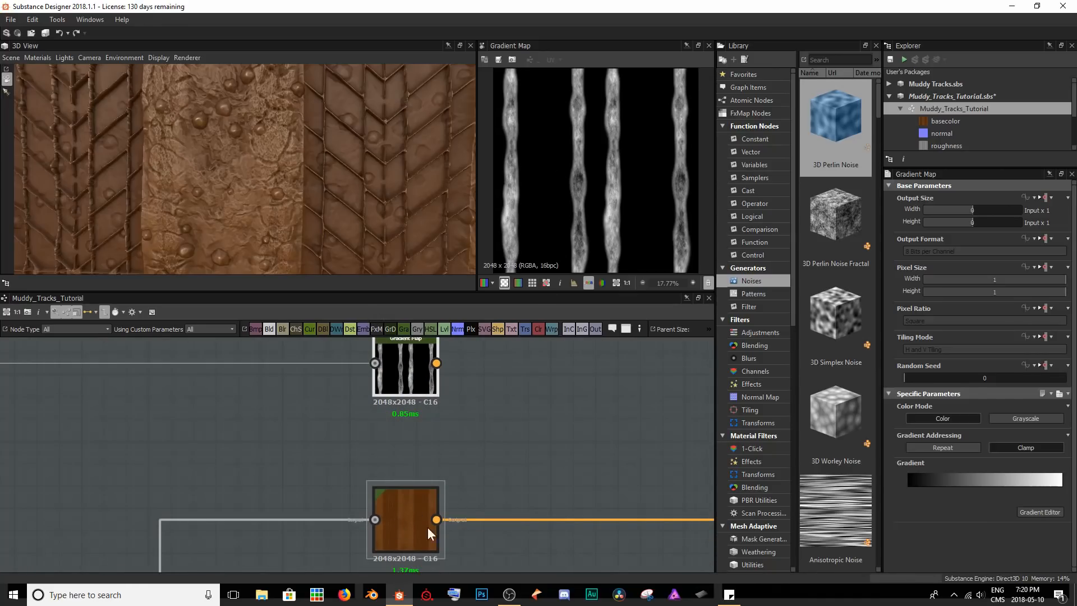
pyautogui.moveTo(478, 430); pyautogui.dragTo(471, 439, button='middle')
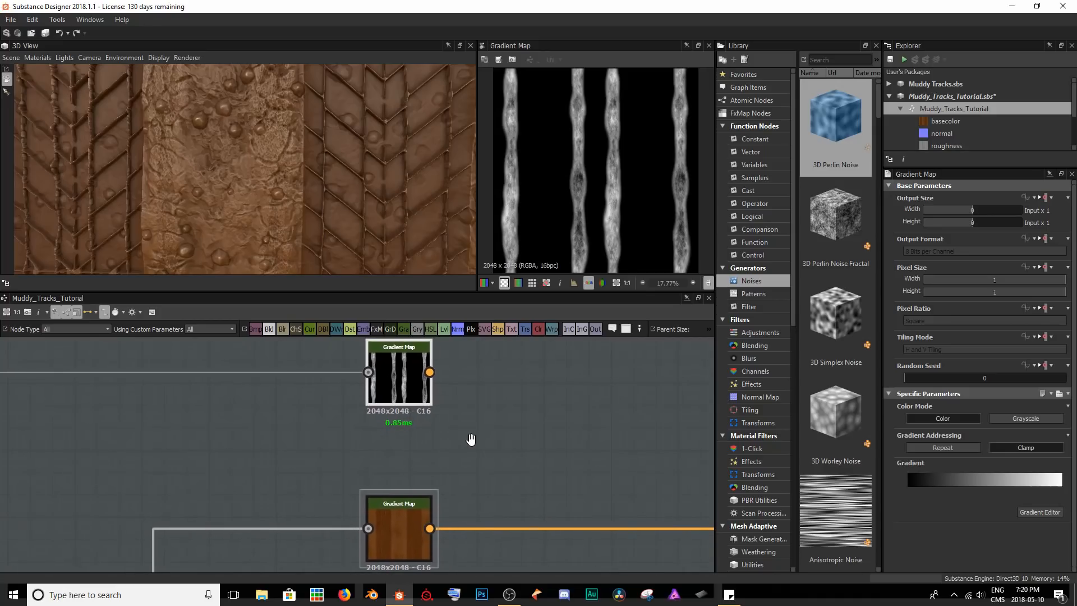
pyautogui.click(1026, 508)
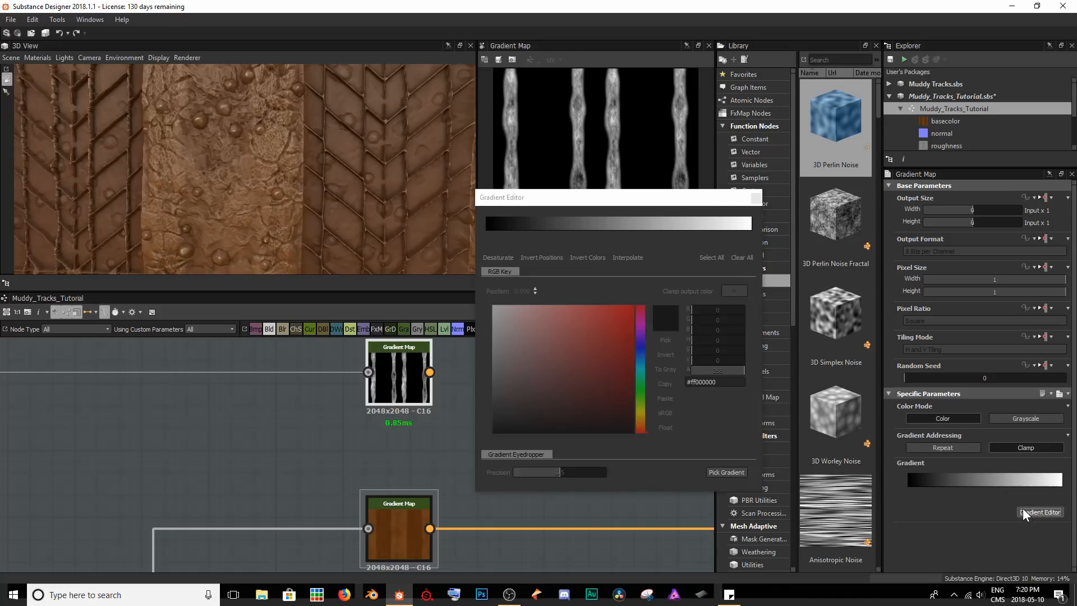
pyautogui.click(752, 231)
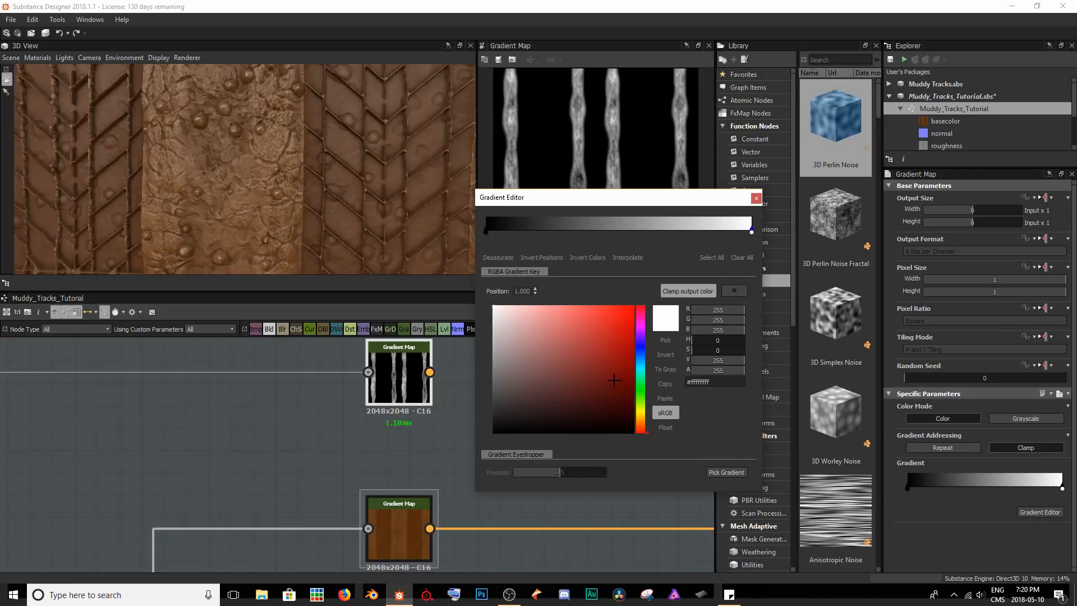
pyautogui.moveTo(638, 416); pyautogui.dragTo(639, 425)
# Colour the gradient's end key light brown #ffa46a3b and its start key dark brown, move both keys inward, and close the editor.
pyautogui.click(616, 376)
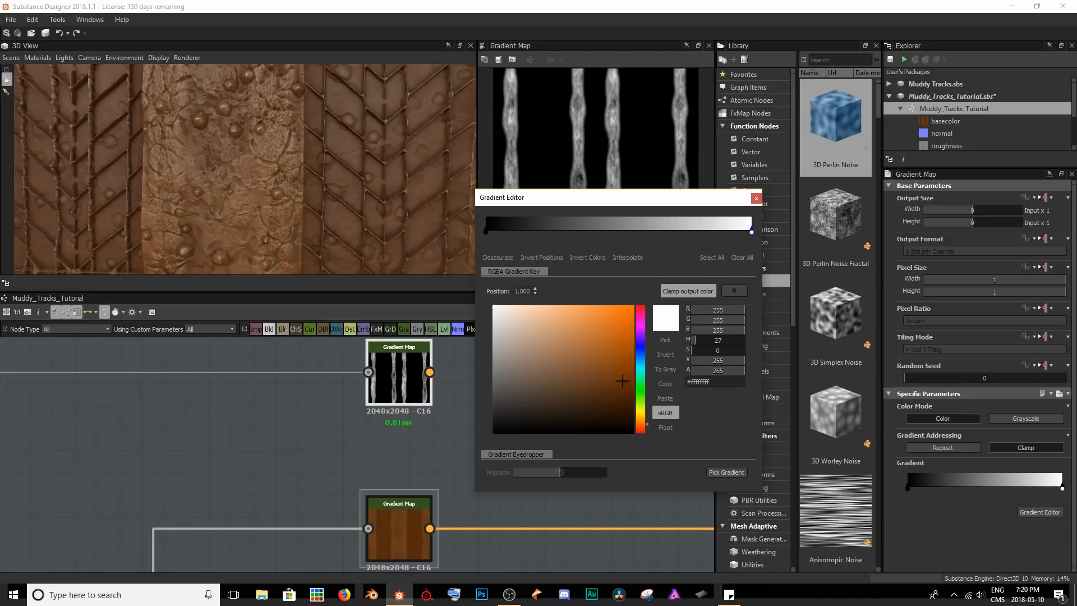
pyautogui.moveTo(615, 375); pyautogui.dragTo(617, 376)
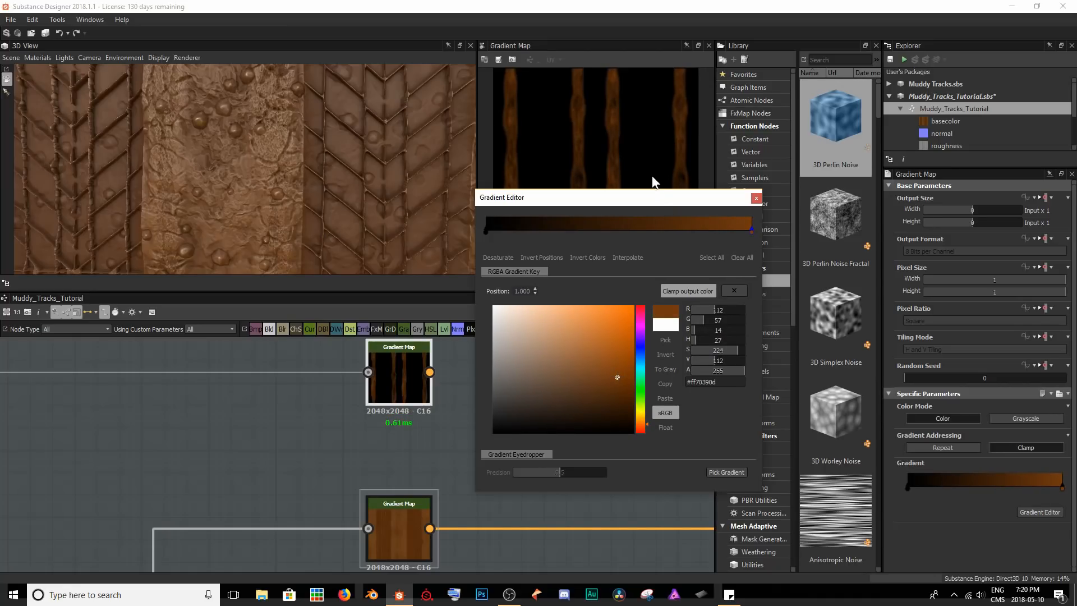
pyautogui.click(595, 360)
pyautogui.click(583, 351)
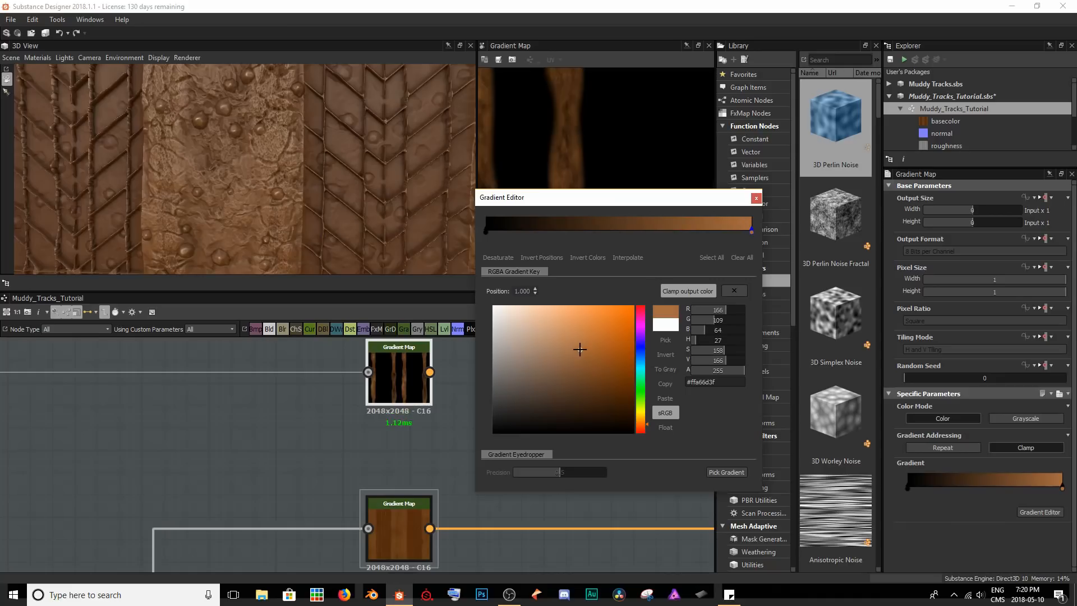
pyautogui.moveTo(512, 137); pyautogui.dragTo(593, 154, button='middle')
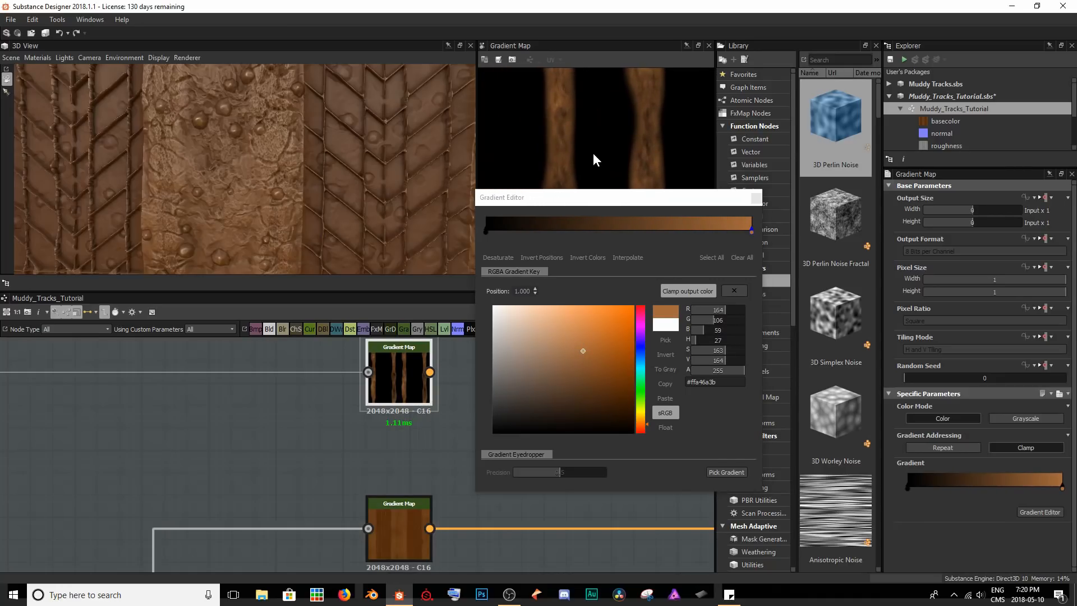
pyautogui.click(485, 232)
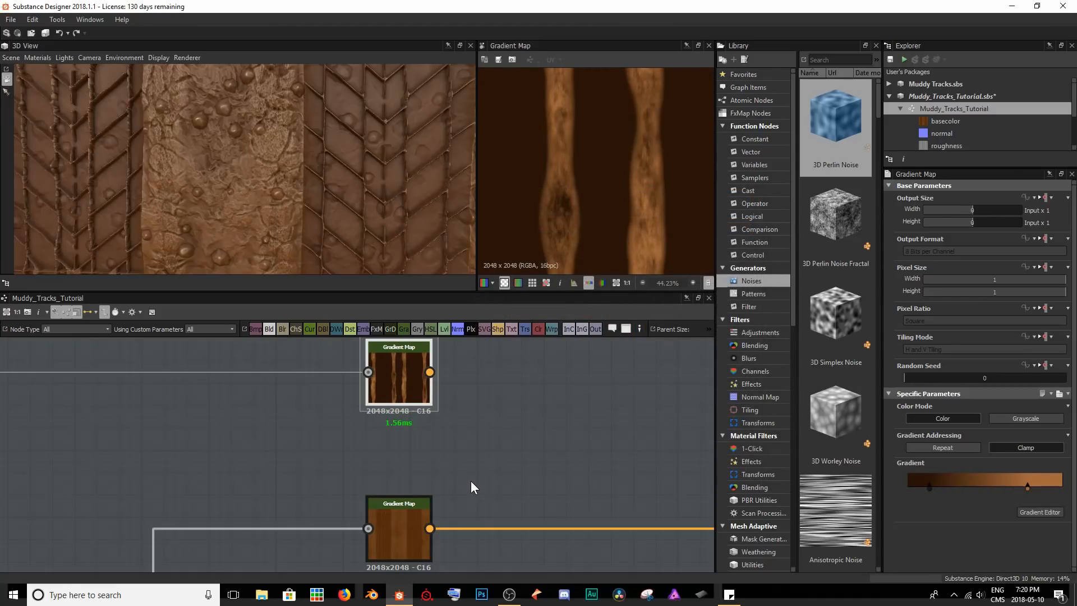
# Insert a Blend node after the brown Gradient Map, connect the stripe Gradient Map as its foreground, and check the cube.
pyautogui.moveTo(493, 461); pyautogui.dragTo(330, 452, button='middle')
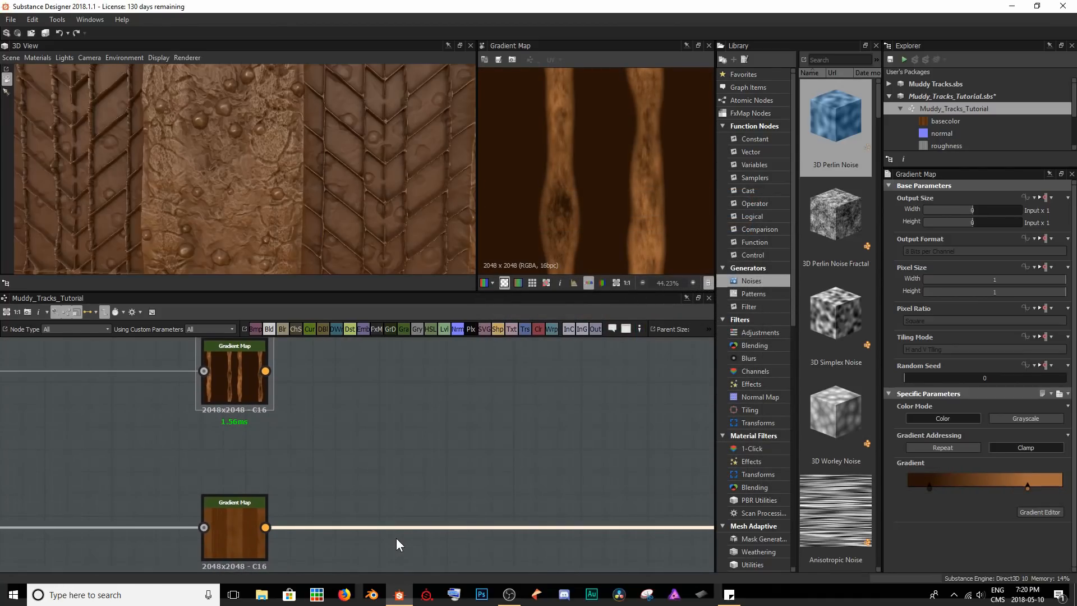
pyautogui.press('space')
pyautogui.write('ble')
pyautogui.press('Return')
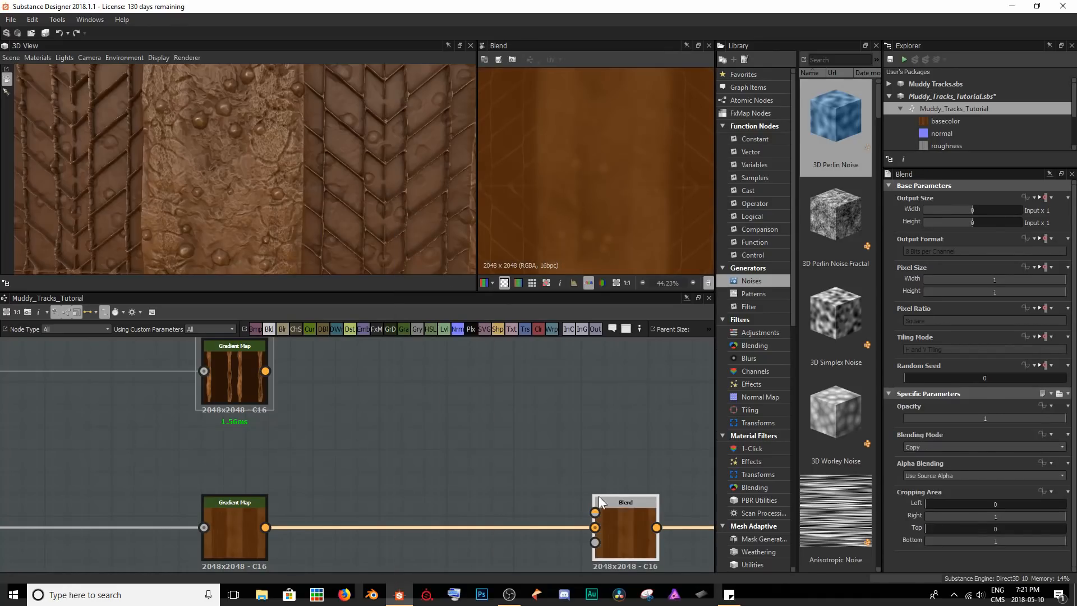
pyautogui.moveTo(616, 533); pyautogui.dragTo(426, 533)
pyautogui.moveTo(265, 370); pyautogui.dragTo(407, 505)
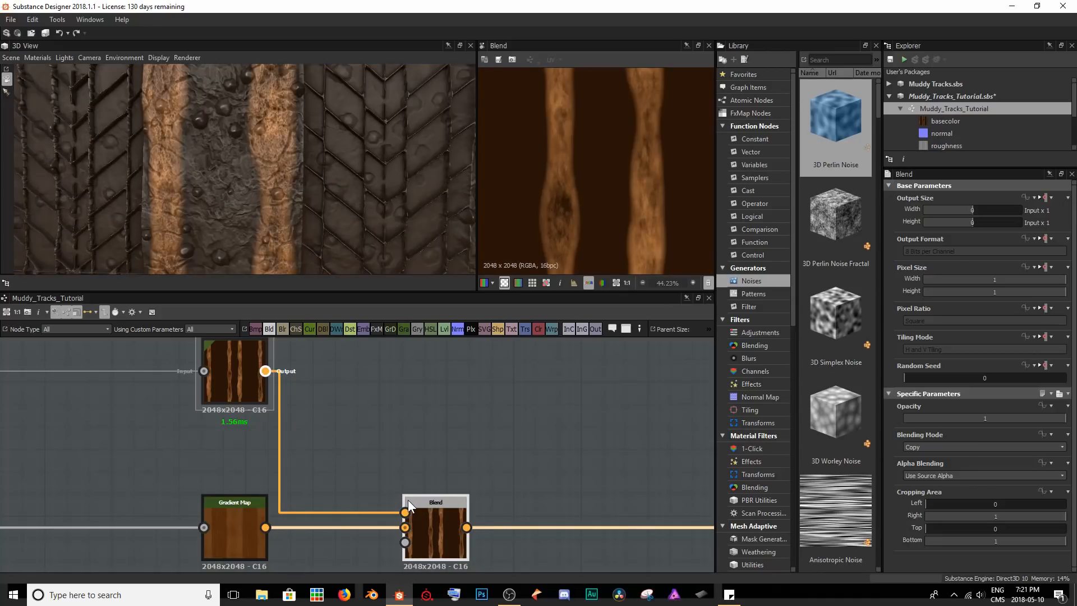
pyautogui.scroll(-8, 268, 127)
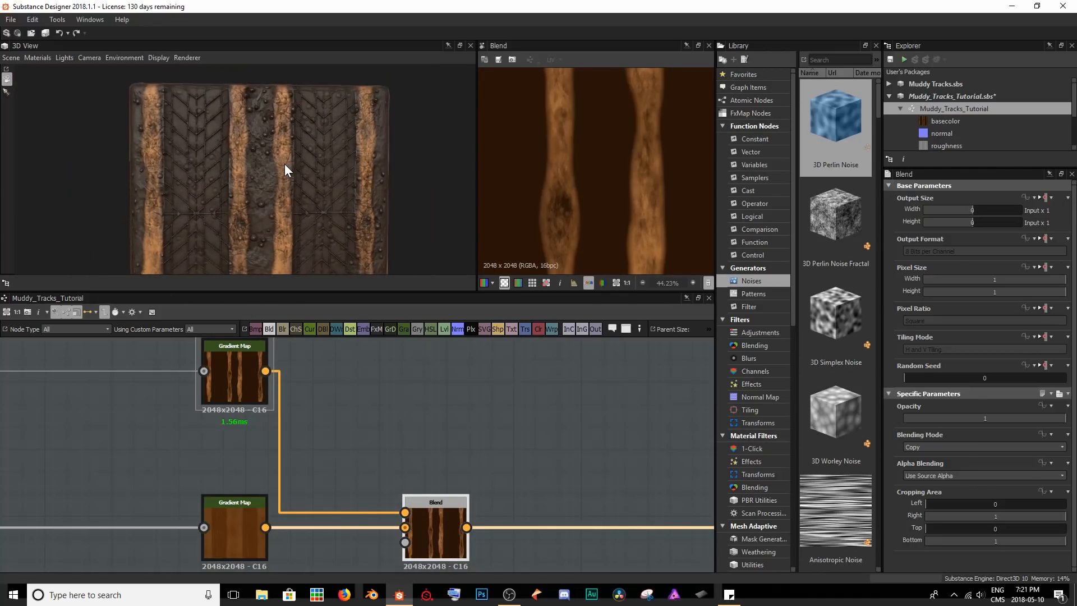
pyautogui.moveTo(285, 164); pyautogui.dragTo(422, 206)
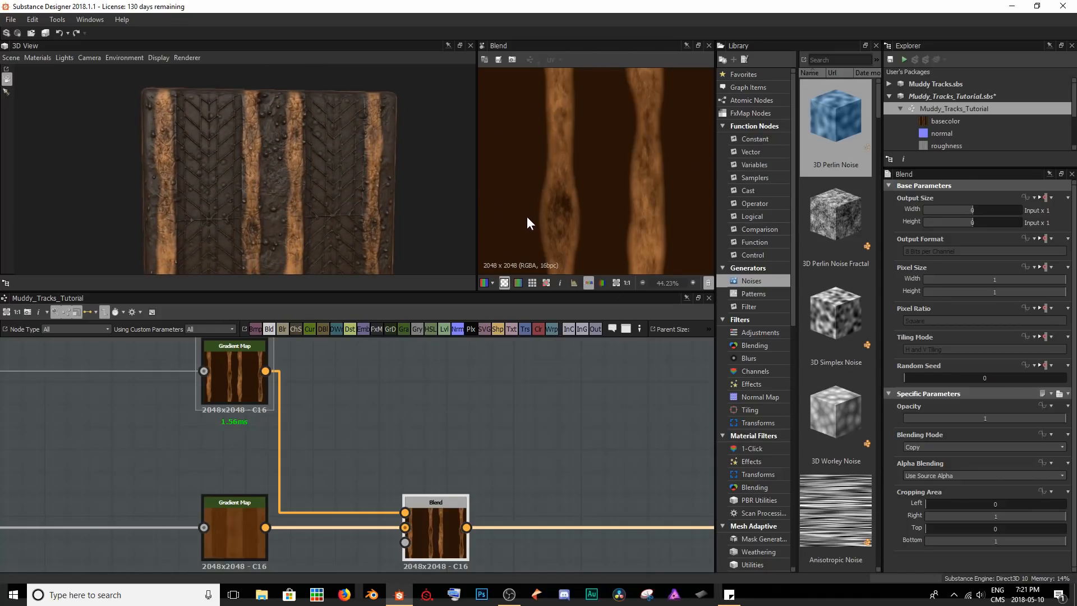
# Preview the brown Gradient Map, then connect the stripe Tile Generator to the Blend node's opacity input as a mask.
pyautogui.doubleClick(234, 536)
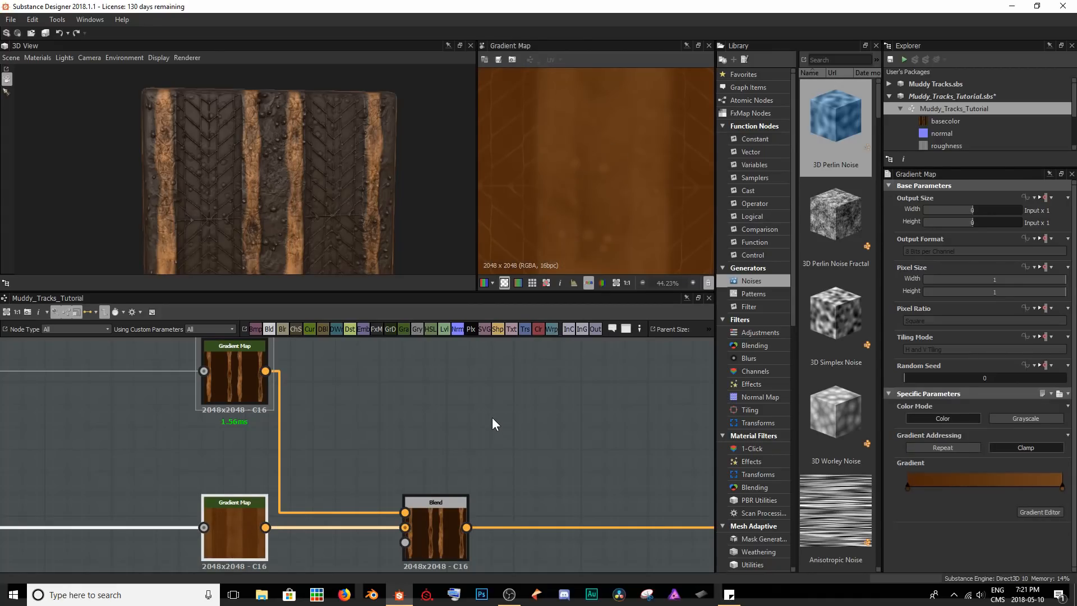
pyautogui.scroll(-5, 435, 461)
pyautogui.moveTo(427, 465); pyautogui.dragTo(464, 425, button='middle')
pyautogui.moveTo(337, 471); pyautogui.dragTo(600, 470, button='middle')
pyautogui.scroll(-2, 307, 466)
pyautogui.moveTo(452, 459); pyautogui.dragTo(333, 487, button='middle')
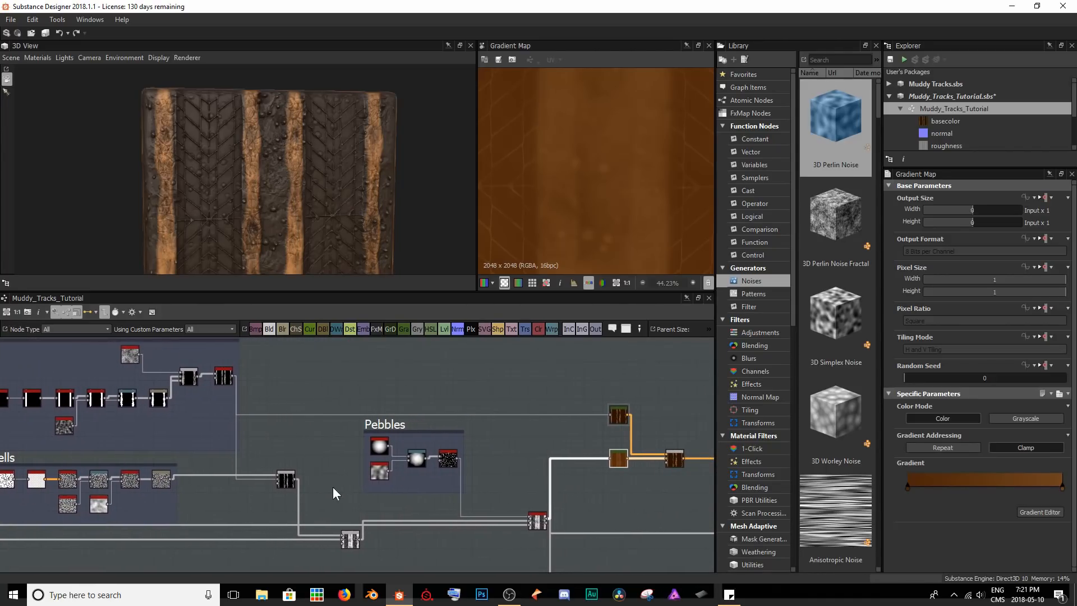
pyautogui.doubleClick(225, 377)
pyautogui.scroll(-3, 617, 140)
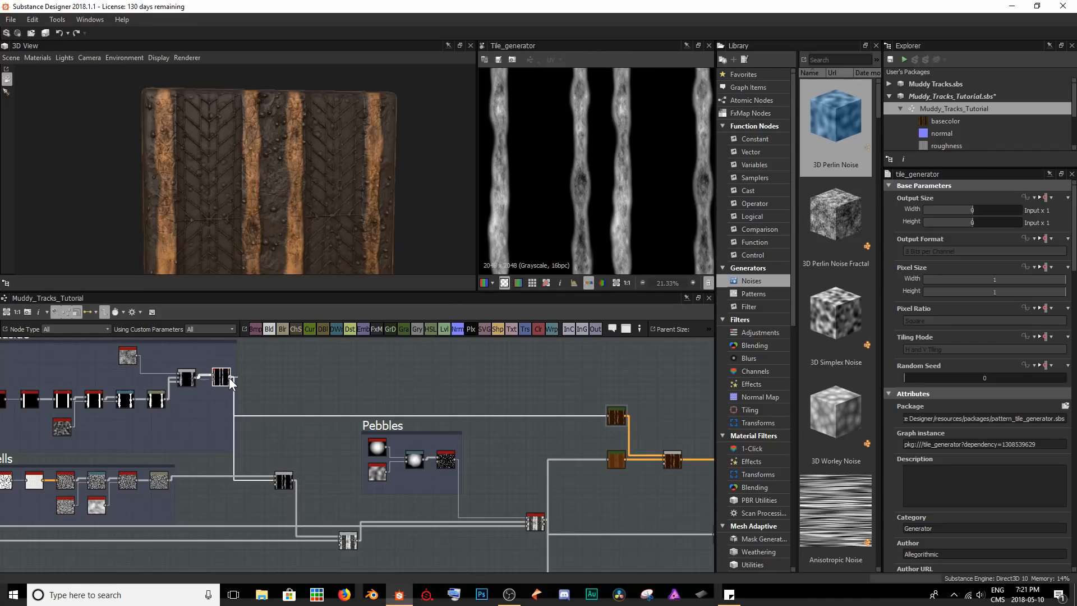
pyautogui.moveTo(230, 378); pyautogui.dragTo(671, 466)
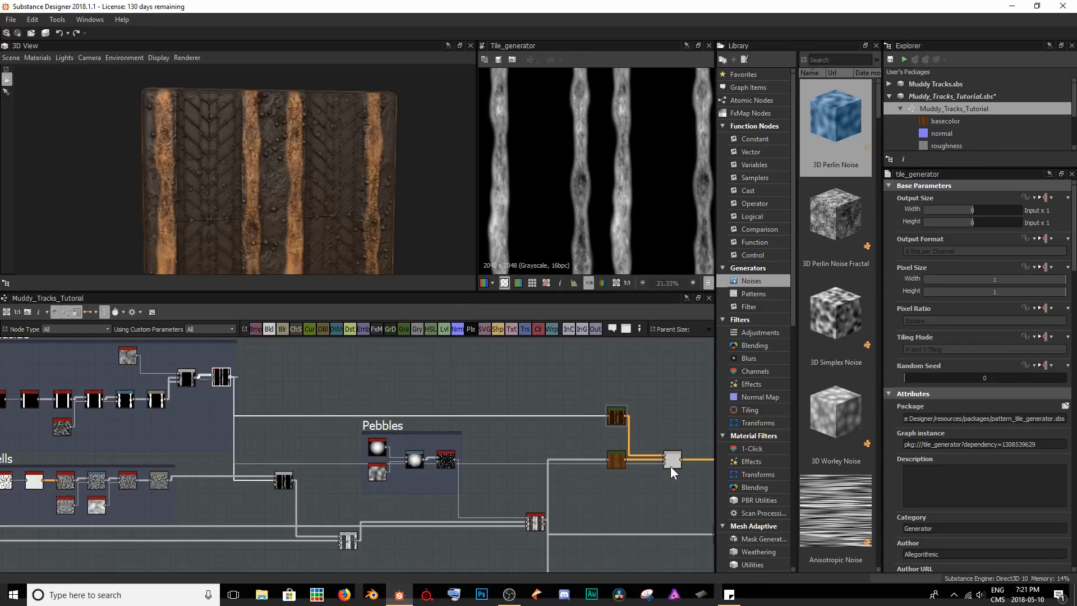
# Preview the Blend node and examine the masked light brown stripes in the 2D image and on the cube.
pyautogui.moveTo(651, 464); pyautogui.dragTo(521, 457, button='middle')
pyautogui.scroll(4, 555, 456)
pyautogui.moveTo(593, 448); pyautogui.dragTo(573, 449, button='middle')
pyautogui.doubleClick(505, 443)
pyautogui.scroll(3, 581, 190)
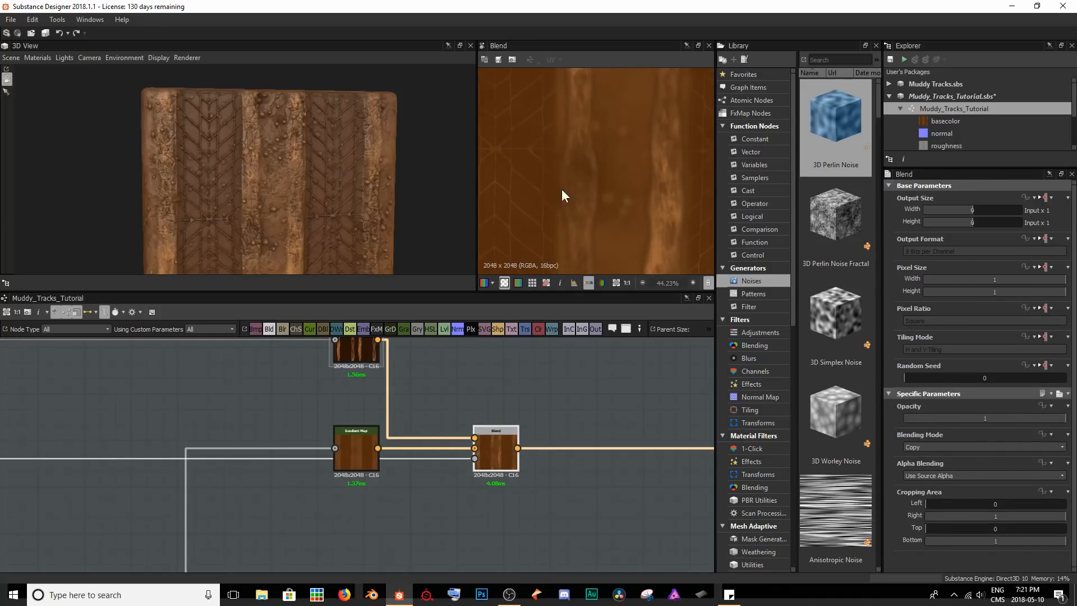
pyautogui.scroll(4, 339, 197)
pyautogui.moveTo(336, 197); pyautogui.dragTo(345, 217)
# Insert a Levels node on the mask link into the Blend and place it below the brown Gradient Map.
pyautogui.click(420, 454)
pyautogui.press('space')
pyautogui.write('leve')
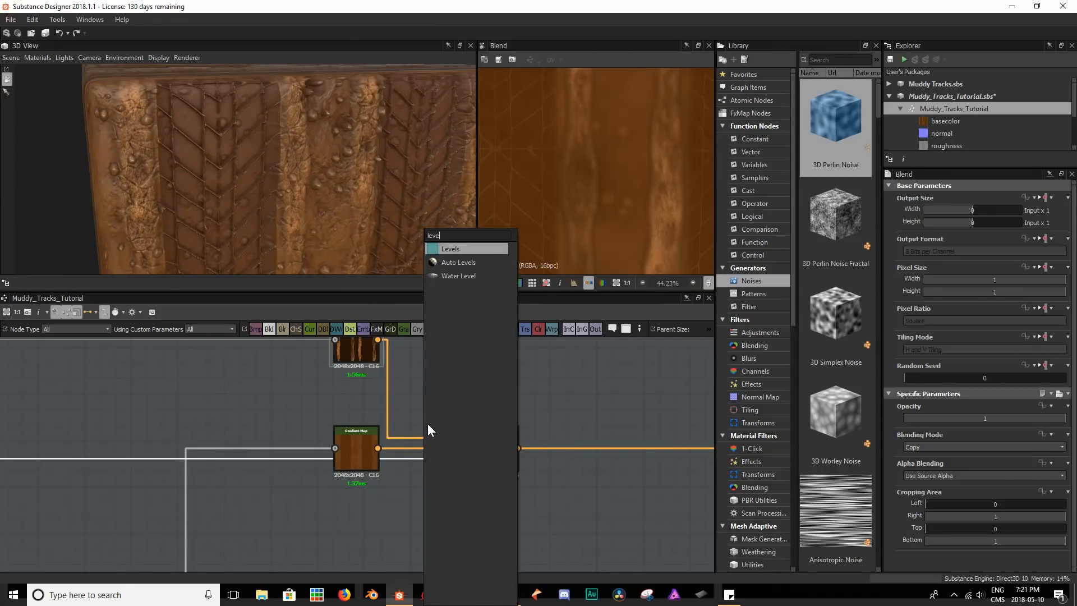
pyautogui.press('Return')
pyautogui.scroll(-5, 219, 463)
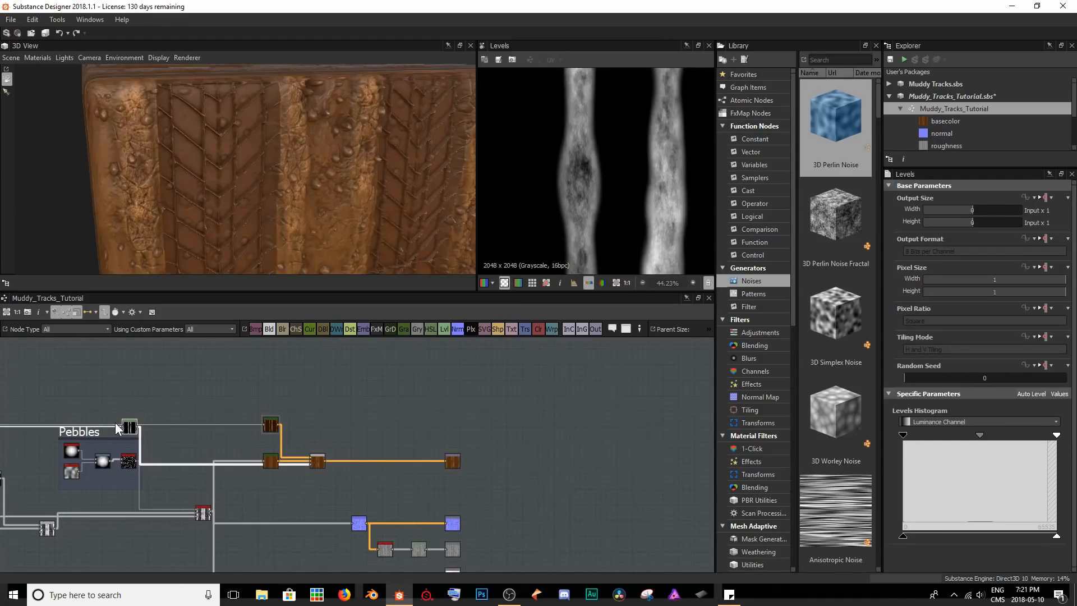
pyautogui.moveTo(129, 427); pyautogui.dragTo(271, 480)
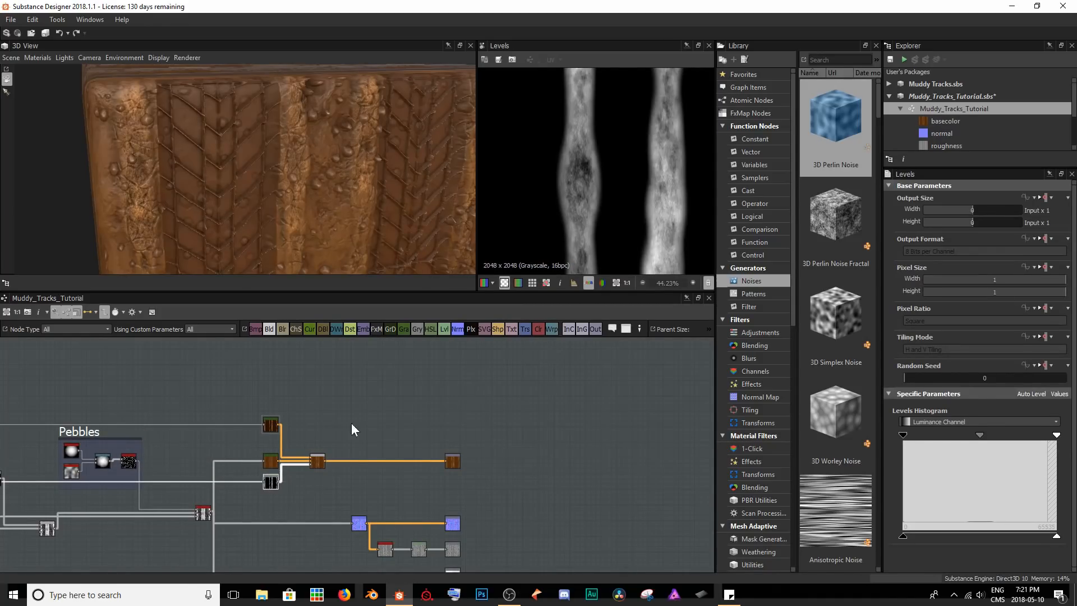
# Preview the Blend result and raise the Levels node's input black point to about a third of the histogram.
pyautogui.moveTo(304, 194); pyautogui.dragTo(320, 175)
pyautogui.scroll(2, 318, 173)
pyautogui.moveTo(231, 238); pyautogui.dragTo(300, 236)
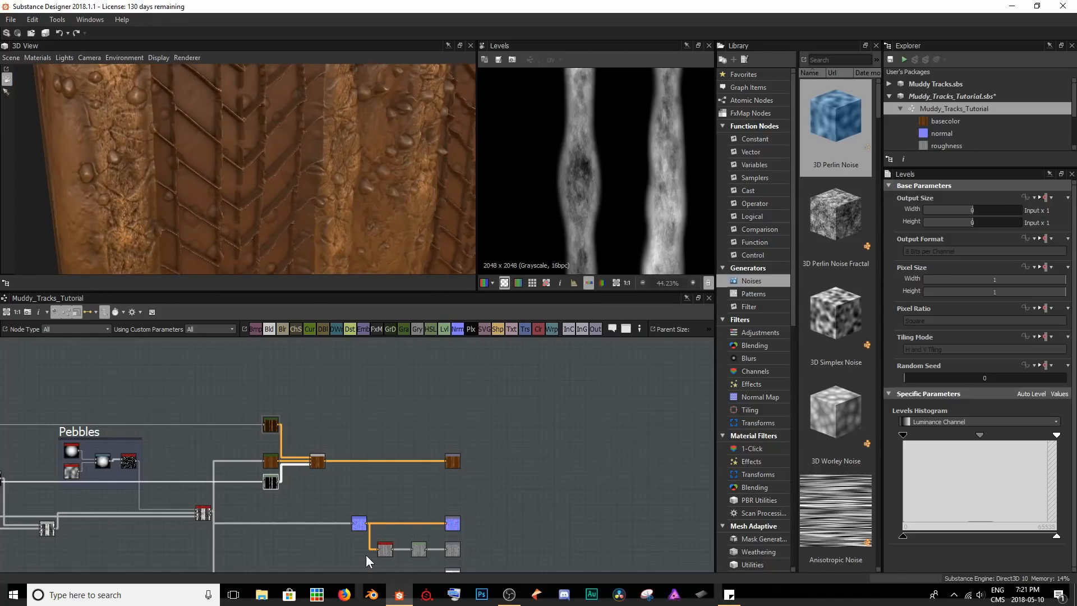
pyautogui.scroll(5, 304, 500)
pyautogui.moveTo(288, 489); pyautogui.dragTo(375, 520, button='middle')
pyautogui.doubleClick(424, 428)
pyautogui.click(299, 482)
pyautogui.moveTo(903, 434); pyautogui.dragTo(957, 448)
pyautogui.scroll(4, 624, 181)
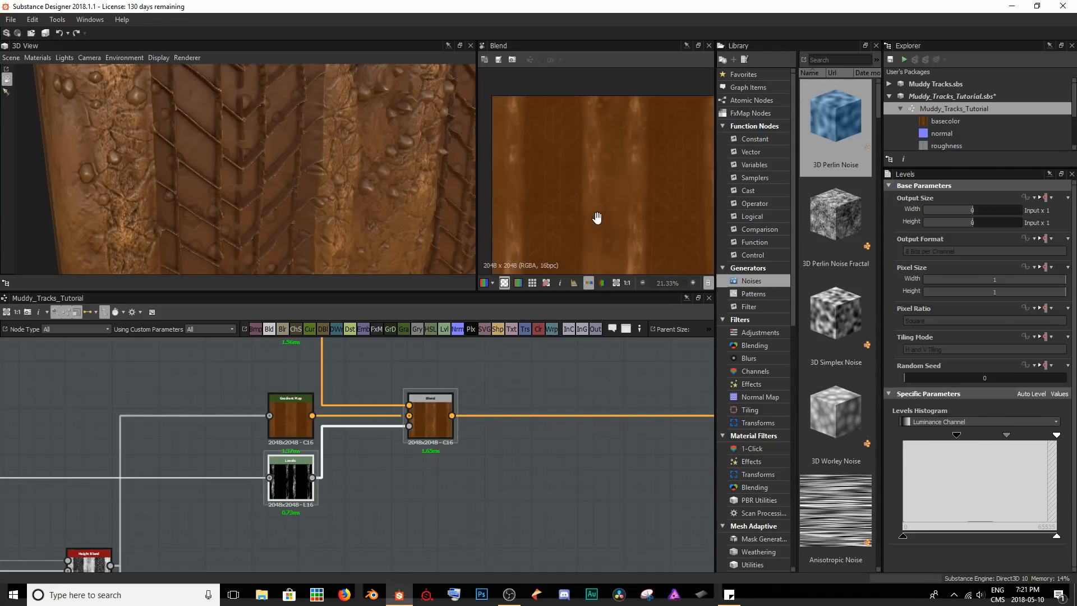
# Lower the Levels output white point to about half, narrow the input range, save the package and check the cube.
pyautogui.moveTo(903, 536)
pyautogui.mouseDown()
pyautogui.moveTo(944, 533)
pyautogui.moveTo(882, 540)
pyautogui.mouseUp()
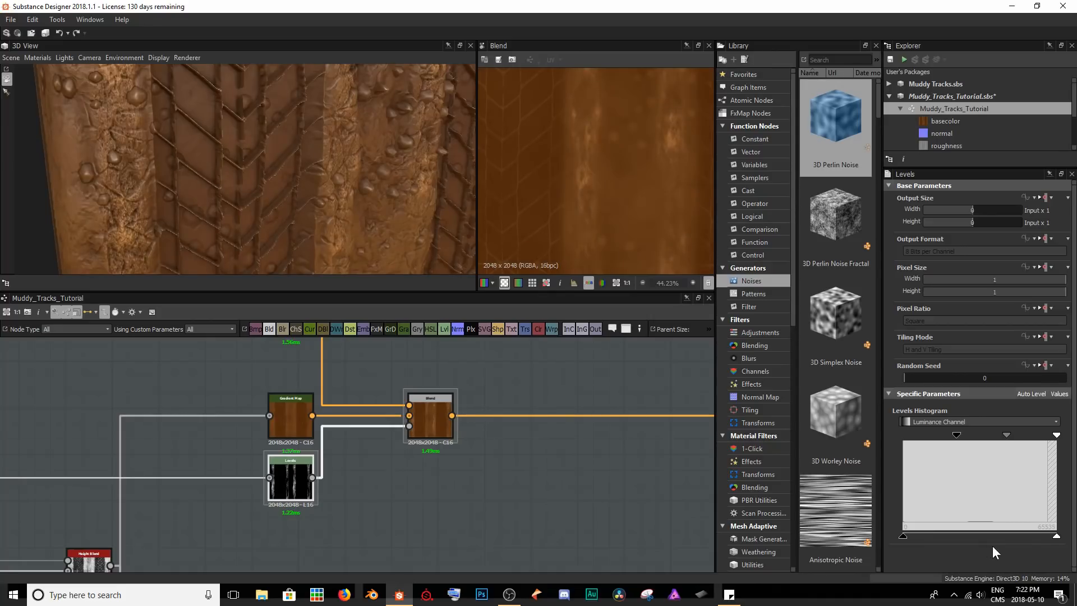
pyautogui.moveTo(1057, 536); pyautogui.dragTo(981, 538)
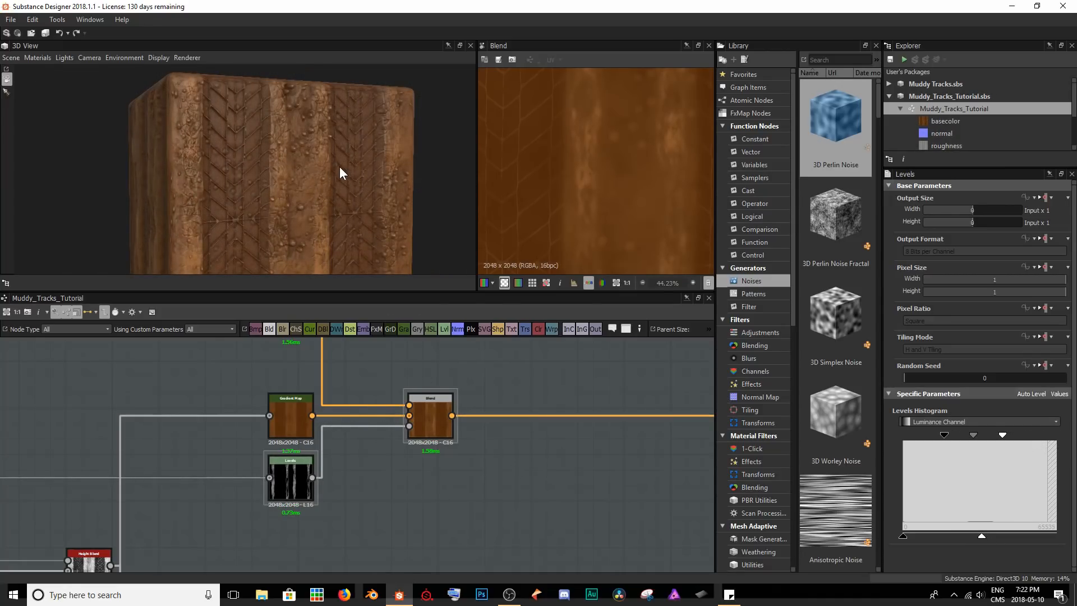
pyautogui.scroll(6, 325, 201)
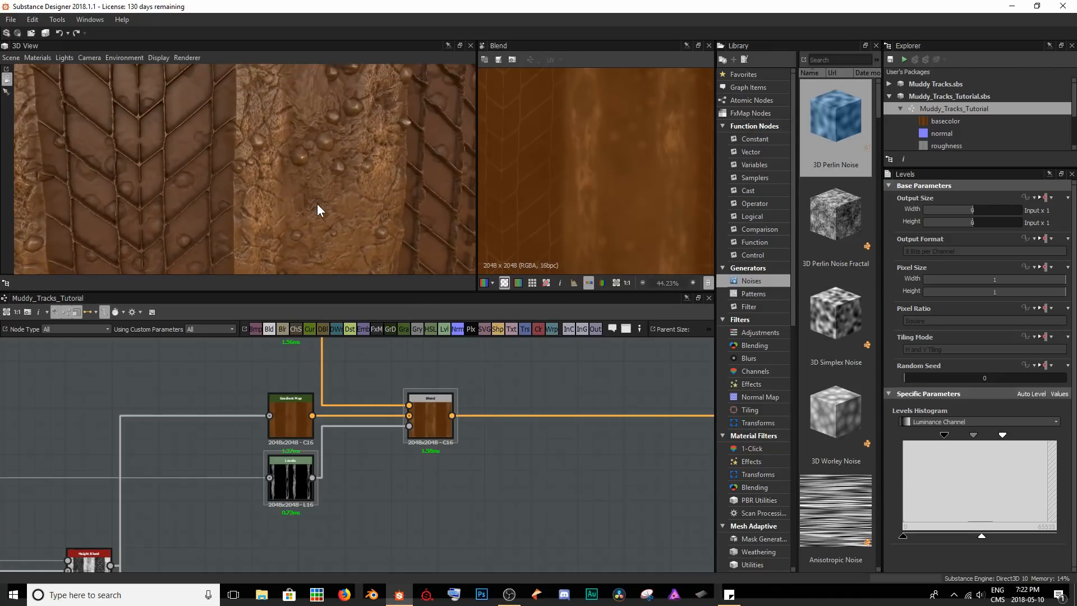
# Add a Gradient Map fed by the pebbles Tile Generator above the base color Blend, and move the striped brown Gradient Map down.
pyautogui.moveTo(314, 160); pyautogui.dragTo(189, 114)
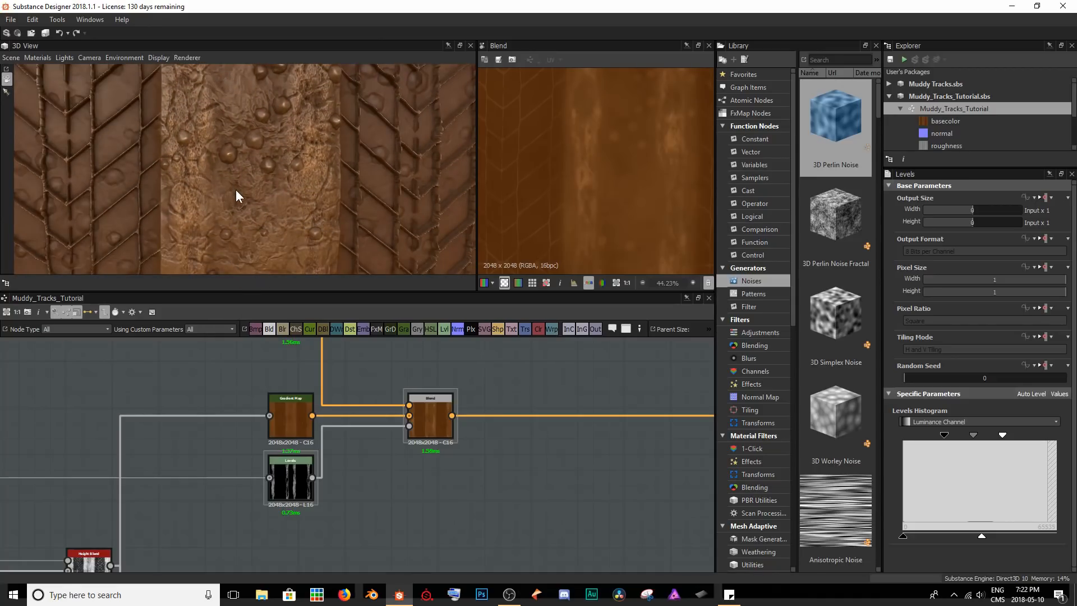
pyautogui.scroll(-4, 485, 402)
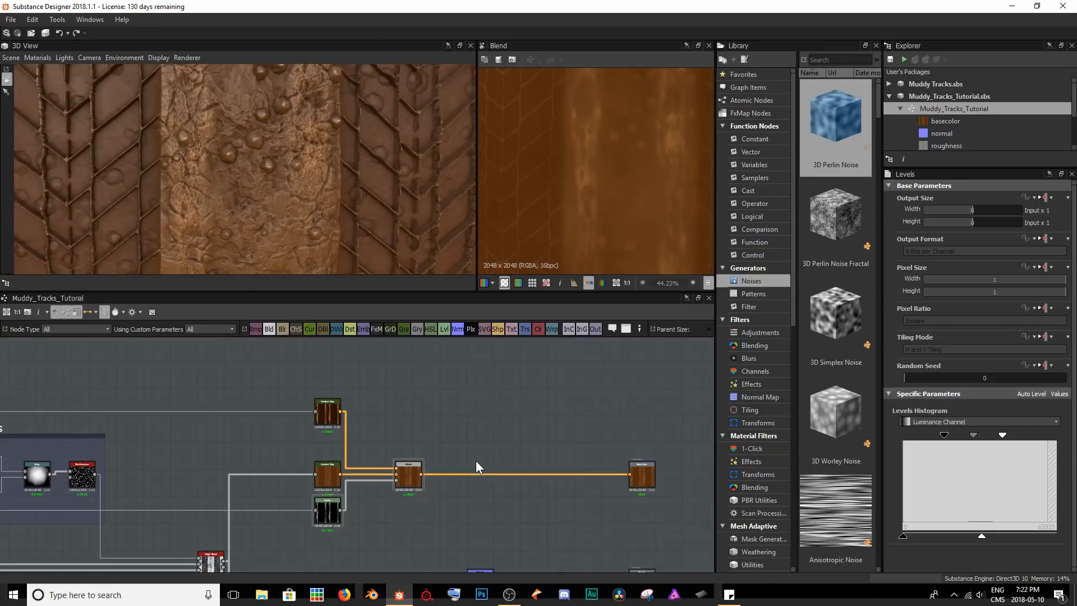
pyautogui.doubleClick(327, 412)
pyautogui.doubleClick(85, 477)
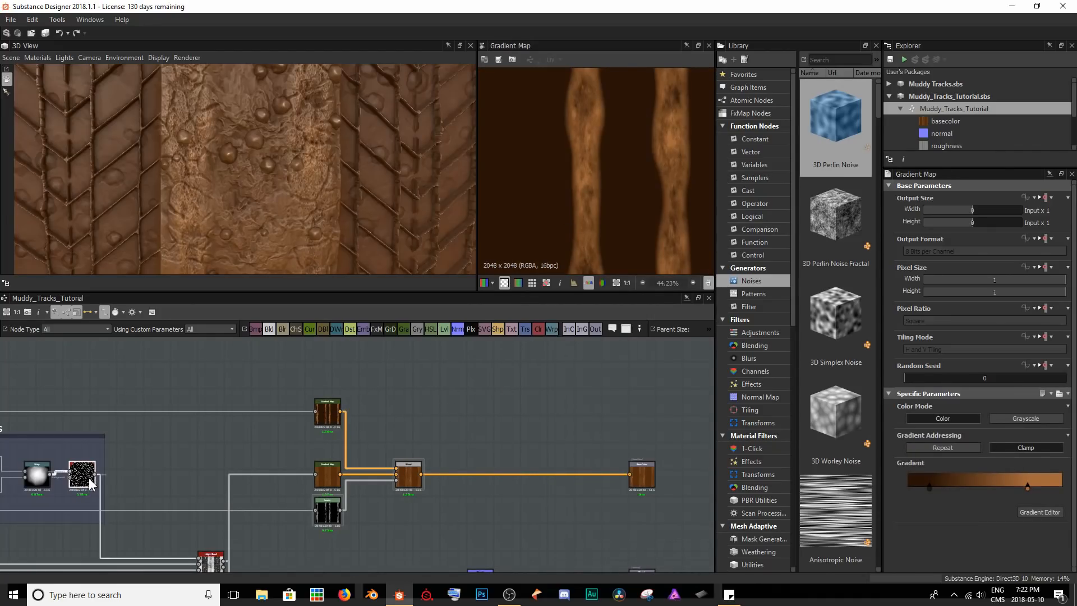
pyautogui.scroll(-4, 592, 135)
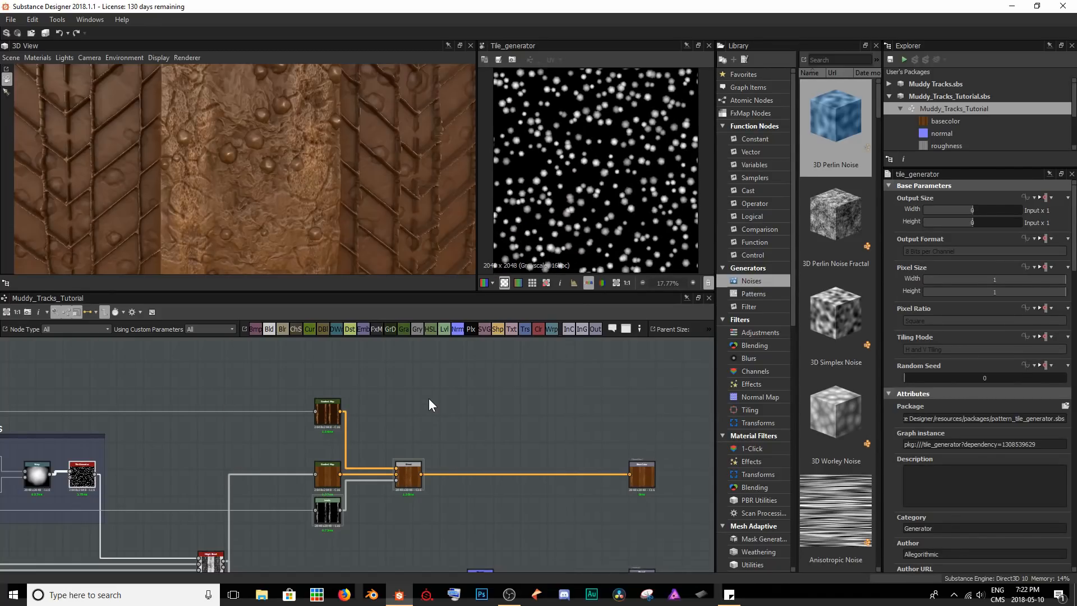
pyautogui.press('space')
pyautogui.write('gra')
pyautogui.press('Return')
pyautogui.moveTo(96, 475); pyautogui.dragTo(416, 401)
pyautogui.moveTo(328, 419); pyautogui.dragTo(328, 449)
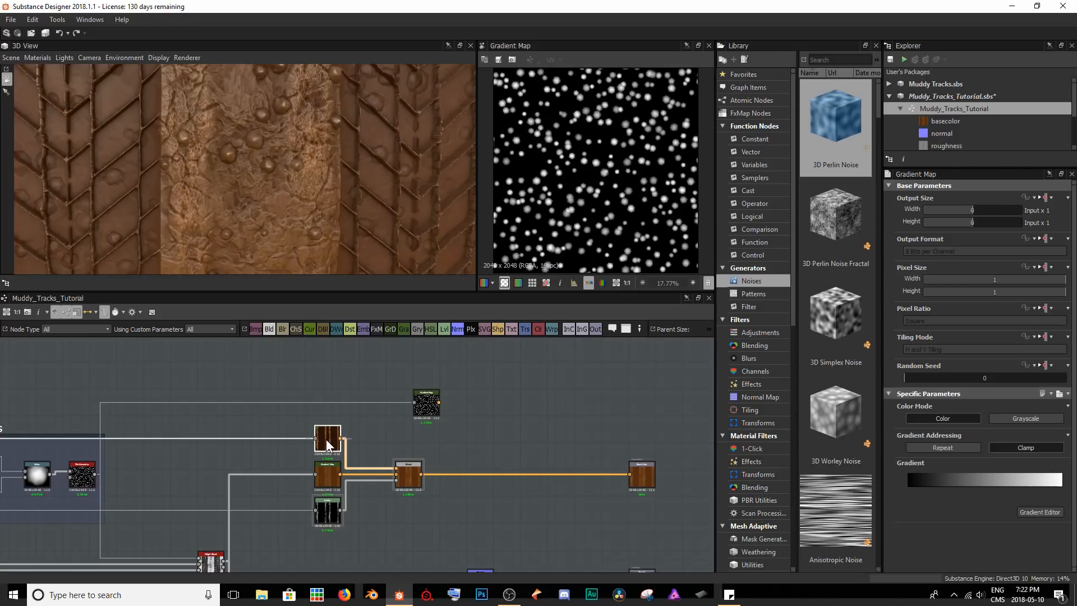
# Open the pebble Gradient Map's gradient and set its end key to a slate blue-grey, #697583.
pyautogui.click(425, 402)
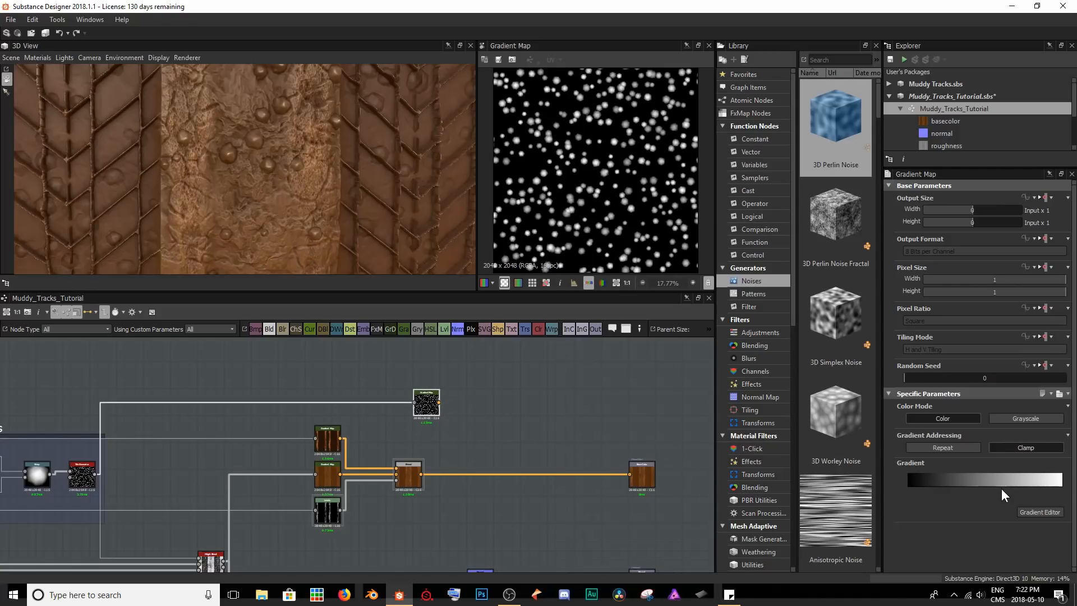
pyautogui.click(1024, 509)
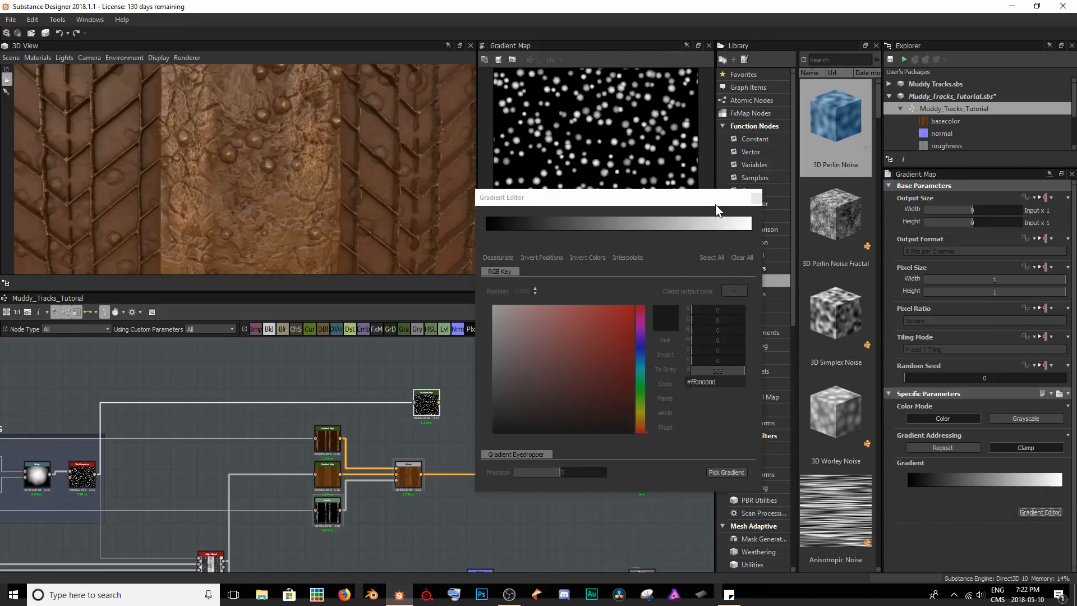
pyautogui.click(749, 230)
pyautogui.scroll(3, 580, 121)
pyautogui.moveTo(608, 378)
pyautogui.mouseDown()
pyautogui.moveTo(498, 357)
pyautogui.moveTo(520, 367)
pyautogui.mouseUp()
pyautogui.click(638, 356)
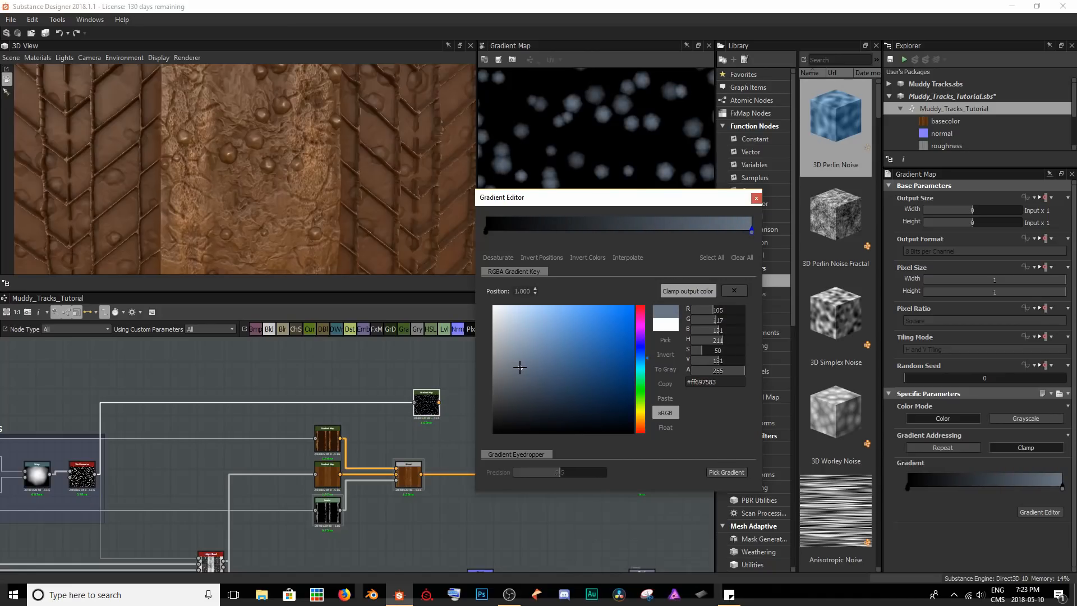
# Add a gradient key at position 0.245 and colour it dark slate, RGB 53, 63, 73.
pyautogui.click(486, 231)
pyautogui.click(528, 231)
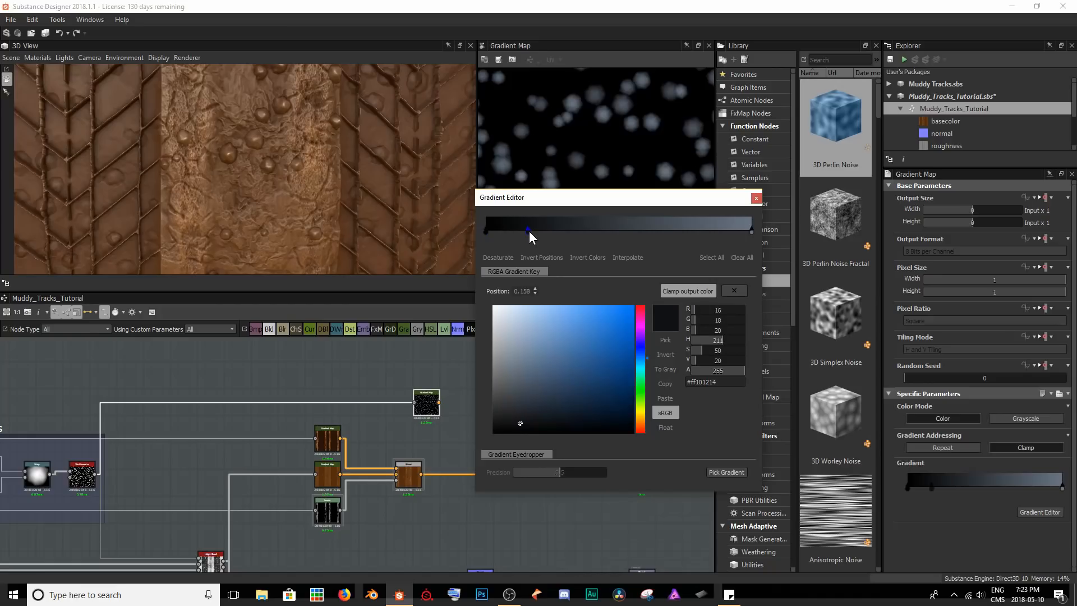
pyautogui.moveTo(528, 231)
pyautogui.mouseDown()
pyautogui.moveTo(627, 230)
pyautogui.moveTo(547, 229)
pyautogui.mouseUp()
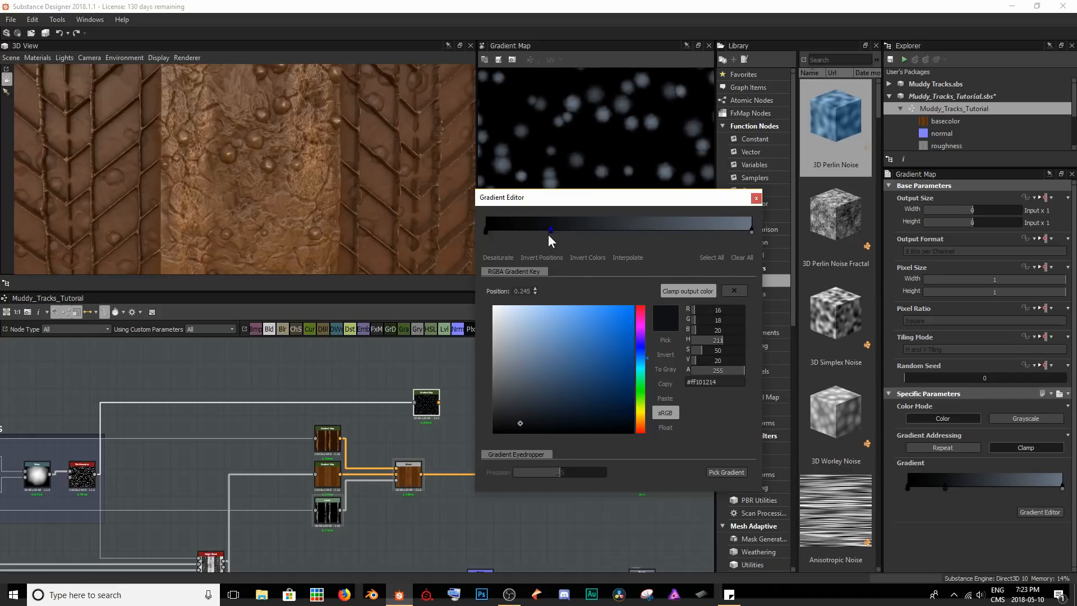
pyautogui.moveTo(567, 353)
pyautogui.mouseDown()
pyautogui.moveTo(526, 378)
pyautogui.moveTo(520, 398)
pyautogui.moveTo(531, 397)
pyautogui.mouseUp()
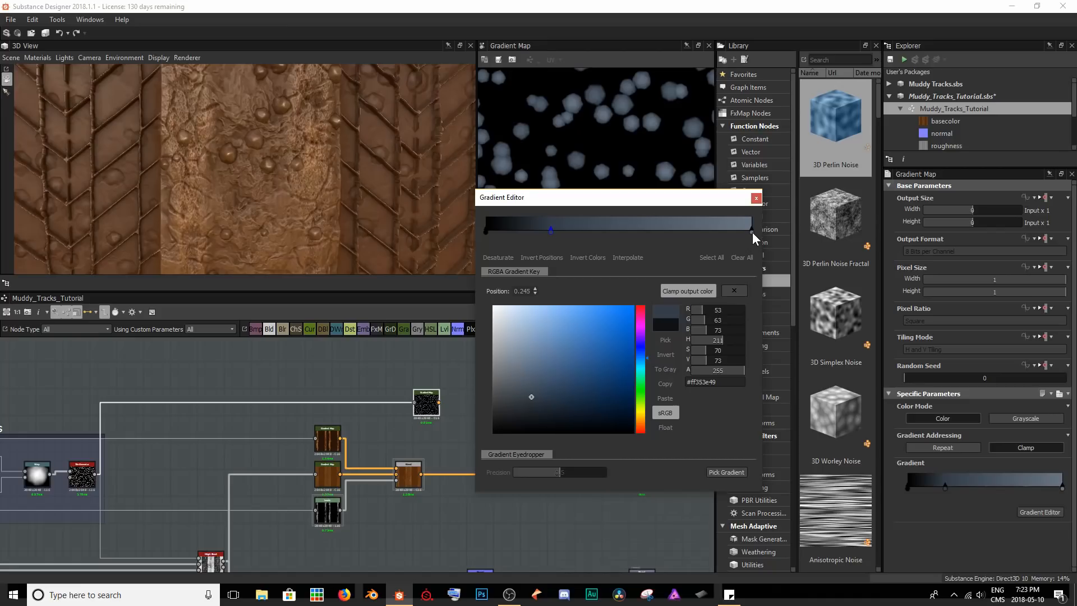
# Add a lighter #9ba3ac key at position 0.981 and move the slate blue-grey key to 0.675.
pyautogui.moveTo(753, 231); pyautogui.dragTo(732, 230)
pyautogui.moveTo(516, 358); pyautogui.dragTo(506, 346)
pyautogui.scroll(3, 614, 122)
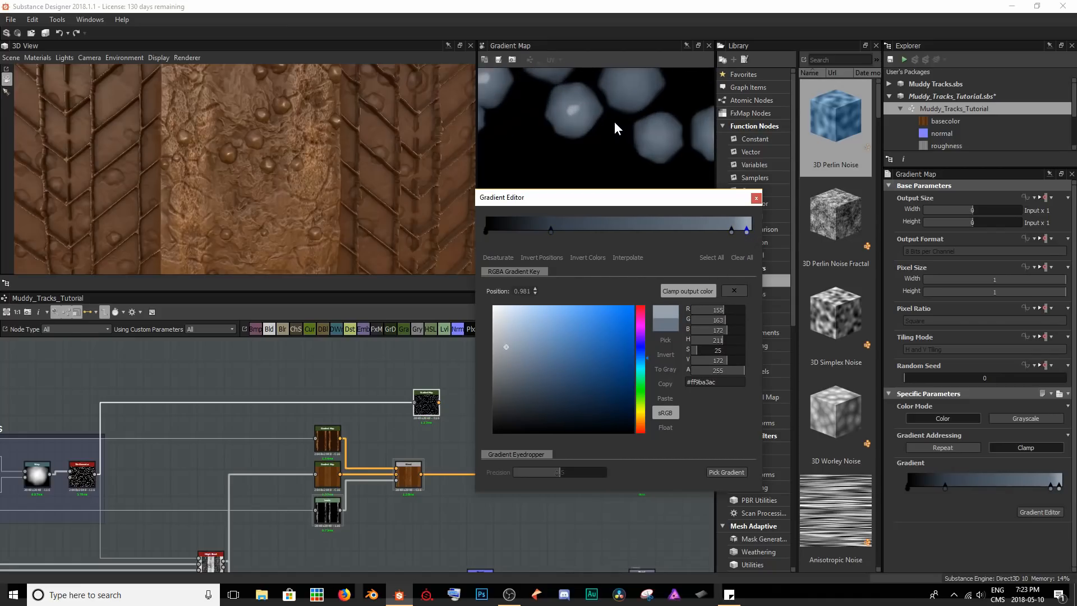
pyautogui.moveTo(731, 230); pyautogui.dragTo(664, 237)
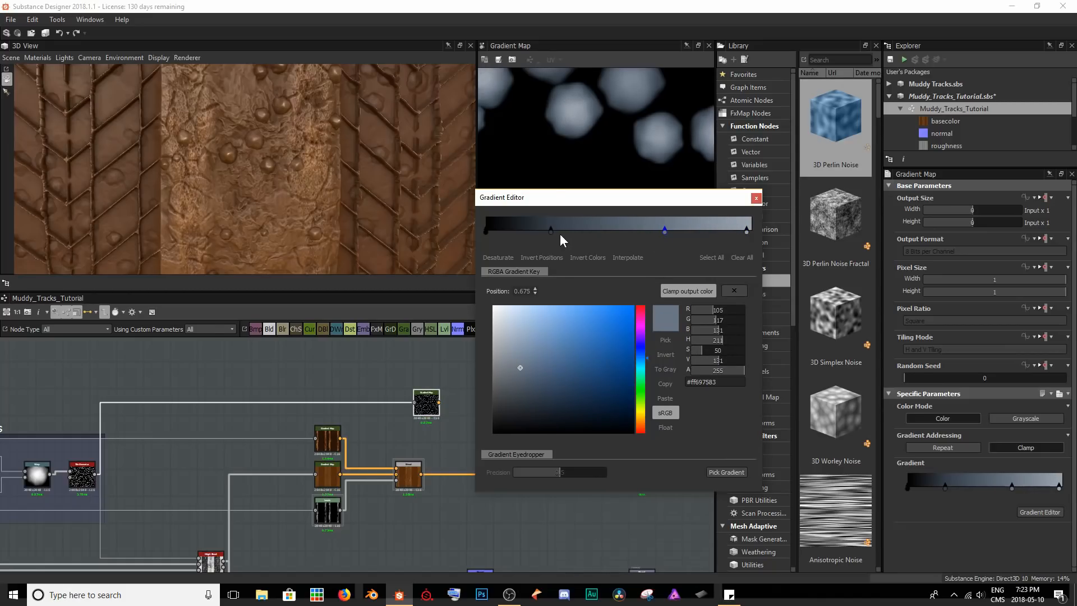
# Recolour the black start key dark brown #361b07 at position 0.186, move the dark slate key to about 0.4, and close the gradient.
pyautogui.click(486, 231)
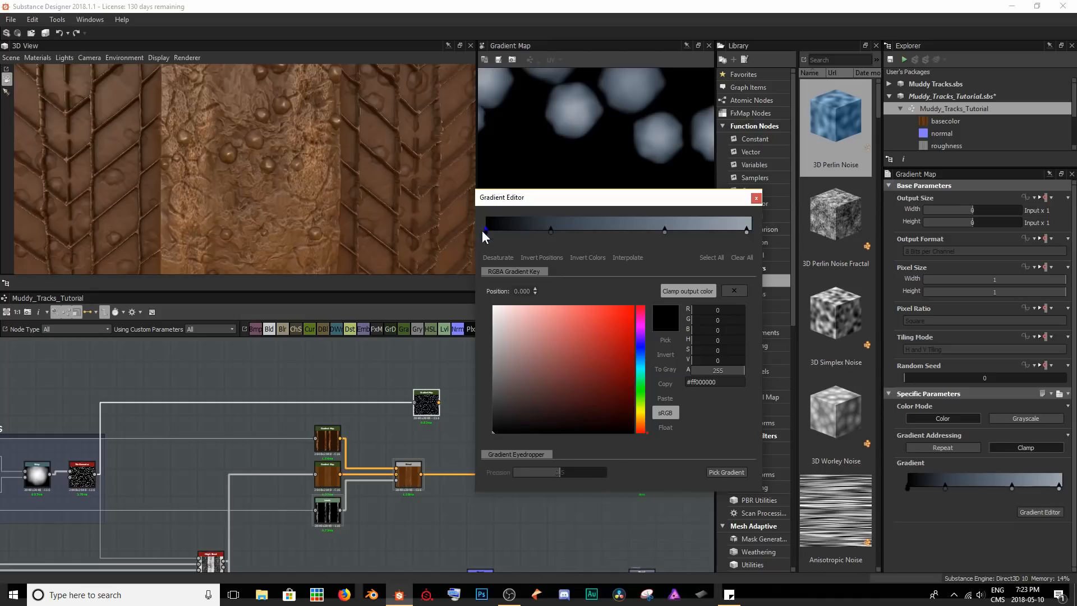
pyautogui.moveTo(637, 415)
pyautogui.mouseDown()
pyautogui.moveTo(639, 427)
pyautogui.moveTo(615, 405)
pyautogui.mouseUp()
pyautogui.click(609, 407)
pyautogui.click(641, 425)
pyautogui.moveTo(488, 231)
pyautogui.mouseDown()
pyautogui.moveTo(609, 234)
pyautogui.moveTo(535, 233)
pyautogui.mouseUp()
pyautogui.click(553, 230)
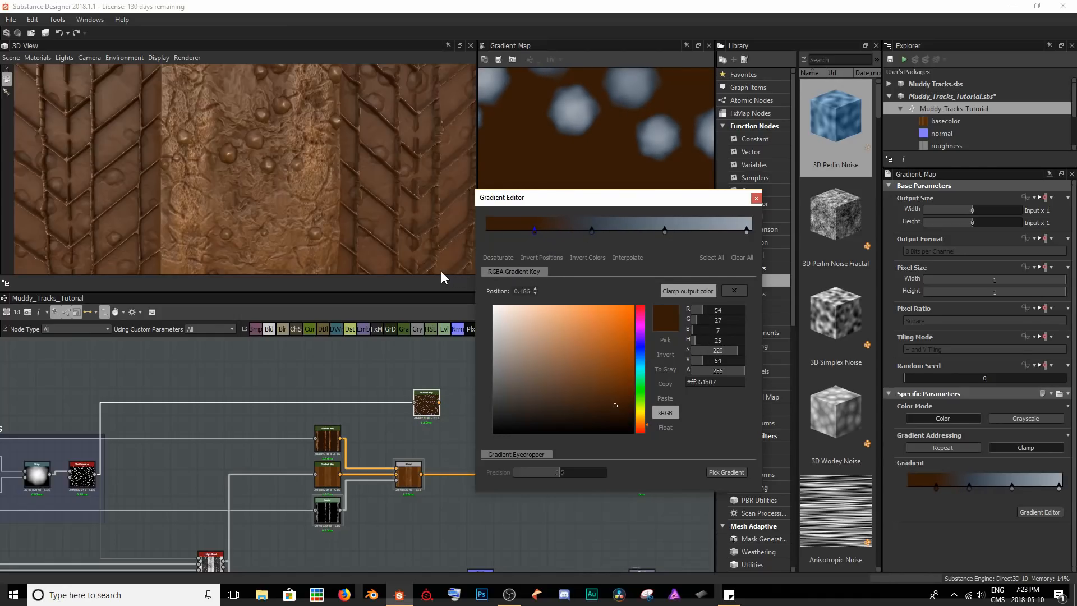
pyautogui.click(756, 198)
# Insert a Blend before the base color output, with the pebble Gradient Map as foreground and the Tile Generator as mask.
pyautogui.click(523, 475)
pyautogui.press('space')
pyautogui.write('ble')
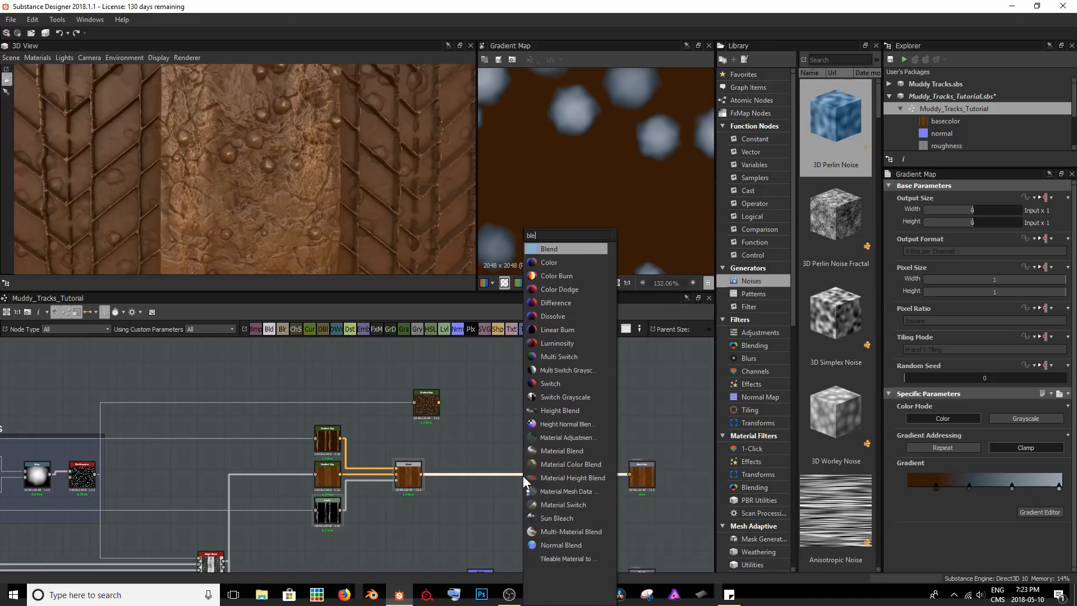
pyautogui.press('Return')
pyautogui.moveTo(439, 403); pyautogui.dragTo(513, 467)
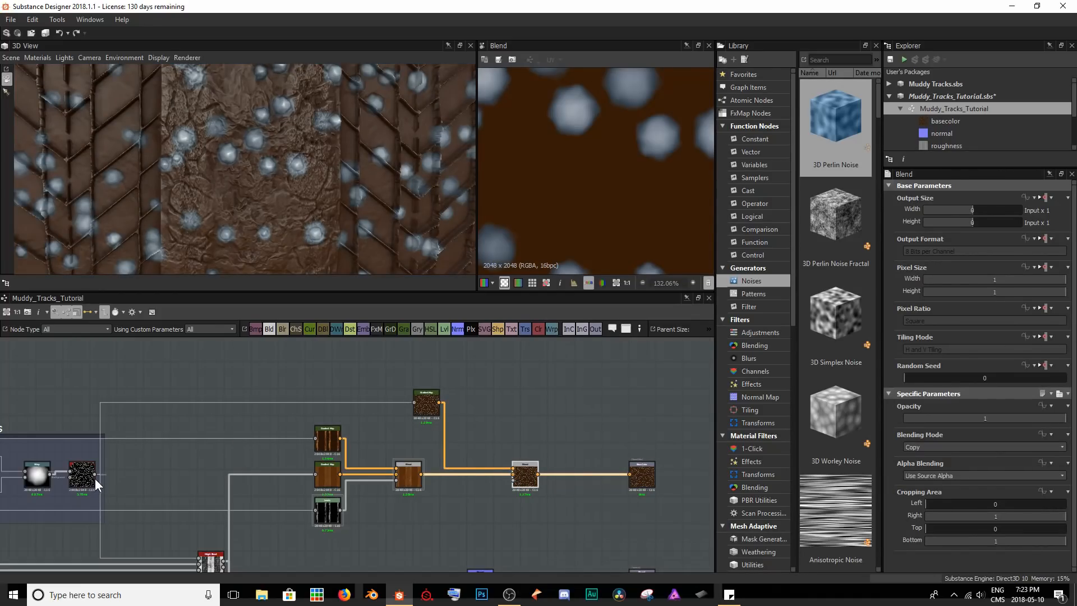
pyautogui.moveTo(95, 476); pyautogui.dragTo(519, 483)
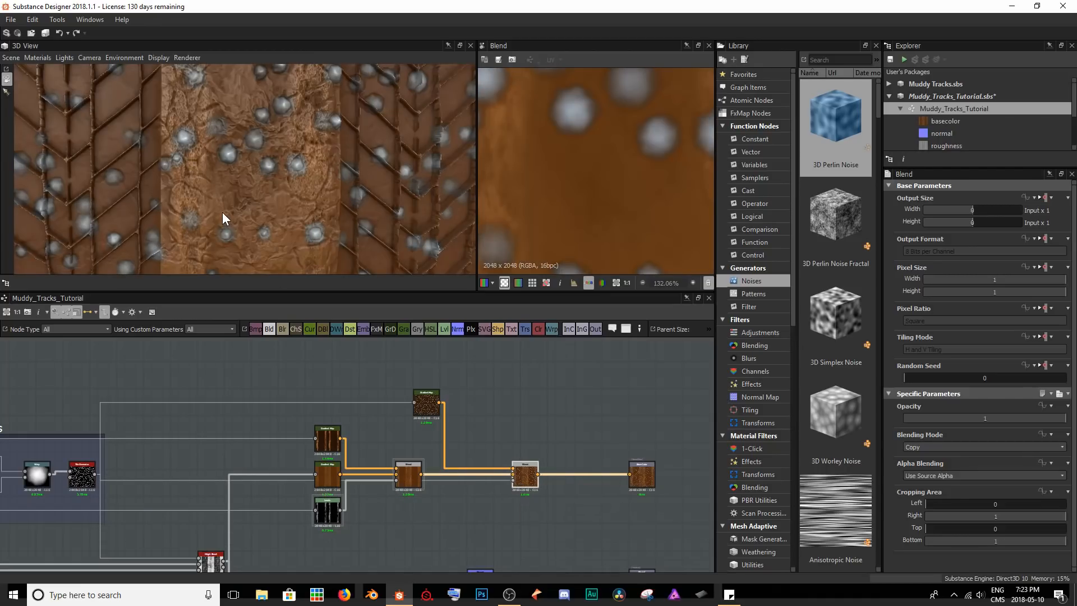
# Insert a Levels node on the pebble mask link and place it below the first Blend.
pyautogui.scroll(5, 224, 202)
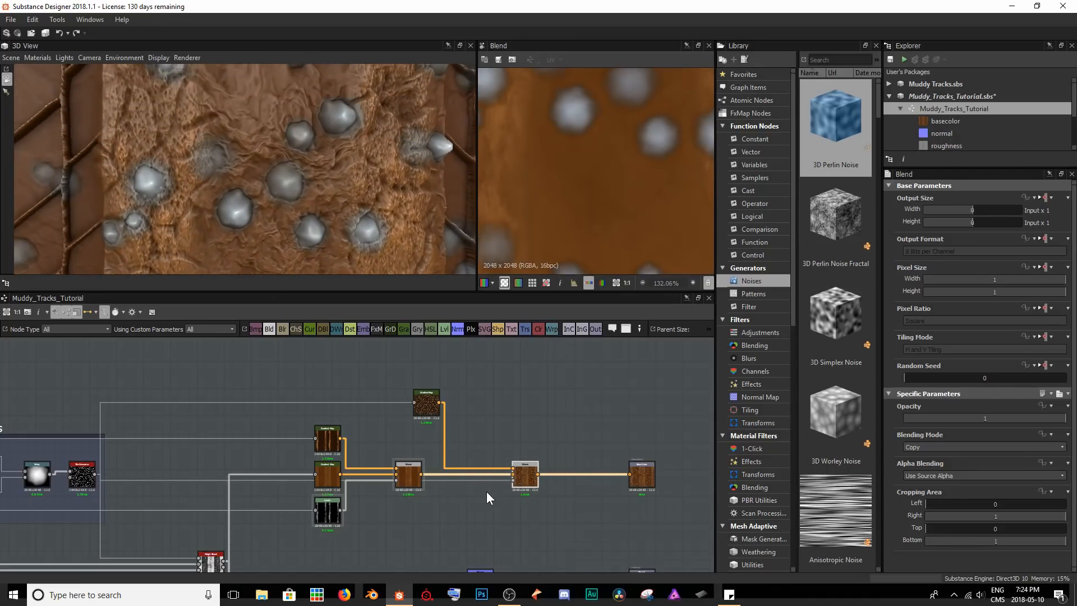
pyautogui.click(477, 479)
pyautogui.press('space')
pyautogui.write('leve')
pyautogui.press('Return')
pyautogui.moveTo(311, 470); pyautogui.dragTo(410, 503)
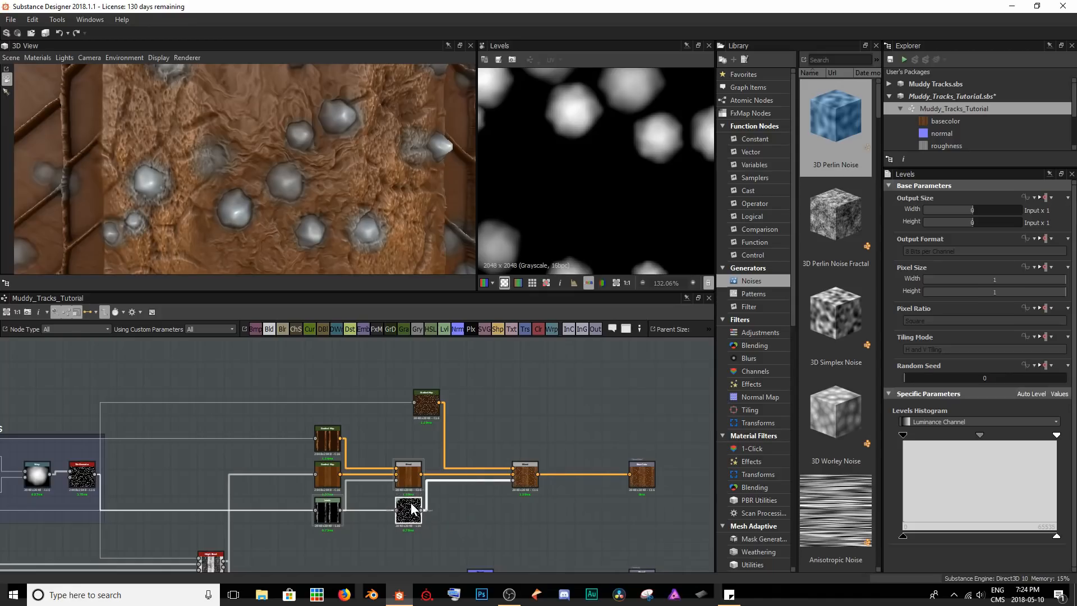
# Raise the pebble Levels' input black point to about two thirds, lower its white point to about 0.9, and check the cube.
pyautogui.moveTo(904, 436); pyautogui.dragTo(1004, 435)
pyautogui.scroll(-3, 287, 151)
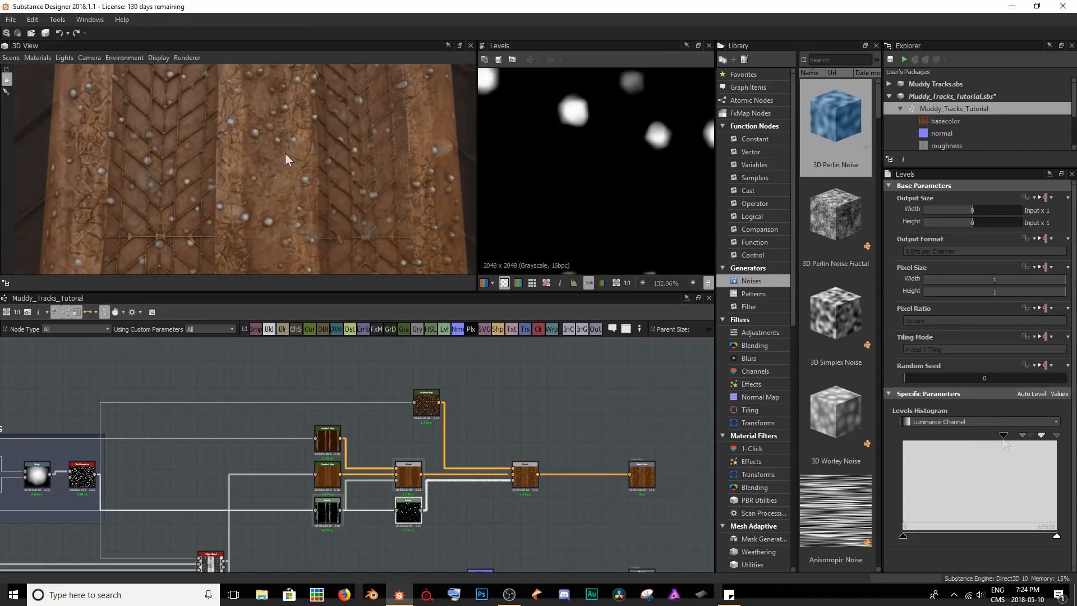
pyautogui.scroll(5, 274, 172)
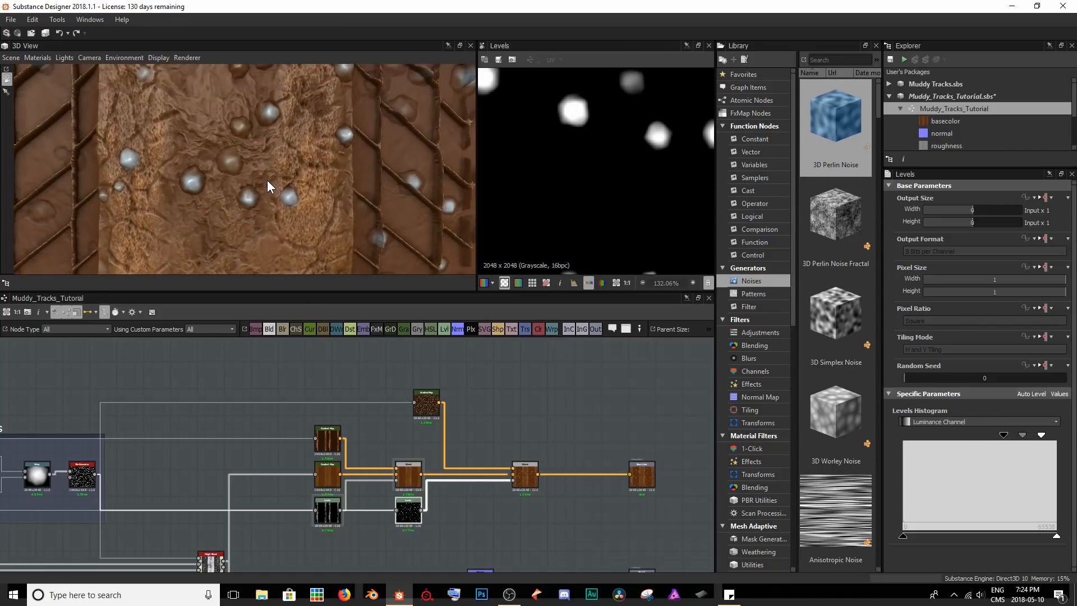
# Delete the lightest key from the pebble gradient and darken the slate blue-grey key to a neutral grey, #5c5e60.
pyautogui.click(429, 404)
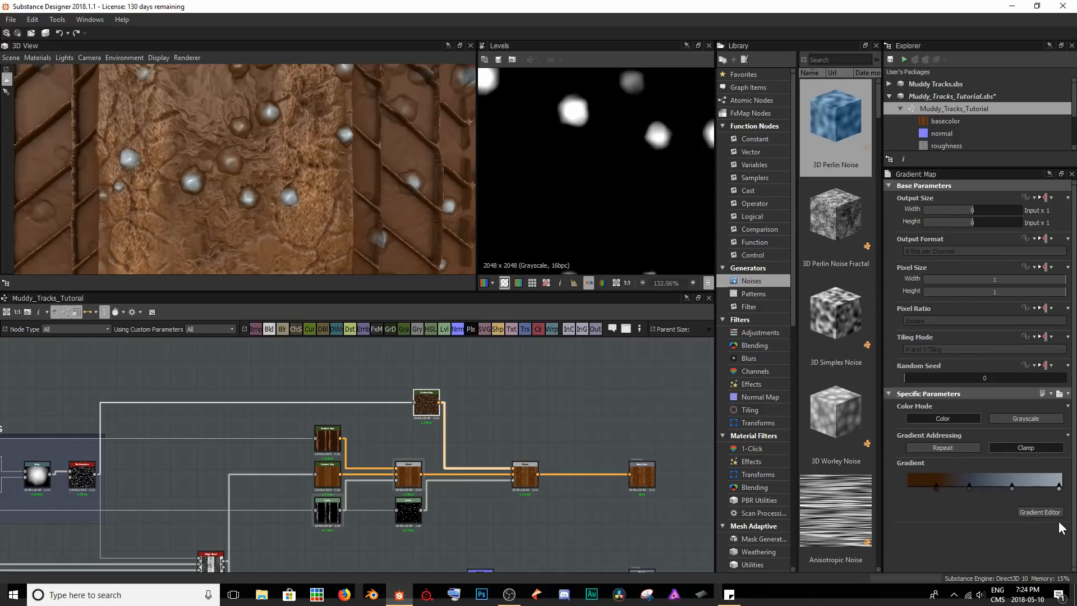
pyautogui.click(1041, 512)
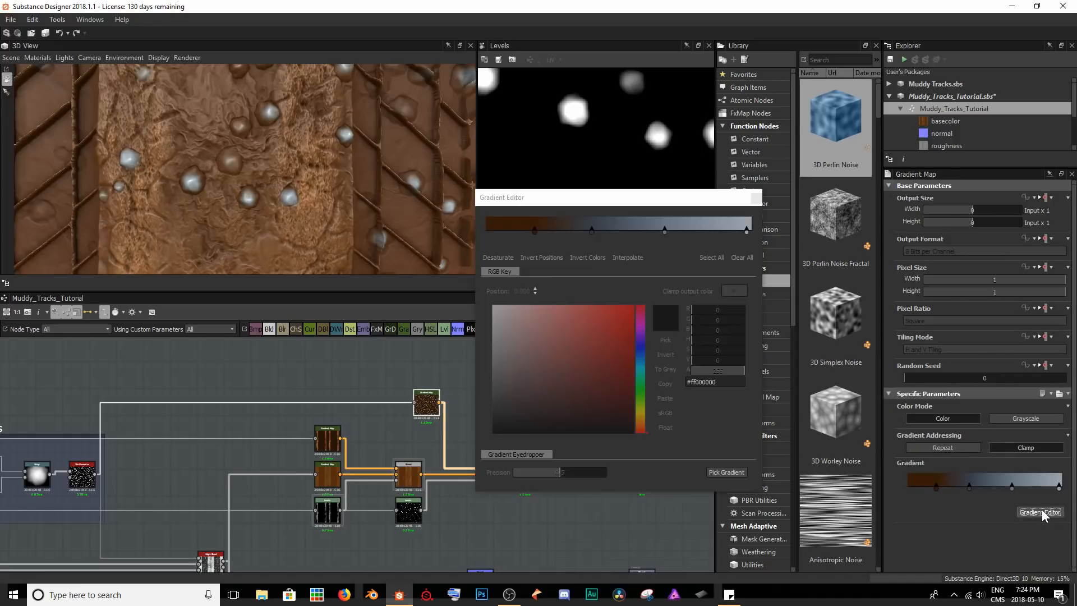
pyautogui.click(746, 231)
pyautogui.click(492, 370)
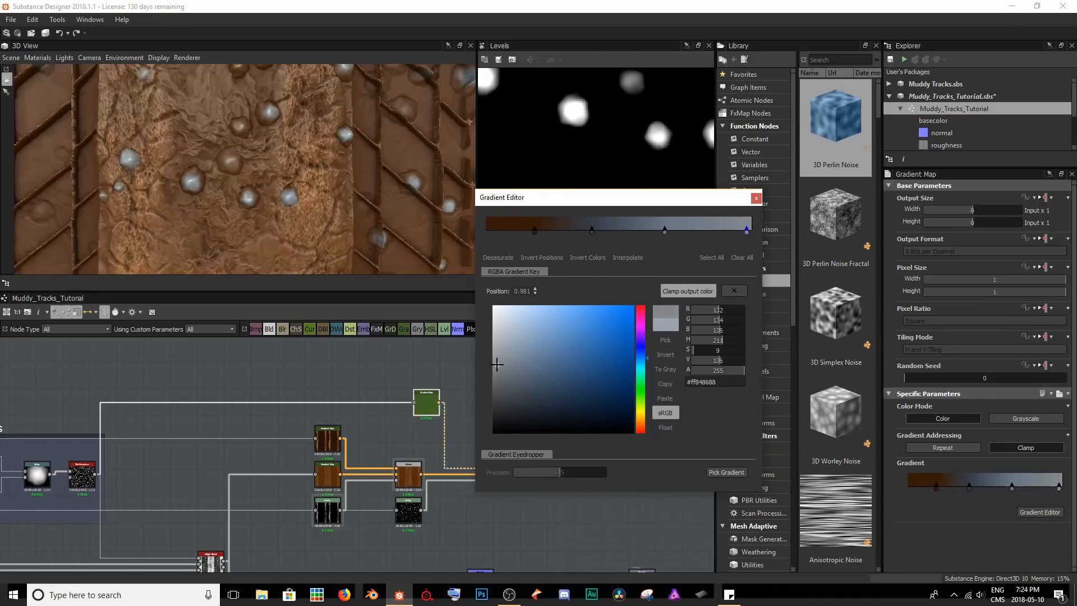
pyautogui.moveTo(492, 370); pyautogui.dragTo(493, 371)
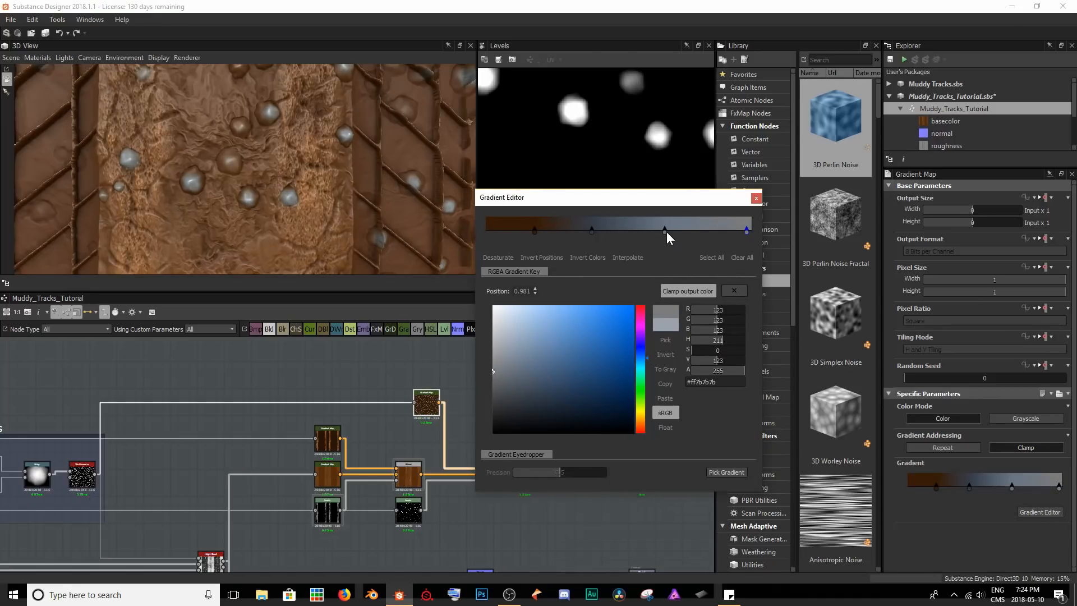
pyautogui.press('Delete')
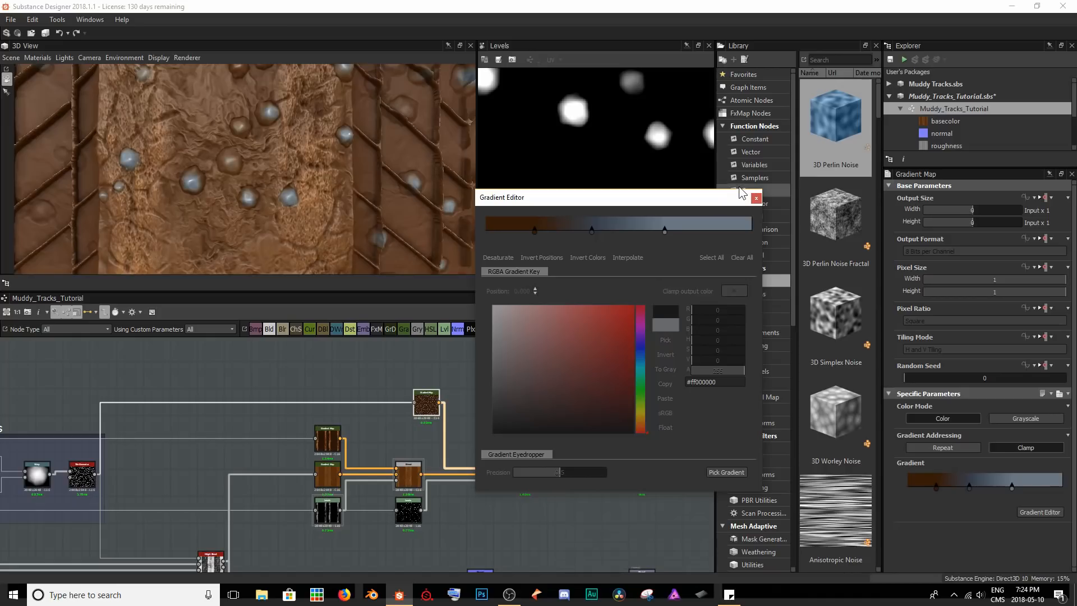
pyautogui.click(664, 230)
pyautogui.moveTo(578, 312); pyautogui.dragTo(498, 385)
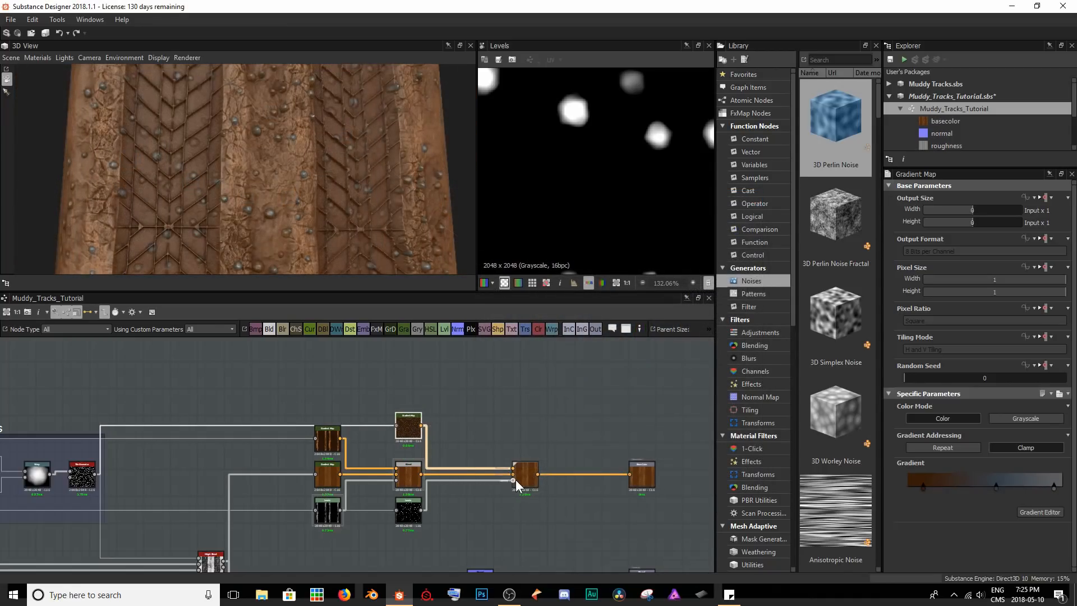
# Move the pebble Blend closer to its Gradient Map and Levels nodes.
pyautogui.moveTo(520, 483); pyautogui.dragTo(461, 483)
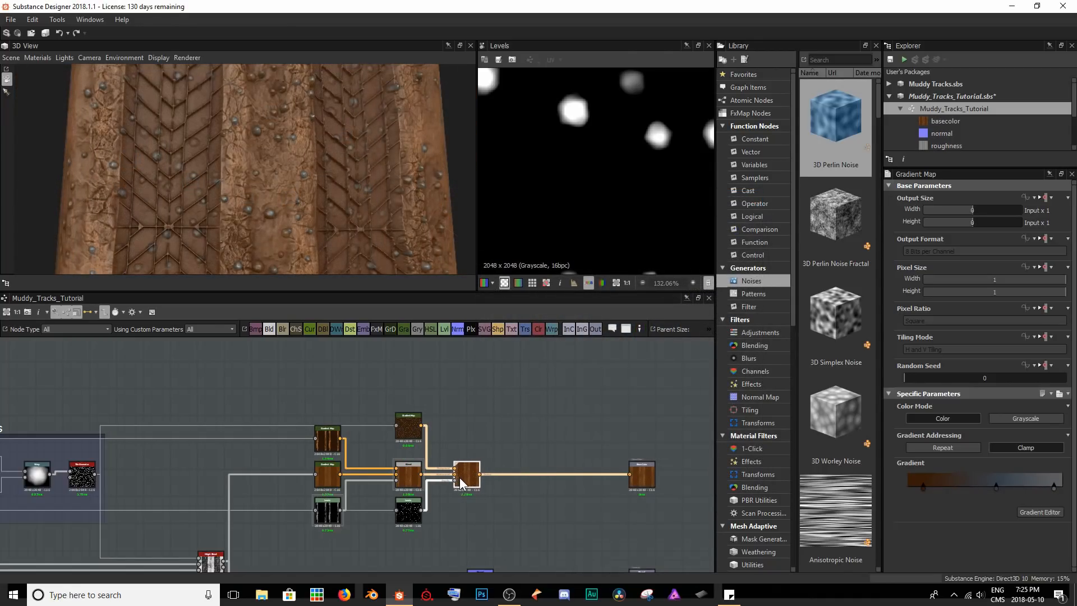
pyautogui.click(563, 389)
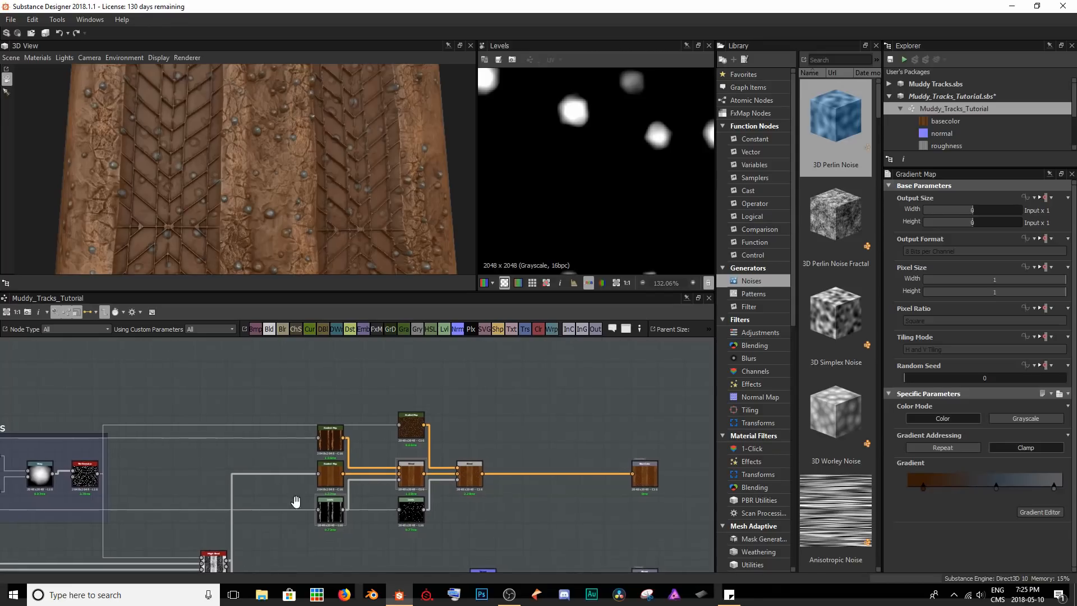
# Preview the Clouds 2 and Directional Warp nodes in the Mud Geo frame and examine the full warped cloud pattern.
pyautogui.moveTo(270, 509); pyautogui.dragTo(481, 448, button='middle')
pyautogui.scroll(-4, 308, 436)
pyautogui.moveTo(110, 489); pyautogui.dragTo(362, 469, button='middle')
pyautogui.moveTo(78, 454); pyautogui.dragTo(325, 449, button='middle')
pyautogui.scroll(6, 357, 482)
pyautogui.doubleClick(290, 442)
pyautogui.doubleClick(418, 443)
pyautogui.scroll(-5, 545, 222)
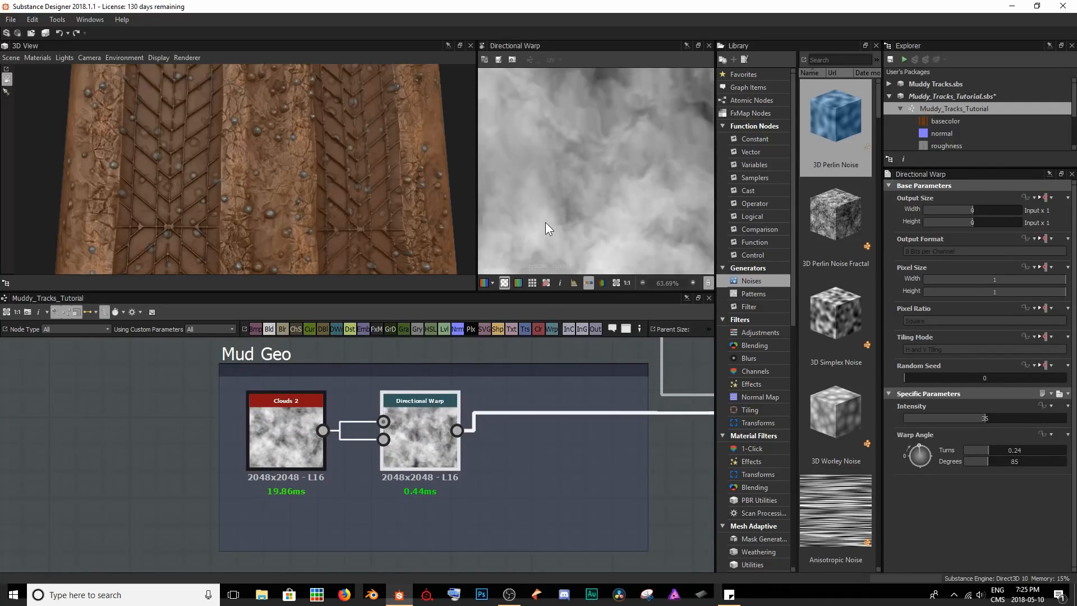
pyautogui.scroll(-2, 623, 182)
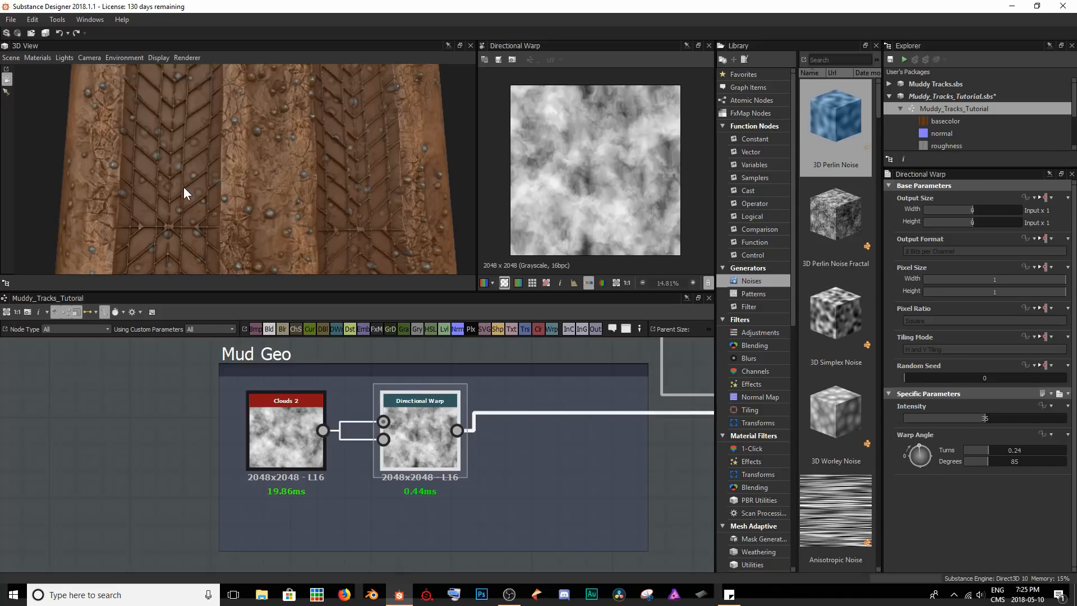
# Add a Gradient Map below the Mud Geo Blend and feed it from the Directional Warp.
pyautogui.scroll(-6, 631, 474)
pyautogui.moveTo(609, 444); pyautogui.dragTo(239, 457, button='middle')
pyautogui.moveTo(598, 435); pyautogui.dragTo(586, 417, button='middle')
pyautogui.scroll(4, 133, 463)
pyautogui.press('space')
pyautogui.write('grad')
pyautogui.press('Return')
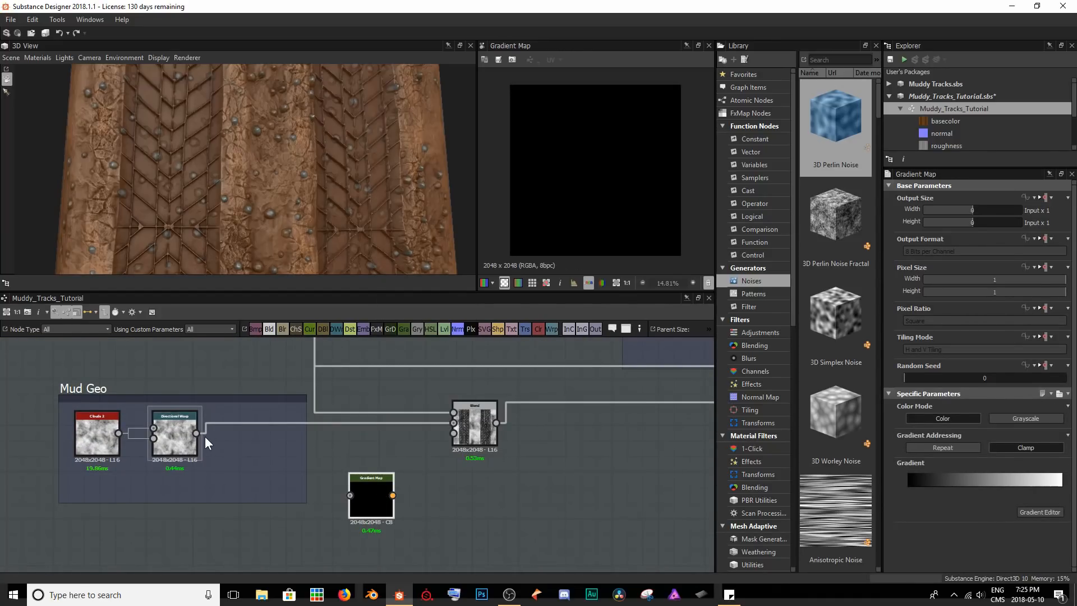
pyautogui.moveTo(195, 433); pyautogui.dragTo(349, 496)
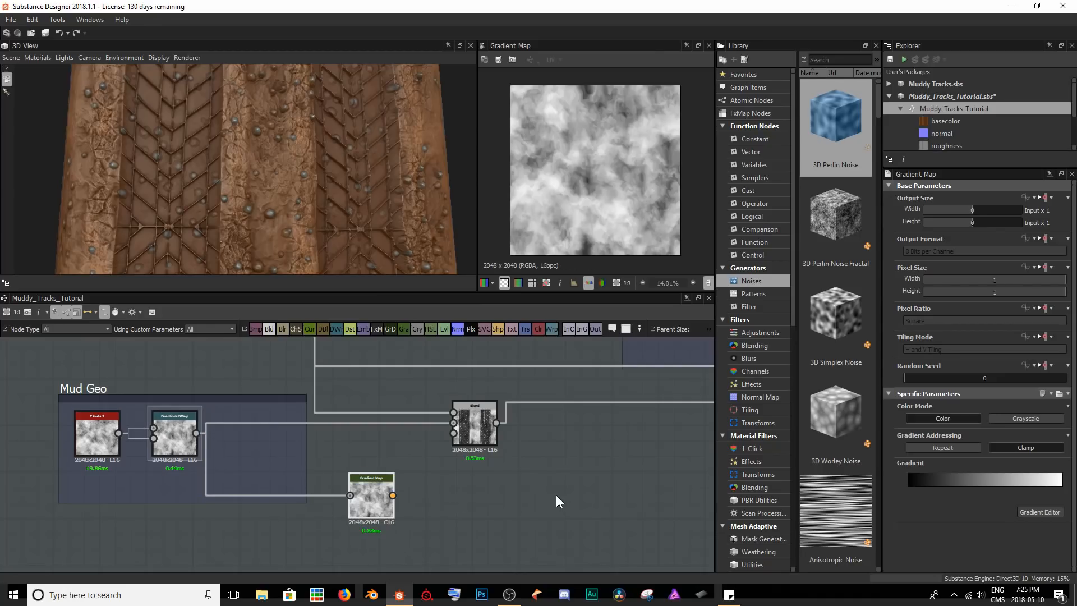
# Move the mud Gradient Map over to the base color section, above the pebble Blend.
pyautogui.scroll(-8, 231, 501)
pyautogui.moveTo(145, 516); pyautogui.dragTo(551, 438)
pyautogui.scroll(5, 577, 440)
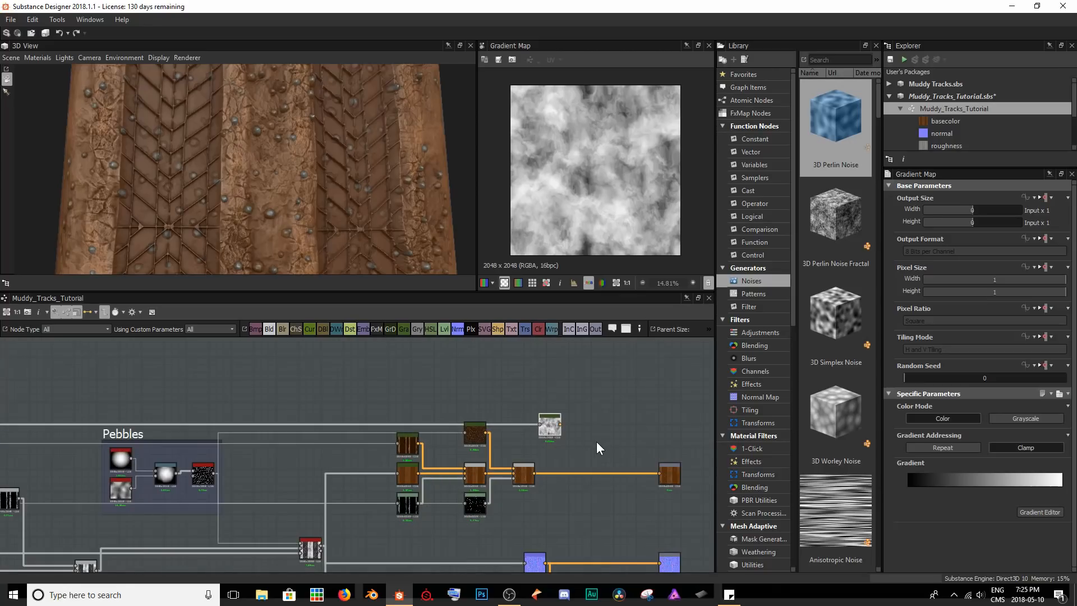
# Shift the mud Gradient Map beside the pebble one and set its gradient's white end key to brown #672e0d.
pyautogui.scroll(3, 596, 442)
pyautogui.moveTo(455, 413); pyautogui.dragTo(408, 415)
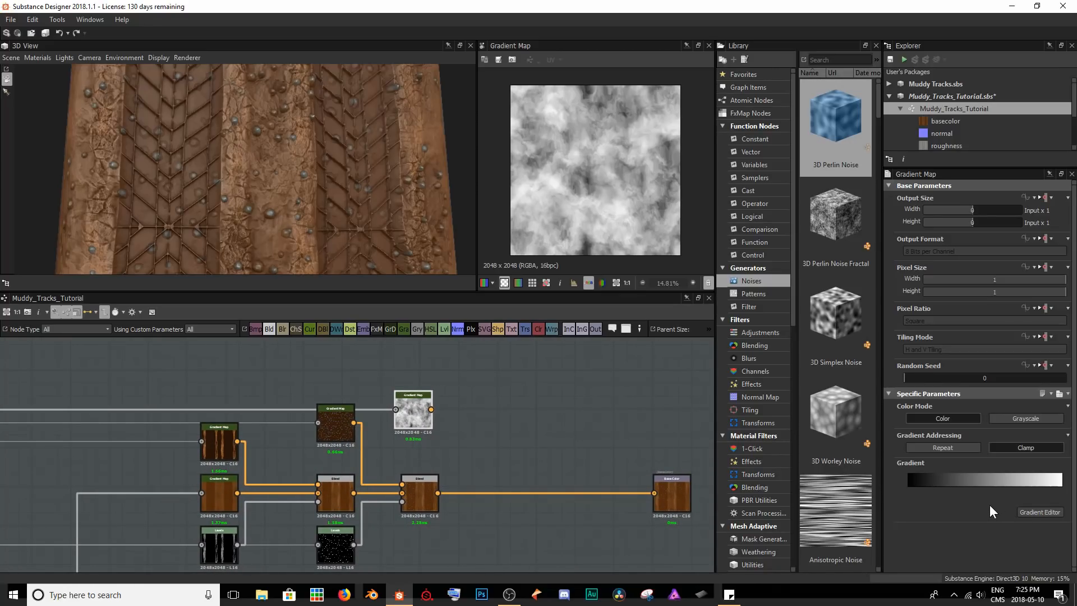
pyautogui.click(1031, 511)
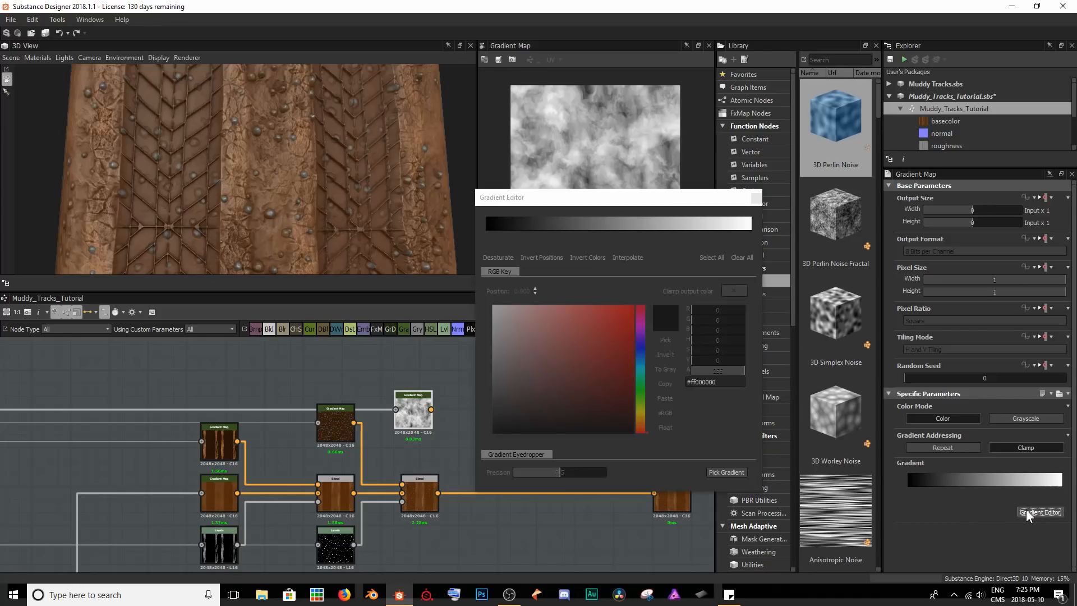
pyautogui.click(751, 231)
pyautogui.click(642, 421)
pyautogui.moveTo(644, 420); pyautogui.dragTo(643, 426)
pyautogui.moveTo(615, 375); pyautogui.dragTo(616, 381)
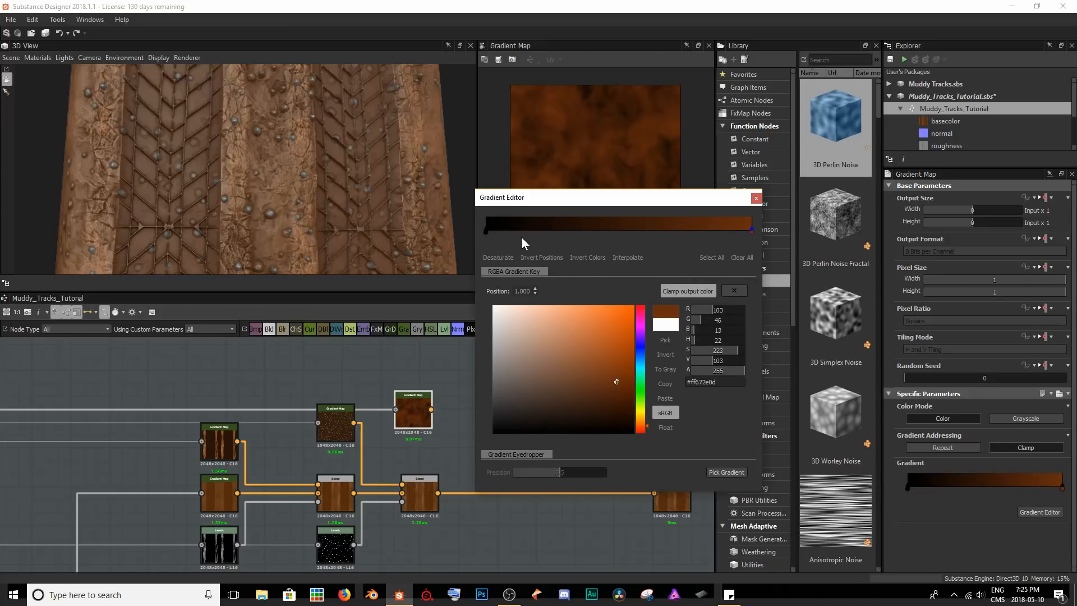
# Change the black start key of the mud gradient to a very dark orange-brown.
pyautogui.click(486, 230)
pyautogui.click(641, 421)
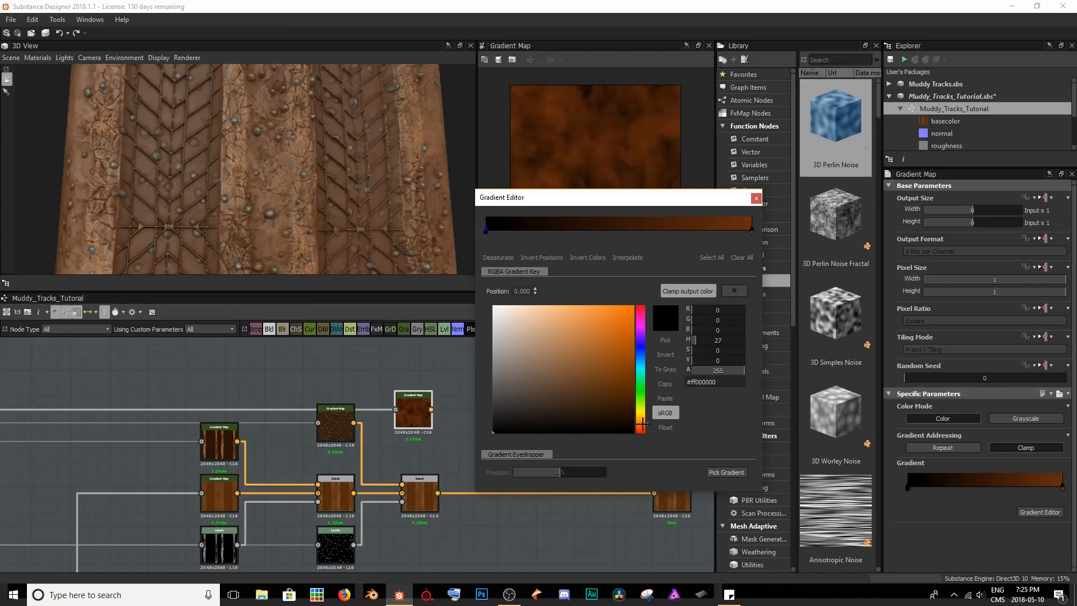
pyautogui.click(616, 400)
pyautogui.moveTo(616, 400); pyautogui.dragTo(615, 406)
# Add a gradient key at position 0.308 and color it muted dark brown, about RGB 68, 38, 18.
pyautogui.click(567, 228)
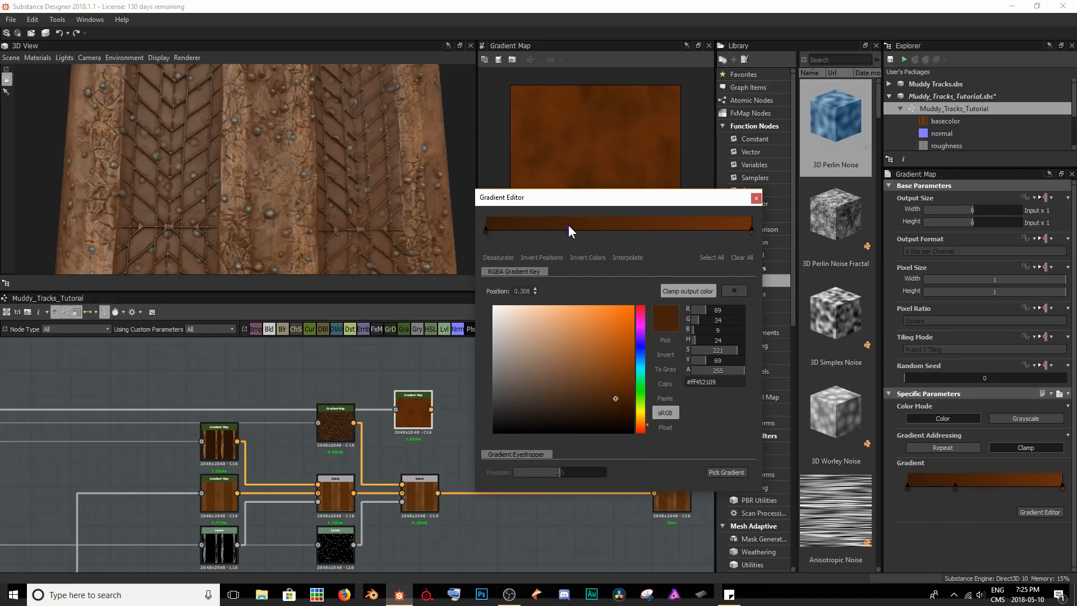
pyautogui.click(610, 381)
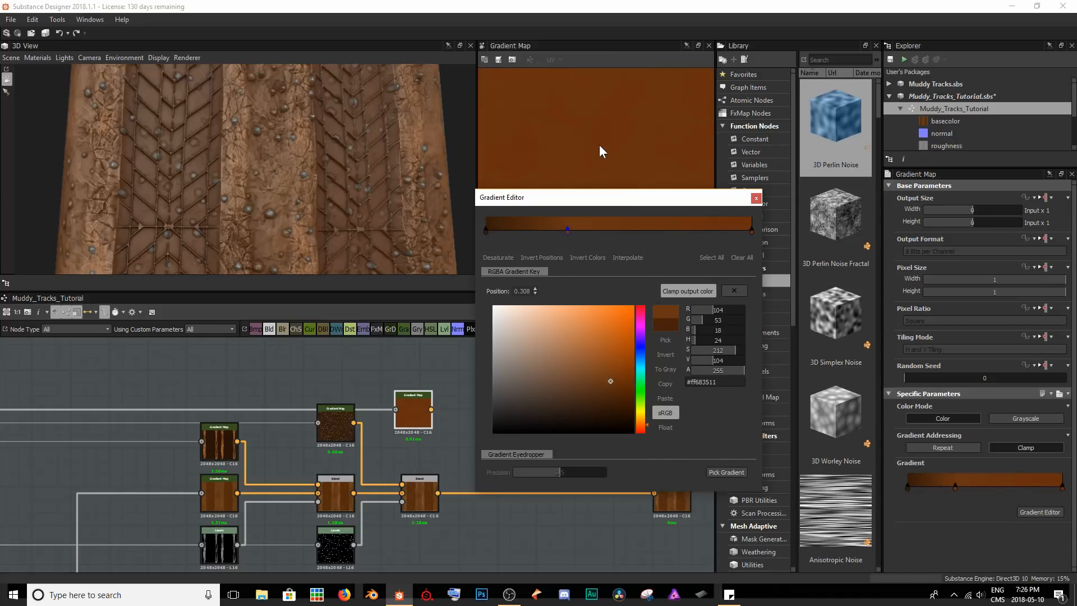
pyautogui.click(592, 407)
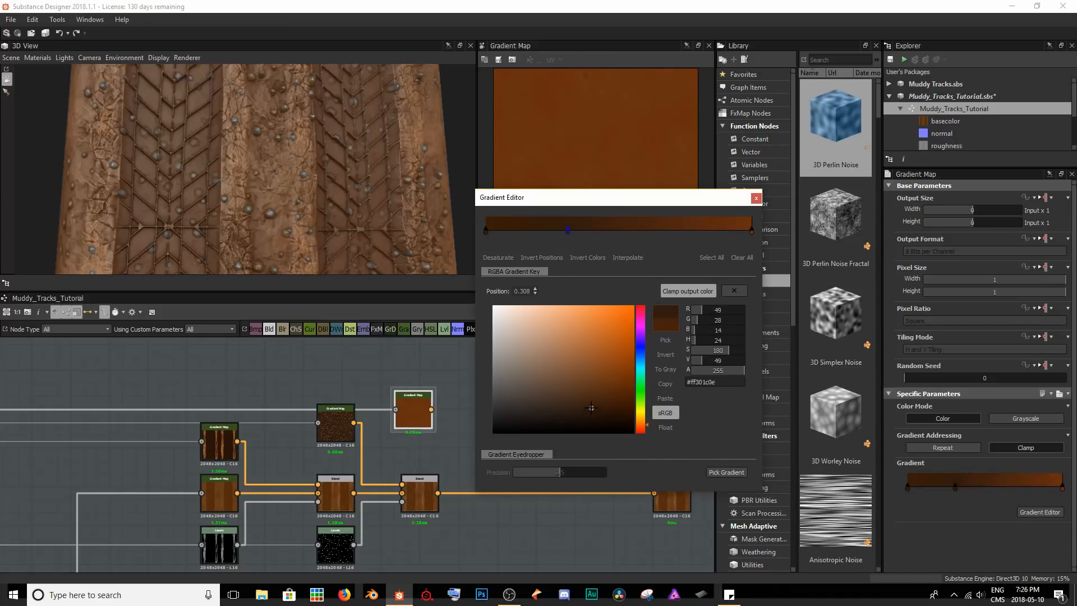
pyautogui.click(595, 399)
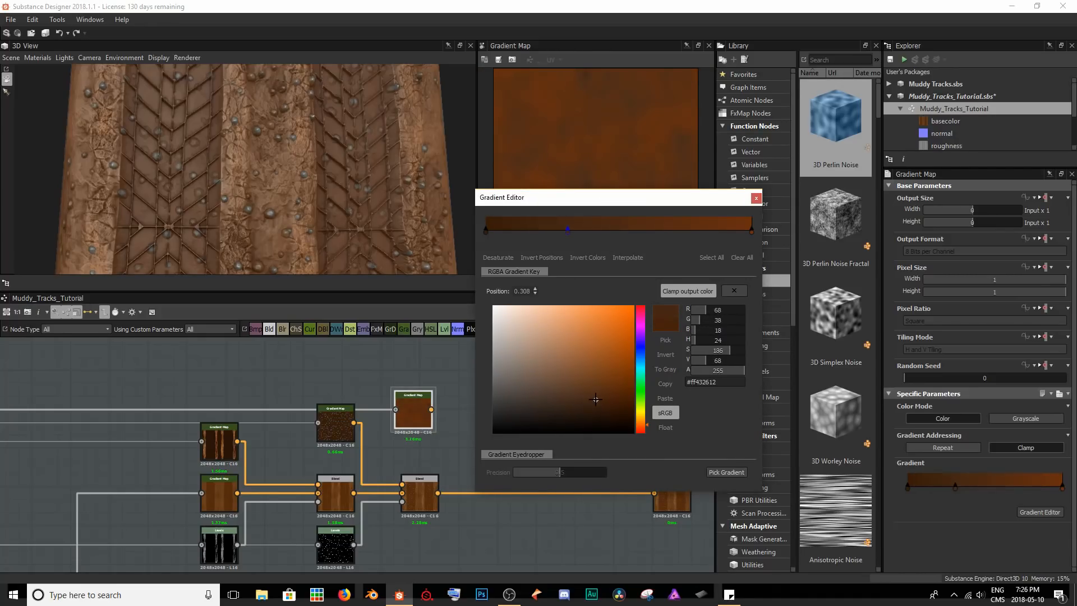
# Shift the middle and end keys of the mud gradient, add another brown key near the bright end, and close the editor.
pyautogui.moveTo(567, 232); pyautogui.dragTo(643, 232)
pyautogui.moveTo(751, 231); pyautogui.dragTo(695, 232)
pyautogui.click(736, 229)
pyautogui.click(595, 394)
pyautogui.click(605, 385)
pyautogui.click(756, 198)
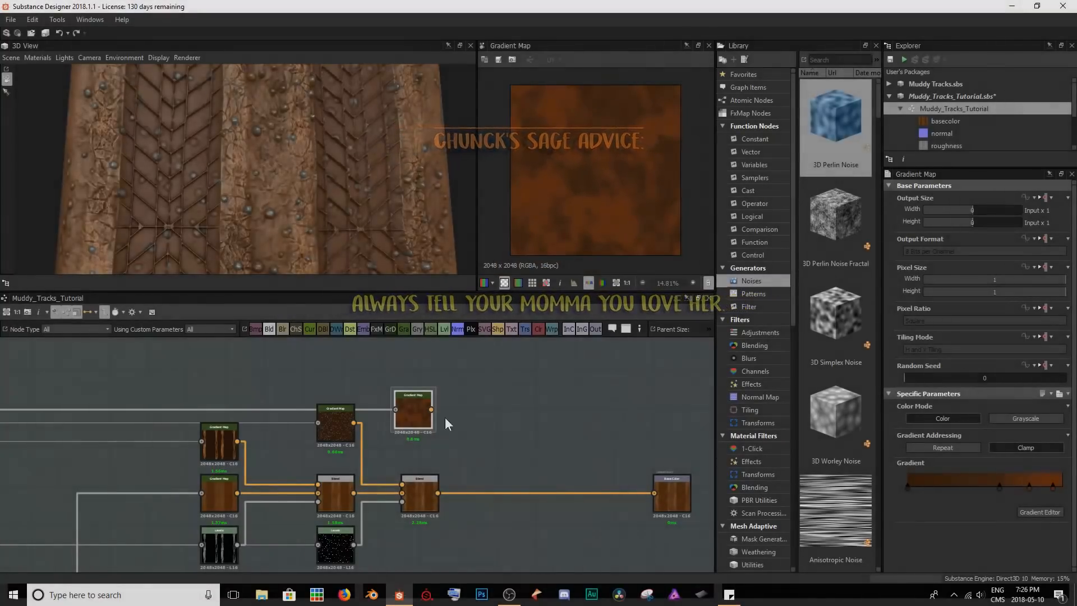
# Insert a Blend between the pebble Blend and the Base Color output, and feed the mud Gradient Map into its foreground.
pyautogui.moveTo(421, 408); pyautogui.dragTo(423, 425)
pyautogui.click(527, 493)
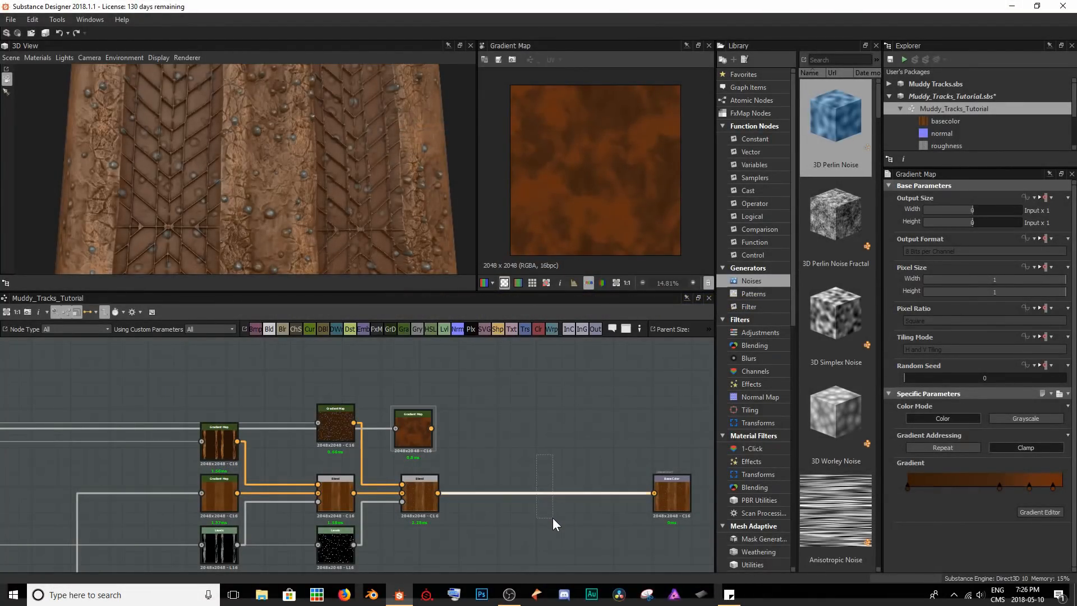
pyautogui.press('space')
pyautogui.write('blend')
pyautogui.press('Return')
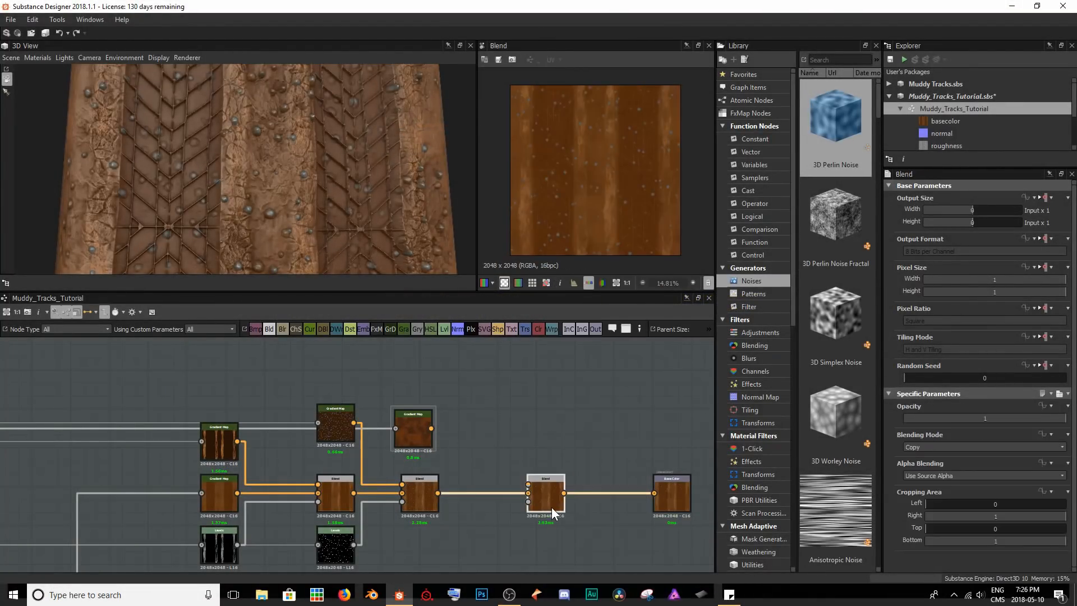
pyautogui.moveTo(431, 428); pyautogui.dragTo(528, 485)
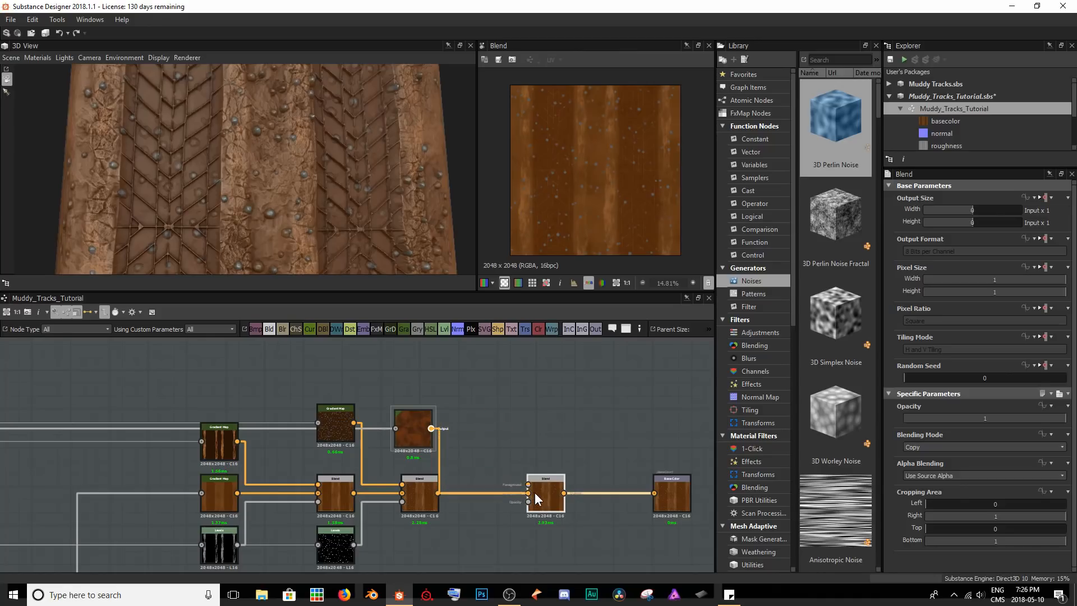
pyautogui.moveTo(429, 437); pyautogui.dragTo(423, 441)
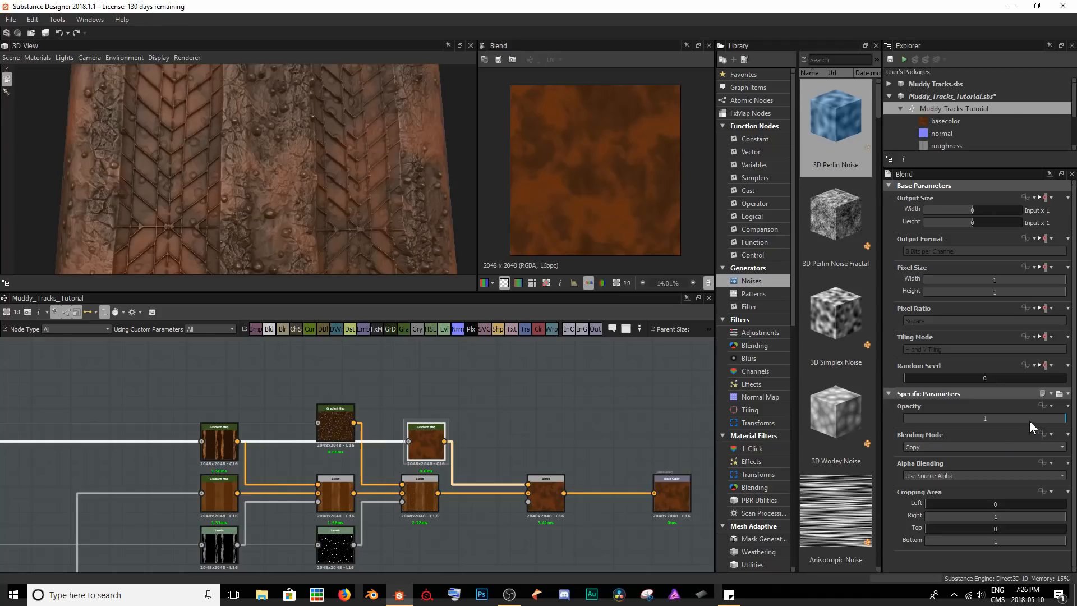
# Set the new mud Blend to Max (Lighten) blending mode with an opacity of 0.46.
pyautogui.click(975, 445)
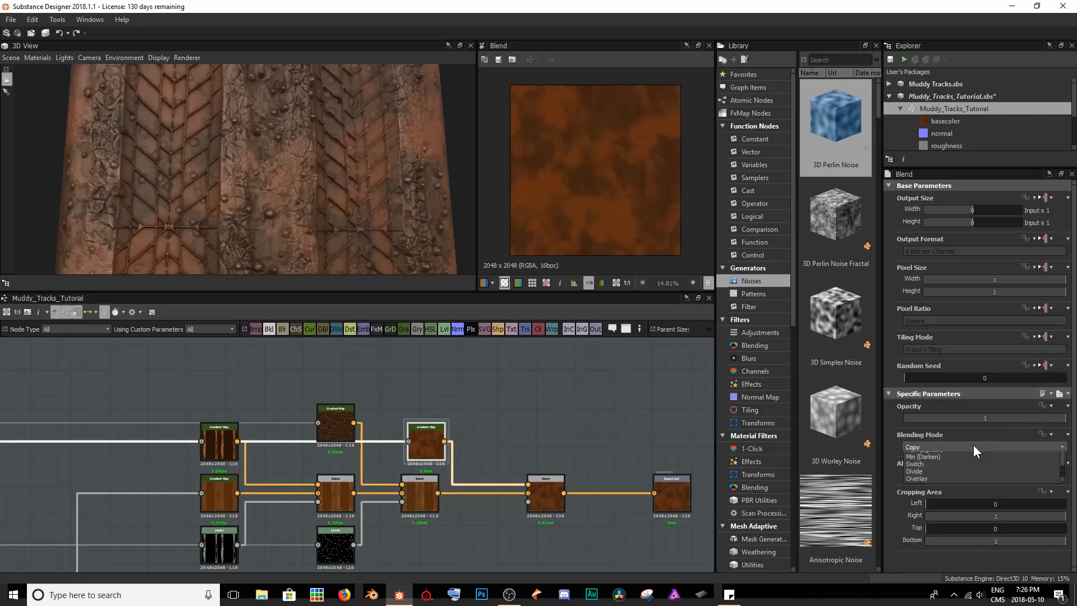
pyautogui.click(974, 442)
pyautogui.scroll(-3, 974, 443)
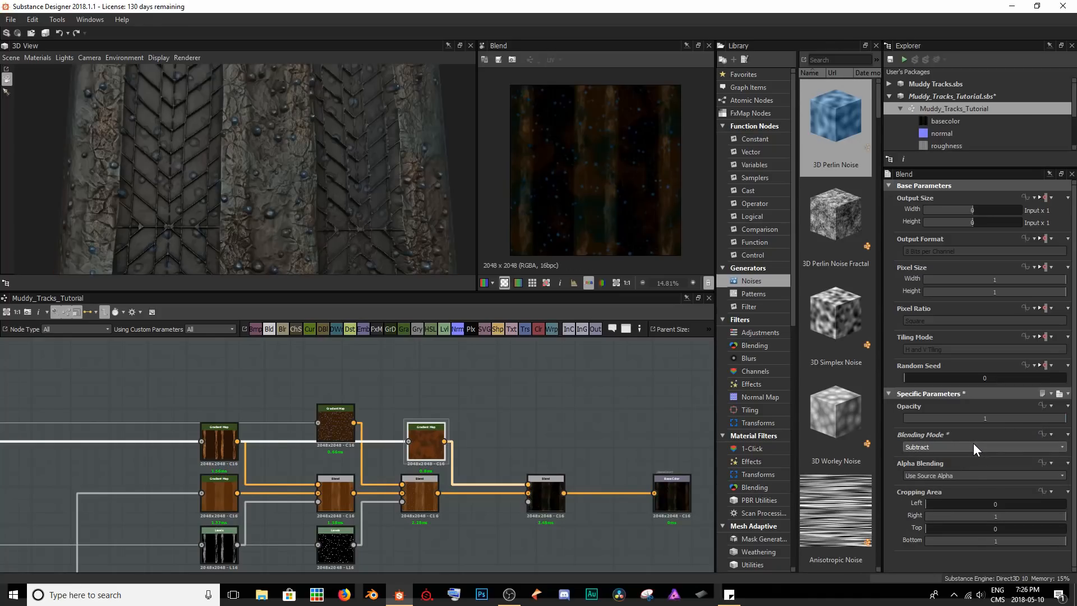
pyautogui.scroll(-1, 974, 443)
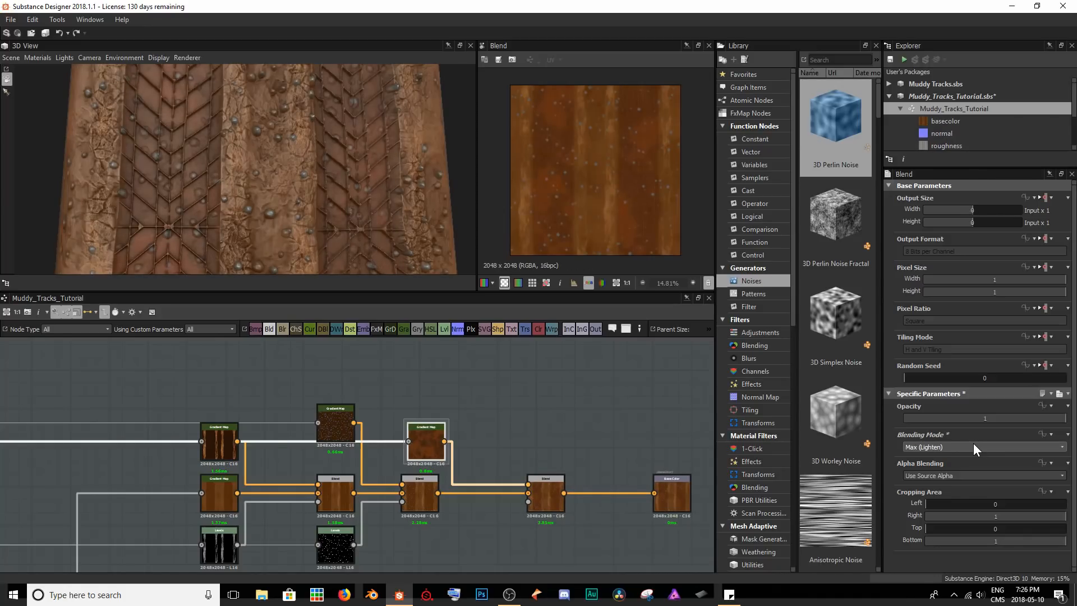
pyautogui.moveTo(325, 174); pyautogui.dragTo(229, 267)
pyautogui.moveTo(244, 196); pyautogui.dragTo(261, 216)
pyautogui.moveTo(1049, 420); pyautogui.dragTo(927, 432)
pyautogui.moveTo(907, 433); pyautogui.dragTo(981, 422)
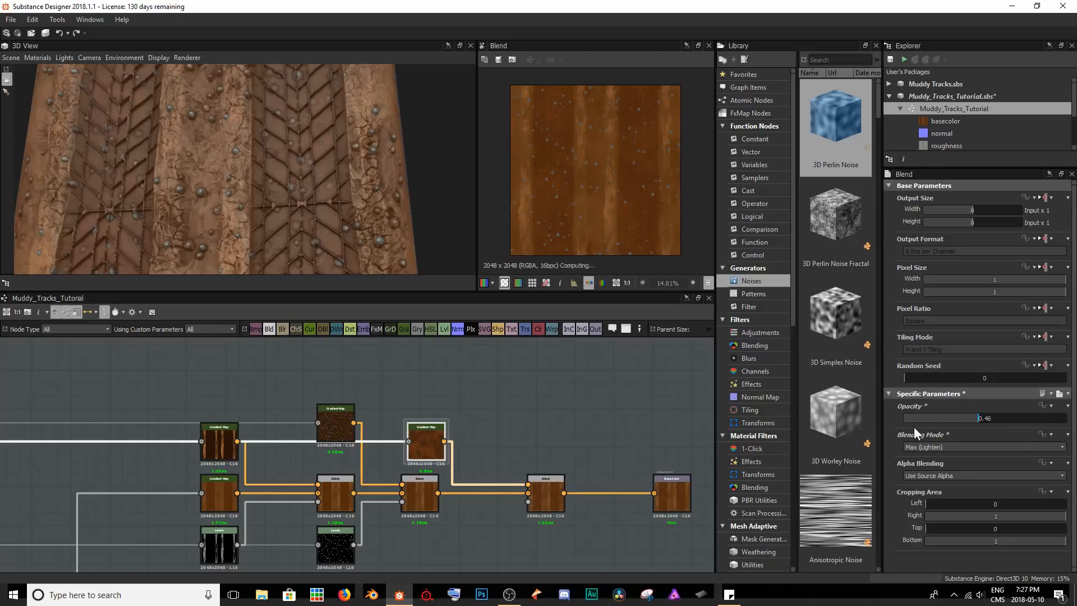
# Compare the pebble Blend with the new mud Blend in close-up, inspect the 3D model, and save the package.
pyautogui.click(415, 500)
pyautogui.scroll(3, 628, 174)
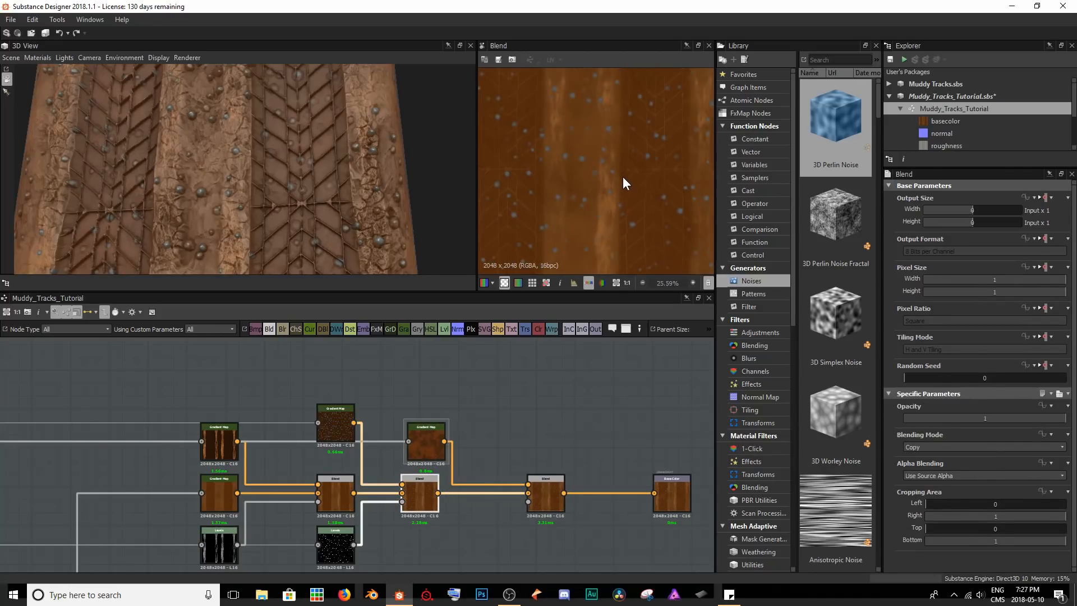
pyautogui.moveTo(546, 487); pyautogui.dragTo(543, 487)
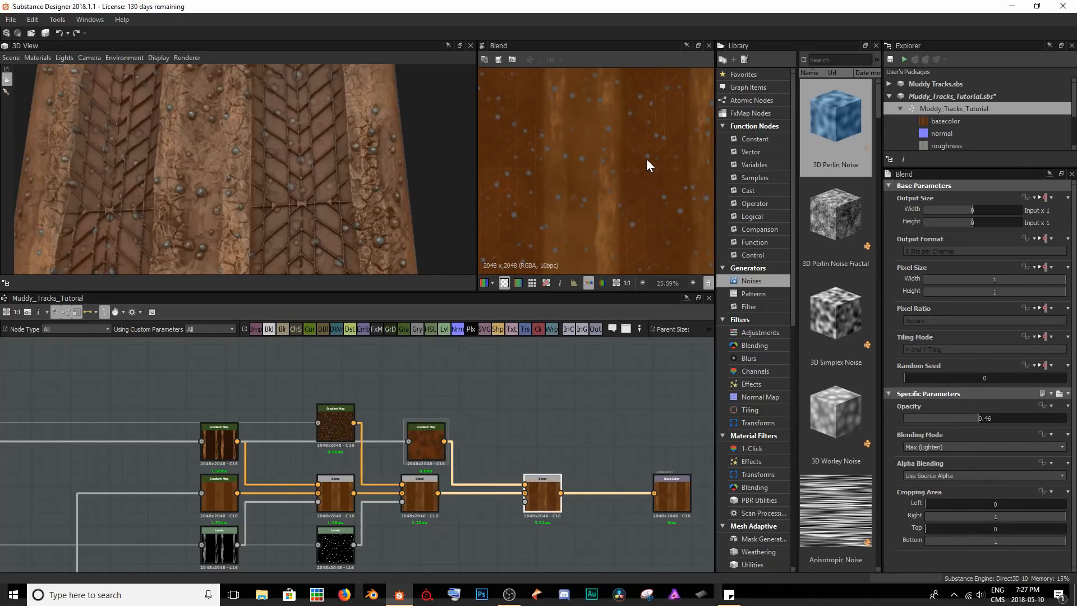
pyautogui.click(420, 493)
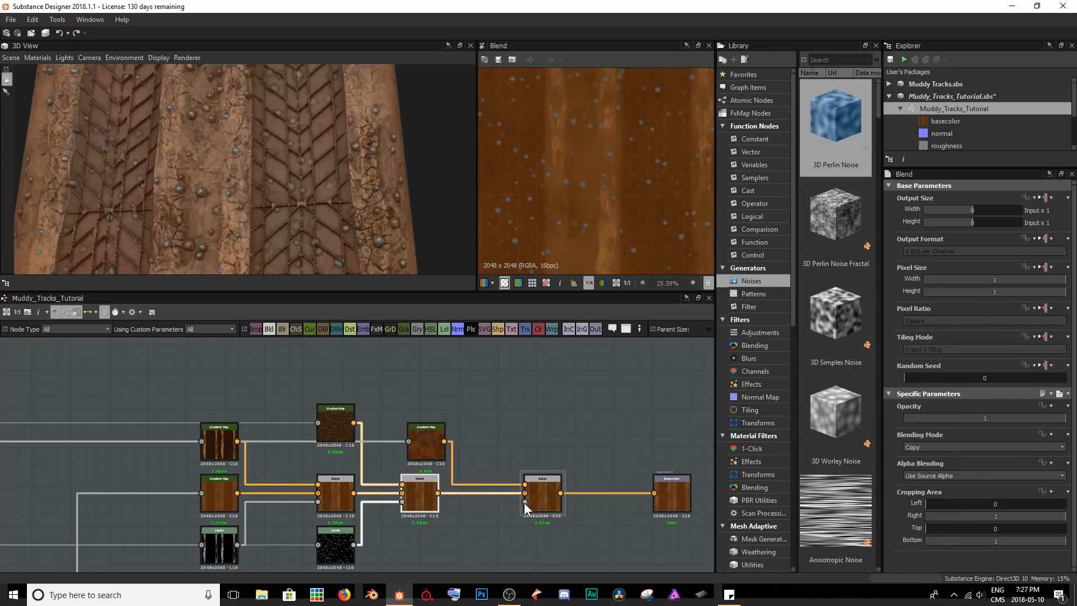
pyautogui.click(546, 497)
pyautogui.moveTo(387, 177); pyautogui.dragTo(351, 173)
pyautogui.hotkey('ctrl', 's')
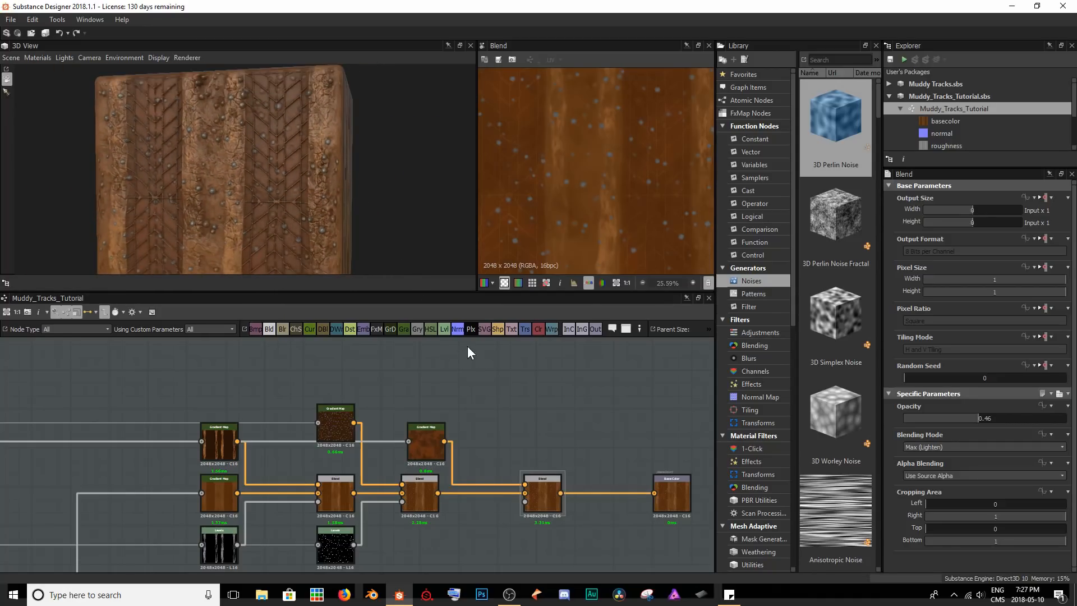
# Move the mud Blend closer to the pebble Blend and insert a Sharpen node between it and the Base Color output.
pyautogui.moveTo(587, 401); pyautogui.dragTo(361, 382, button='middle')
pyautogui.scroll(3, 368, 452)
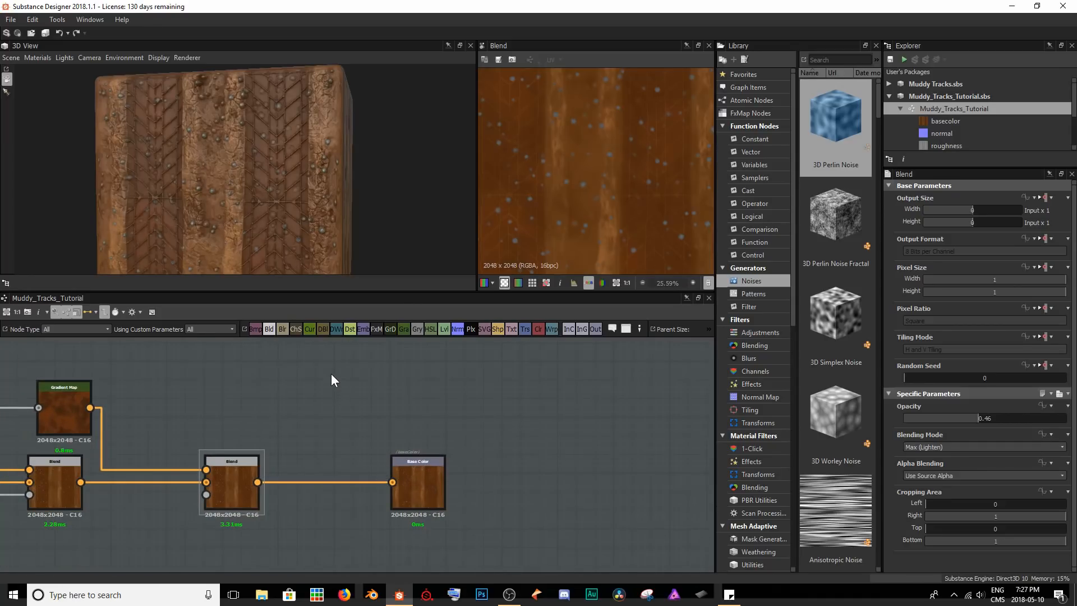
pyautogui.moveTo(221, 486); pyautogui.dragTo(165, 485)
pyautogui.click(338, 482)
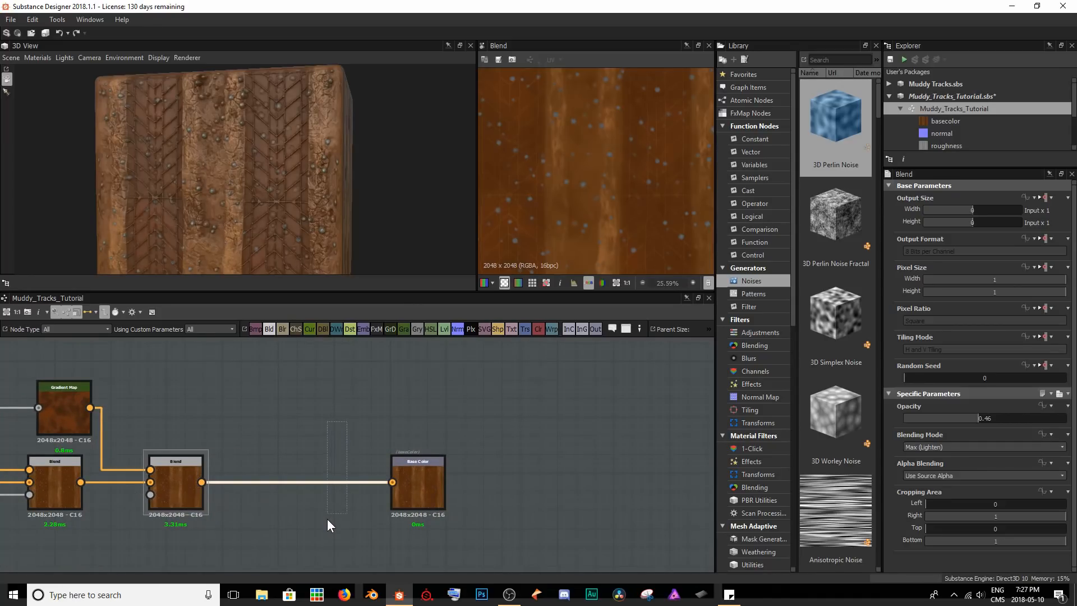
pyautogui.press('space')
pyautogui.write('d')
pyautogui.press('BackSpace')
pyautogui.write('sharpe')
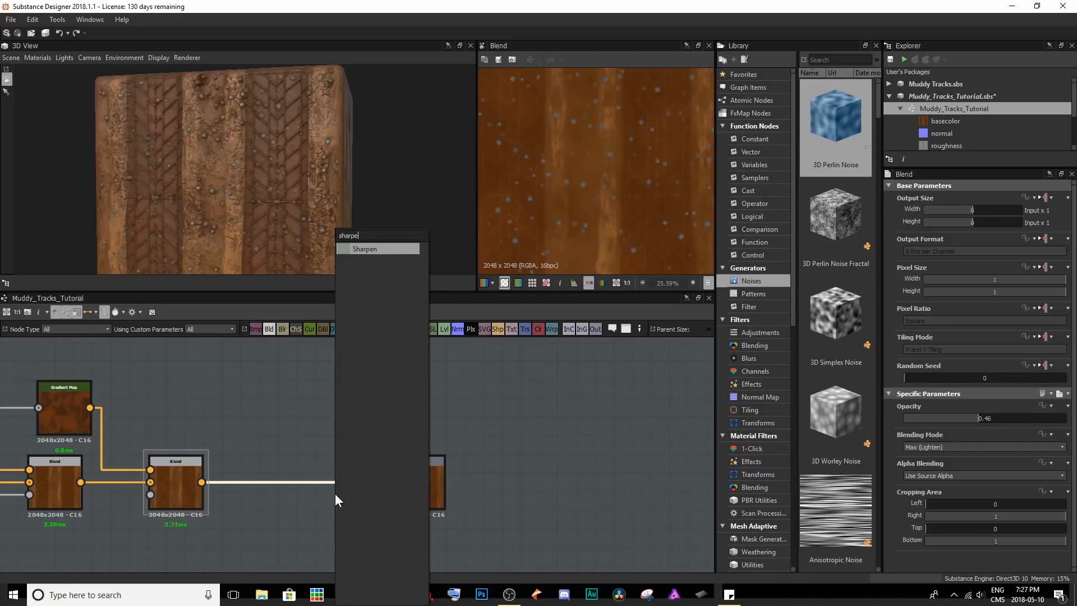
pyautogui.press('Return')
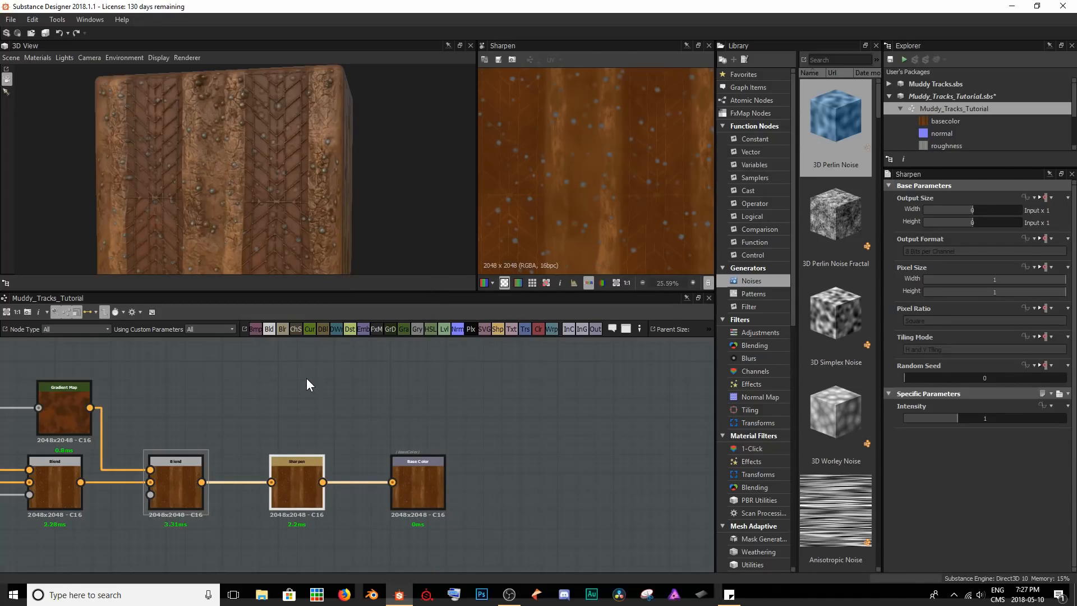
# Examine the sharpened surface close up on the 3D model and compare the Sharpen output with the mud Blend.
pyautogui.scroll(8, 228, 178)
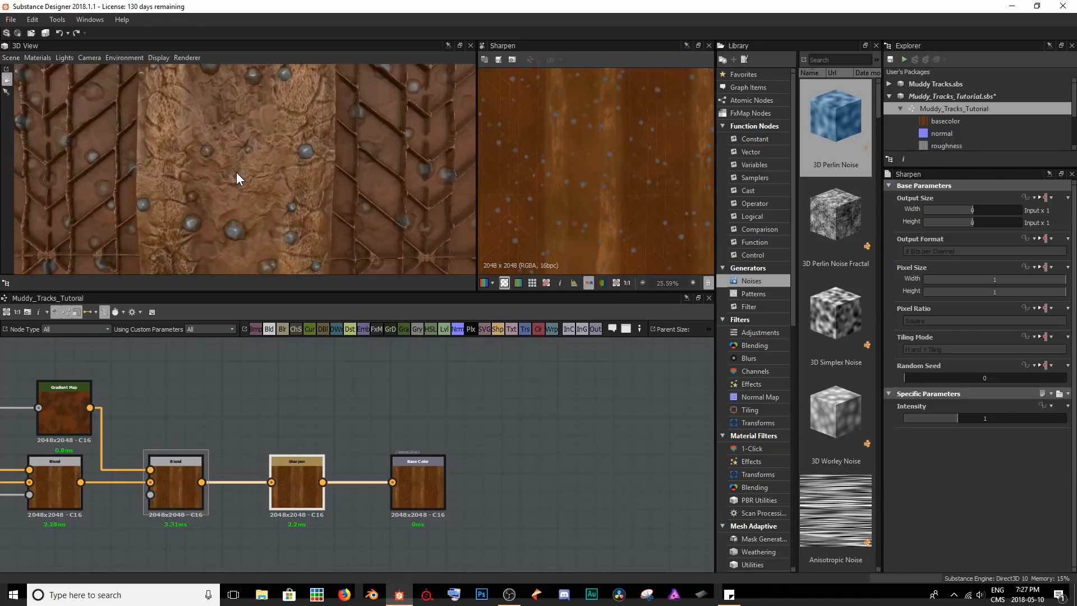
pyautogui.moveTo(246, 174); pyautogui.dragTo(250, 180, button='middle')
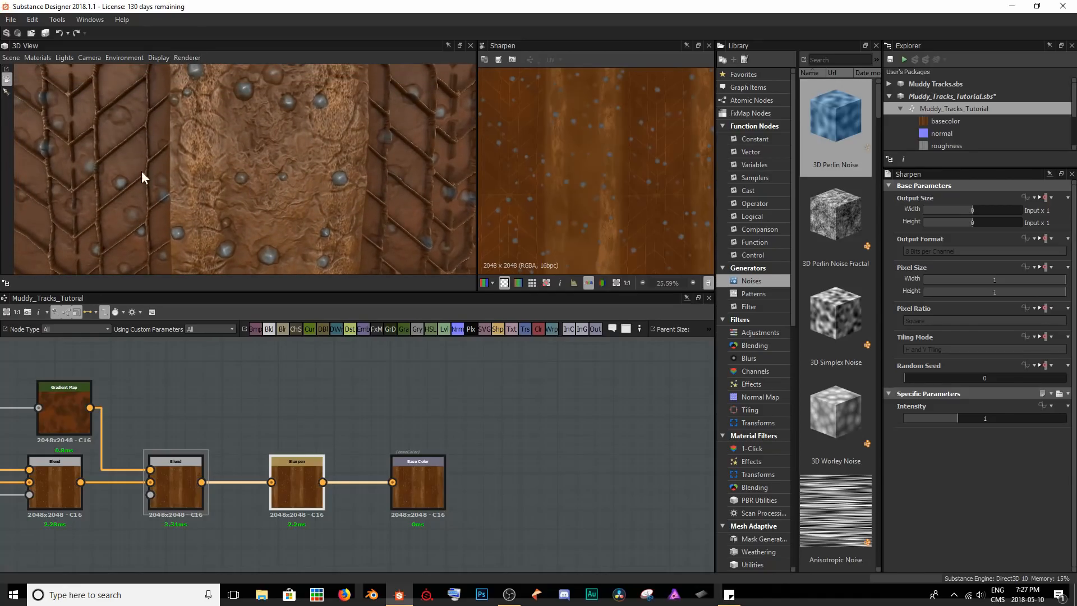
pyautogui.scroll(6, 564, 174)
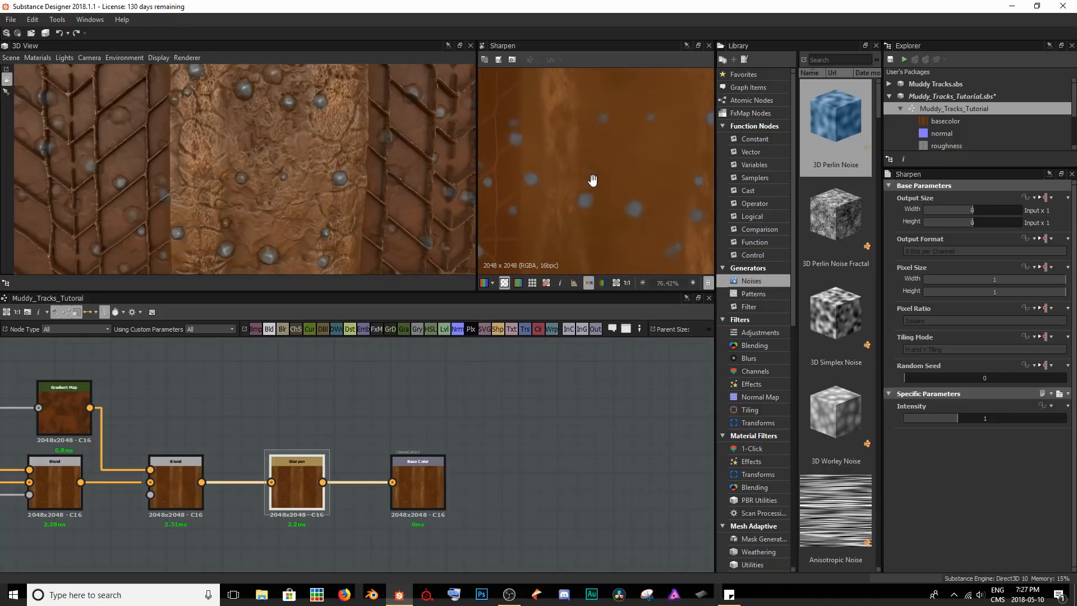
pyautogui.scroll(2, 579, 196)
pyautogui.doubleClick(185, 480)
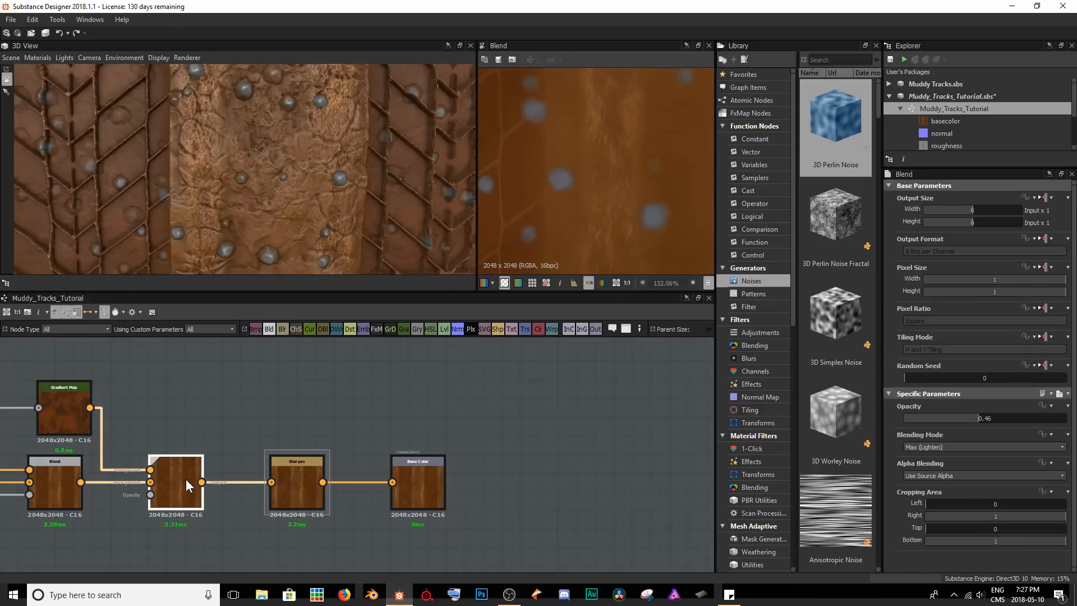
pyautogui.doubleClick(305, 485)
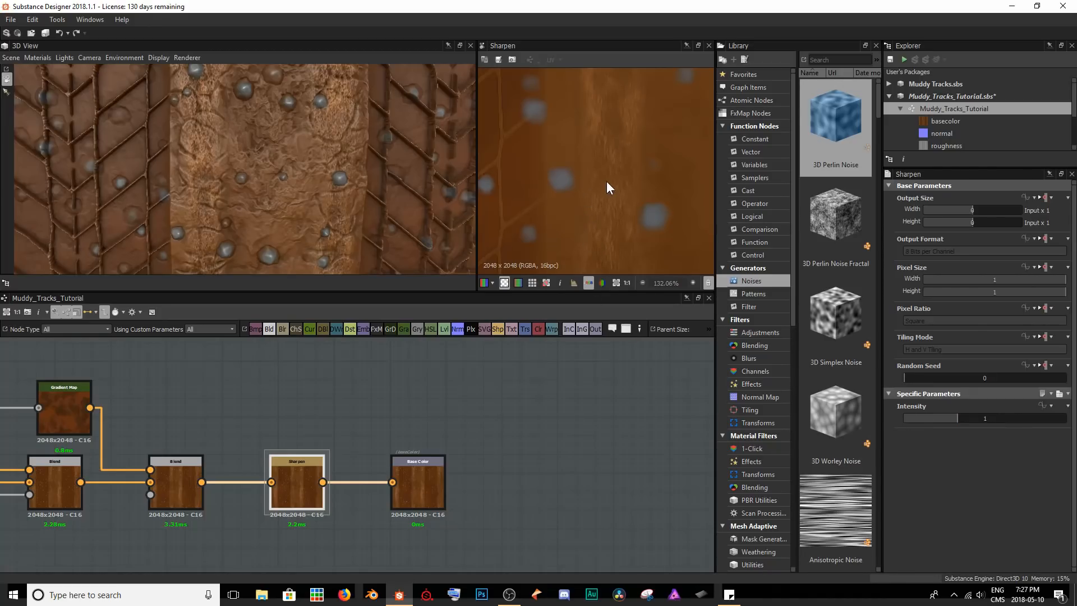
pyautogui.scroll(-4, 611, 140)
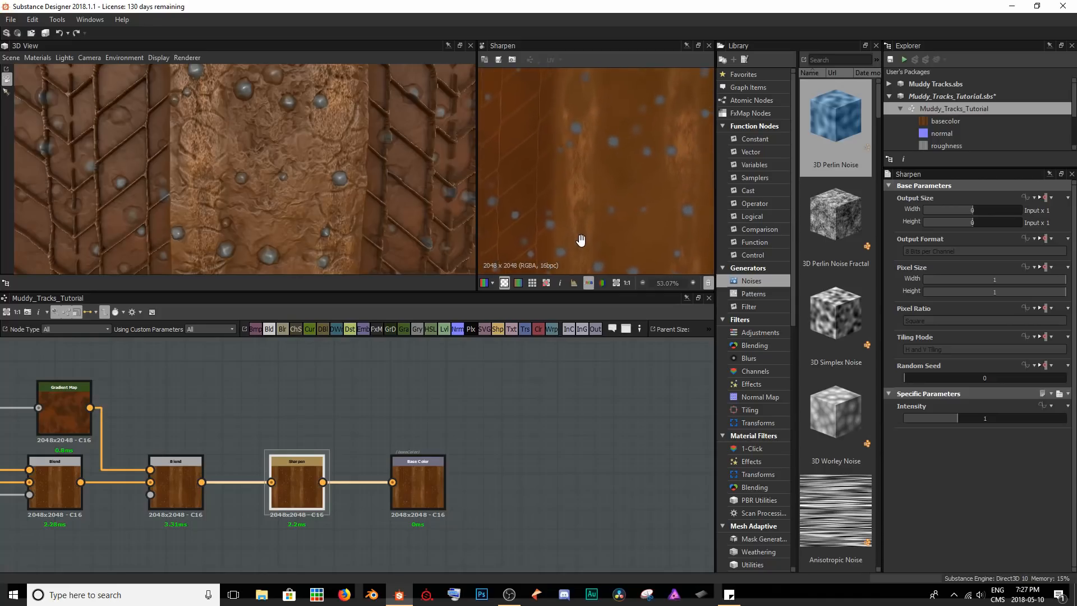
pyautogui.moveTo(589, 178); pyautogui.dragTo(543, 173, button='middle')
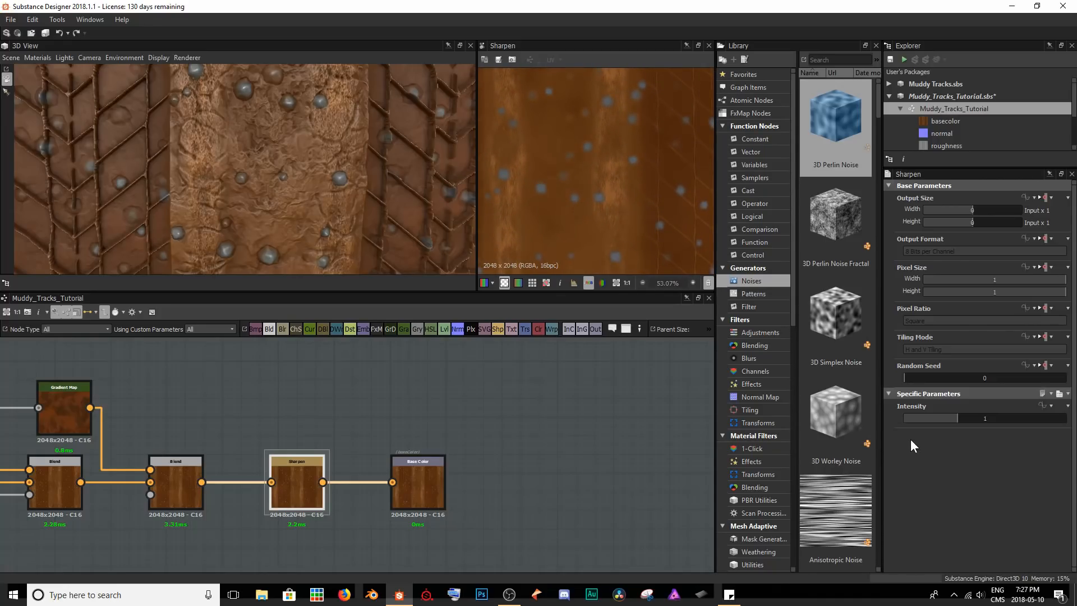
# Try the Sharpen intensity at its maximum, inspect the texture close up, and set the intensity back to 1.
pyautogui.moveTo(961, 418); pyautogui.dragTo(1065, 419)
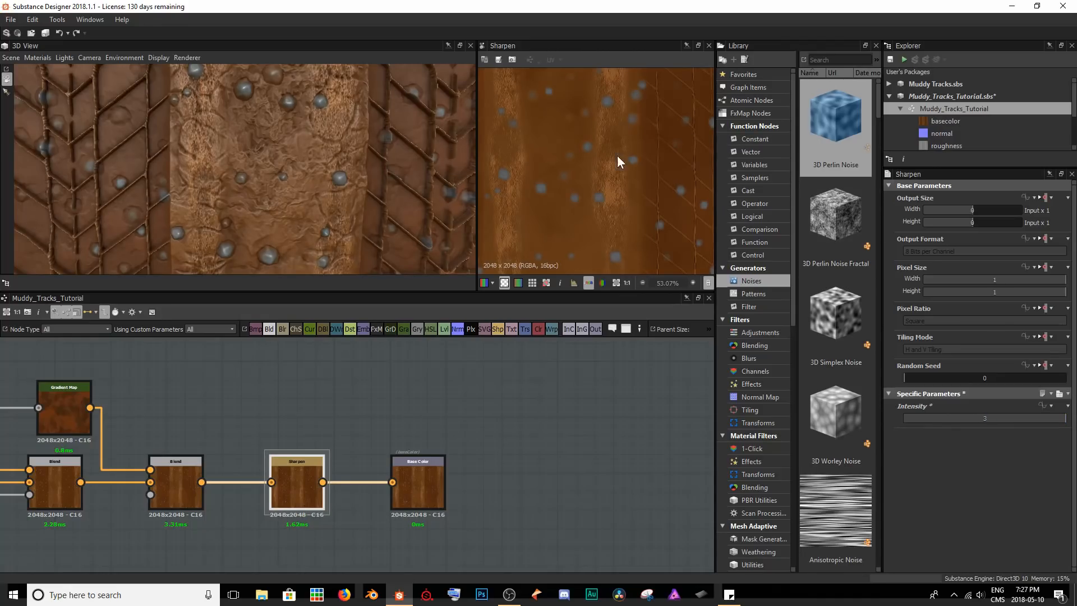
pyautogui.scroll(4, 641, 200)
pyautogui.scroll(2, 591, 181)
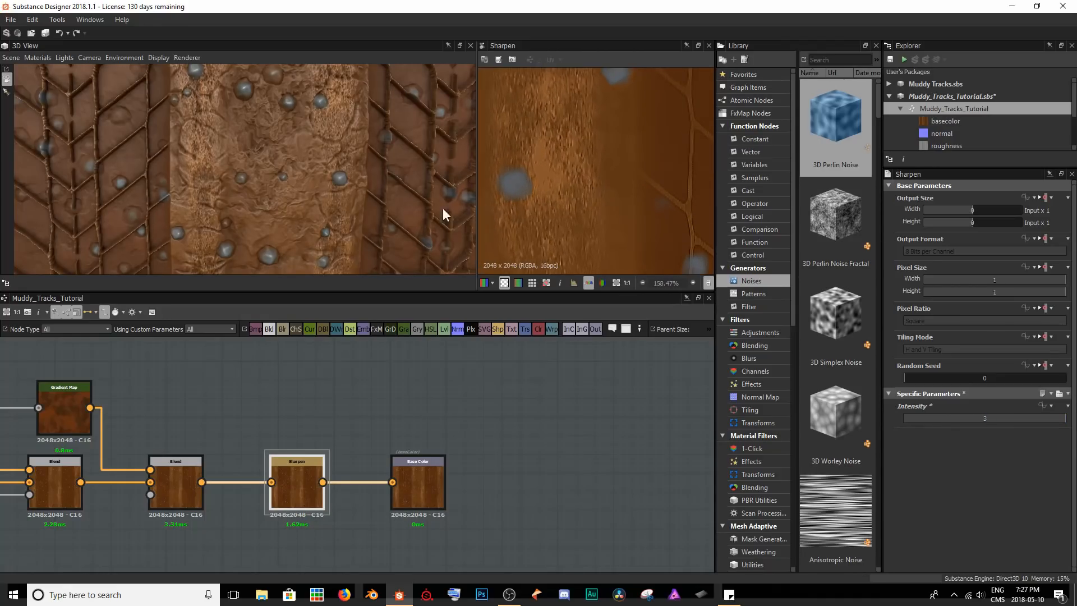
pyautogui.doubleClick(981, 424)
pyautogui.write('1')
pyautogui.press('Return')
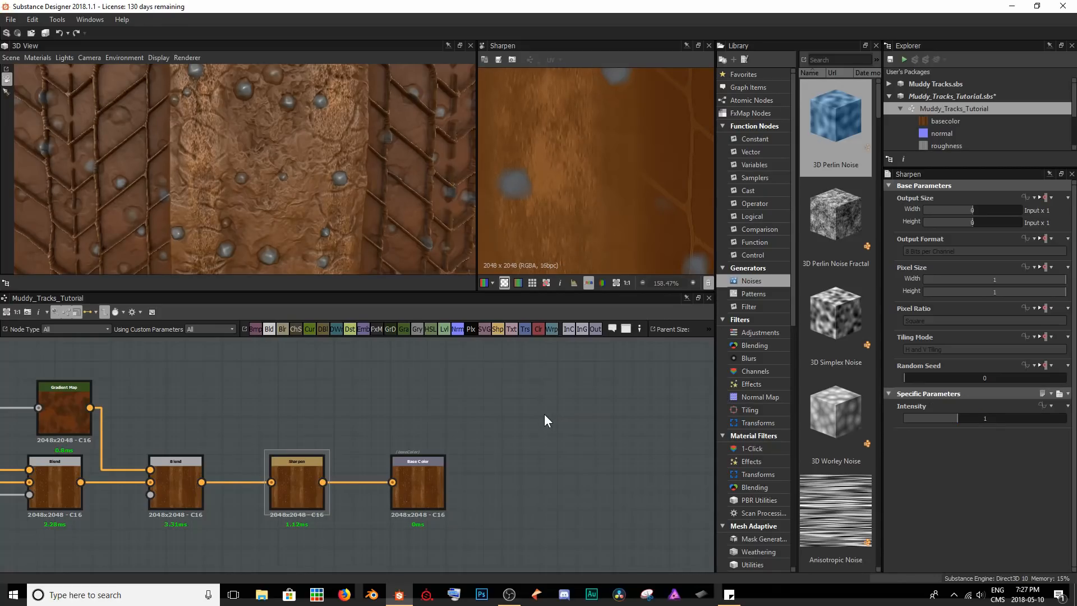
# Save the package and connect a new Uniform Color node to the Metallic output, leaving space between the two nodes.
pyautogui.hotkey('ctrl', 's')
pyautogui.scroll(-5, 299, 147)
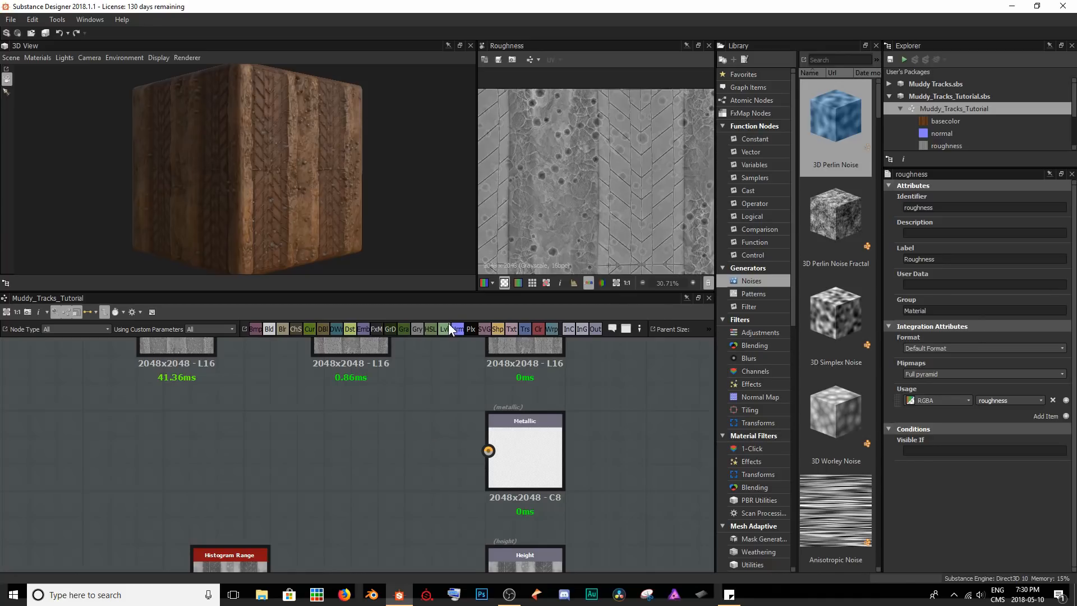
pyautogui.click(537, 329)
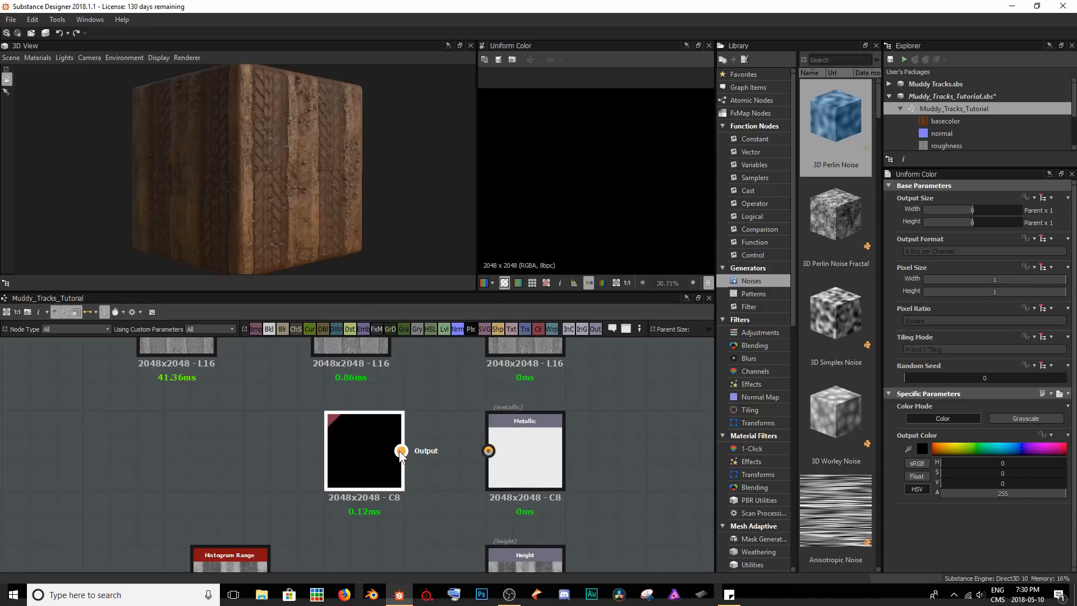
pyautogui.moveTo(399, 452); pyautogui.dragTo(485, 451)
pyautogui.moveTo(376, 450); pyautogui.dragTo(193, 449)
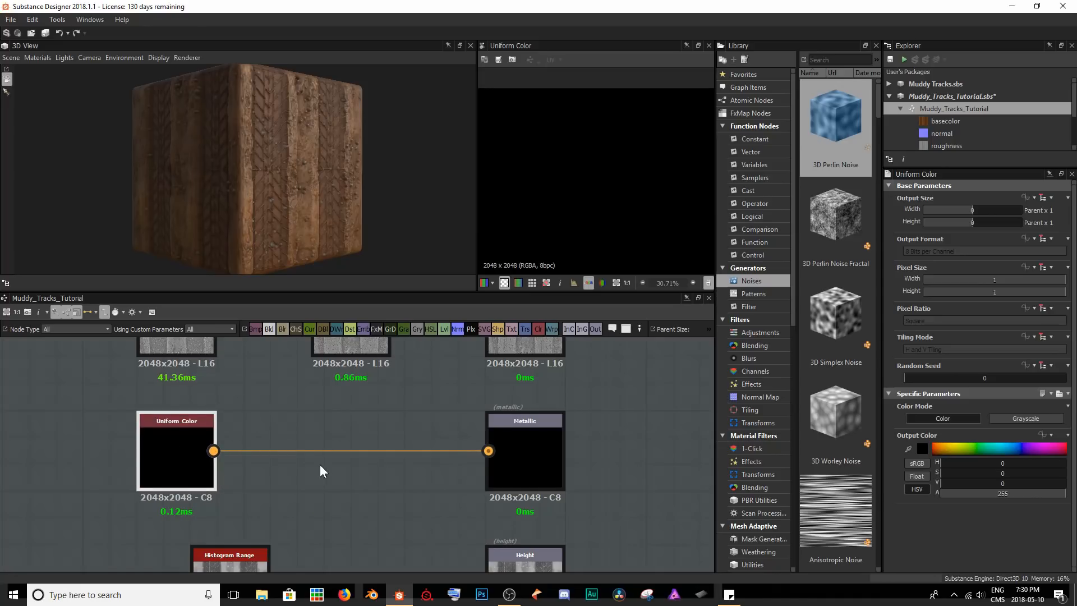
# Switch the Uniform Color node to Grayscale and set its output size to an absolute 16 x 16 px.
pyautogui.click(1018, 418)
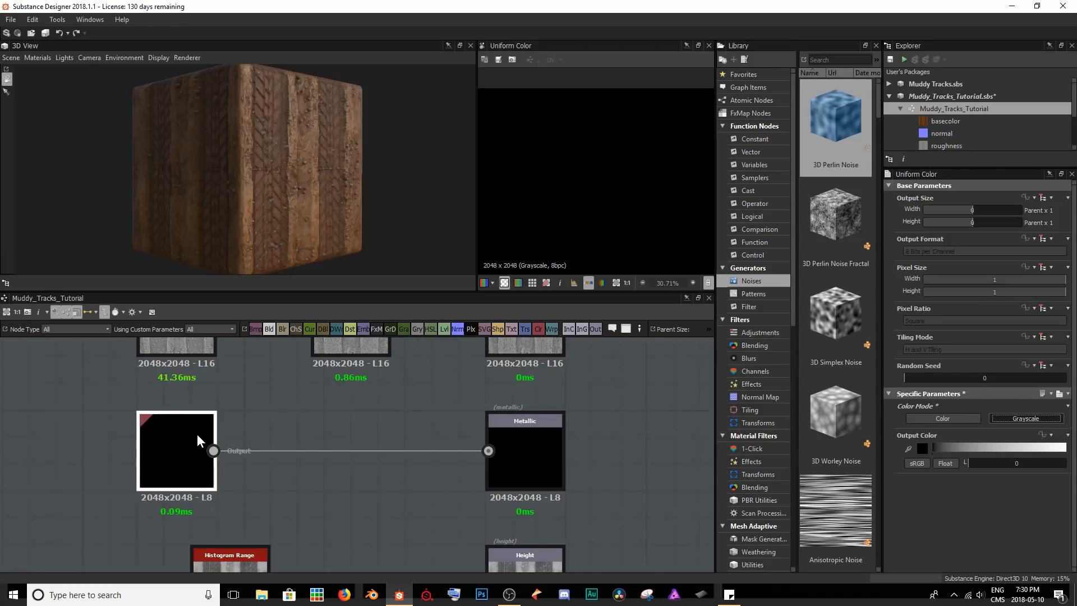
pyautogui.moveTo(199, 434)
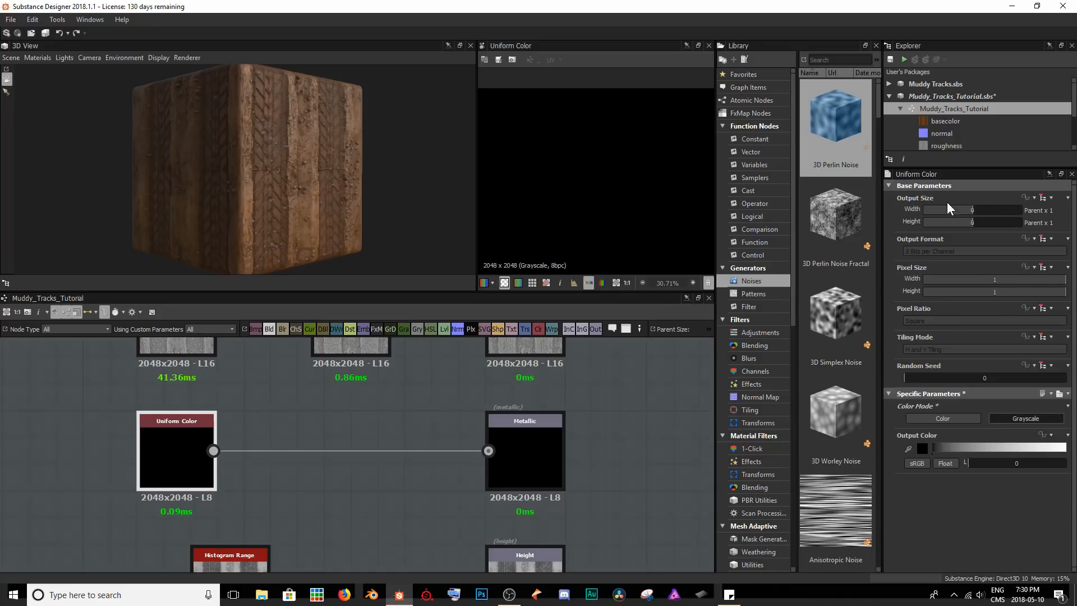
pyautogui.click(1045, 198)
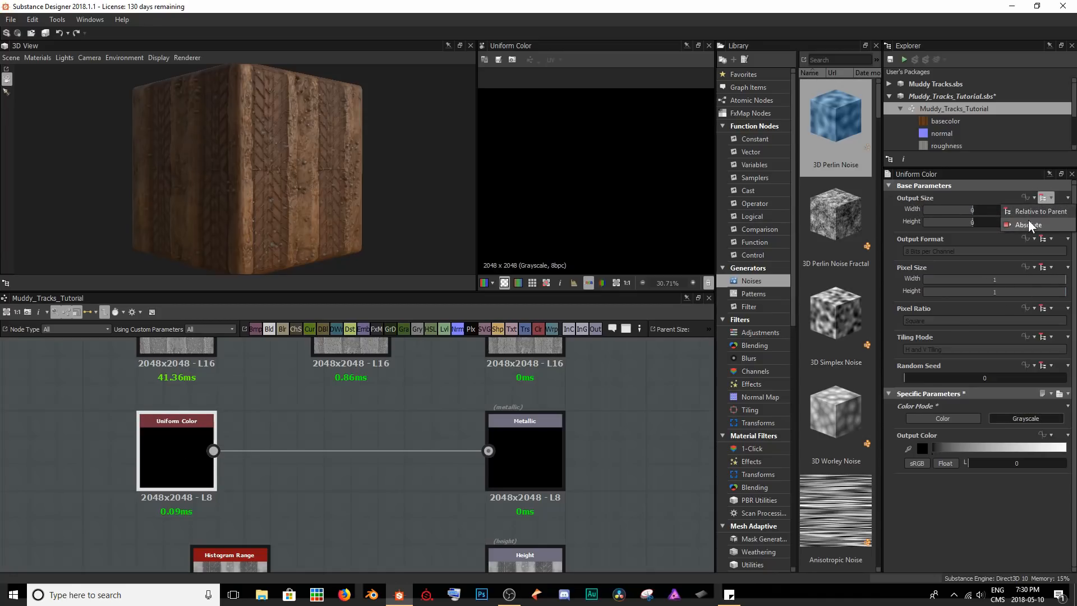
pyautogui.click(1029, 225)
pyautogui.moveTo(1000, 208); pyautogui.dragTo(988, 210)
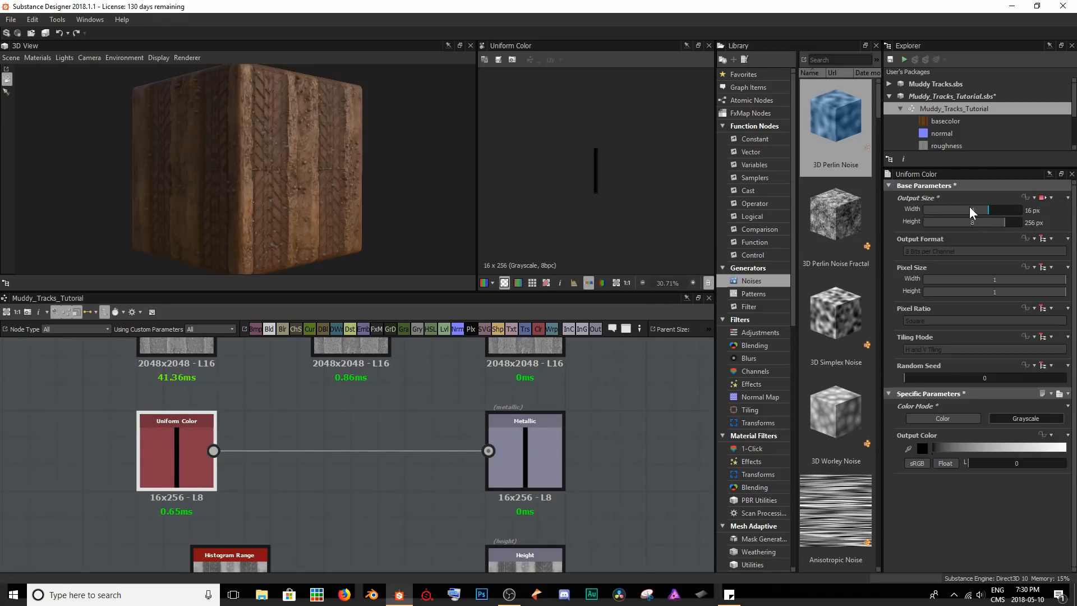
pyautogui.click(990, 222)
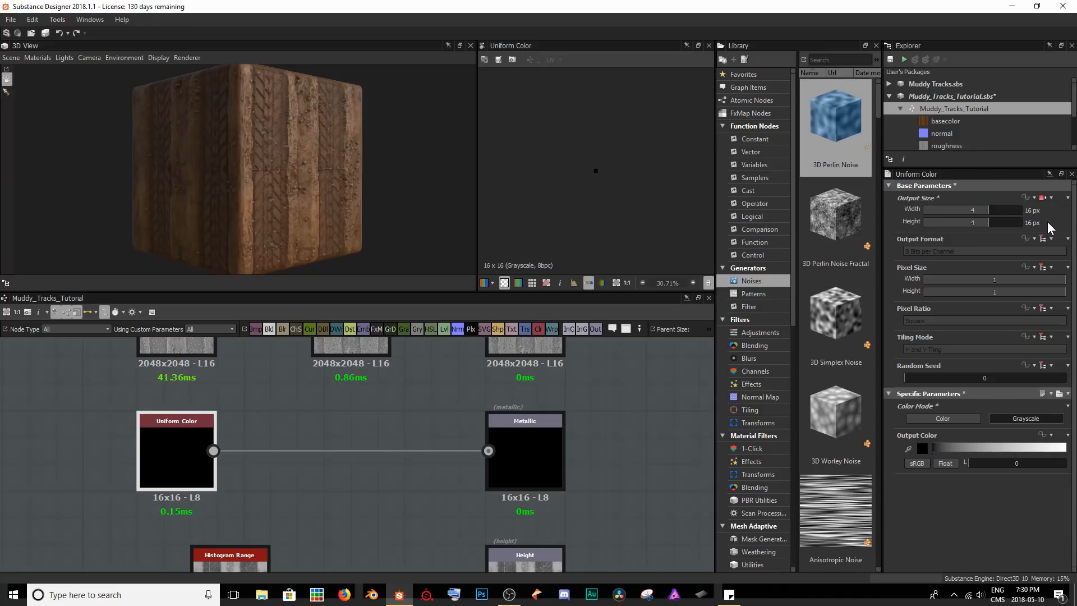
# Insert a Levels node between the Uniform Color and Metallic nodes and set its output size to Relative to Parent.
pyautogui.moveTo(194, 456); pyautogui.dragTo(368, 446)
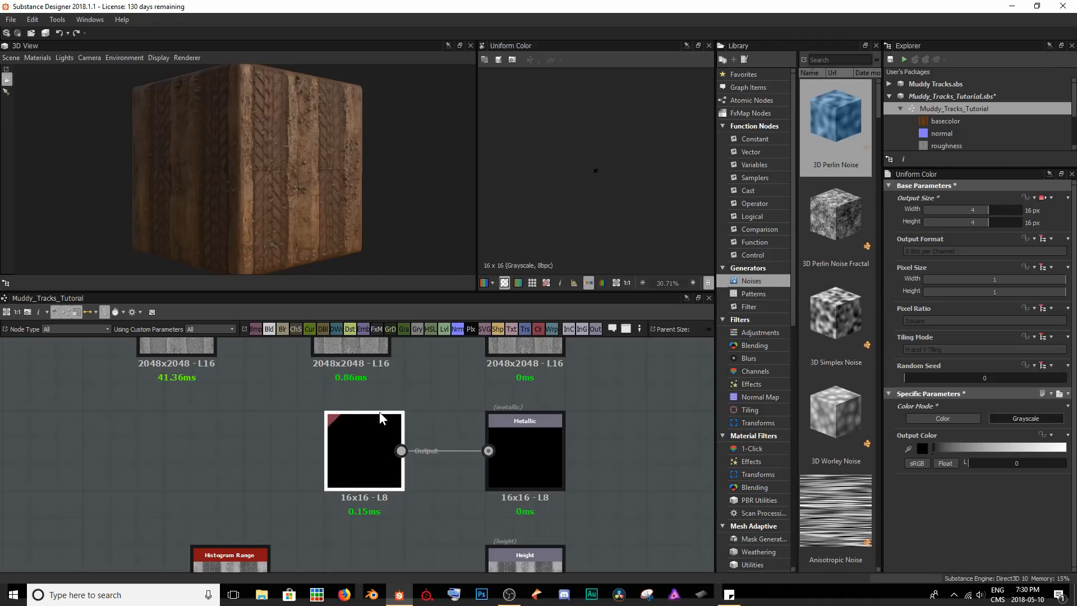
pyautogui.scroll(10, 606, 169)
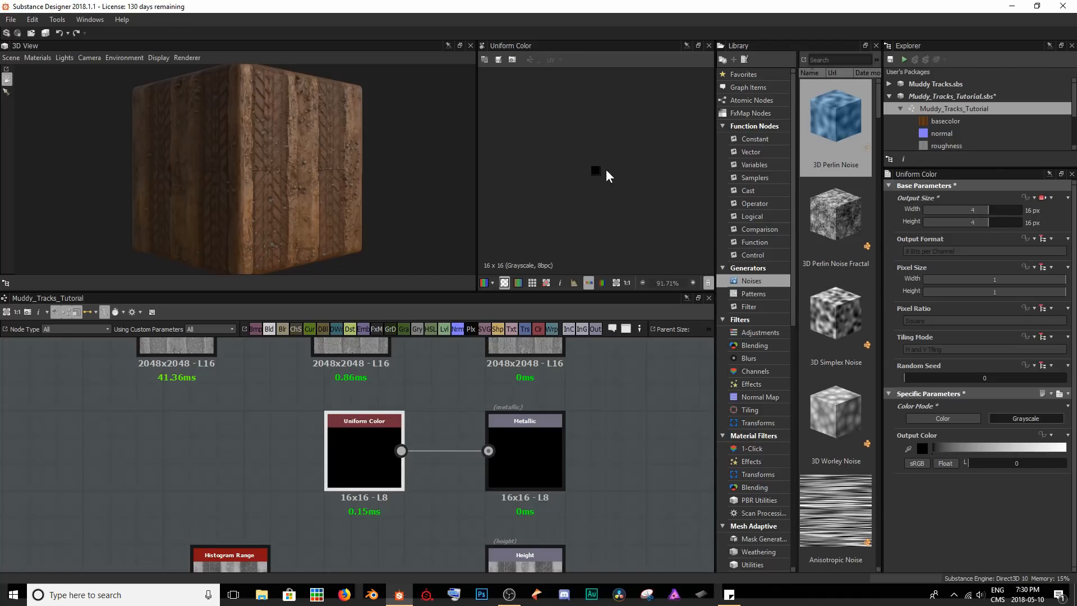
pyautogui.scroll(-7, 574, 187)
pyautogui.moveTo(358, 466); pyautogui.dragTo(198, 466)
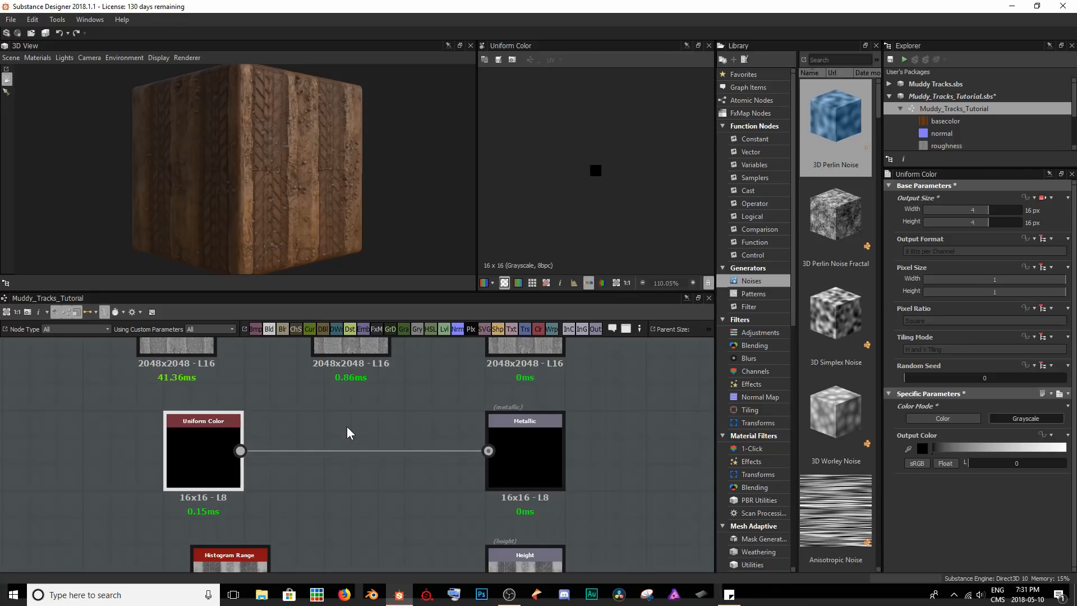
pyautogui.click(351, 451)
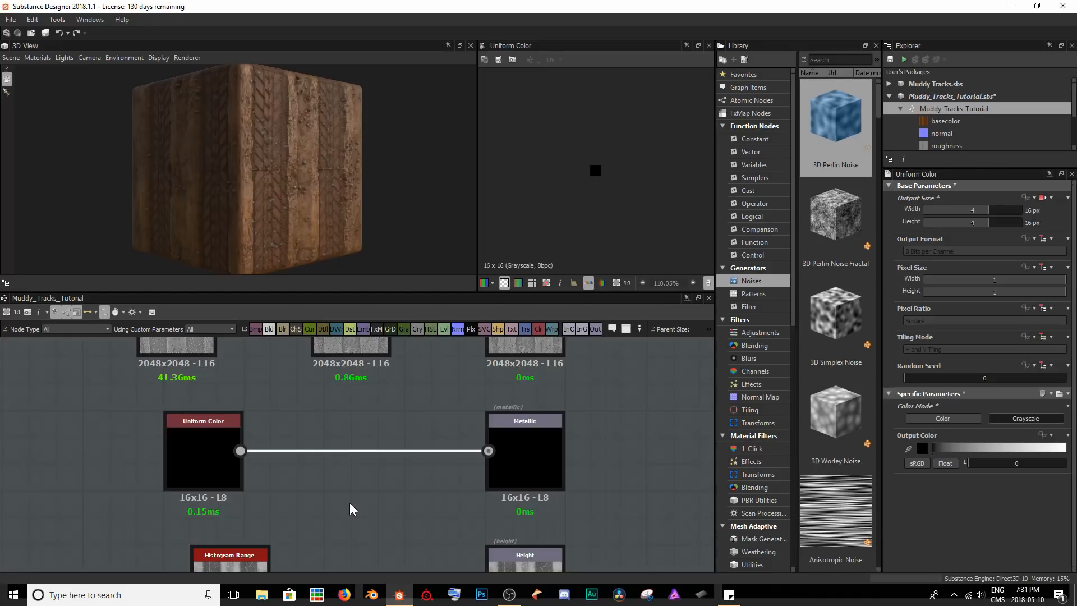
pyautogui.press('space')
pyautogui.write('leve')
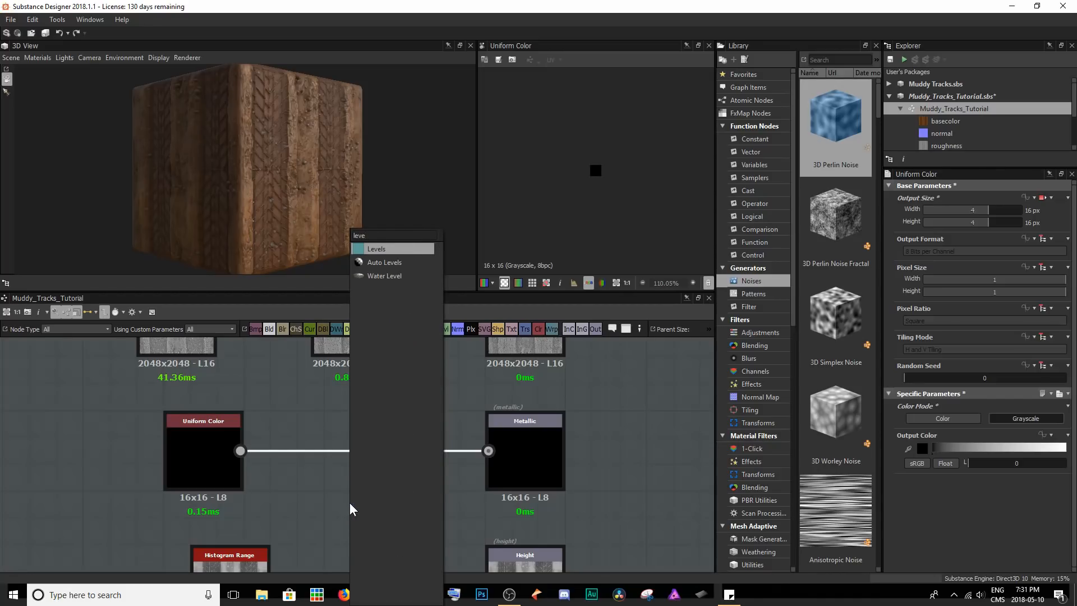
pyautogui.press('Return')
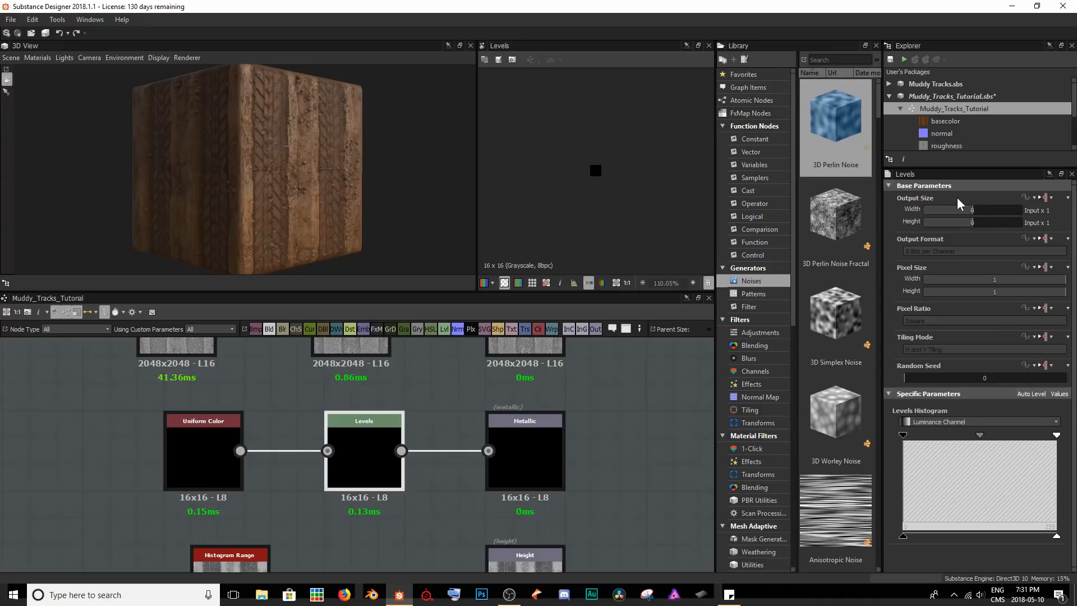
pyautogui.click(1048, 198)
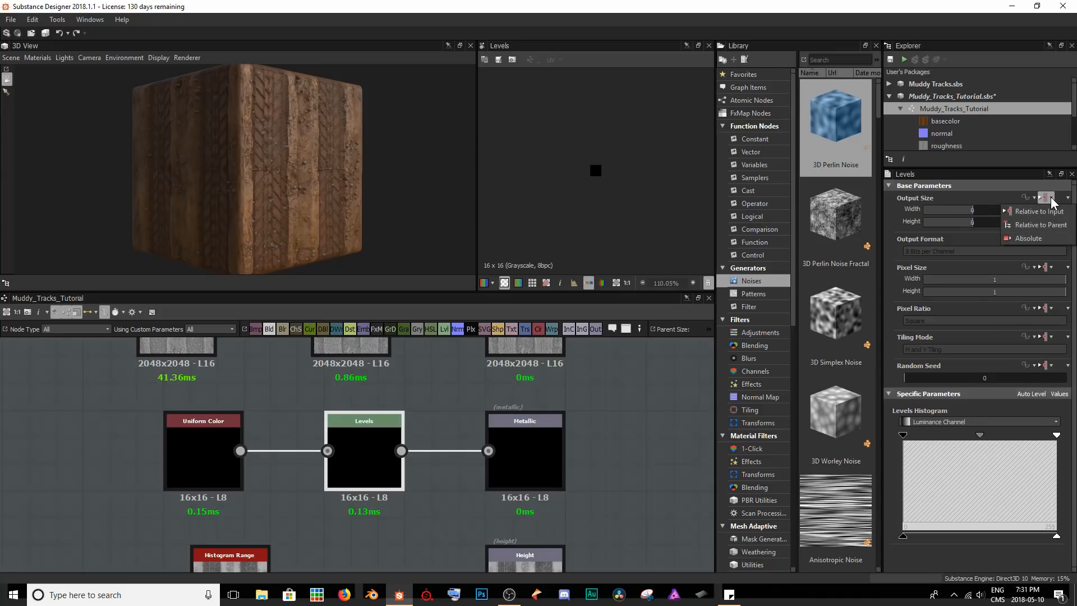
pyautogui.click(1041, 225)
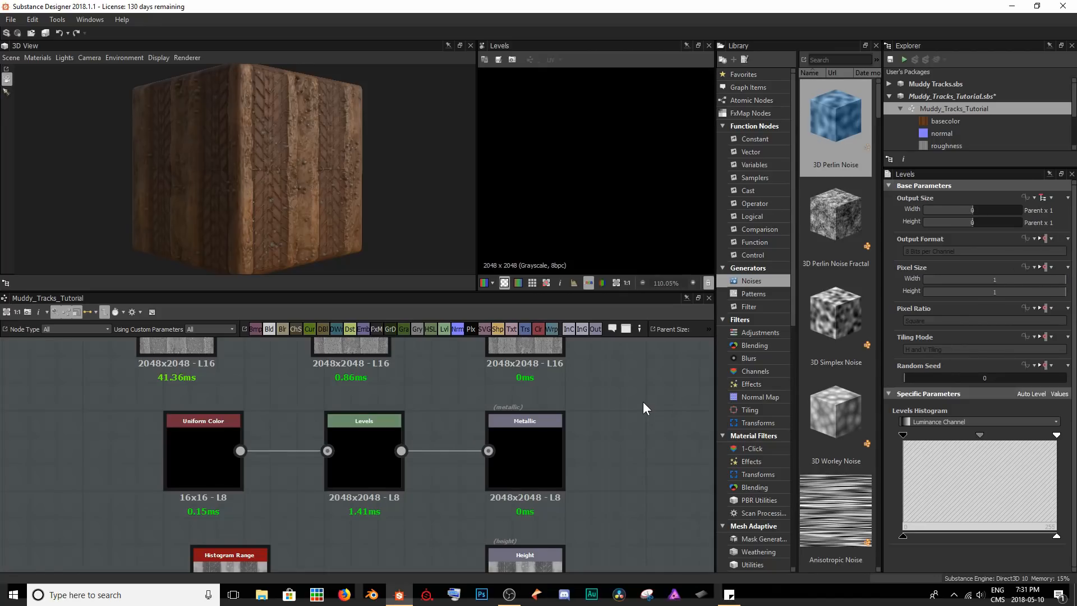
# Dock the Levels and Uniform Color nodes directly beside the Metallic output and save the package.
pyautogui.click(632, 462)
pyautogui.scroll(-5, 644, 447)
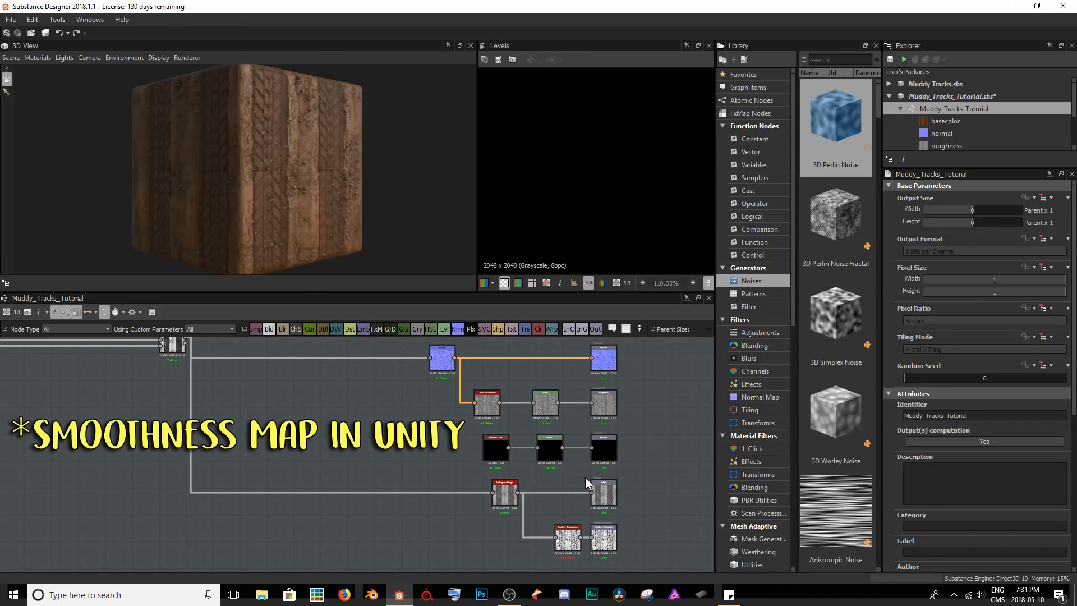
pyautogui.scroll(3, 567, 476)
pyautogui.moveTo(564, 470); pyautogui.dragTo(522, 526, button='middle')
pyautogui.moveTo(500, 487); pyautogui.dragTo(555, 474)
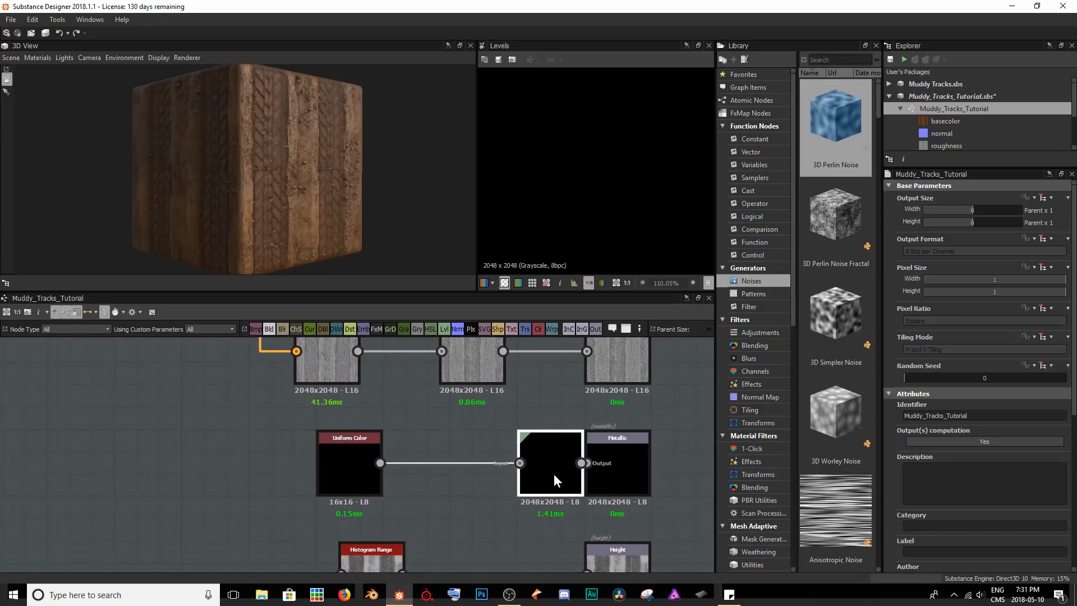
pyautogui.moveTo(346, 467); pyautogui.dragTo(480, 463)
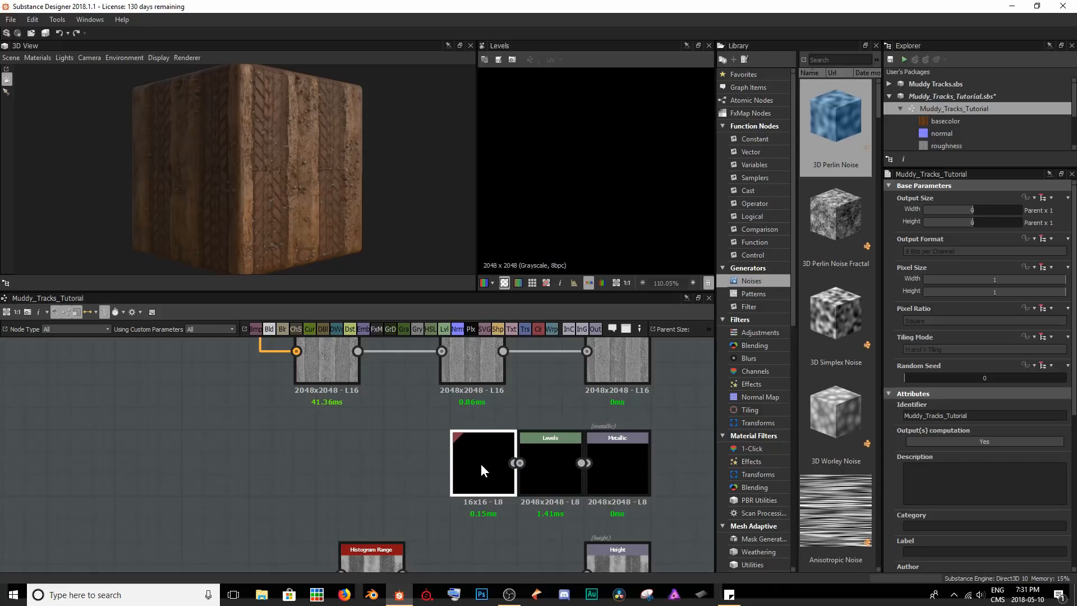
pyautogui.click(376, 446)
pyautogui.hotkey('ctrl', 's')
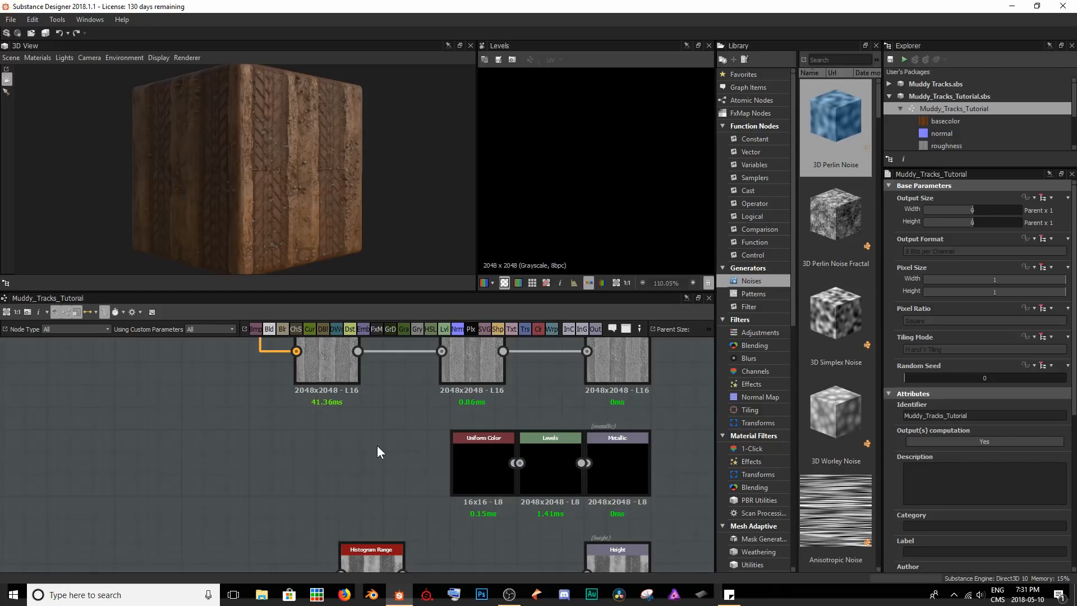
pyautogui.scroll(-8, 377, 446)
pyautogui.moveTo(329, 444); pyautogui.dragTo(513, 463, button='middle')
pyautogui.scroll(-5, 444, 475)
pyautogui.scroll(-2, 479, 469)
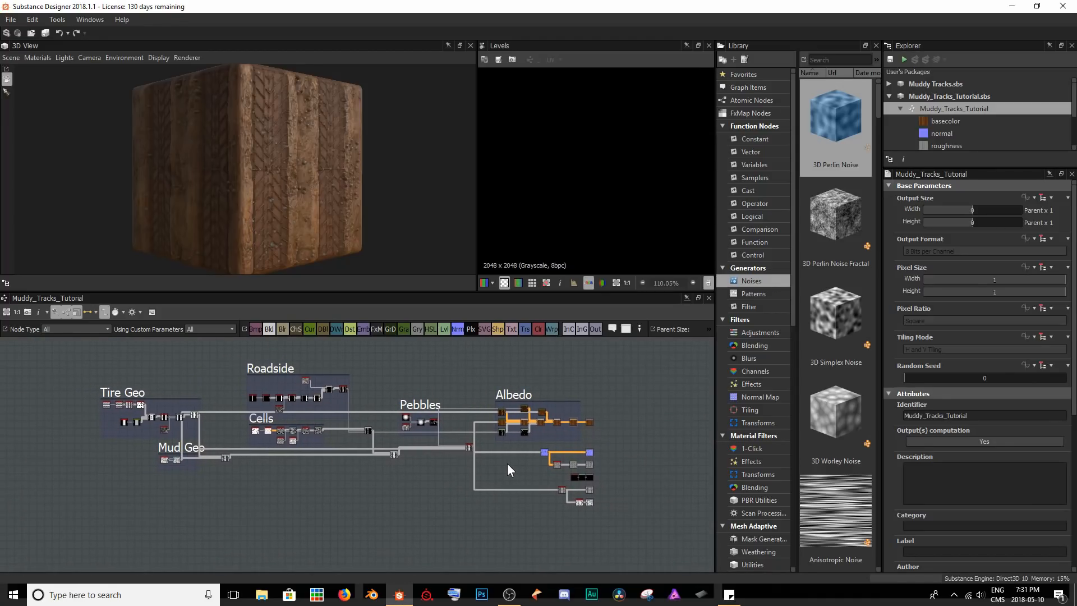